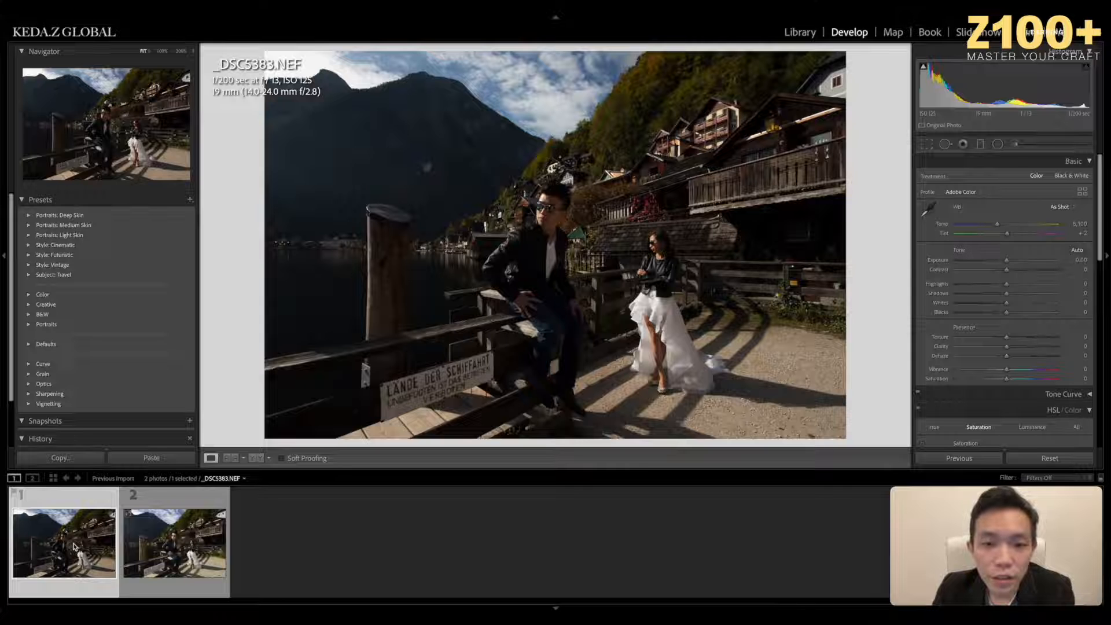
Compare _DSC5383 and _DSC5384 at 100% zoom, examining the lighting on the couple's faces, jackets and hands.
left_click(548, 209)
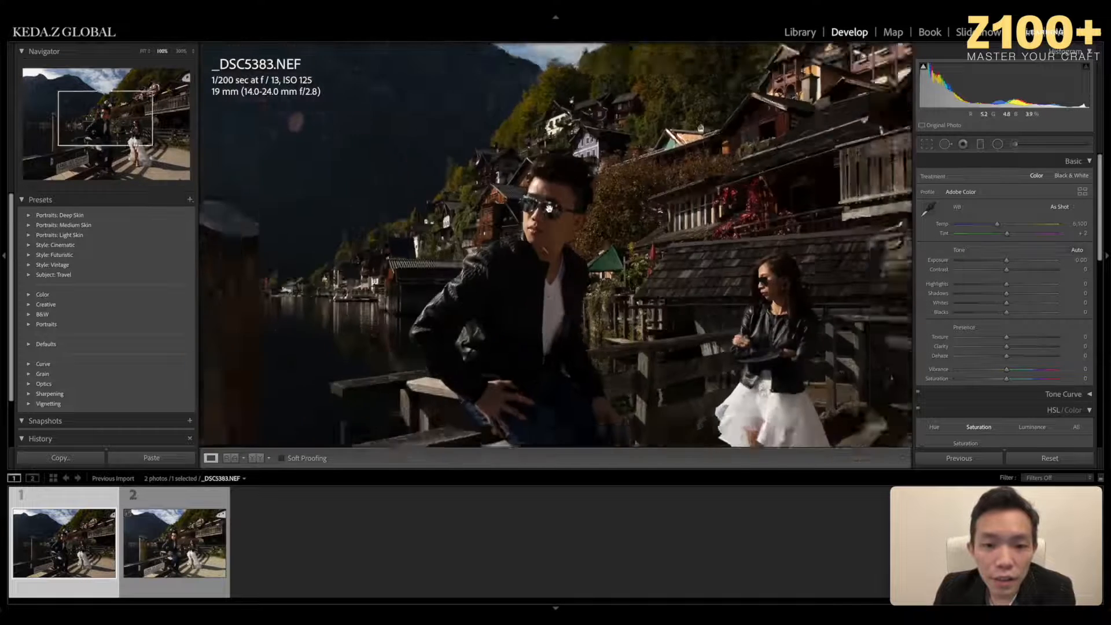
left_click_drag(624, 345, 590, 299)
left_click(183, 532)
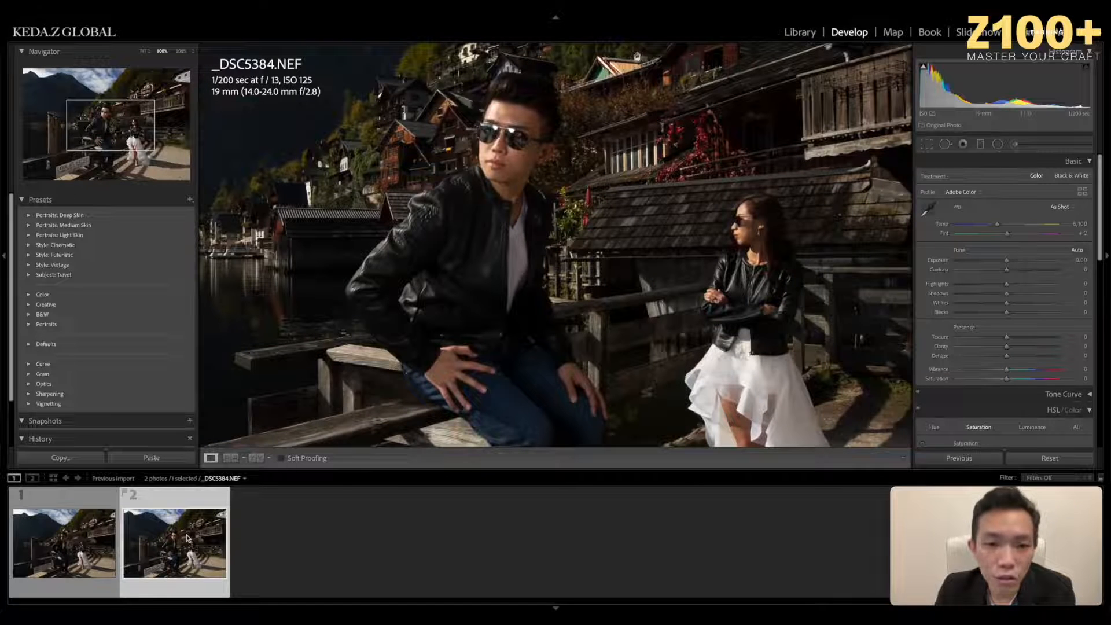
left_click(87, 546)
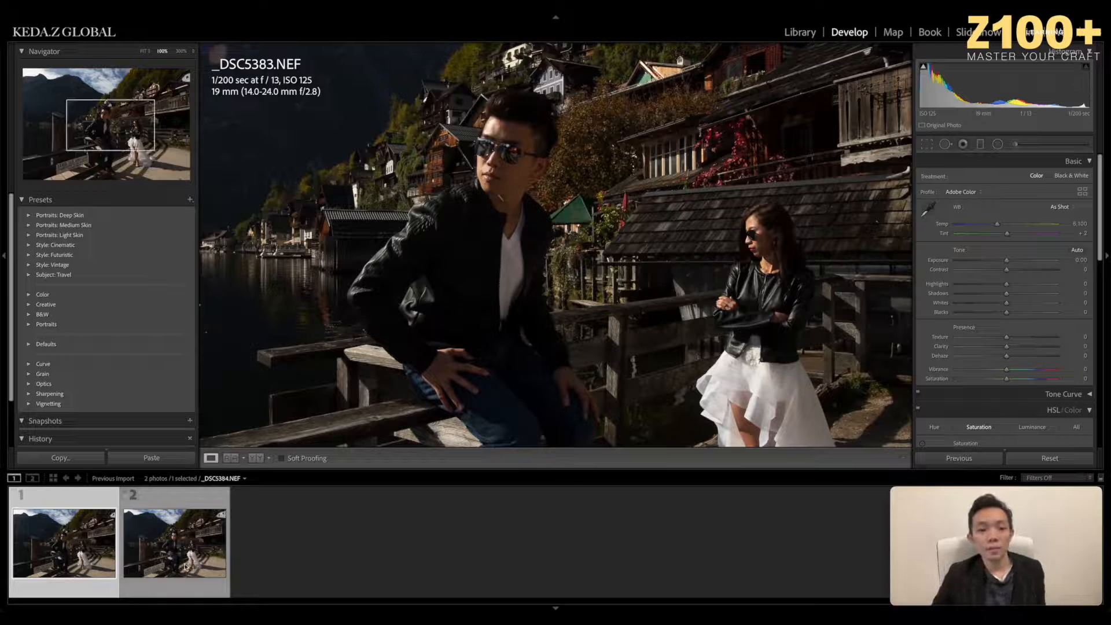
left_click(186, 566)
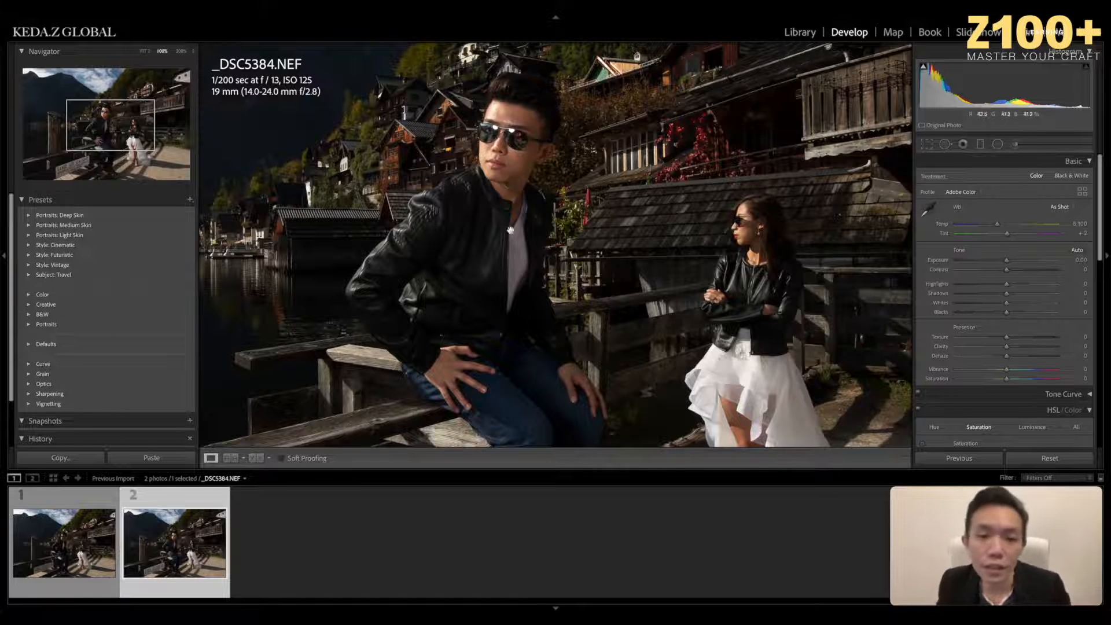
key("Left")
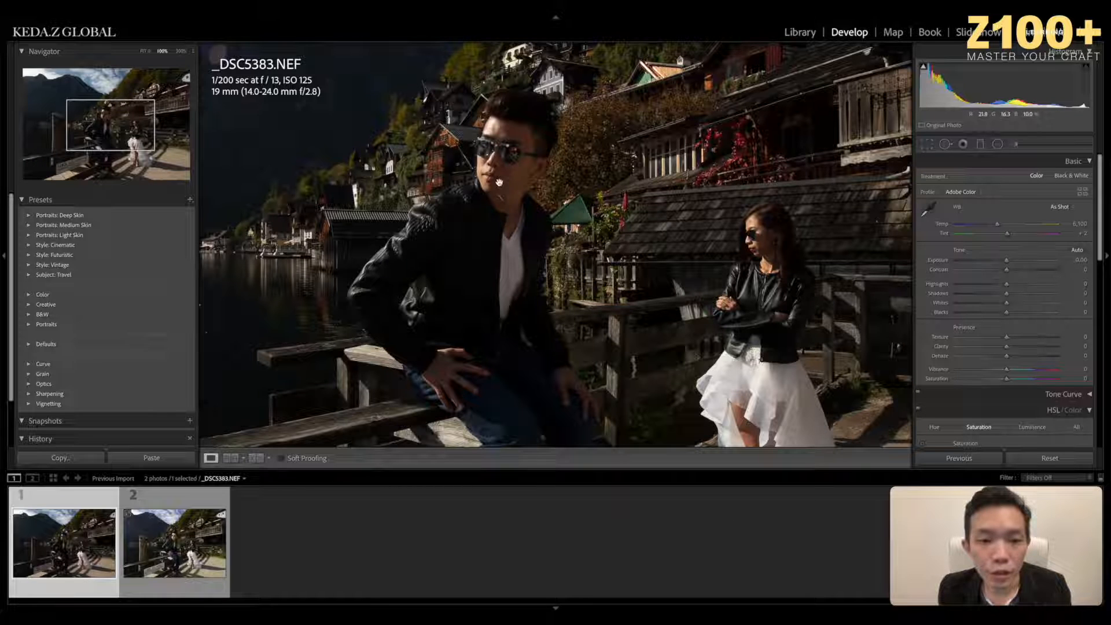
left_click_drag(502, 155, 510, 138)
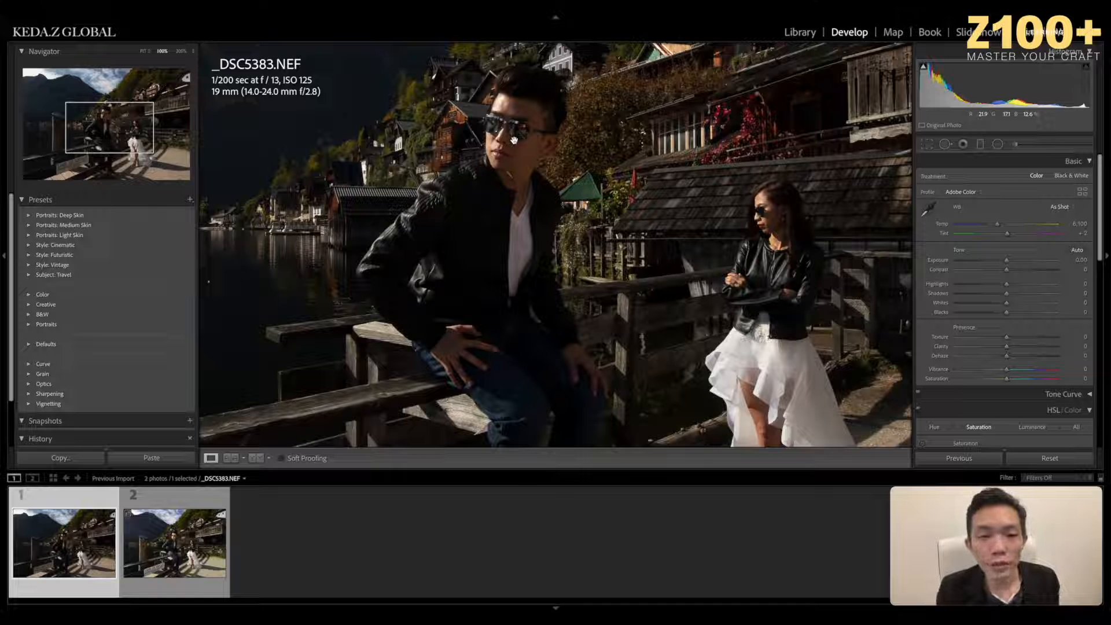
left_click(168, 535)
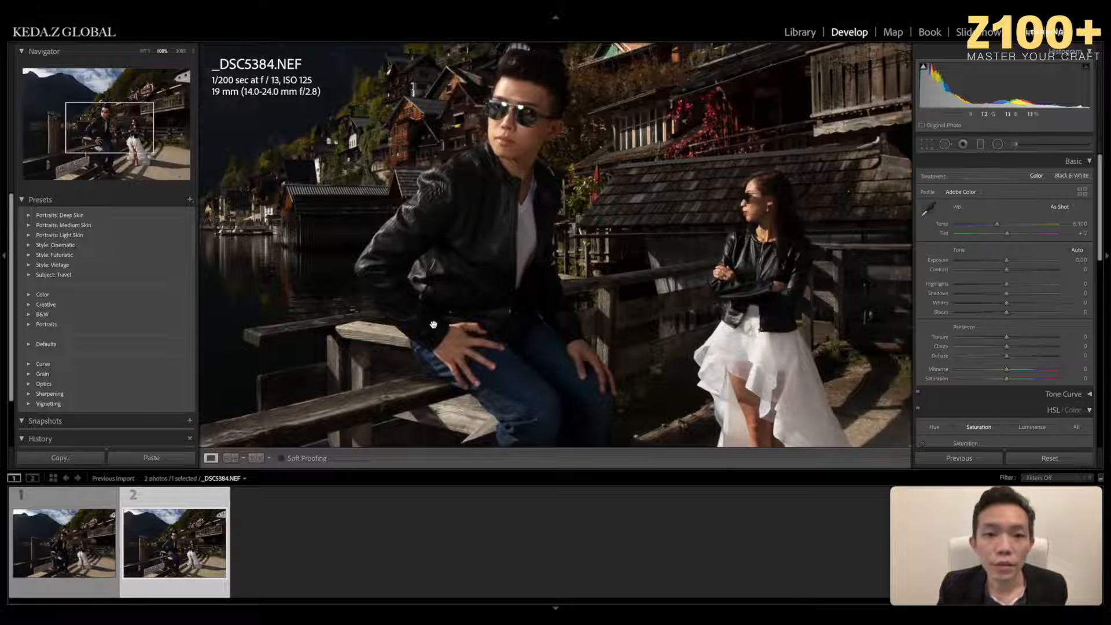
left_click_drag(450, 308, 441, 326)
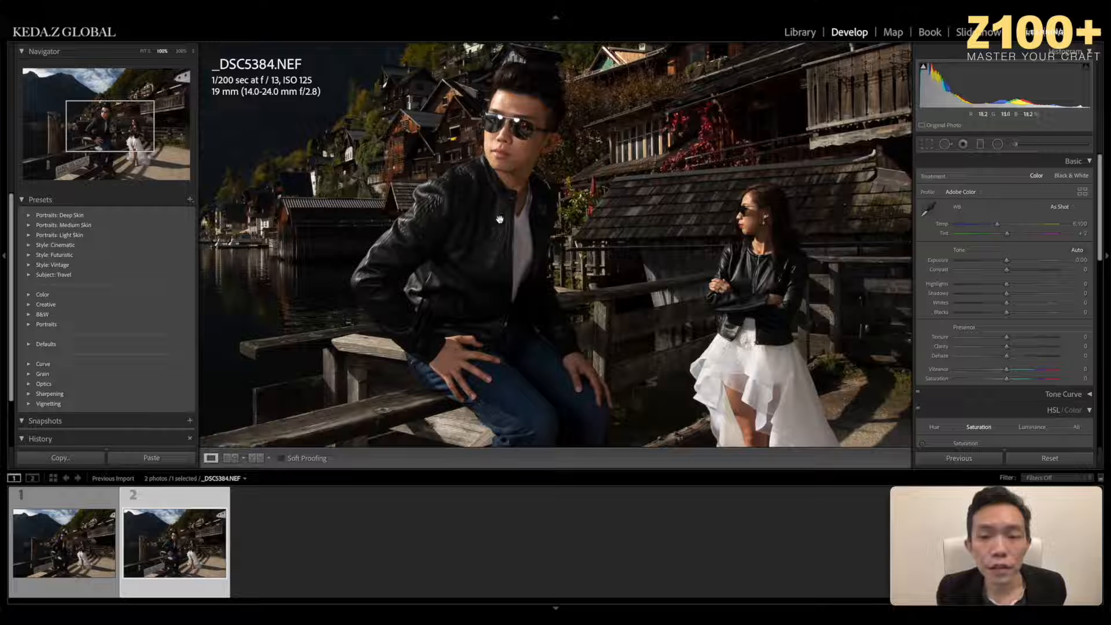
left_click(506, 200)
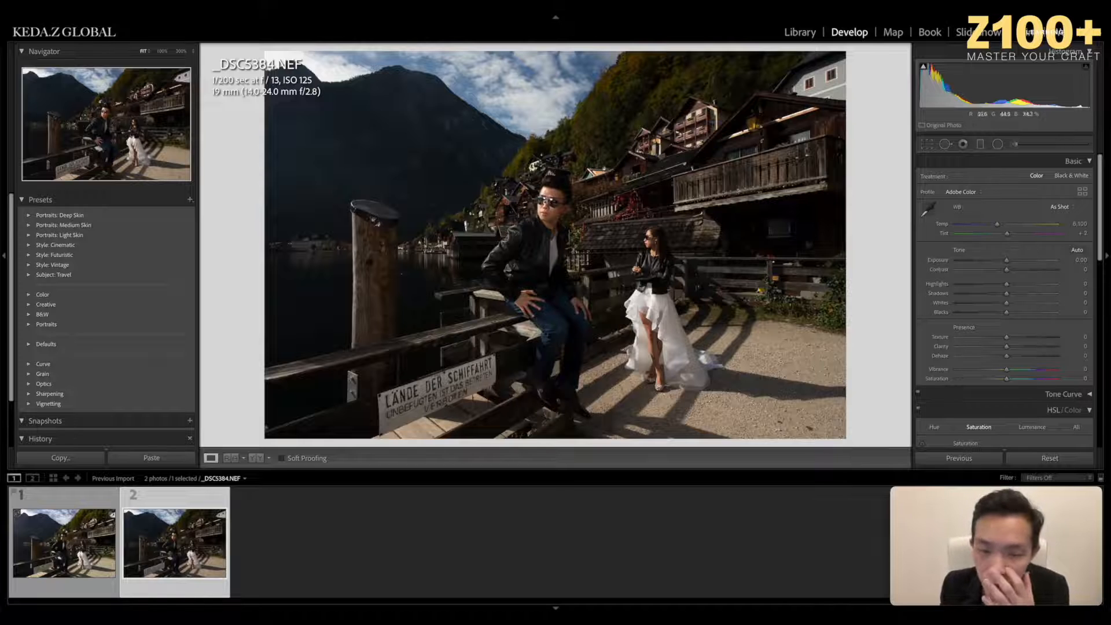
Examine the man's face and jacket in both frames, alternating between the full image and a close-up, ending on _DSC5384.
left_click(543, 198)
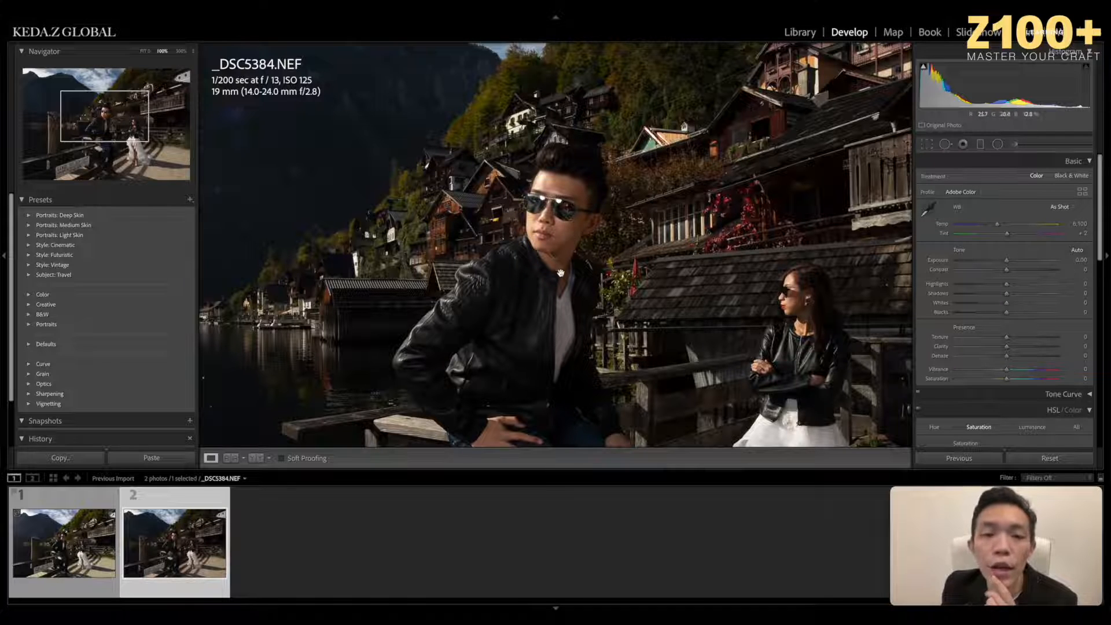
left_click(584, 234)
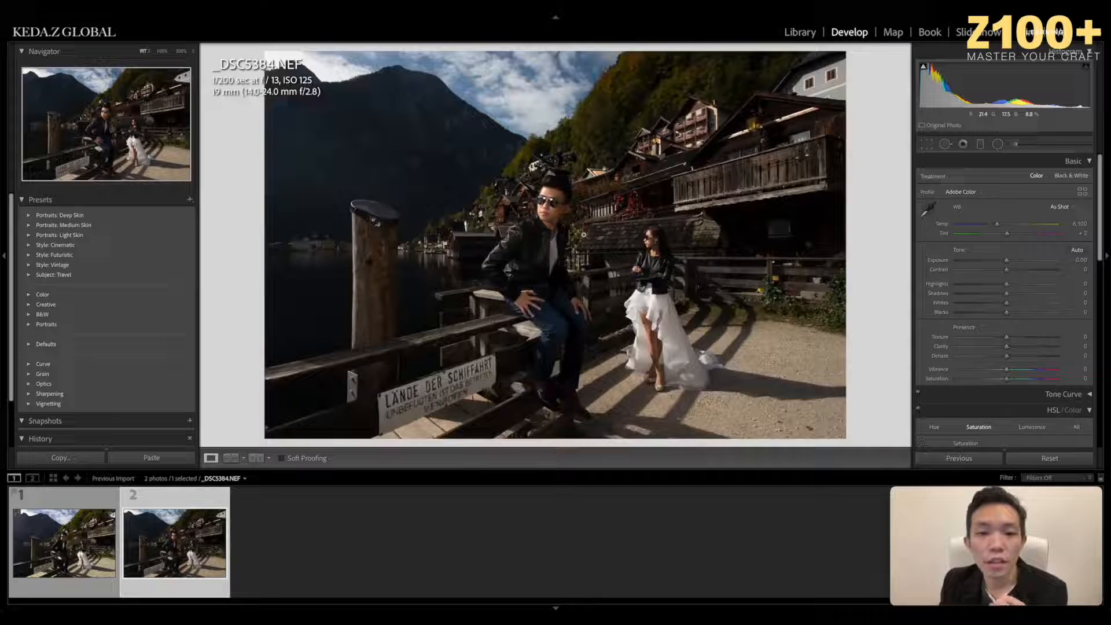
key("Left")
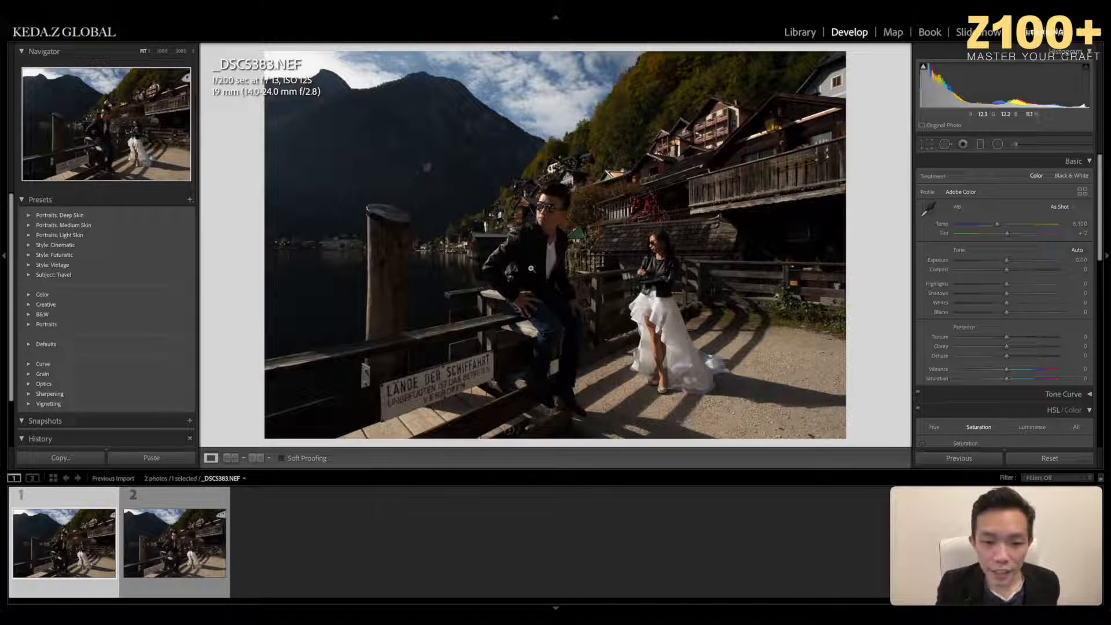
left_click(552, 223)
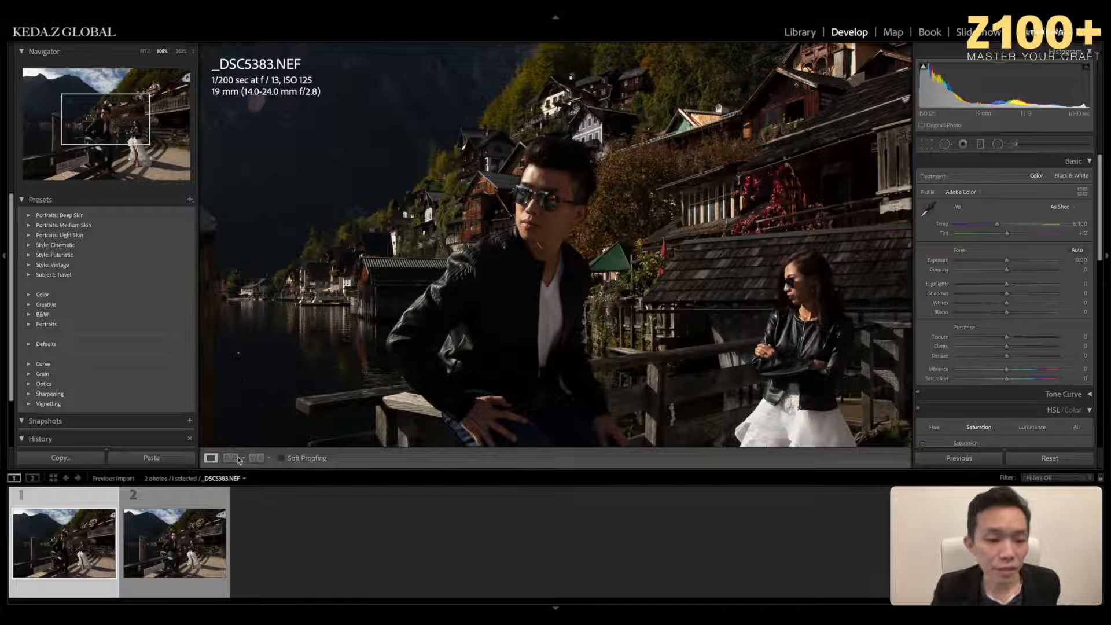
left_click(213, 519)
left_click(535, 250)
left_click(536, 250)
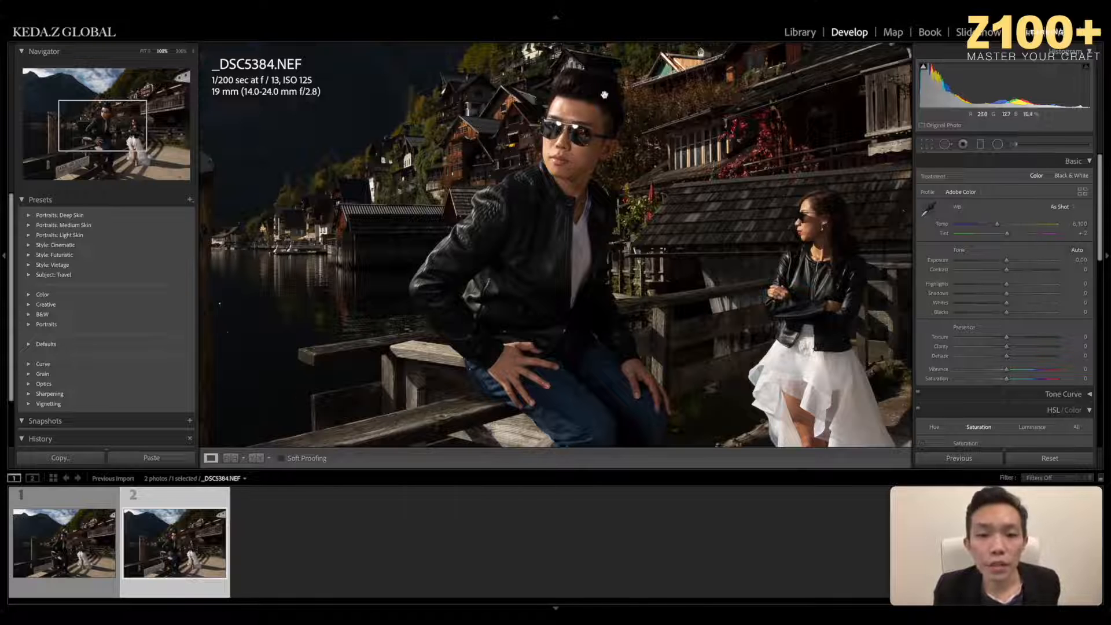
left_click(567, 150)
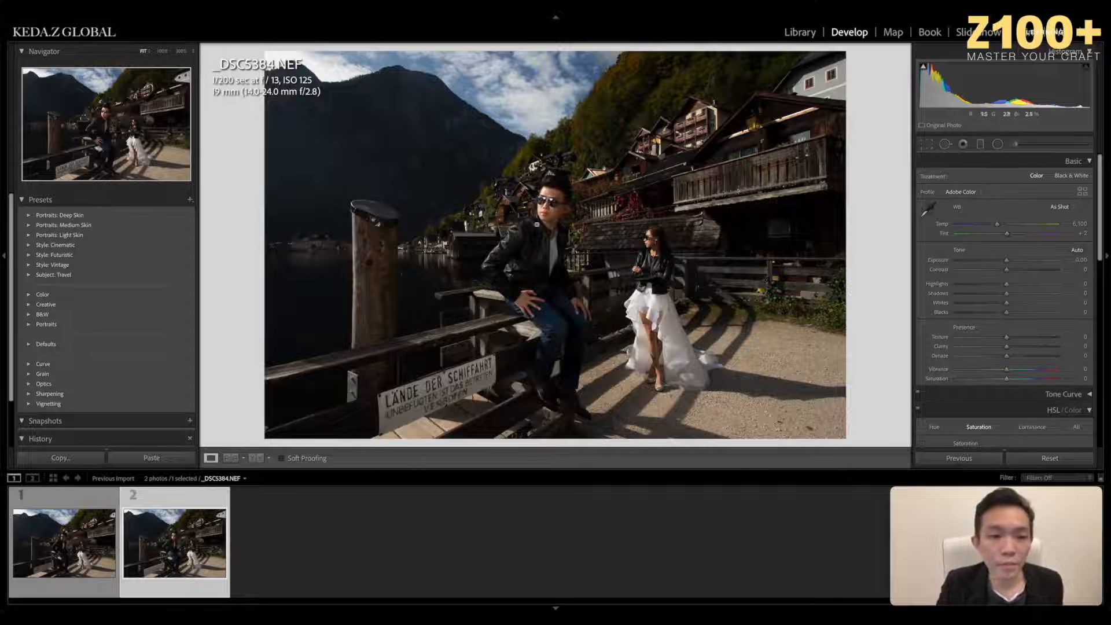
Hide the presets and history side panel and examine the dark areas of _DSC5384 at 100%, around the couple, lake and post.
left_click(3, 257)
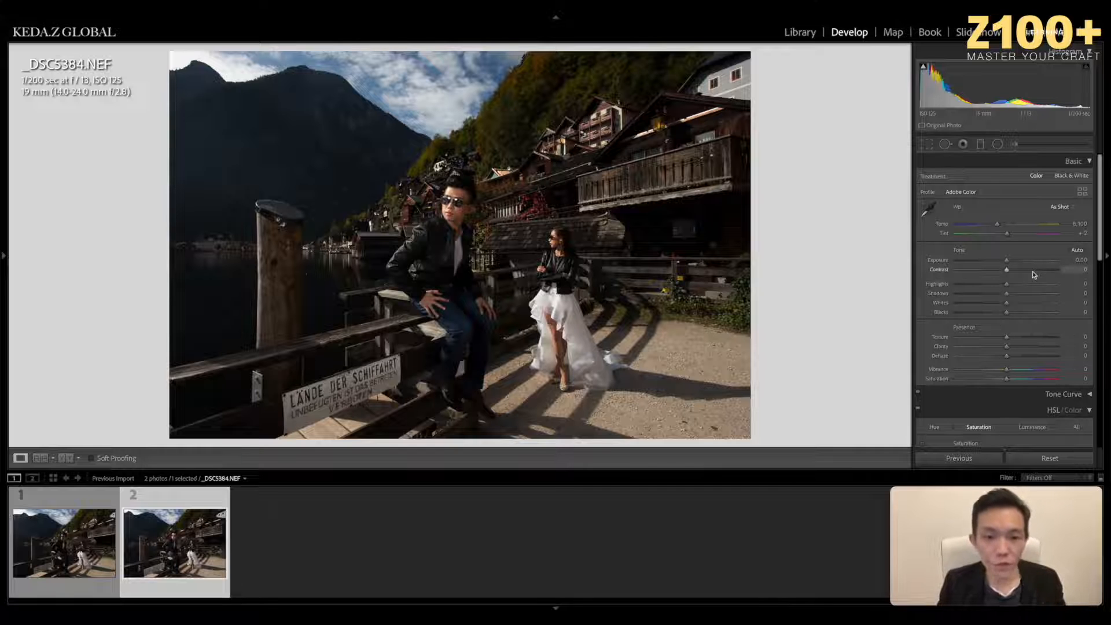
left_click(448, 230)
left_click_drag(479, 236, 429, 188)
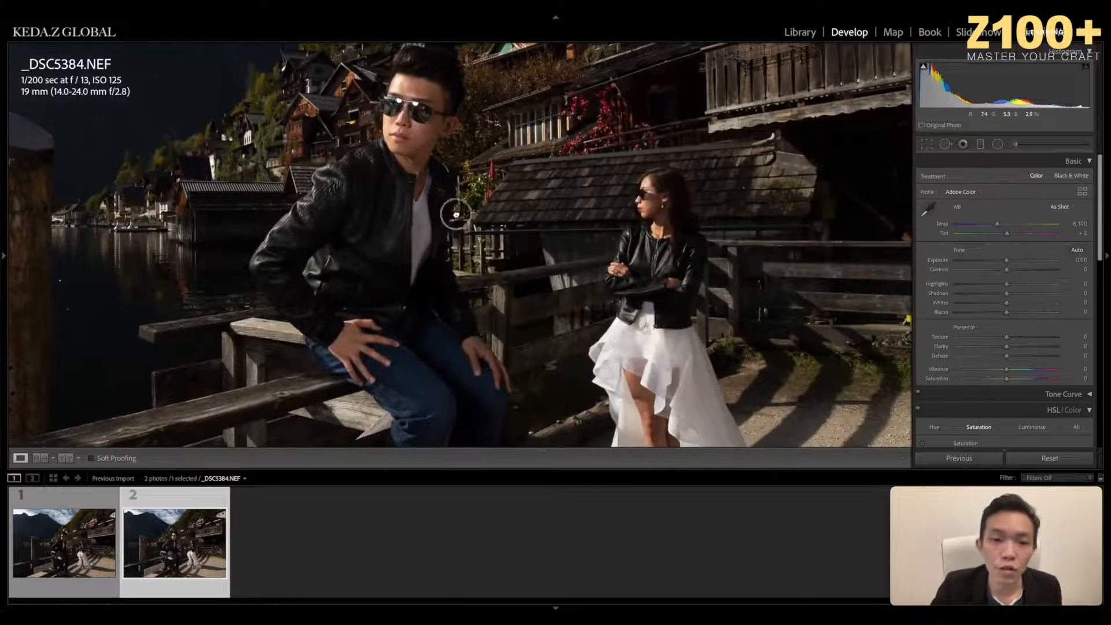
left_click(453, 214)
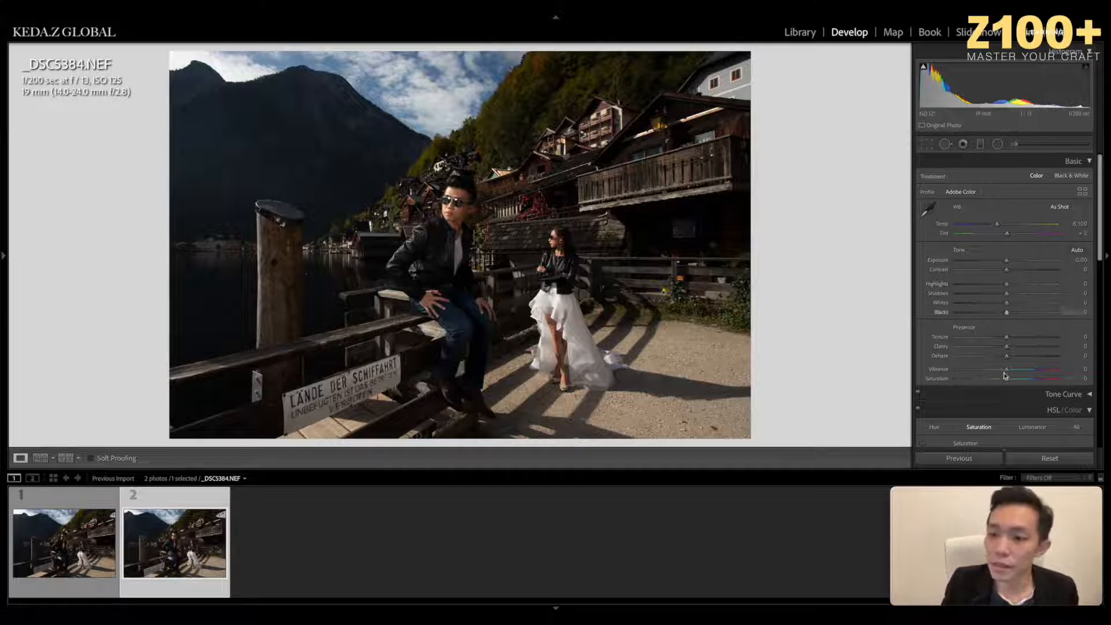
mouse_move(324, 295)
left_mouse_down()
mouse_move(315, 302)
mouse_move(377, 277)
mouse_move(465, 206)
left_mouse_up()
left_click_drag(404, 255, 419, 234)
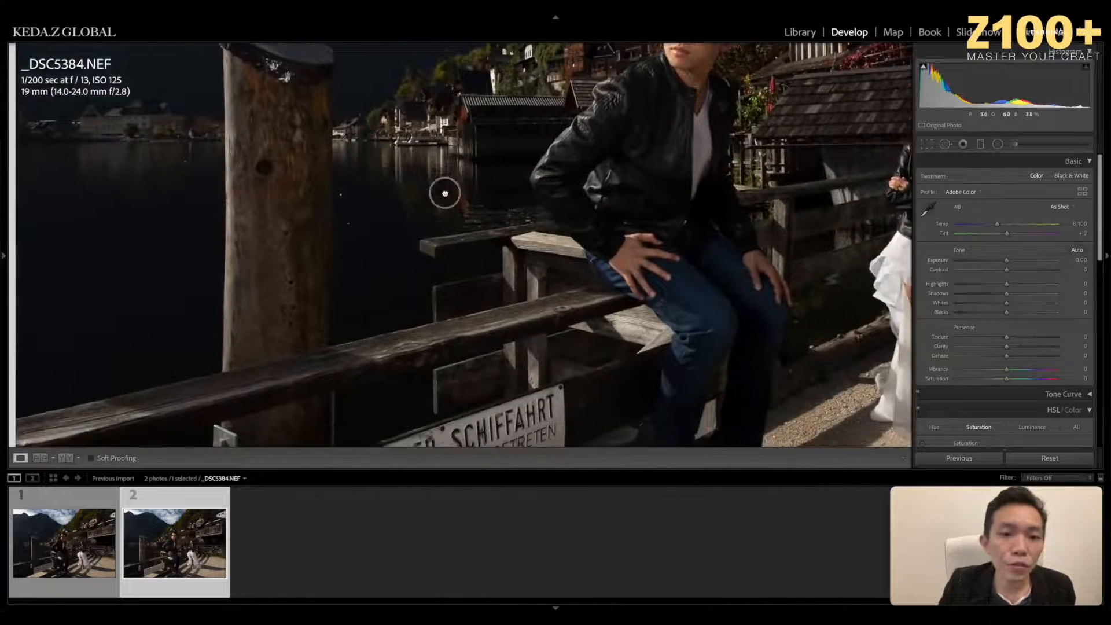
left_click_drag(444, 193, 389, 257)
left_click_drag(328, 307, 435, 251)
left_click_drag(226, 253, 170, 310)
left_click_drag(696, 167, 575, 222)
left_click(575, 223)
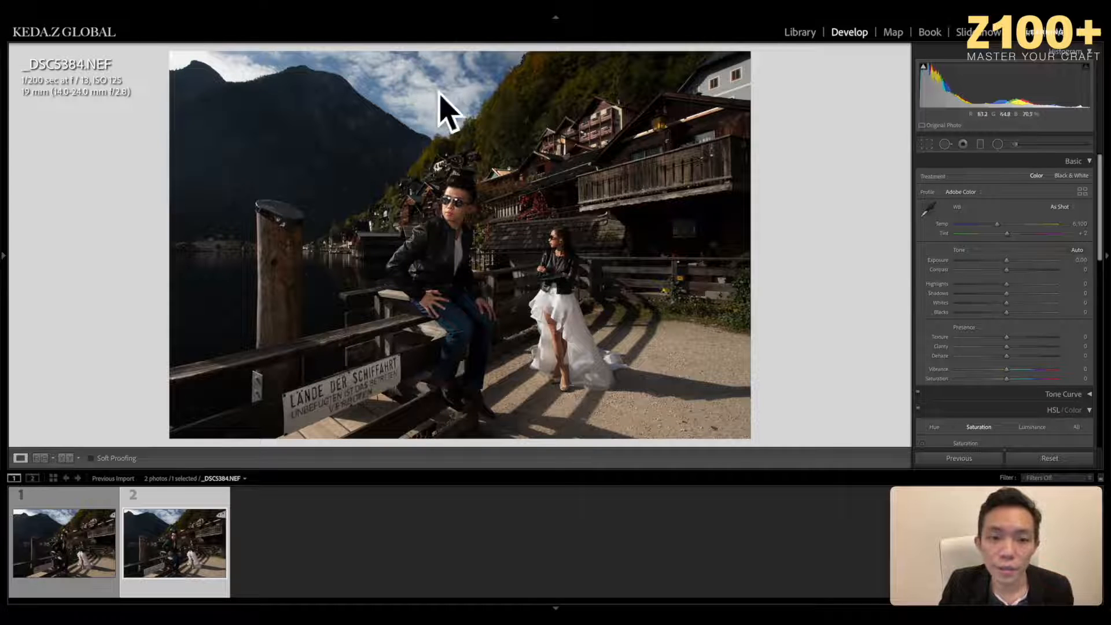
Raise the Shadows of _DSC5384 to +90 and check the white dress and surroundings up close.
left_click_drag(1016, 297, 1072, 297)
left_click(1010, 297)
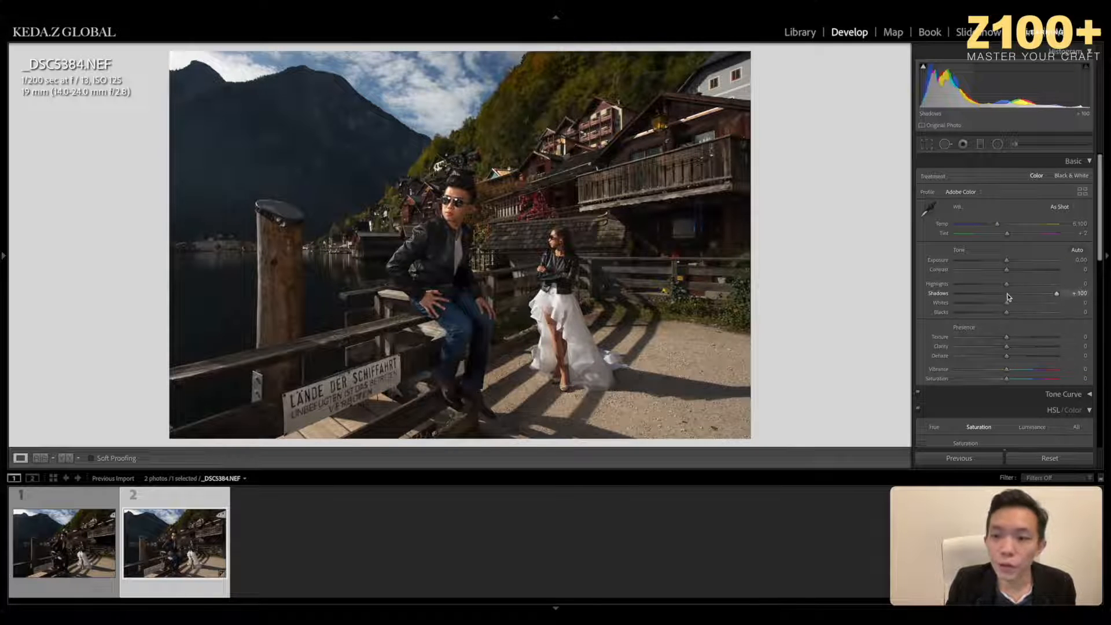
left_click_drag(966, 295, 1051, 298)
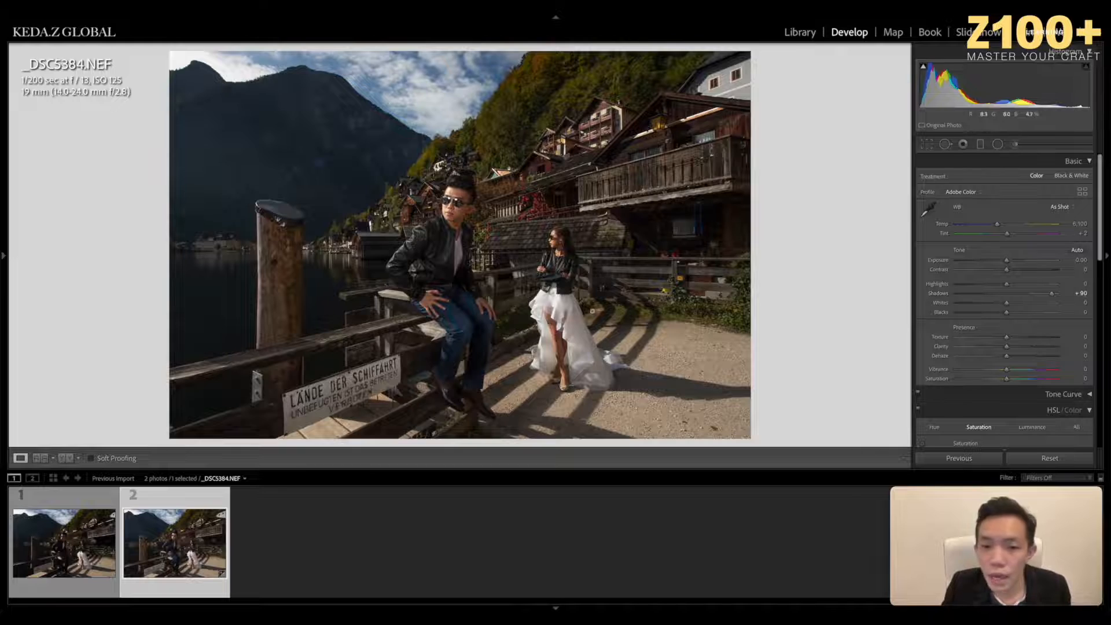
left_click(541, 317)
left_click_drag(583, 290, 571, 259)
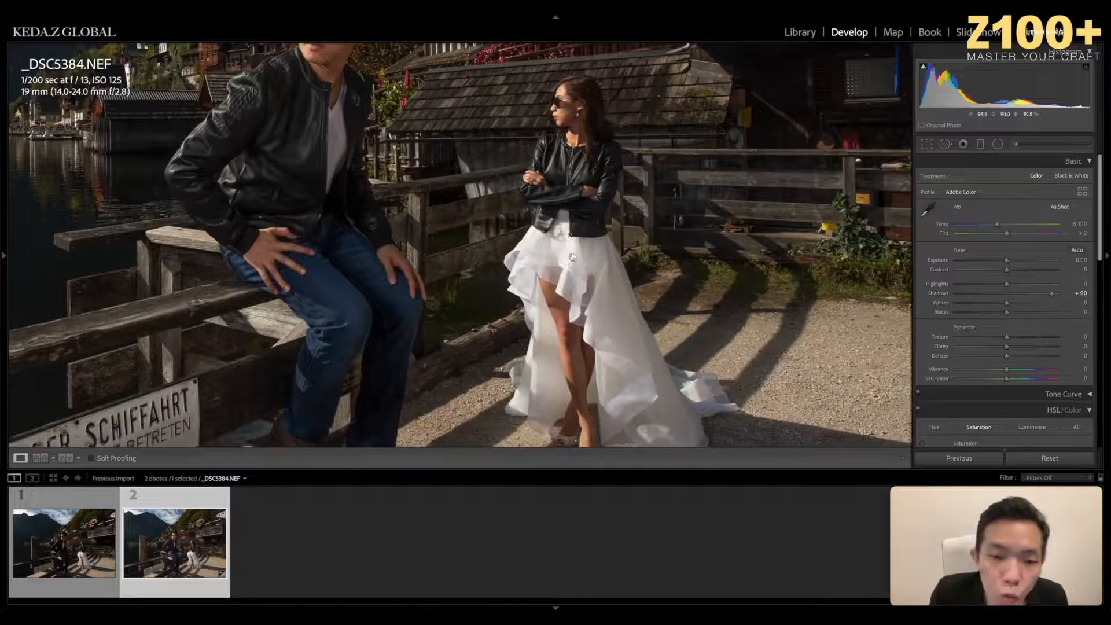
left_click_drag(572, 258, 609, 291)
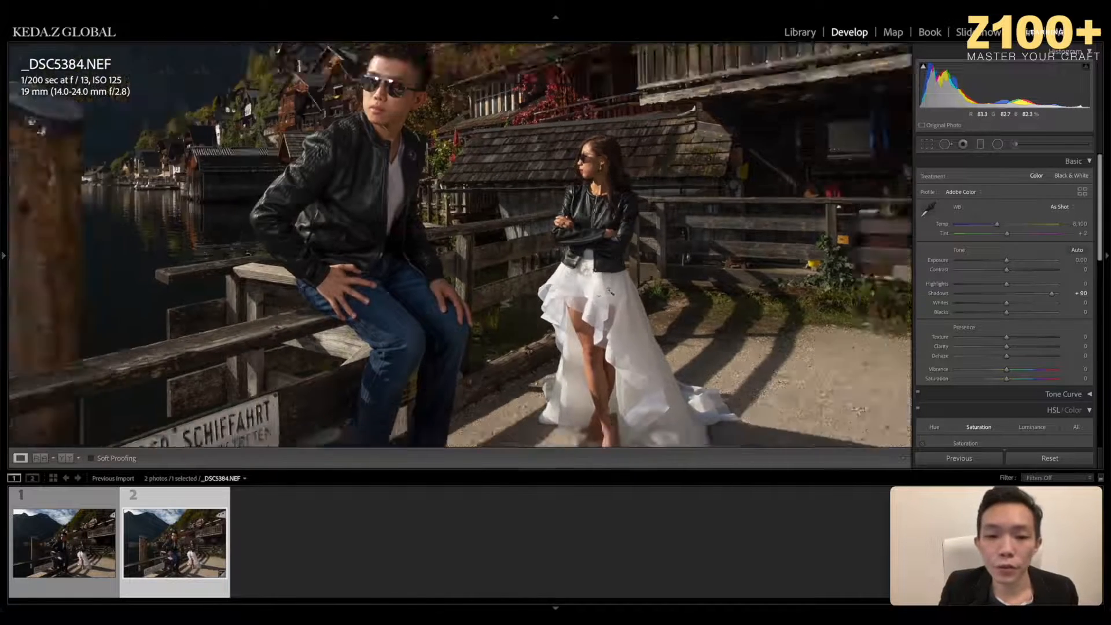
left_click(560, 303)
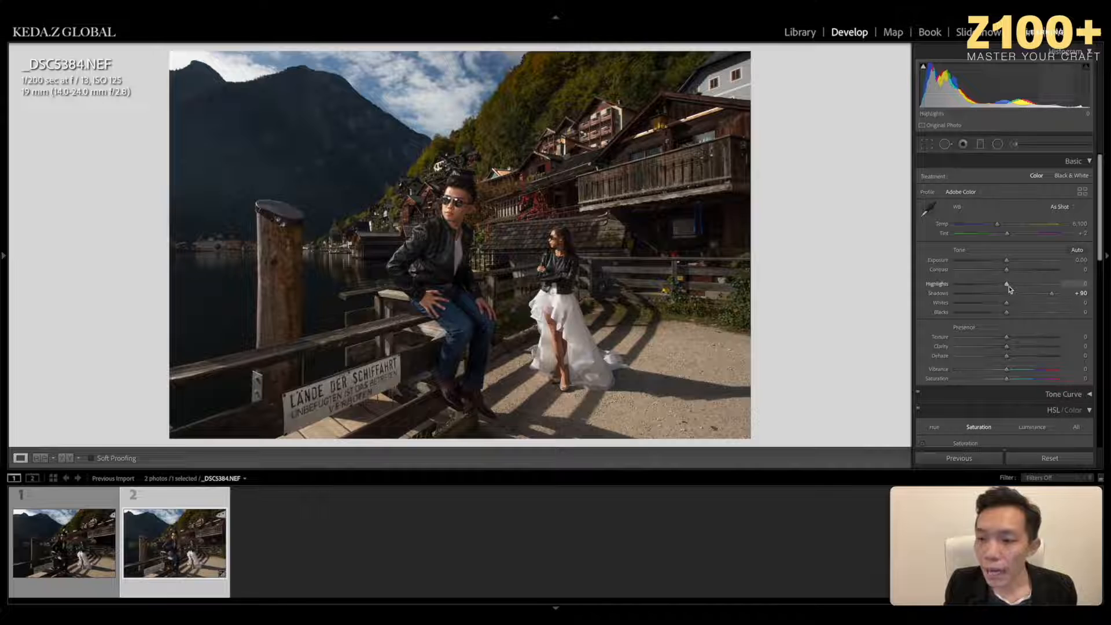
Set Highlights to -15 and Clarity to +10 for _DSC5384.
left_click_drag(1007, 288, 999, 288)
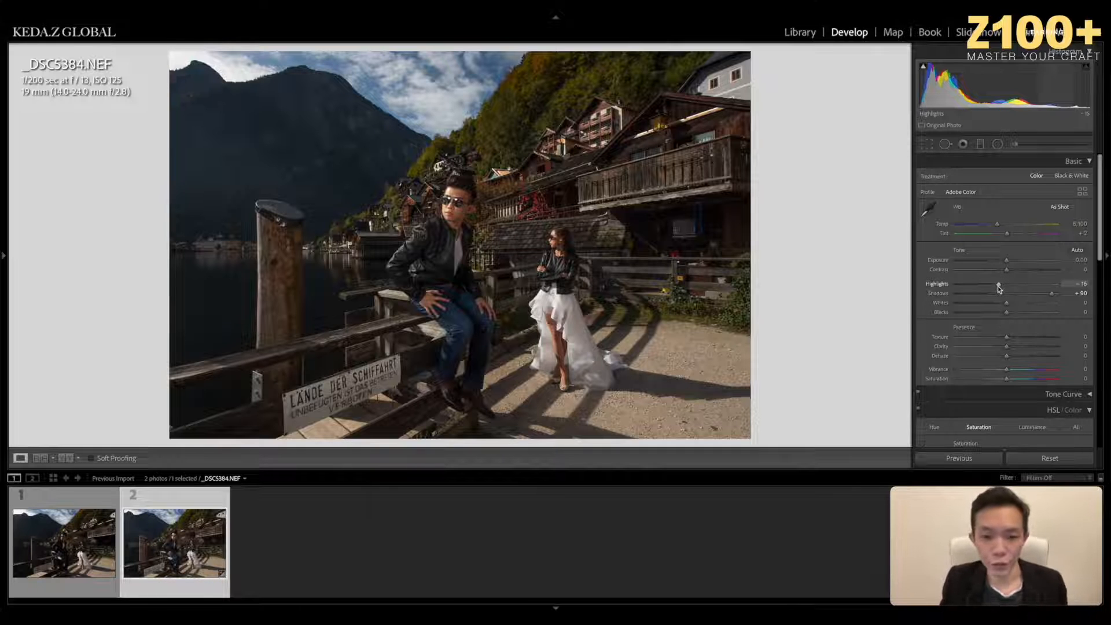
scroll(1013, 335, "down", 1)
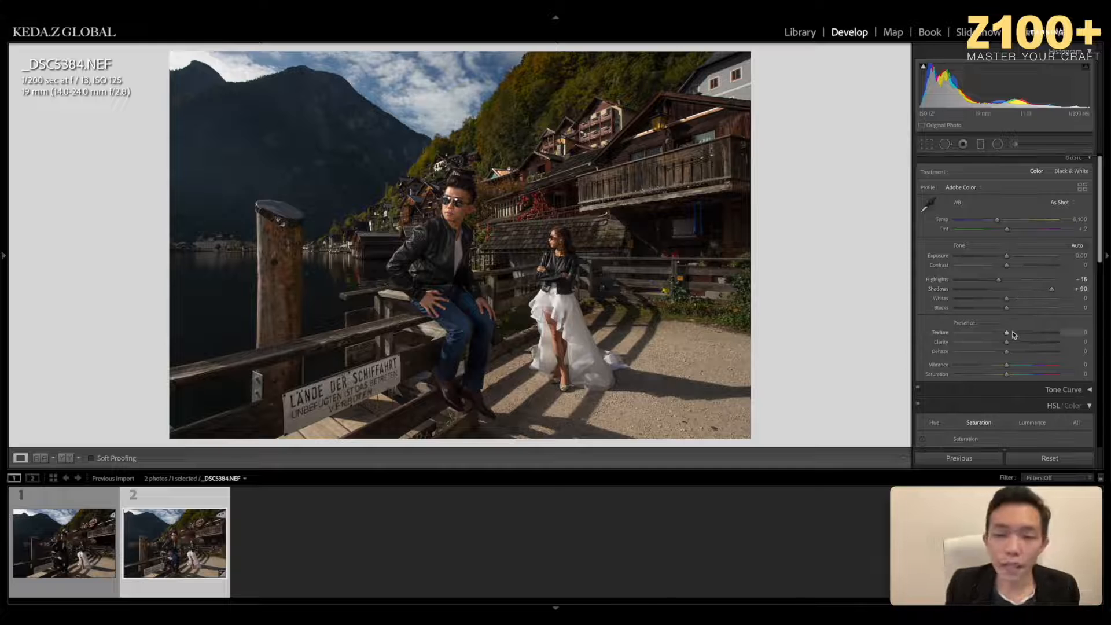
left_click_drag(1007, 342, 1012, 345)
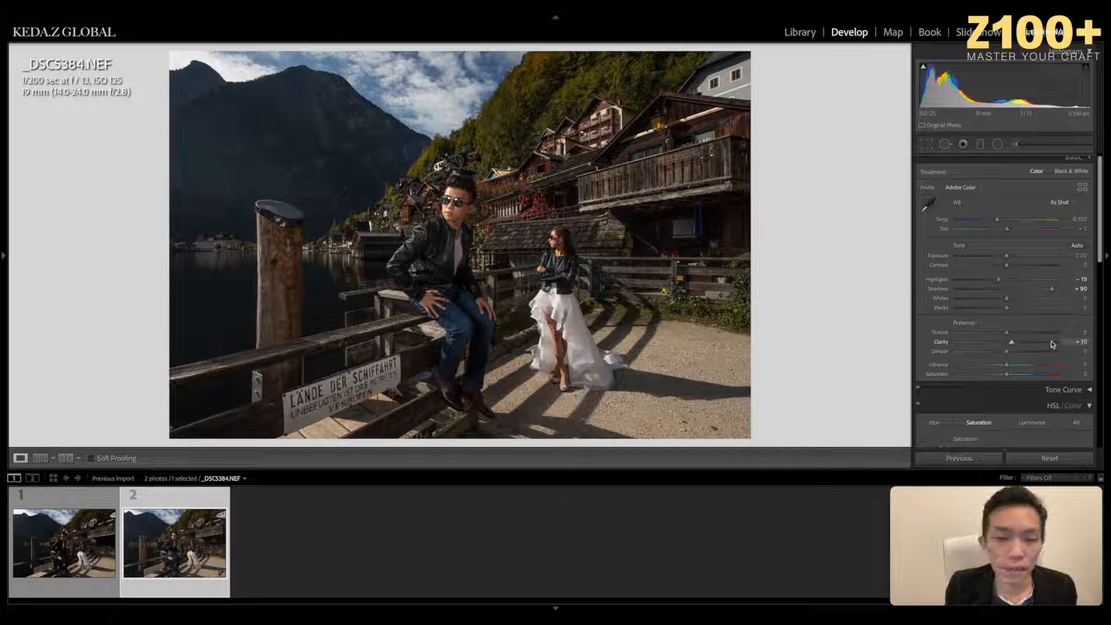
Darken the blues by lowering the HSL Blue luminance to about -18.
scroll(1058, 345, "down", 5)
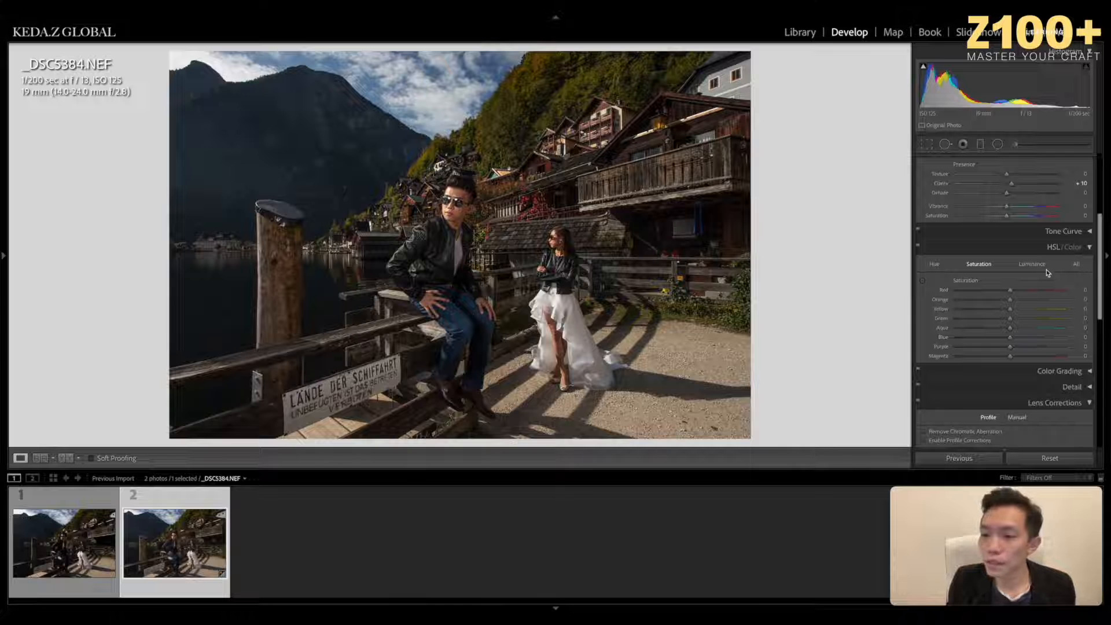
scroll(1053, 243, "up", 1)
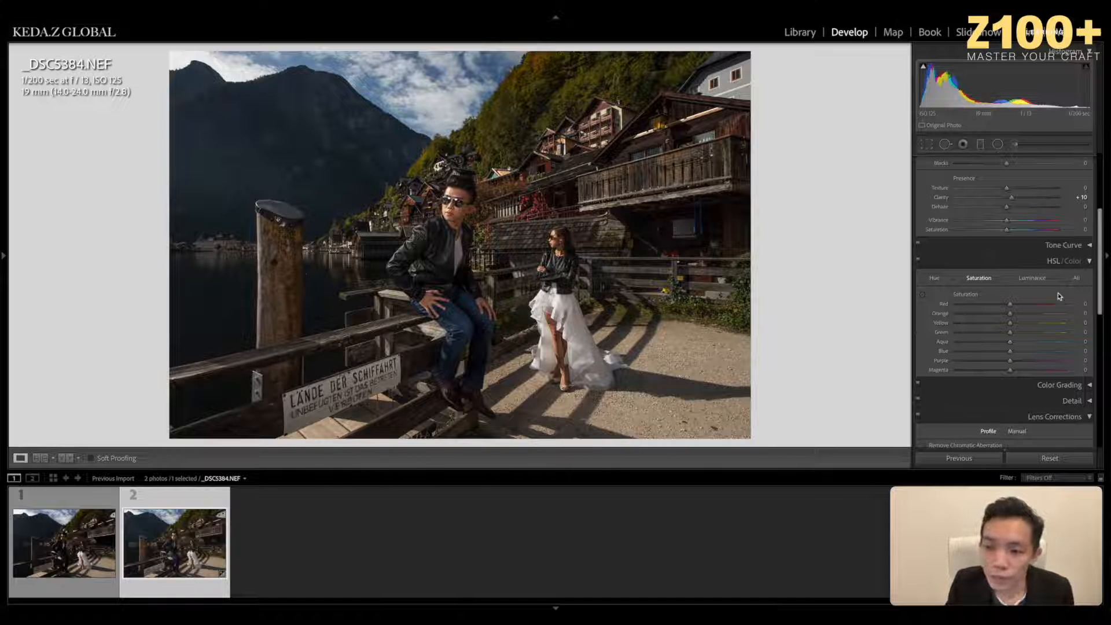
left_click(1021, 279)
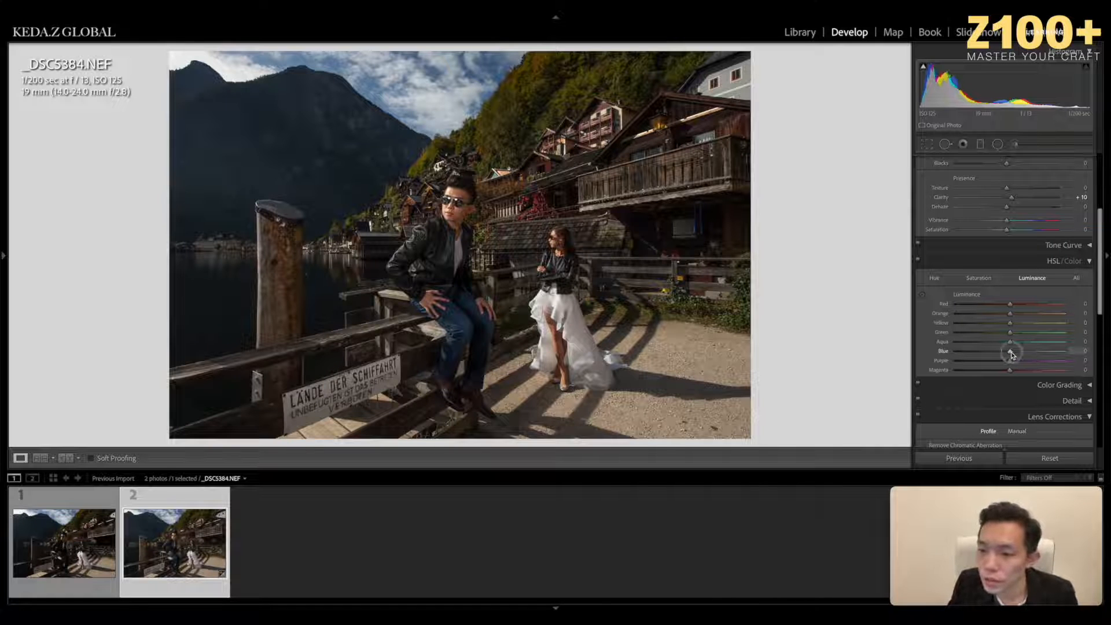
left_click_drag(1010, 354, 997, 355)
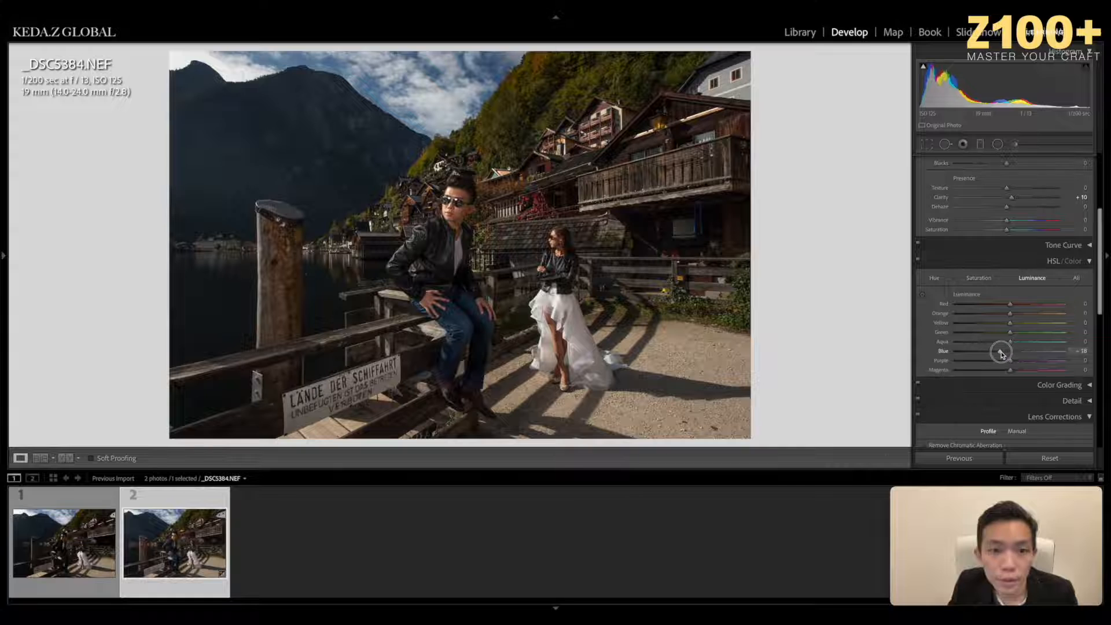
Set the HSL Blue saturation to +20 and check the sky and mountainside at 100%.
left_click(978, 279)
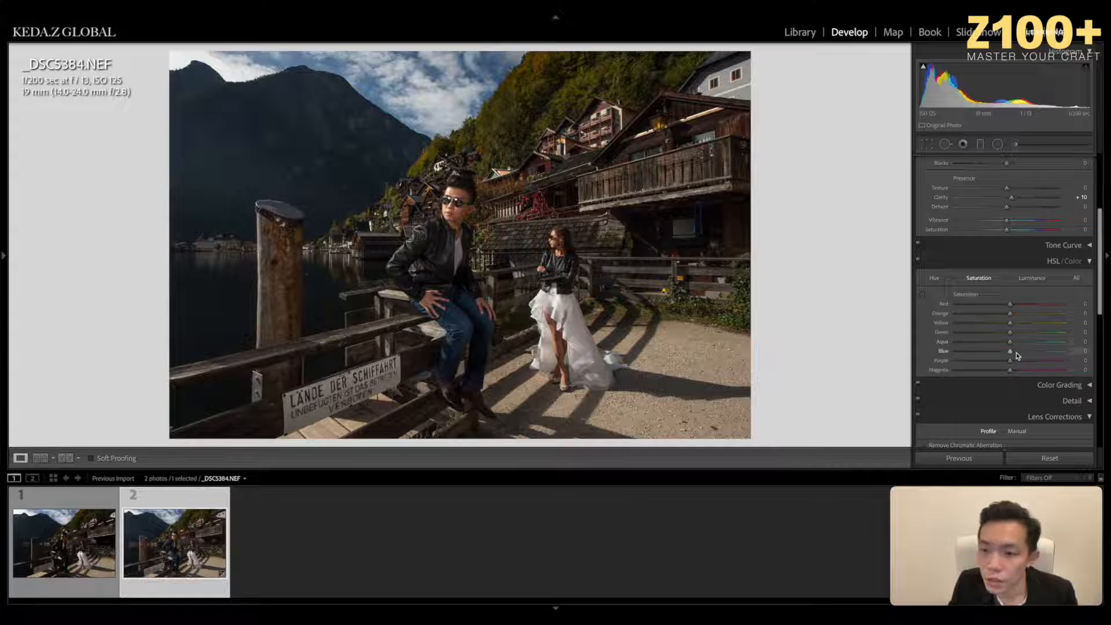
left_click_drag(1019, 355, 1020, 355)
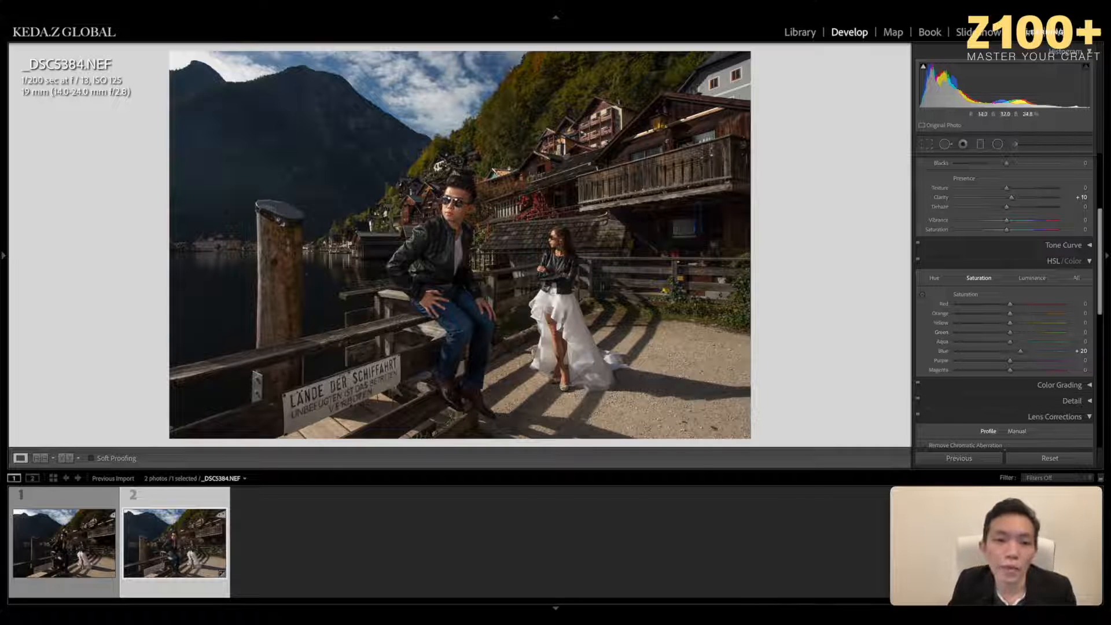
left_click(557, 72)
left_click_drag(517, 153, 641, 99)
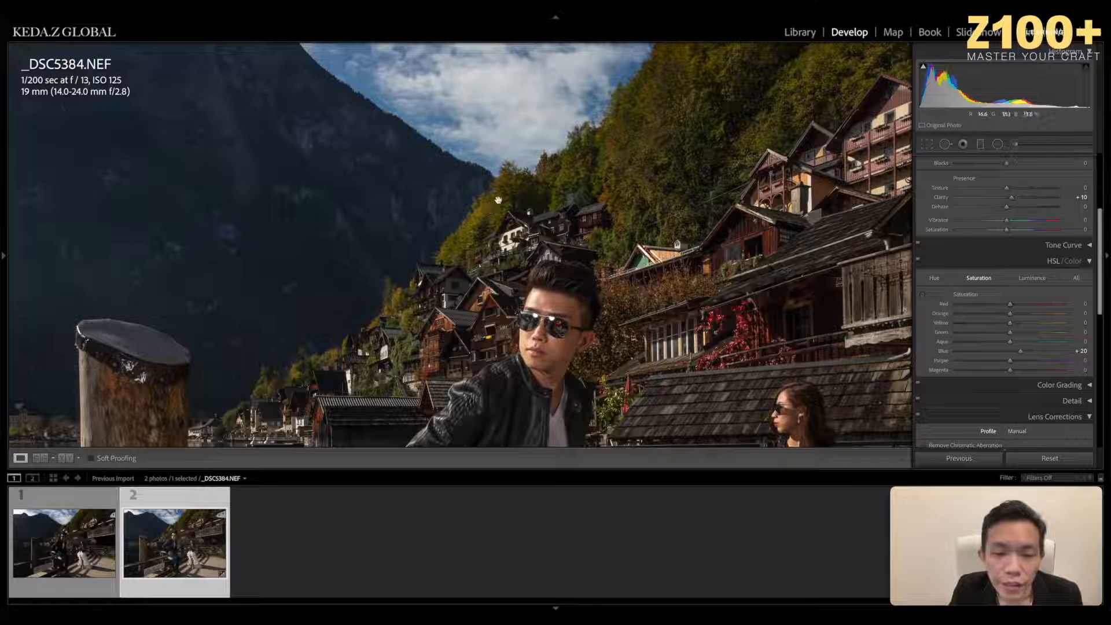
Examine the autumn hillside up close, try extreme HSL Yellow saturation values, and set Yellow saturation to +21.
left_click_drag(617, 190, 614, 167)
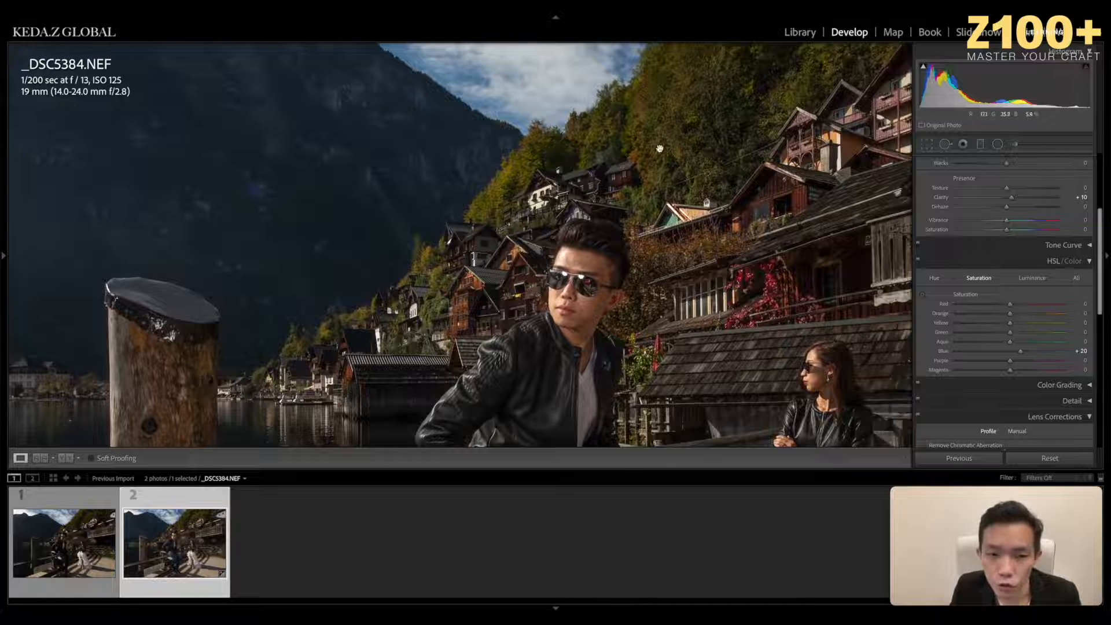
left_click_drag(655, 152, 590, 181)
mouse_move(614, 139)
left_mouse_down()
mouse_move(592, 178)
mouse_move(605, 137)
left_mouse_up()
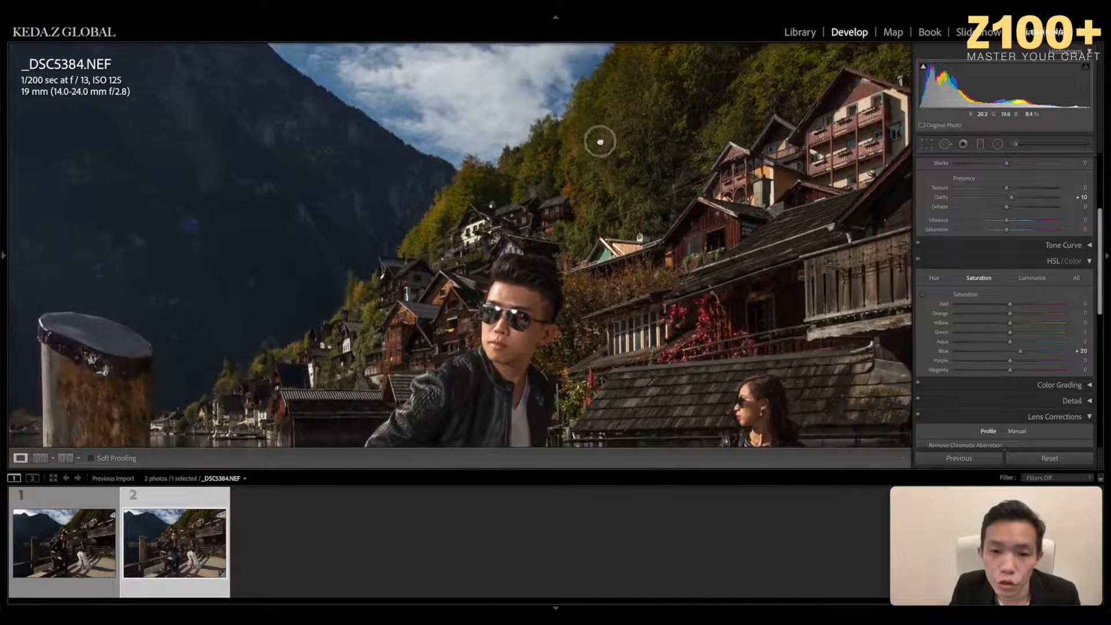
left_click(601, 140)
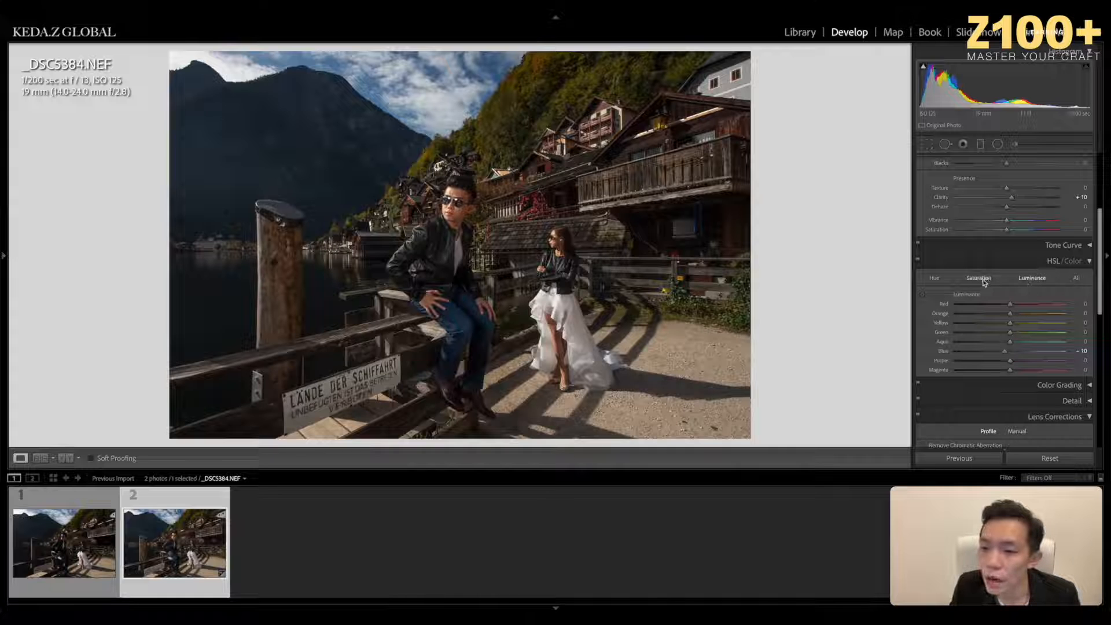
left_click(1009, 323)
left_click_drag(1010, 324, 925, 323)
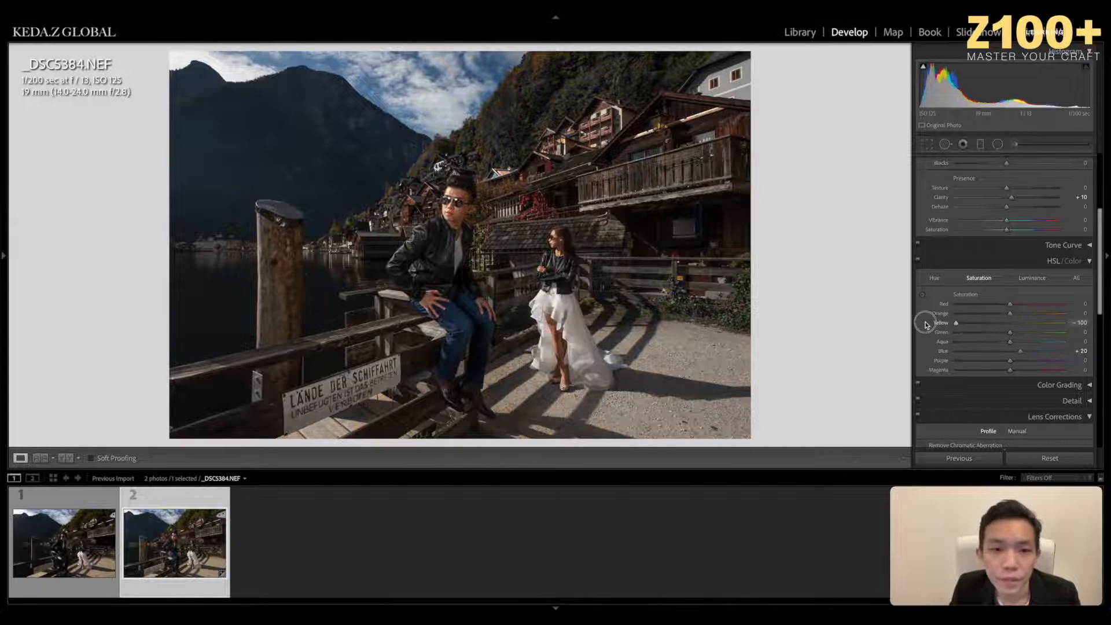
left_click(471, 133)
left_click_drag(471, 133, 573, 214)
left_click_drag(1010, 323, 904, 328)
mouse_move(1091, 328)
left_mouse_down()
mouse_move(831, 326)
mouse_move(1102, 325)
mouse_move(830, 318)
mouse_move(1104, 330)
left_mouse_up()
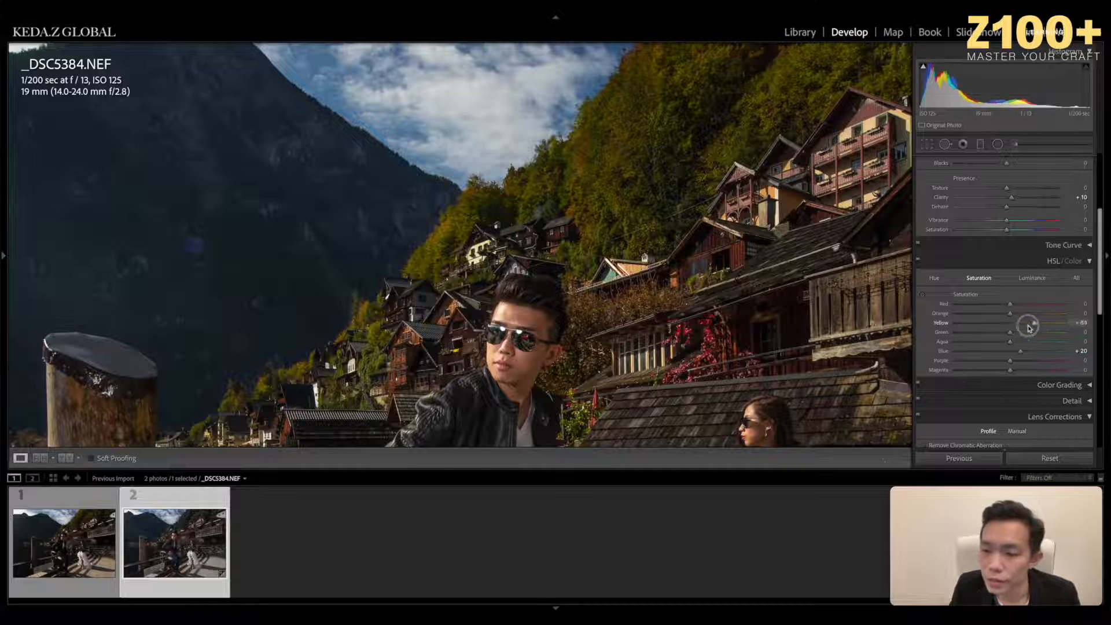
Brighten the yellow foliage by setting the HSL Yellow luminance to +60, then view the whole photo.
left_click(1032, 278)
left_click_drag(1009, 322, 1043, 327)
left_click(1043, 326)
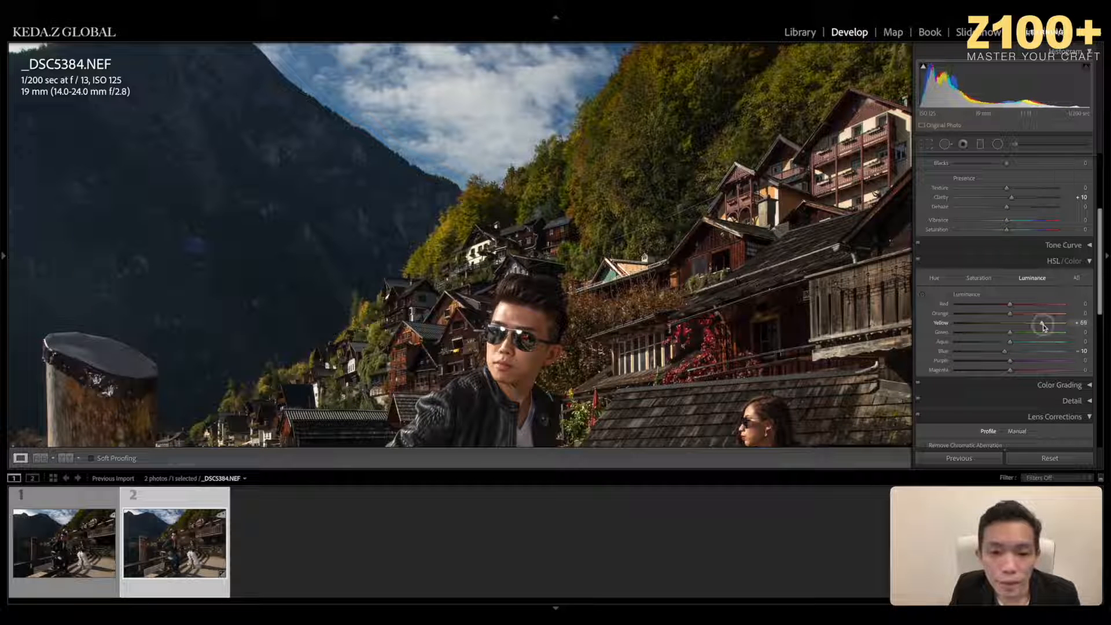
left_click_drag(1043, 327, 1043, 327)
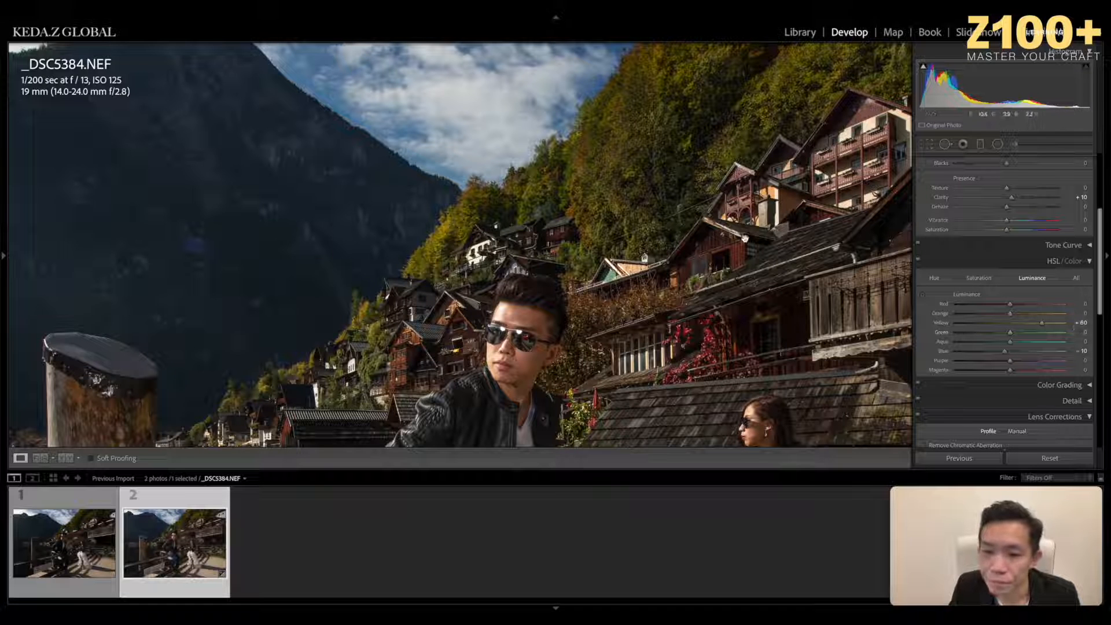
left_click(743, 238)
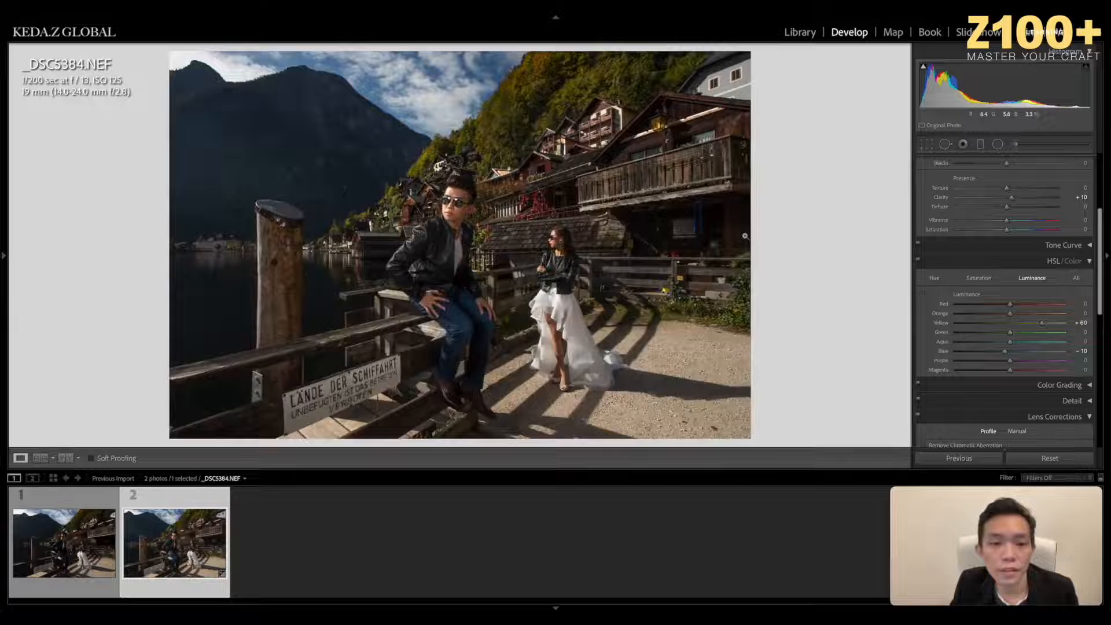
Toggle the HSL adjustments off and on repeatedly to compare the photo before and after.
left_click(917, 261)
left_click(916, 261)
left_click(917, 262)
left_click(917, 261)
left_click(918, 261)
left_click(917, 262)
left_click(917, 261)
left_click(917, 262)
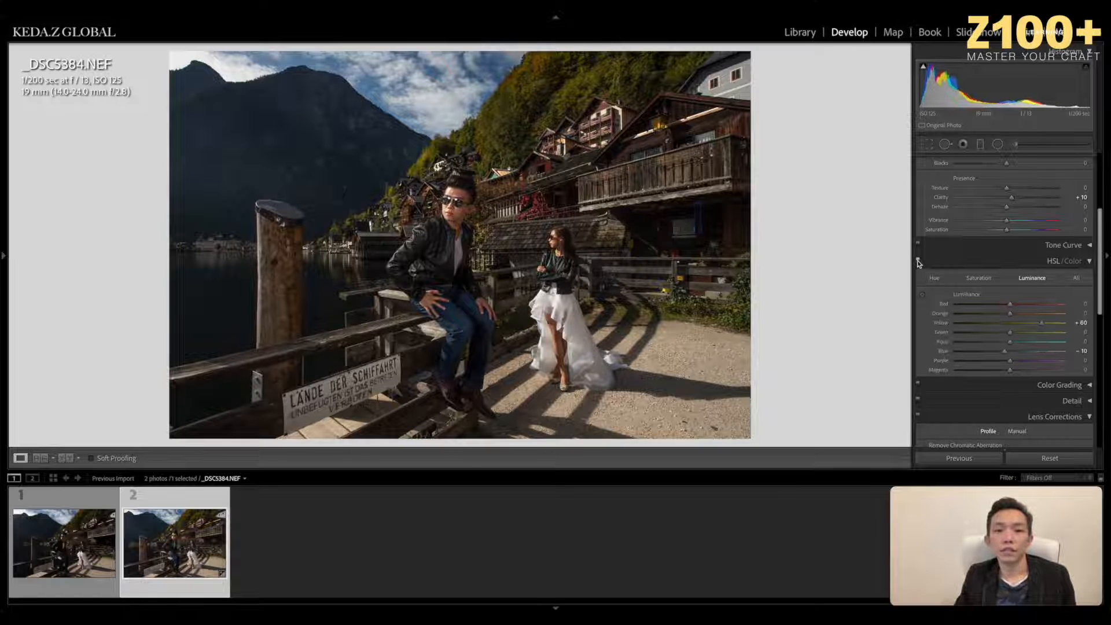
Set both the HSL Aqua and Blue saturation to +30.
left_click(978, 278)
mouse_move(1012, 341)
left_mouse_down()
mouse_move(1049, 345)
mouse_move(974, 342)
mouse_move(1092, 343)
mouse_move(1019, 344)
mouse_move(1026, 351)
left_mouse_up()
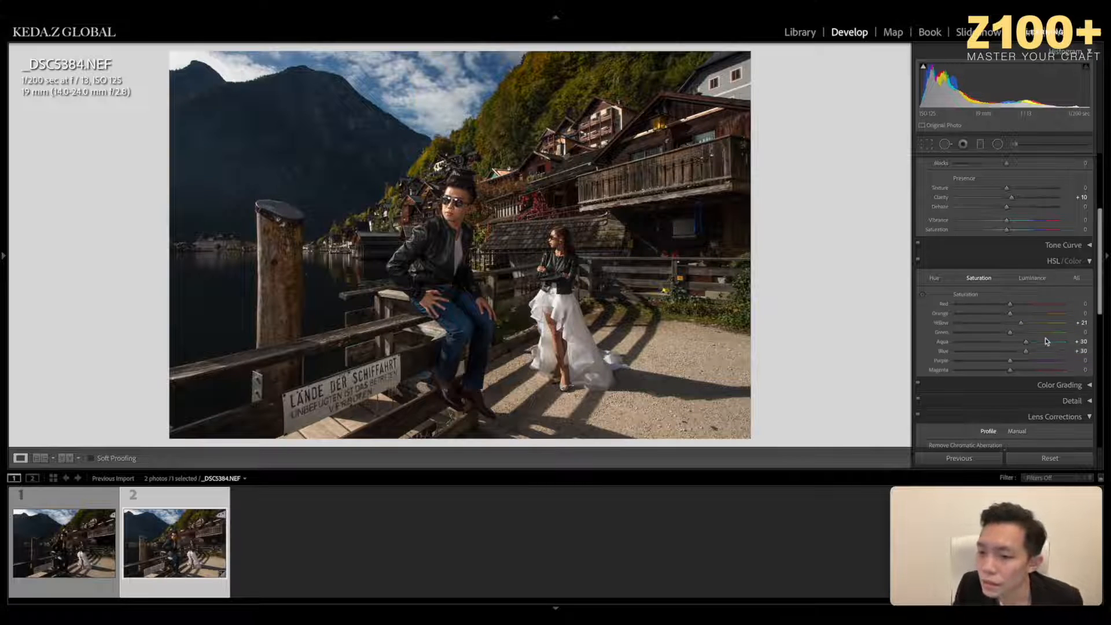
Review the Detail sharpening and noise reduction settings and check the couple up close.
scroll(1052, 347, "down", 2)
scroll(1059, 351, "down", 2)
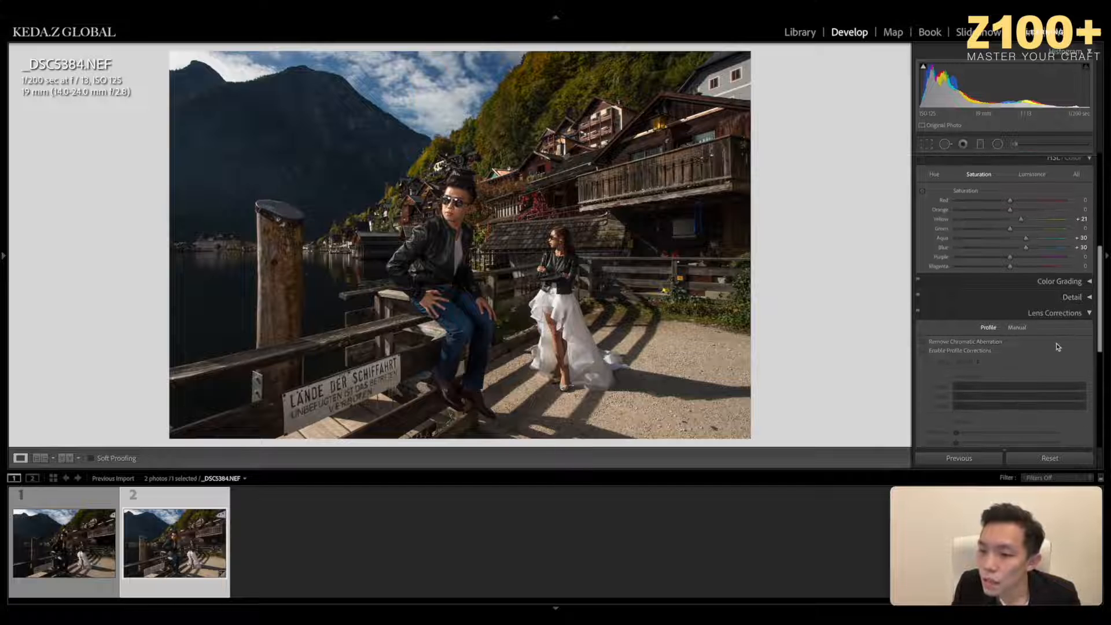
left_click(1087, 299)
scroll(1054, 344, "down", 5)
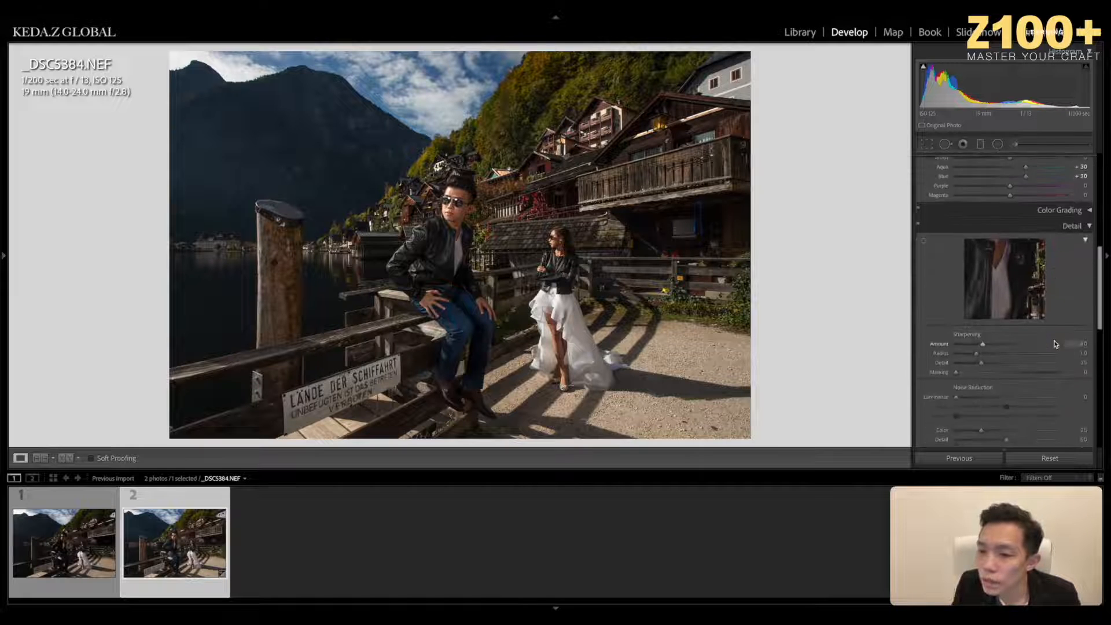
scroll(1041, 324, "down", 2)
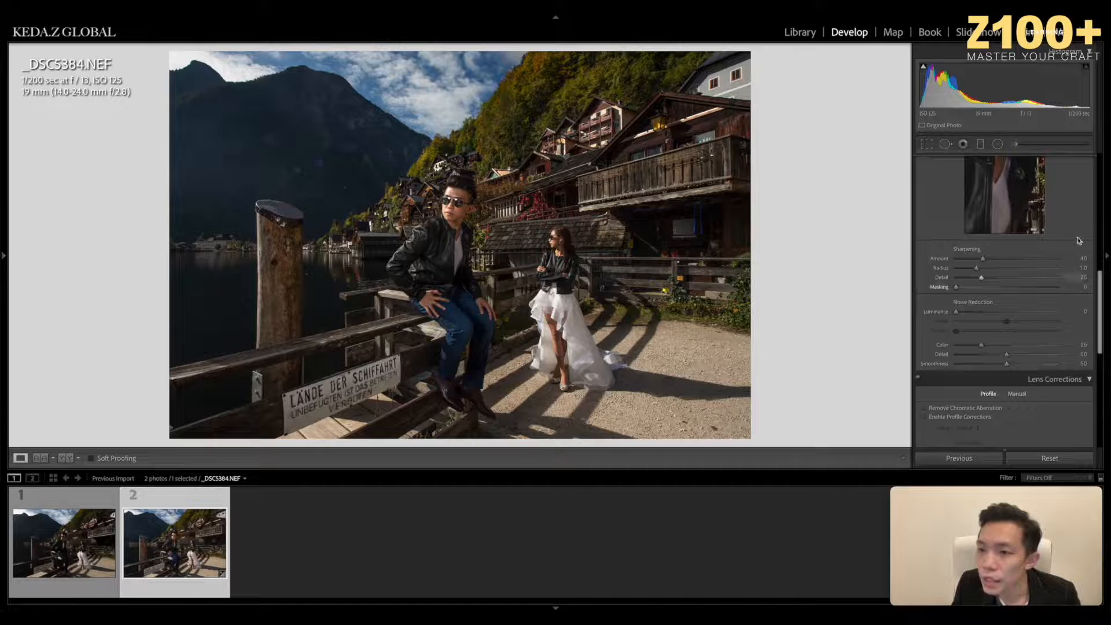
left_click(563, 251)
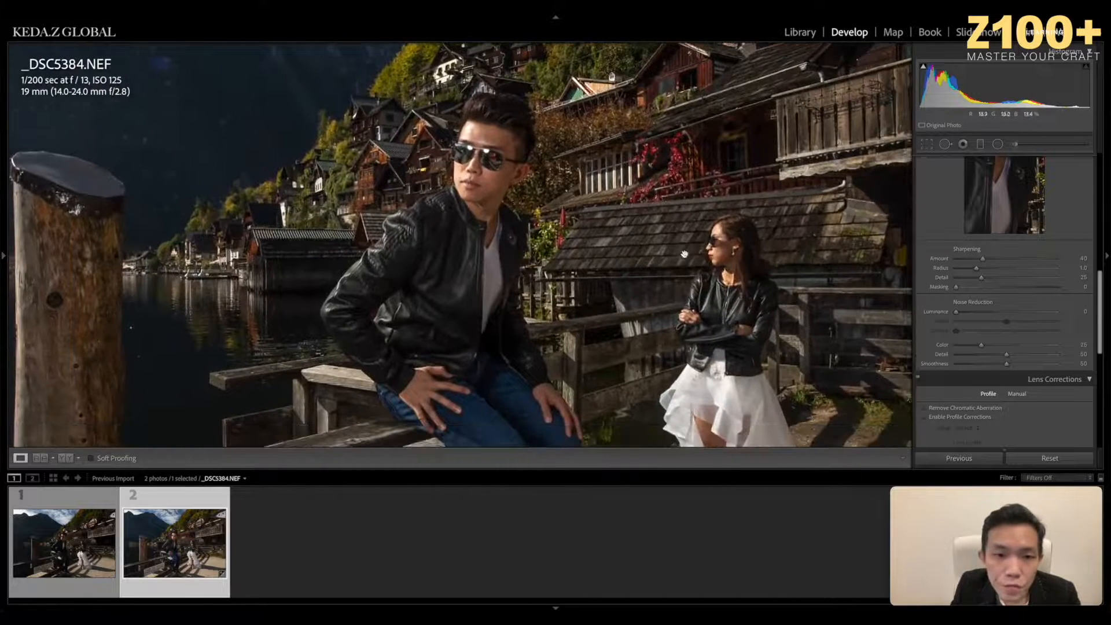
left_click(687, 253)
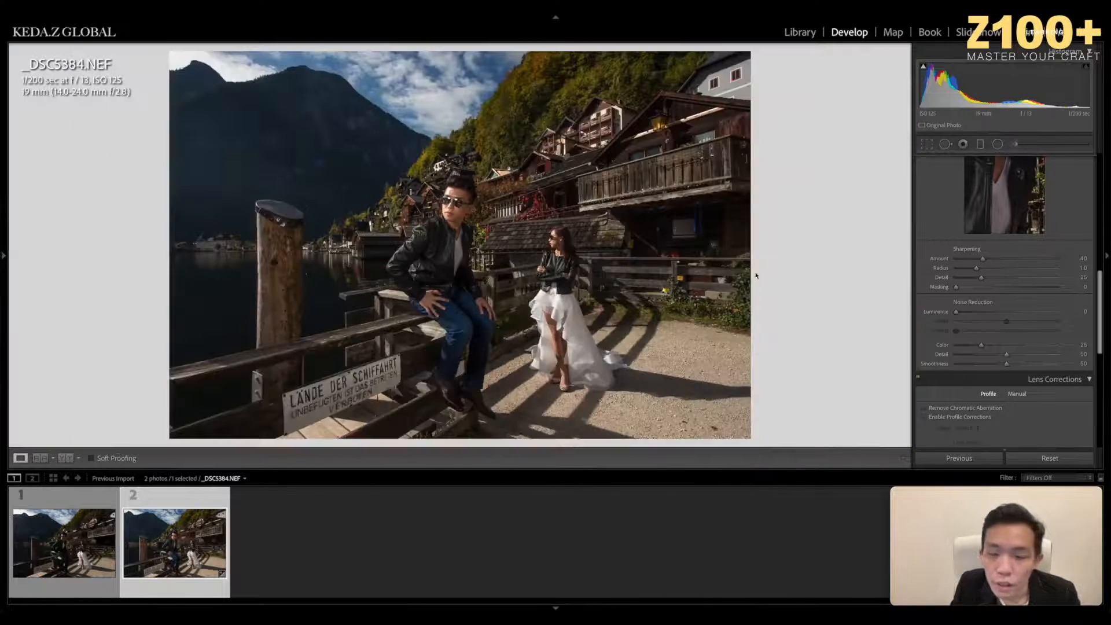
Enable the lens profile corrections, switching them off and on to compare distortion and vignetting before leaving them enabled.
scroll(996, 327, "down", 4)
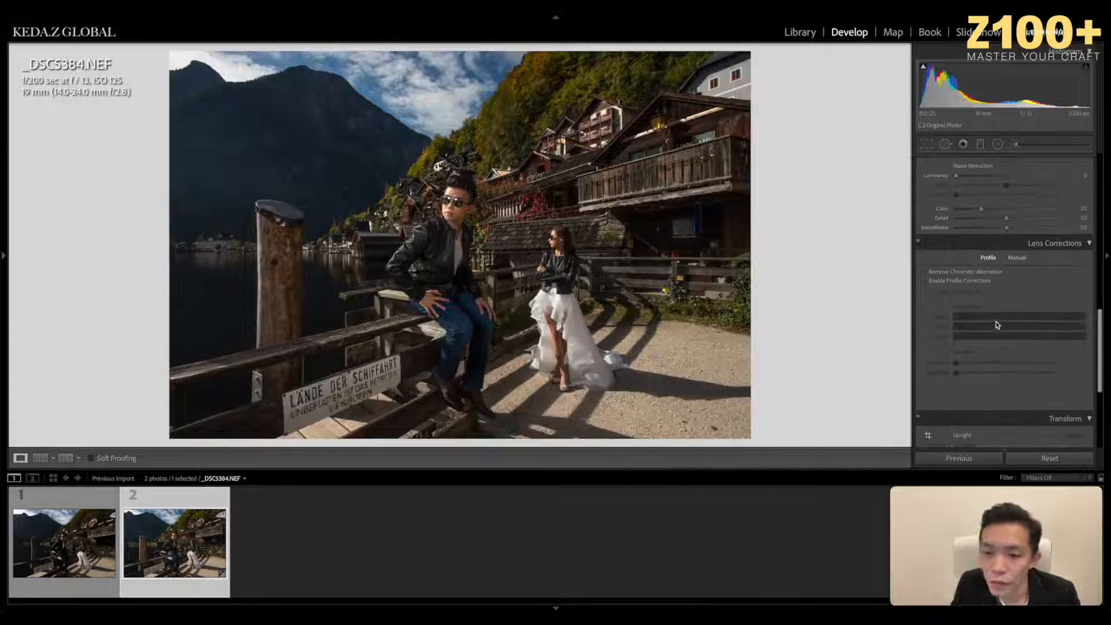
scroll(996, 325, "down", 2)
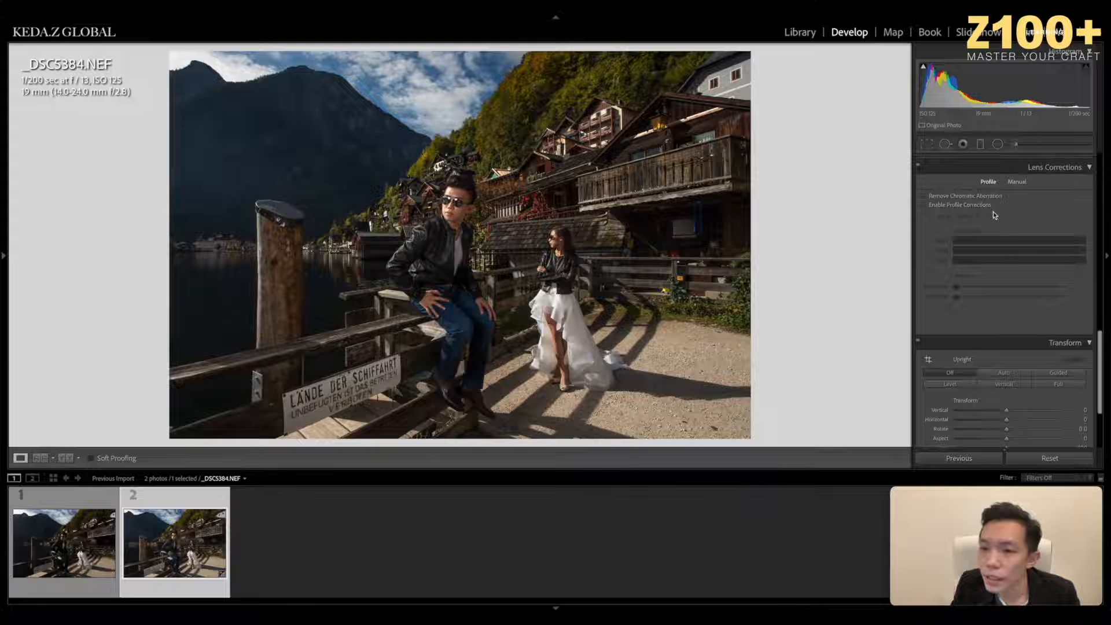
scroll(1006, 222, "up", 1)
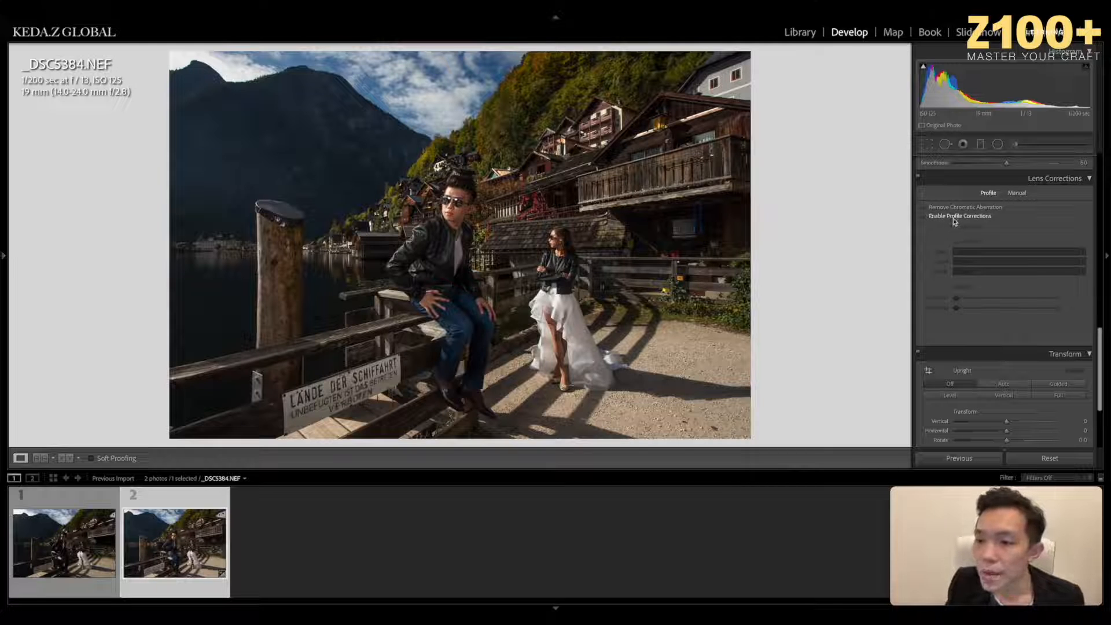
left_click(924, 216)
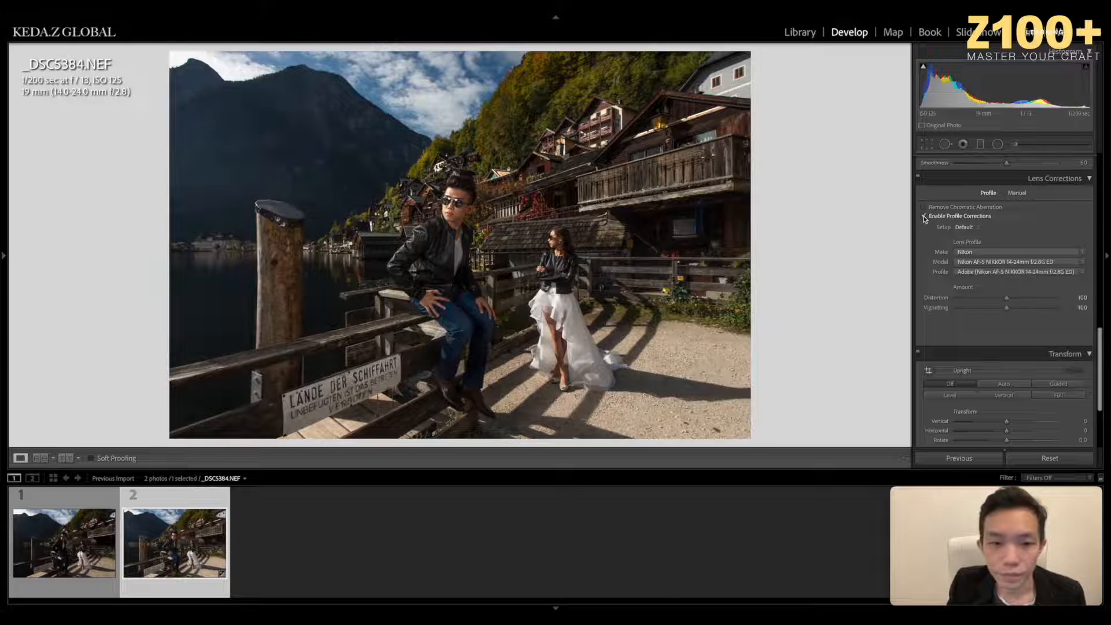
left_click(923, 217)
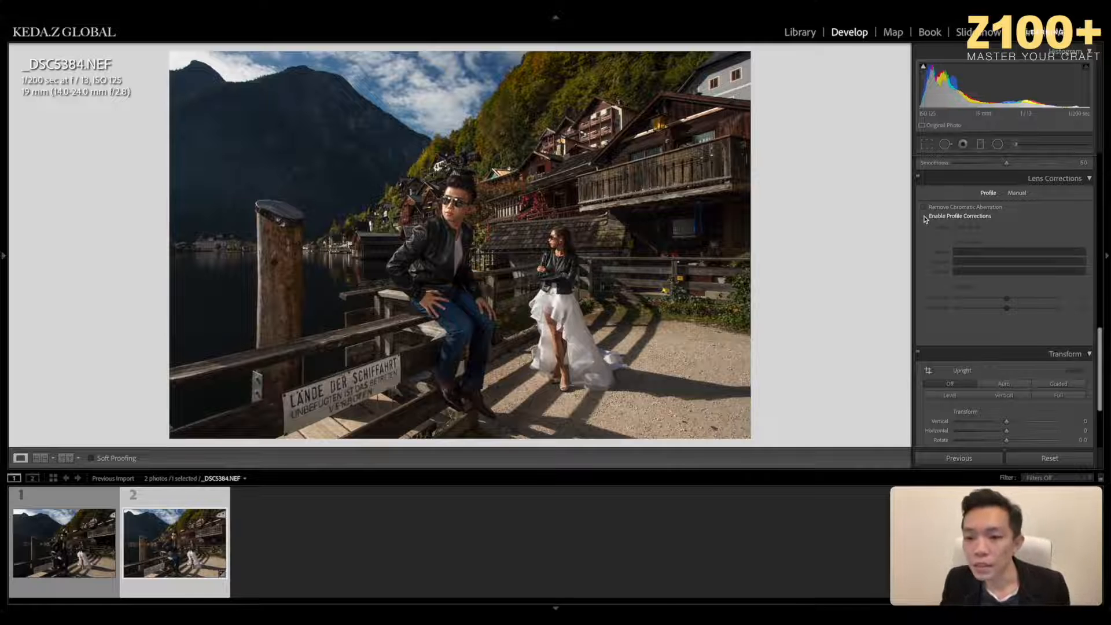
left_click(924, 217)
left_click(924, 217)
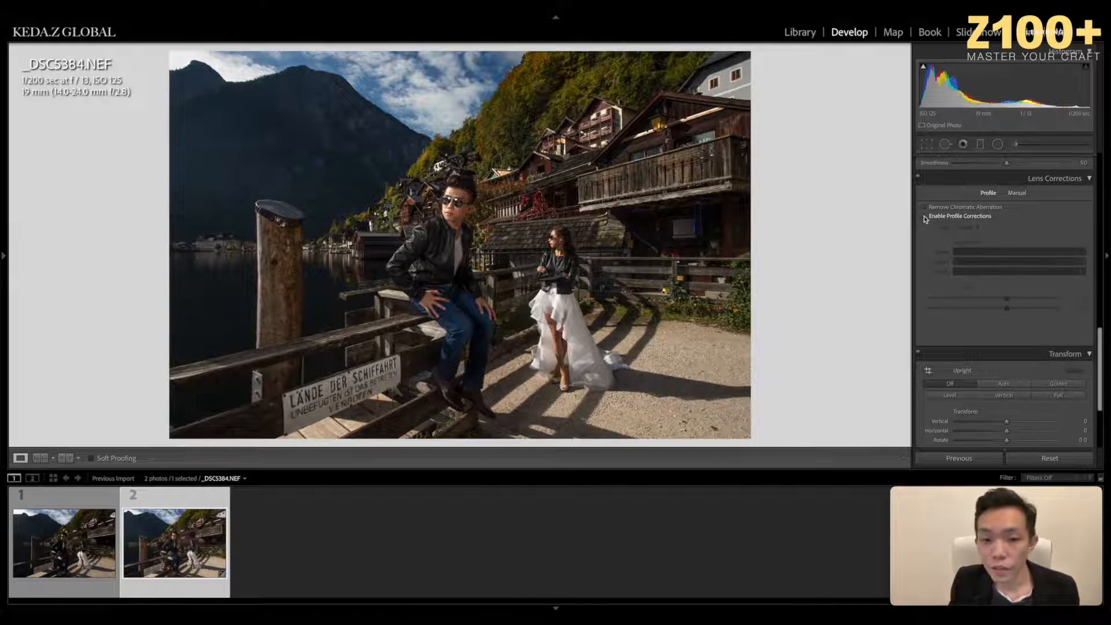
left_click(924, 218)
left_click(926, 217)
left_click(925, 217)
left_click(924, 217)
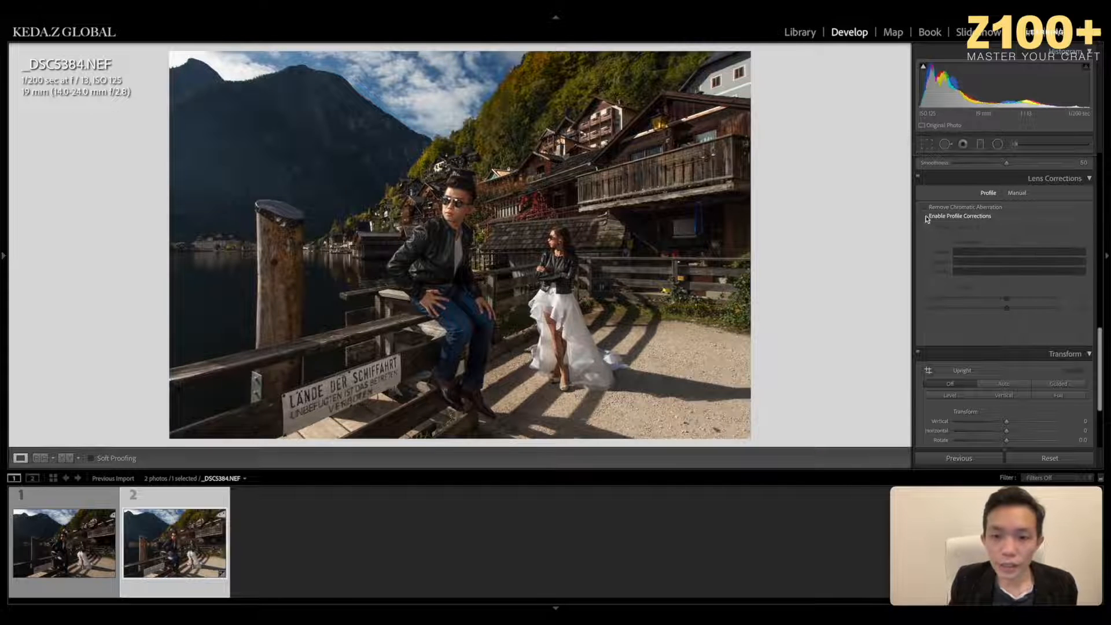
left_click(925, 217)
left_click(926, 217)
left_click(926, 217)
left_click(926, 217)
left_click(926, 217)
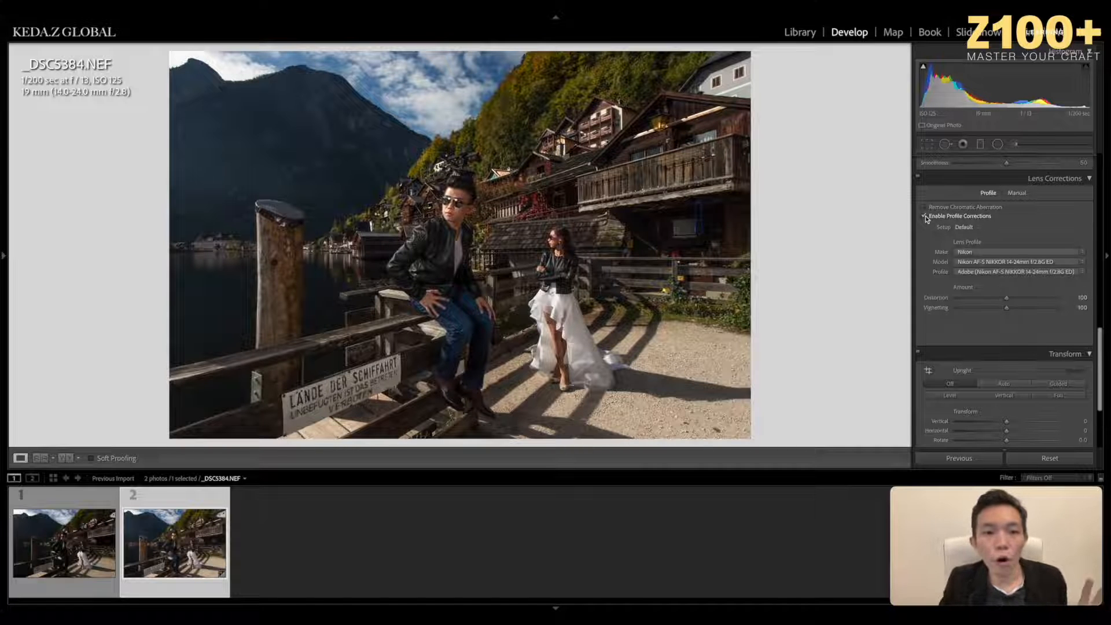
left_click(924, 217)
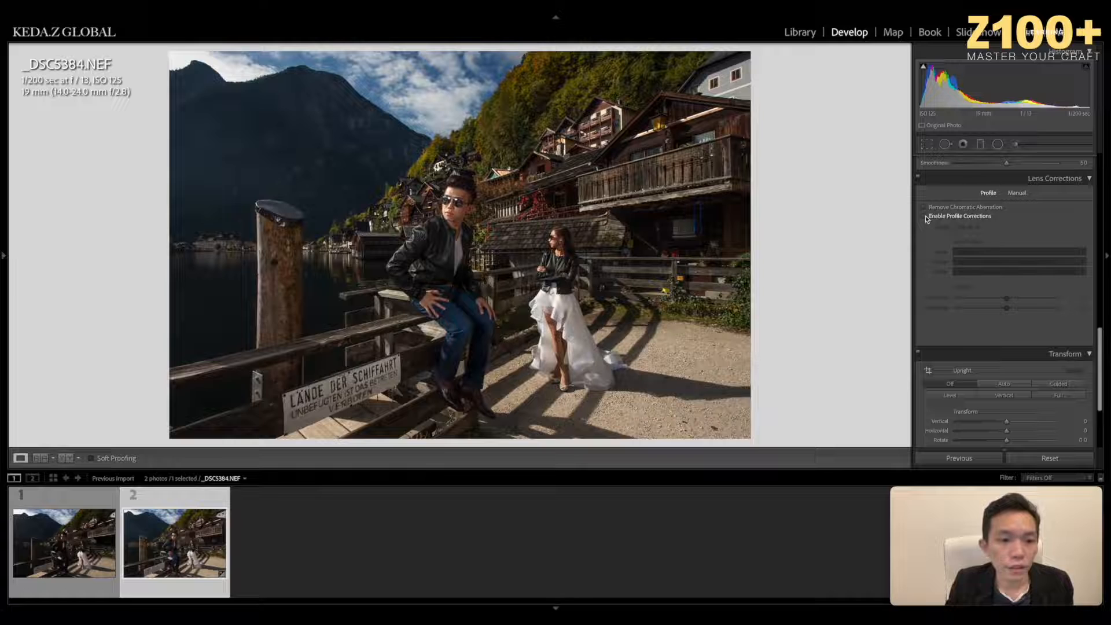
left_click(926, 217)
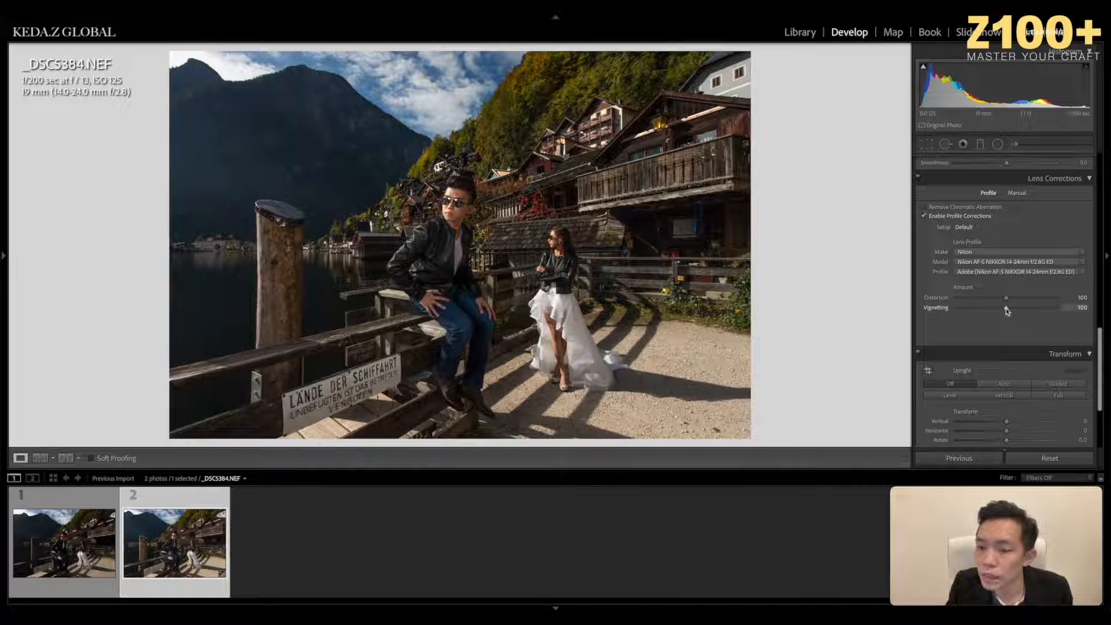
Lower the lens profile Vignetting correction to 0, comparing it against about 100.
left_click_drag(1006, 308, 936, 311)
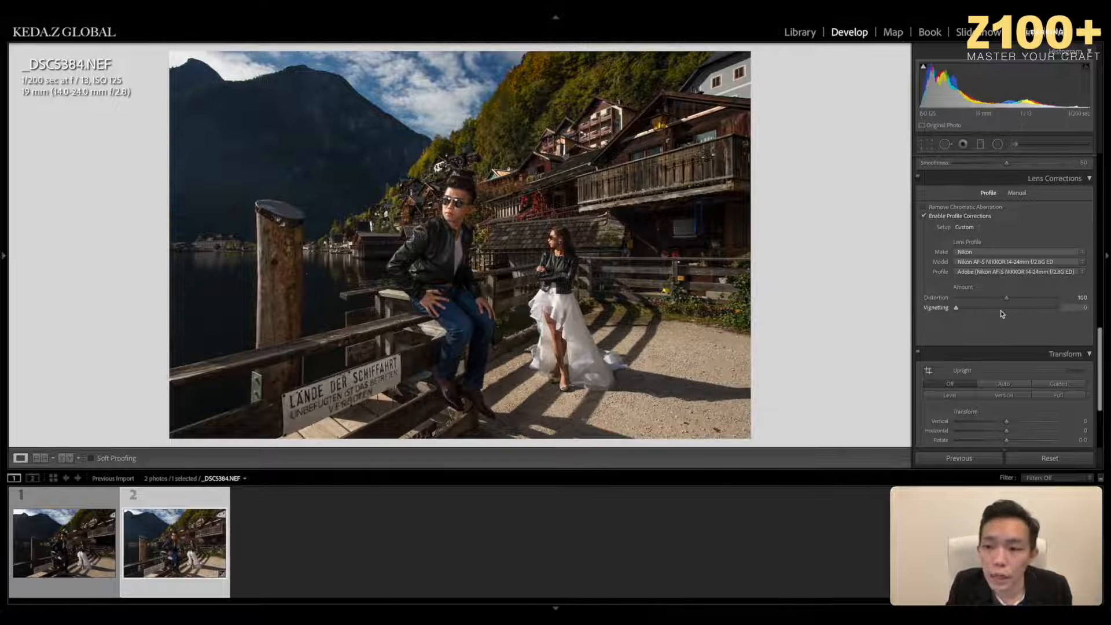
left_click(1005, 308)
left_click_drag(1005, 308, 907, 305)
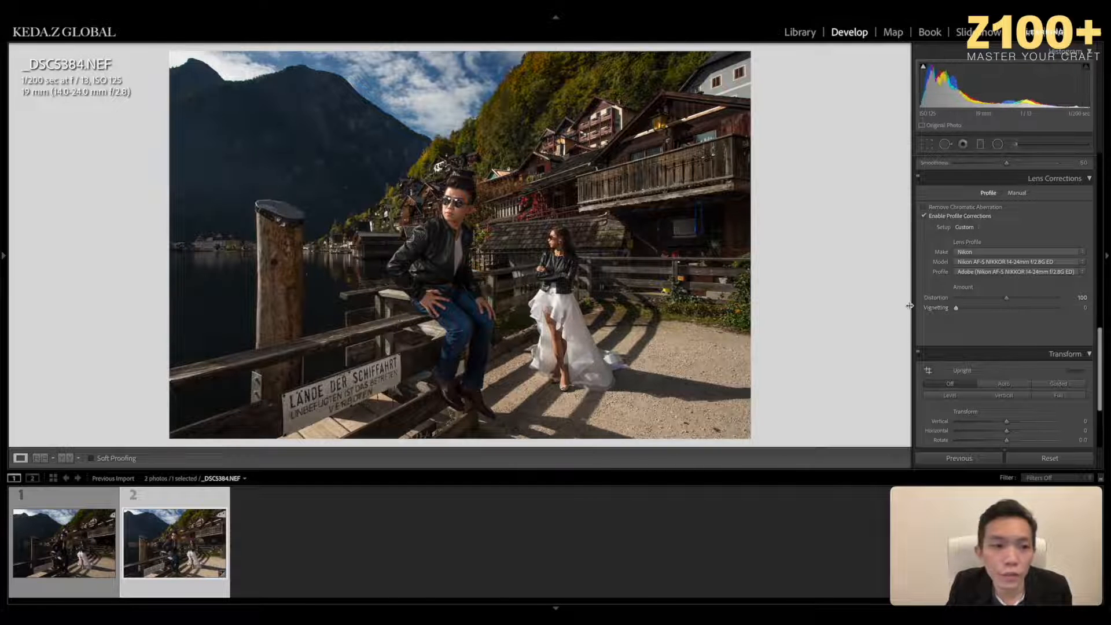
left_click(1006, 308)
left_click_drag(1007, 307, 929, 308)
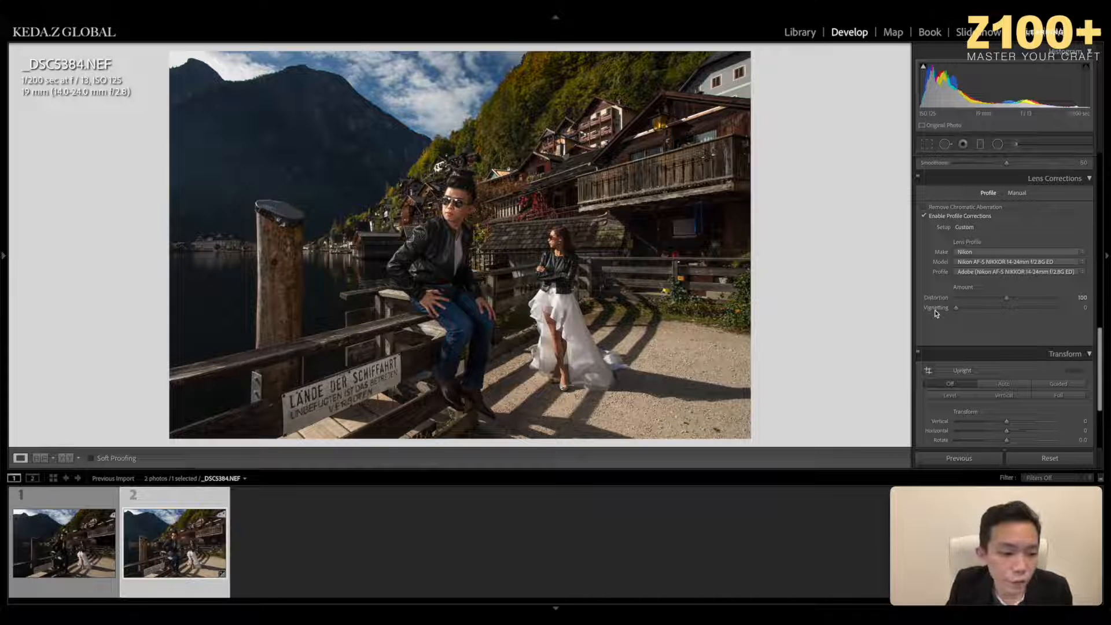
left_click(1007, 308)
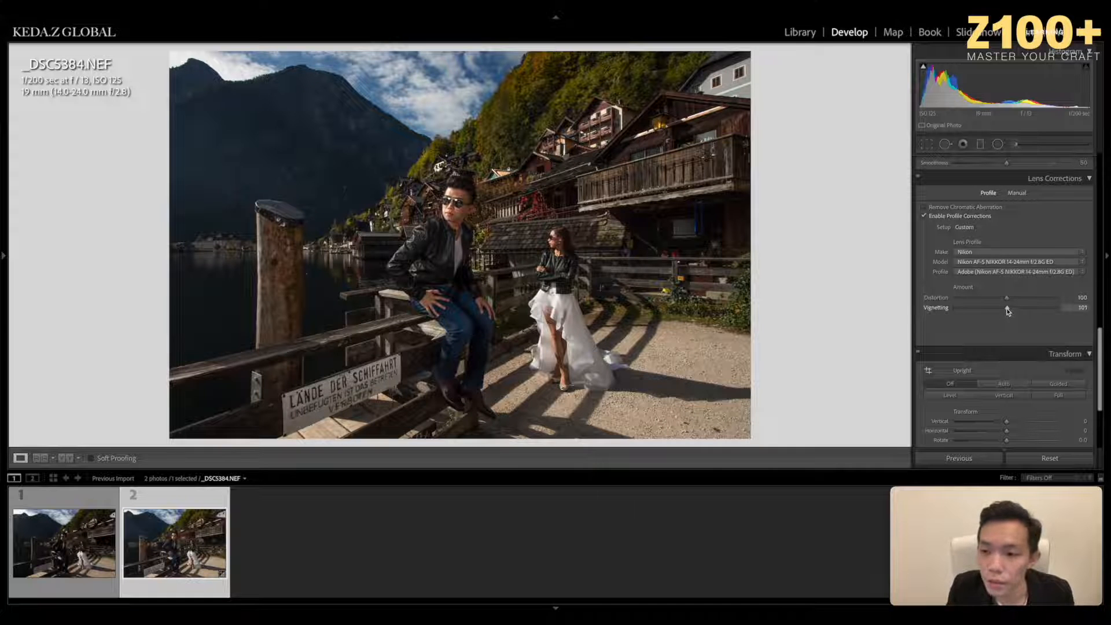
left_click_drag(1005, 309, 949, 307)
left_click(1005, 309)
Look over the Transform controls and expand the Effects settings for post-crop vignetting and grain.
scroll(1003, 313, "down", 1)
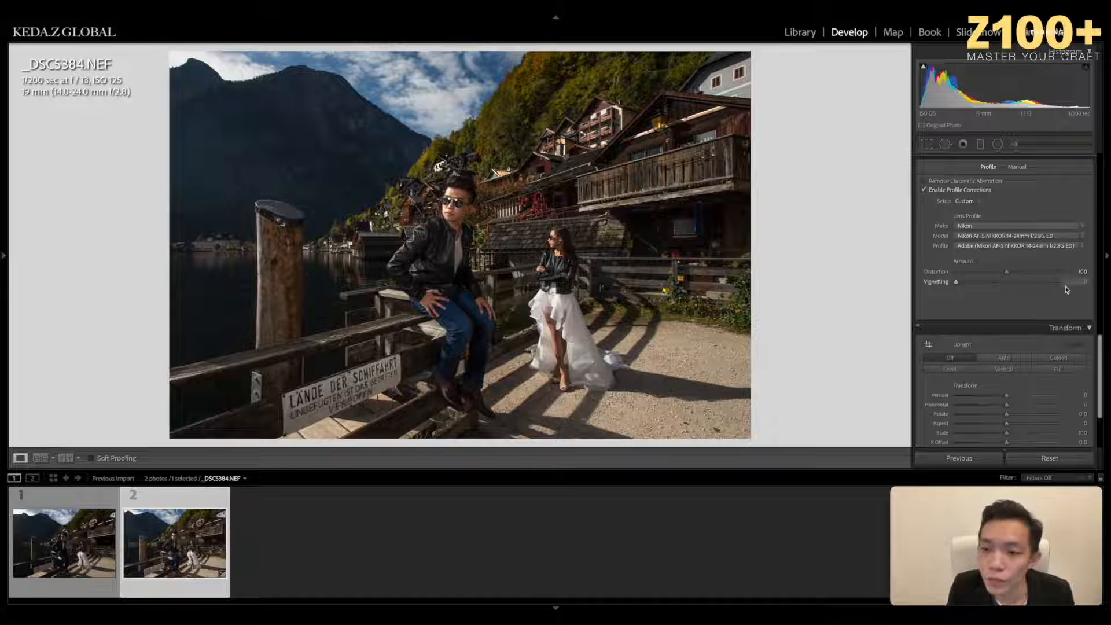
scroll(1029, 306, "down", 3)
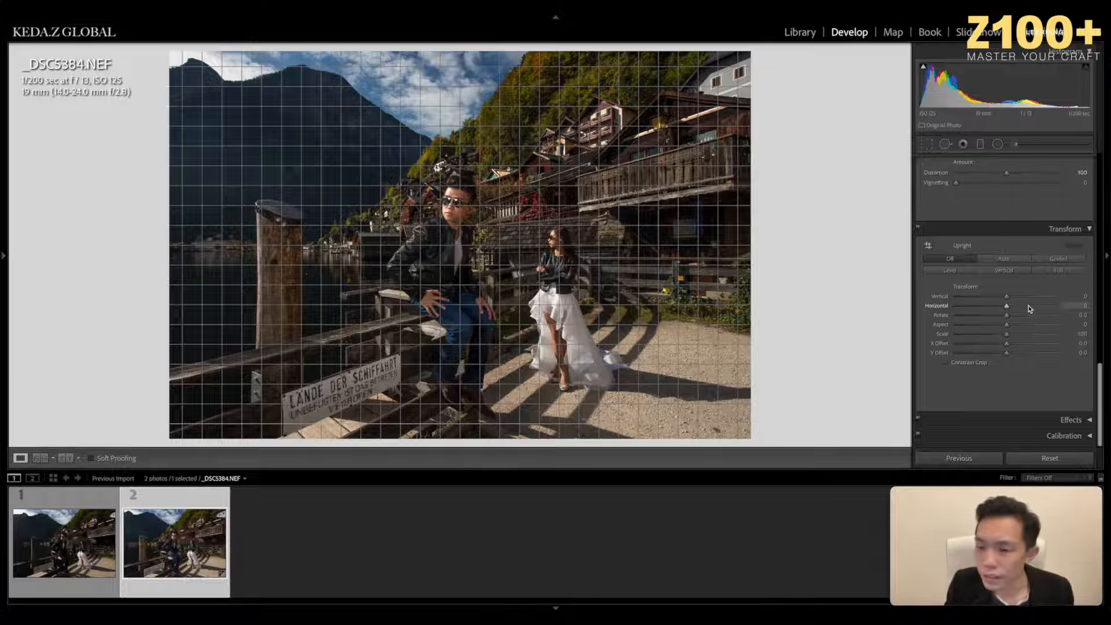
left_click(1088, 422)
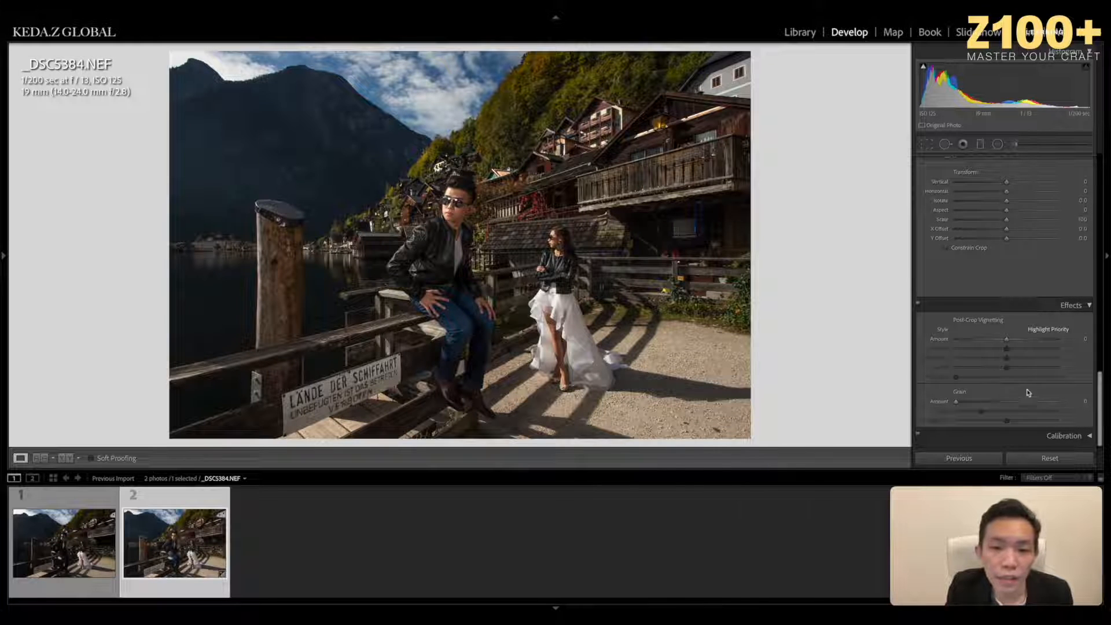
Set the Calibration Blue Primary saturation to -100 and inspect the couple and surroundings up close.
left_click(1081, 437)
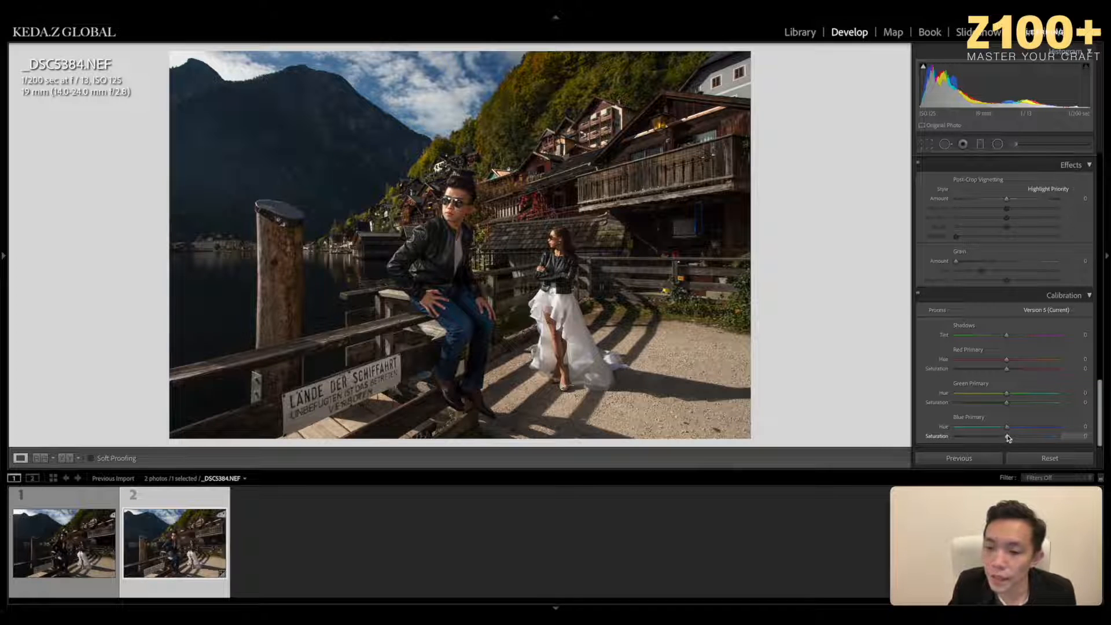
left_click_drag(1007, 438, 955, 439)
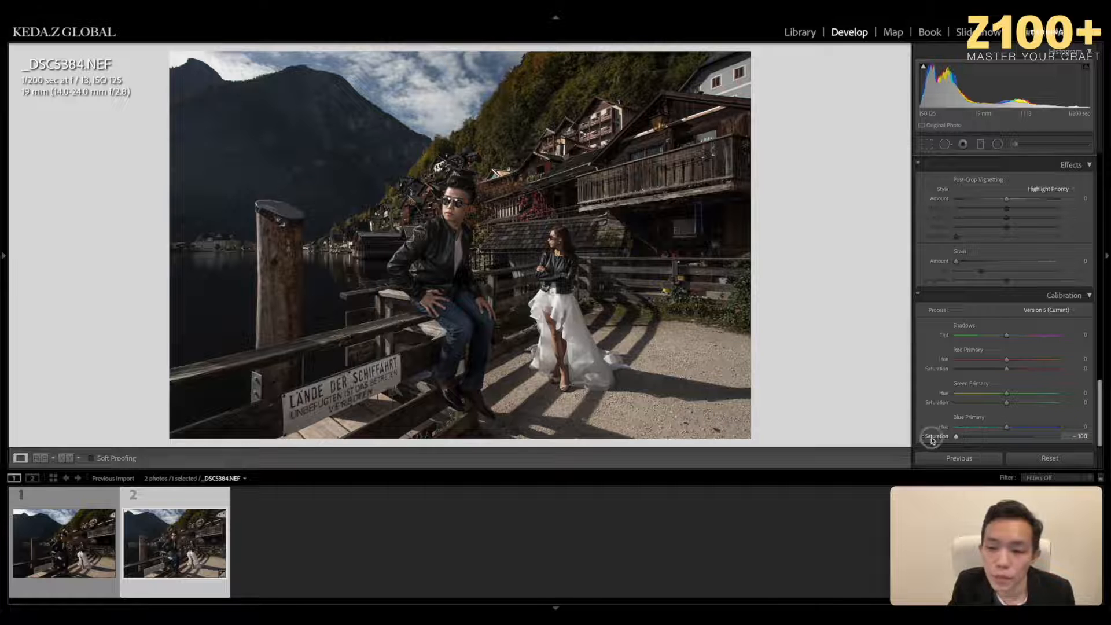
left_click(434, 166)
left_click_drag(578, 188, 509, 95)
left_click_drag(556, 137, 535, 153)
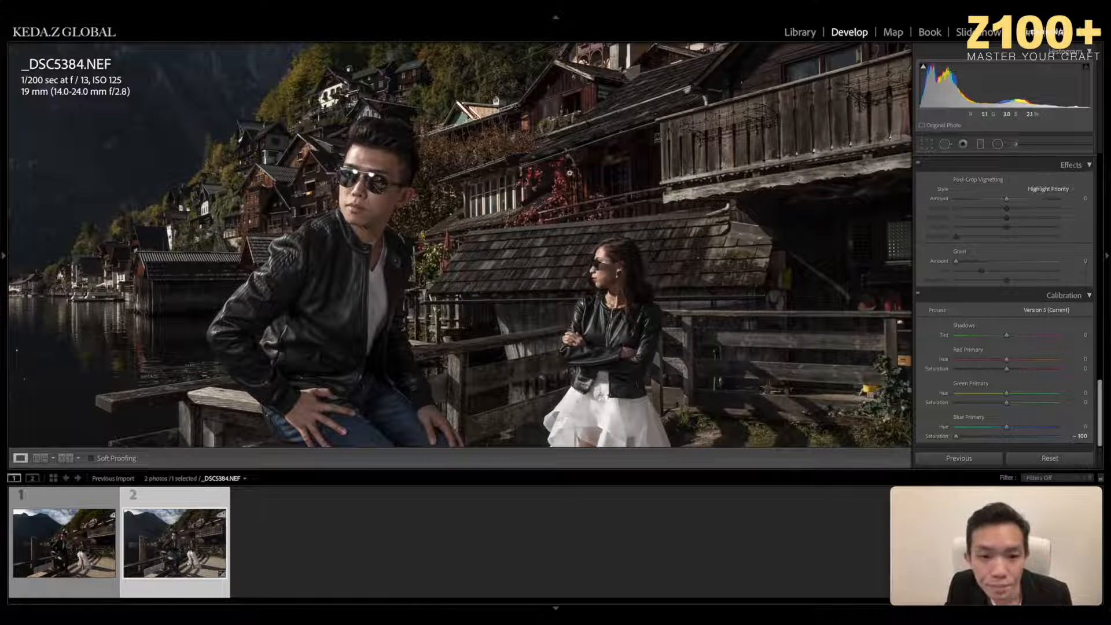
Return to the full photo and set the Calibration Blue Primary saturation to +20.
left_click(569, 172)
left_click_drag(979, 440, 1017, 440)
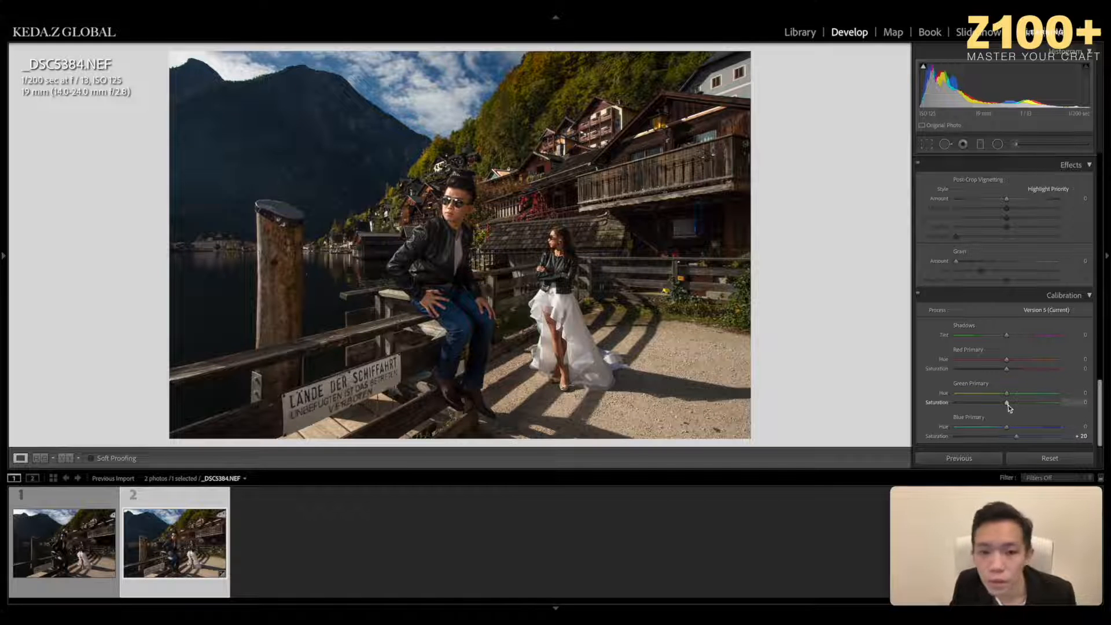
Set the HSL Orange saturation to -20 and Orange luminance to -10, checking the man's skin up close.
scroll(1007, 406, "up", 10)
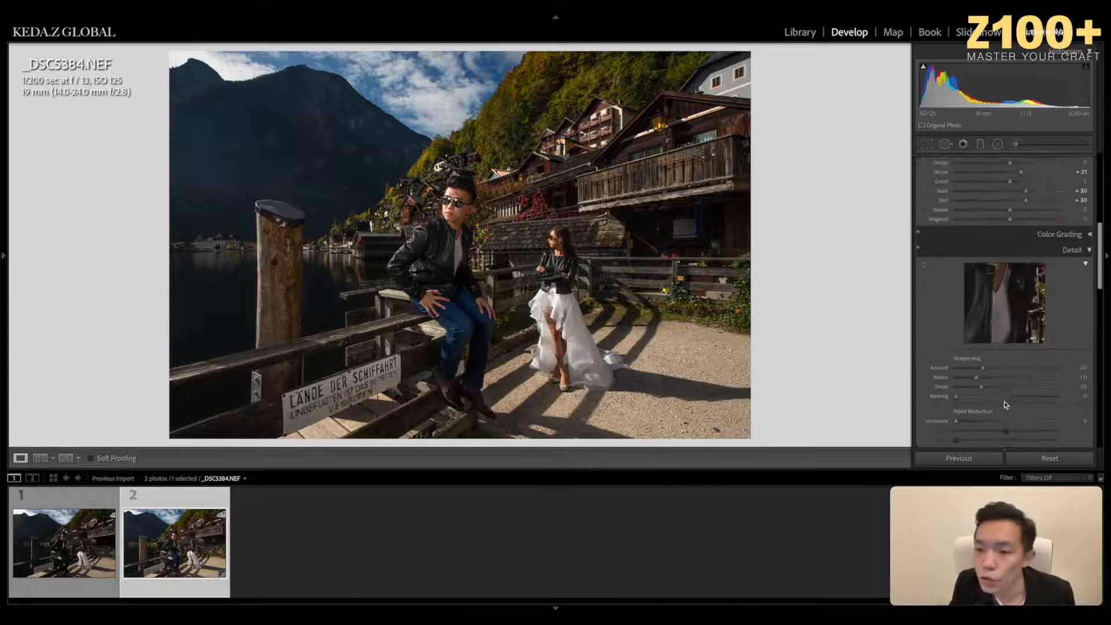
scroll(1004, 400, "up", 6)
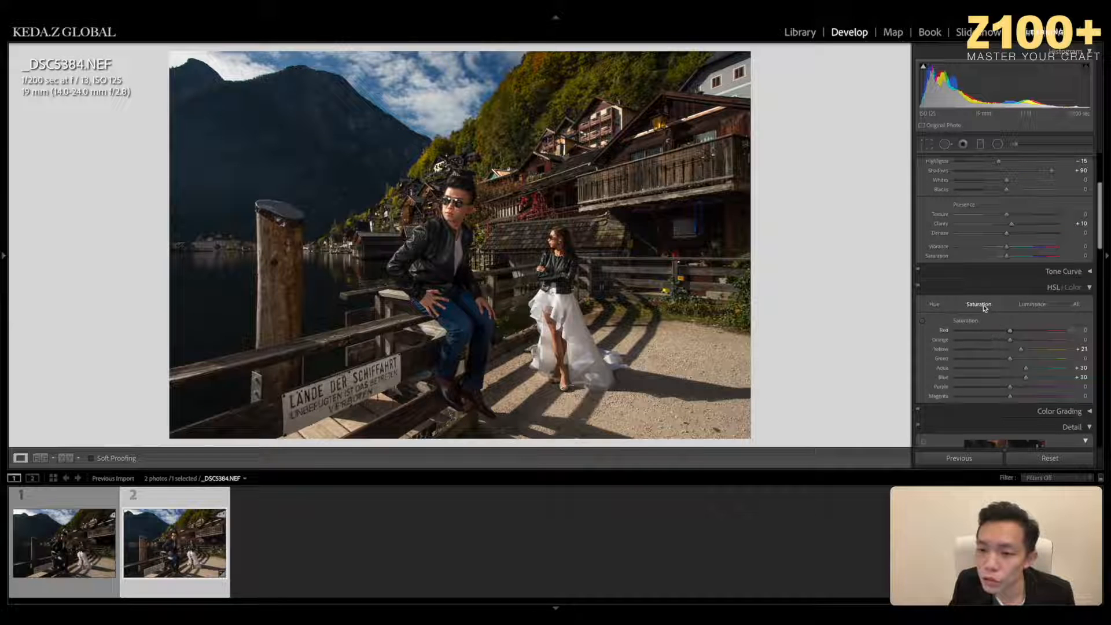
left_click_drag(1009, 339, 1000, 343)
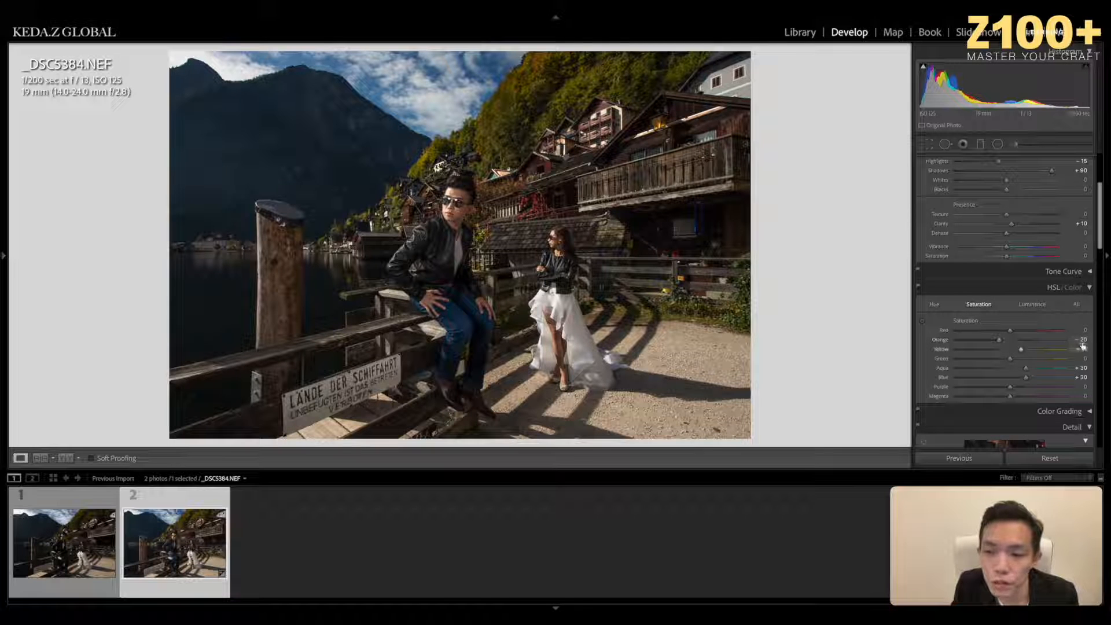
left_click(1032, 304)
left_click_drag(1010, 342, 1001, 342)
mouse_move(1002, 343)
left_mouse_down()
mouse_move(963, 342)
mouse_move(1013, 343)
mouse_move(1004, 343)
left_mouse_up()
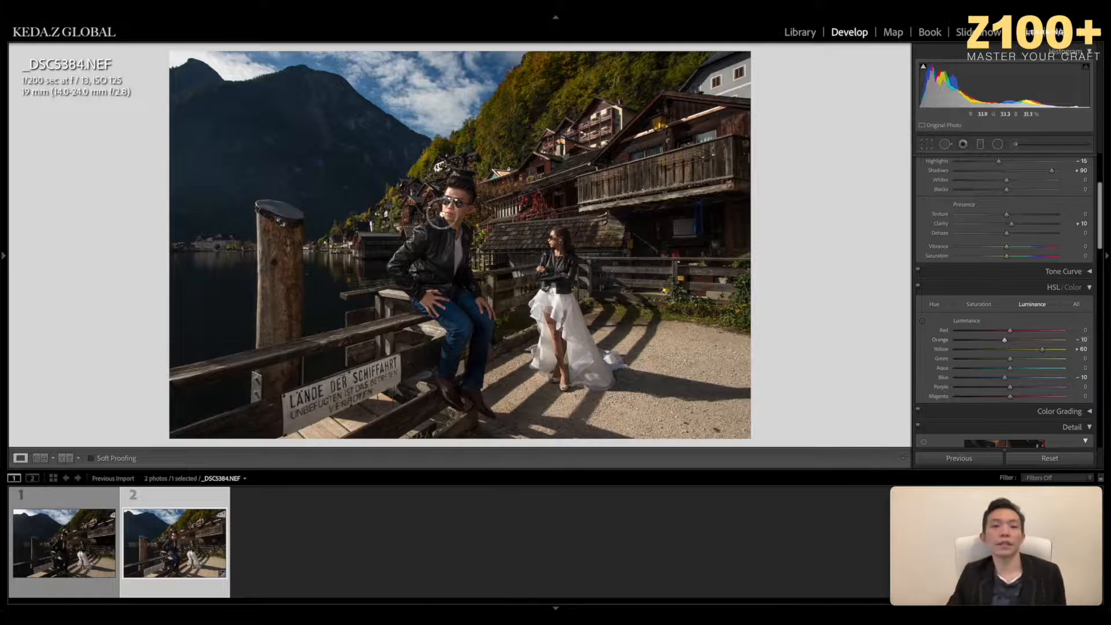
left_click(445, 212)
left_click_drag(489, 208, 508, 239)
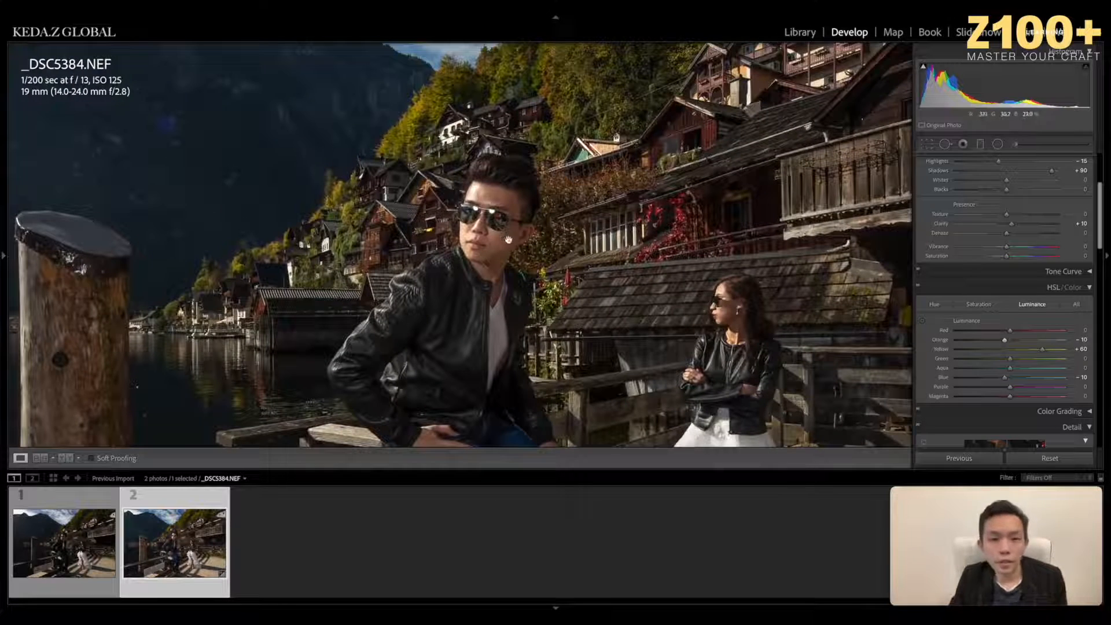
left_click(488, 205)
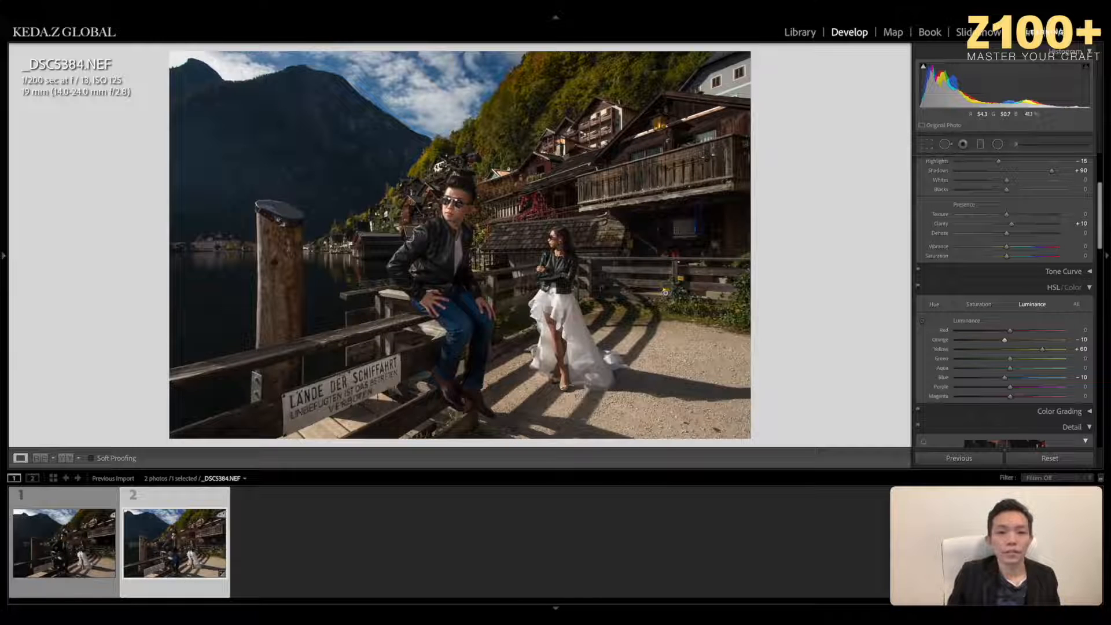
Compare the before and after versions side by side, examining the woman's dress and the man up close.
left_click(64, 460)
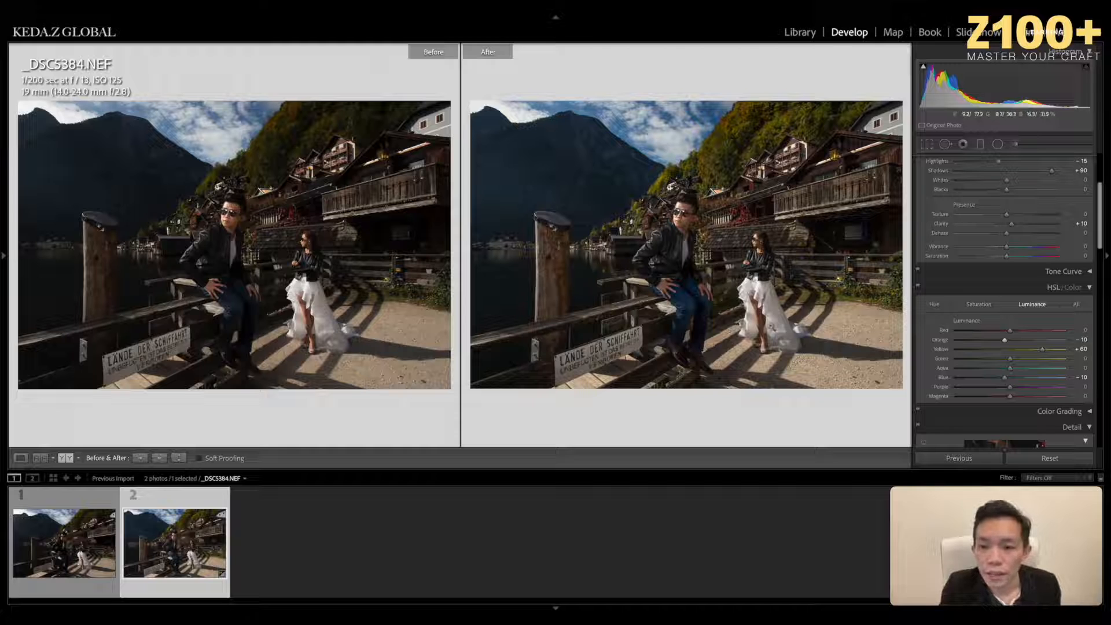
left_click(753, 292)
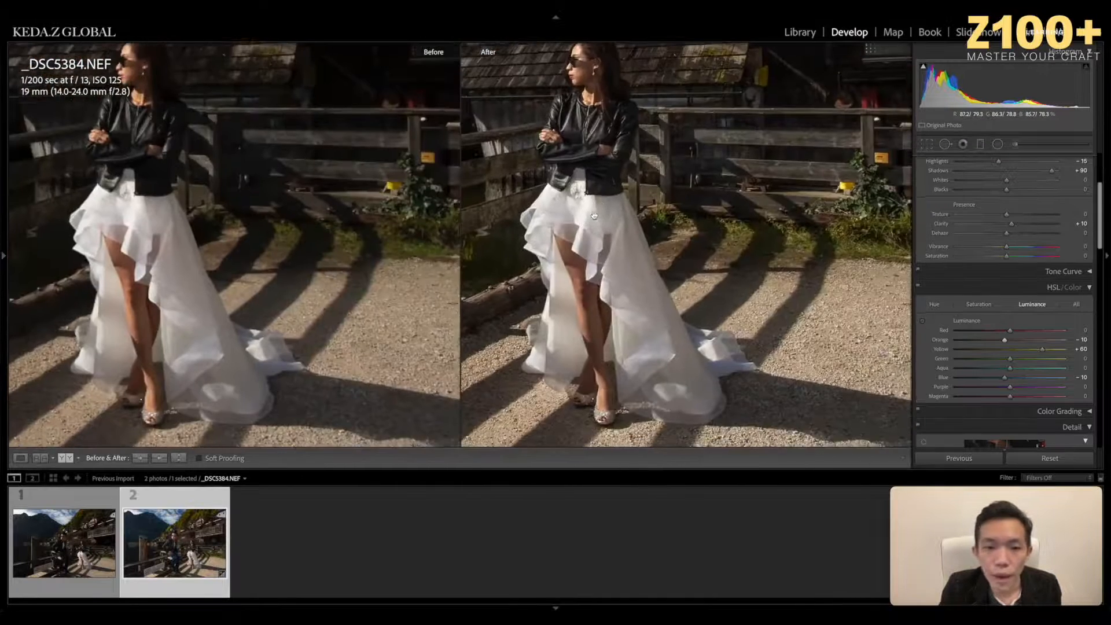
left_click_drag(594, 216, 867, 347)
left_click_drag(703, 228, 783, 272)
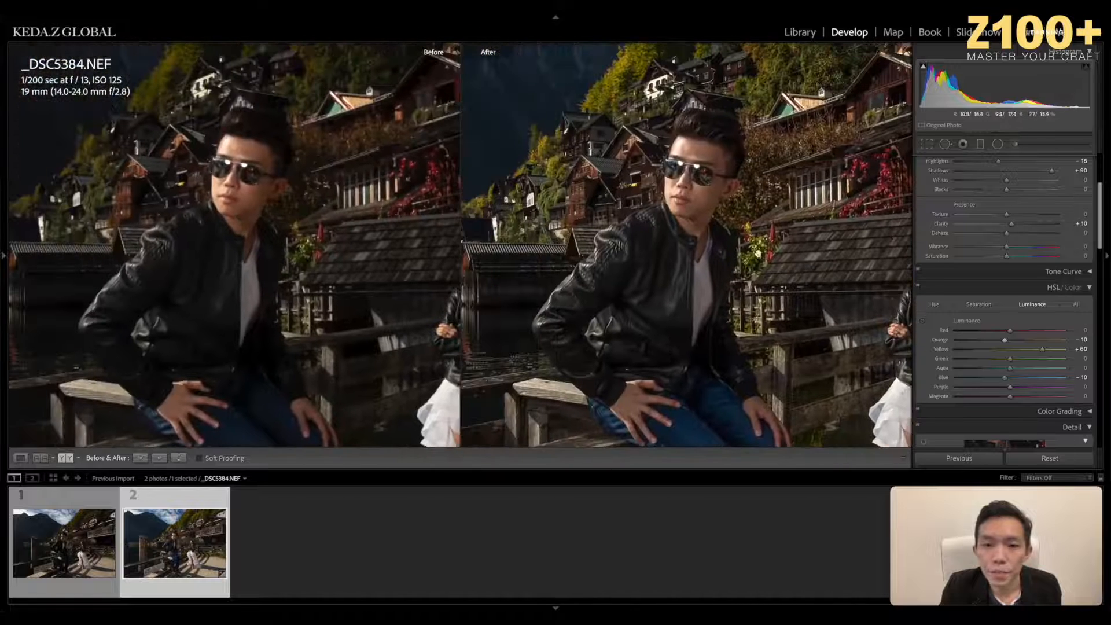
left_click(719, 243)
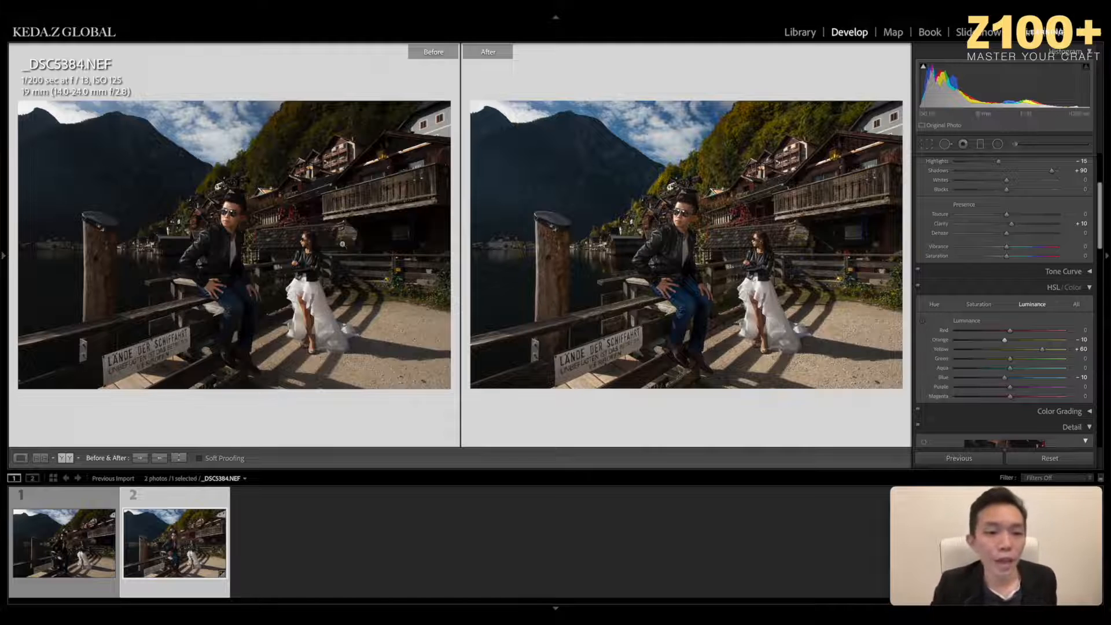
Compare the couple in the before and after views, examining the man's face at 300% before returning to the full photo.
left_click(731, 267)
left_click_drag(377, 221, 380, 243)
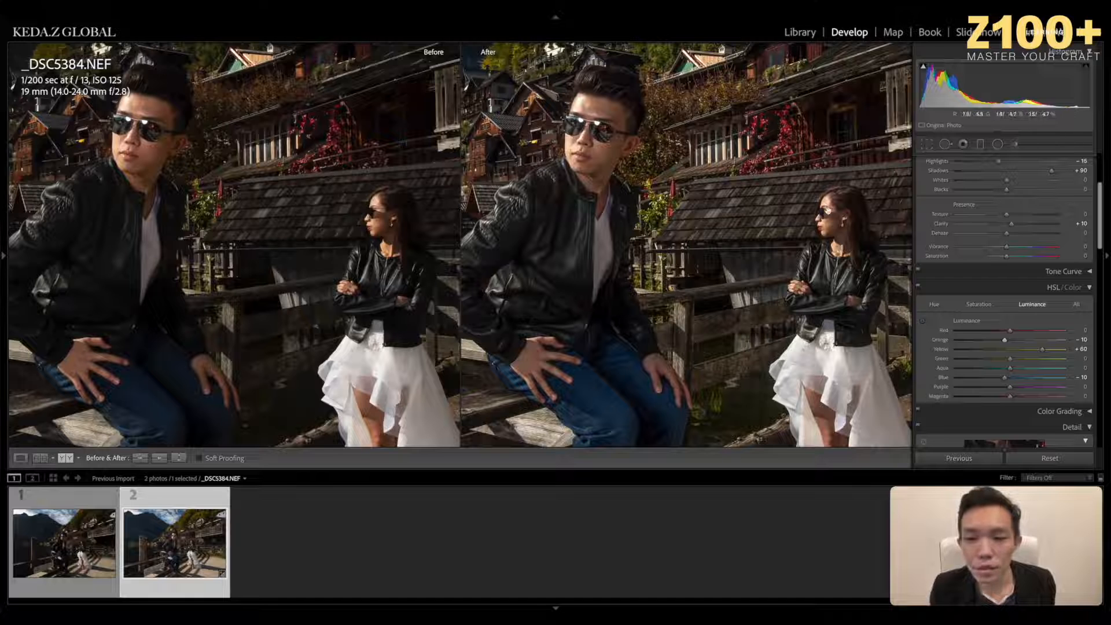
left_click_drag(606, 184, 687, 173)
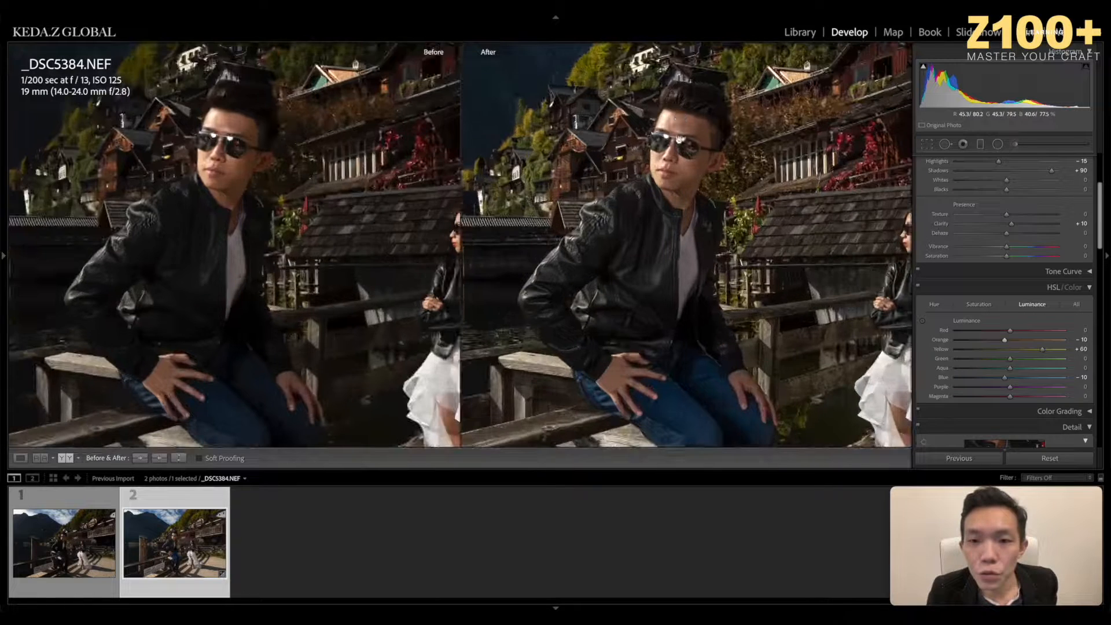
left_click(4, 255)
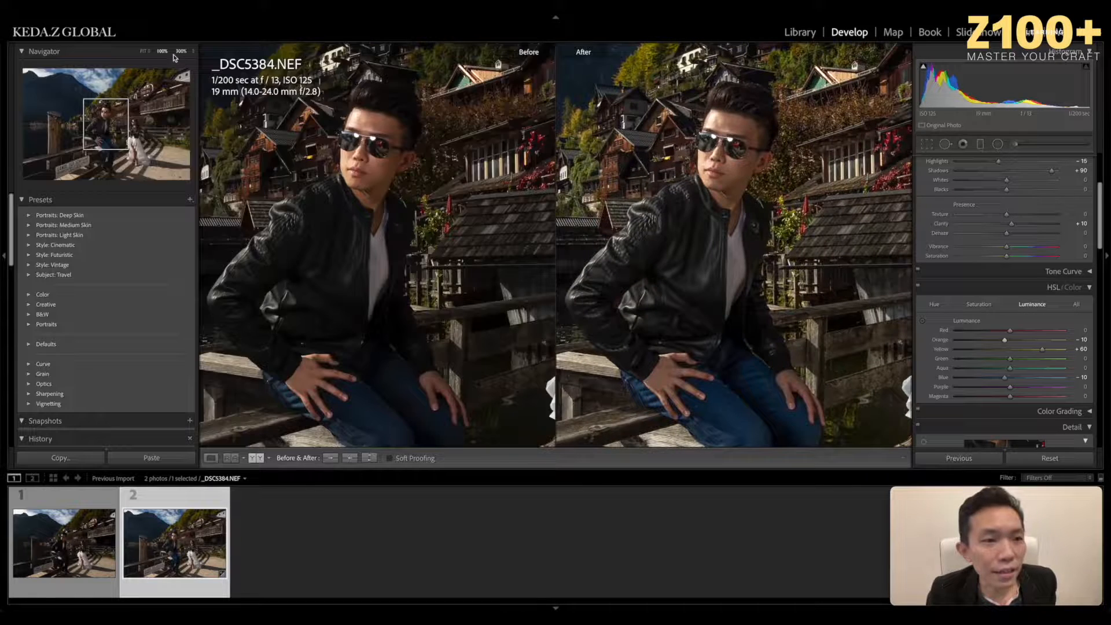
left_click(181, 52)
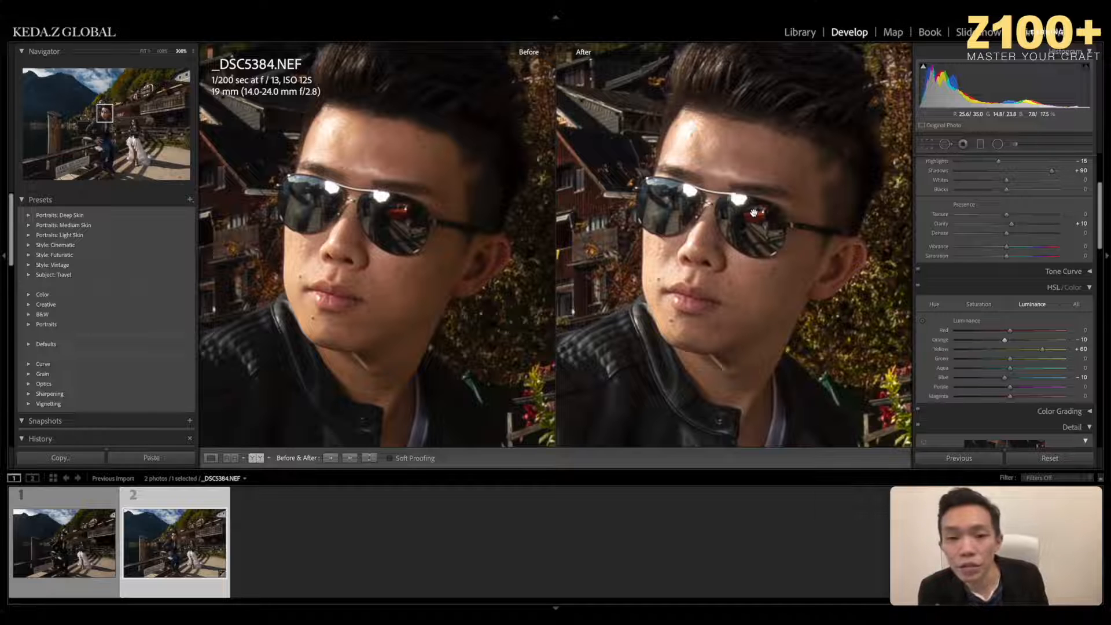
left_click(4, 256)
left_click(733, 267)
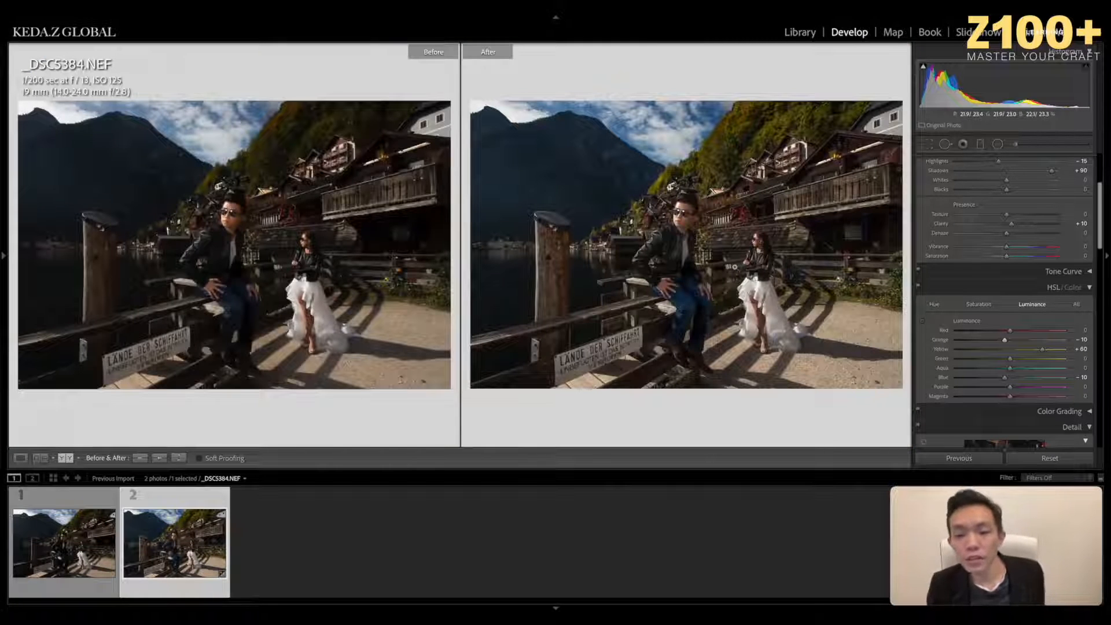
Export the edited photo _DSC5384 and switch to Photoshop with the JPEG version open.
left_click(177, 527)
right_click(177, 527)
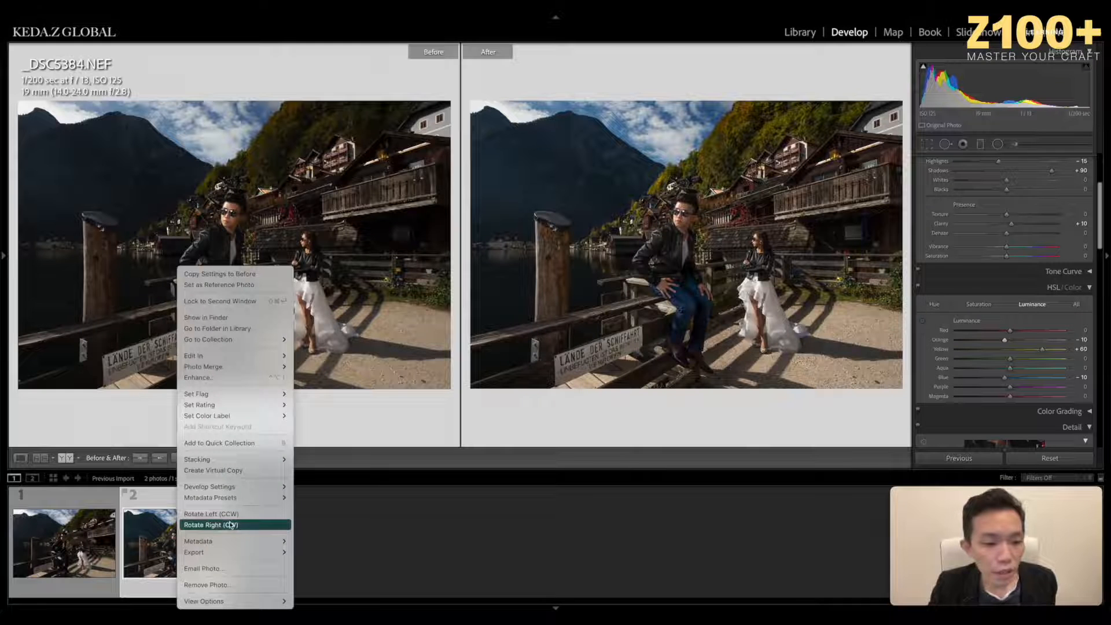
mouse_move(272, 552)
left_click(315, 498)
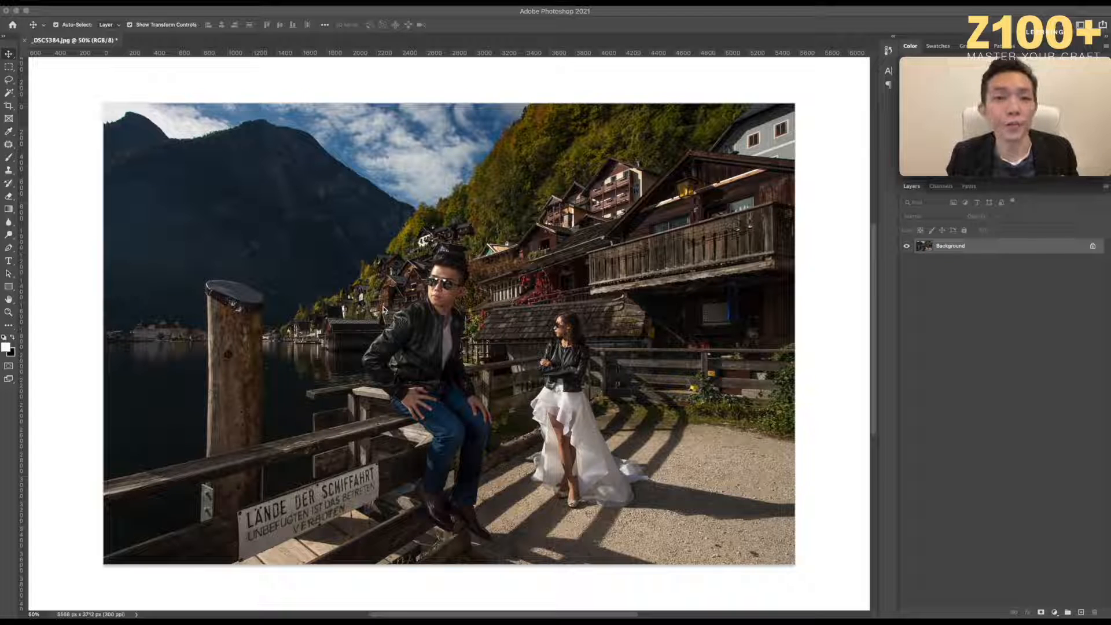
Remove two spots on the water beside the wooden post using Patch tool selections and Content-Aware fills at 100% opacity.
left_click(9, 144)
left_click(9, 145)
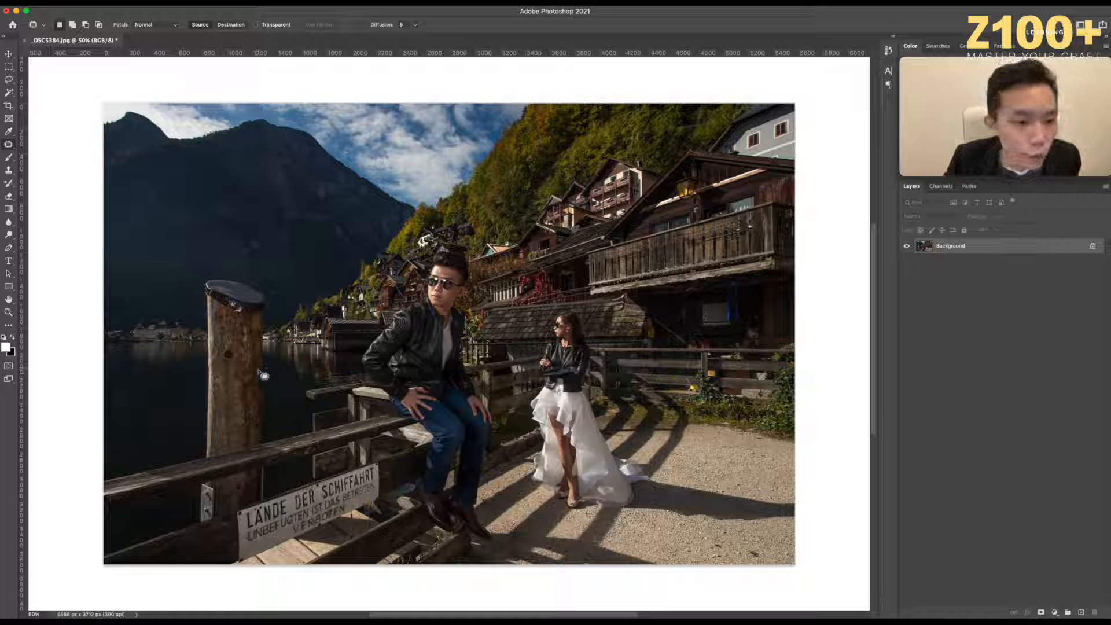
left_click_drag(270, 369, 269, 369)
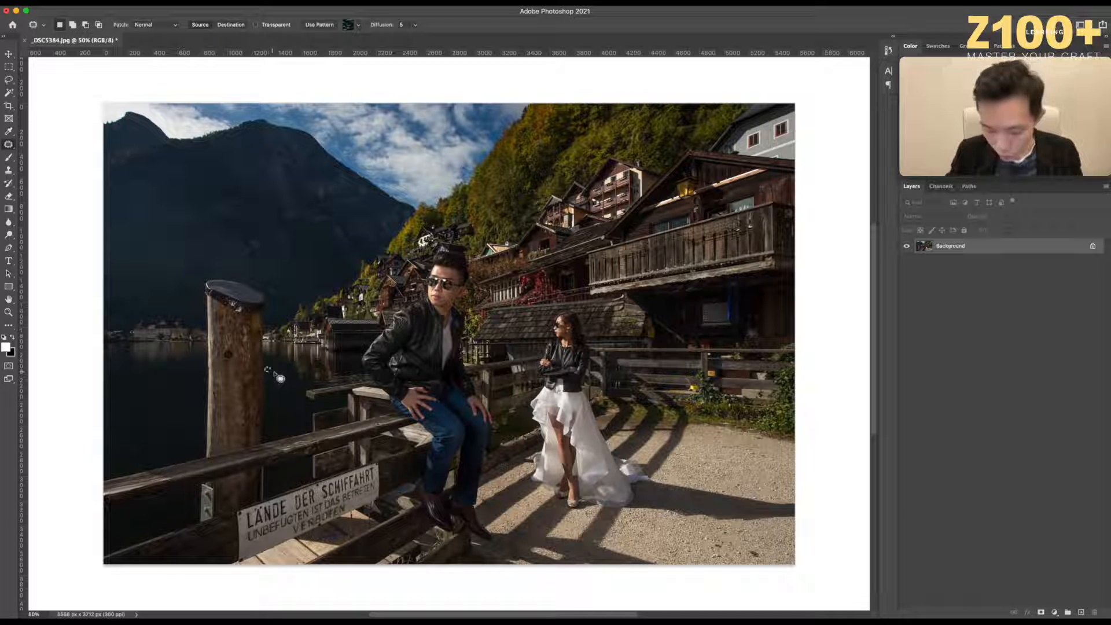
key("shift+BackSpace")
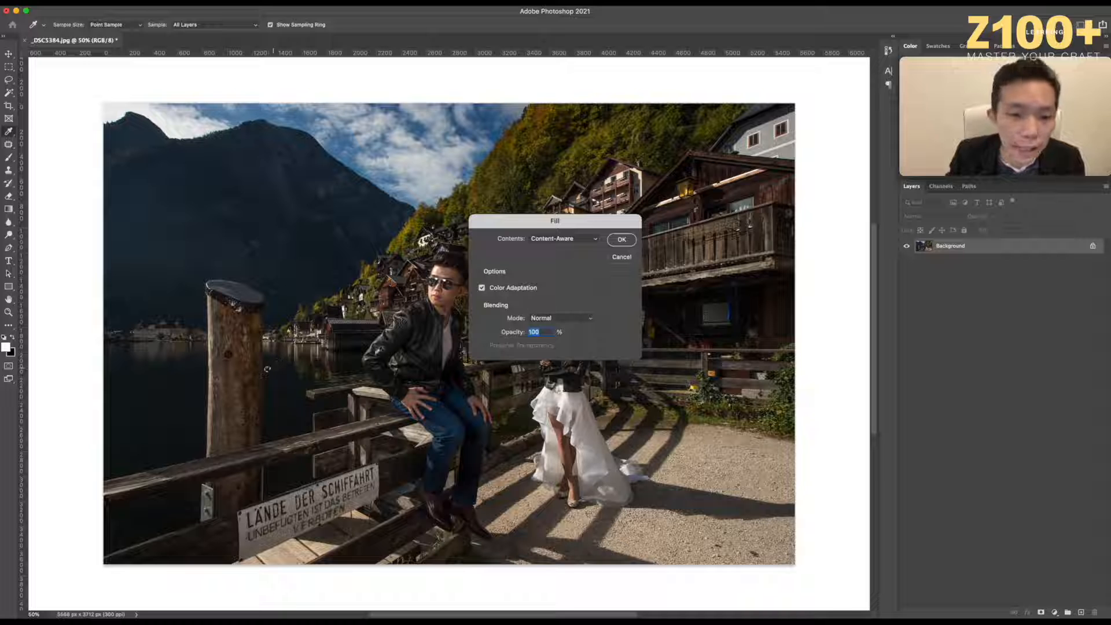
left_click(576, 238)
left_click(567, 240)
mouse_move(561, 220)
left_mouse_down()
mouse_move(544, 222)
mouse_move(574, 225)
left_mouse_up()
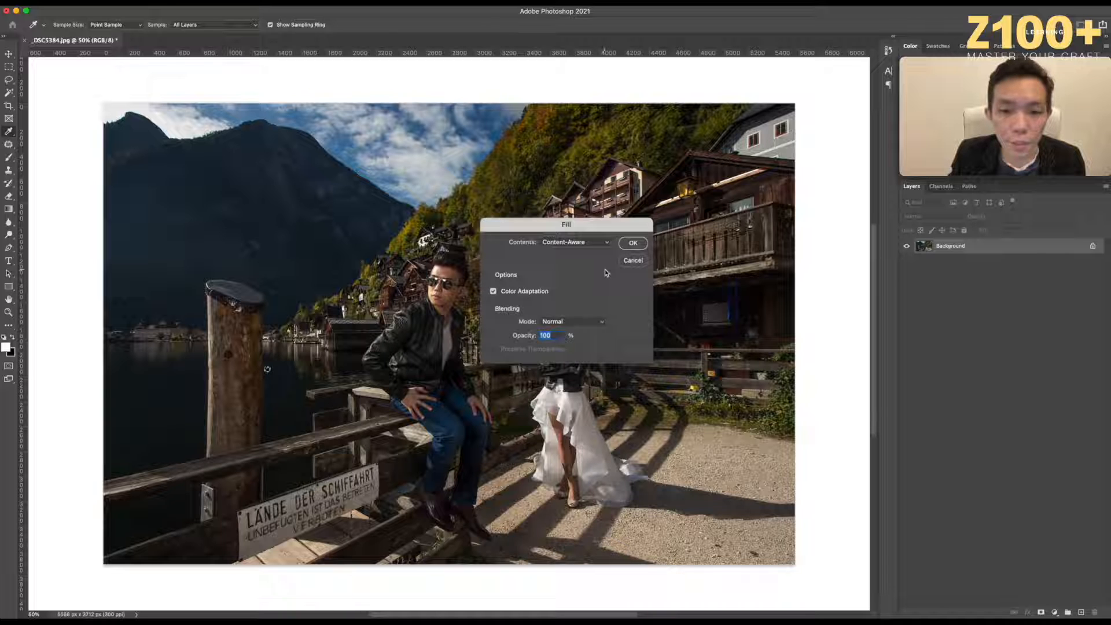
left_click(633, 244)
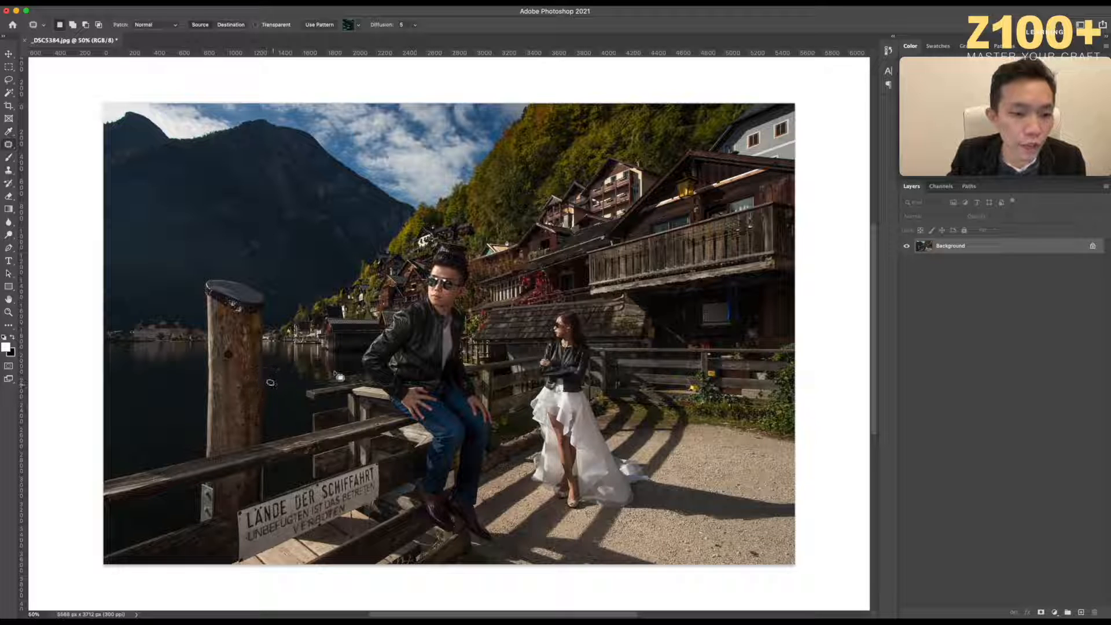
key("shift+BackSpace")
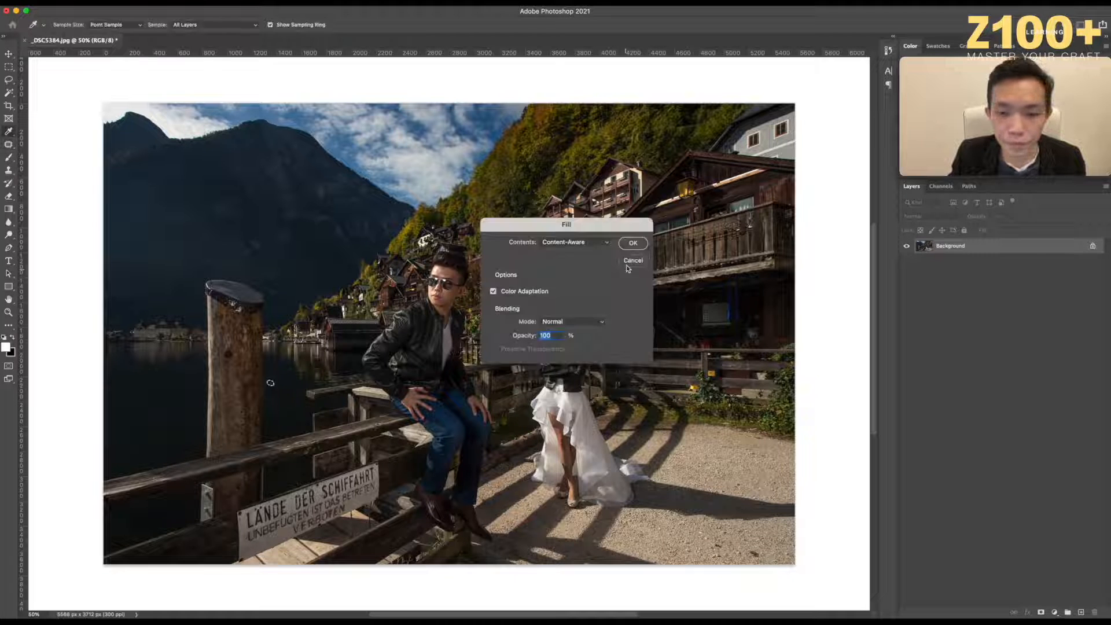
left_click(633, 244)
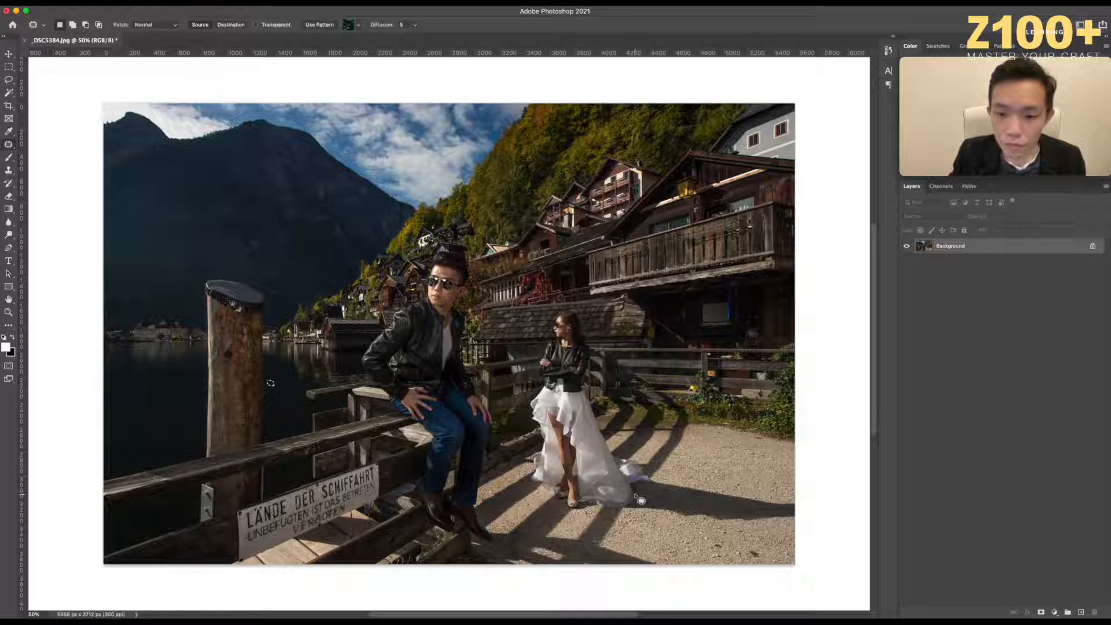
Remove two small blemishes from the gravel ground with Content-Aware fills and clear the selection.
left_click_drag(755, 550, 773, 560)
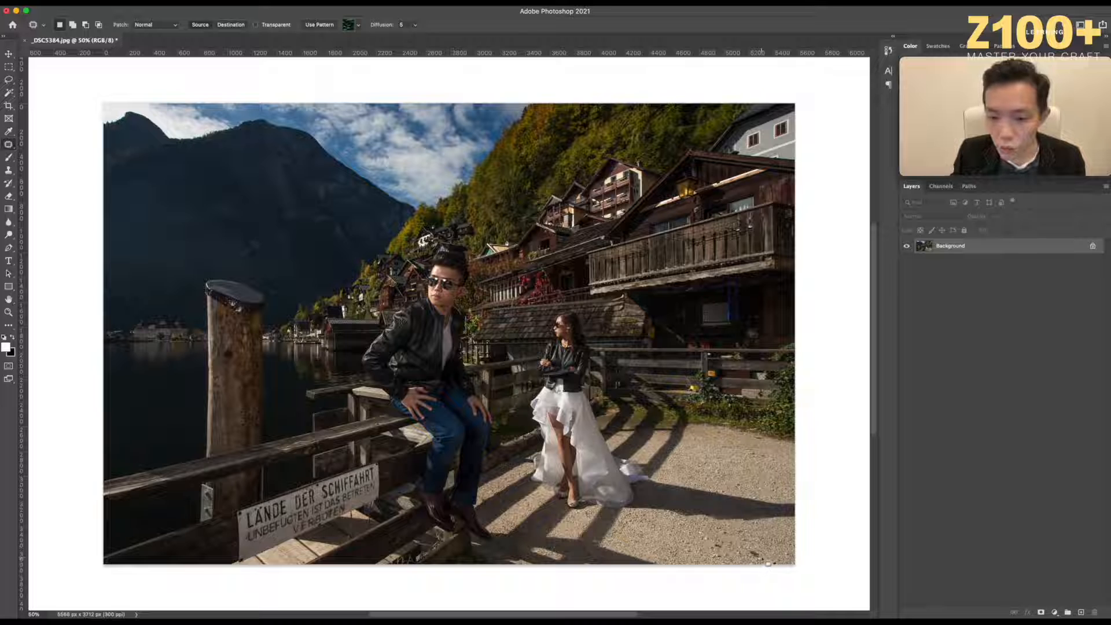
key("shift+BackSpace")
left_click(632, 243)
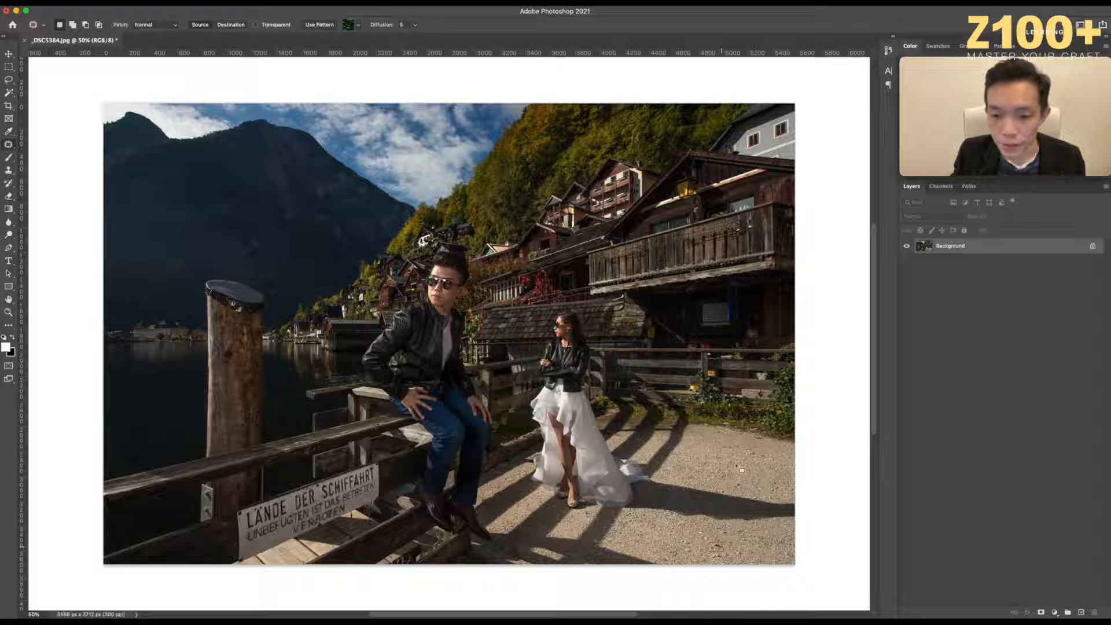
key("shift+BackSpace")
key("Return")
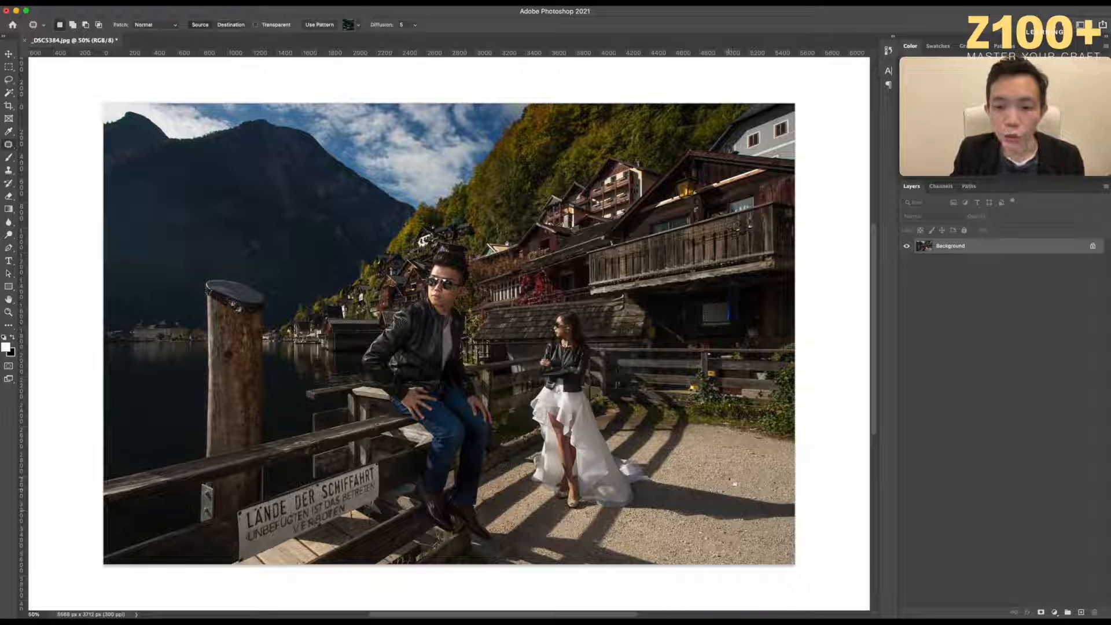
key("super+d")
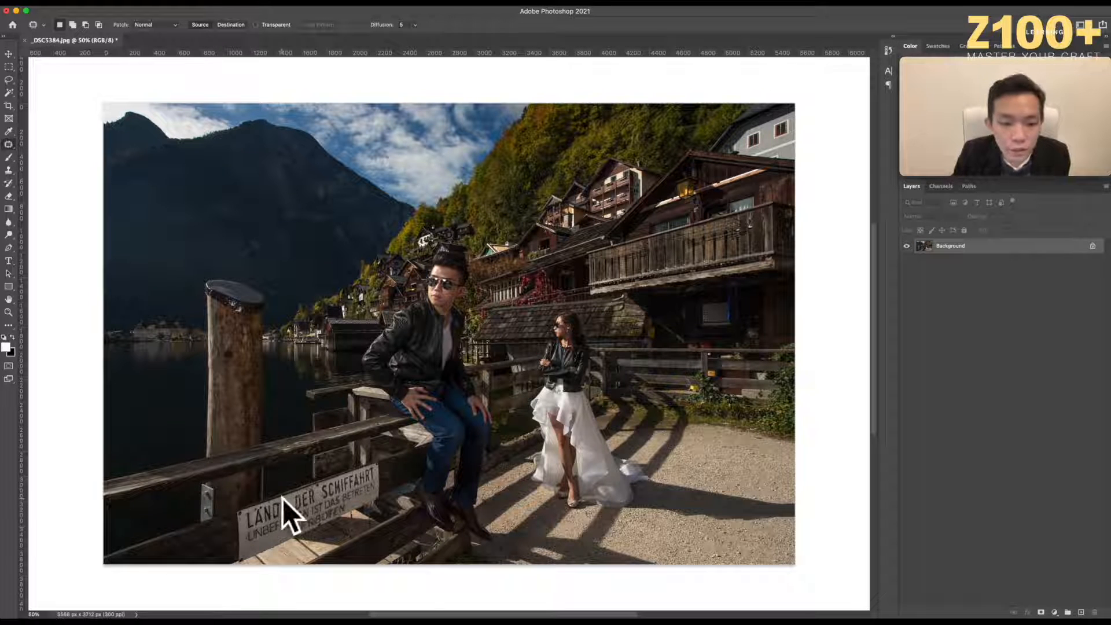
Outline the wooden sign below the railing with the Patch tool and discard the selection.
mouse_move(379, 460)
left_mouse_down()
mouse_move(211, 493)
mouse_move(228, 558)
mouse_move(349, 553)
mouse_move(391, 474)
left_mouse_up()
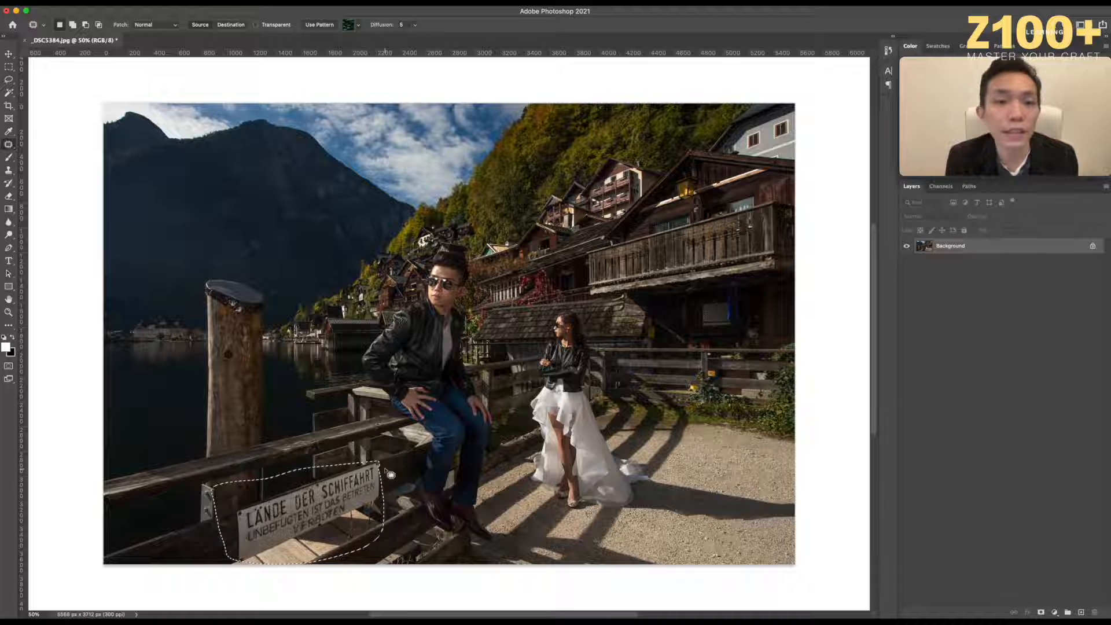
left_click(338, 393)
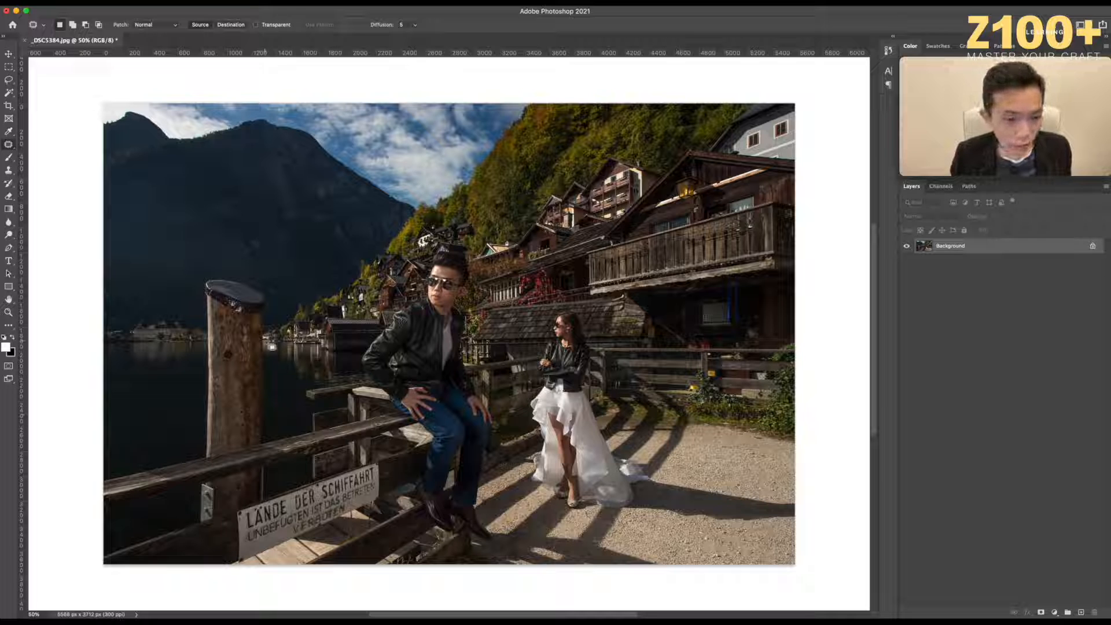
Remove the two bright marks near the top of the wooden post with Patch tool selections and Content-Aware fills.
left_click_drag(231, 299, 236, 300)
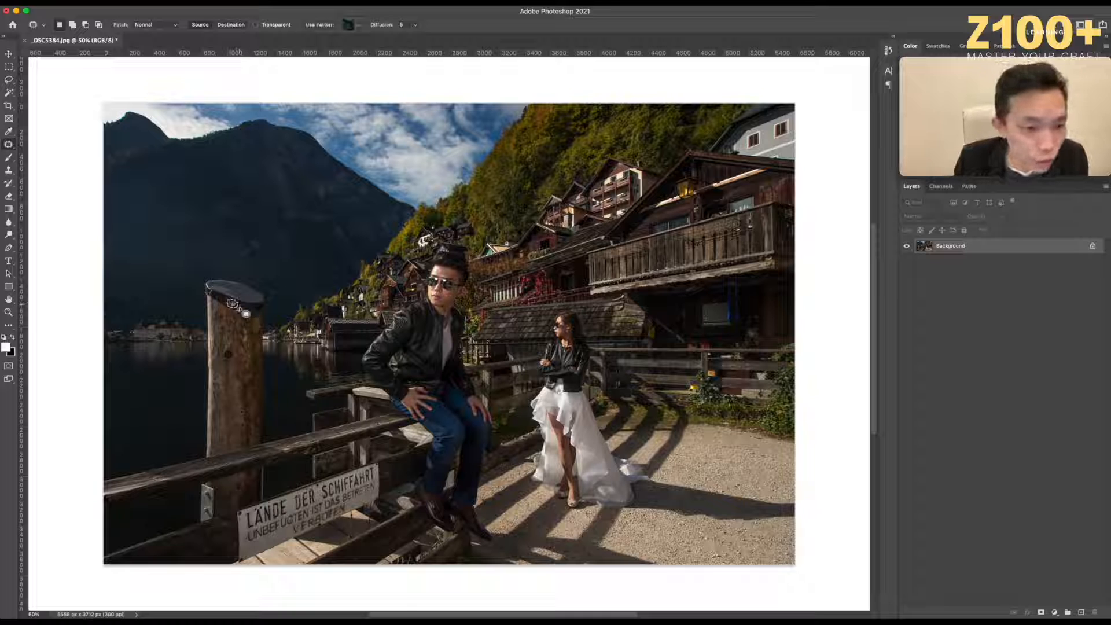
key("shift+BackSpace")
key("Return")
mouse_move(243, 310)
left_mouse_down()
mouse_move(226, 298)
mouse_move(239, 307)
left_mouse_up()
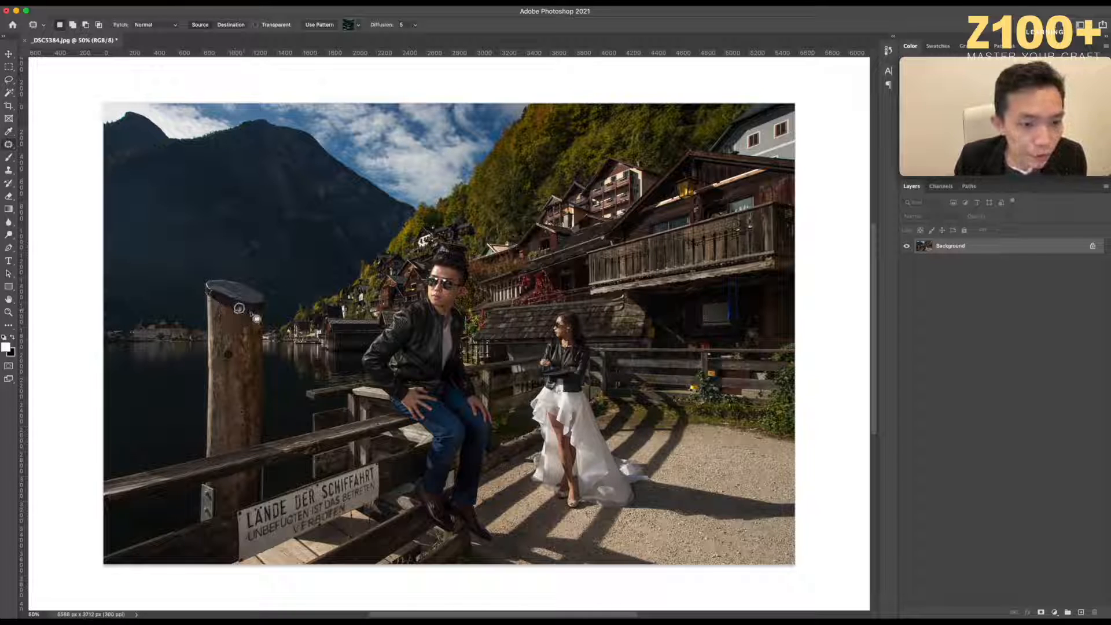
key("shift+BackSpace")
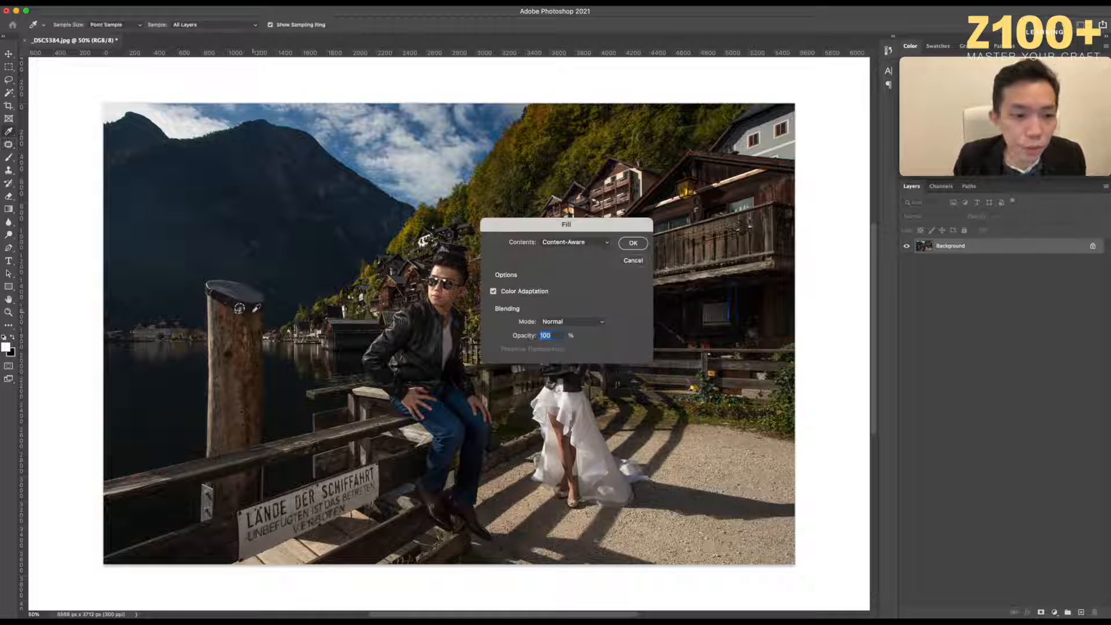
key("Return")
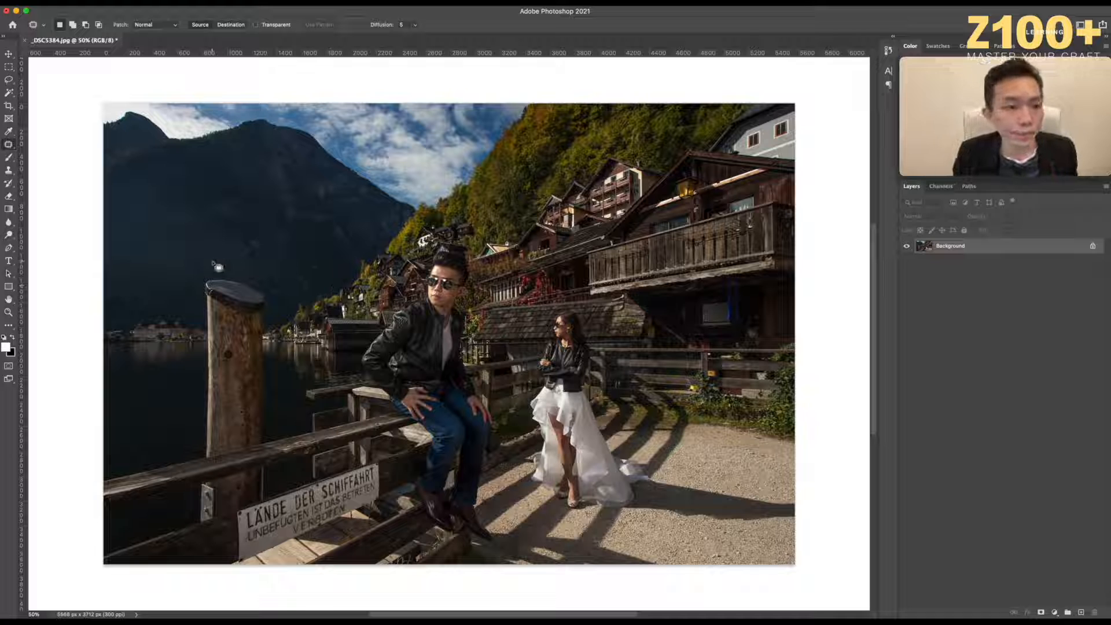
Choose the Burn tool and set its range to Highlights and its exposure to 20%.
left_click(9, 236)
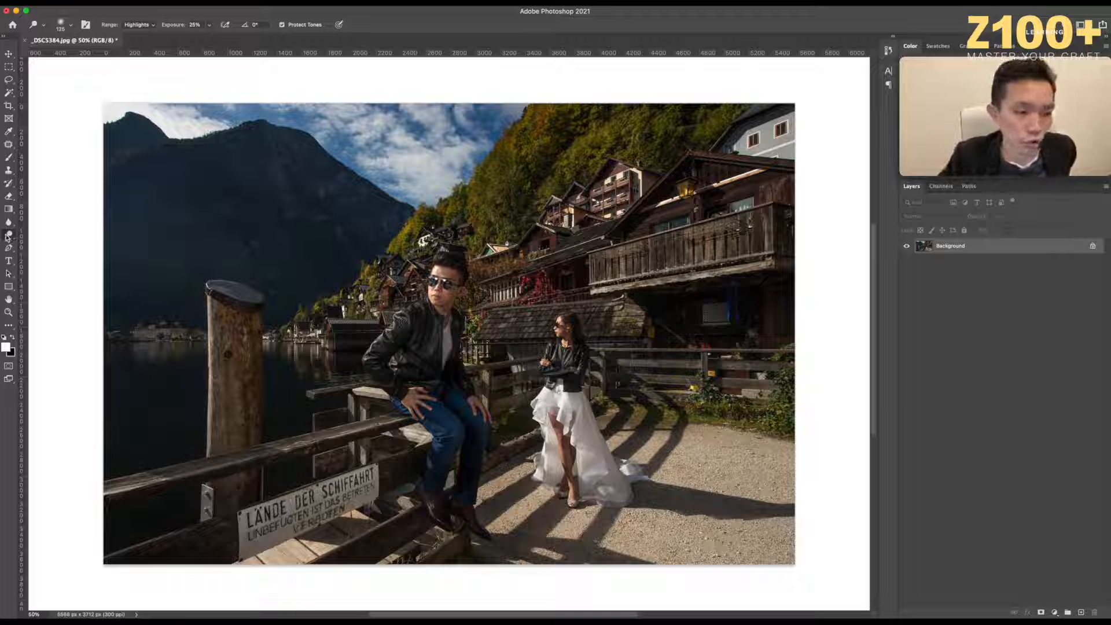
left_click(8, 236)
left_click(29, 246)
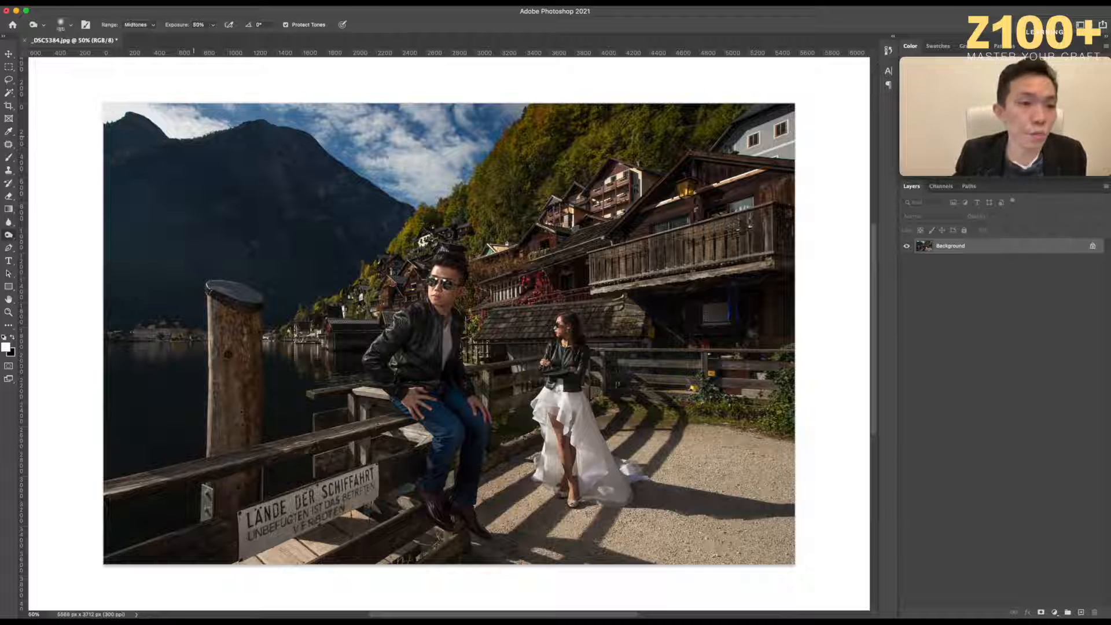
left_click(141, 27)
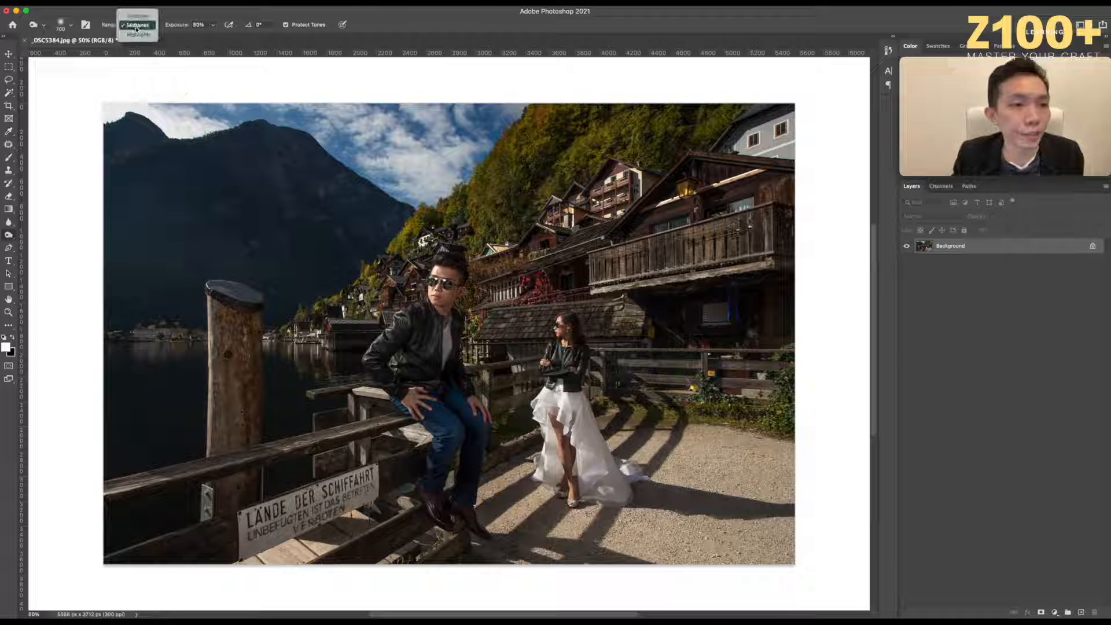
left_click(137, 34)
left_click(201, 24)
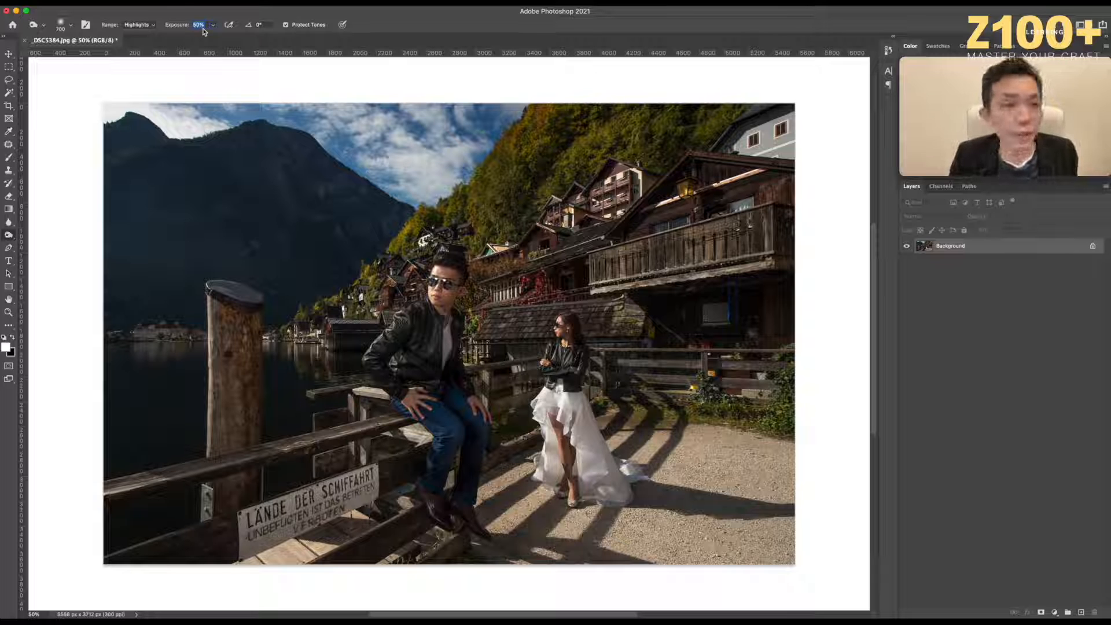
type("20")
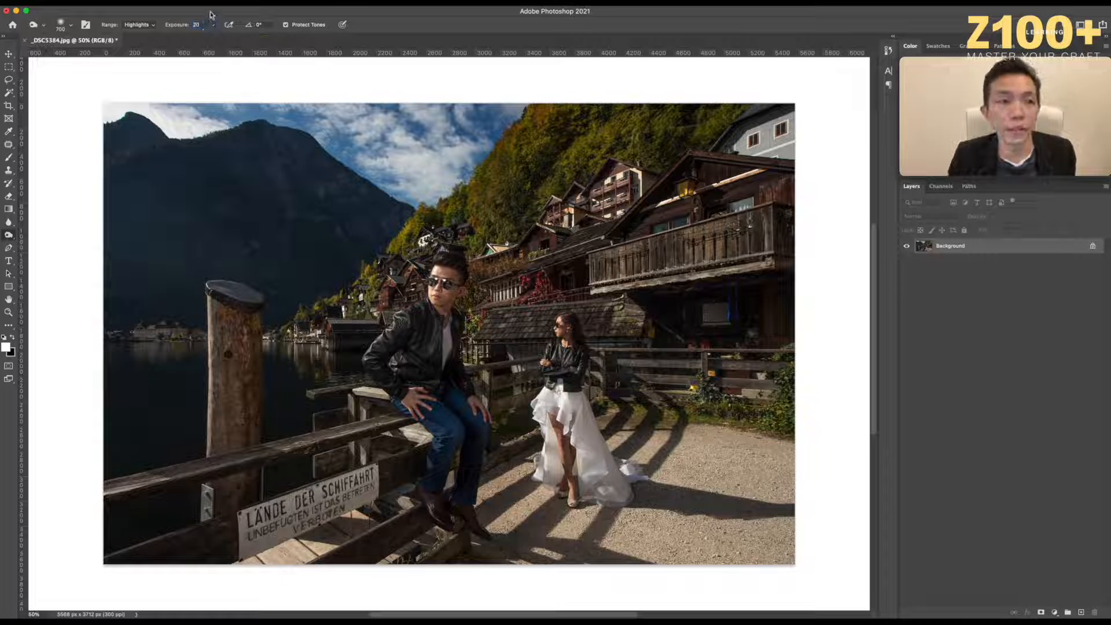
key("Return")
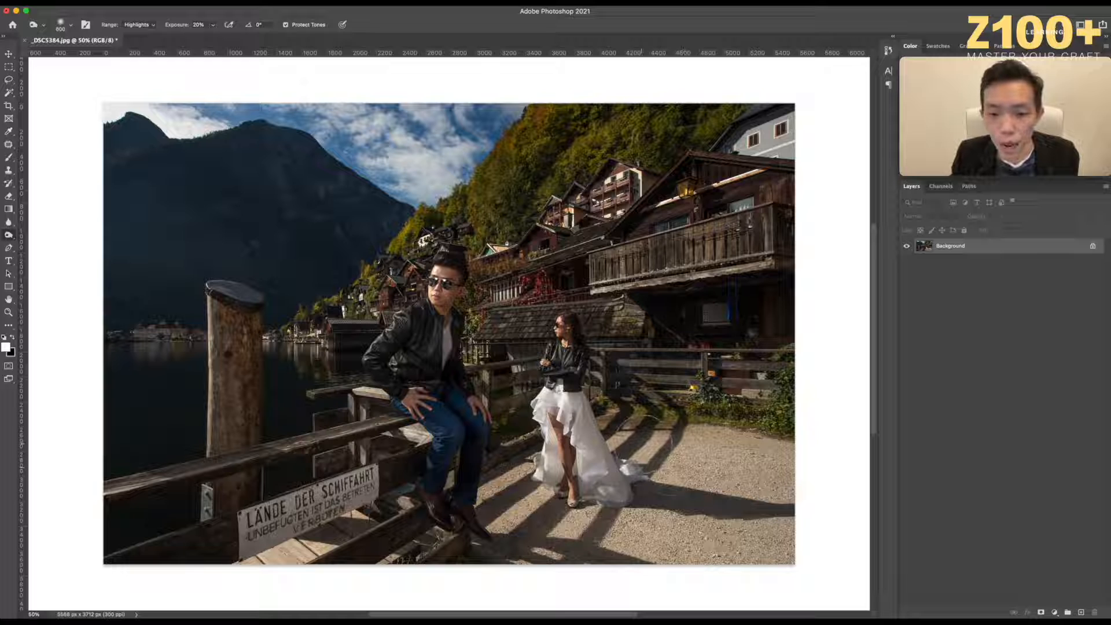
Burn the sunlit gravel on the right side of the photo and, with a smaller brush, the ground beside the dress train.
mouse_move(684, 471)
left_mouse_down()
mouse_move(758, 483)
mouse_move(761, 524)
mouse_move(705, 542)
left_mouse_up()
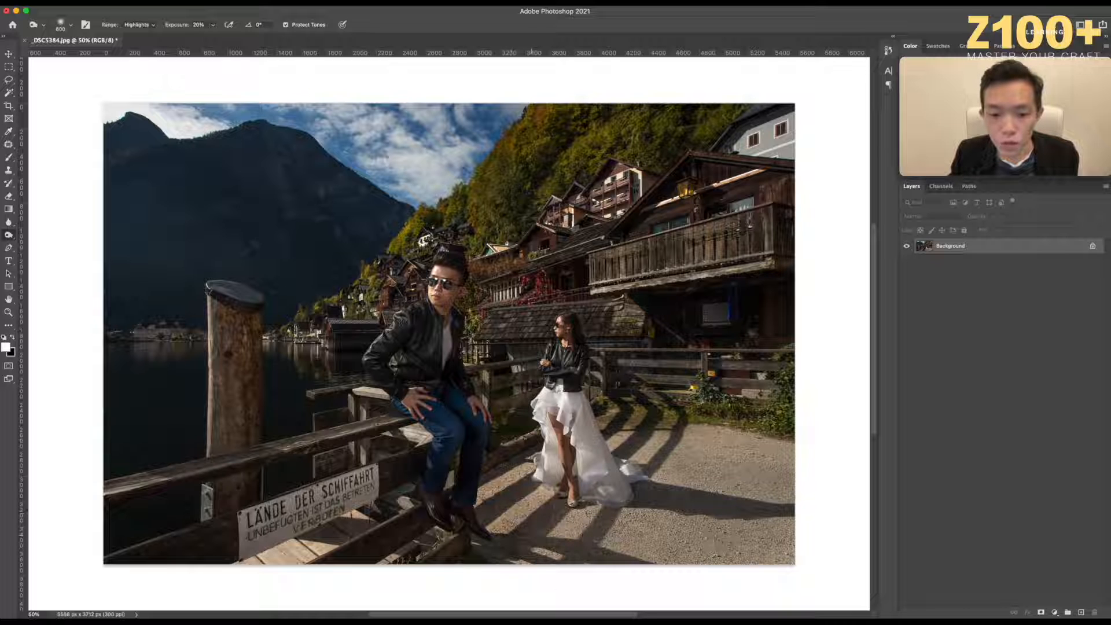
key("bracketleft")
key("bracketleft")
key("bracketleft")
key("bracketleft")
key("bracketleft")
key("bracketleft")
left_click_drag(631, 474, 628, 459)
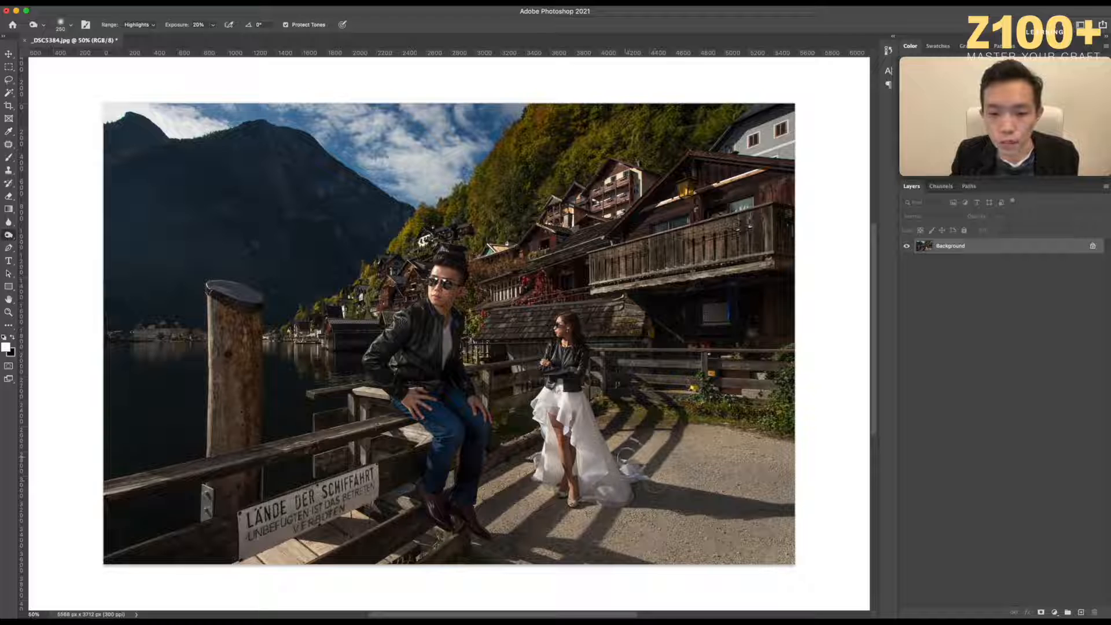
Burn the bright gravel strips between the fence shadows behind the dress, varying the brush size to fit the gaps.
key("bracketleft")
key("bracketleft")
key("bracketleft")
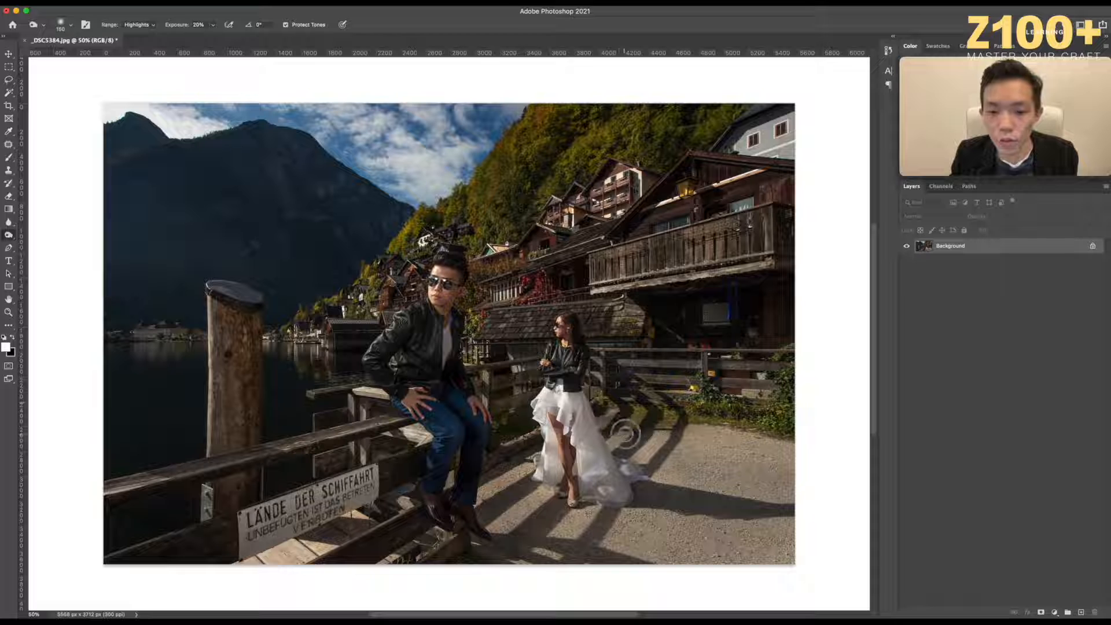
key("bracketright")
key("bracketright")
key("bracketright")
key("bracketright")
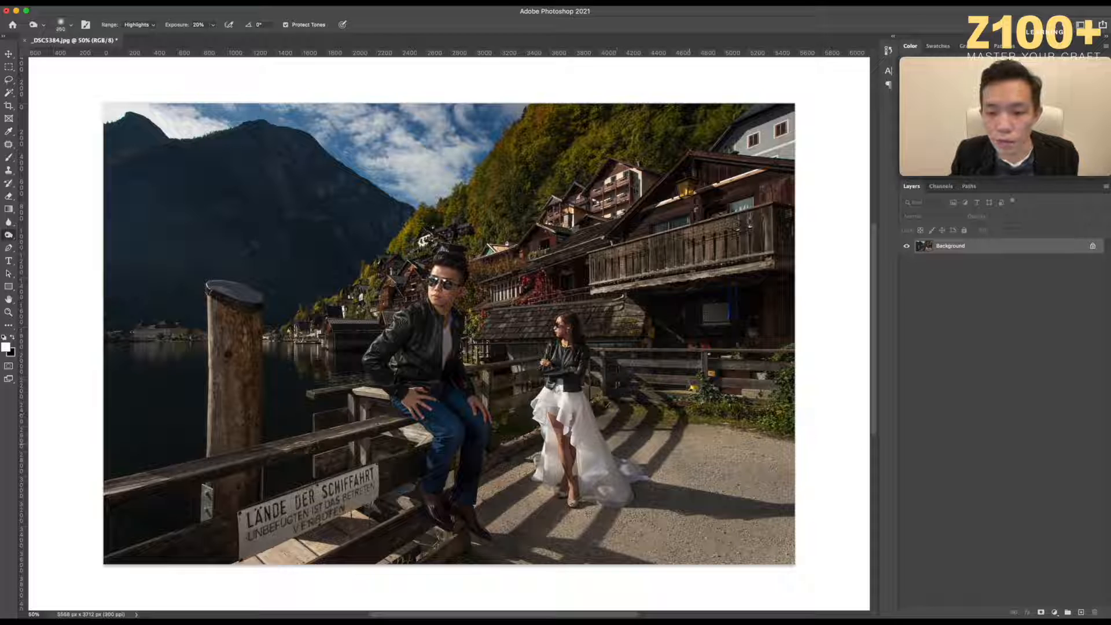
key("bracketright")
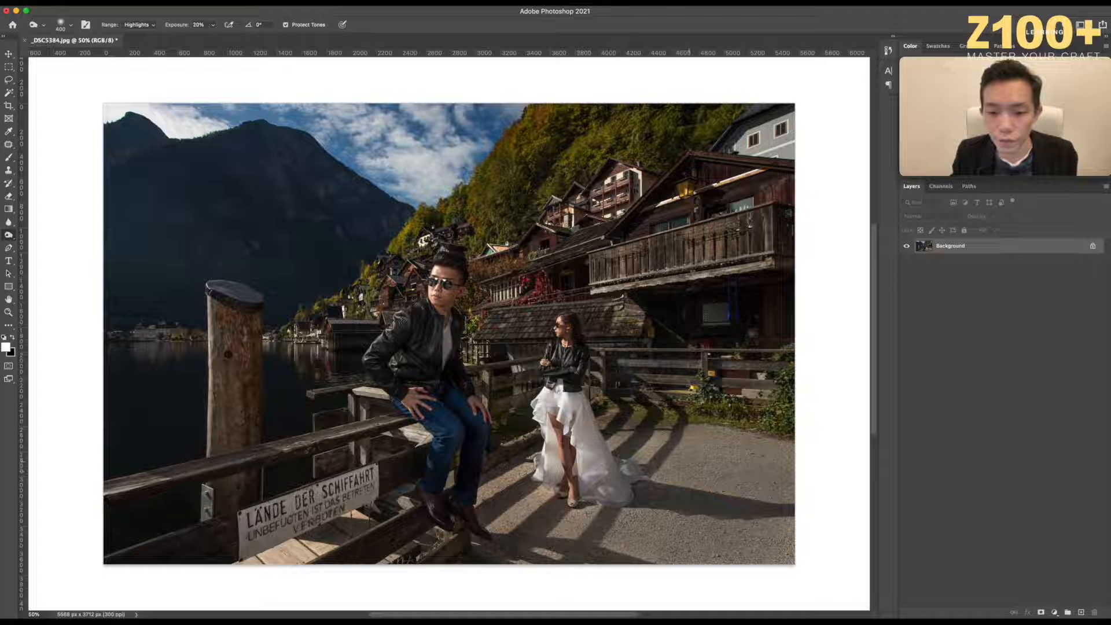
Burn the bright ground between the seated man and the woman with a smaller brush.
key("bracketleft")
key("bracketleft")
key("bracketleft")
key("bracketleft")
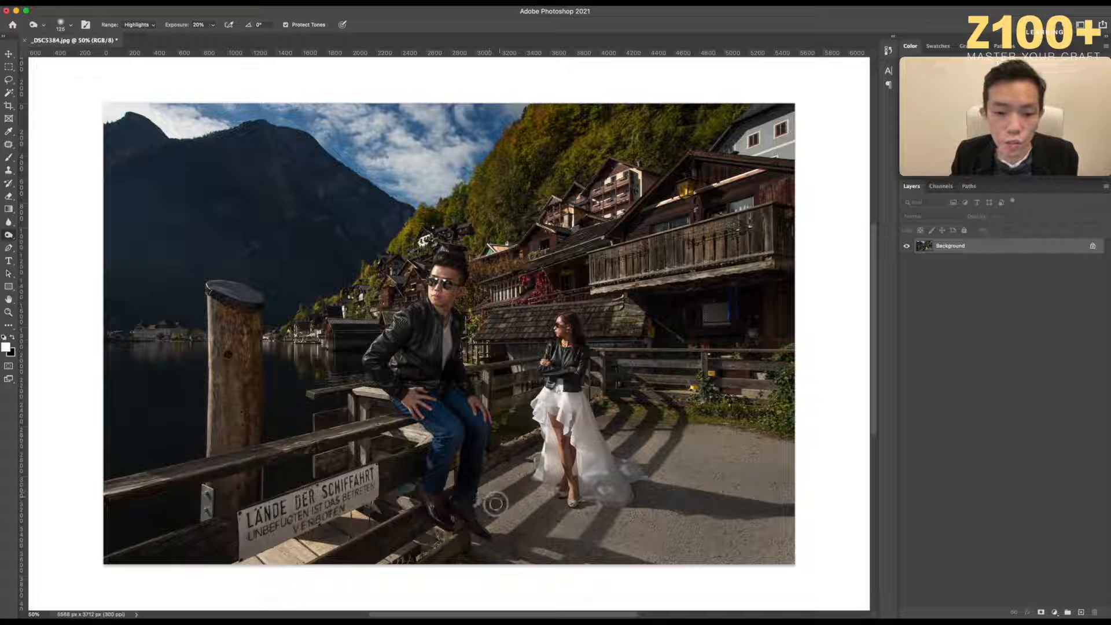
mouse_move(537, 453)
left_mouse_down()
mouse_move(523, 439)
mouse_move(488, 446)
mouse_move(533, 433)
mouse_move(505, 436)
mouse_move(521, 446)
mouse_move(505, 452)
mouse_move(522, 440)
left_mouse_up()
Burn the yellow flowers and nearby greenery in front of the wooden fence.
key("bracketright")
key("bracketright")
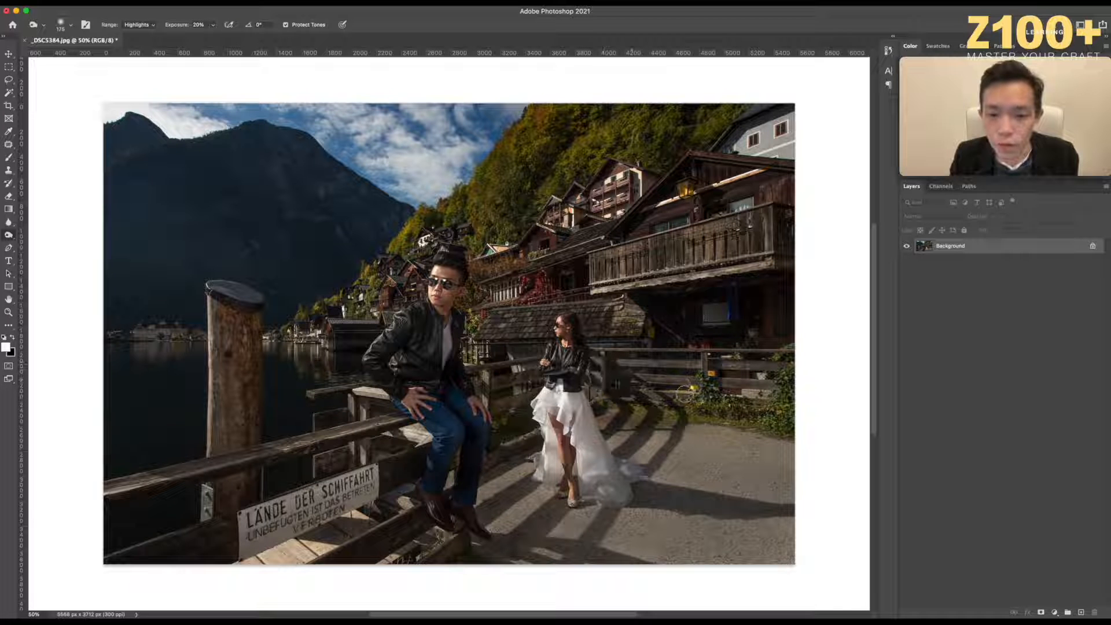
key("bracketright")
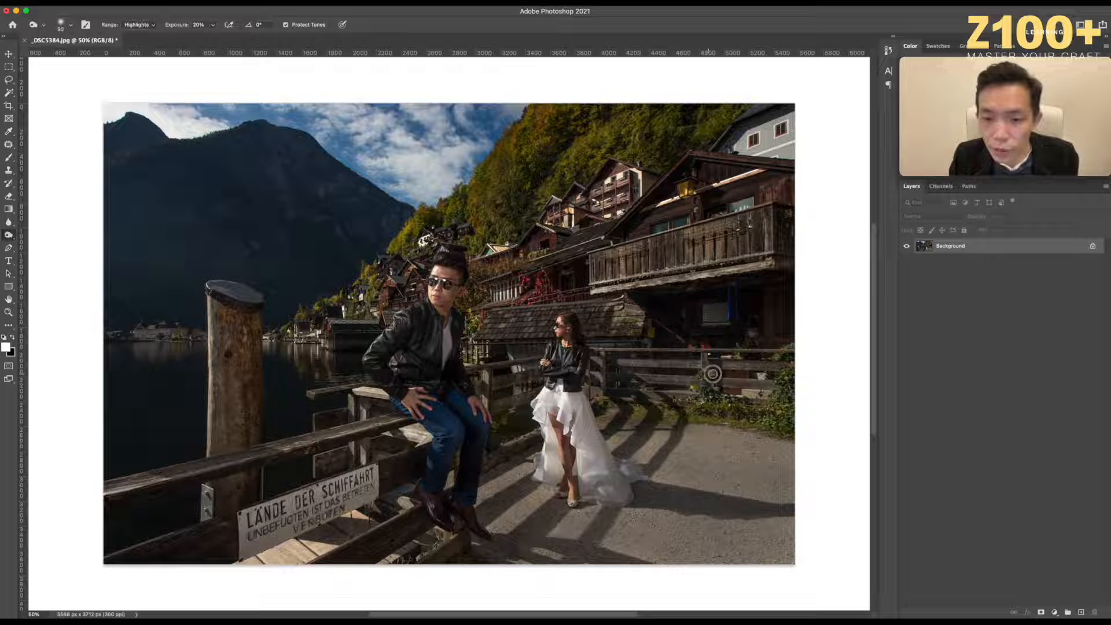
key("bracketright")
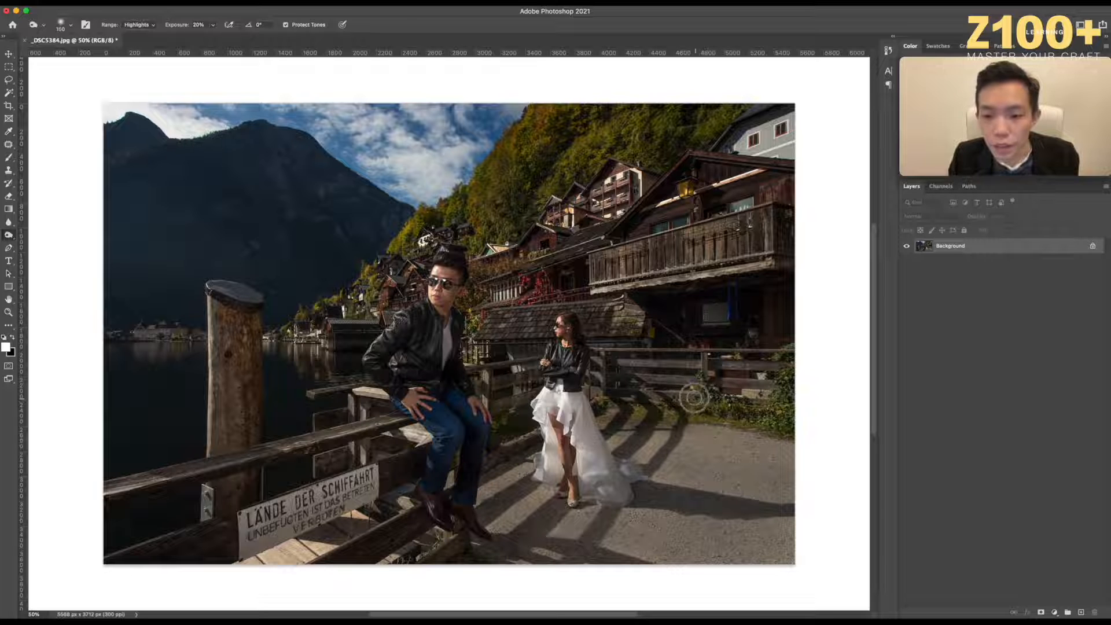
mouse_move(729, 388)
left_mouse_down()
mouse_move(758, 375)
mouse_move(775, 387)
mouse_move(716, 355)
left_mouse_up()
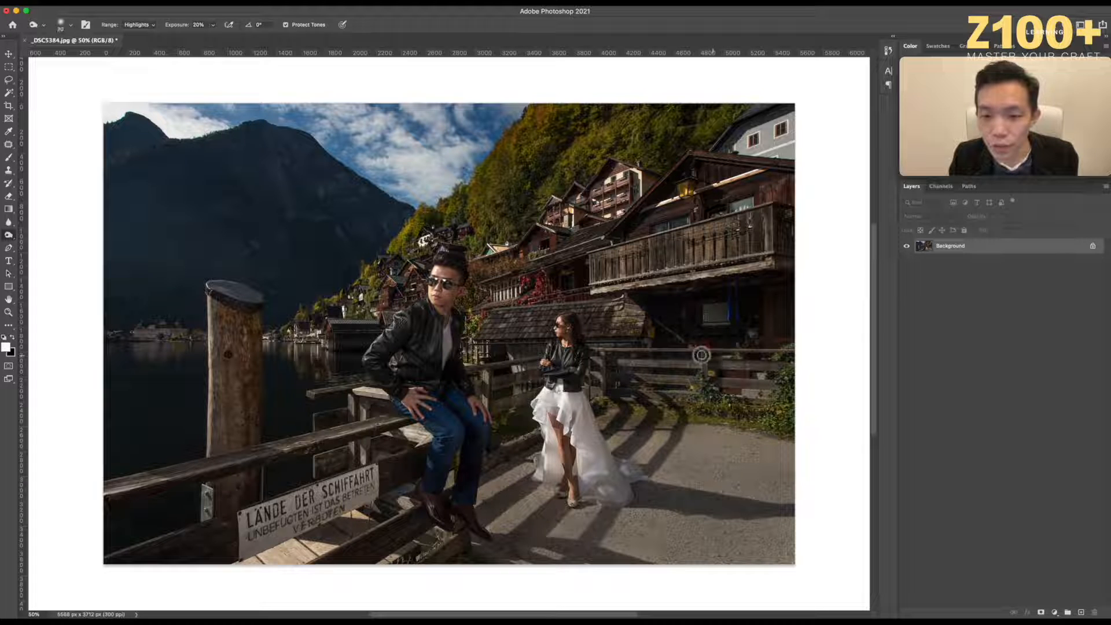
Burn the wooden fence and the plants behind the woman, resizing the brush to fit each area.
key("bracketright")
key("bracketright")
key("bracketright")
key("bracketright")
key("bracketright")
key("bracketright")
key("bracketleft")
key("bracketleft")
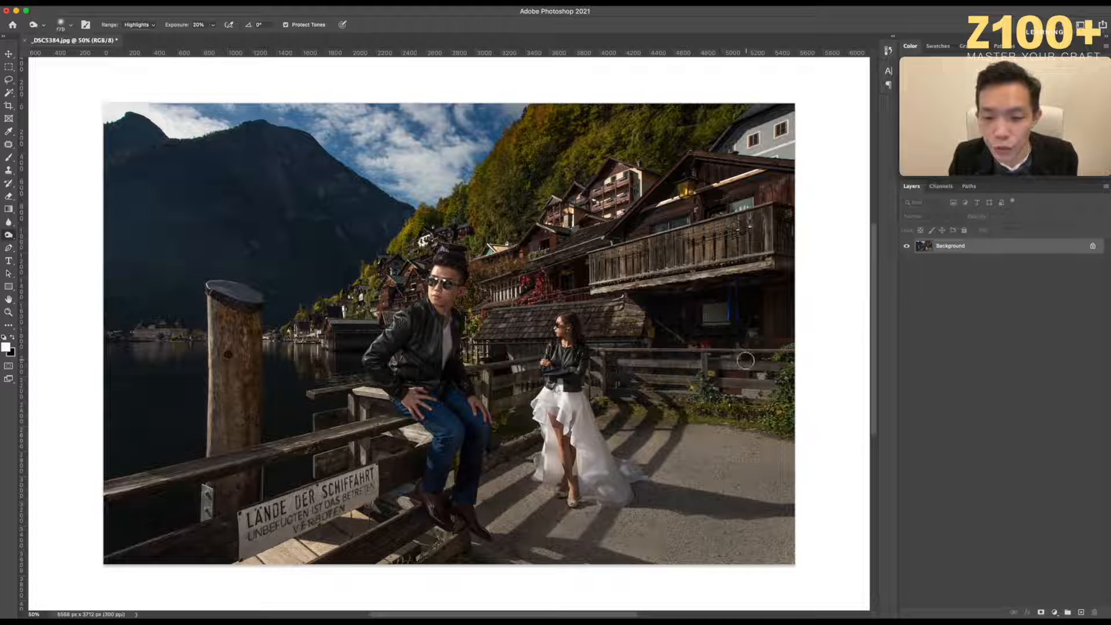
mouse_move(740, 392)
left_mouse_down()
mouse_move(768, 371)
mouse_move(745, 368)
left_mouse_up()
key("bracketright")
key("bracketright")
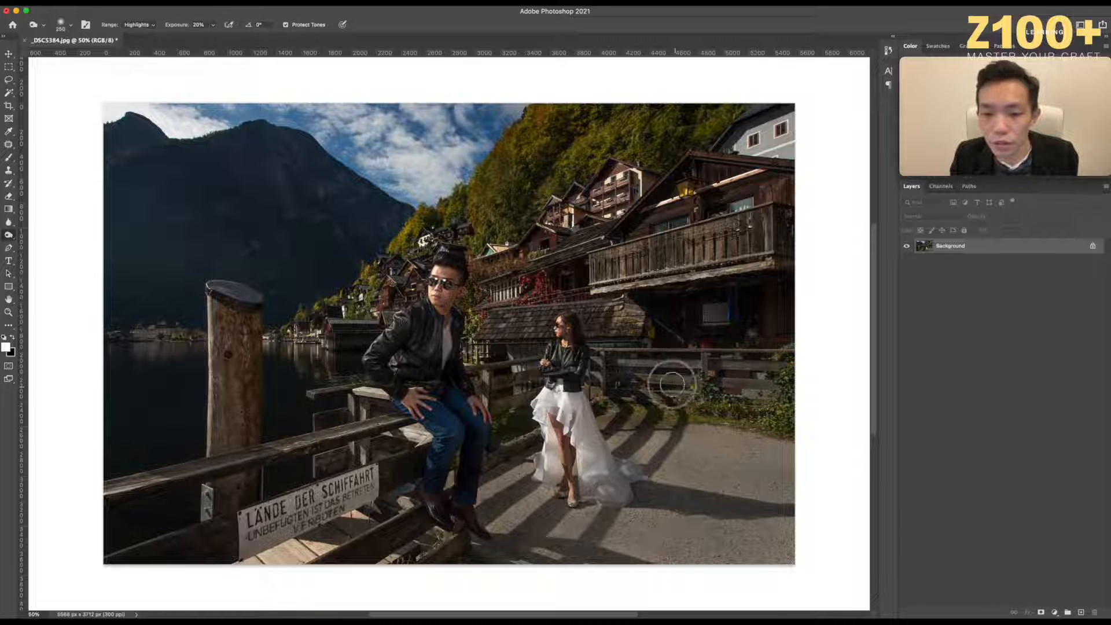
mouse_move(662, 377)
left_mouse_down()
mouse_move(609, 380)
mouse_move(650, 381)
mouse_move(639, 372)
mouse_move(614, 410)
mouse_move(613, 392)
mouse_move(648, 377)
left_mouse_up()
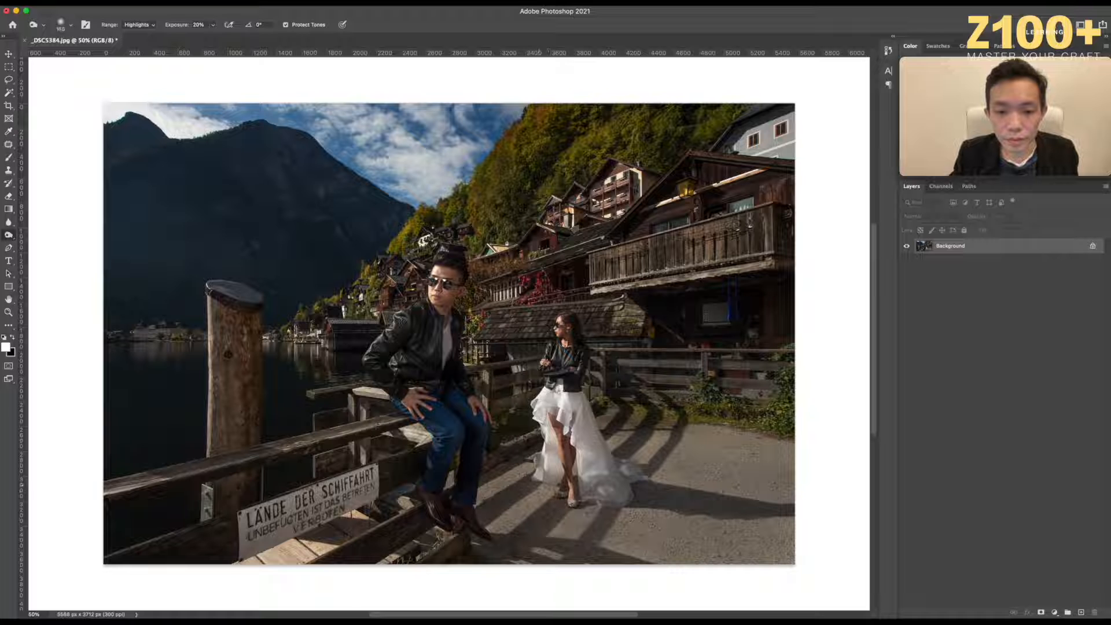
Burn the ground around the couple down to the man's shoes with progressively smaller brushes.
key("bracketleft")
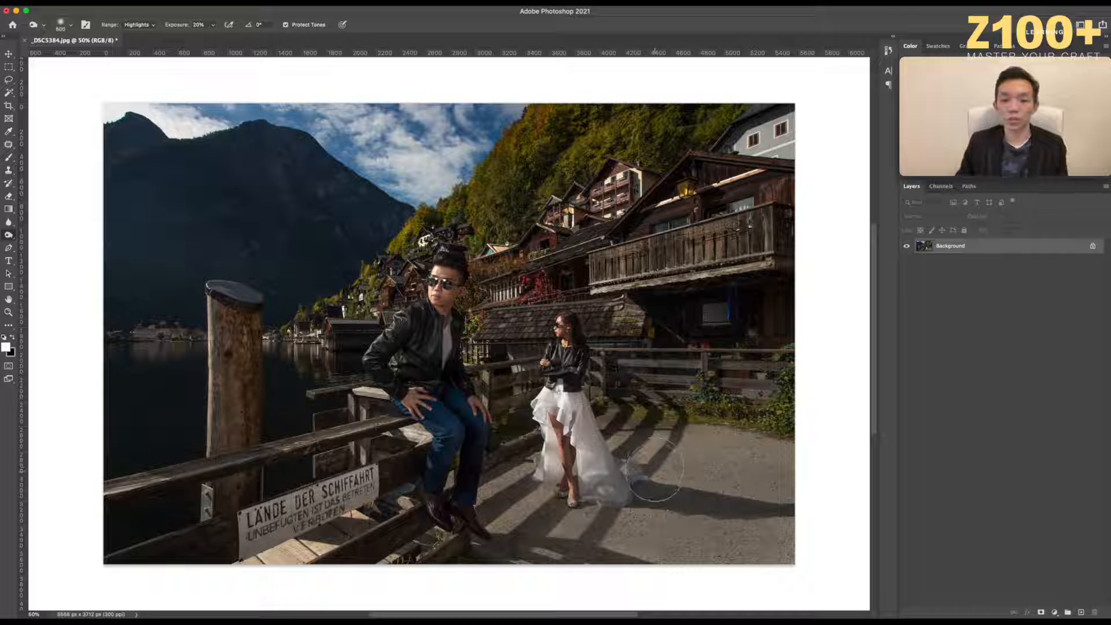
key("bracketleft")
key("bracketleft")
key("bracketleft")
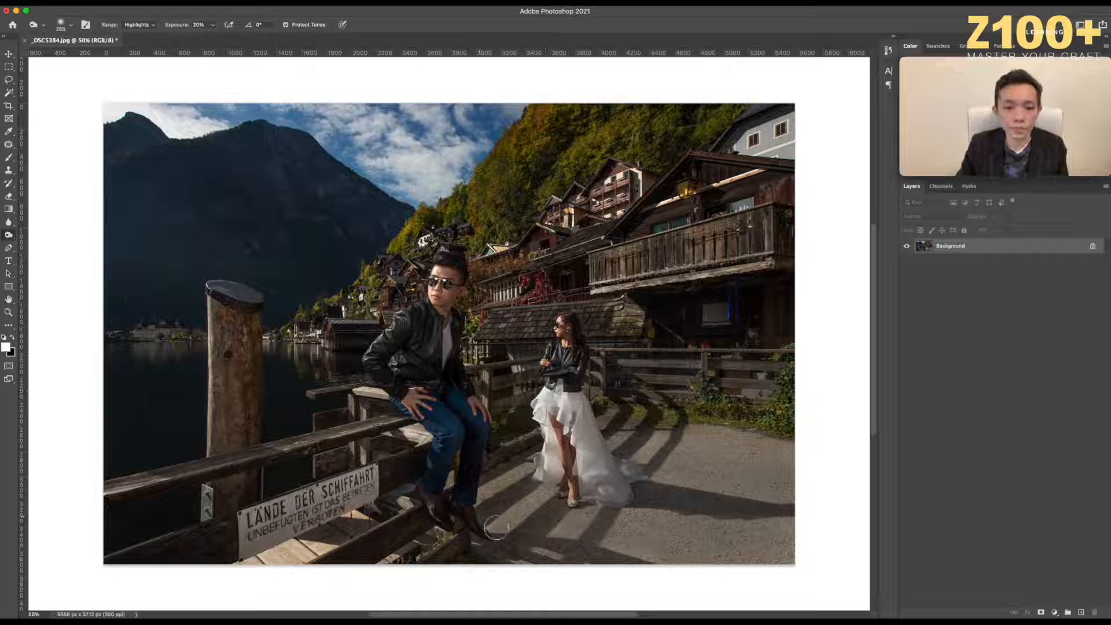
key("bracketleft")
key("bracketleft")
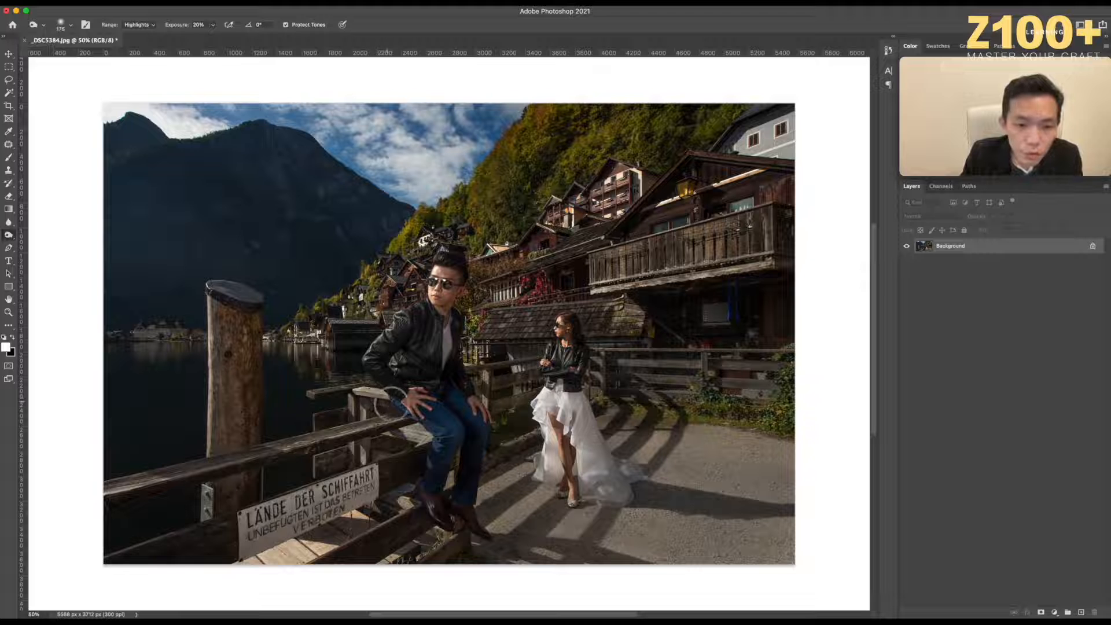
Burn the rocks and wooden beams beneath the man, continuing up past his shoes and legs to the railing by his hand.
key("bracketleft")
key("bracketleft")
key("bracketright")
key("bracketright")
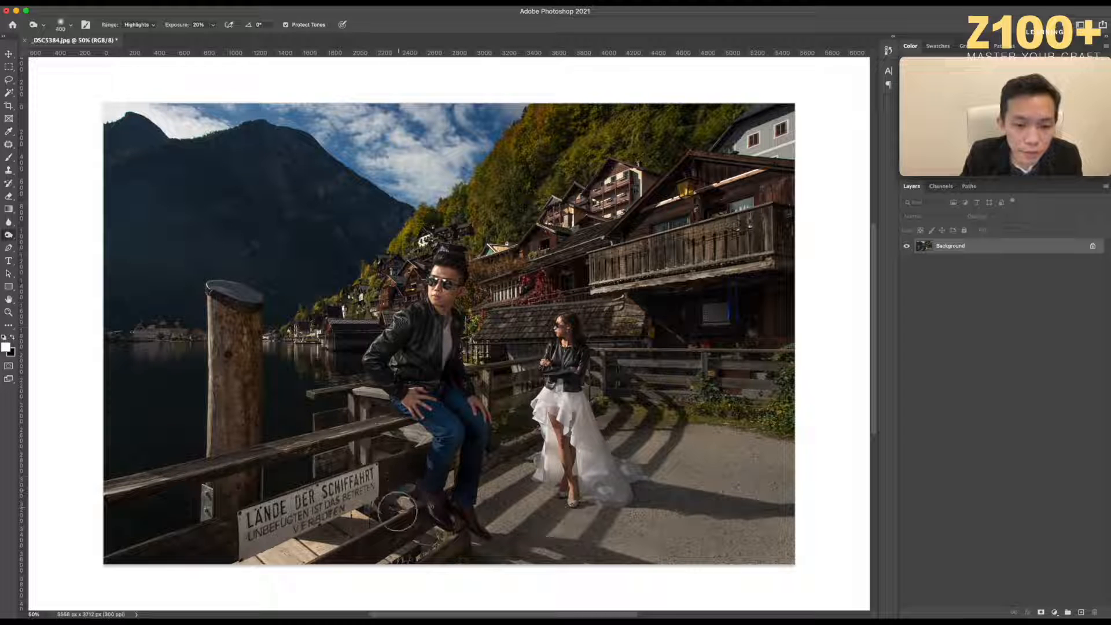
left_click_drag(444, 490, 449, 484)
mouse_move(452, 527)
left_mouse_down()
mouse_move(440, 529)
mouse_move(449, 520)
mouse_move(448, 544)
mouse_move(470, 542)
left_mouse_up()
mouse_move(387, 562)
left_mouse_down()
mouse_move(450, 539)
mouse_move(450, 525)
left_mouse_up()
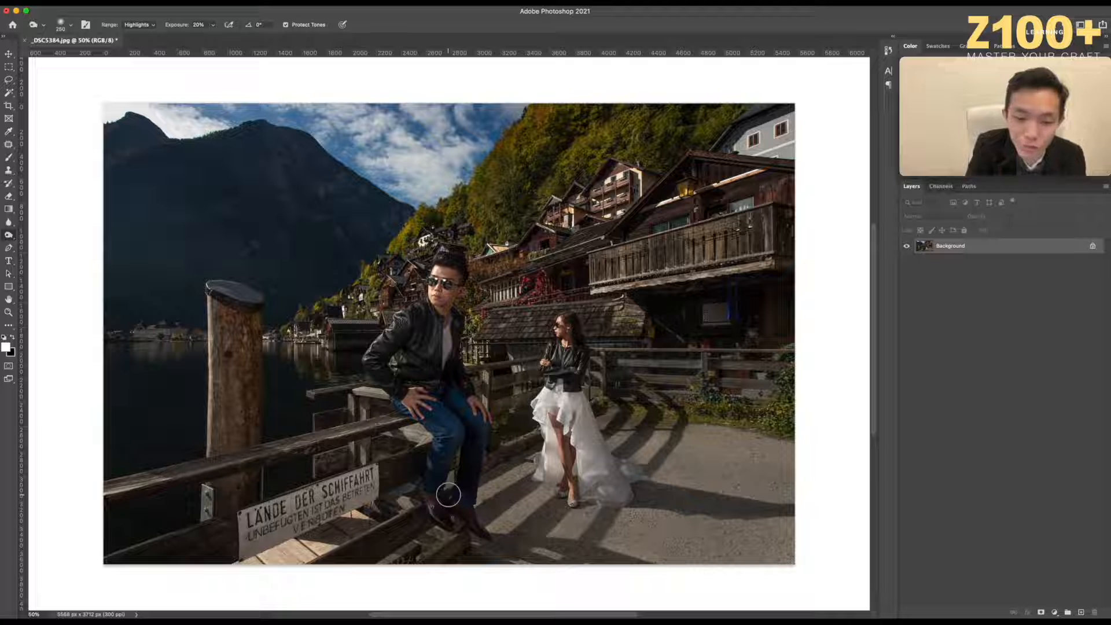
left_click(450, 488)
mouse_move(451, 490)
left_mouse_down()
mouse_move(402, 481)
mouse_move(436, 506)
mouse_move(393, 505)
mouse_move(405, 521)
mouse_move(412, 432)
mouse_move(431, 439)
mouse_move(395, 430)
mouse_move(408, 396)
left_mouse_up()
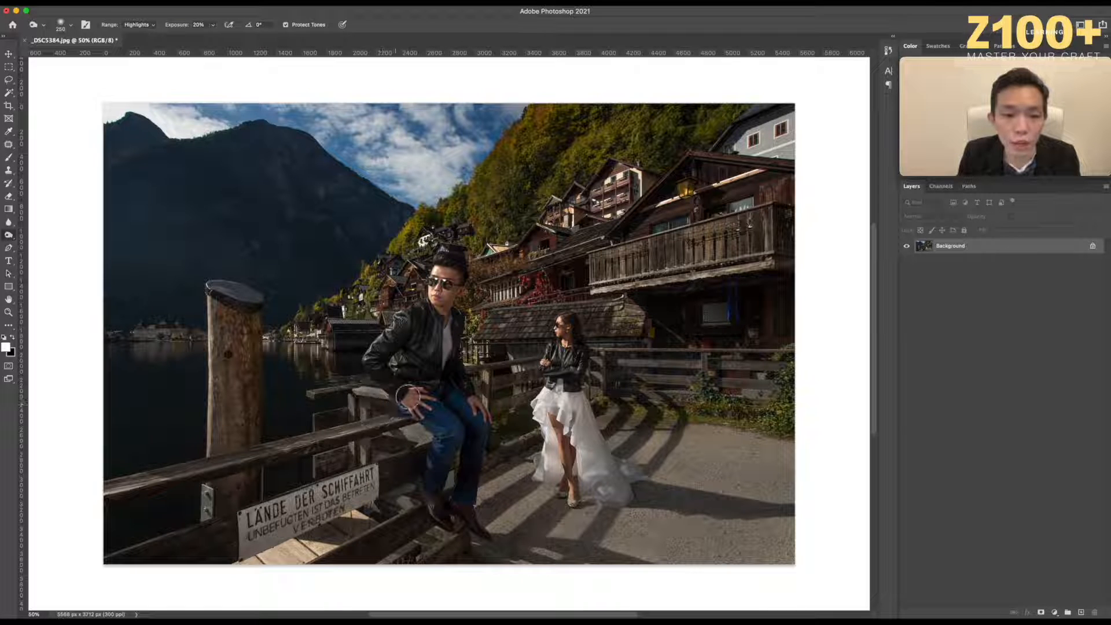
Burn the planks below the sign, the wooden railing and the tall post, keeping the range on Highlights.
left_click(149, 26)
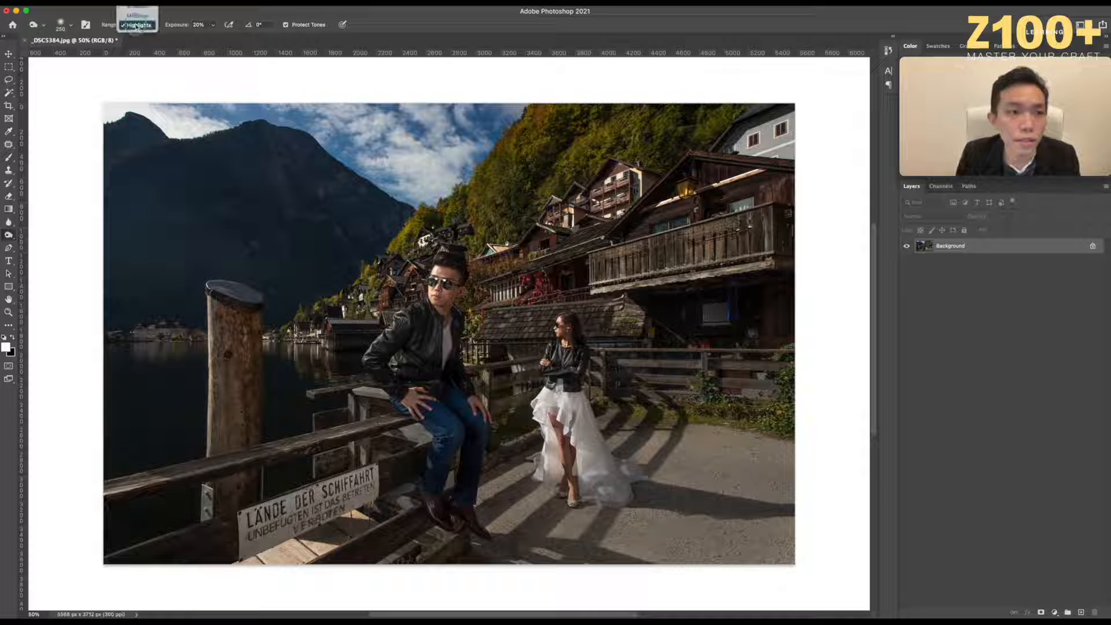
left_click(137, 25)
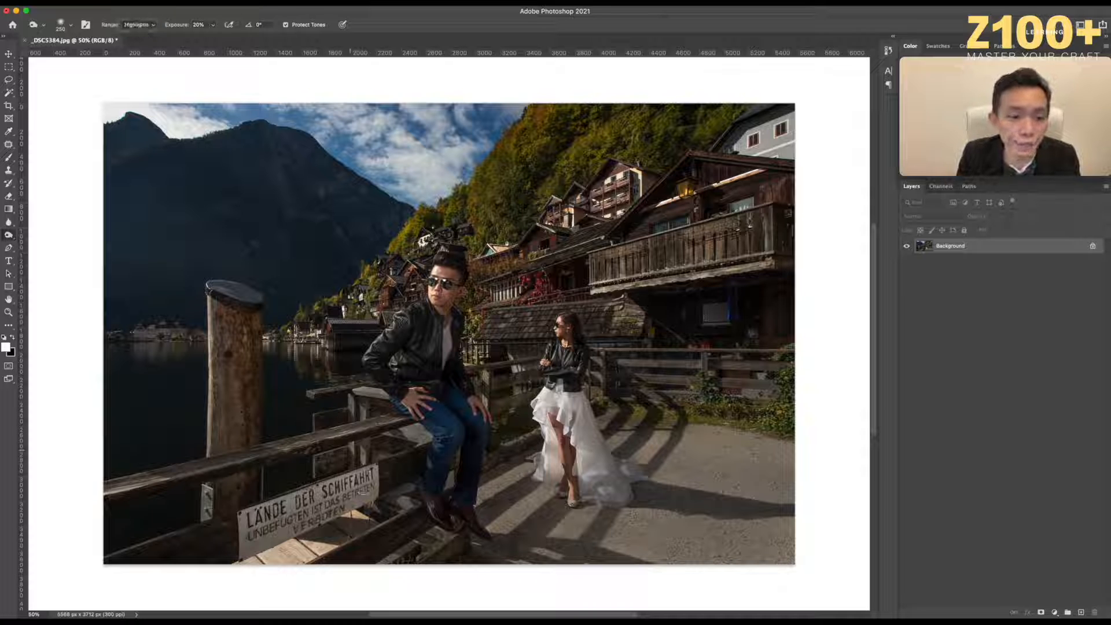
mouse_move(349, 533)
left_mouse_down()
mouse_move(266, 567)
mouse_move(288, 548)
mouse_move(202, 566)
mouse_move(293, 546)
mouse_move(364, 518)
mouse_move(326, 519)
mouse_move(389, 503)
mouse_move(402, 506)
mouse_move(390, 542)
mouse_move(438, 539)
mouse_move(415, 553)
mouse_move(487, 543)
mouse_move(447, 552)
mouse_move(561, 558)
mouse_move(338, 536)
mouse_move(365, 514)
mouse_move(342, 525)
mouse_move(417, 506)
mouse_move(358, 534)
mouse_move(349, 553)
mouse_move(222, 554)
mouse_move(349, 538)
mouse_move(332, 525)
mouse_move(260, 554)
mouse_move(284, 507)
mouse_move(305, 498)
mouse_move(387, 499)
mouse_move(352, 474)
mouse_move(356, 456)
mouse_move(373, 466)
mouse_move(369, 511)
mouse_move(368, 492)
mouse_move(297, 462)
mouse_move(335, 439)
mouse_move(260, 463)
left_mouse_up()
mouse_move(91, 482)
left_mouse_down()
mouse_move(133, 491)
mouse_move(92, 496)
mouse_move(102, 500)
mouse_move(181, 479)
mouse_move(172, 479)
left_mouse_up()
mouse_move(303, 429)
left_mouse_down()
mouse_move(261, 444)
mouse_move(391, 421)
mouse_move(367, 404)
left_mouse_up()
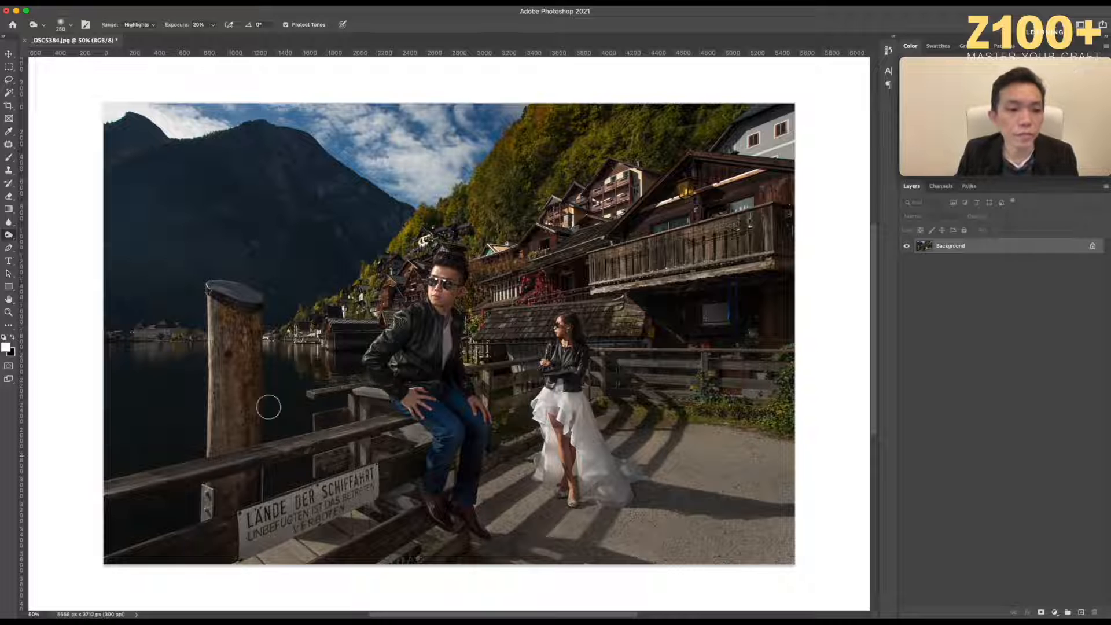
mouse_move(217, 287)
left_mouse_down()
mouse_move(208, 422)
mouse_move(203, 347)
mouse_move(230, 315)
mouse_move(223, 292)
mouse_move(241, 347)
mouse_move(218, 372)
mouse_move(210, 285)
mouse_move(233, 389)
left_mouse_up()
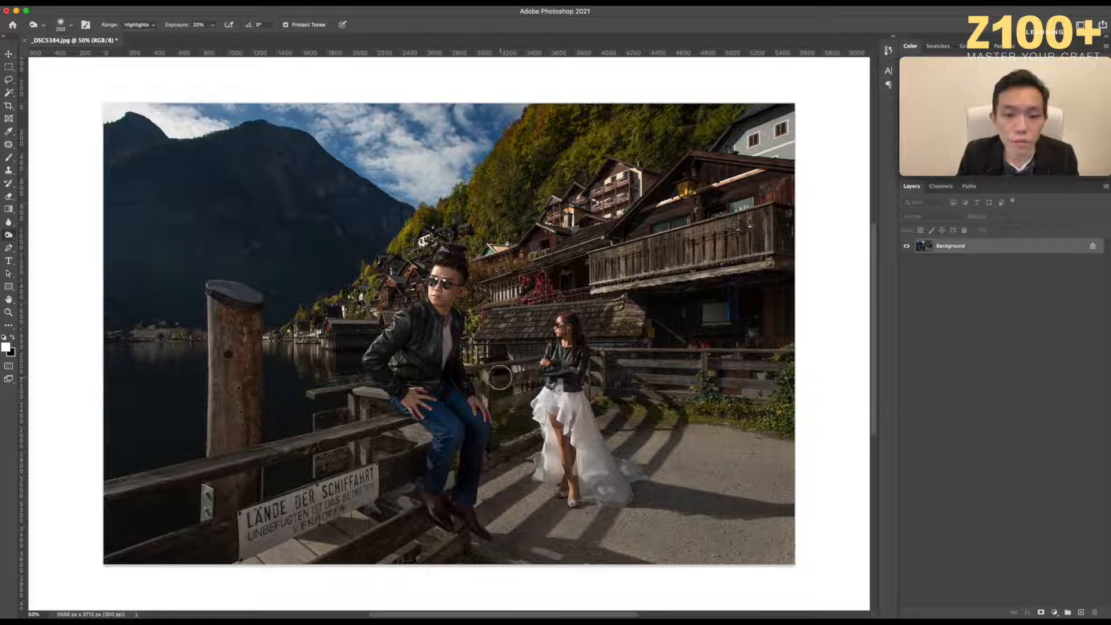
Burn the wooden houses behind the woman and the hillside village beside the man's head.
mouse_move(515, 362)
left_mouse_down()
mouse_move(525, 384)
mouse_move(495, 362)
mouse_move(488, 383)
mouse_move(482, 353)
mouse_move(466, 353)
mouse_move(486, 343)
mouse_move(471, 337)
mouse_move(476, 345)
mouse_move(509, 286)
mouse_move(484, 352)
mouse_move(474, 312)
mouse_move(487, 312)
mouse_move(471, 315)
mouse_move(475, 347)
mouse_move(499, 293)
mouse_move(489, 294)
mouse_move(528, 272)
left_mouse_up()
mouse_move(625, 294)
left_mouse_down()
mouse_move(587, 290)
mouse_move(607, 277)
mouse_move(793, 260)
mouse_move(608, 280)
mouse_move(726, 249)
mouse_move(706, 186)
mouse_move(665, 193)
mouse_move(752, 174)
mouse_move(654, 223)
mouse_move(785, 190)
mouse_move(723, 219)
mouse_move(664, 227)
mouse_move(625, 193)
mouse_move(630, 168)
mouse_move(619, 162)
mouse_move(491, 258)
mouse_move(496, 241)
mouse_move(494, 253)
mouse_move(654, 164)
mouse_move(790, 131)
mouse_move(768, 136)
mouse_move(775, 162)
mouse_move(747, 215)
mouse_move(795, 153)
left_mouse_up()
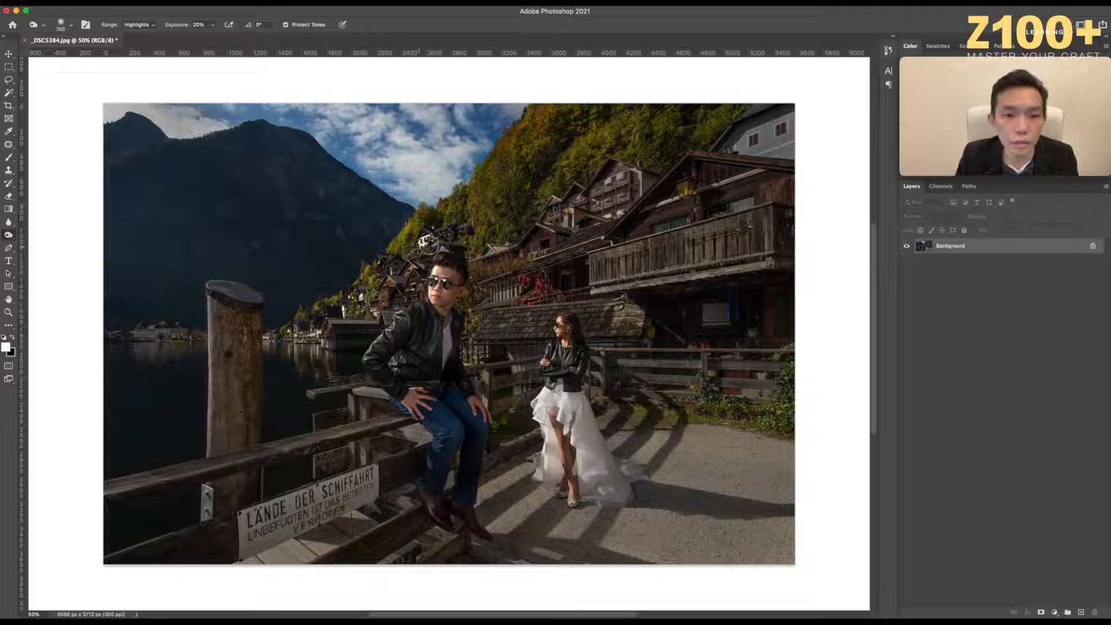
key("bracketleft")
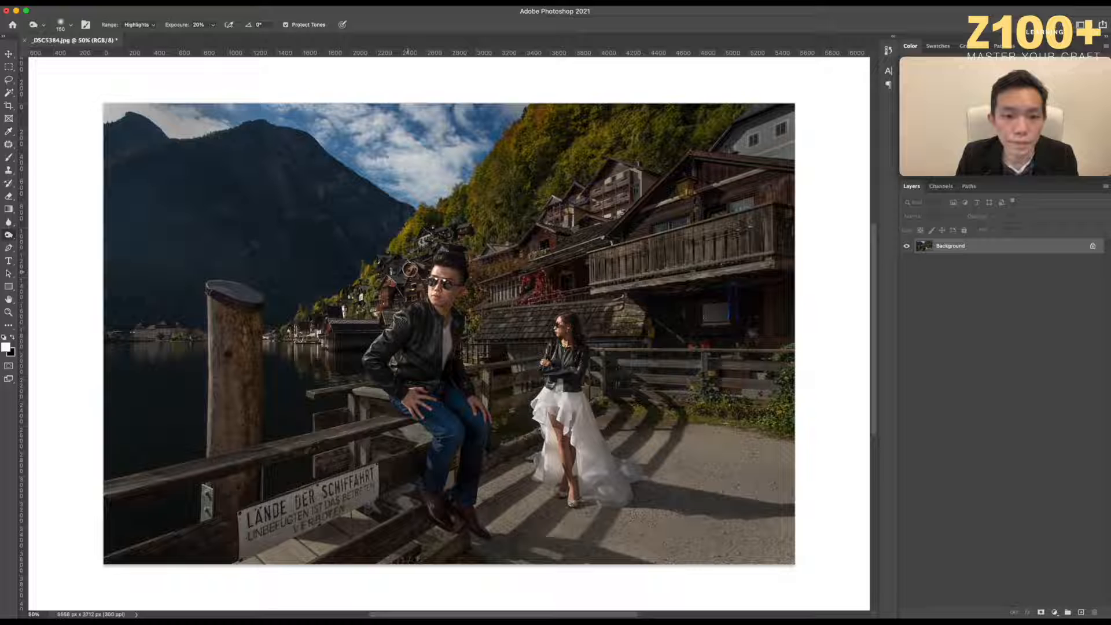
left_click_drag(376, 293, 359, 305)
mouse_move(360, 299)
left_mouse_down()
mouse_move(373, 311)
mouse_move(398, 263)
left_mouse_up()
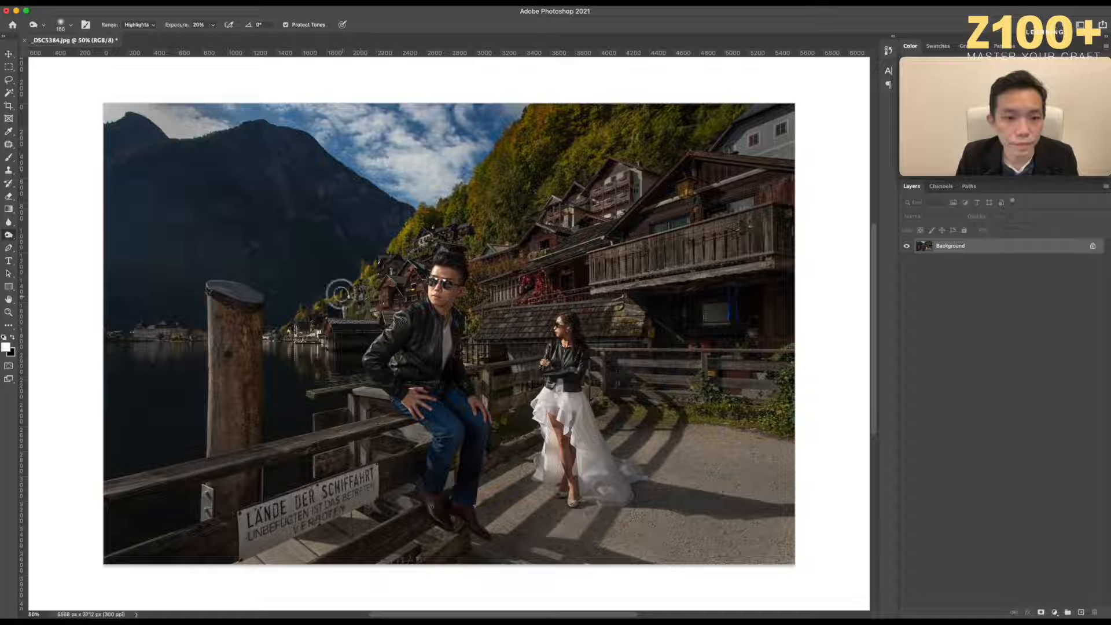
Burn the boathouse area and the distant village shoreline across the lake.
key("bracketright")
key("bracketright")
key("bracketright")
mouse_move(285, 336)
left_mouse_down()
mouse_move(318, 340)
mouse_move(331, 359)
mouse_move(257, 337)
mouse_move(313, 340)
mouse_move(322, 328)
mouse_move(285, 334)
mouse_move(306, 350)
mouse_move(344, 308)
mouse_move(330, 345)
left_mouse_up()
key("[")
mouse_move(168, 341)
left_mouse_down()
mouse_move(188, 338)
mouse_move(141, 336)
mouse_move(257, 337)
mouse_move(118, 336)
left_mouse_up()
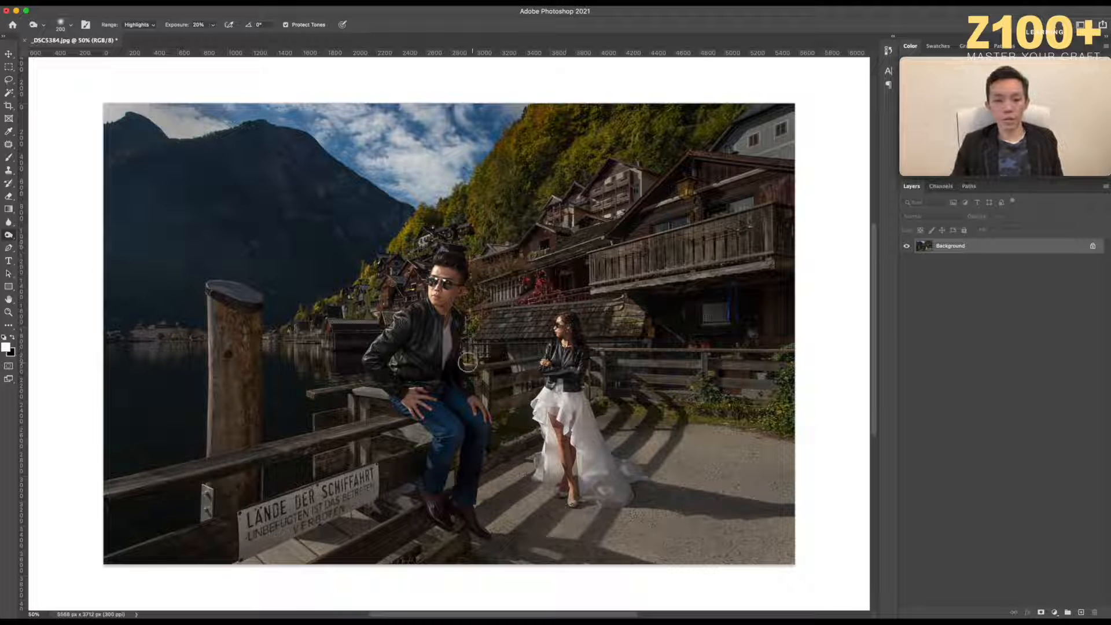
scroll(417, 455, "down", 1)
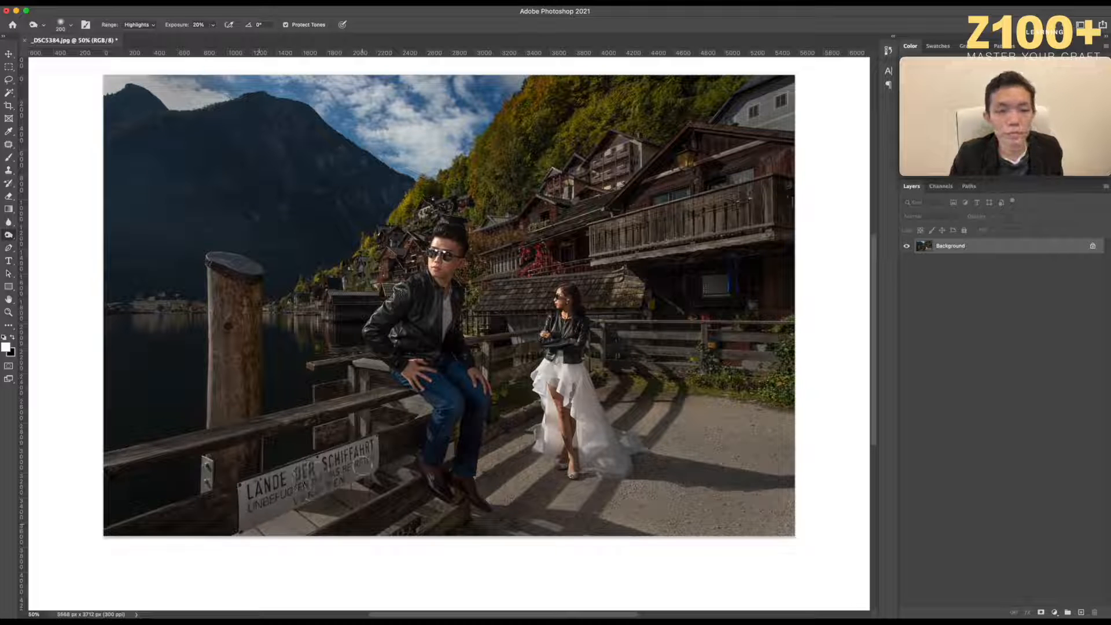
key("super+minus")
key("super+minus")
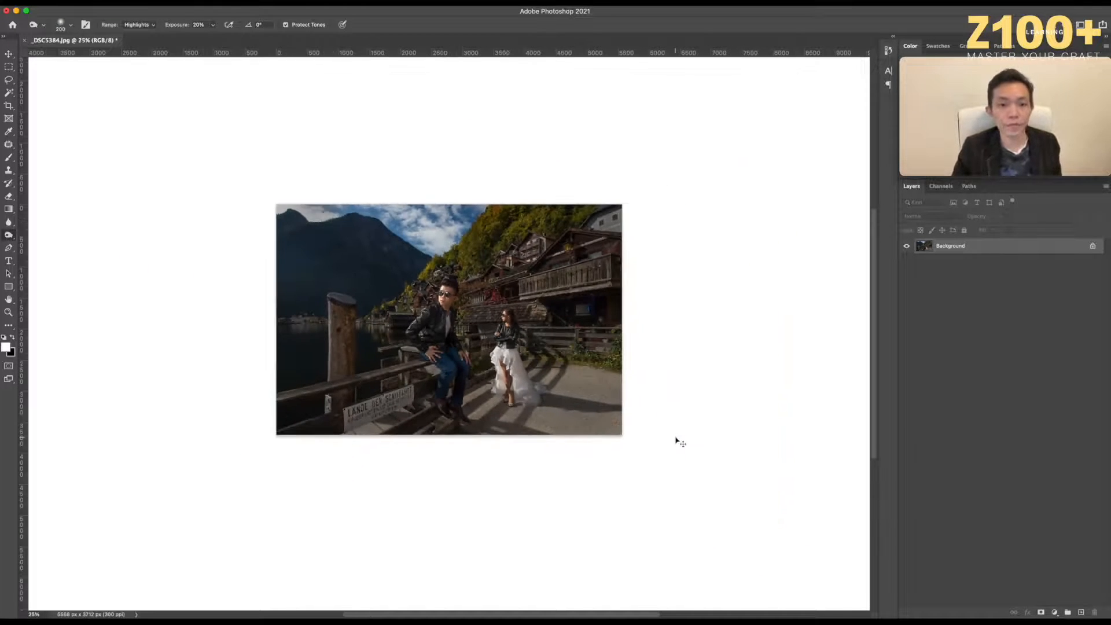
Examine the whole burned photo at several zoom levels for remaining distracting spots.
key("super+plus")
key("super+plus")
key("super+minus")
key("super+plus")
key("super+minus")
key("super+minus")
key("super+plus")
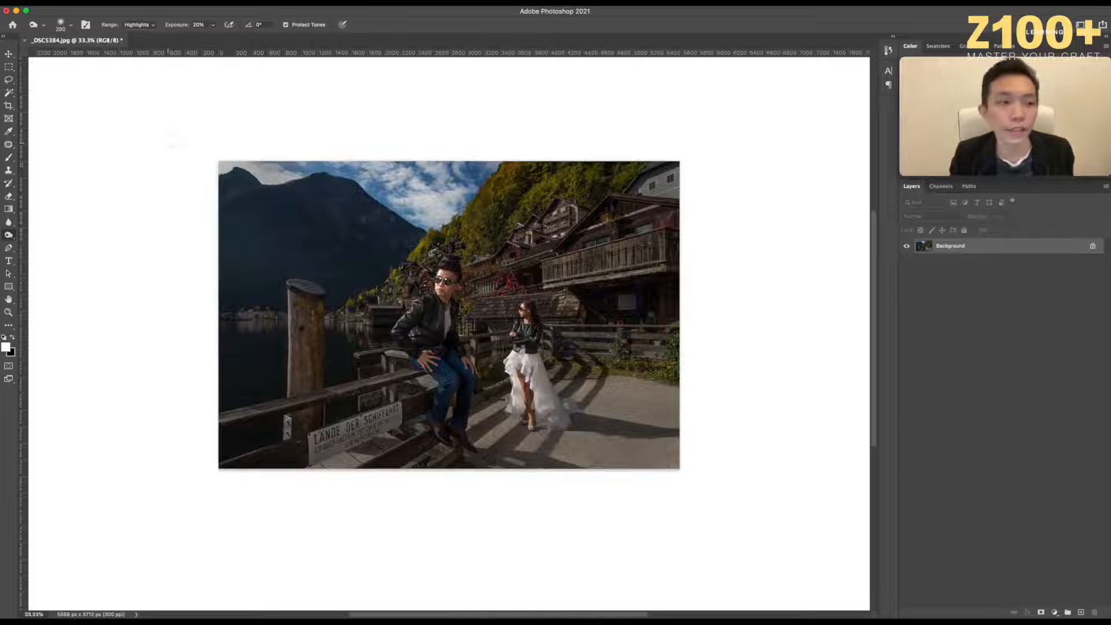
scroll(168, 143, "up", 3)
left_click(9, 54)
scroll(501, 302, "down", 2)
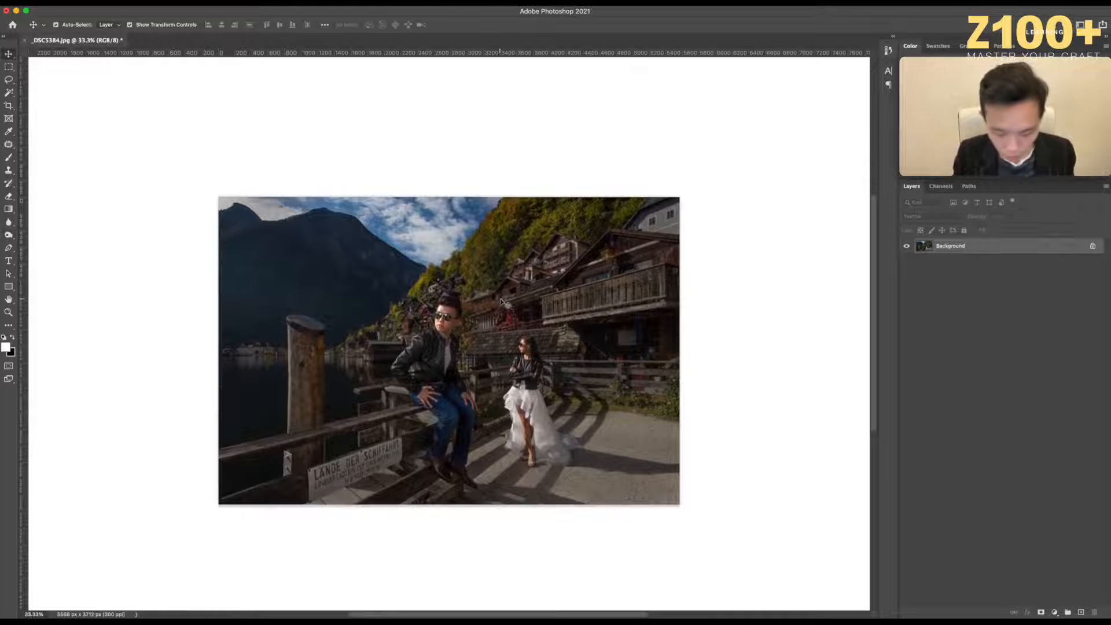
key("super+plus")
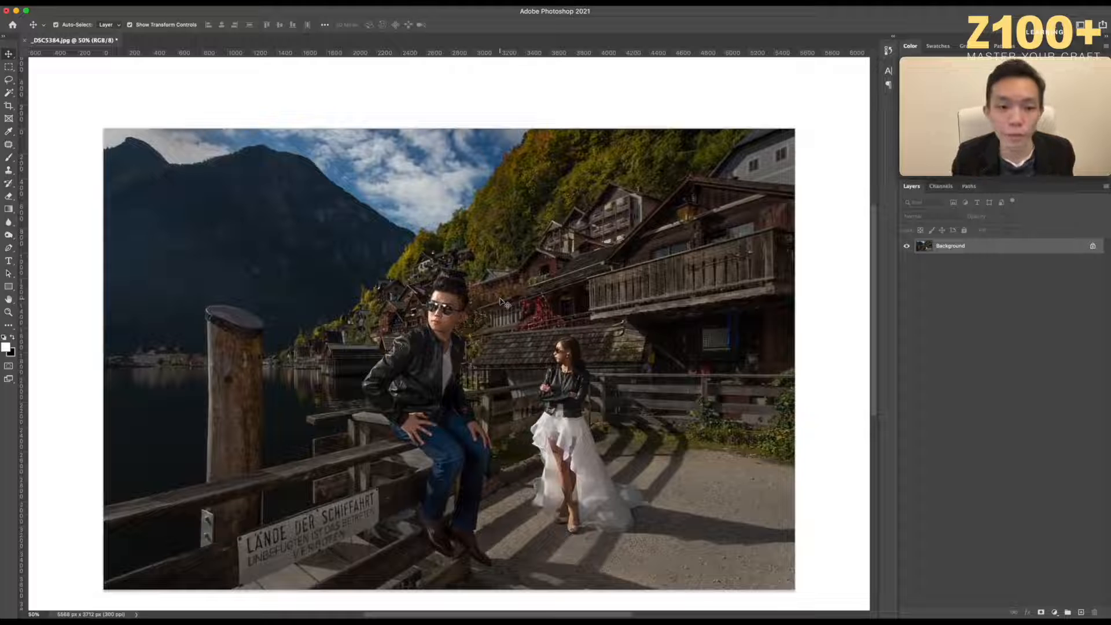
scroll(501, 301, "down", 2)
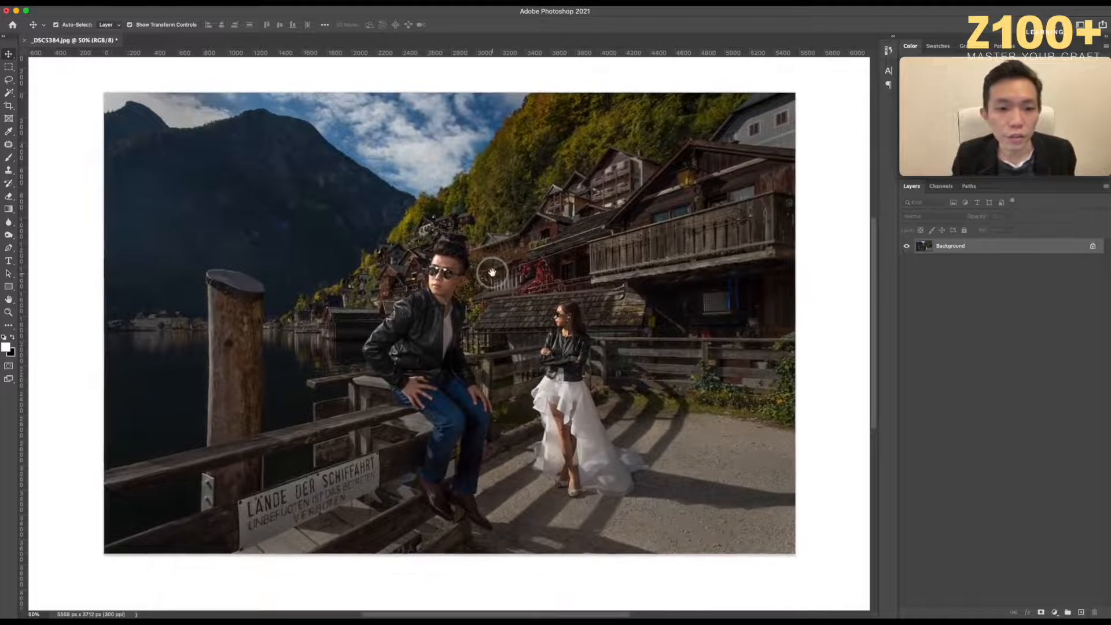
left_click(8, 236)
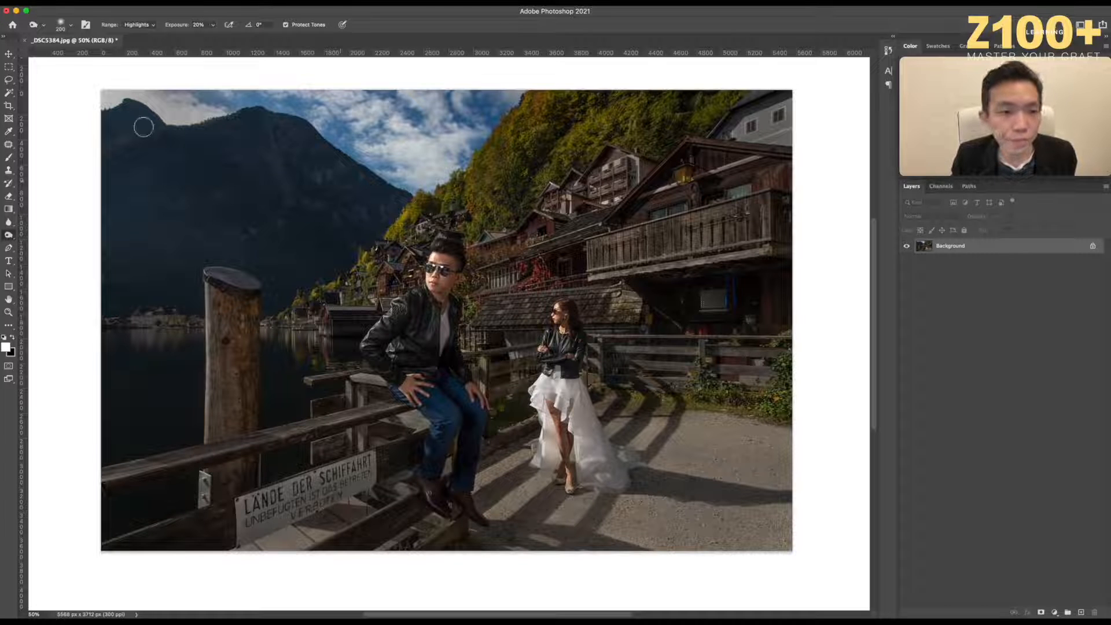
left_click(10, 54)
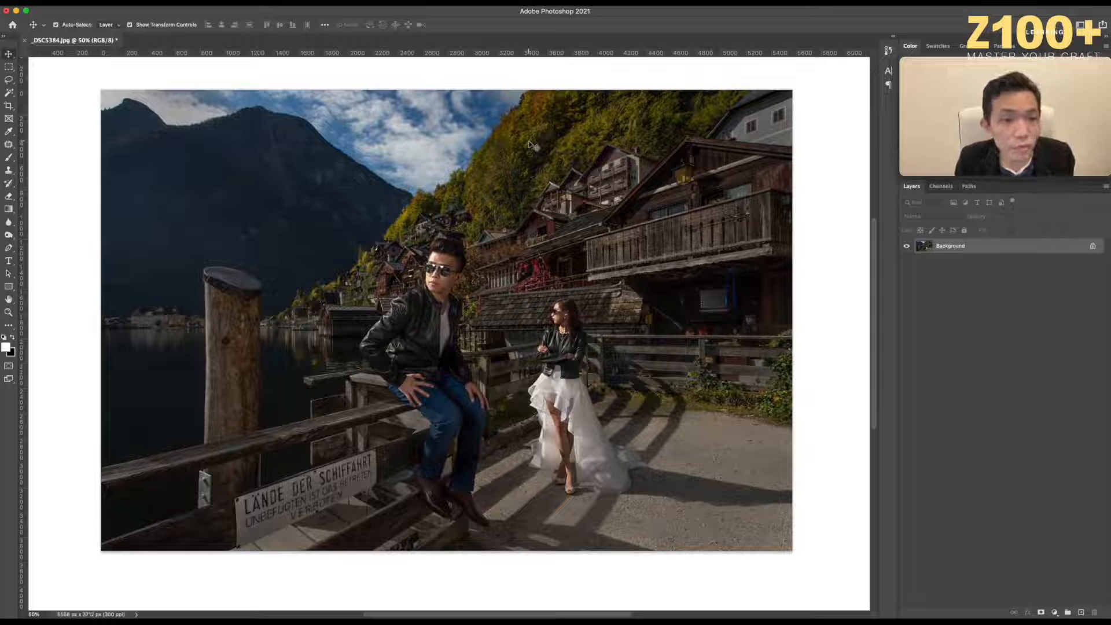
Select a small patch on the dark mountainside above the tall post, replace it with a Content-Aware fill and deselect.
left_click(9, 146)
left_click_drag(272, 219, 299, 234)
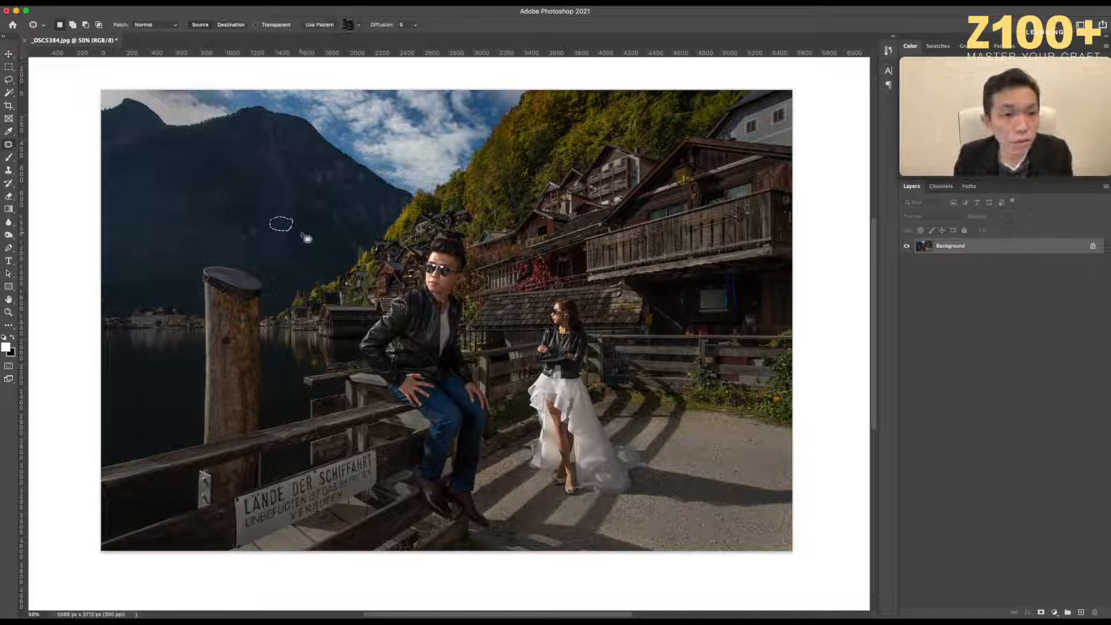
key("shift+BackSpace")
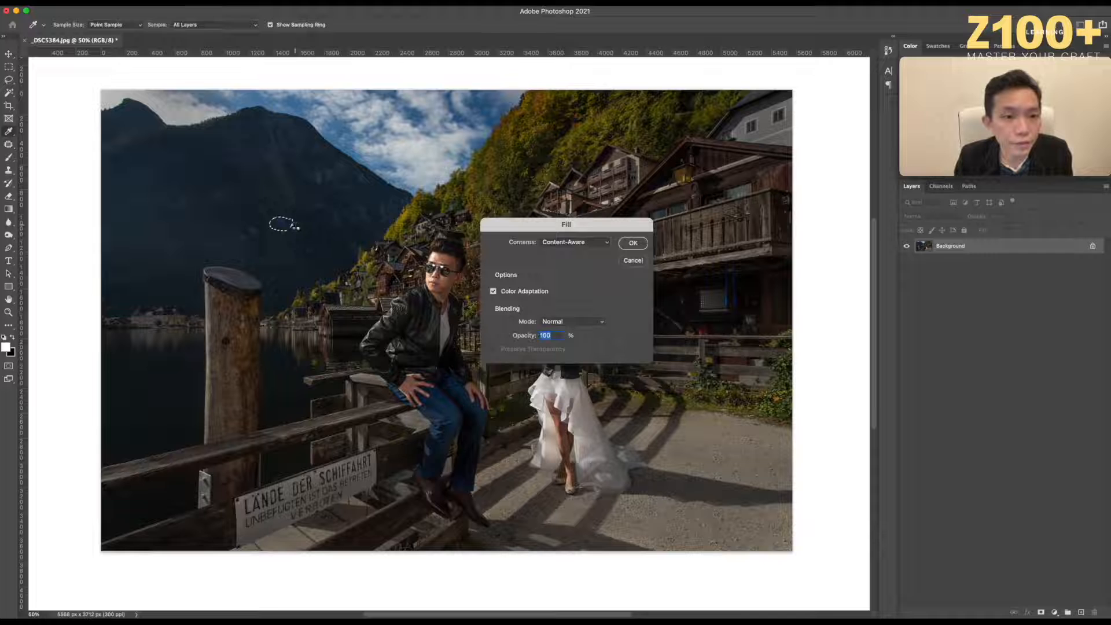
key("Return")
key("ctrl+d")
left_click(9, 53)
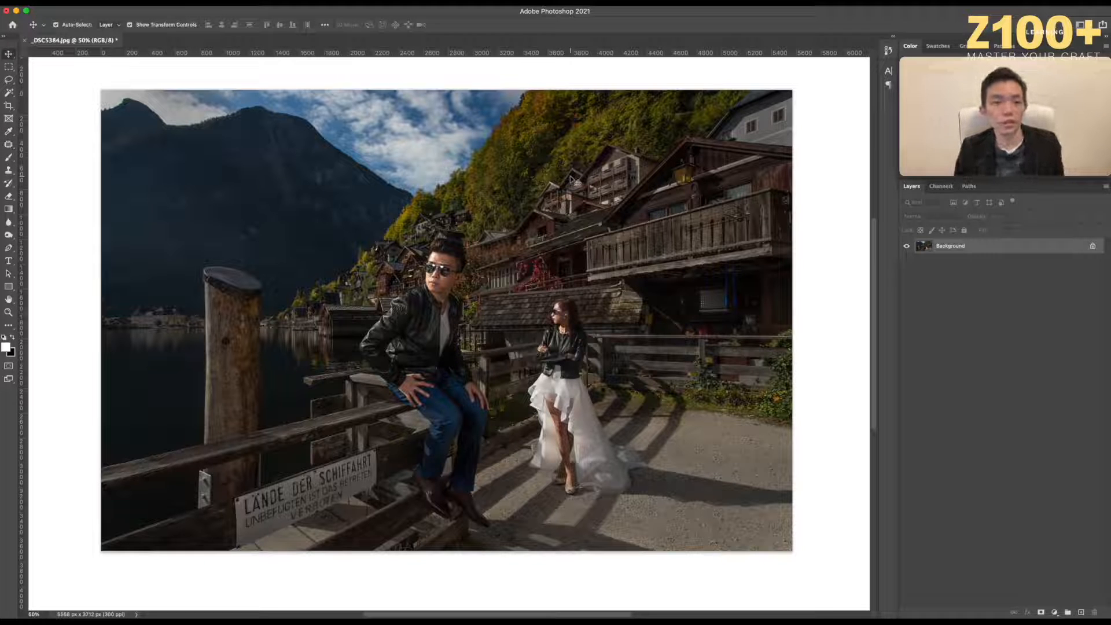
Open the Portraiture 3 filter and enlarge its preview to 100% on the man's face.
key("m")
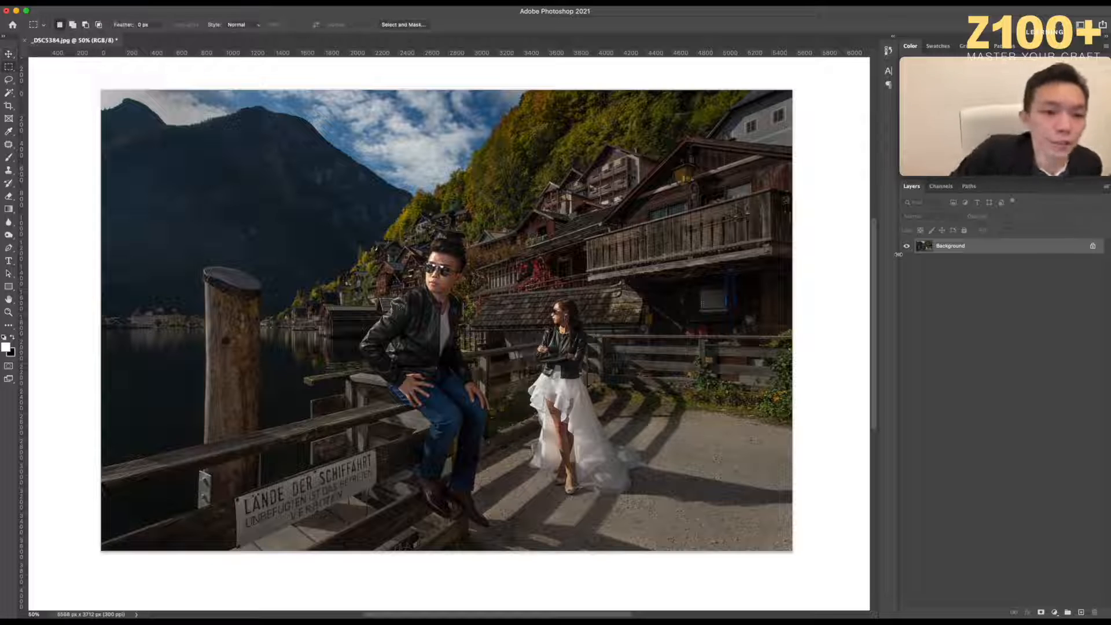
scroll(449, 72, "up", 2)
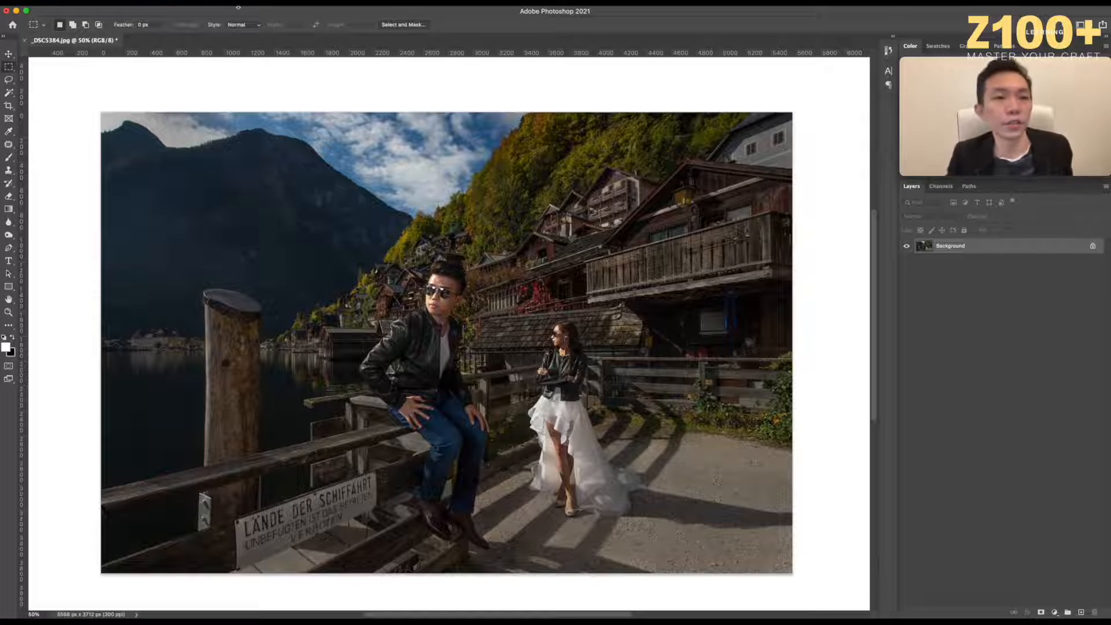
left_click(238, 7)
mouse_move(265, 227)
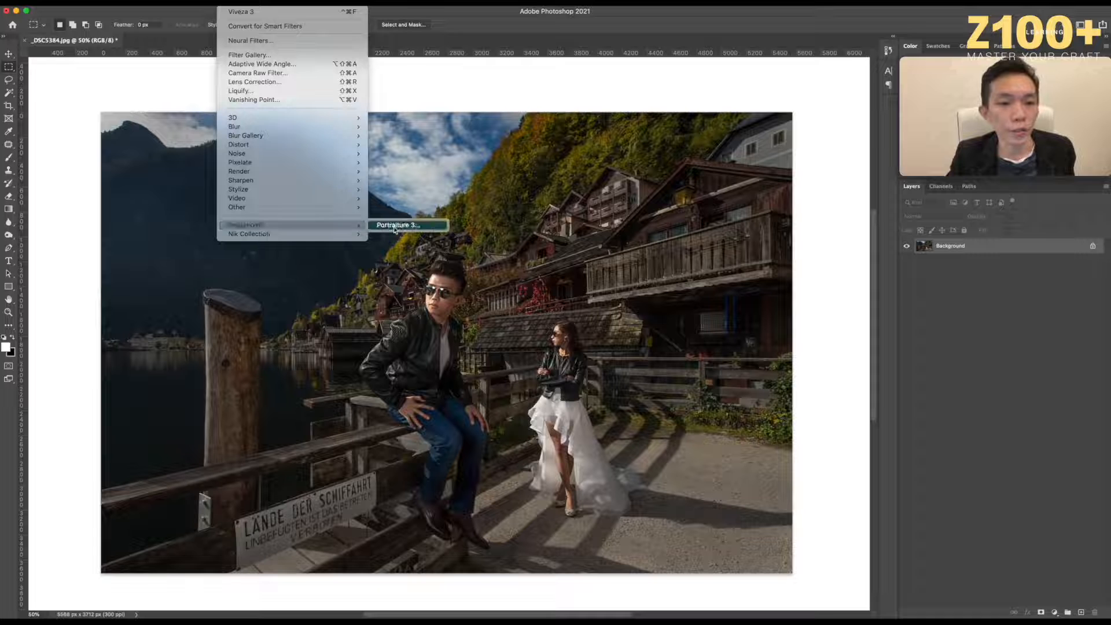
left_click(403, 226)
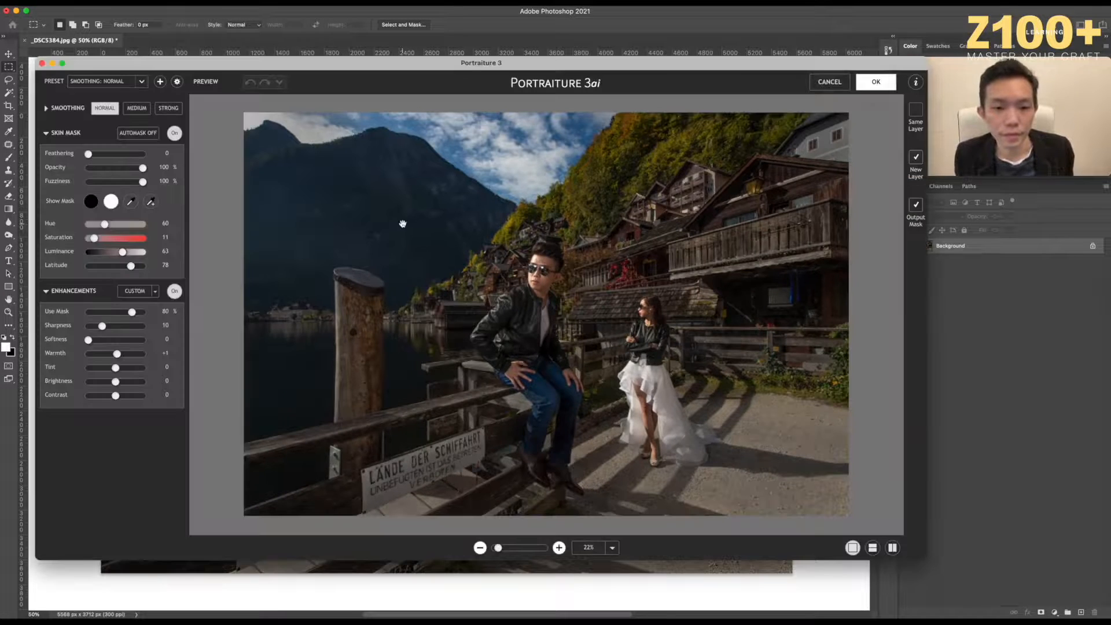
left_click(559, 547)
left_click(558, 547)
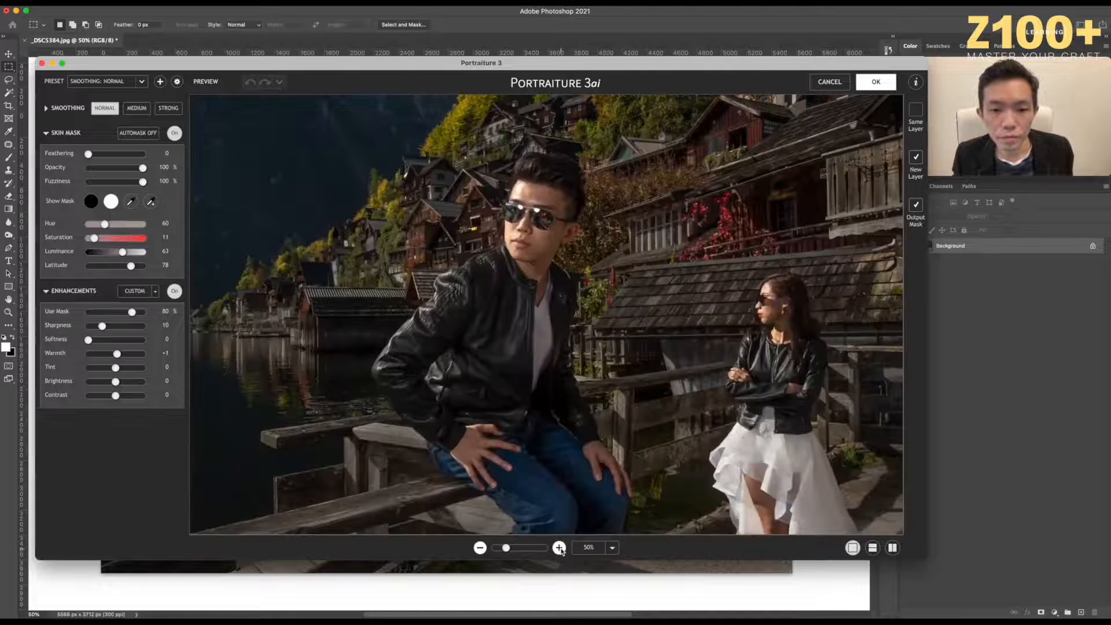
left_click_drag(633, 369, 587, 390)
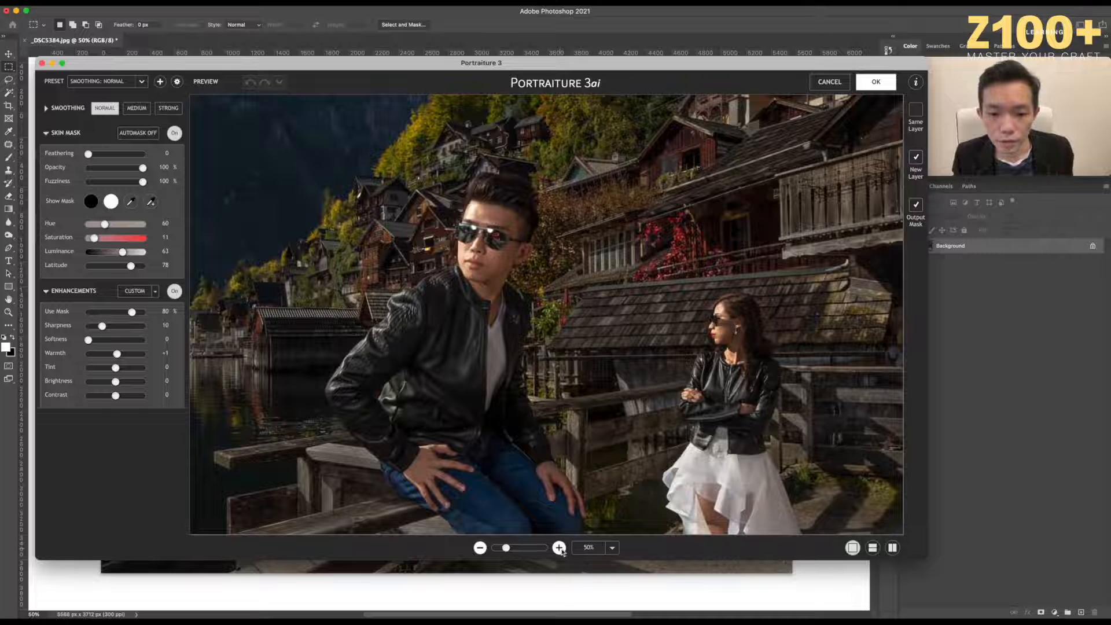
left_click(559, 547)
left_click_drag(486, 223, 507, 306)
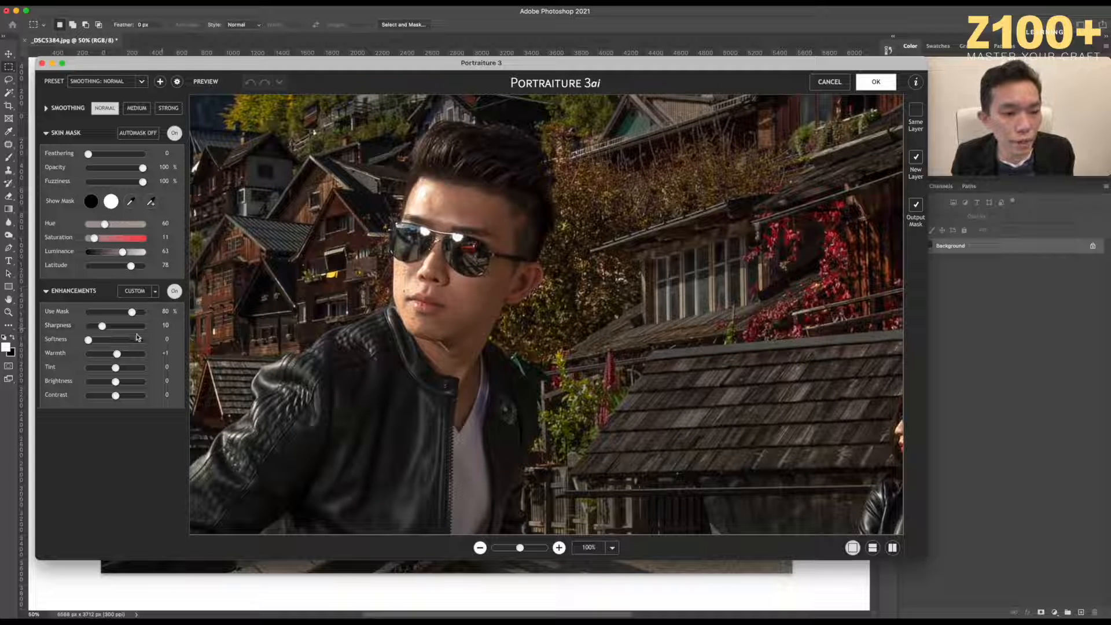
Set the enhancement warmth to 0 and sample the man's forehead and cheek tones for the skin mask.
left_click_drag(116, 355, 115, 355)
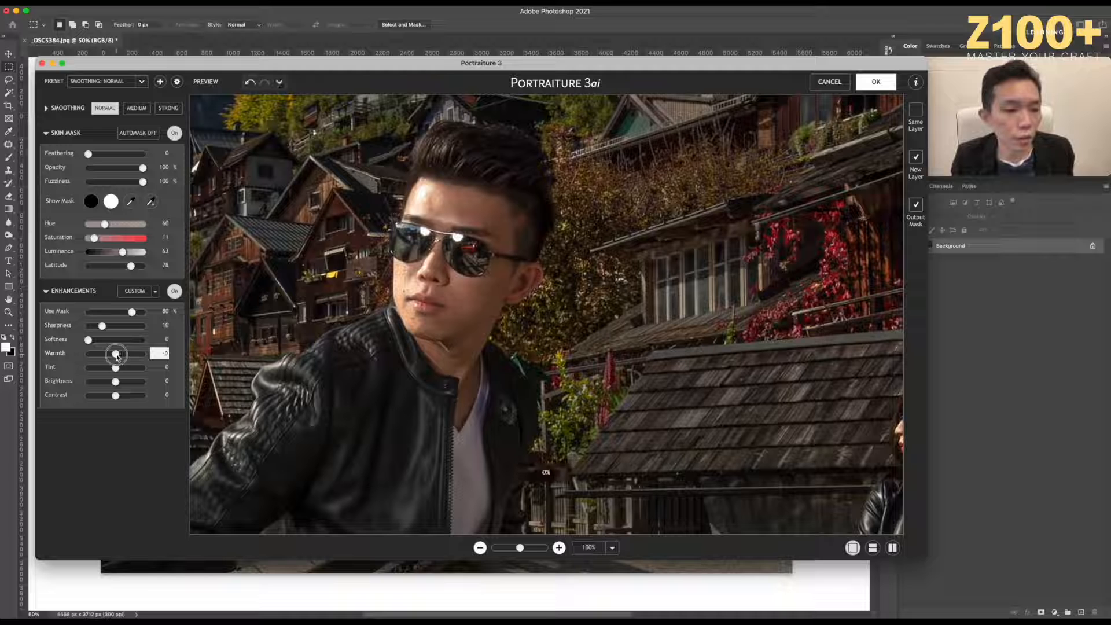
left_click(130, 201)
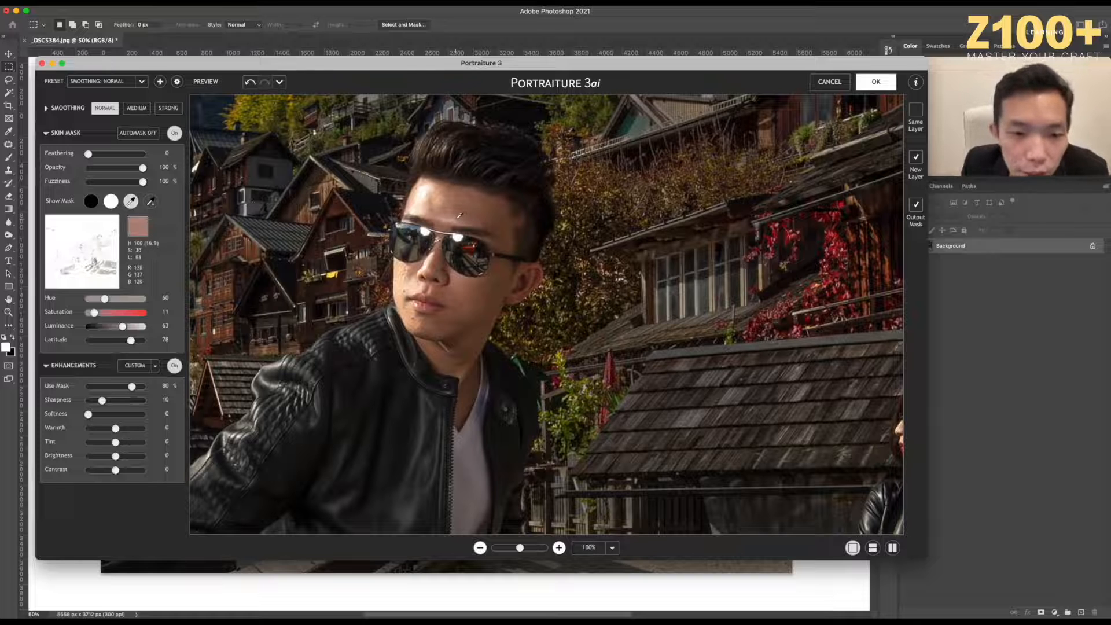
left_click(480, 216)
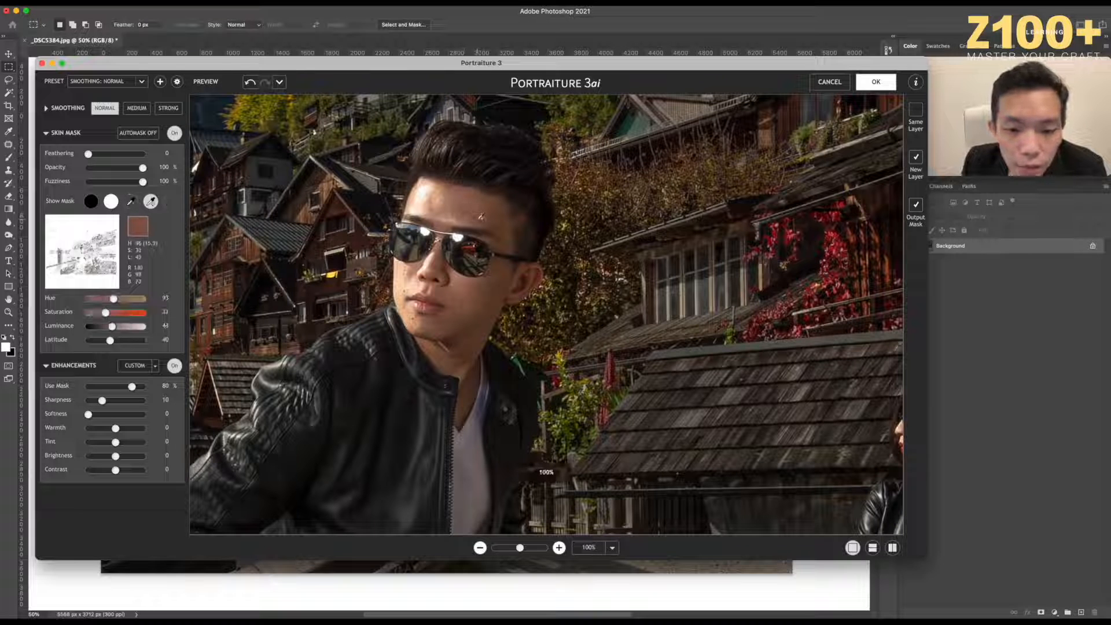
left_click(462, 286)
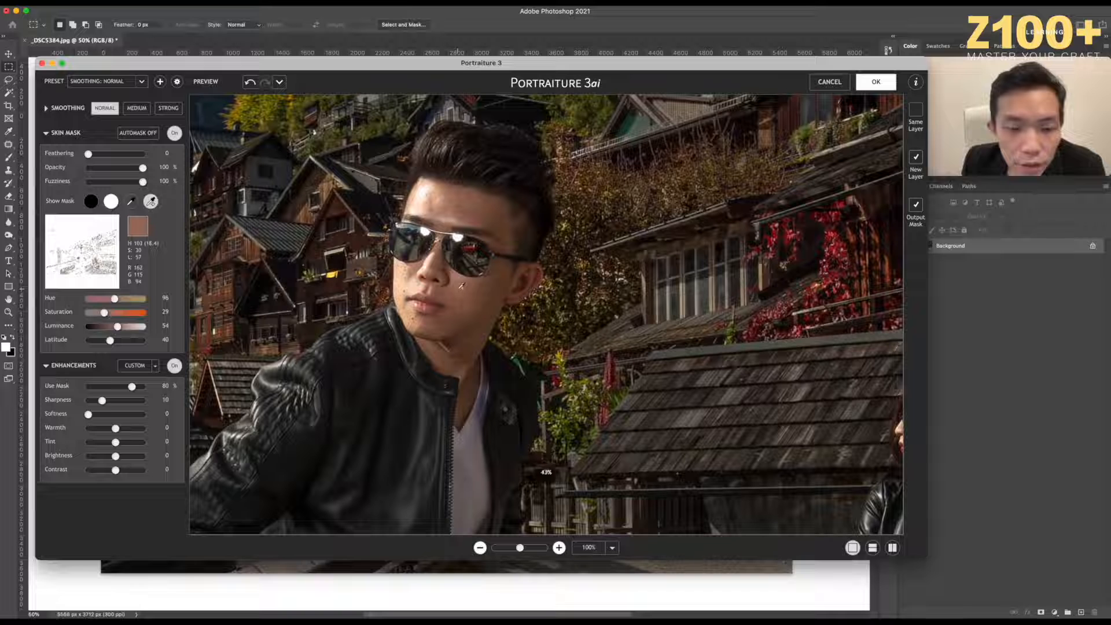
left_click(464, 285)
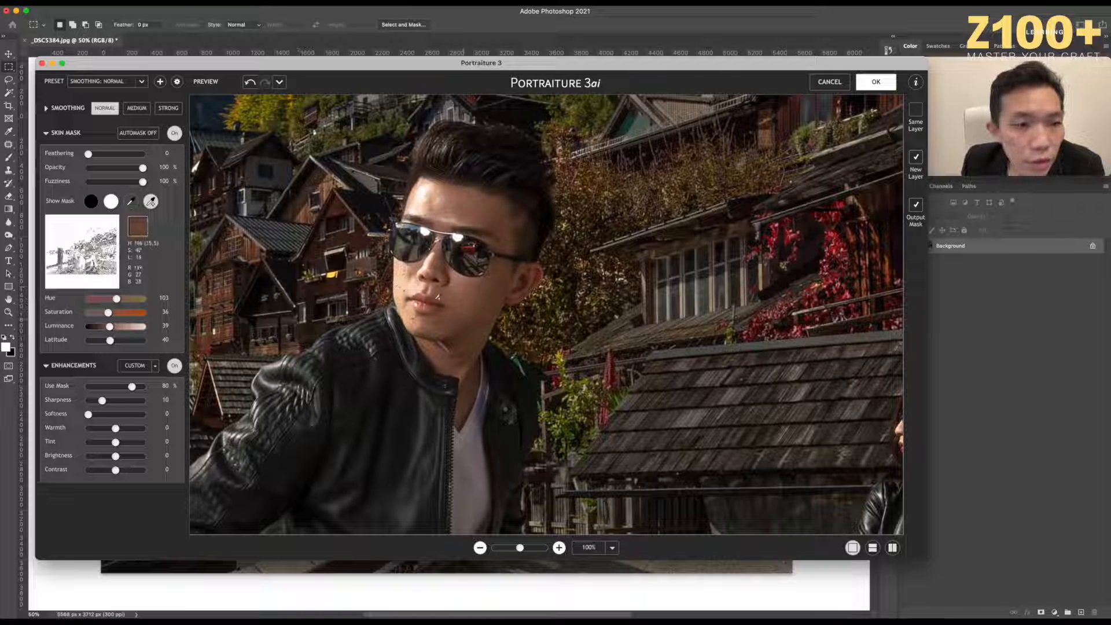
Set the skin smoothing to Fine +14, Medium +15, Large +15 and Threshold 34.
left_click(52, 111)
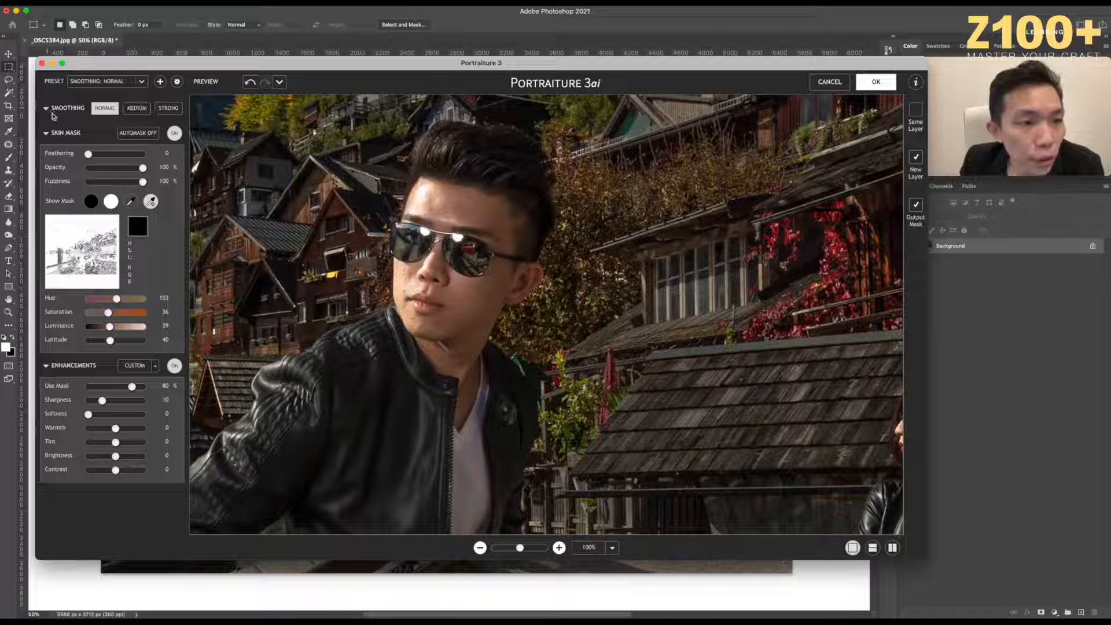
left_click(128, 129)
left_click(131, 143)
left_click(127, 171)
left_click(136, 158)
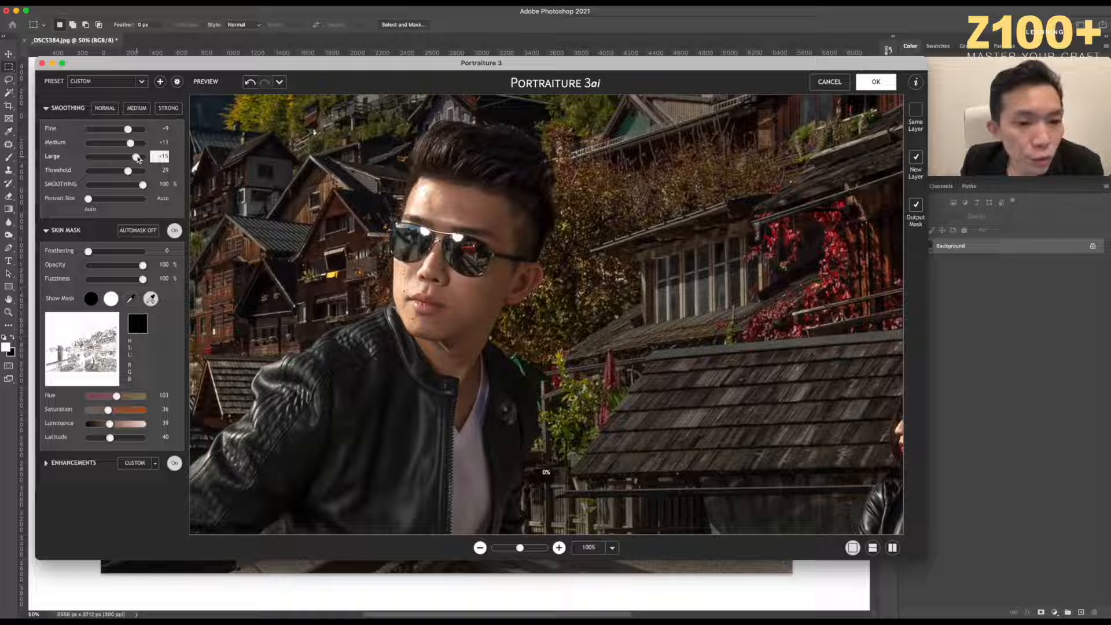
left_click(135, 128)
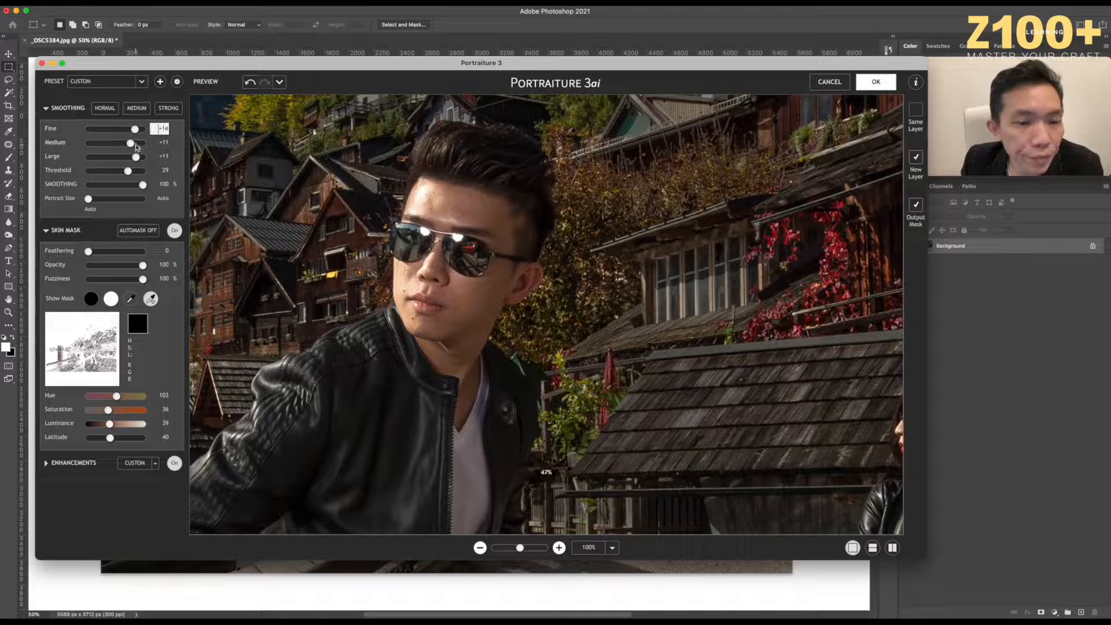
left_click(134, 143)
left_click(134, 171)
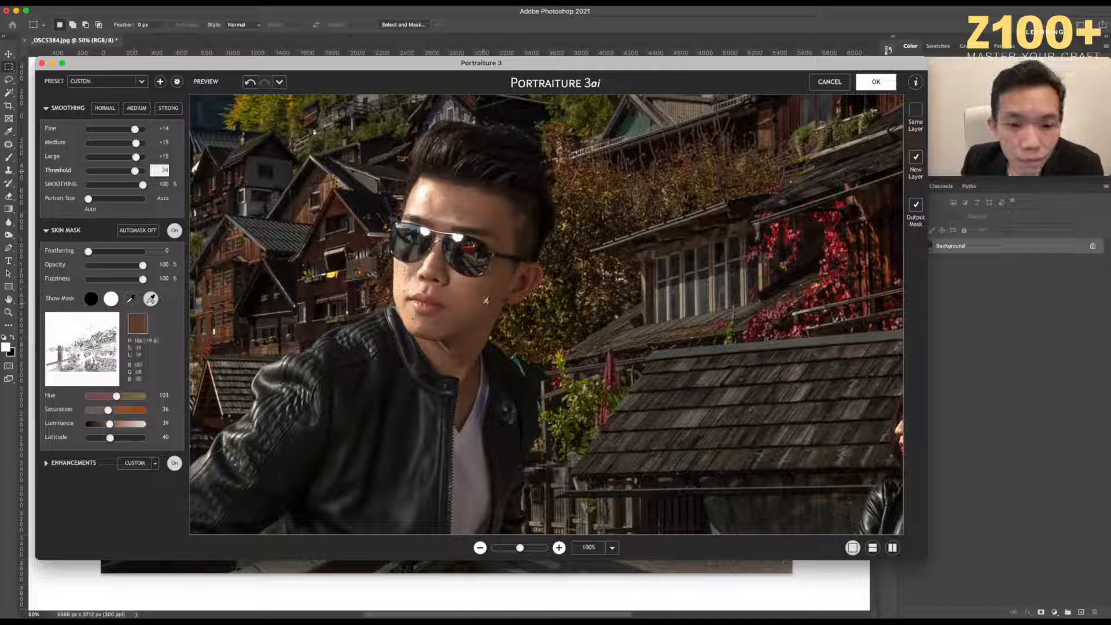
Refine the skin mask with further colour samples from the man's forehead, chin and the cheek beside his nose.
left_click(430, 188)
left_click(461, 220)
left_click(445, 217)
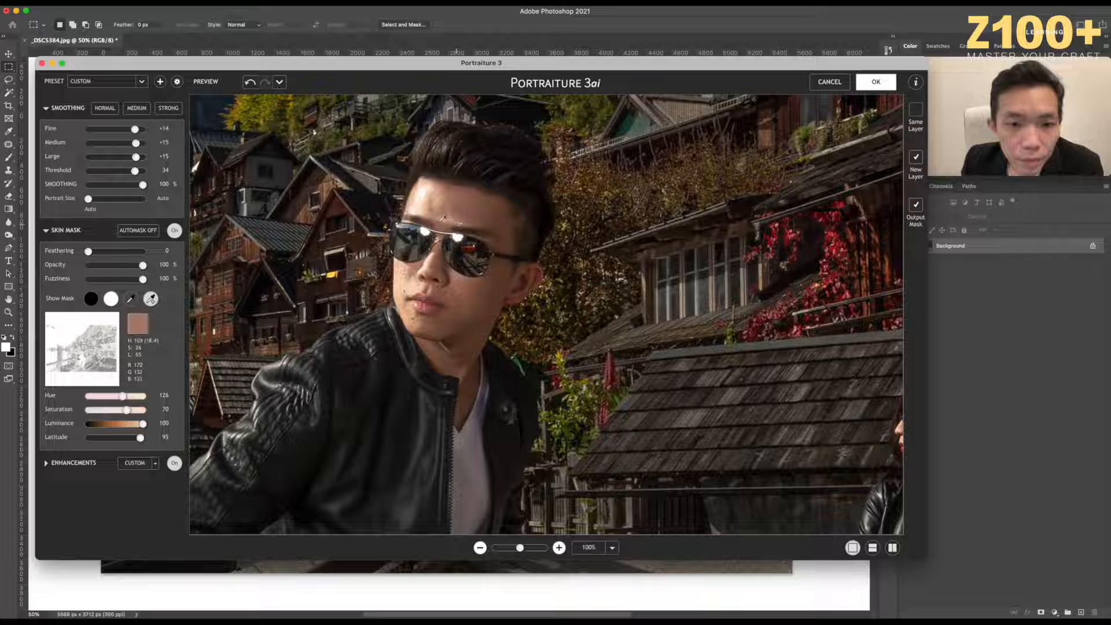
left_click(433, 323)
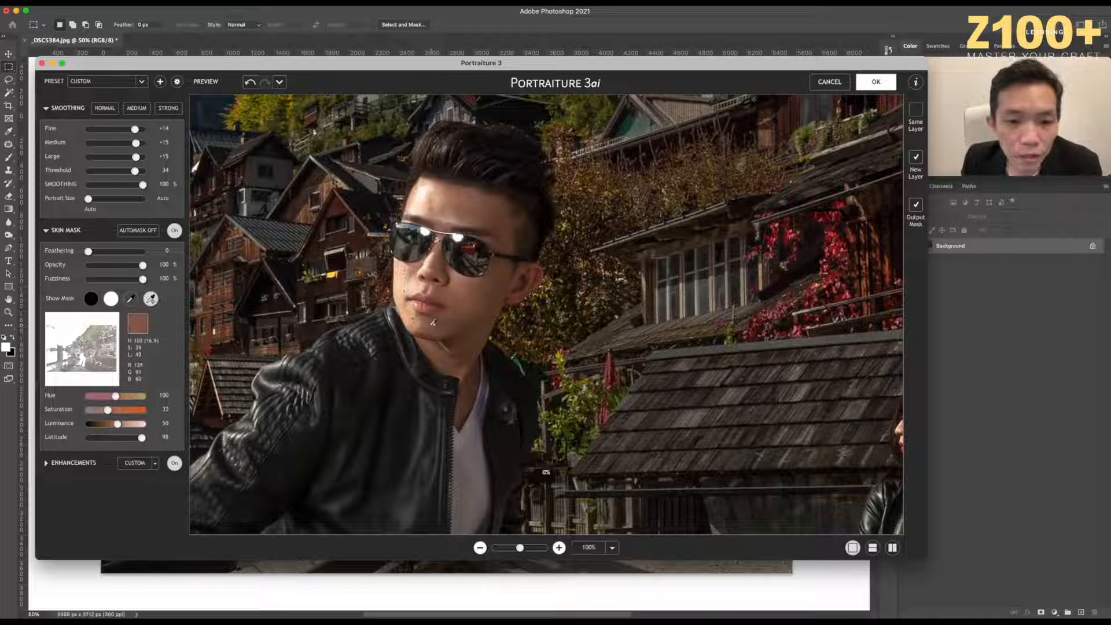
left_click(414, 280)
left_click(413, 283)
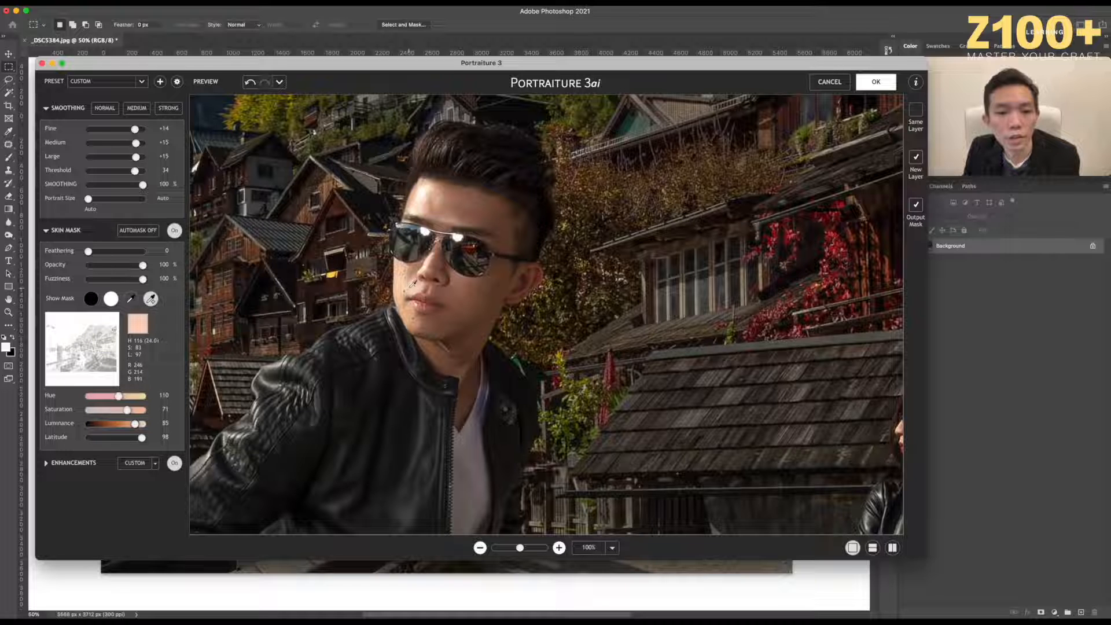
left_click(443, 194)
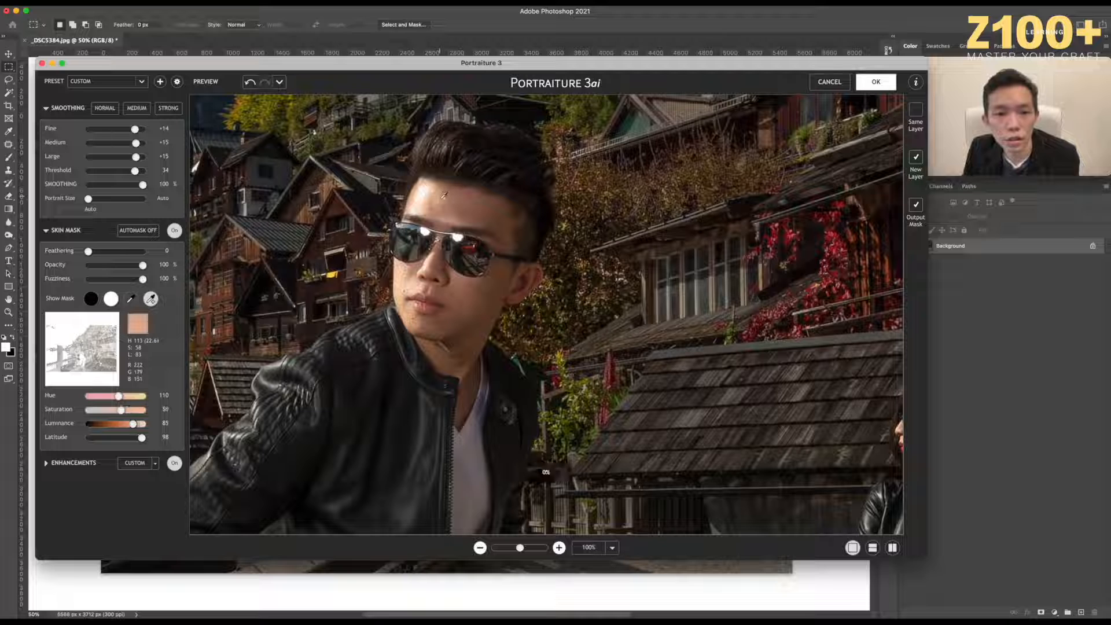
Set Use Mask 70%, Portrait Size 25, Sharpness 5, Brightness -2 and Contrast +2, and apply the skin retouching as a new layer.
left_click(56, 464)
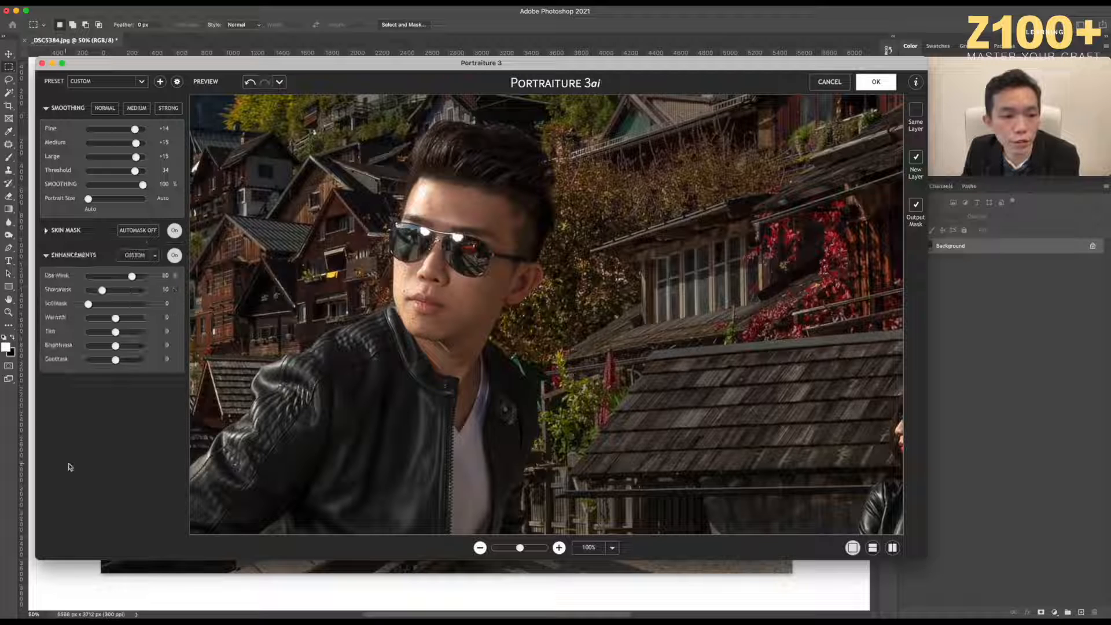
left_click_drag(131, 276, 125, 280)
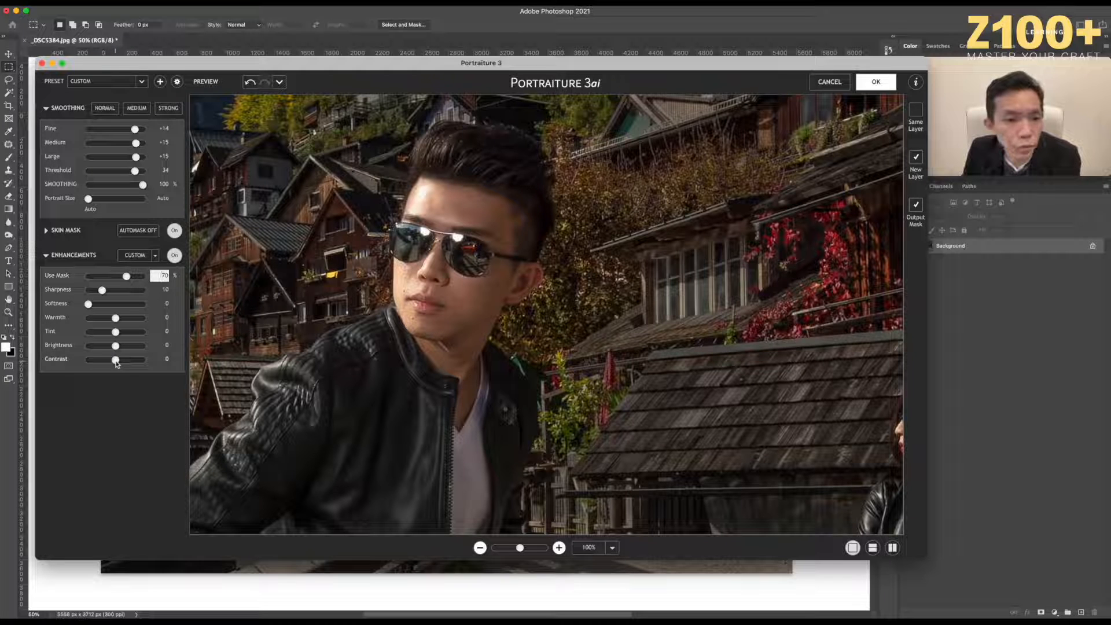
left_click_drag(115, 349, 114, 350)
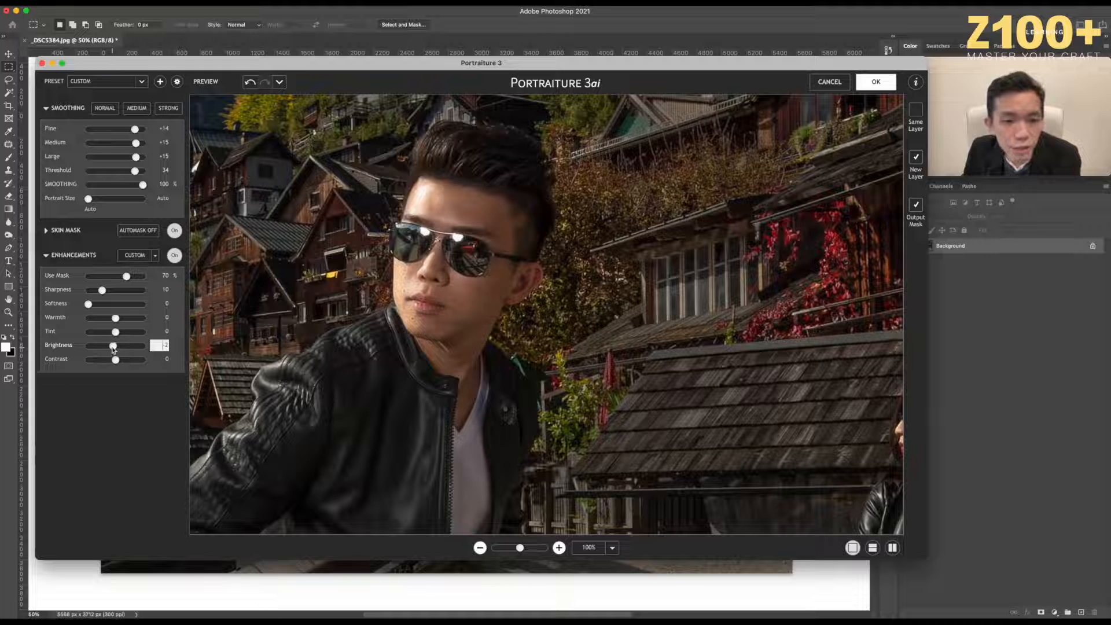
left_click_drag(116, 361, 118, 361)
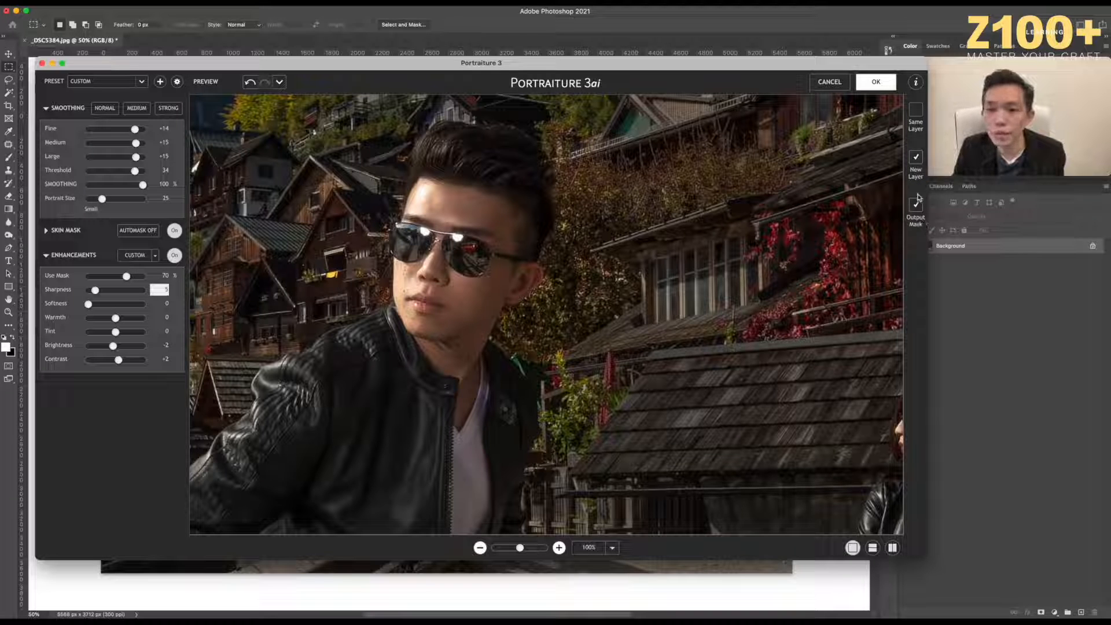
left_click(875, 83)
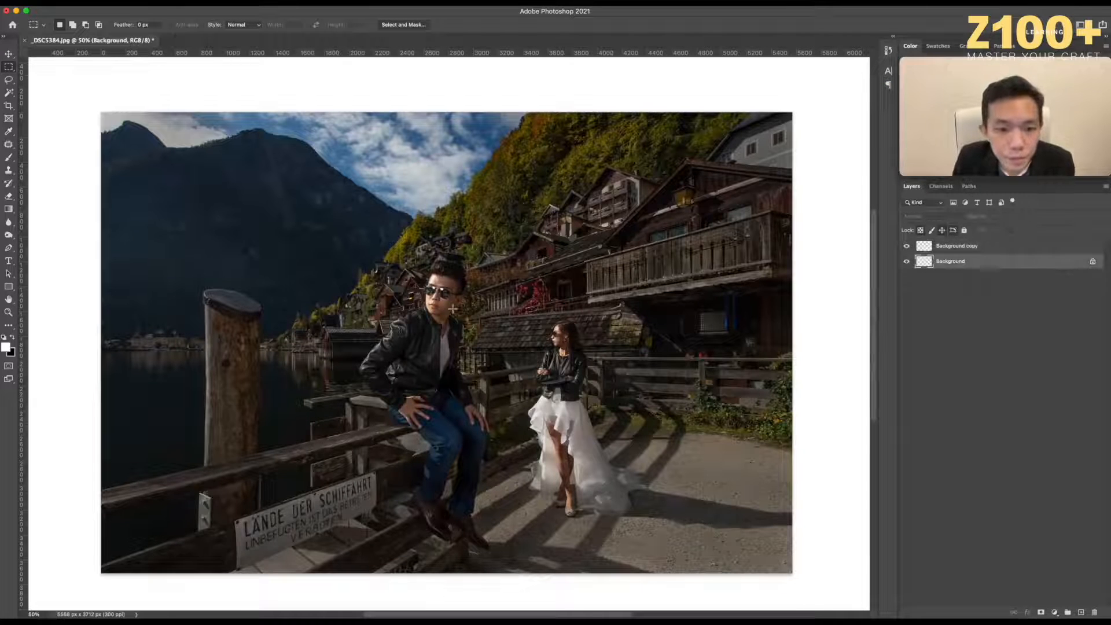
key("super+1")
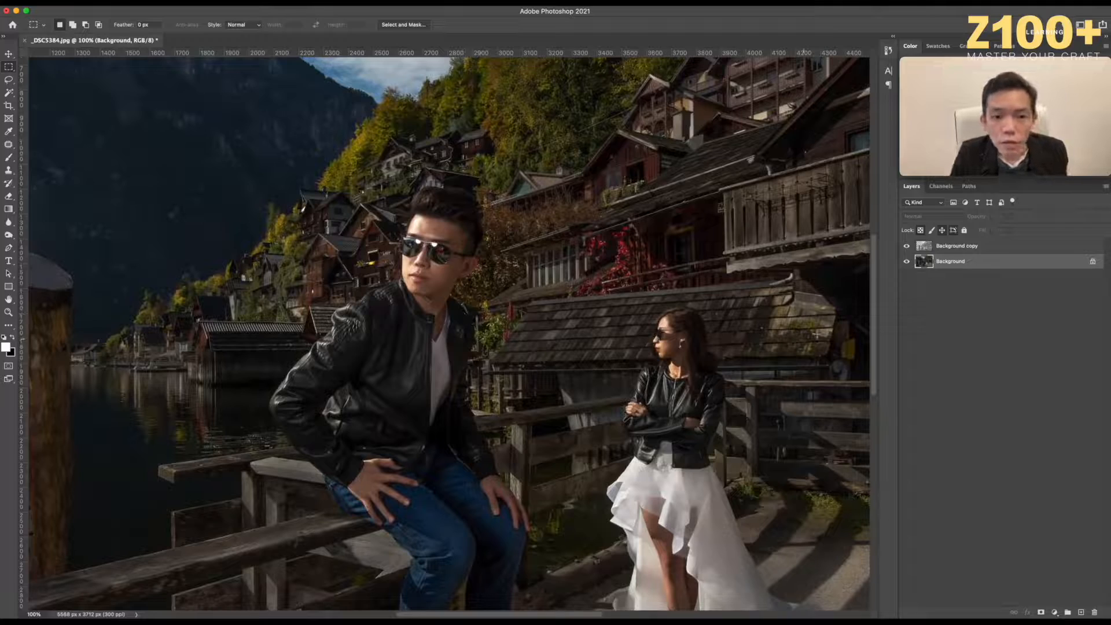
Compare the photo with the Background layer and the skin-smoothed Background copy each hidden and shown.
left_click(906, 261)
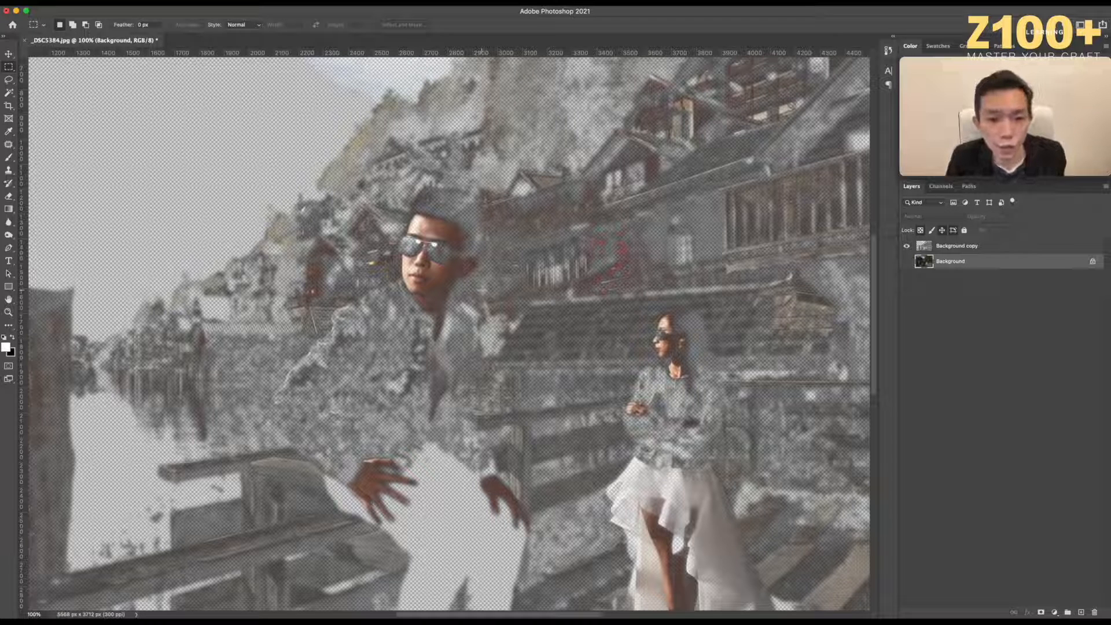
left_click(907, 261)
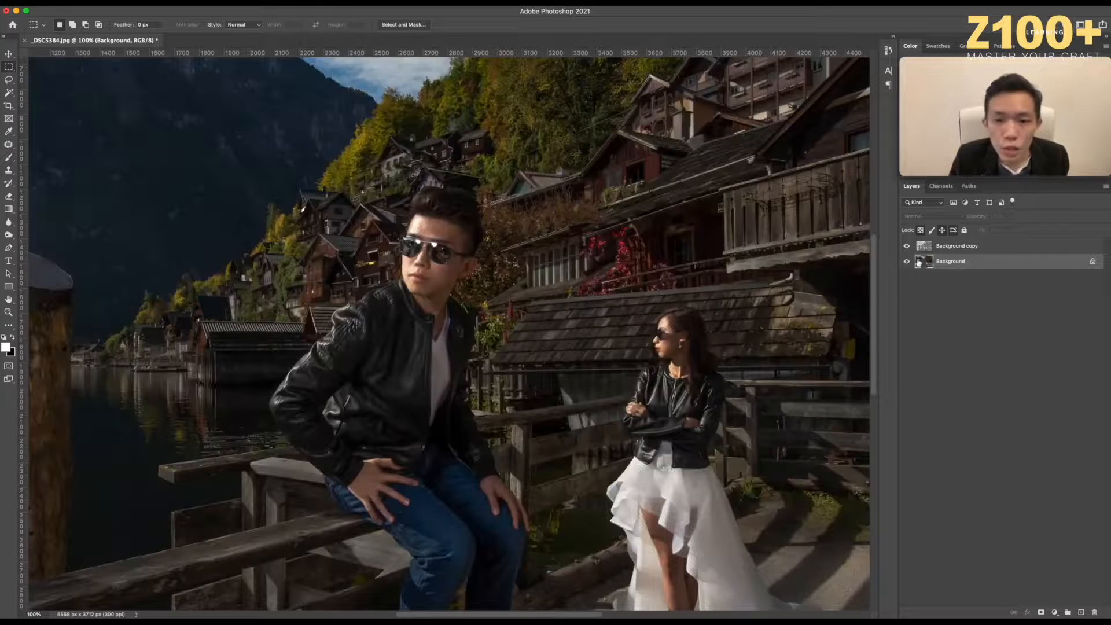
left_click(907, 248)
left_click(907, 248)
left_click(906, 248)
left_click(906, 247)
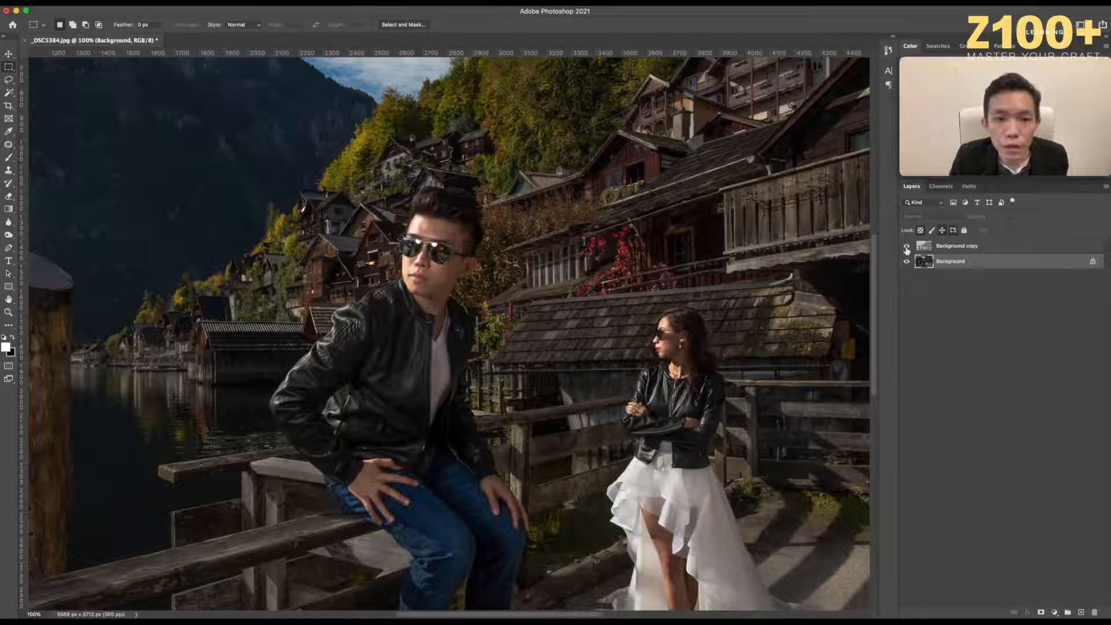
Add a black layer mask to the Background copy layer so that its skin smoothing is hidden.
left_click(930, 253)
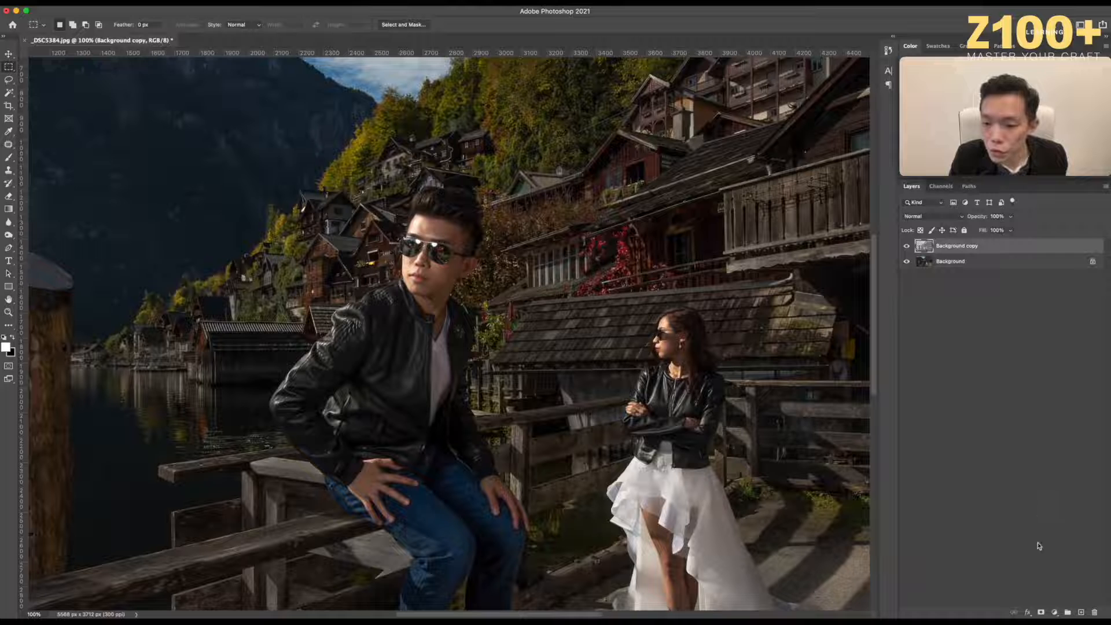
left_click(1041, 612, "alt")
scroll(356, 312, "up", 5)
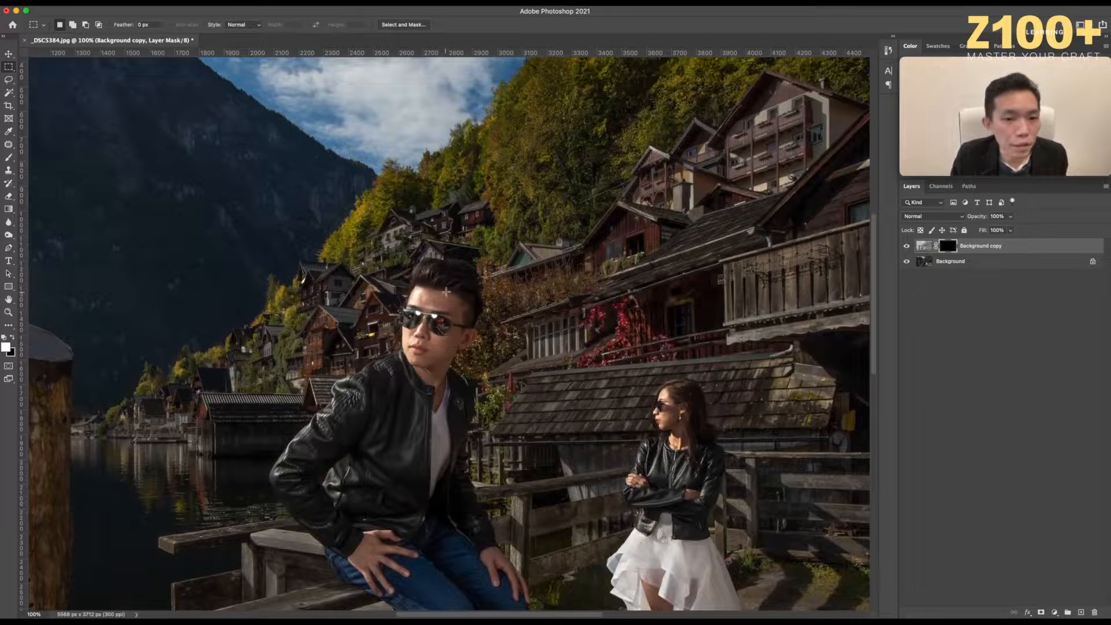
left_click_drag(465, 311, 464, 265)
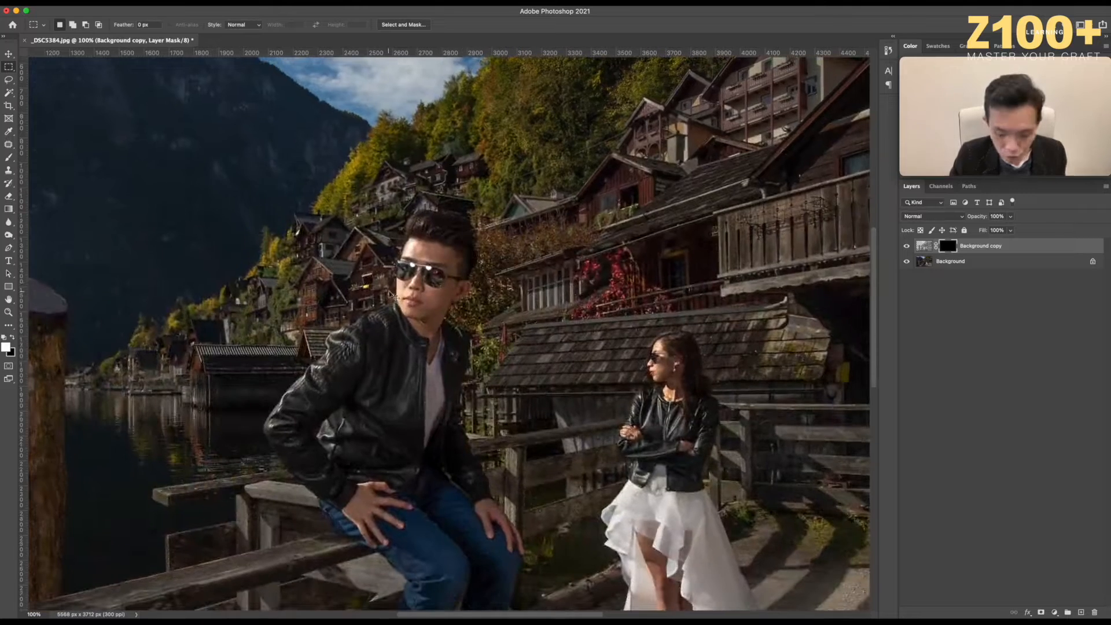
key("super+equal")
With the Eraser at 48% opacity, reveal the skin smoothing on the man's face through the Background copy mask.
left_click(10, 197)
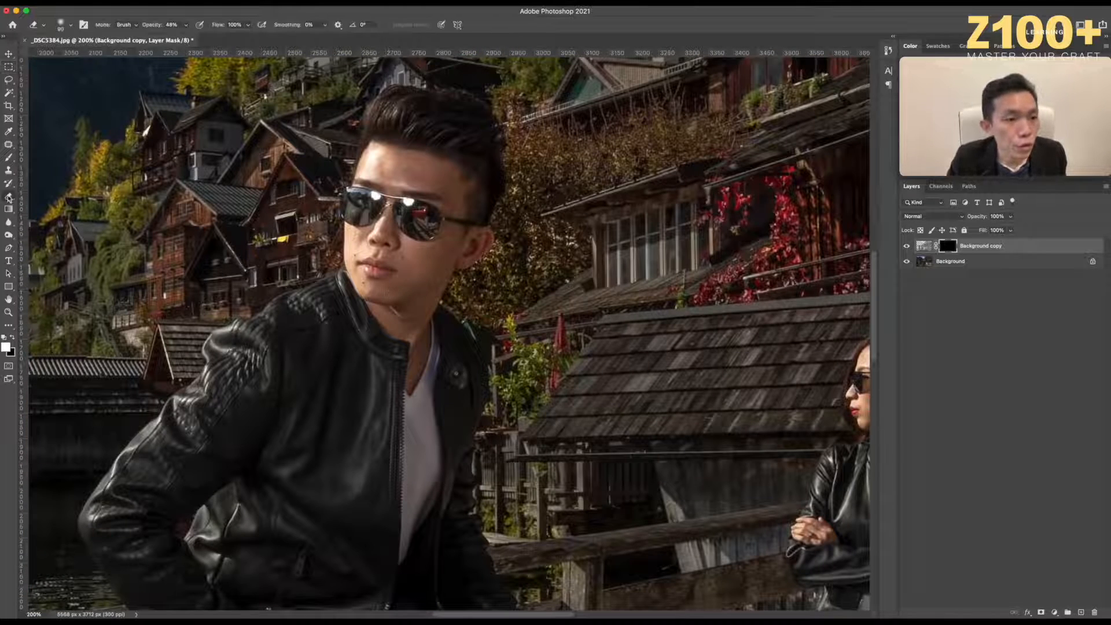
key("x")
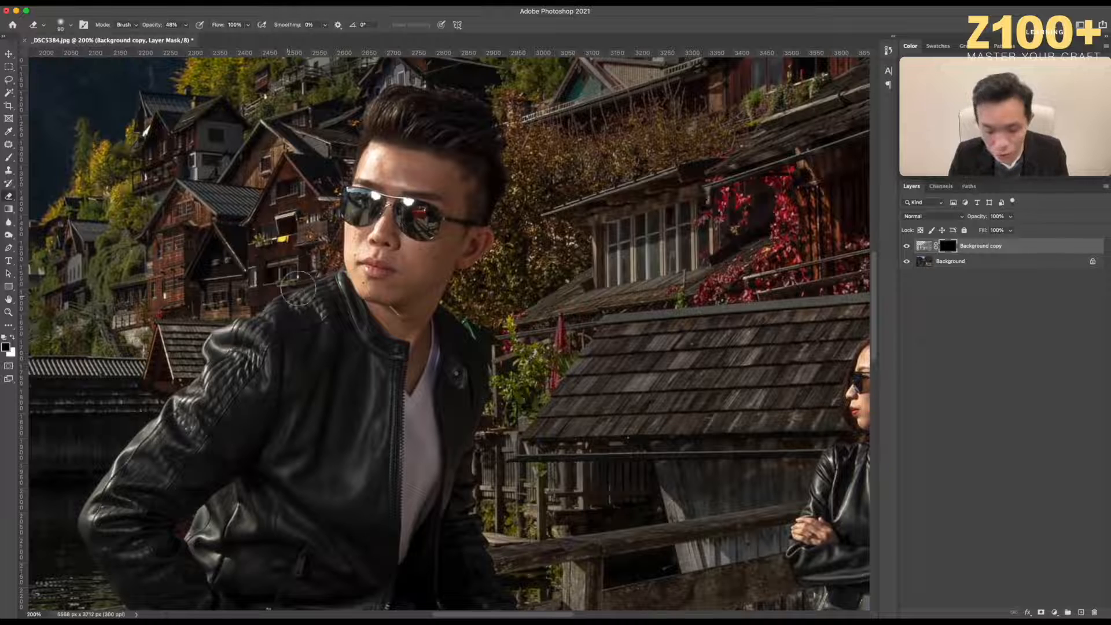
key("bracketleft")
key("bracketleft")
key("bracketleft")
key("bracketleft")
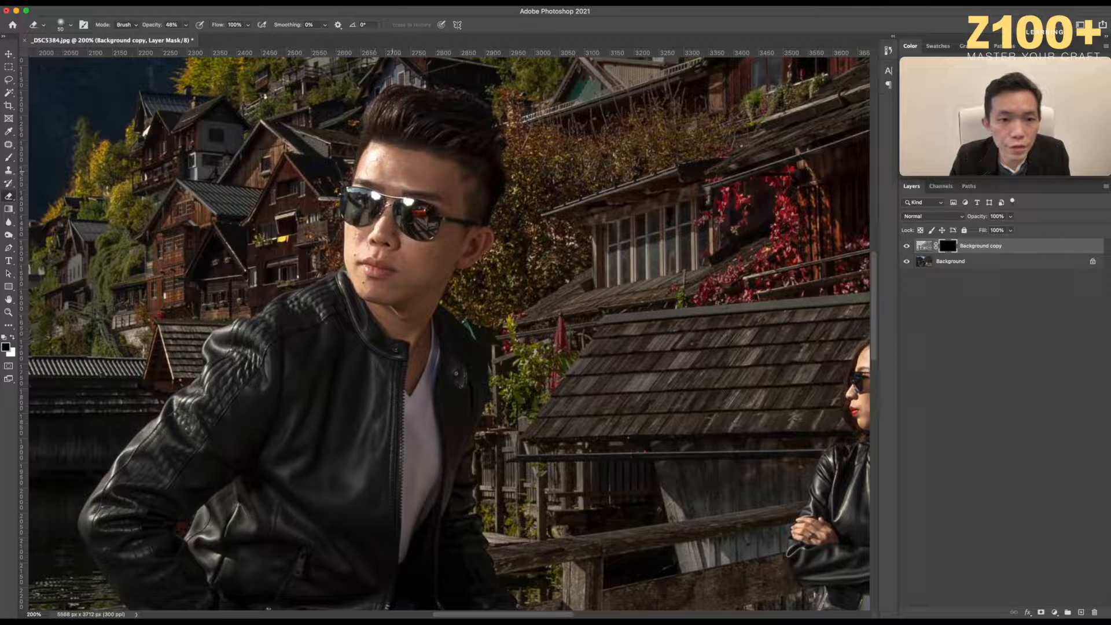
key("bracketright")
key("bracketright")
key("bracketright")
mouse_move(365, 238)
left_mouse_down()
mouse_move(394, 290)
mouse_move(379, 295)
mouse_move(408, 263)
mouse_move(398, 248)
mouse_move(417, 249)
mouse_move(366, 243)
mouse_move(385, 215)
mouse_move(392, 156)
mouse_move(468, 196)
mouse_move(390, 319)
mouse_move(415, 317)
mouse_move(411, 375)
mouse_move(397, 287)
left_mouse_up()
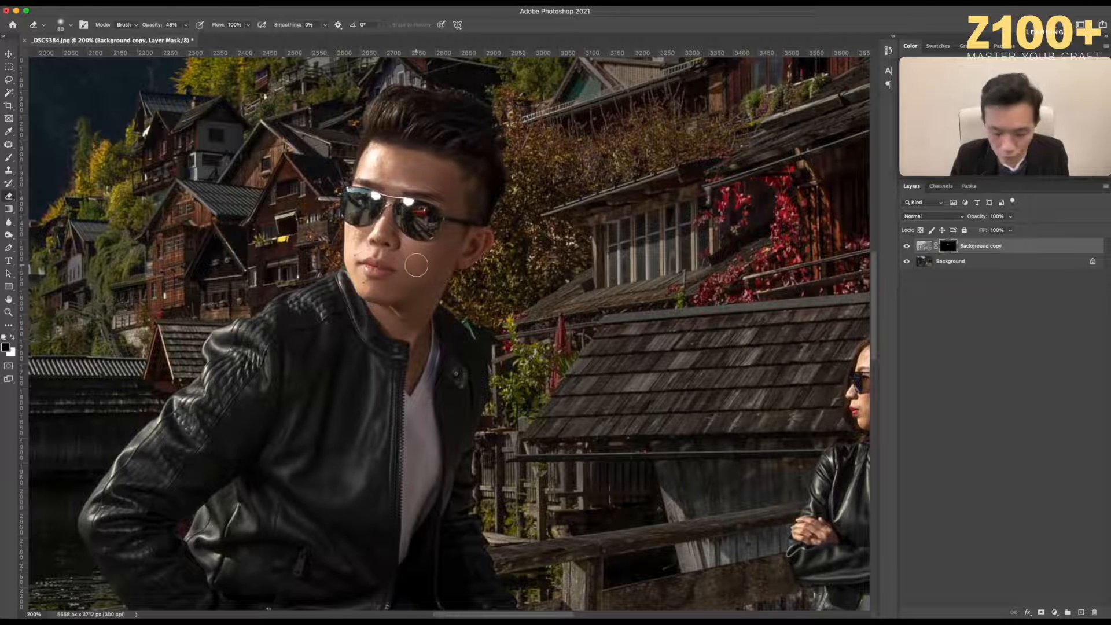
With the red mask overlay shown, reveal the smoothing on the rest of the man's face and neck and on the woman's face and neck.
key("backslash")
key("bracketright")
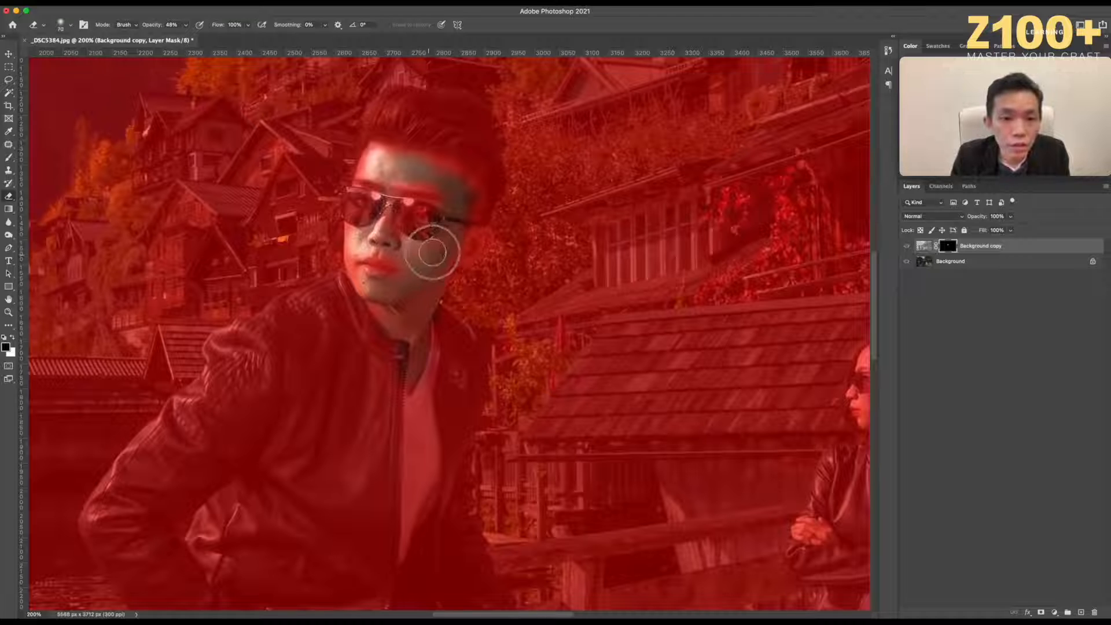
mouse_move(420, 258)
left_mouse_down()
mouse_move(369, 241)
mouse_move(446, 188)
mouse_move(454, 203)
mouse_move(419, 272)
mouse_move(416, 221)
mouse_move(392, 205)
mouse_move(365, 208)
mouse_move(443, 232)
mouse_move(411, 252)
mouse_move(441, 224)
mouse_move(440, 184)
mouse_move(410, 253)
mouse_move(447, 186)
mouse_move(442, 255)
mouse_move(390, 332)
mouse_move(398, 307)
mouse_move(417, 371)
left_mouse_up()
scroll(605, 452, "right", 10)
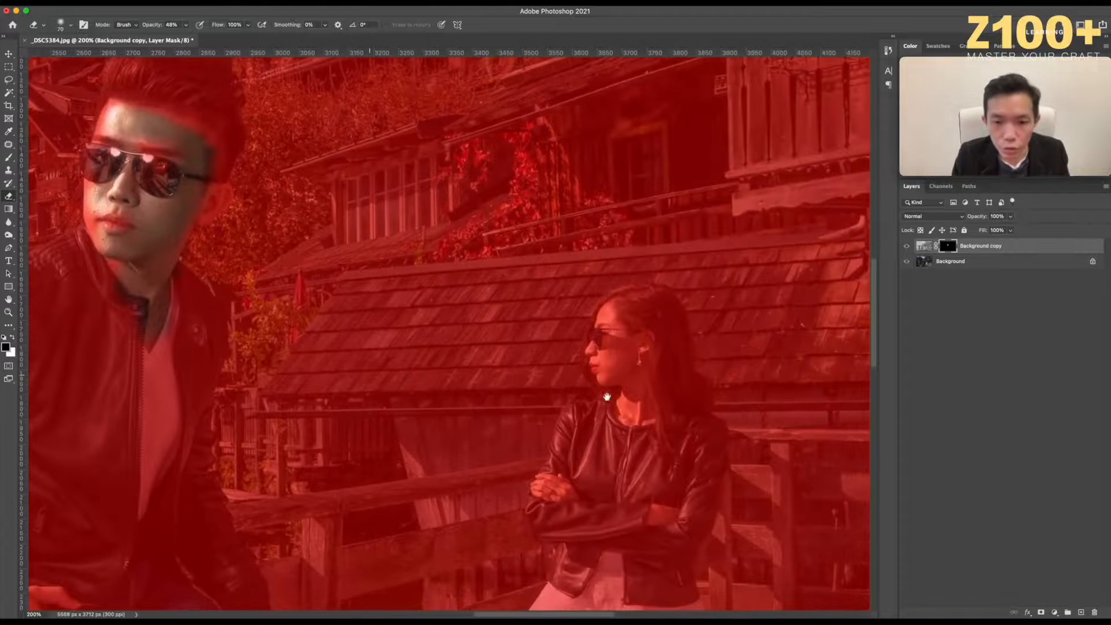
mouse_move(607, 371)
left_mouse_down()
mouse_move(618, 324)
mouse_move(608, 359)
mouse_move(622, 350)
mouse_move(607, 367)
mouse_move(637, 417)
mouse_move(628, 347)
mouse_move(617, 370)
mouse_move(597, 355)
mouse_move(599, 337)
mouse_move(623, 371)
mouse_move(622, 335)
mouse_move(637, 375)
left_mouse_up()
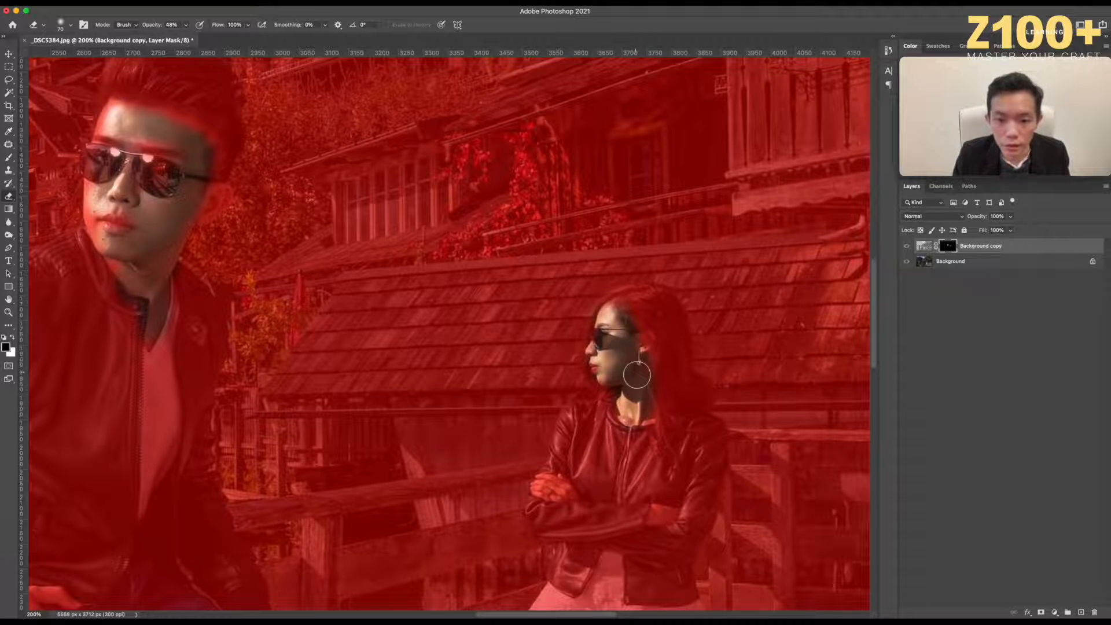
Hide the mask overlay and merge the Background copy layer with the Background.
key("super+minus")
key("super+minus")
key("super+minus")
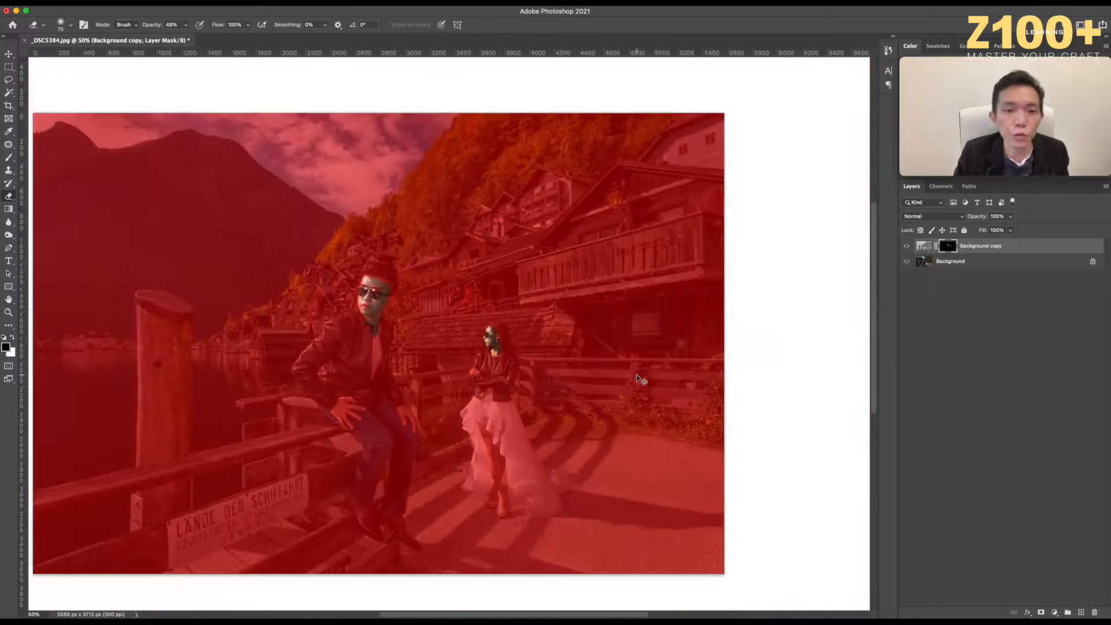
key("backslash")
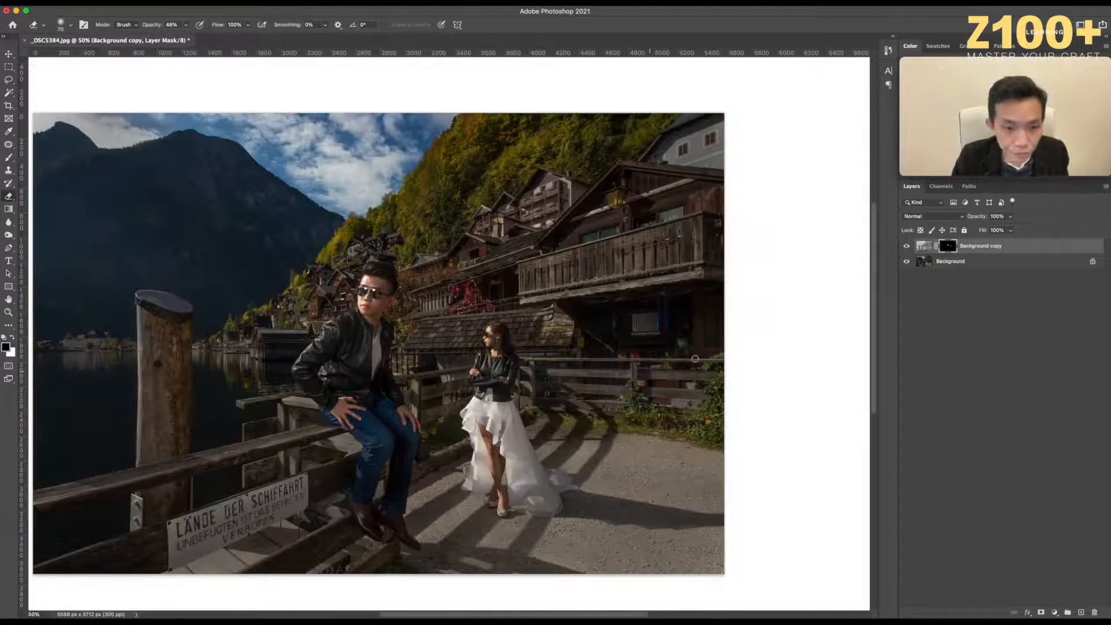
left_click(952, 263)
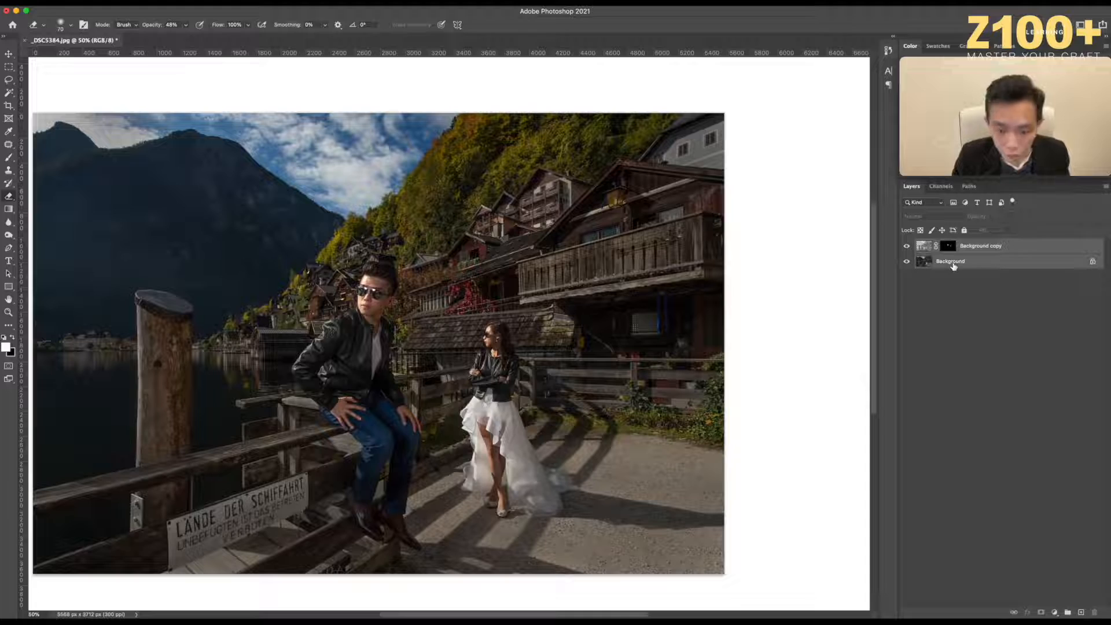
key("super+e")
Examine the man's face up close for remaining bright highlights on the skin.
key("super+plus")
key("super+plus")
key("super+plus")
key("super+plus")
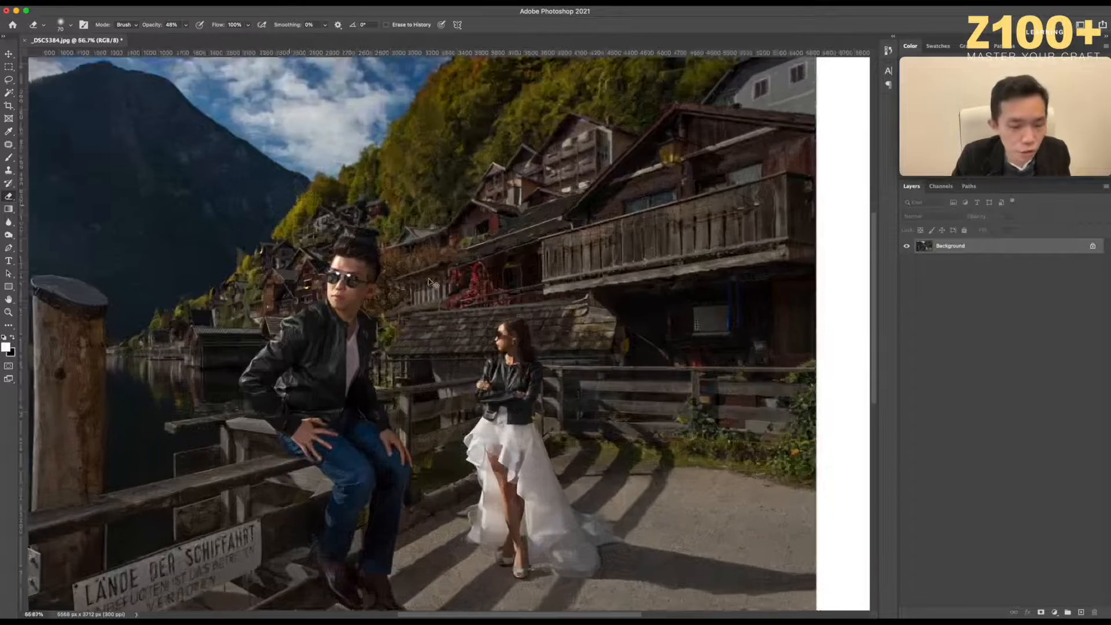
left_click_drag(279, 263, 584, 404)
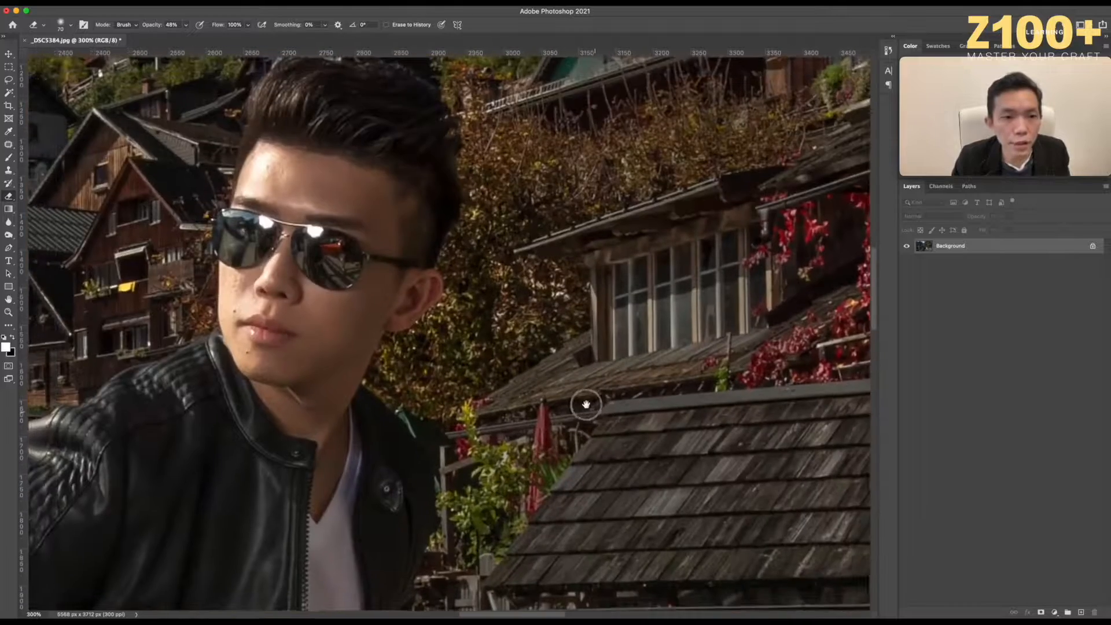
left_click_drag(332, 286, 332, 328)
left_click(8, 55)
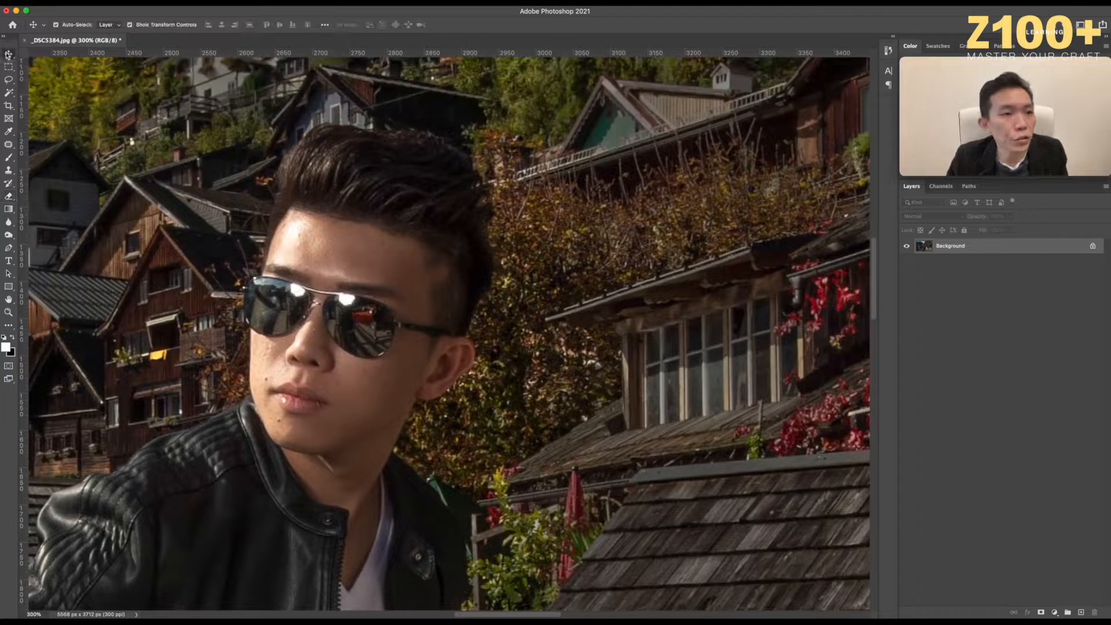
left_click_drag(325, 250, 372, 168)
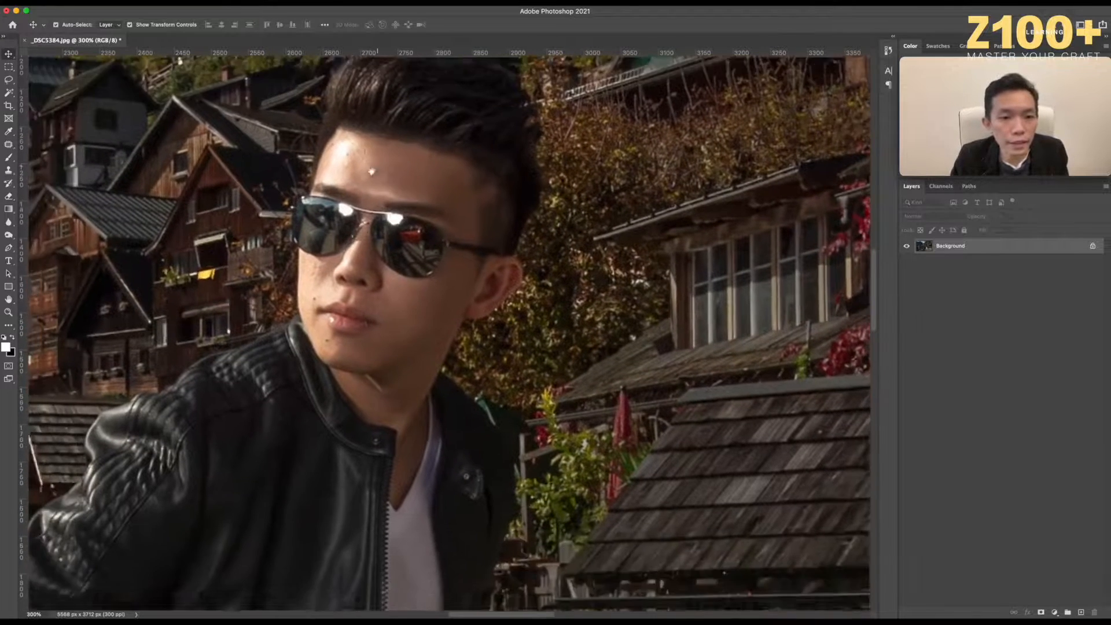
key("super+minus")
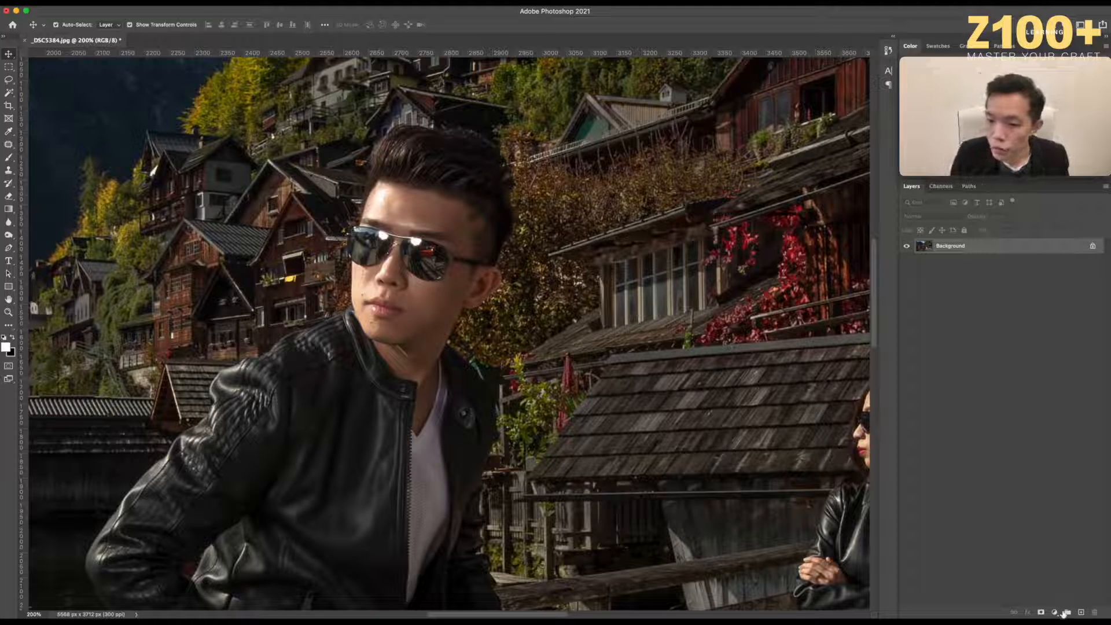
Add a Selective Color adjustment layer and target the Whites using the Absolute method.
left_click(1055, 612)
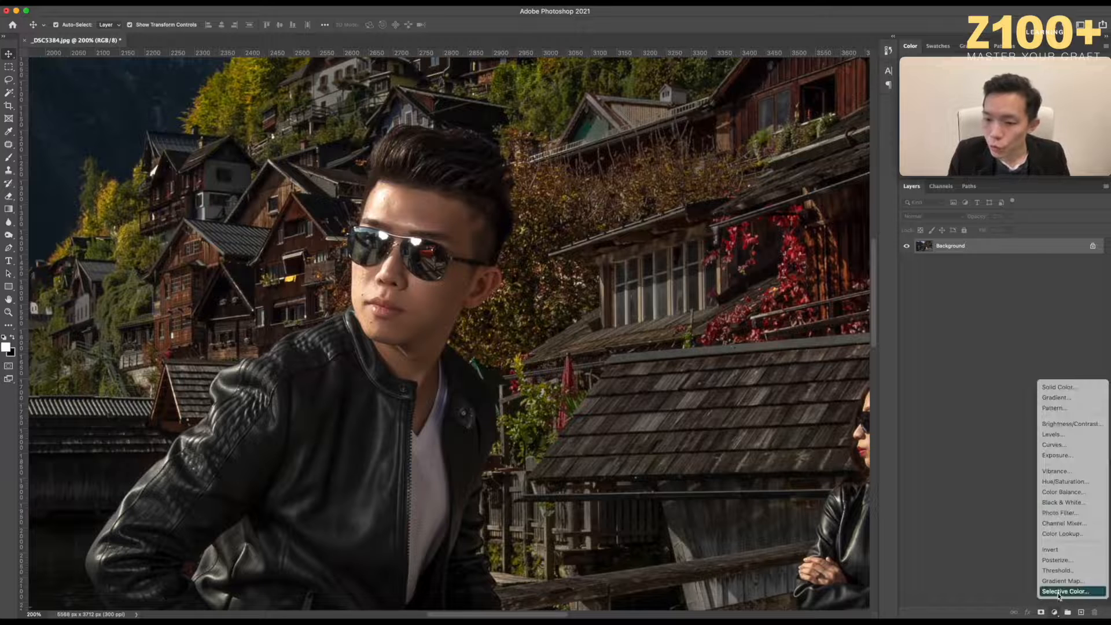
left_click(1059, 592)
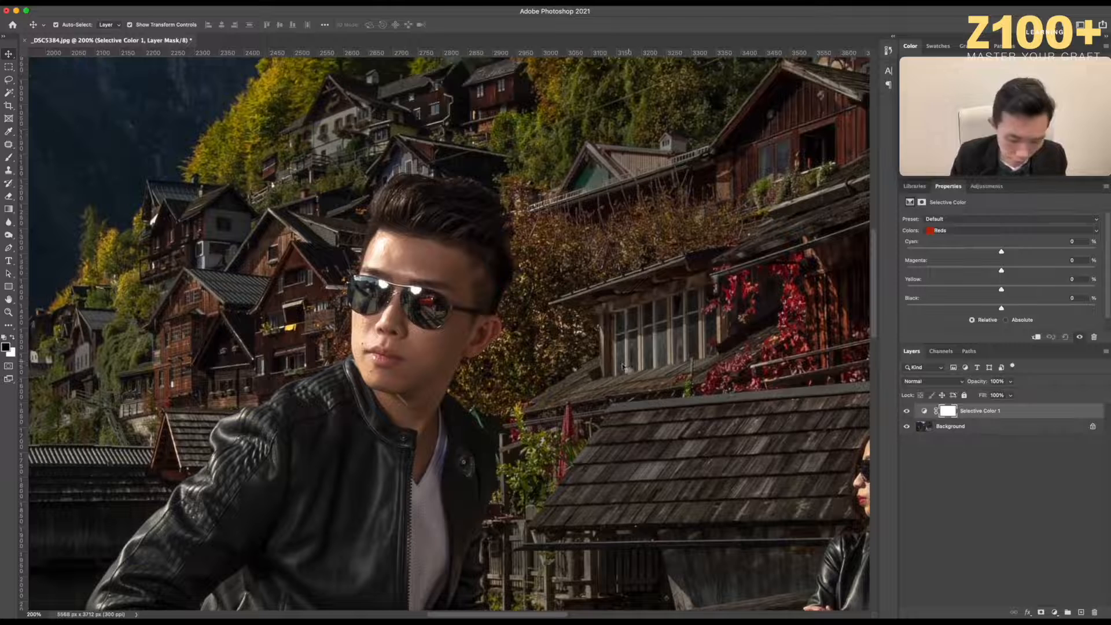
left_click_drag(629, 317, 818, 318)
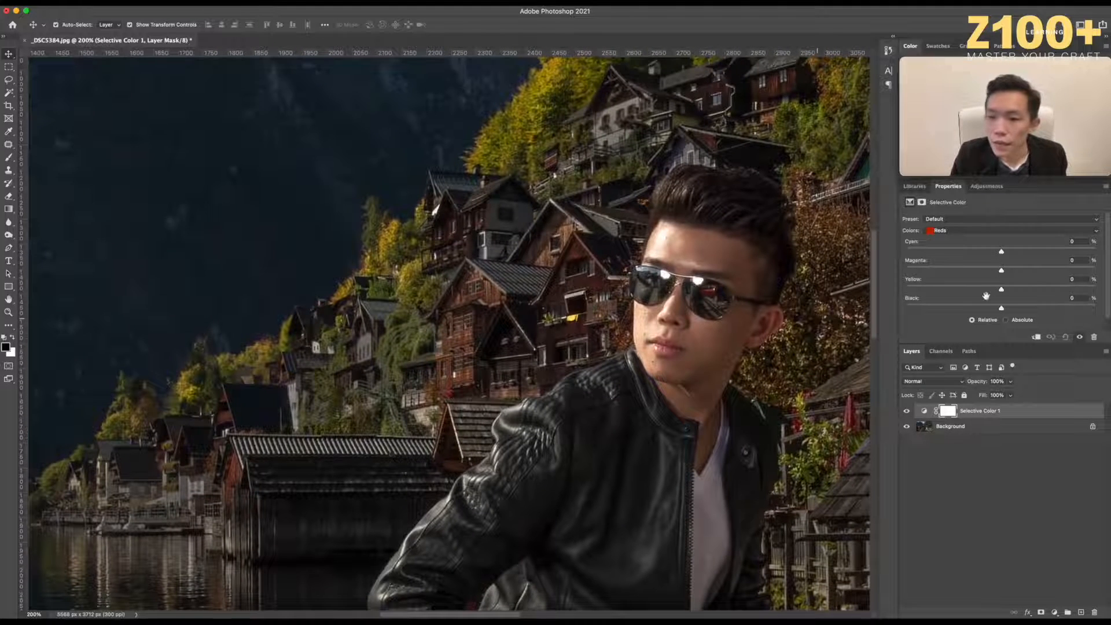
left_click(961, 231)
left_click(952, 277)
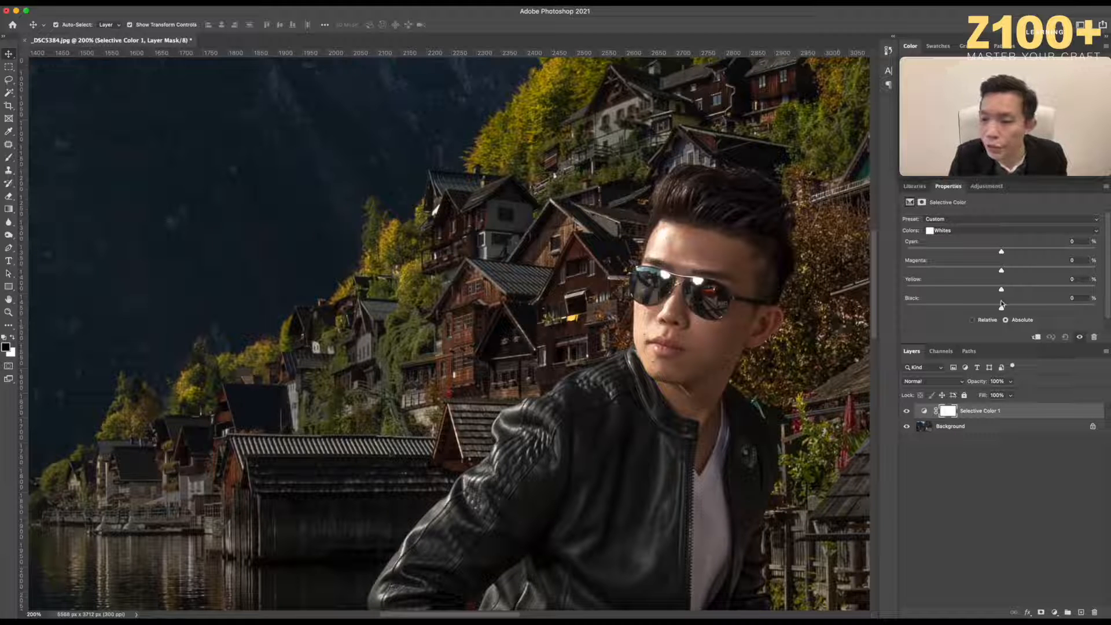
Tone down the highlights by setting the Whites to Cyan -7, Yellow +6 and Black +21.
left_click_drag(1001, 308, 1106, 314)
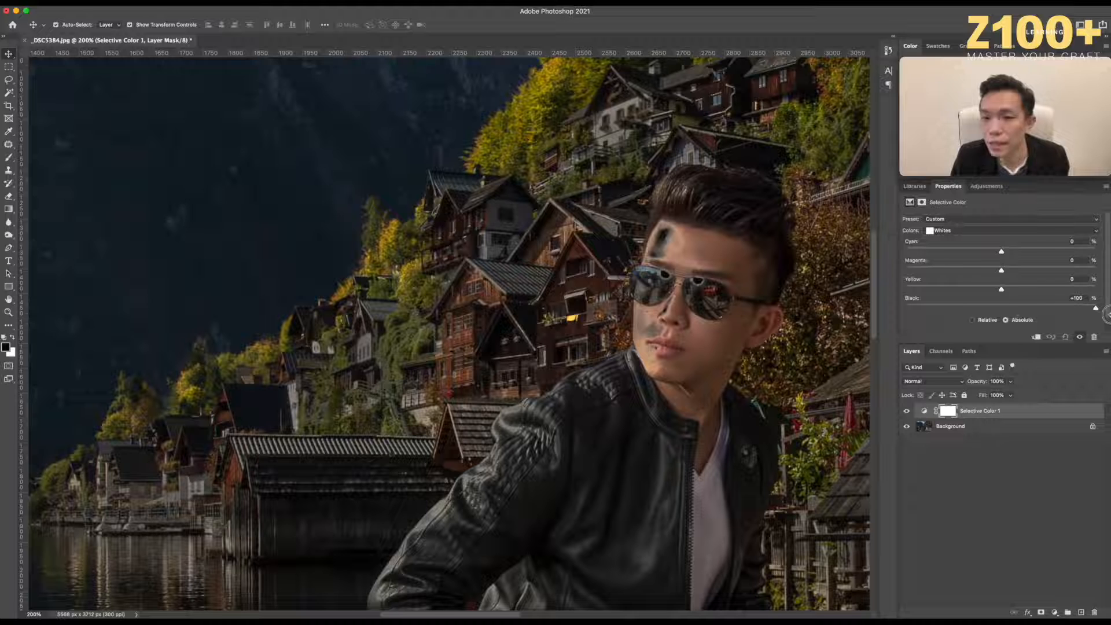
left_click_drag(1106, 314, 1020, 310)
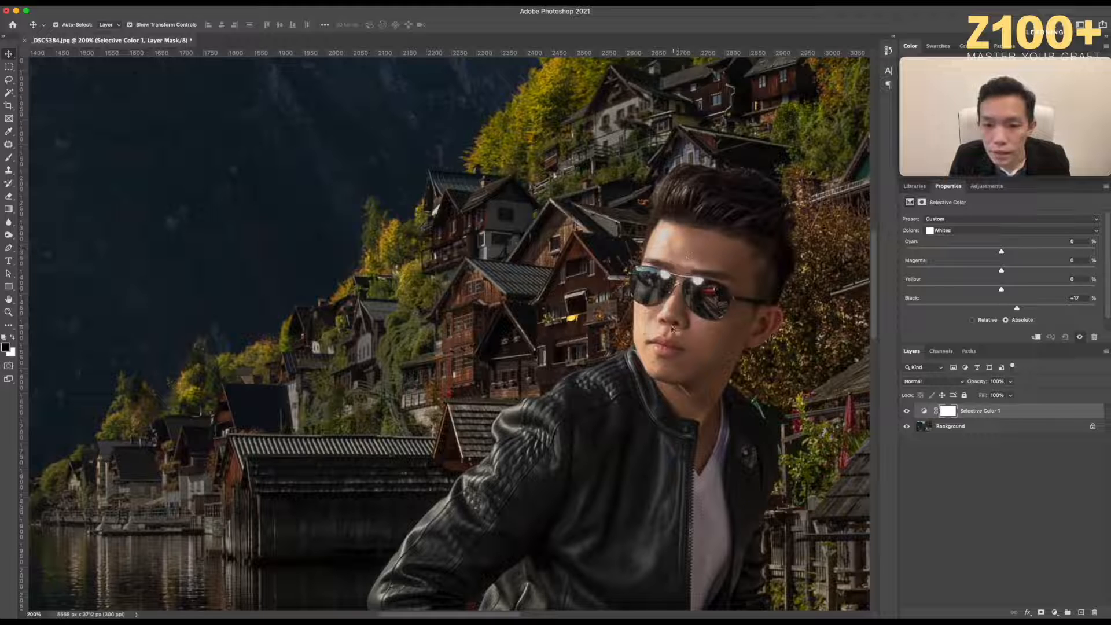
left_click_drag(1020, 311, 1012, 308)
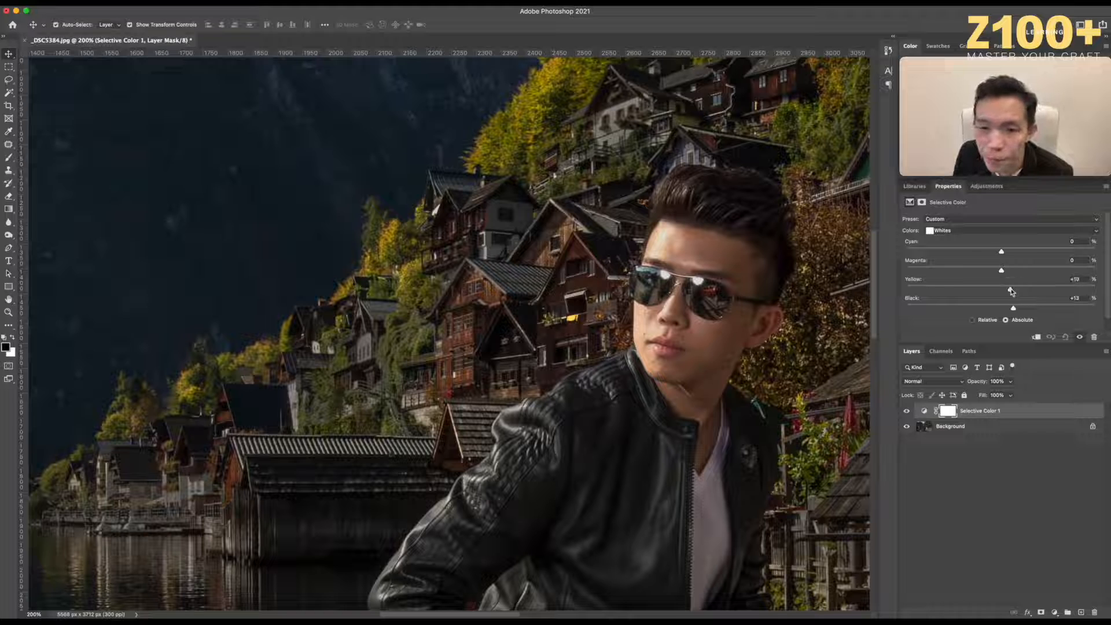
left_click_drag(1010, 291, 1007, 291)
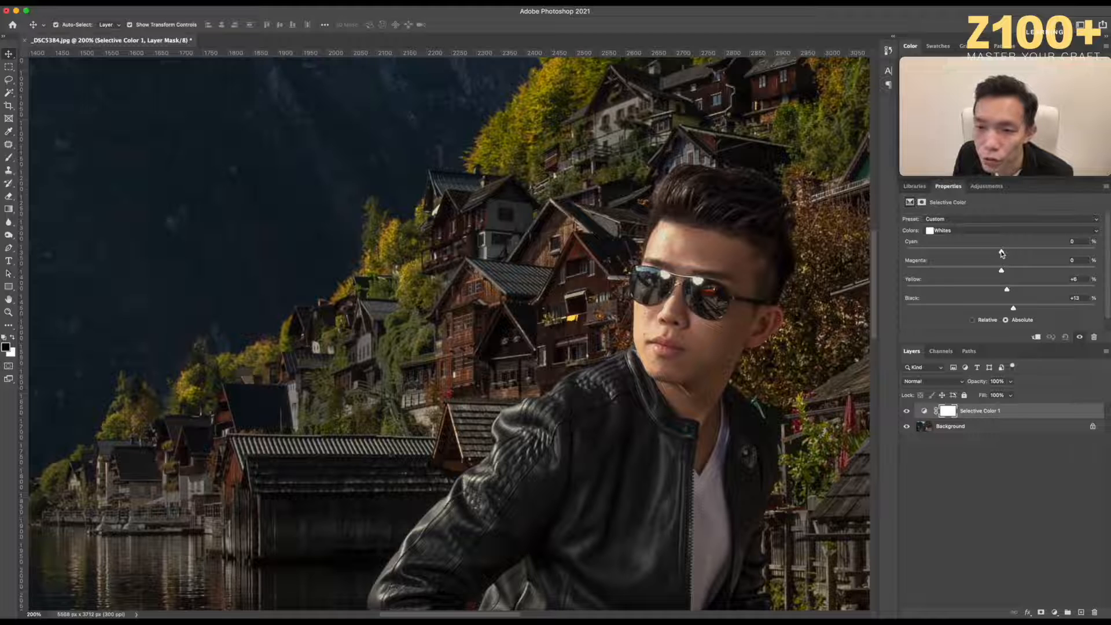
left_click_drag(1001, 253, 993, 254)
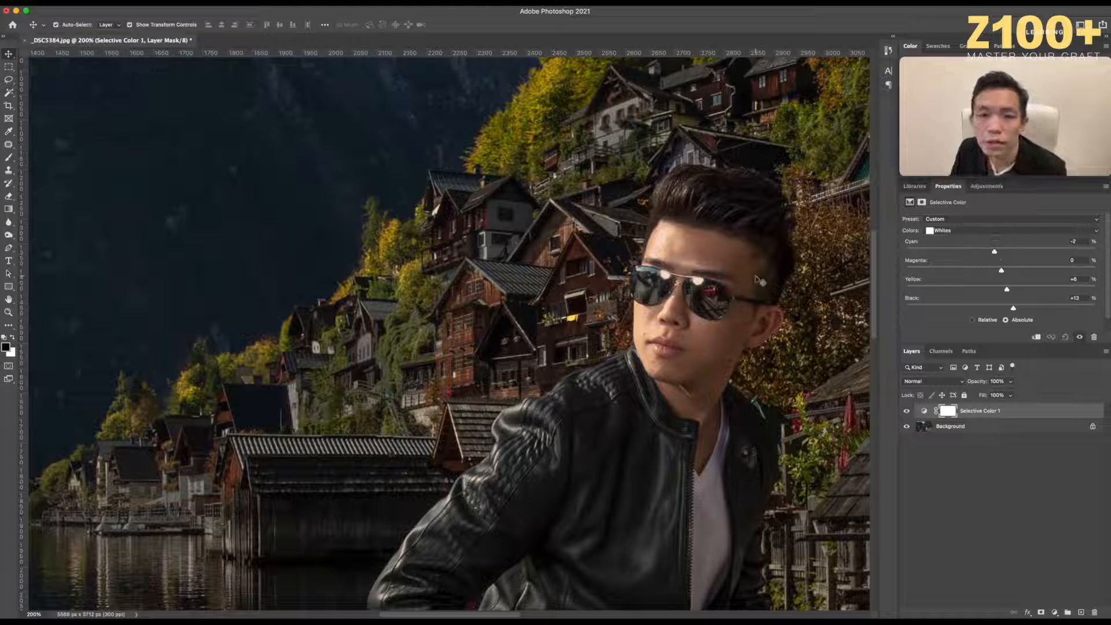
left_click_drag(1014, 309, 1022, 310)
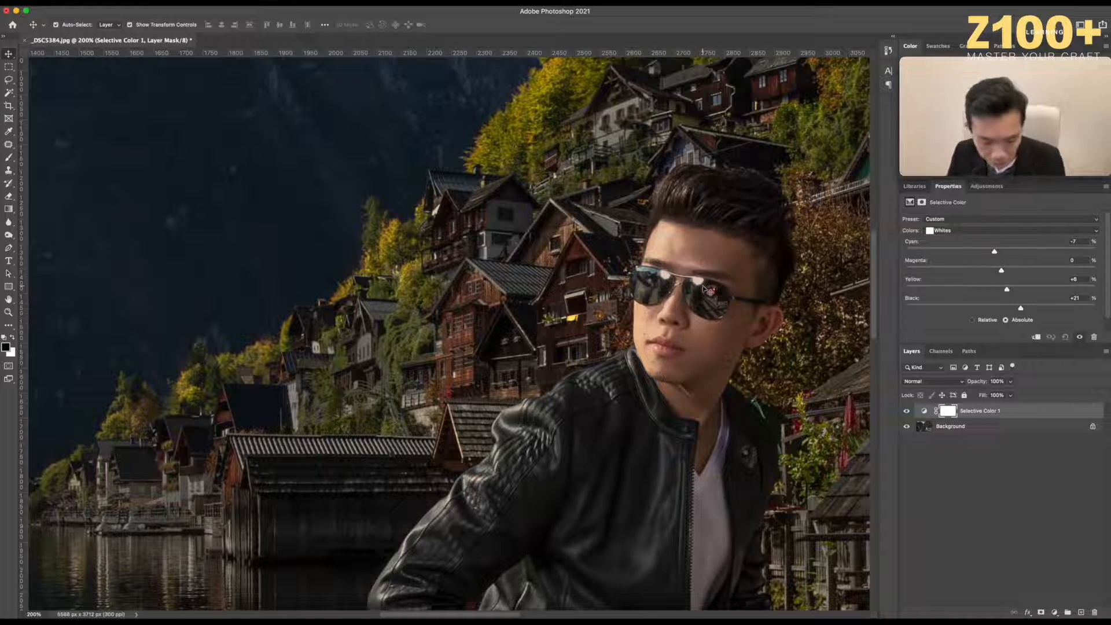
Compare the man's face with the Selective Color adjustment hidden and shown.
key("super+plus")
left_click_drag(809, 244, 660, 259)
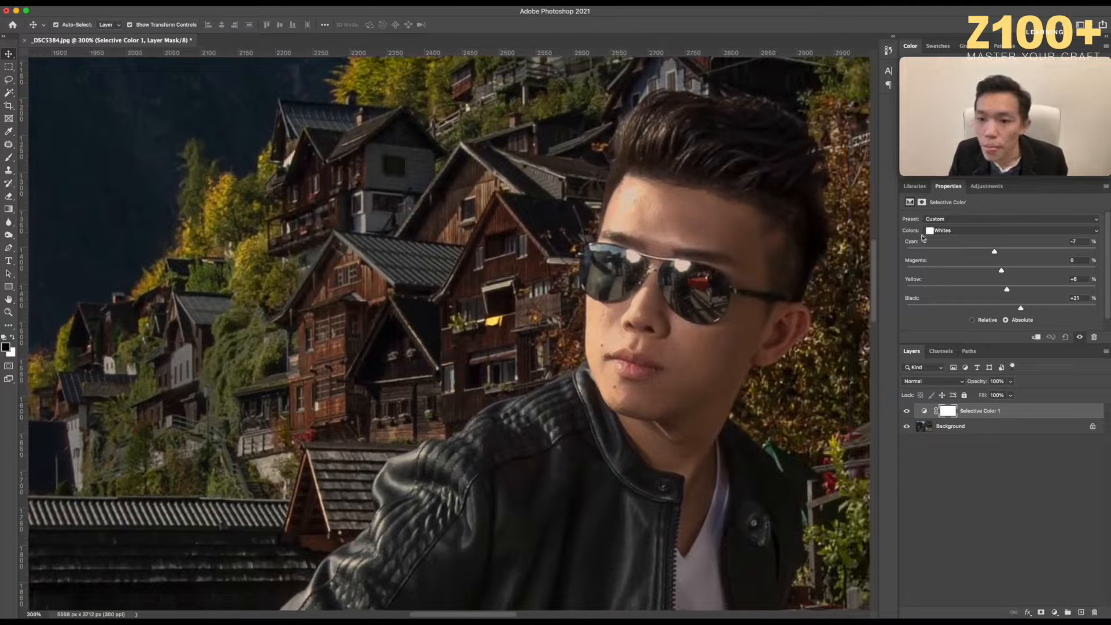
left_click(907, 411)
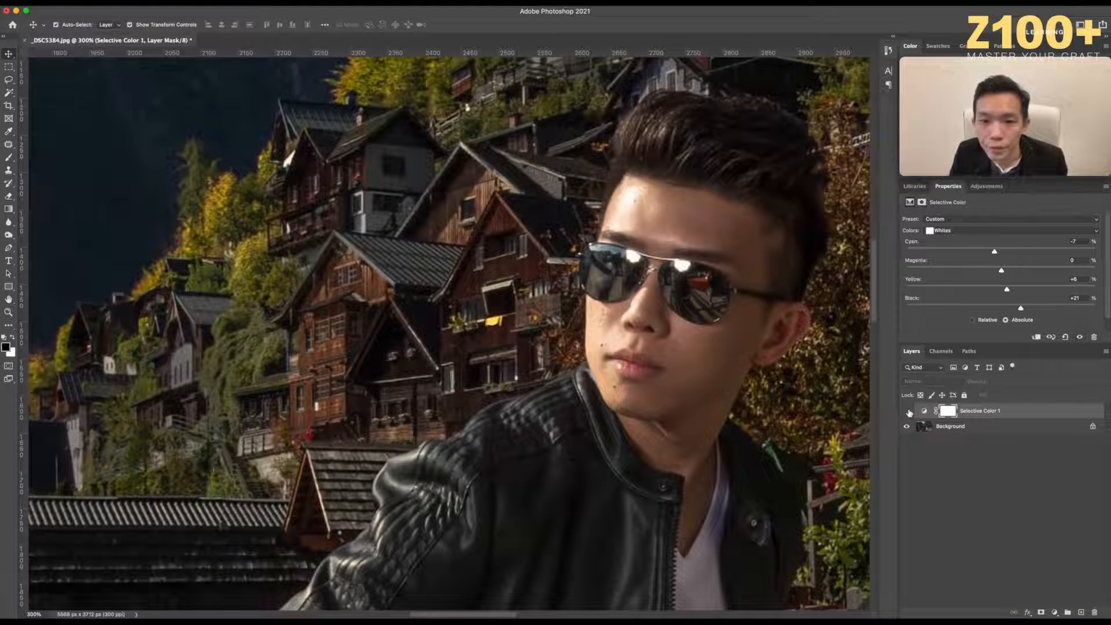
left_click(908, 412)
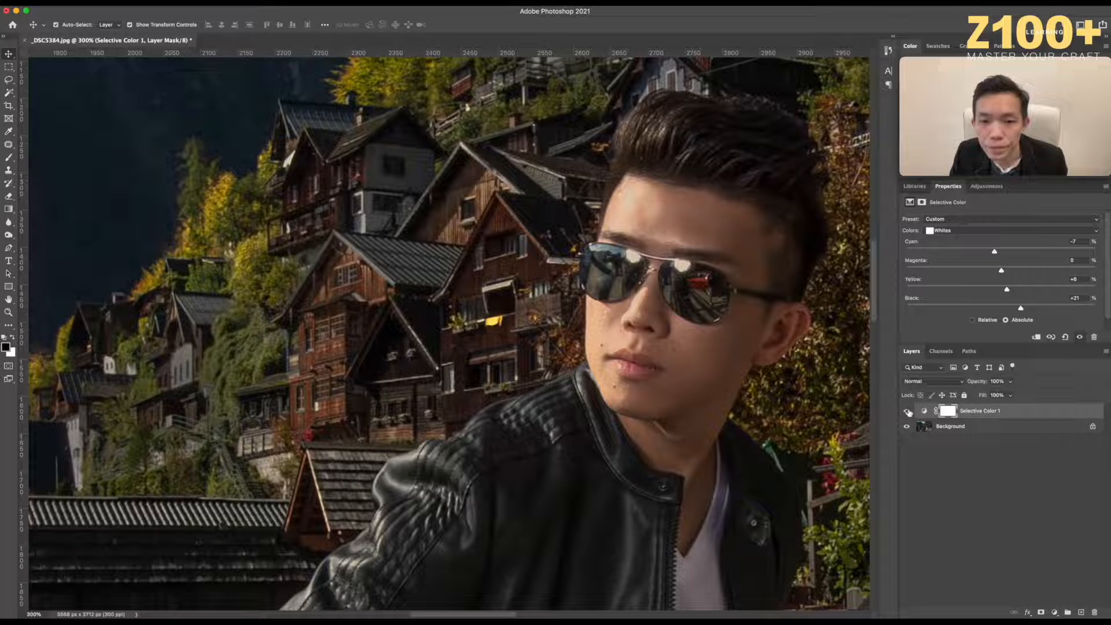
Set the Whites' Yellow to +4 and compare the man's face with the Selective Color adjustment hidden and shown.
left_click(1006, 290)
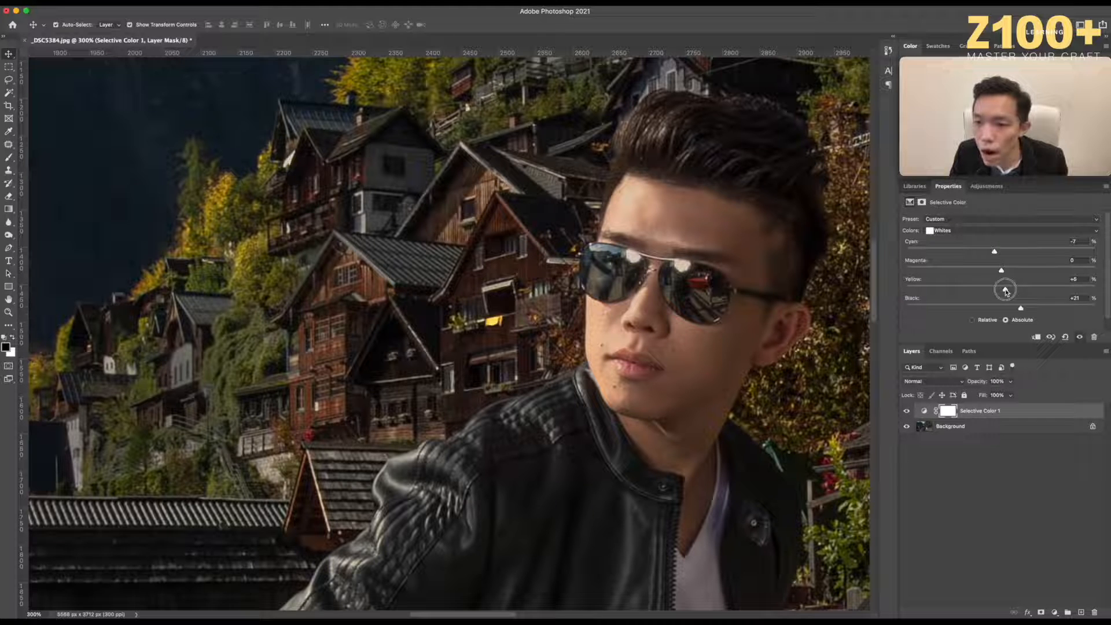
left_click(909, 412)
left_click(908, 412)
left_click(908, 412)
left_click(908, 412)
left_click(908, 412)
left_click(908, 412)
left_click(908, 412)
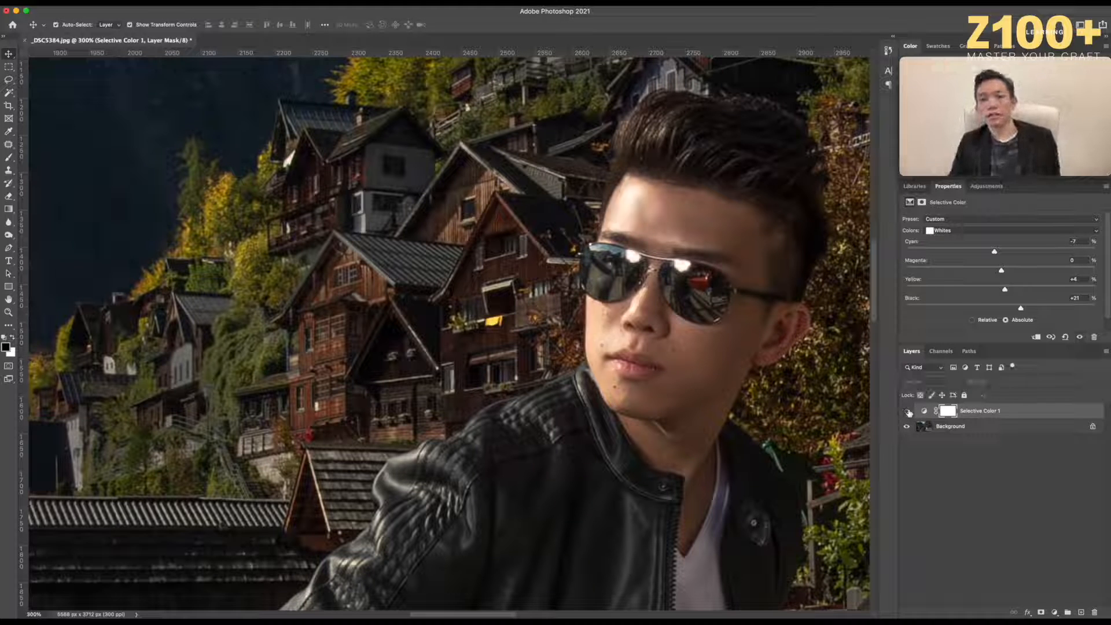
left_click(908, 412)
left_click(908, 412)
left_click(908, 412)
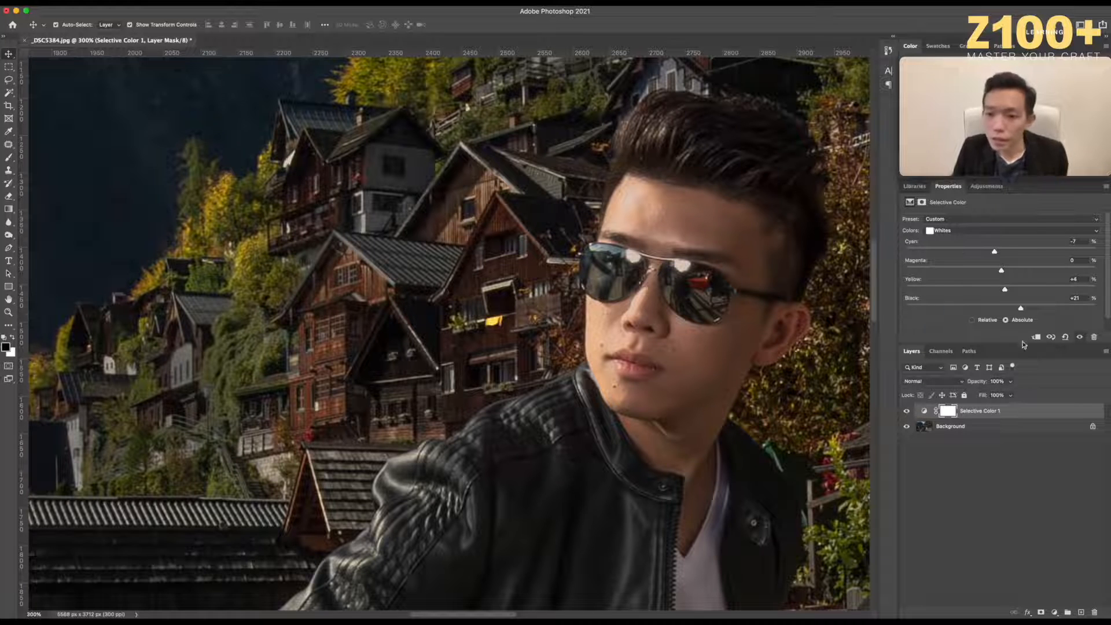
Invert the Selective Color mask to black and reveal the correction on the man's face highlights using the Eraser at 48% opacity.
left_click(948, 411)
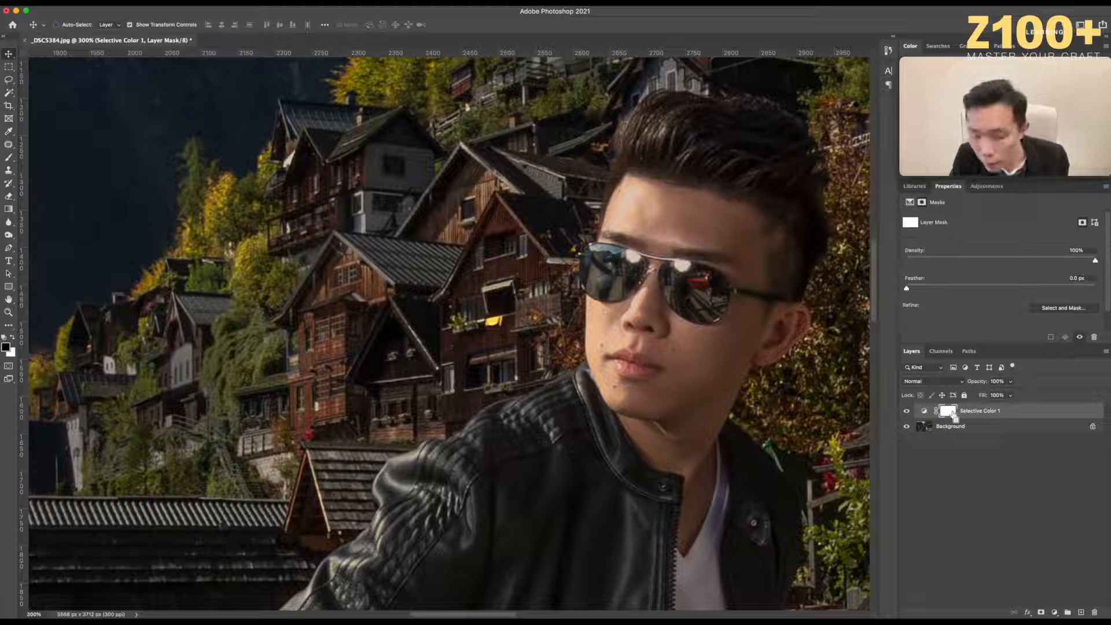
key("super+i")
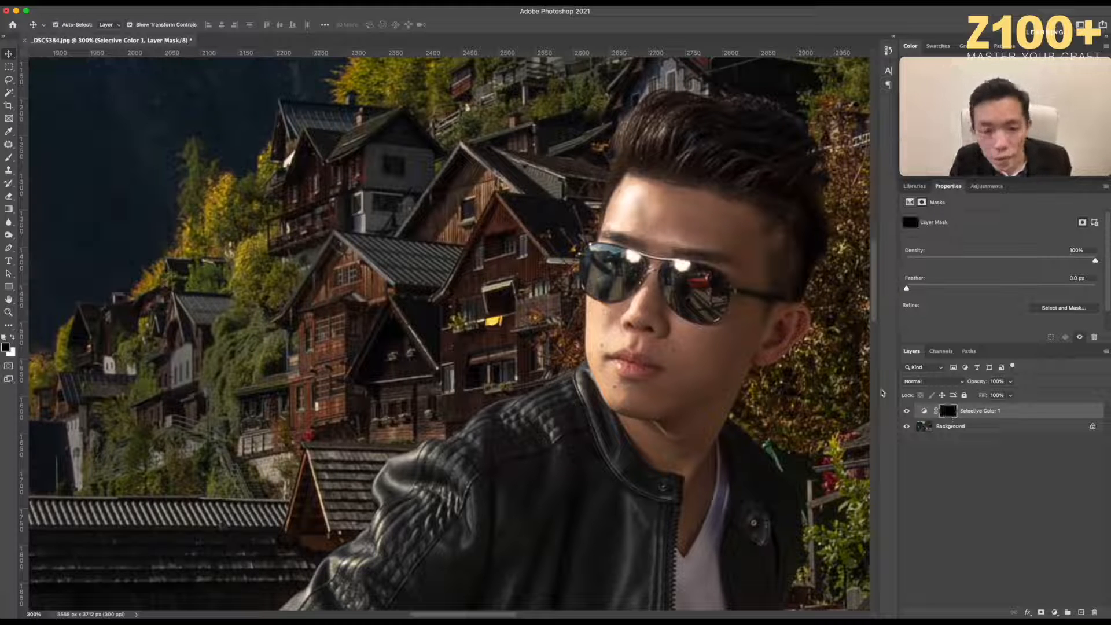
left_click(8, 200)
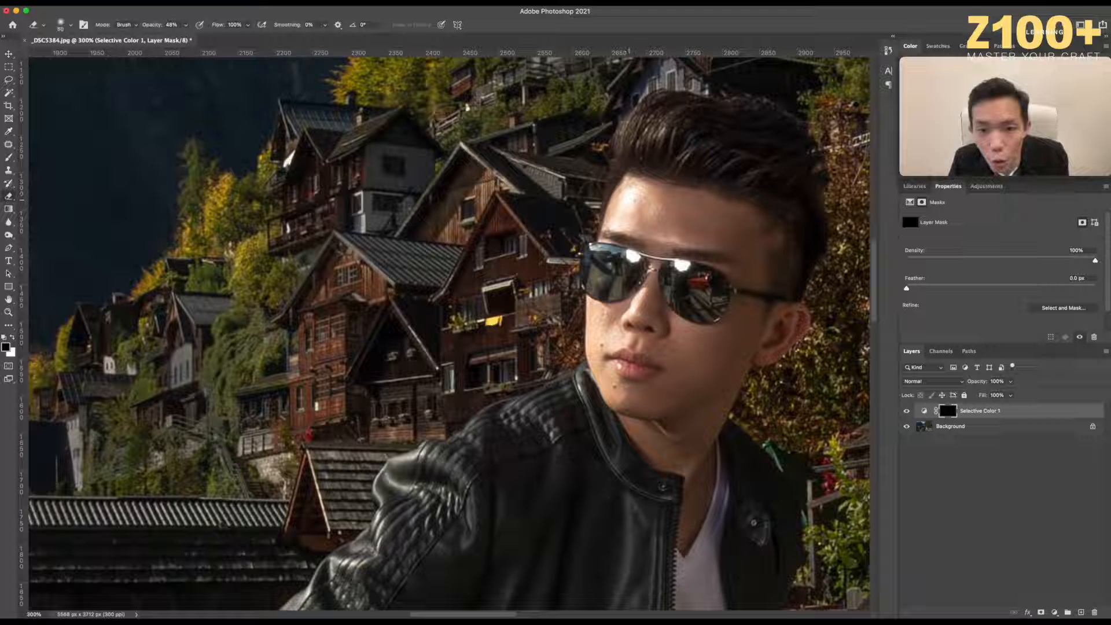
key("bracketright")
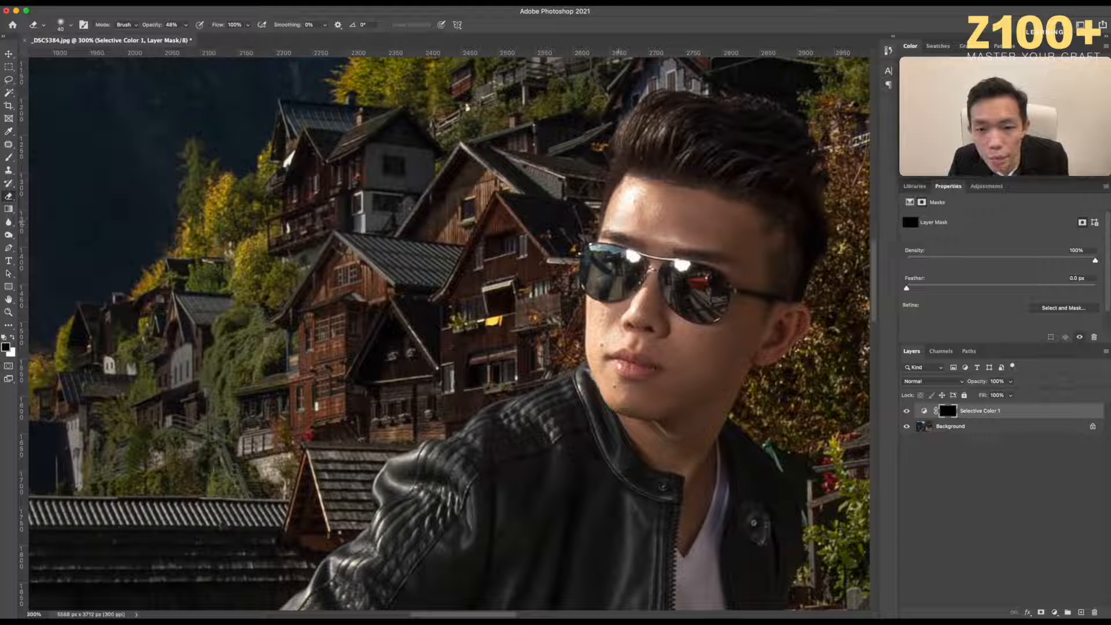
mouse_move(619, 203)
left_mouse_down()
mouse_move(642, 189)
mouse_move(613, 222)
mouse_move(633, 220)
mouse_move(626, 190)
mouse_move(649, 203)
mouse_move(611, 212)
mouse_move(663, 216)
mouse_move(618, 186)
mouse_move(633, 214)
left_mouse_up()
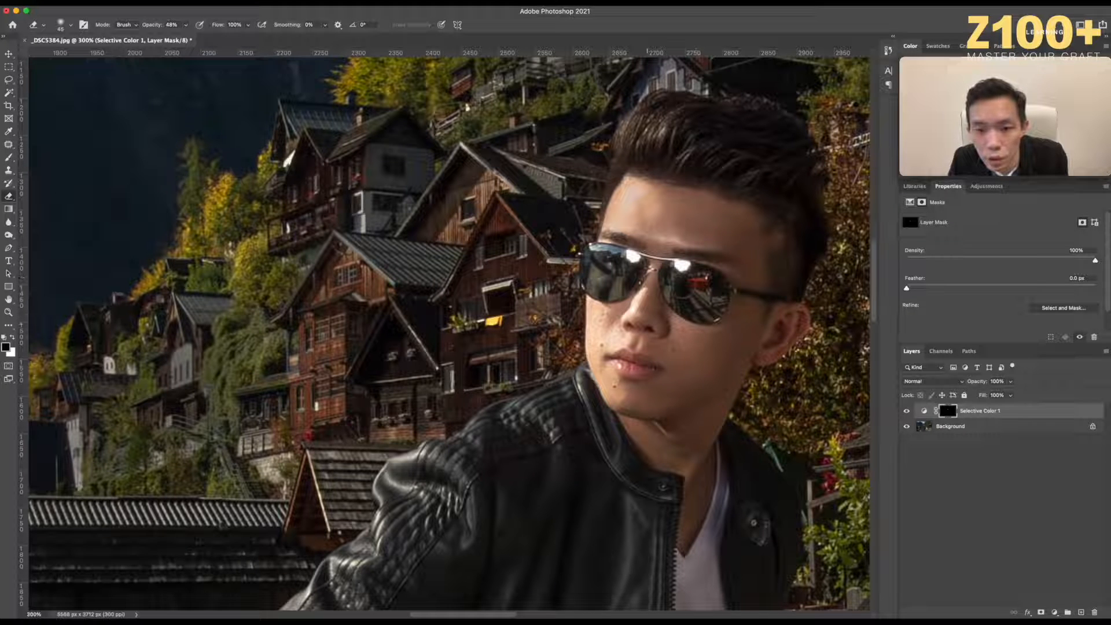
key("bracketleft")
key("bracketleft")
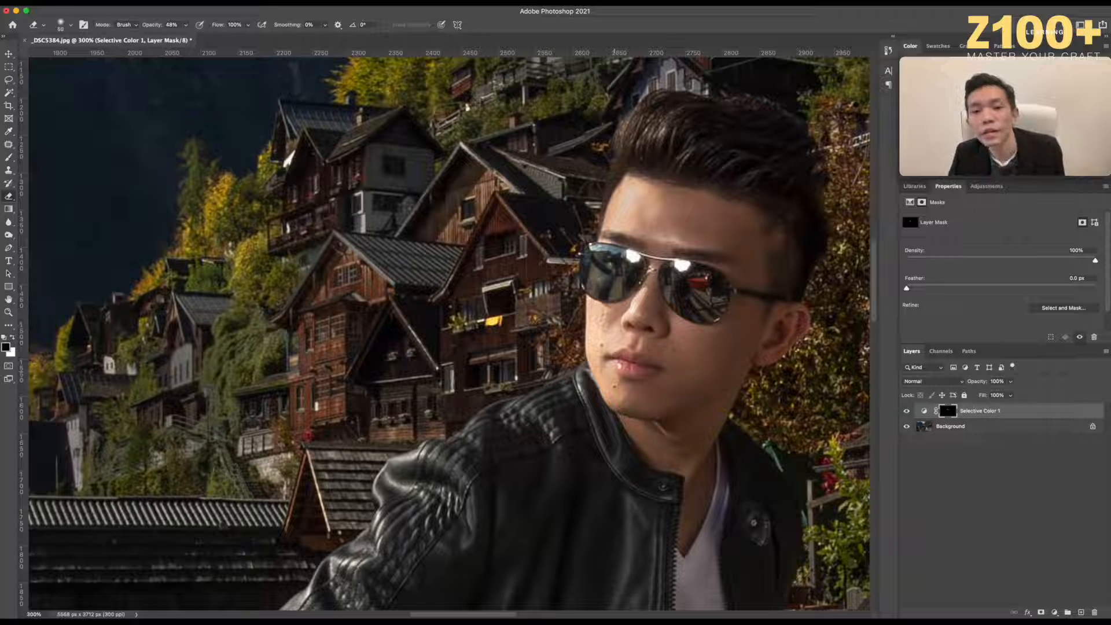
Compare the man's forehead highlights with the masked Selective Color layer hidden and shown.
left_click(906, 411)
left_click(908, 413)
left_click(907, 413)
left_click(908, 413)
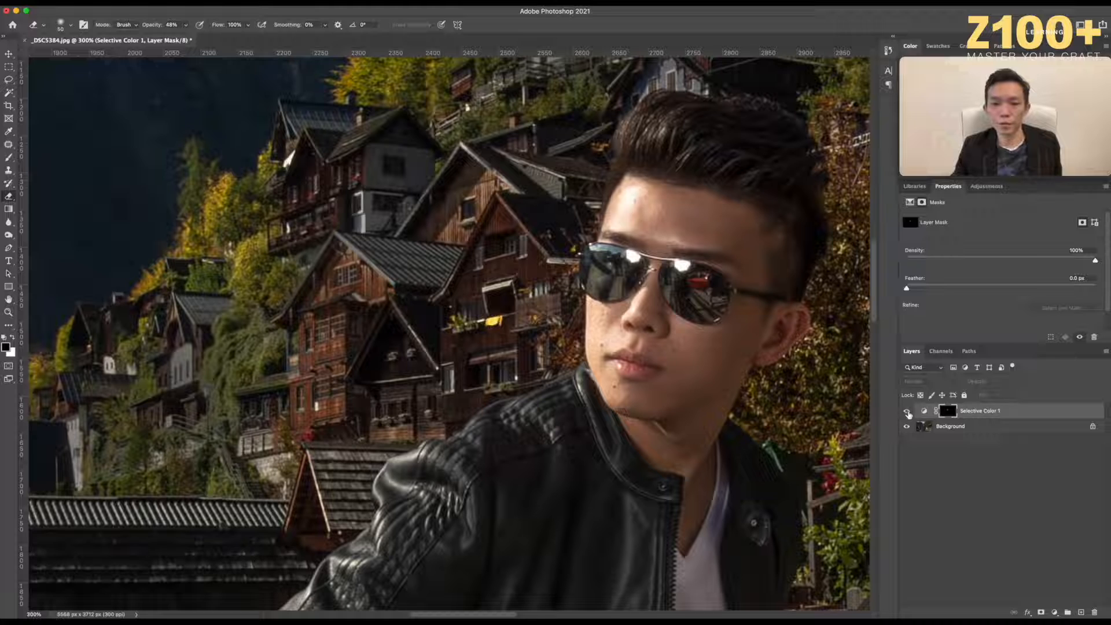
Reveal the Selective Color correction on the woman's face and neck by erasing the black mask there.
left_click_drag(783, 330, 293, 273)
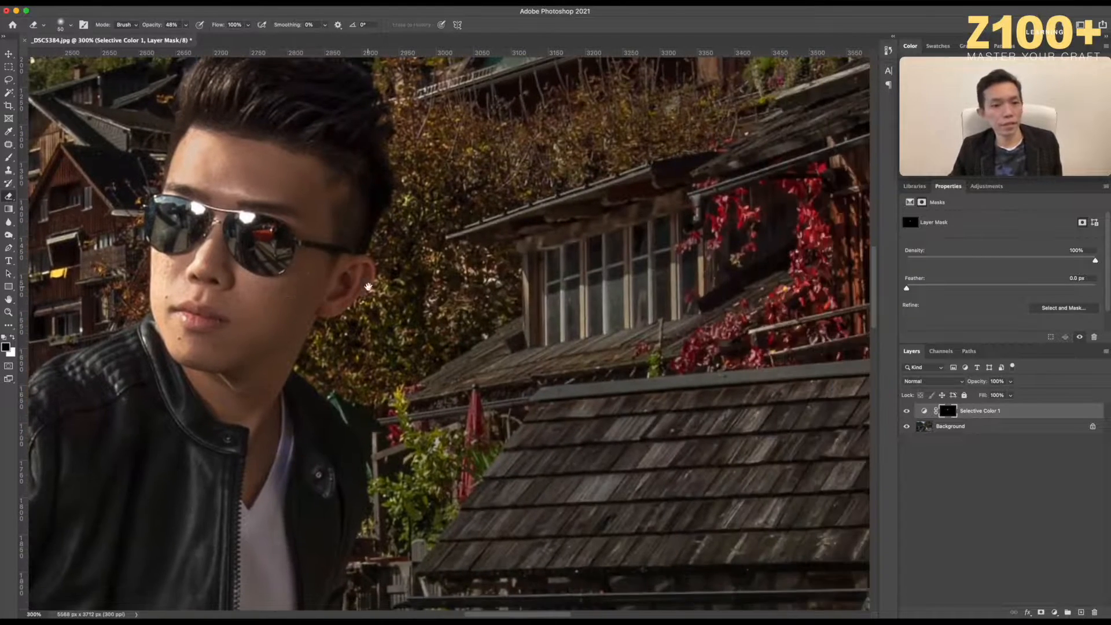
left_click_drag(473, 291, 454, 315)
left_click_drag(659, 332, 522, 286)
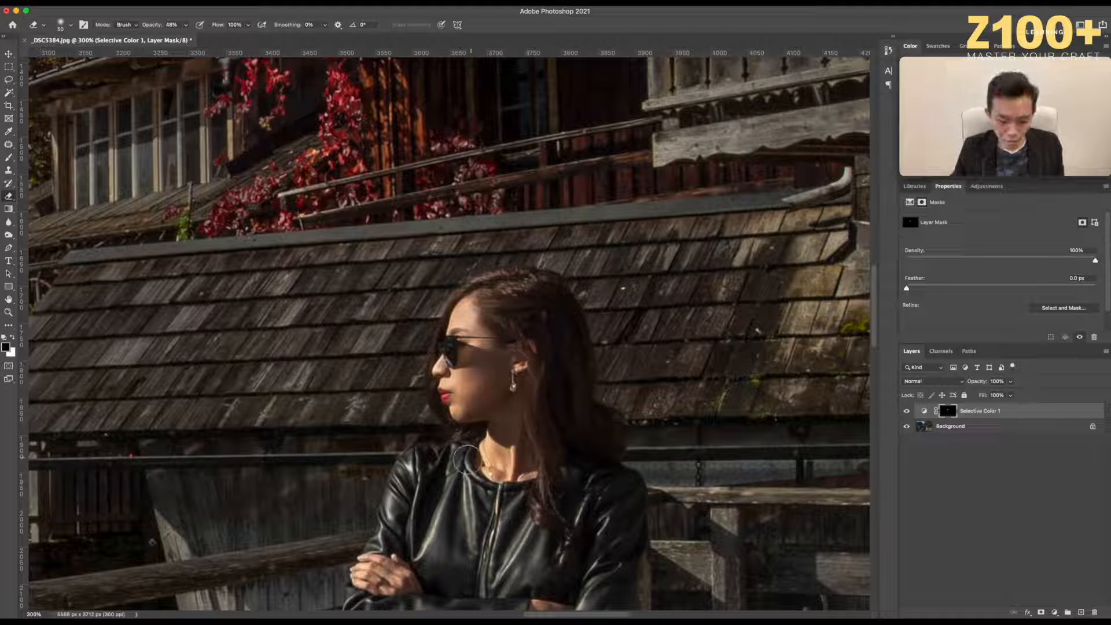
Check the mask coverage on both faces as a red overlay and merge the Selective Color layer into the Background.
key("backslash")
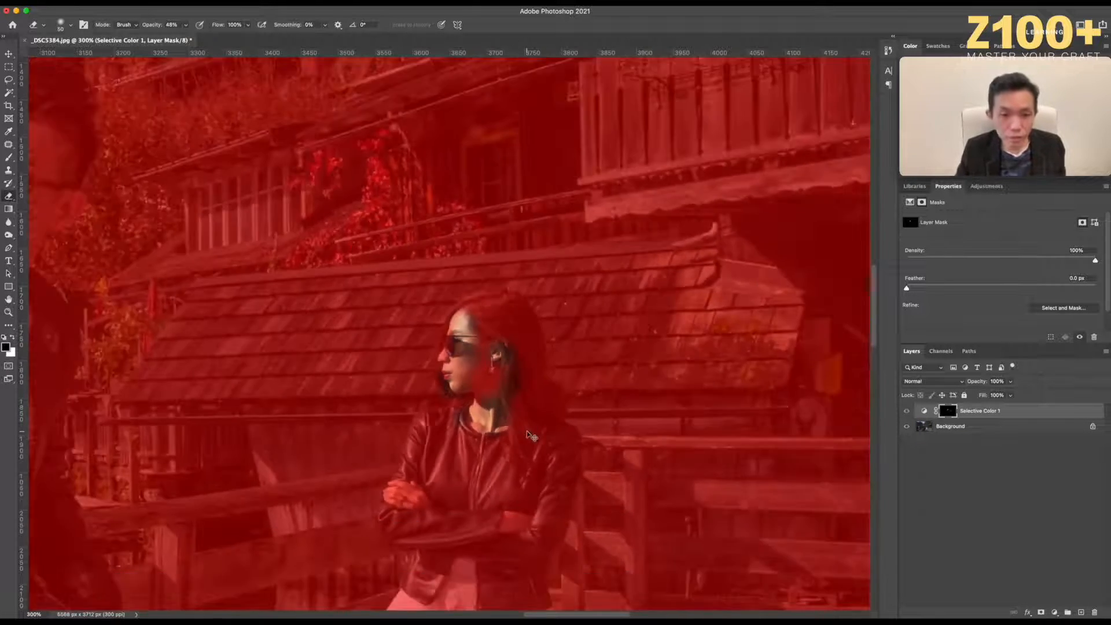
key("super+minus")
key("super+minus")
key("super+equal")
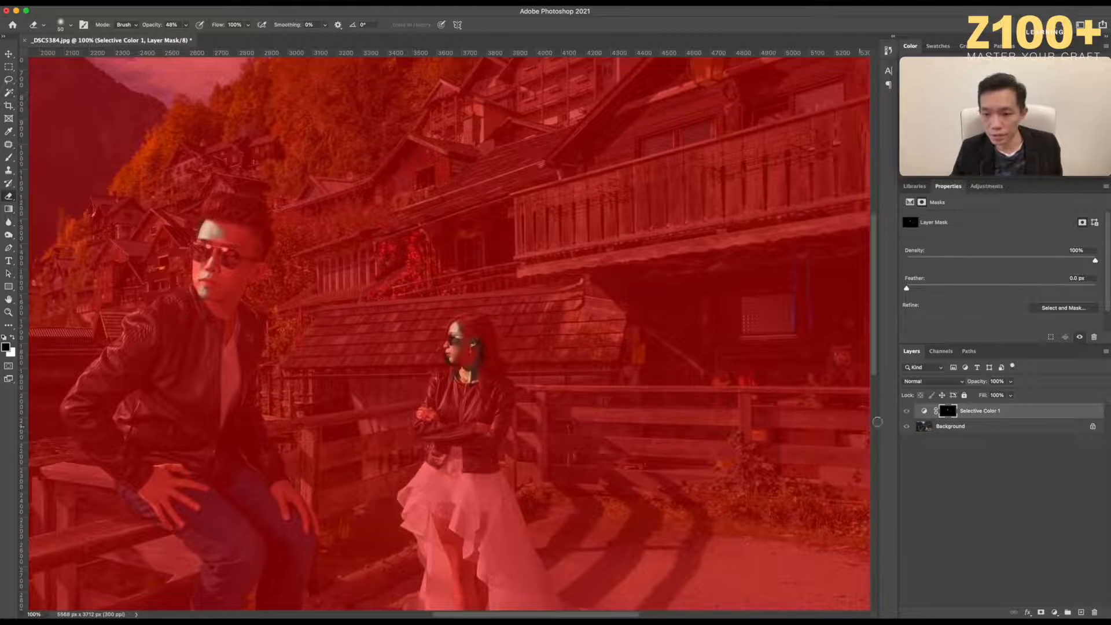
left_click(905, 412)
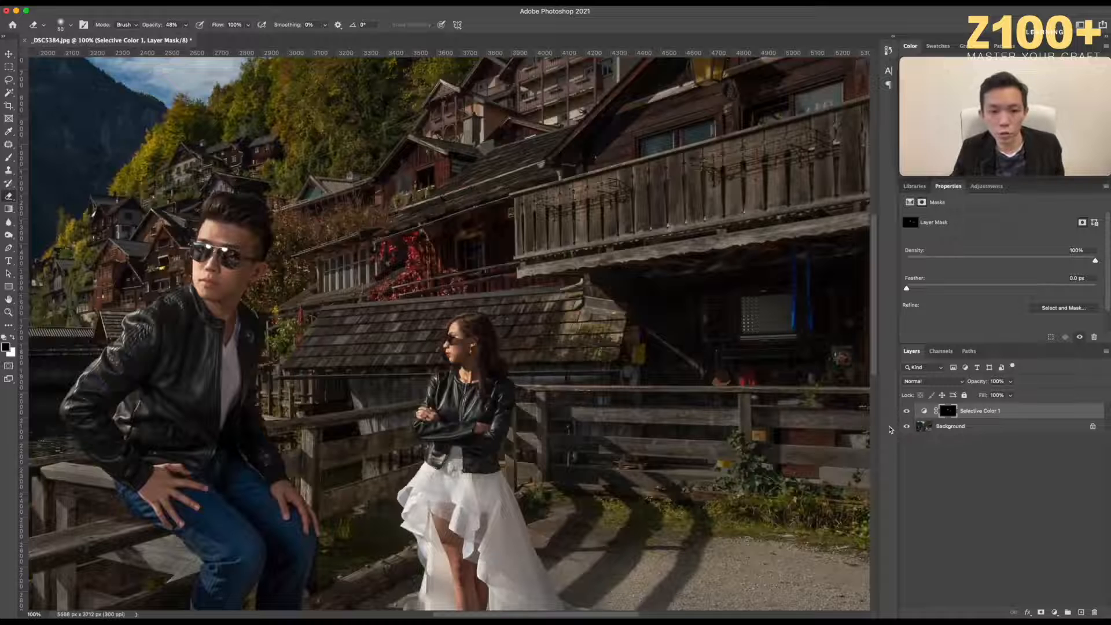
left_click(955, 431)
key("super+e")
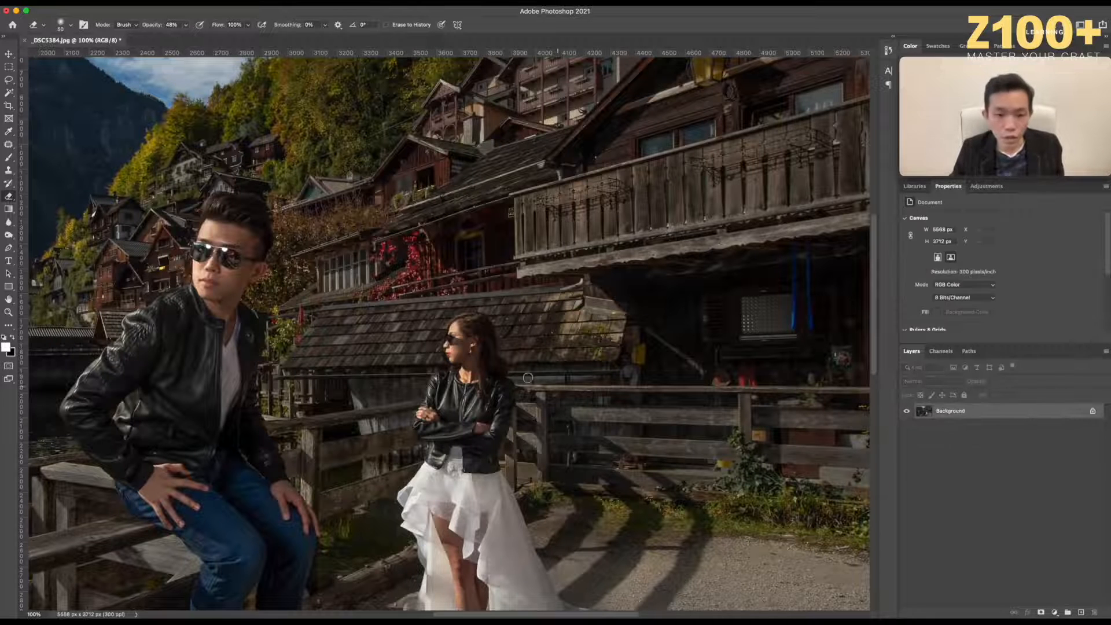
Review the whole couple photo and the man's face up close for remaining skin flaws.
left_click_drag(435, 346, 562, 340)
left_click_drag(644, 380, 587, 428)
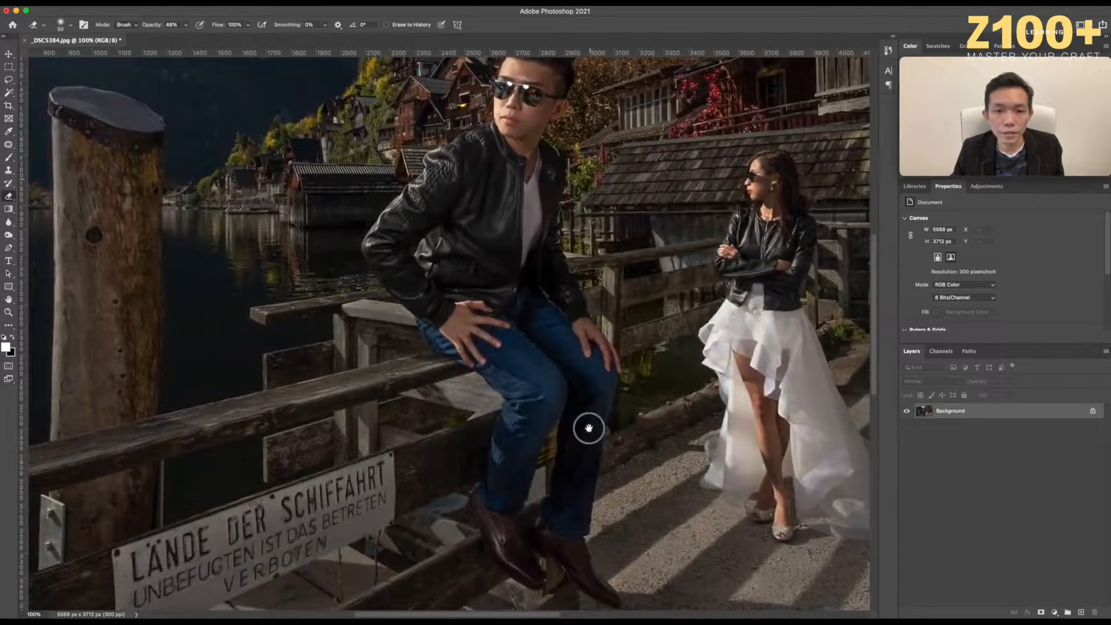
key("super+minus")
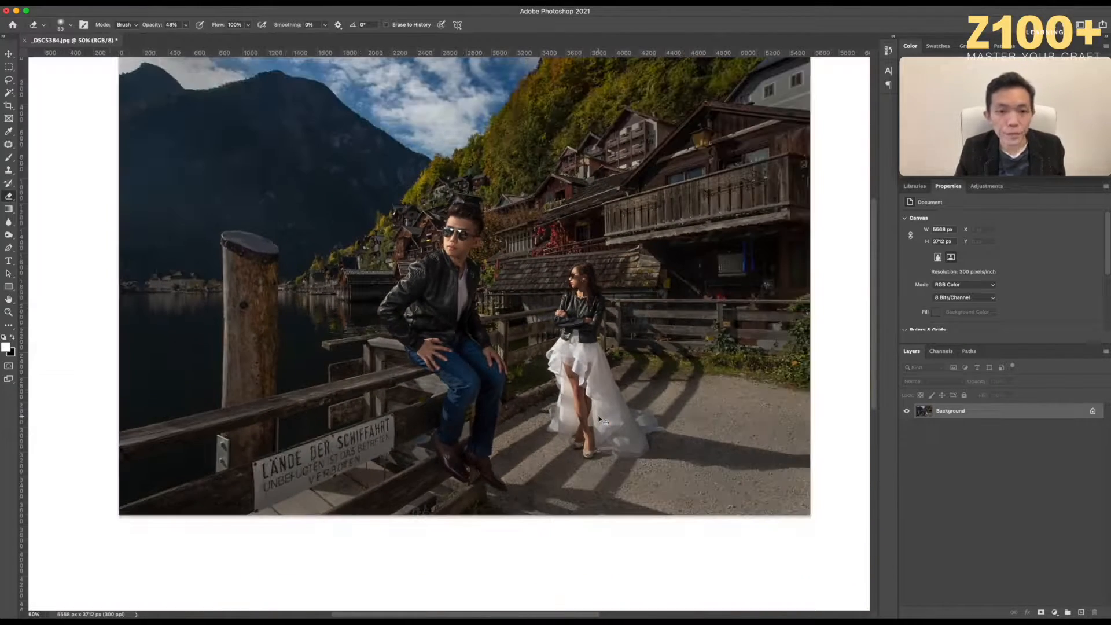
scroll(568, 314, "up", 2)
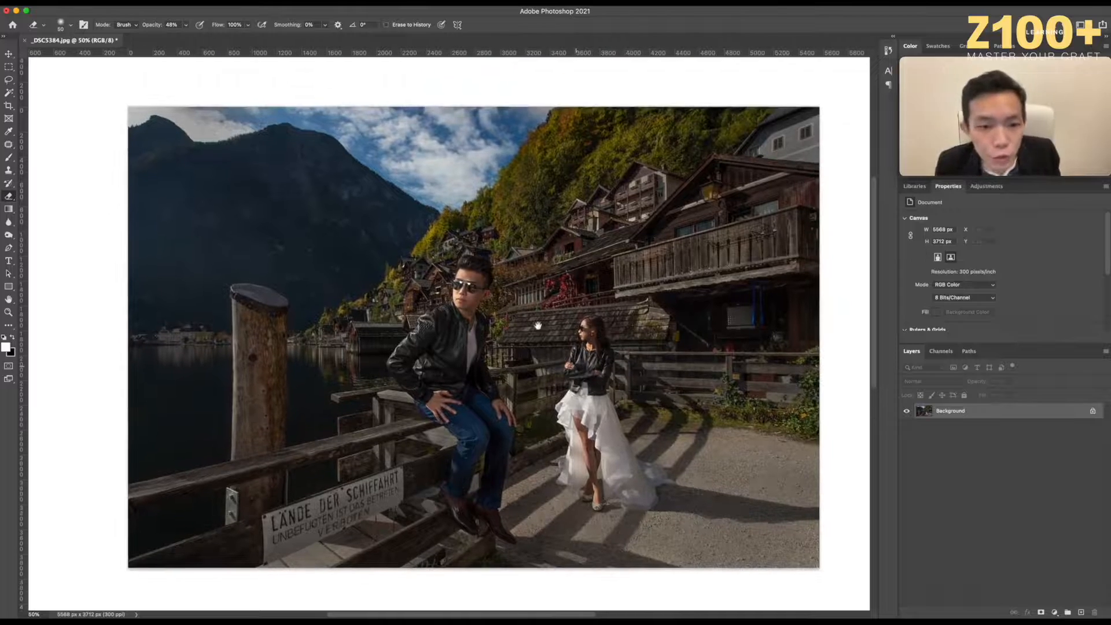
key("super+plus")
key("super+plus")
key("super+plus")
key("super+plus")
key("super+plus")
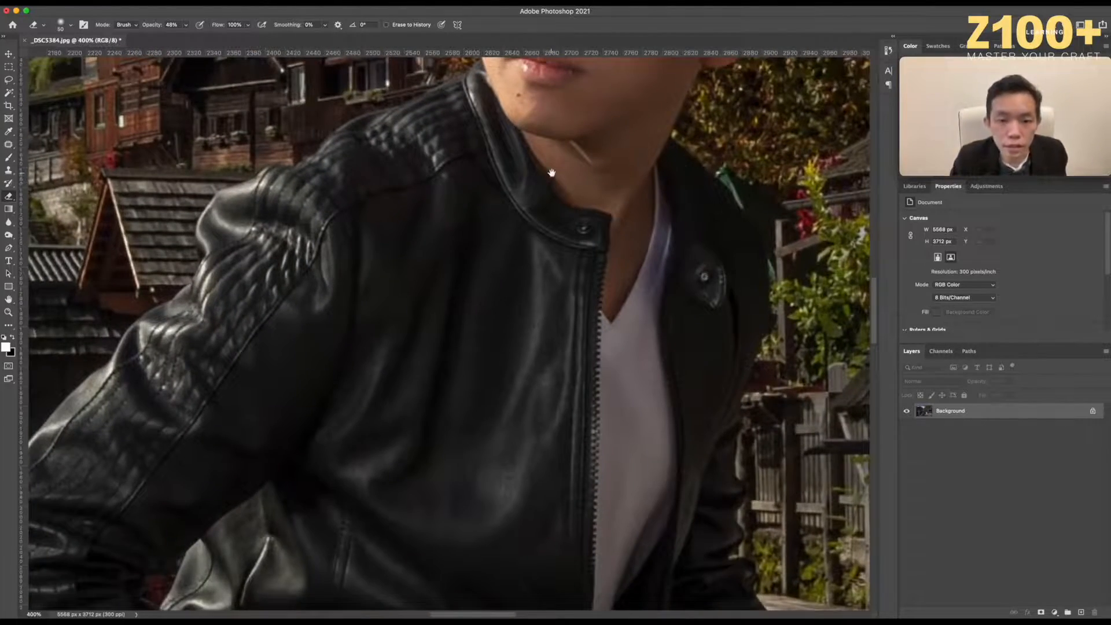
left_click_drag(551, 173, 493, 462)
key("super+minus")
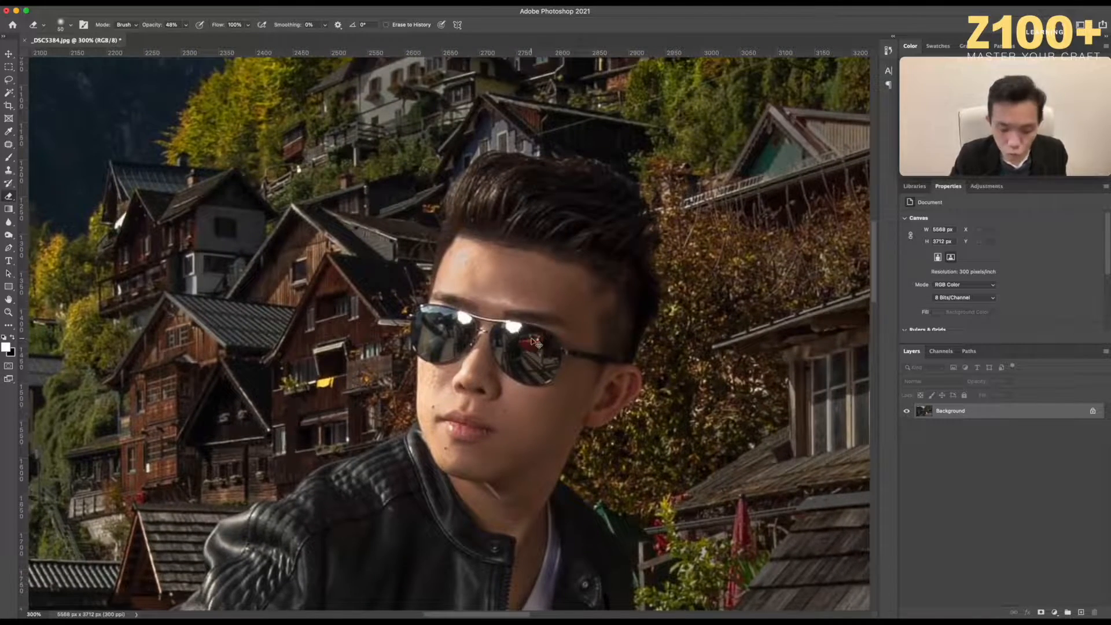
key("super+minus")
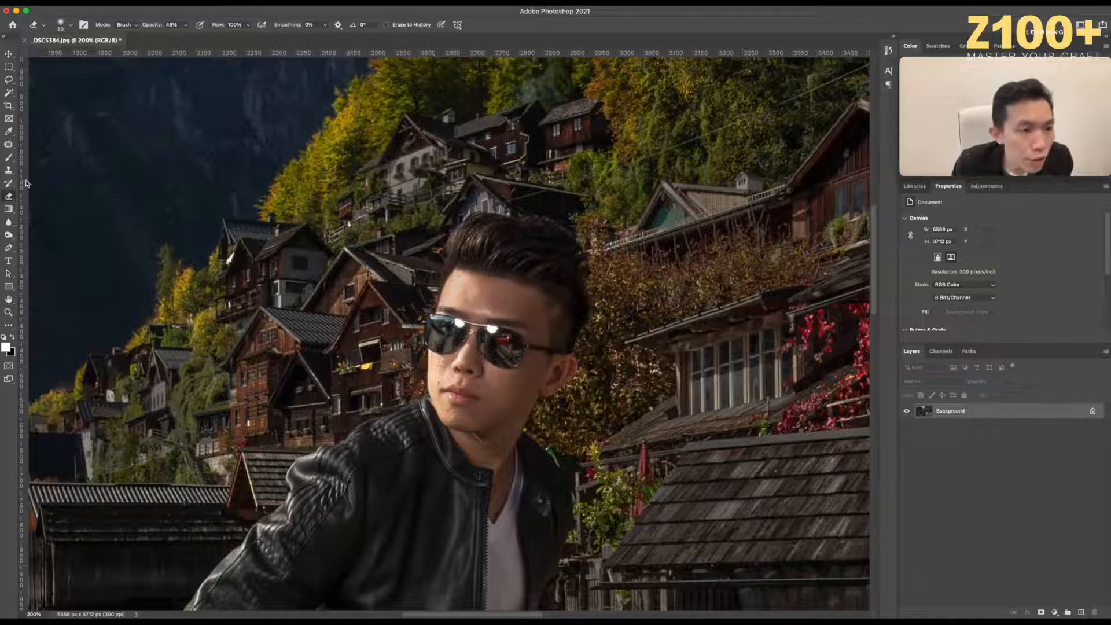
Heal the small blemishes on the man's forehead with the Healing Brush tool, using nearby clean skin as the source.
left_click(8, 145)
key("super+plus")
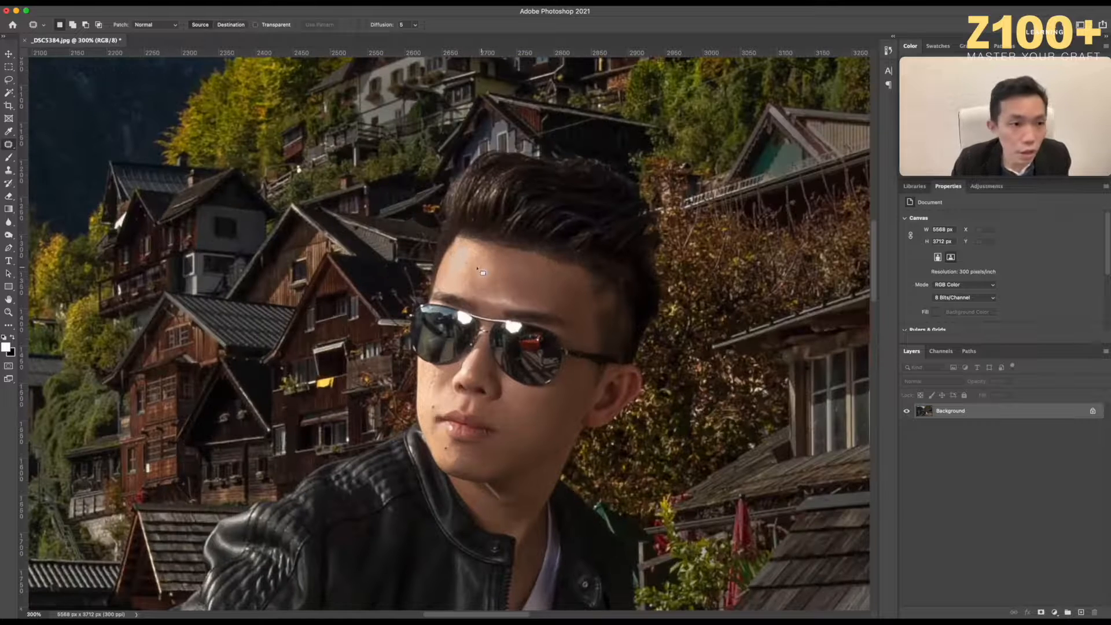
right_click(11, 146)
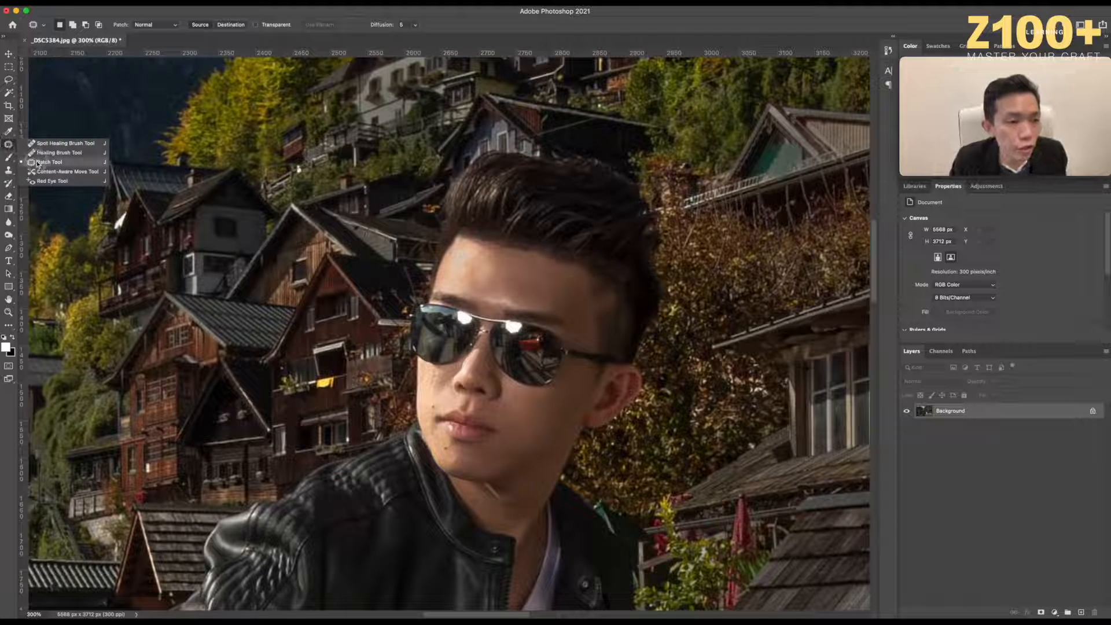
left_click(39, 153)
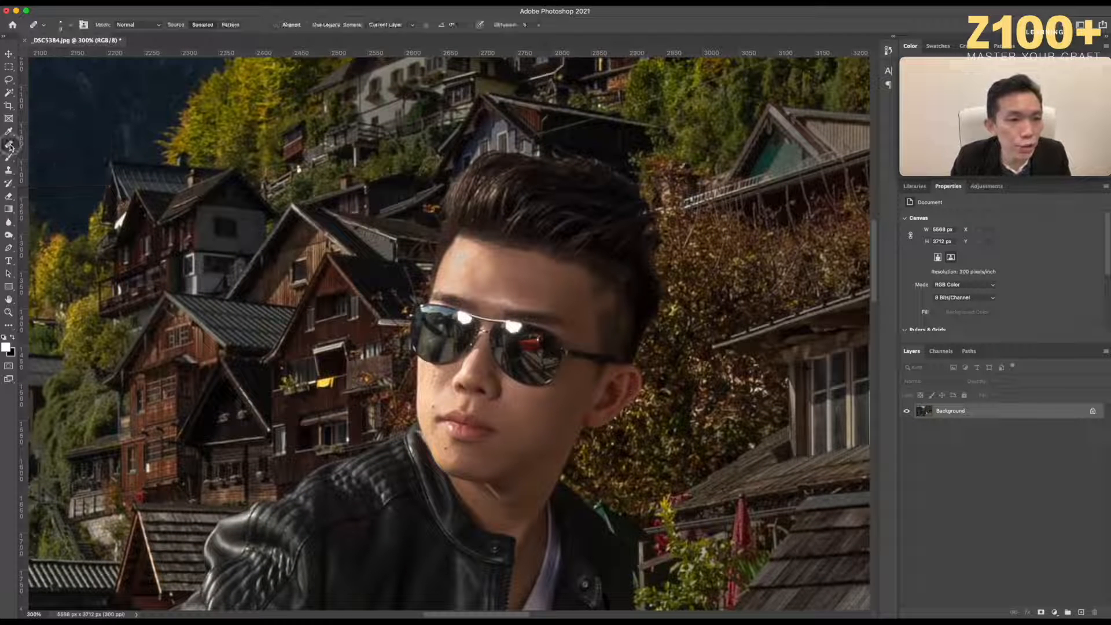
right_click(15, 149)
left_click(45, 153)
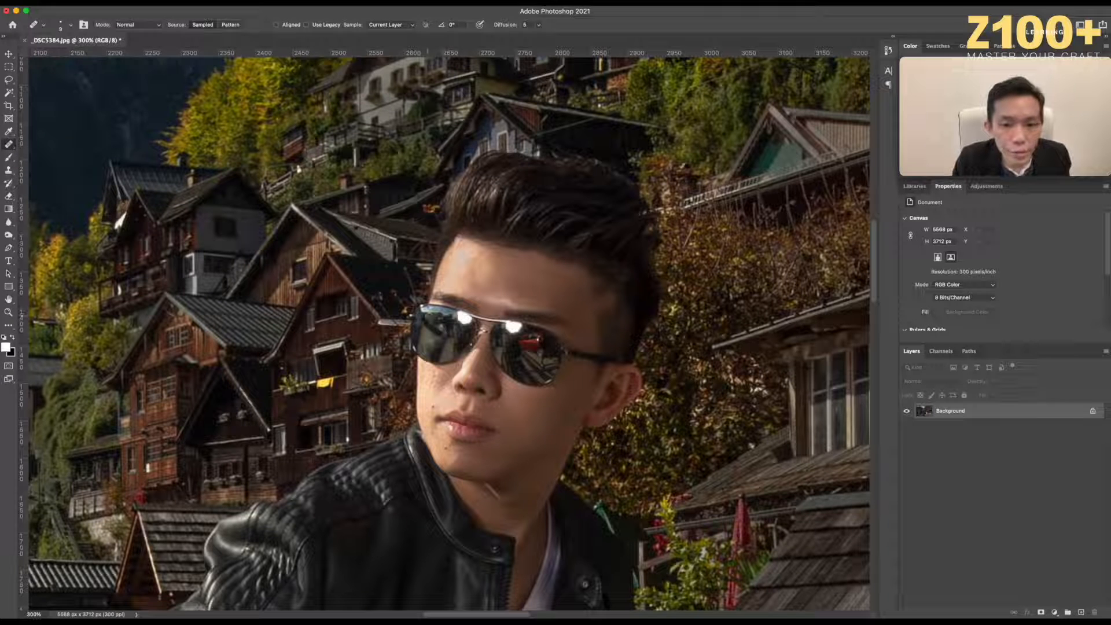
left_click(465, 266)
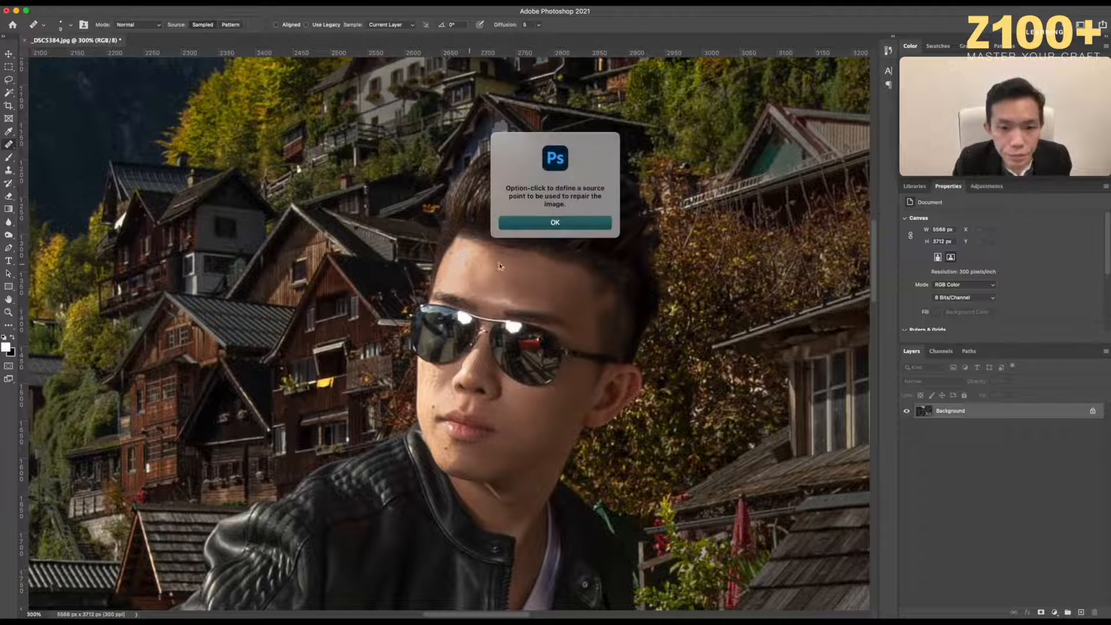
key("Return")
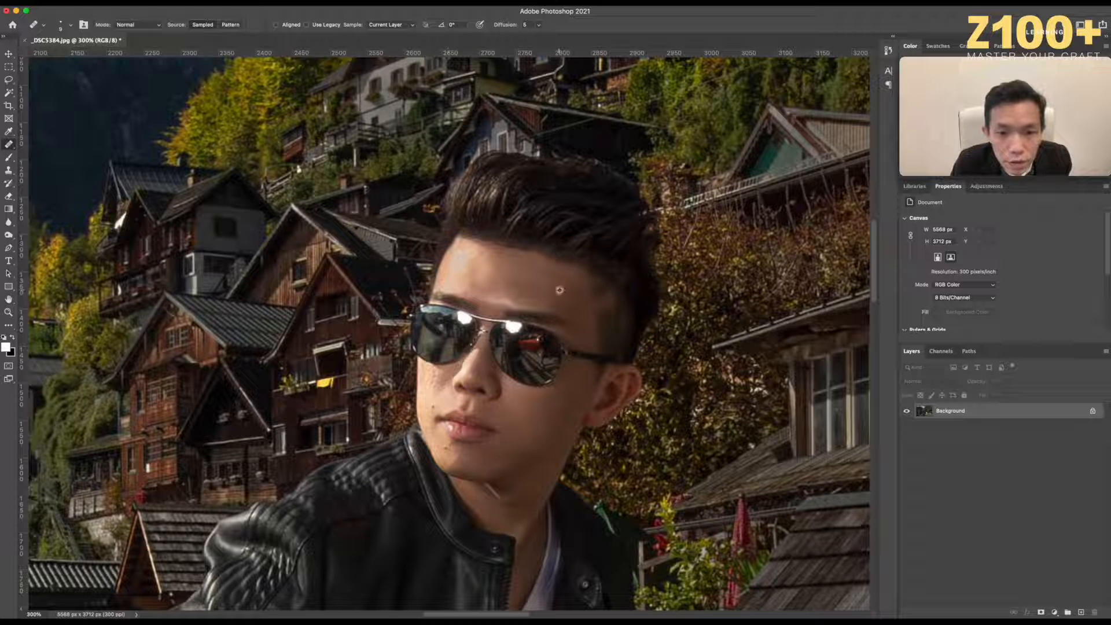
left_click_drag(553, 279, 545, 278)
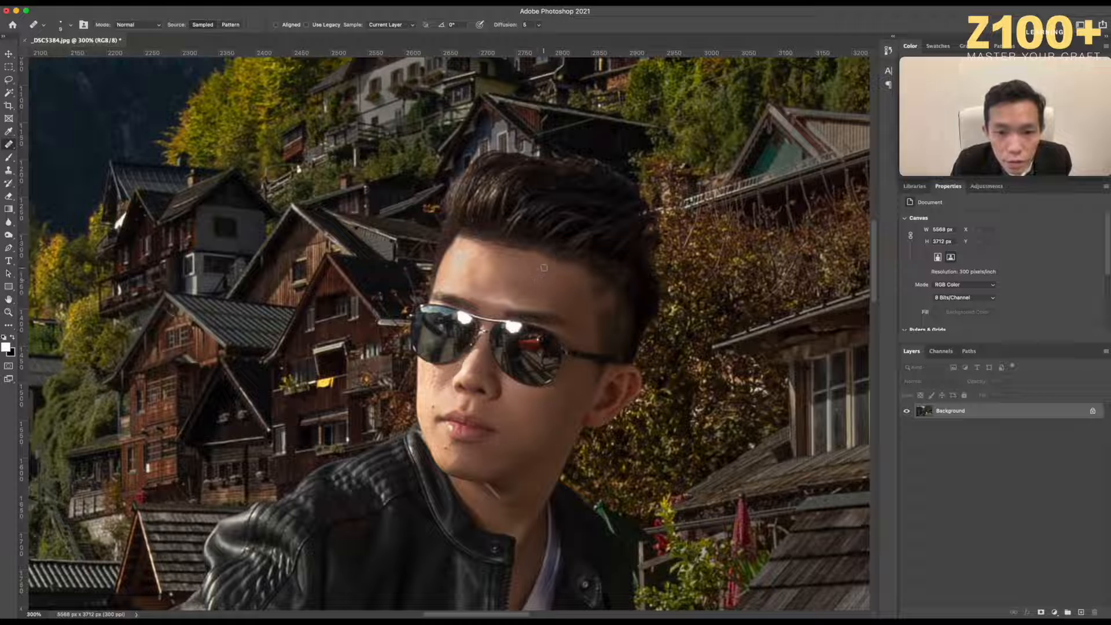
left_click(533, 283)
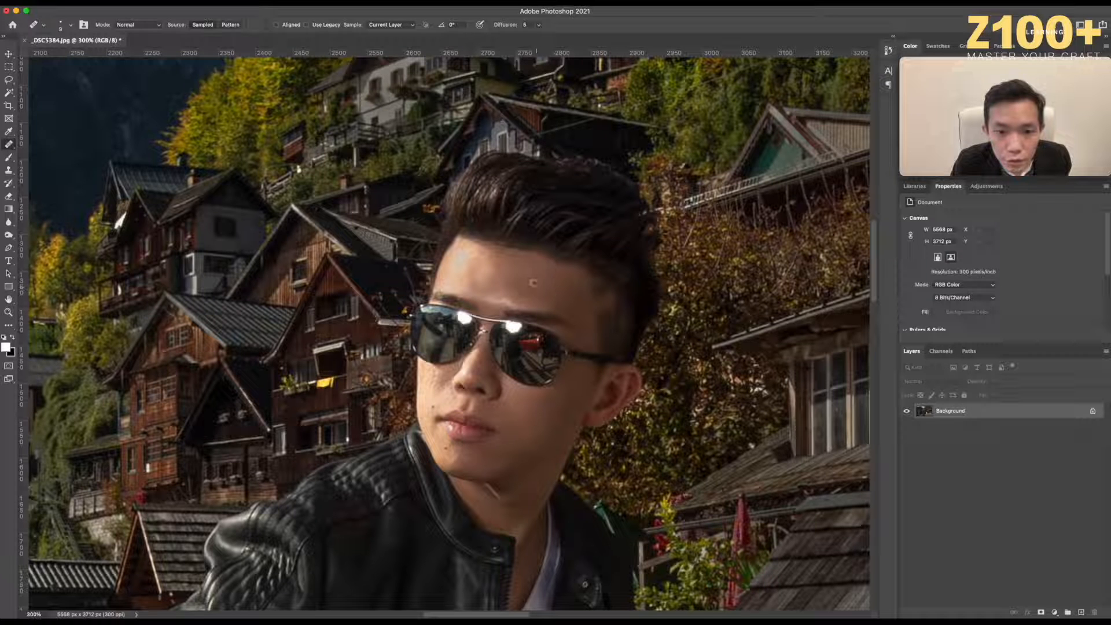
Remove the dark mole on the man's chin with the Healing Brush, sampling clean skin from the jaw and cheek.
left_click(575, 398, "alt")
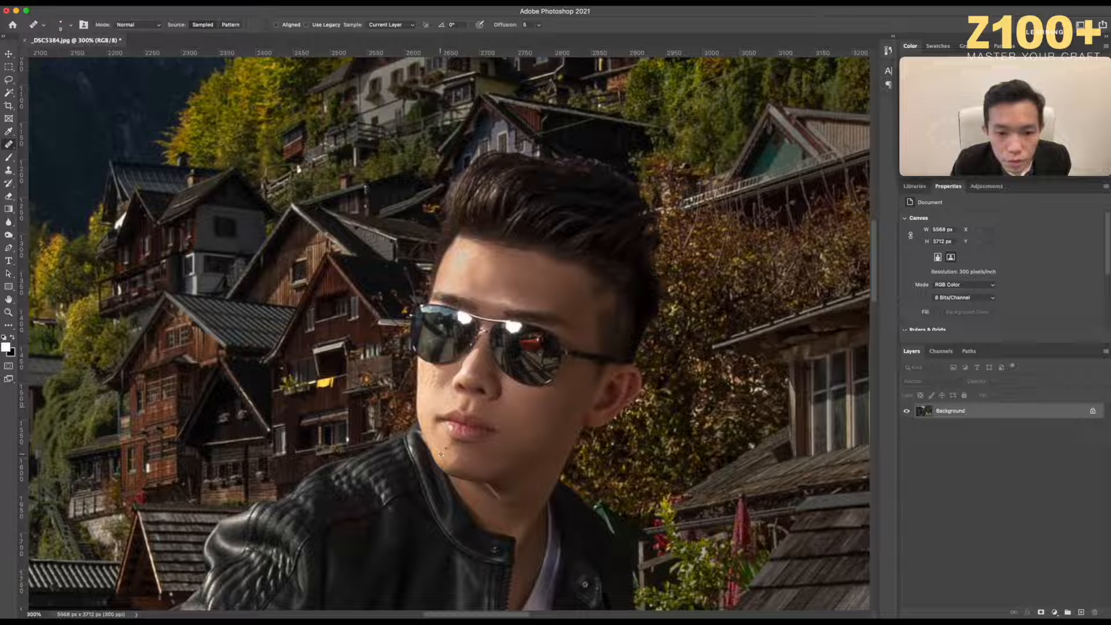
left_click(492, 451, "alt")
left_click(553, 418, "alt")
Heal the spots on the man's sunlit cheek just below the sunglasses, resampling adjacent skin.
left_click(432, 379)
left_click(447, 375, "alt")
left_click(433, 378)
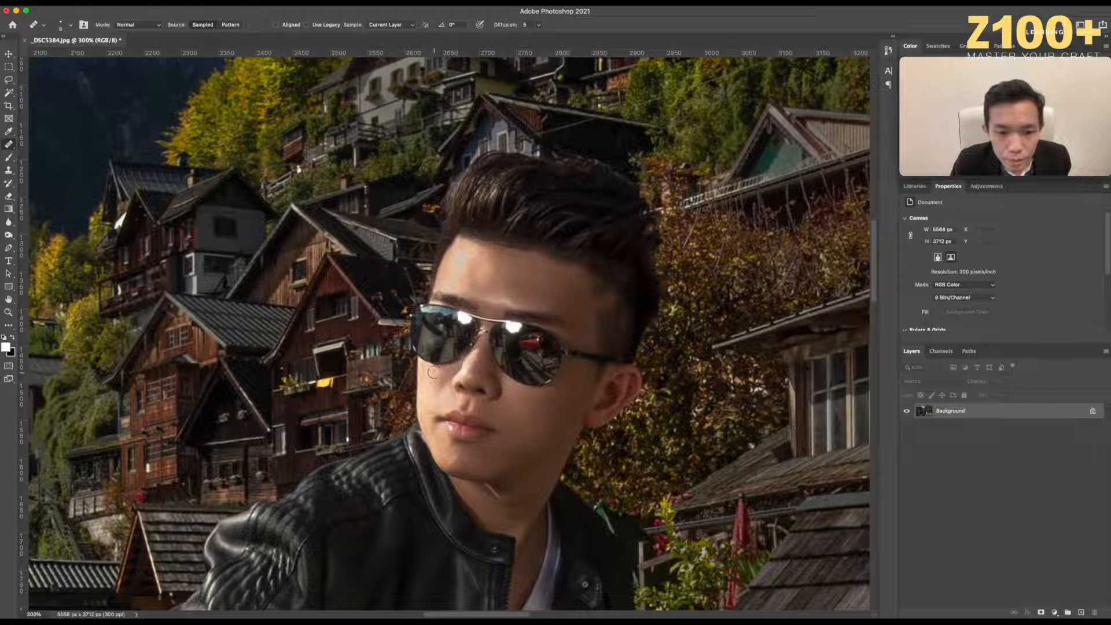
left_click(428, 376)
left_click(428, 384, "alt")
left_click(422, 381)
scroll(434, 400, "up", 1)
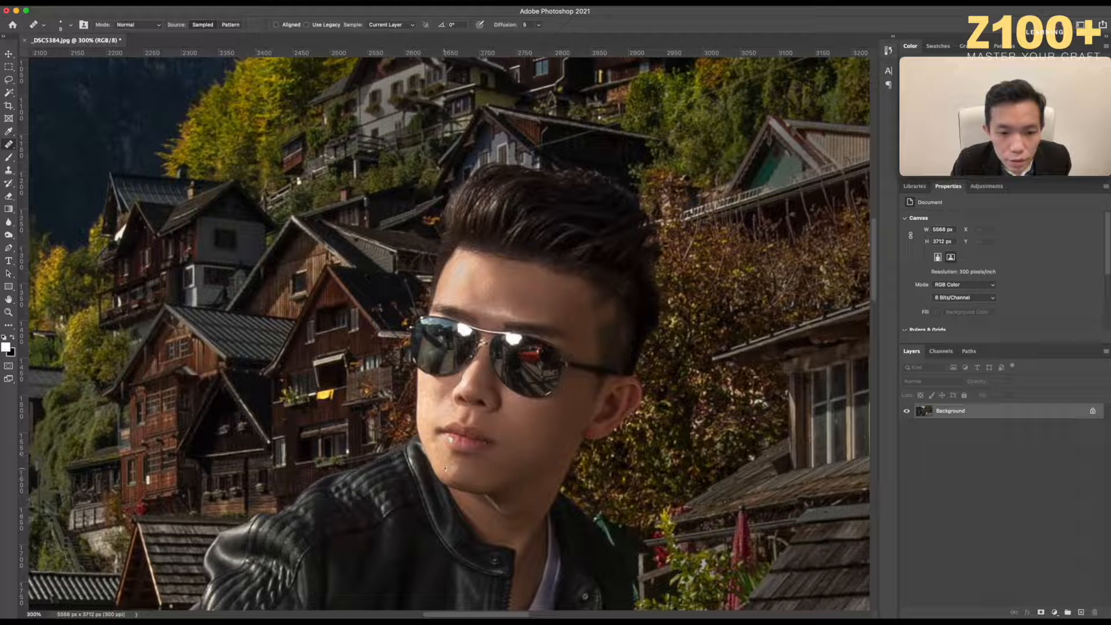
Heal the remaining mark on the man's cheek beneath the sunglasses lens, reduce the brush size and check the result at 100% zoom.
left_click(523, 412)
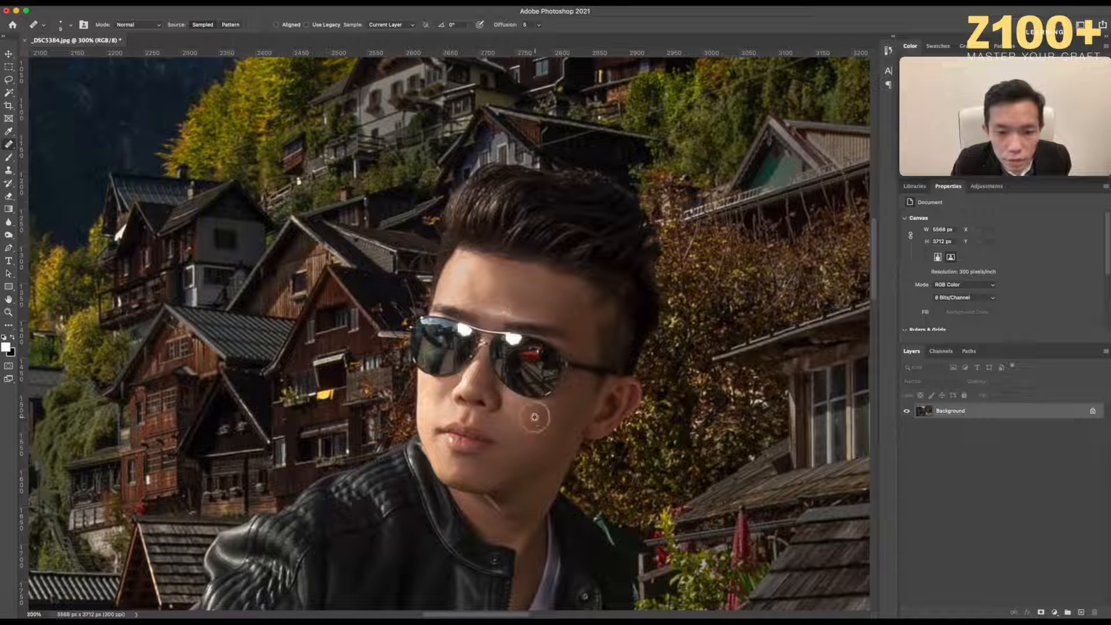
key("bracketleft")
key("bracketleft")
key("bracketleft")
key("bracketleft")
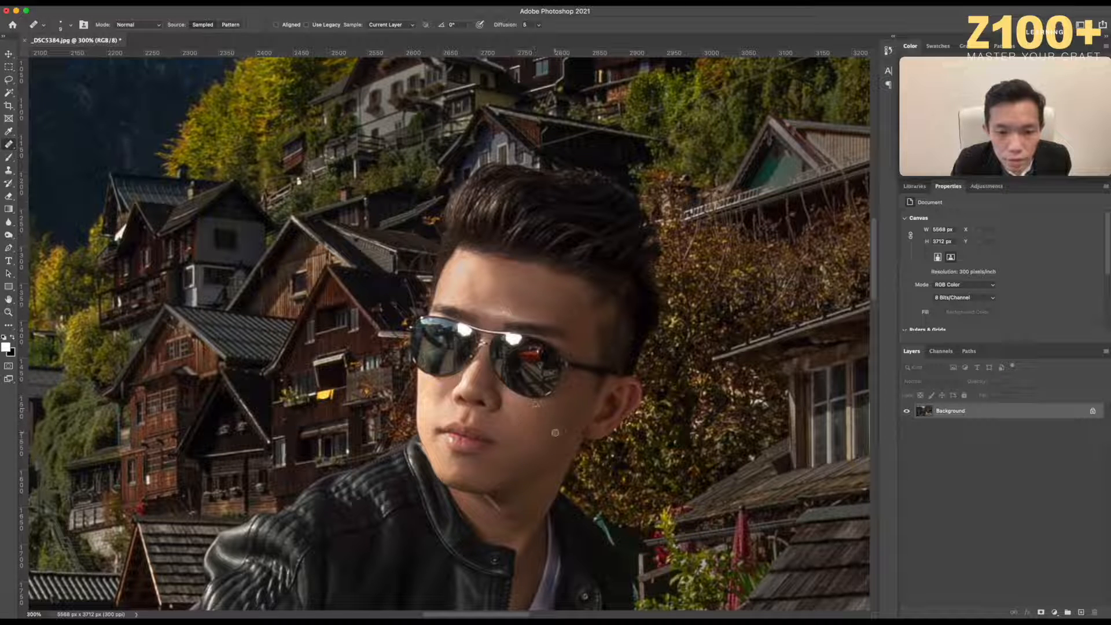
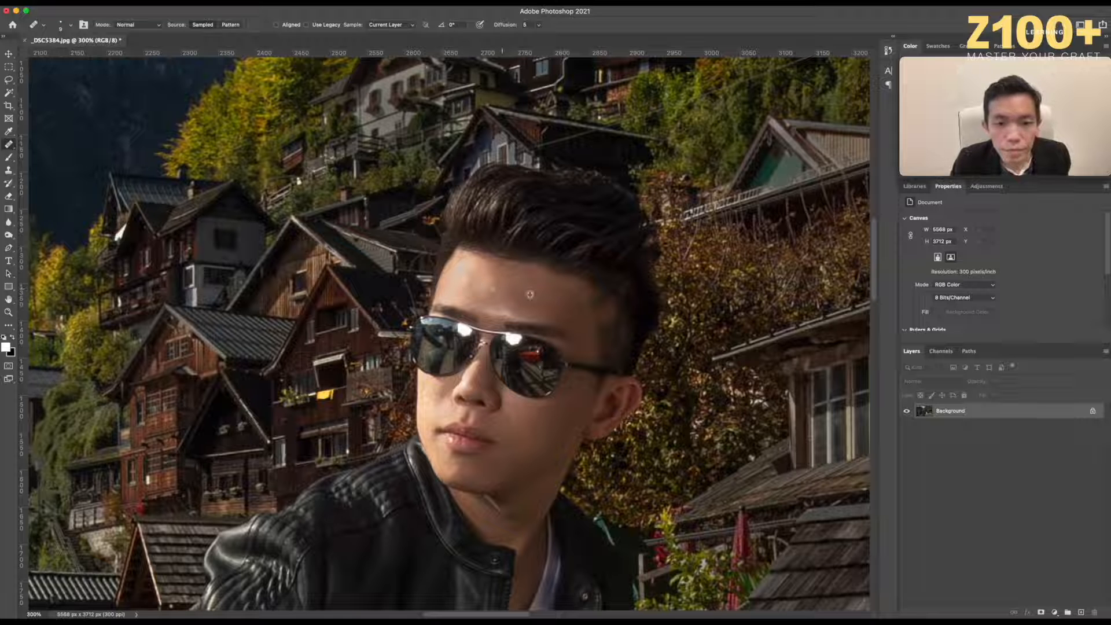
key("super+1")
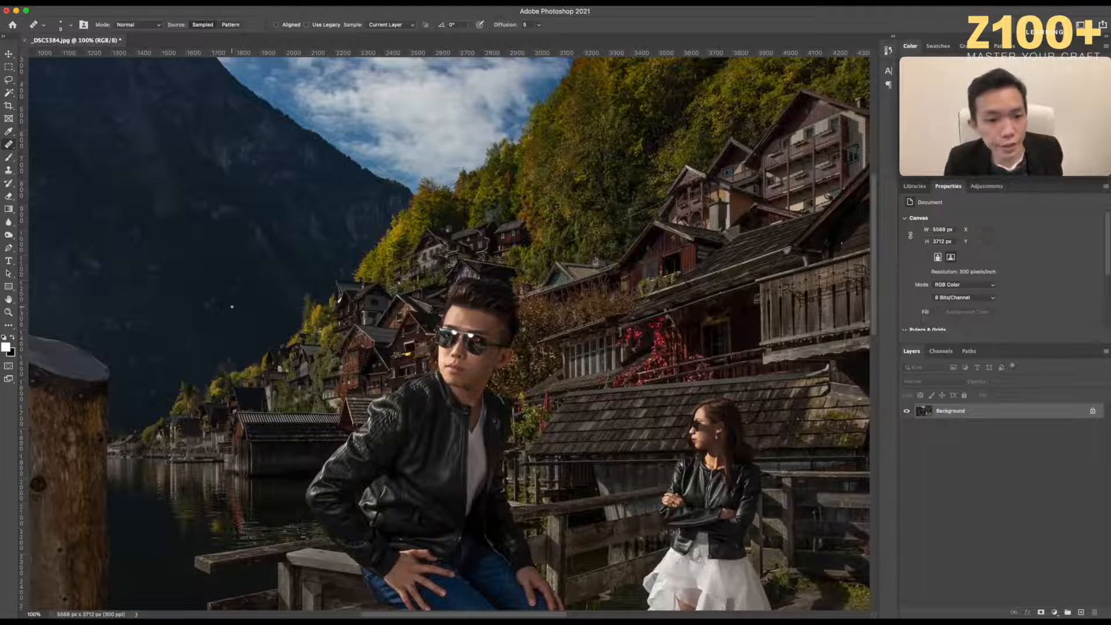
scroll(232, 306, "up", 1)
Clone nearby clean skin over the middle of the man's forehead with a small Clone Stamp brush at 16% opacity and 24% flow.
left_click(9, 171)
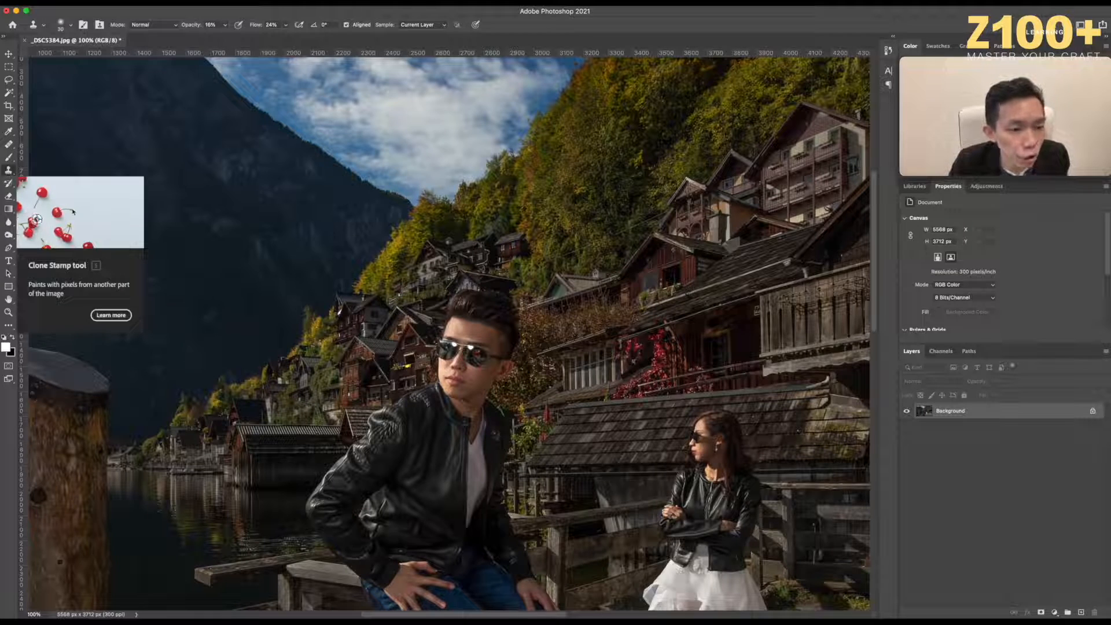
key("super+=")
key("super+=")
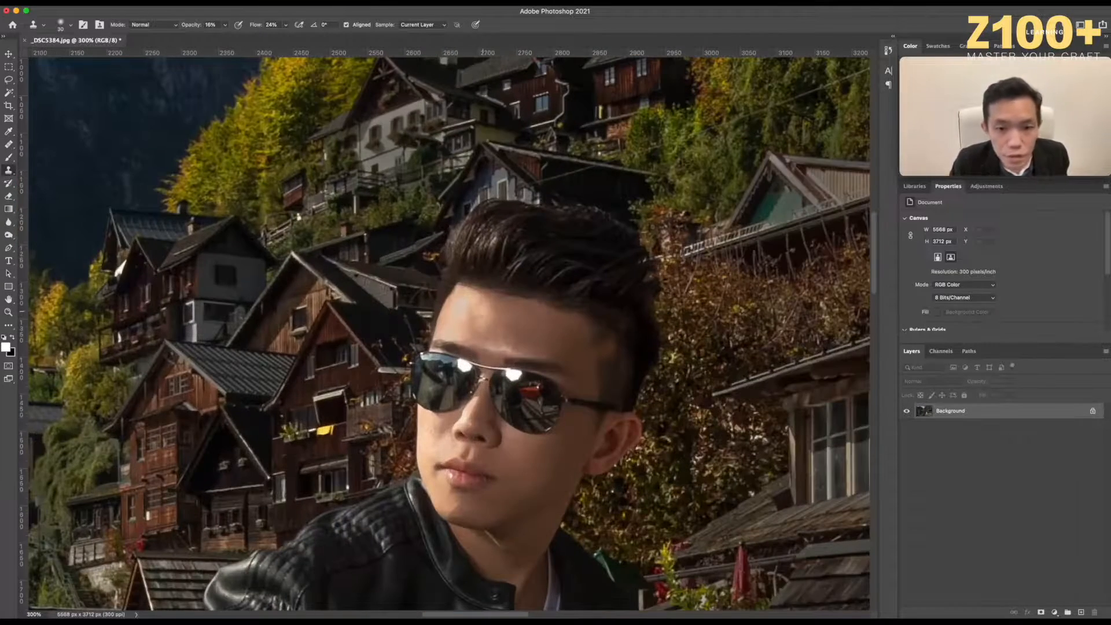
key("bracketleft")
key("bracketleft")
key("bracketleft")
key("bracketleft")
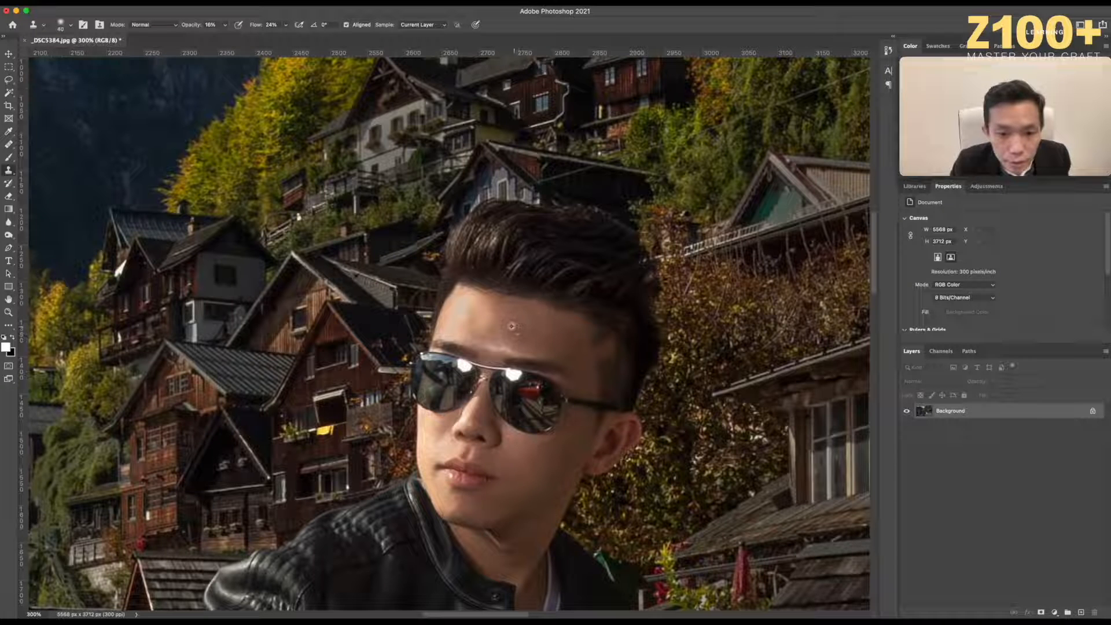
left_click(526, 330, "alt")
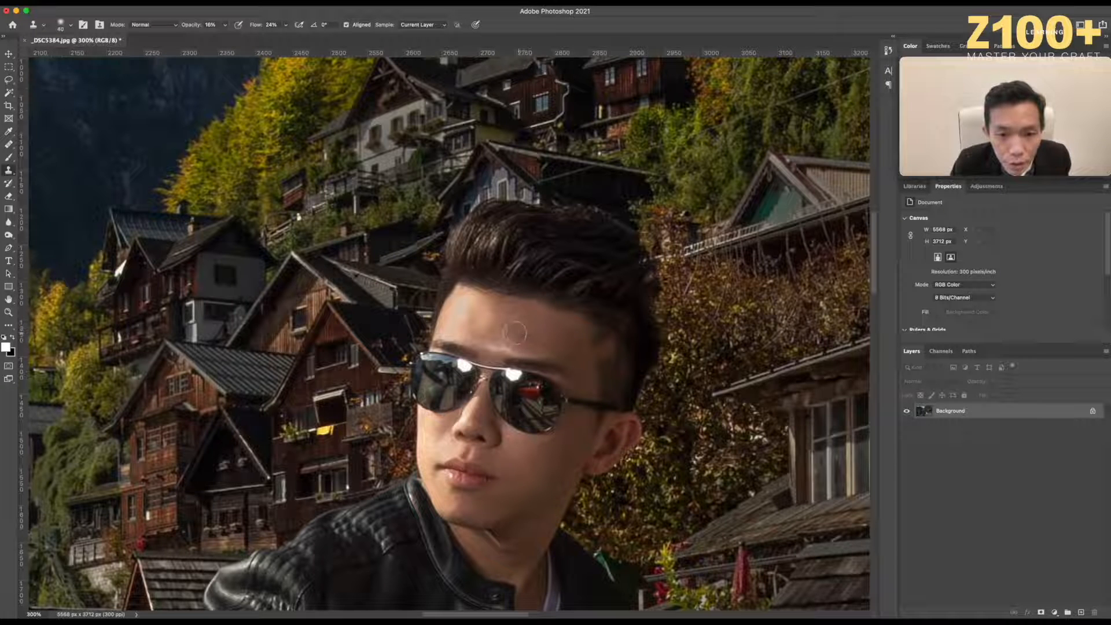
left_click(513, 331)
left_click(514, 331)
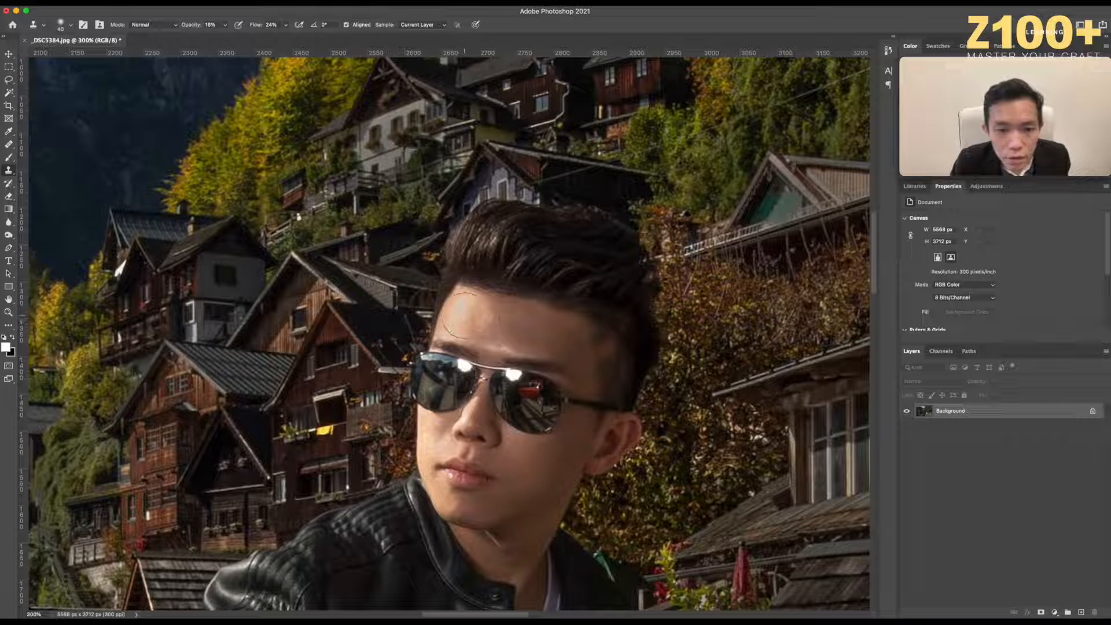
Raise the Clone Stamp opacity to 30% and even out the bright highlight on the man's forehead below the hairline.
left_click(226, 26)
left_click_drag(232, 40, 234, 39)
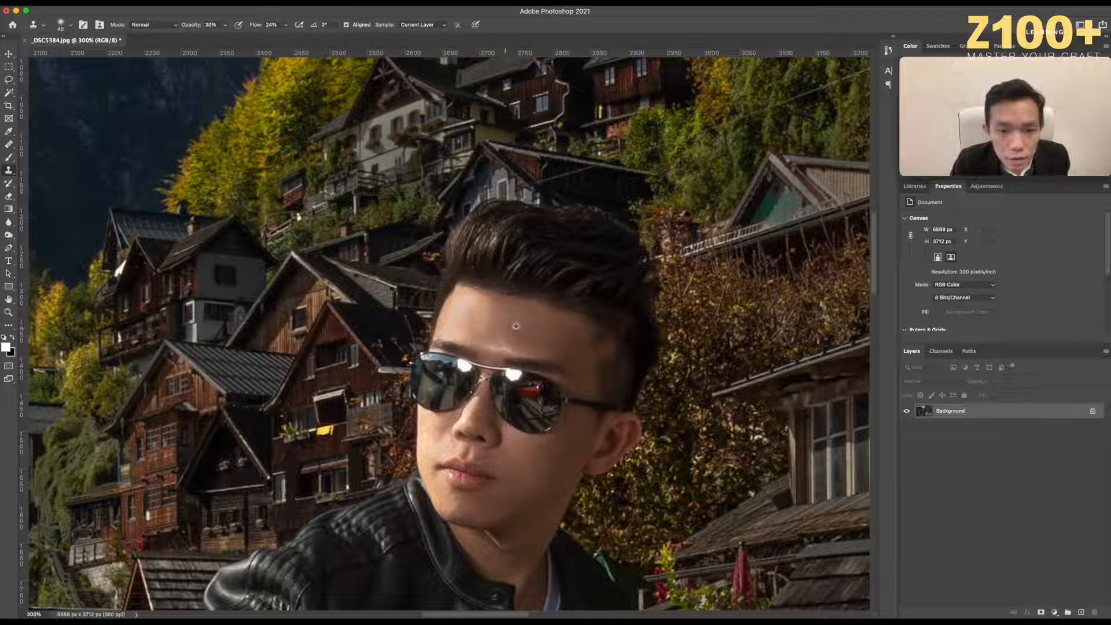
left_click(508, 322, "alt")
left_click(458, 305)
left_click(491, 342)
left_click(460, 304)
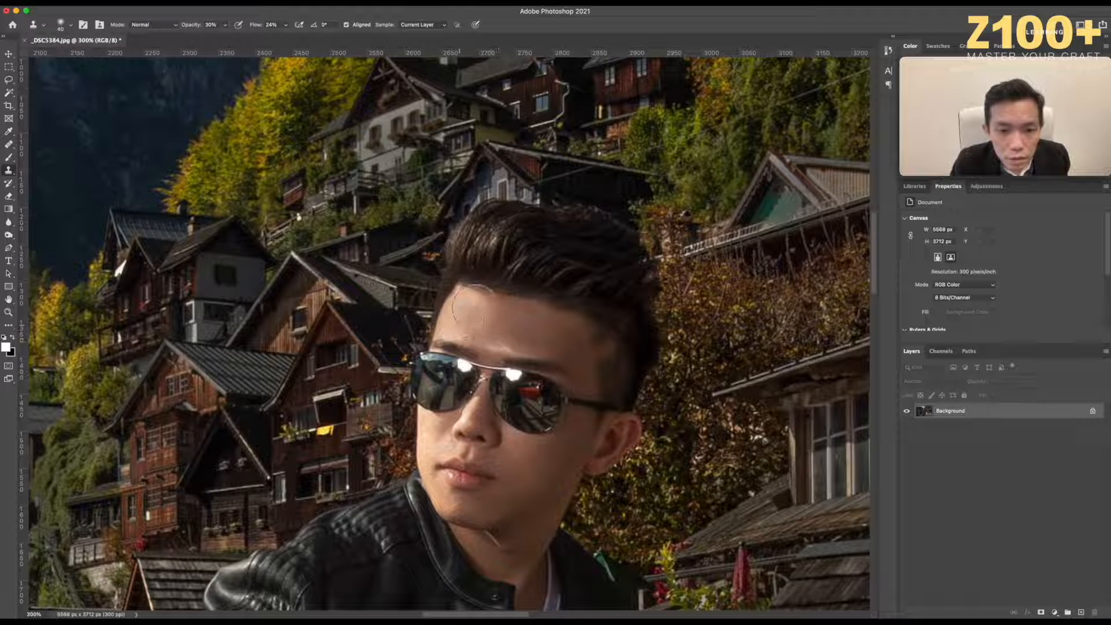
left_click(470, 334)
Blend the central and shaded forehead skin with resampled clone sources, and sample clean skin beside the nose with a smaller brush.
left_click(495, 313, "alt")
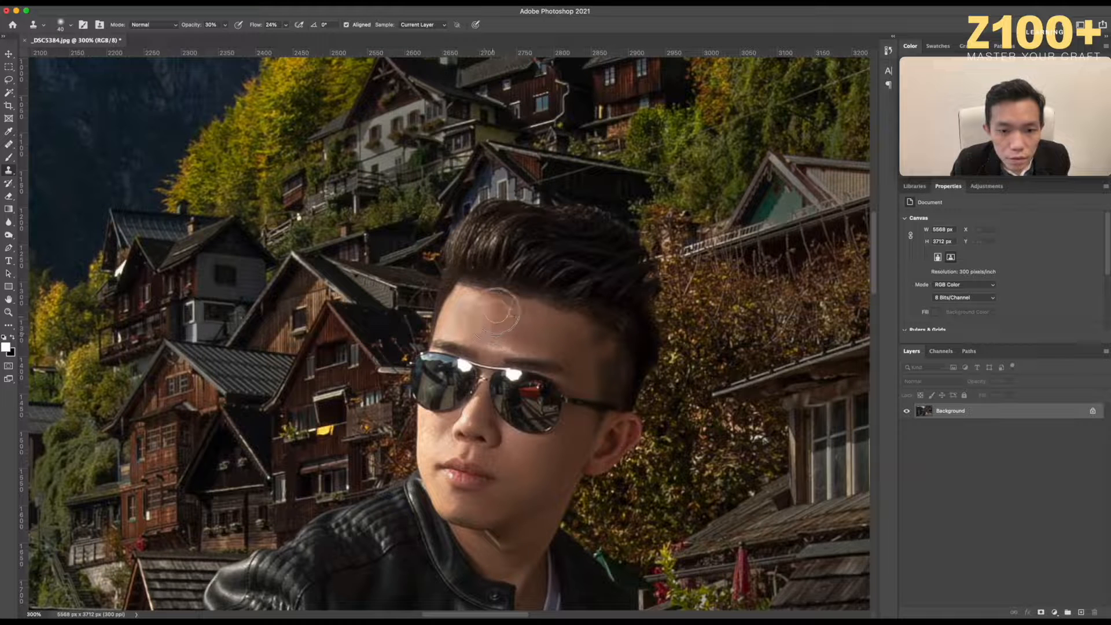
left_click(526, 325, "alt")
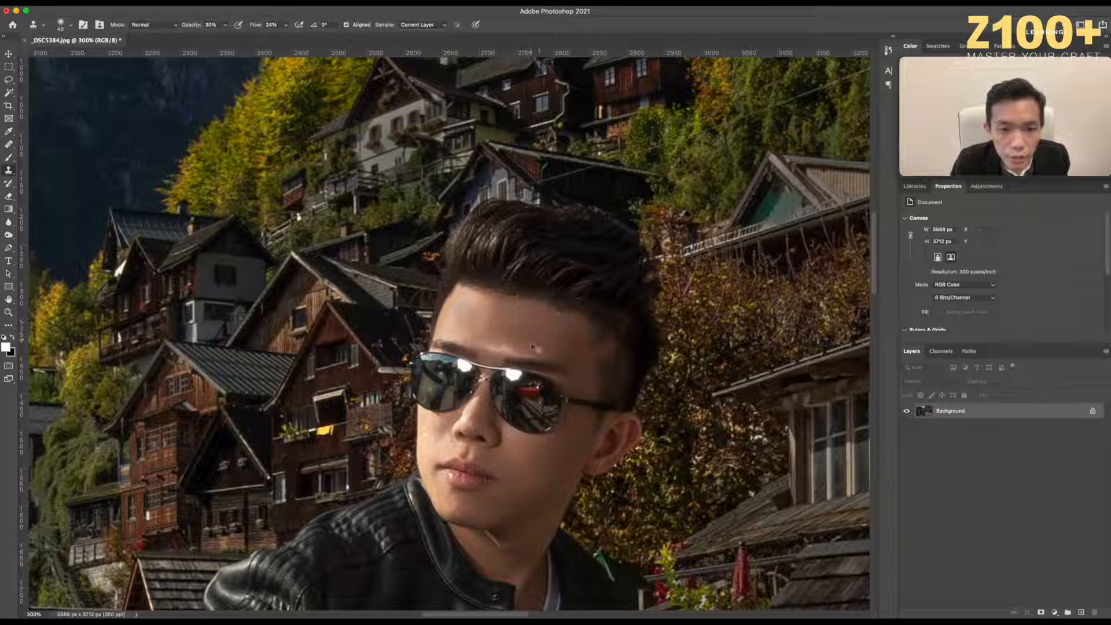
left_click(497, 334, "alt")
left_click(527, 332)
left_click(574, 350, "alt")
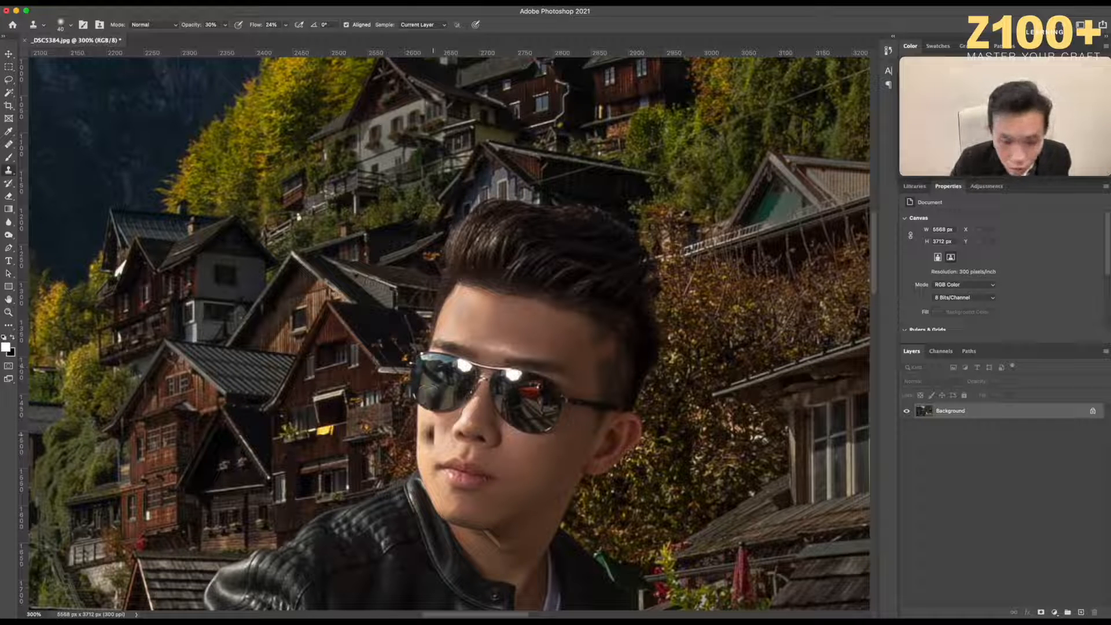
key("bracketleft")
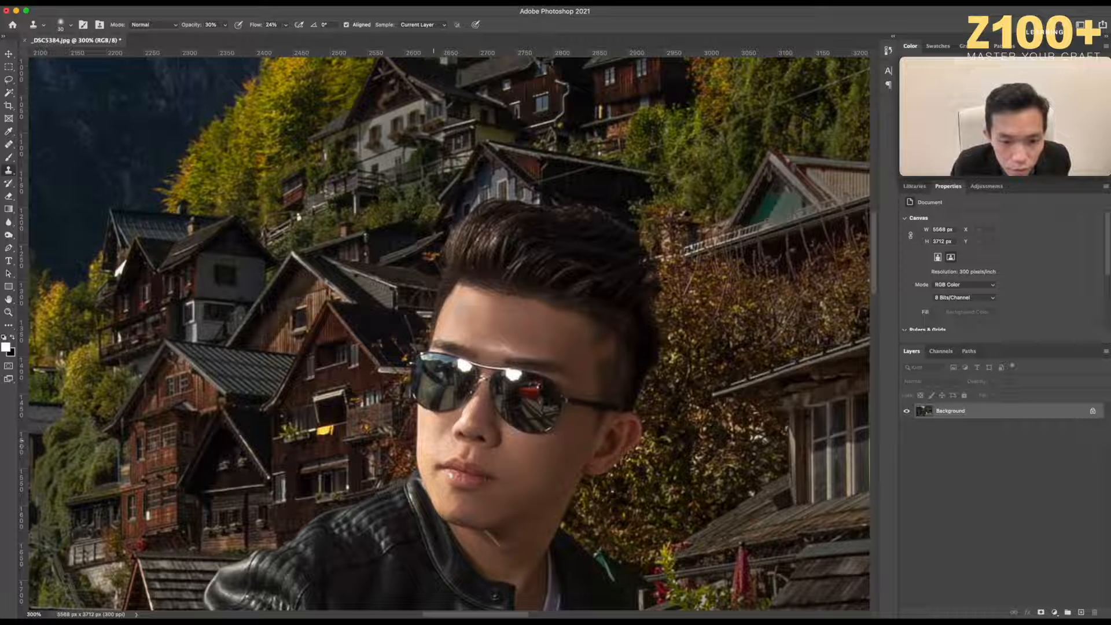
left_click(461, 431, "alt")
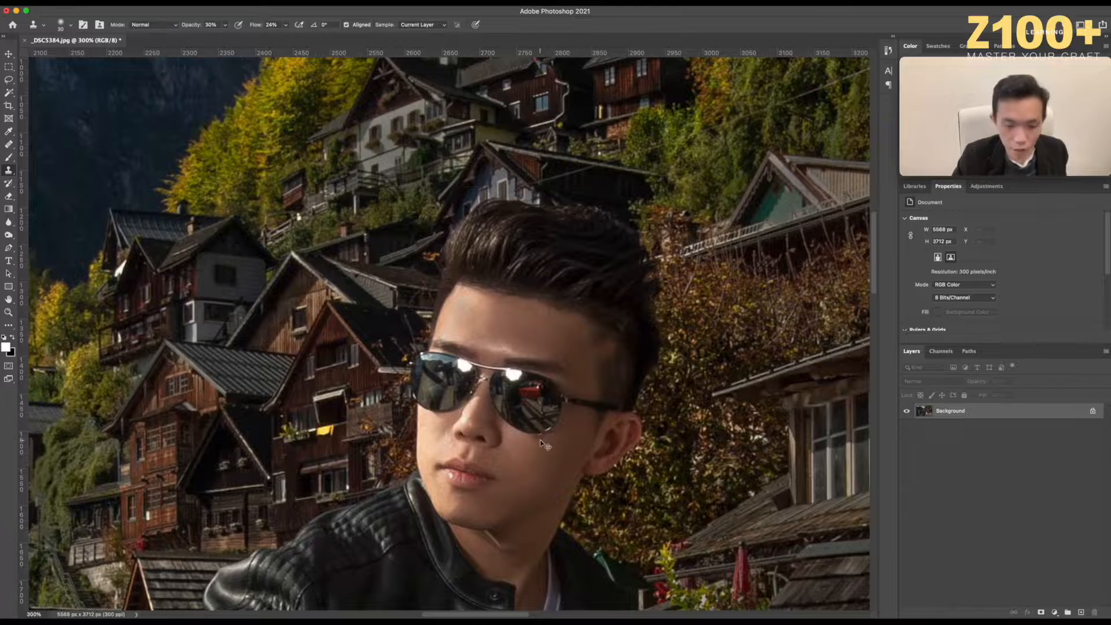
Review the whole couple photo at 50% and 66.7% zoom, checking the retouched skin and the overall lighting.
key("super+minus")
key("super+minus")
key("super+minus")
key("super+minus")
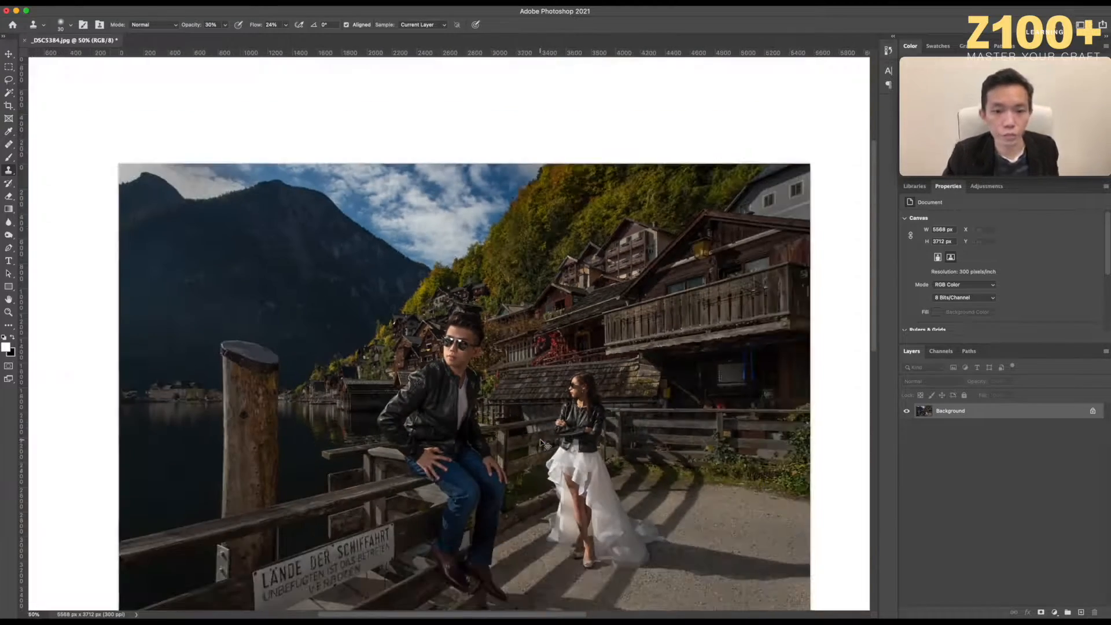
key("super+plus")
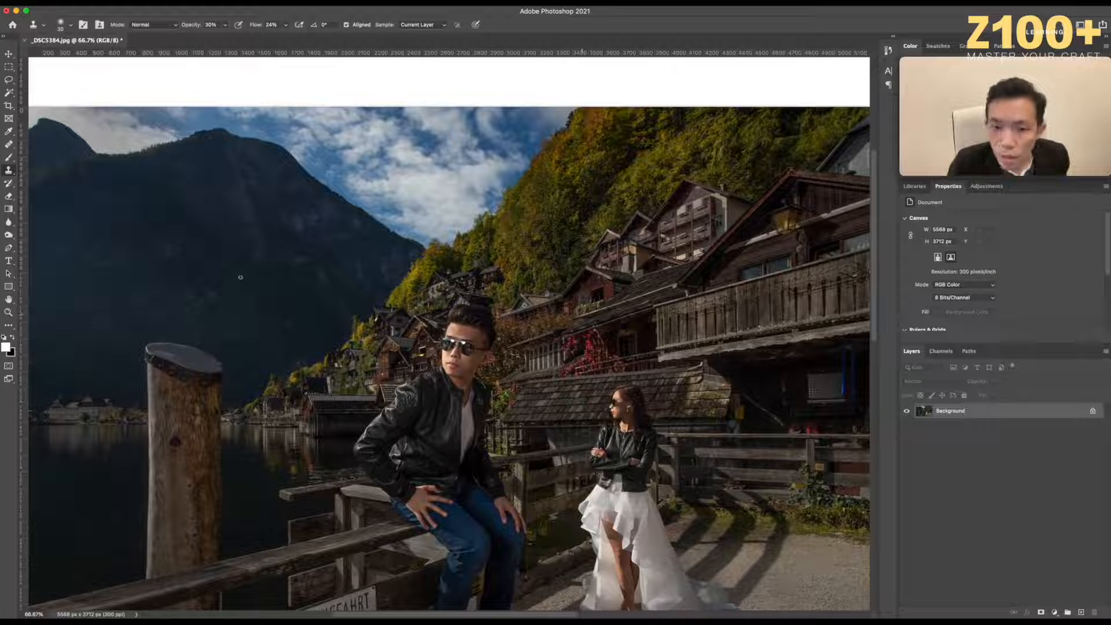
left_click(8, 54)
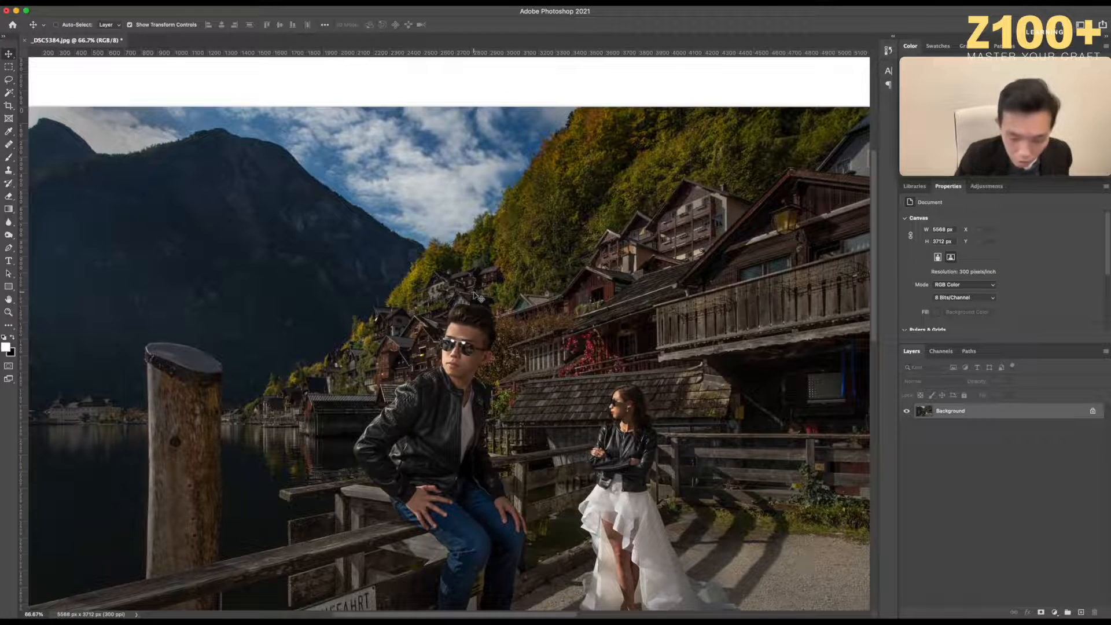
key("super+minus")
key("super+minus")
key("super+plus")
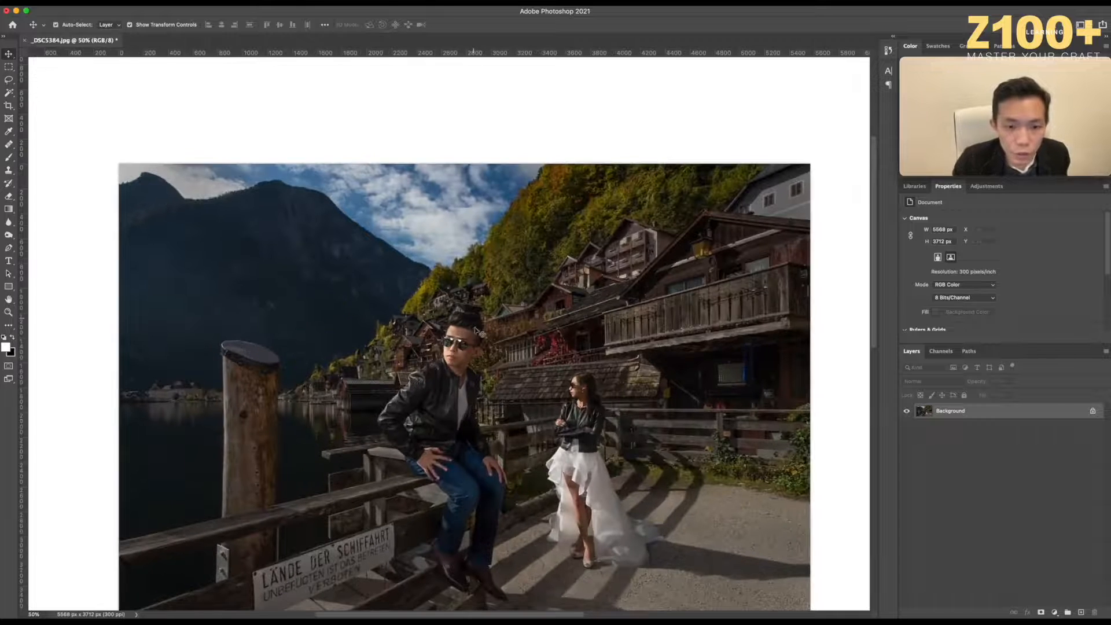
left_click_drag(511, 368, 513, 313)
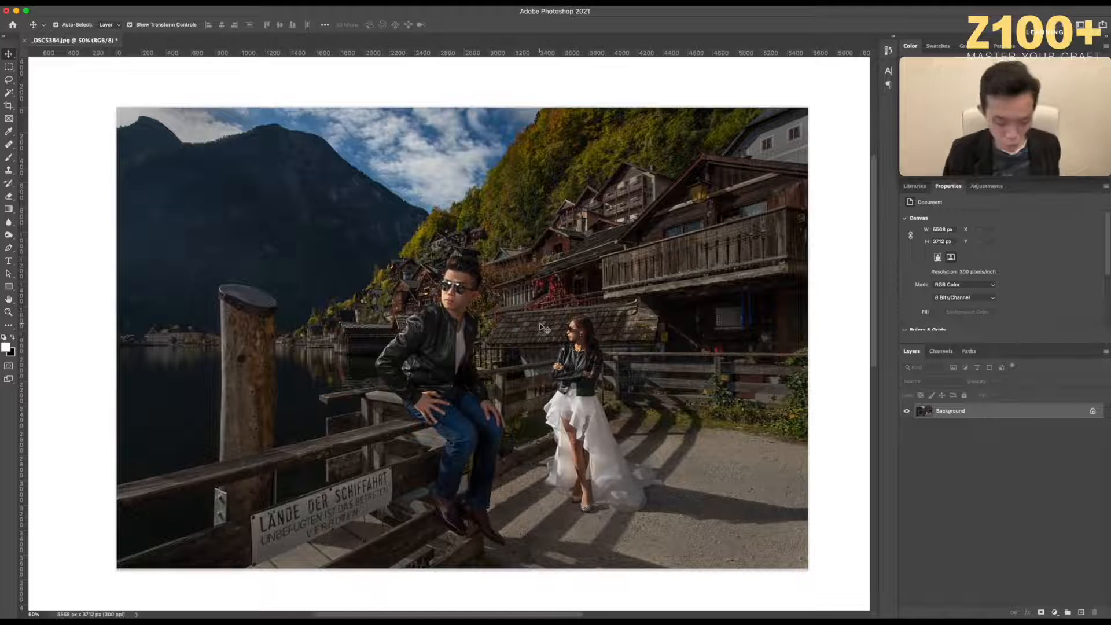
key("super+minus")
key("super+plus")
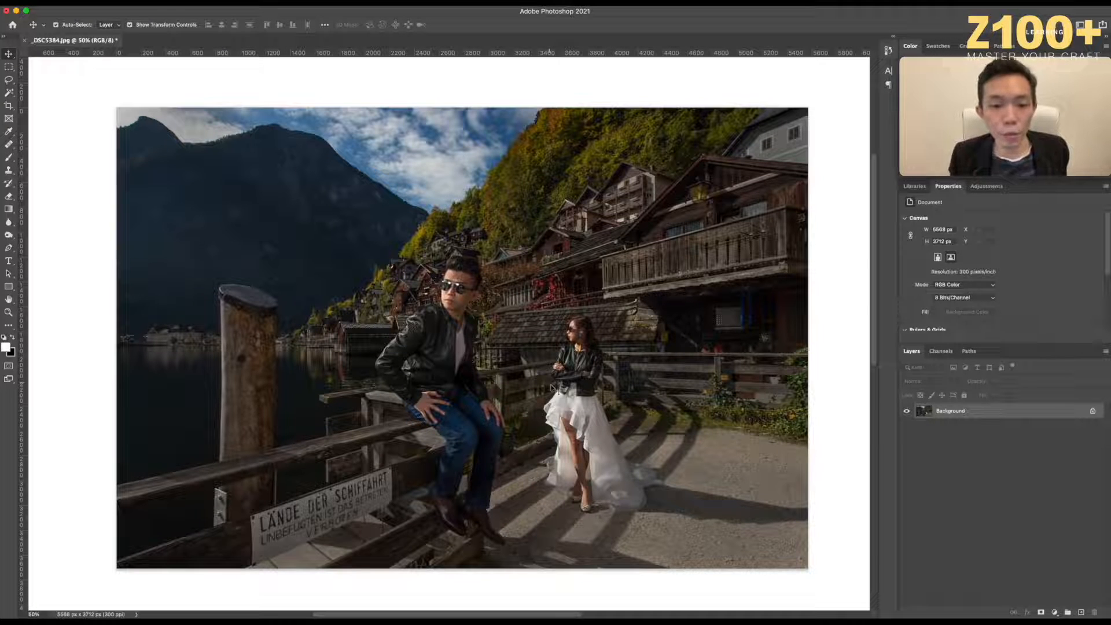
scroll(410, 369, "up", 3)
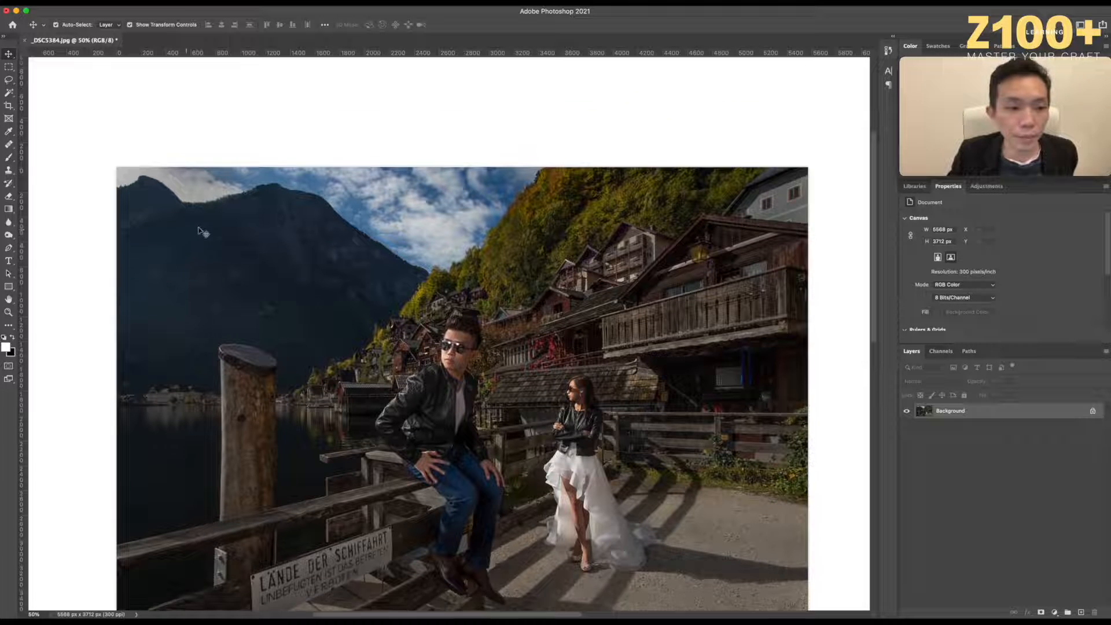
scroll(446, 382, "down", 3)
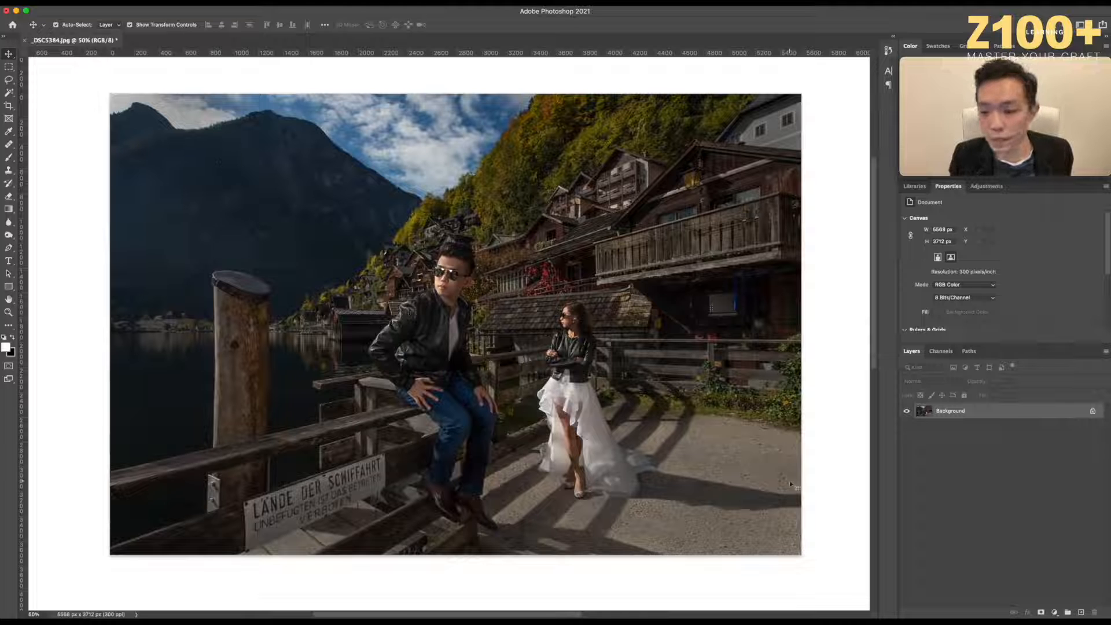
Add a linear gradient fill layer above the Background and set its angle to -21°.
left_click(1055, 612)
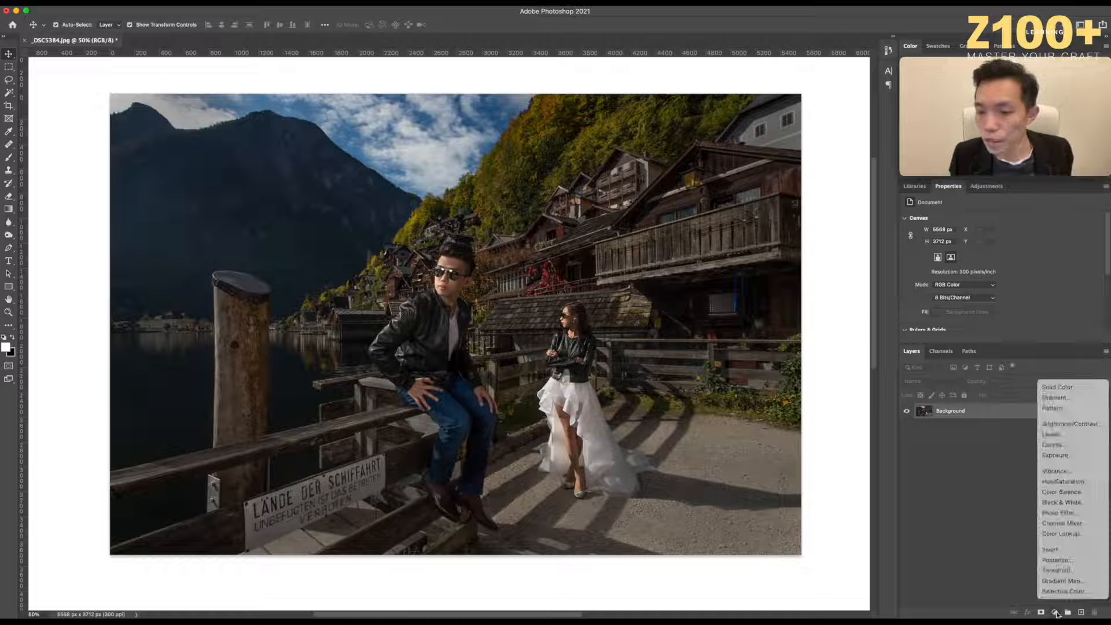
left_click(1066, 398)
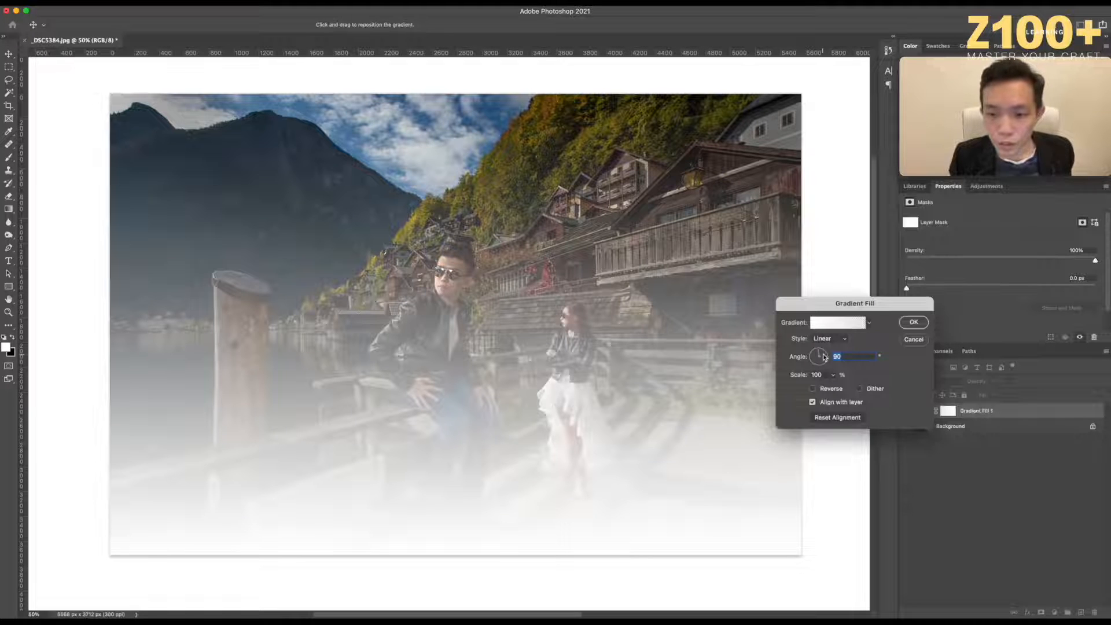
left_click(825, 360)
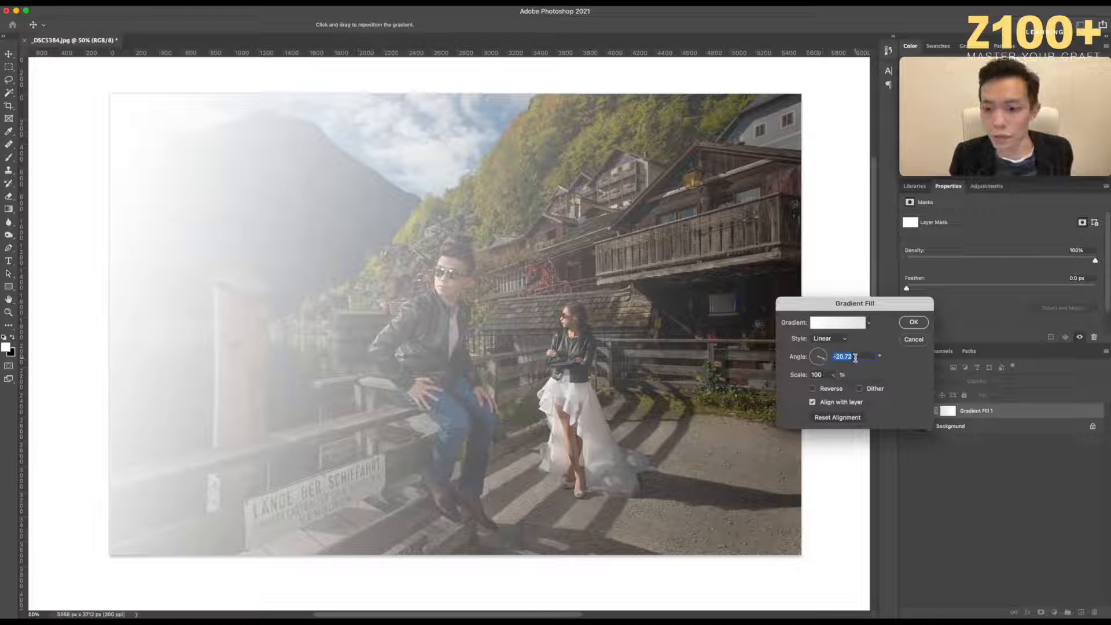
left_click(845, 358)
left_click(862, 358)
left_click_drag(855, 357, 841, 357)
type("1")
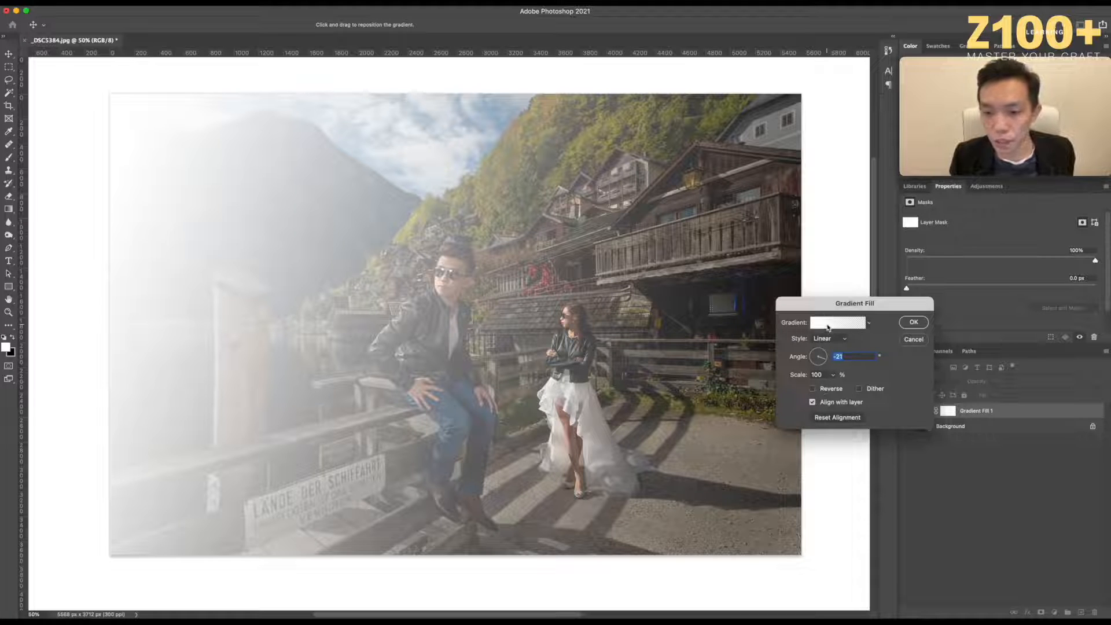
Change the starting colour stop of the gradient from white to golden yellow, f8cd59.
left_click(825, 326)
left_click_drag(825, 337, 876, 358)
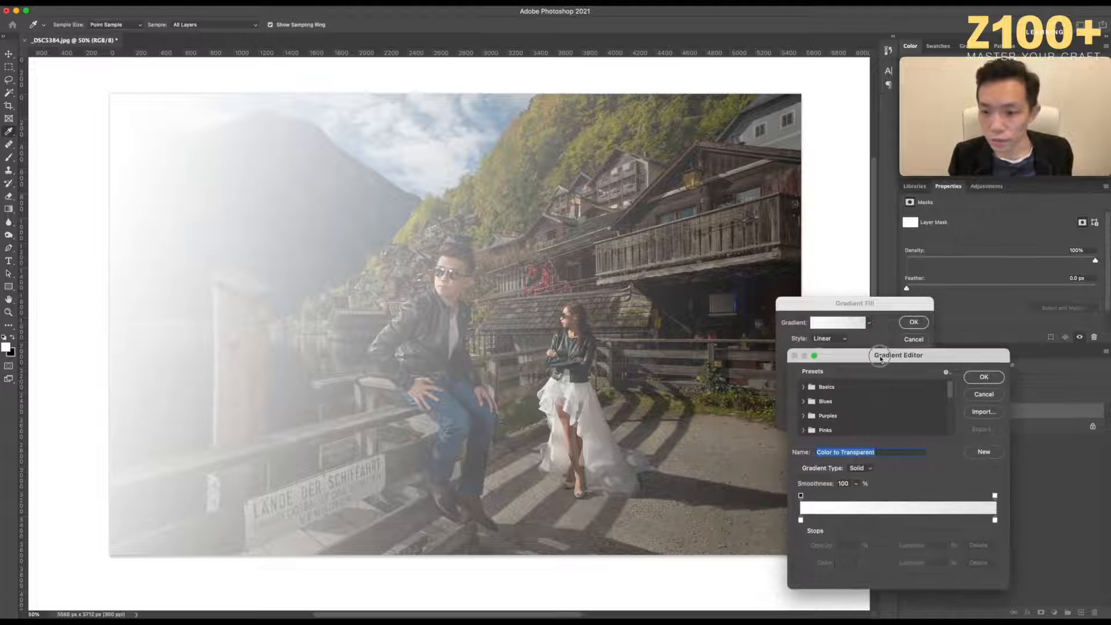
left_click(802, 521)
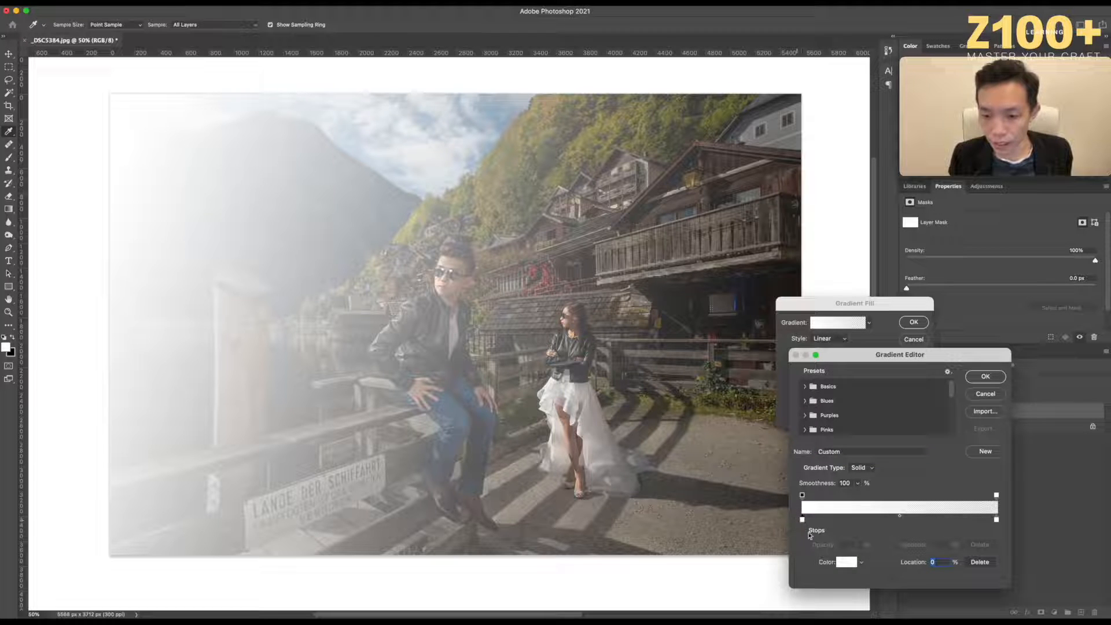
left_click(848, 562)
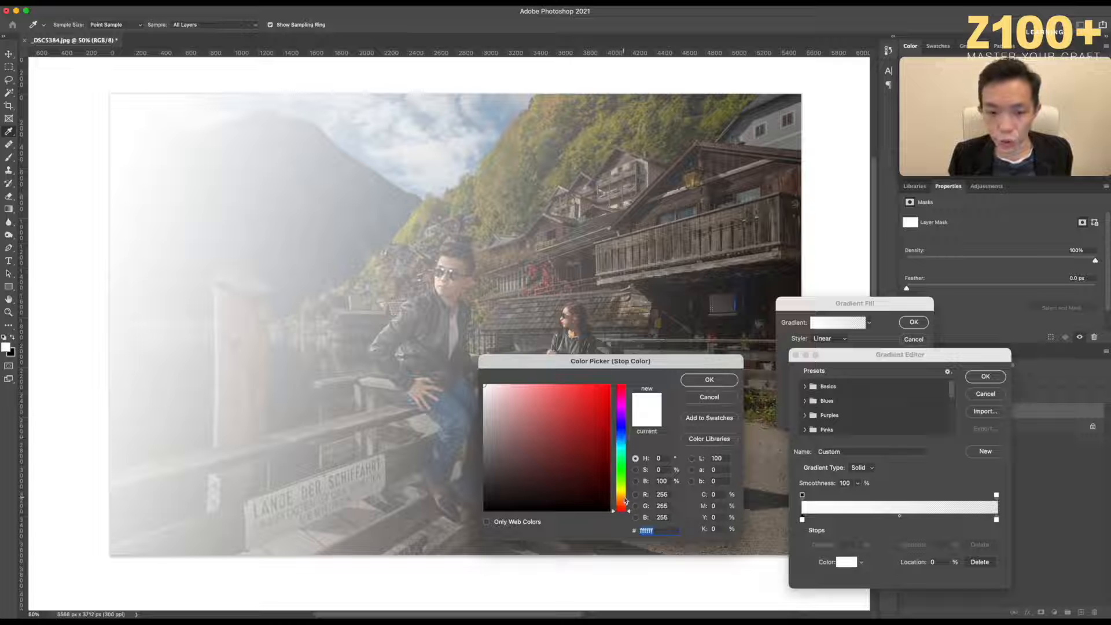
left_click_drag(625, 501, 623, 495)
left_click(559, 393)
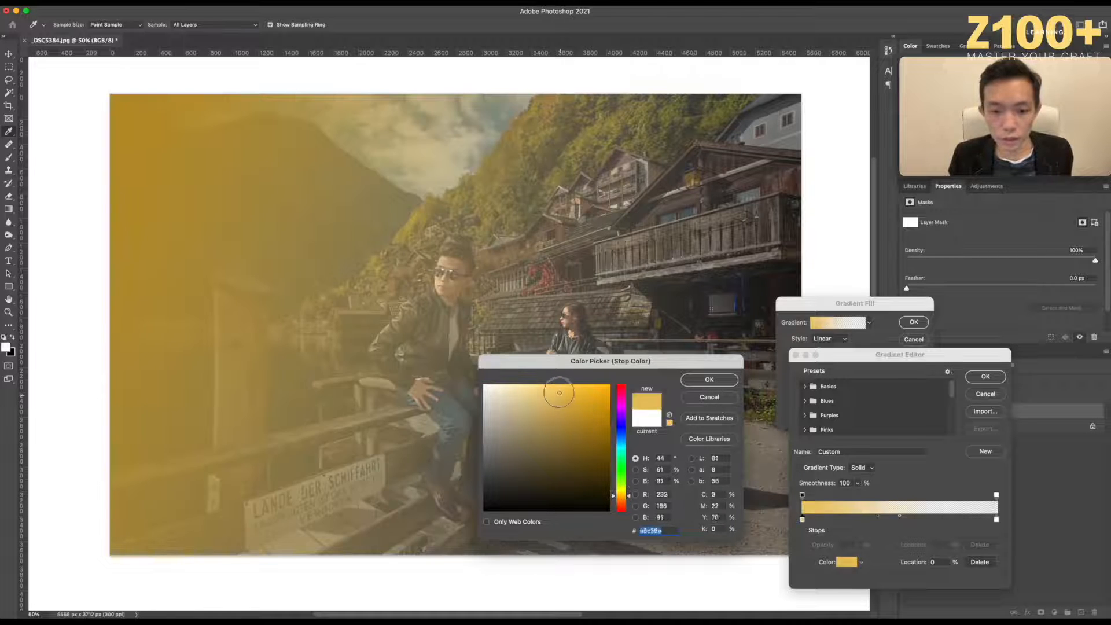
left_click_drag(559, 392, 547, 384)
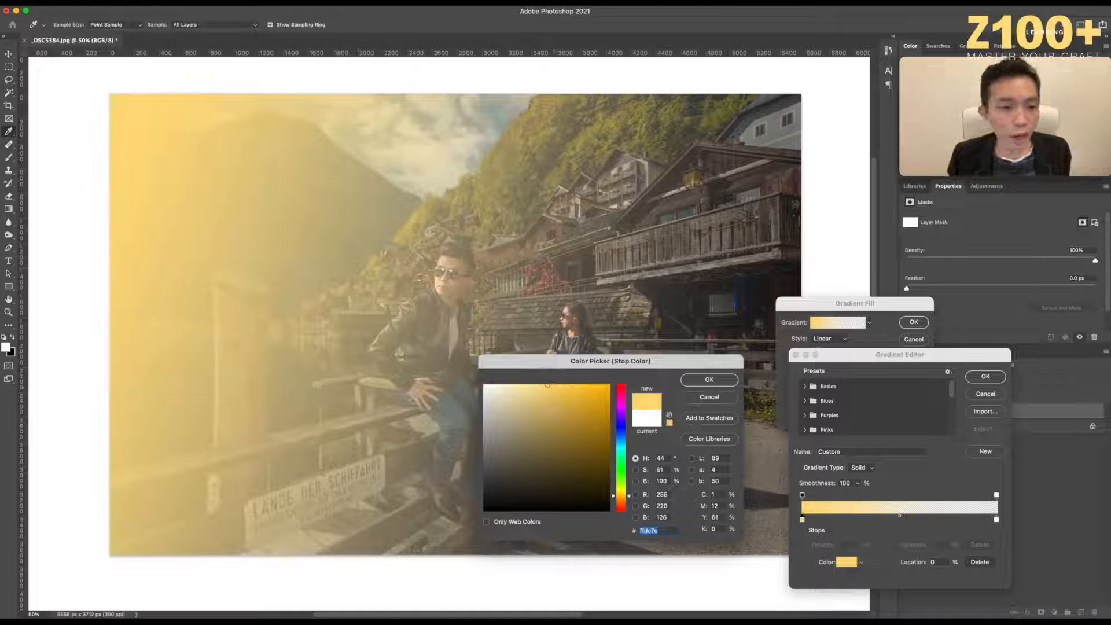
left_click_drag(548, 385, 572, 390)
left_click_drag(571, 401, 564, 388)
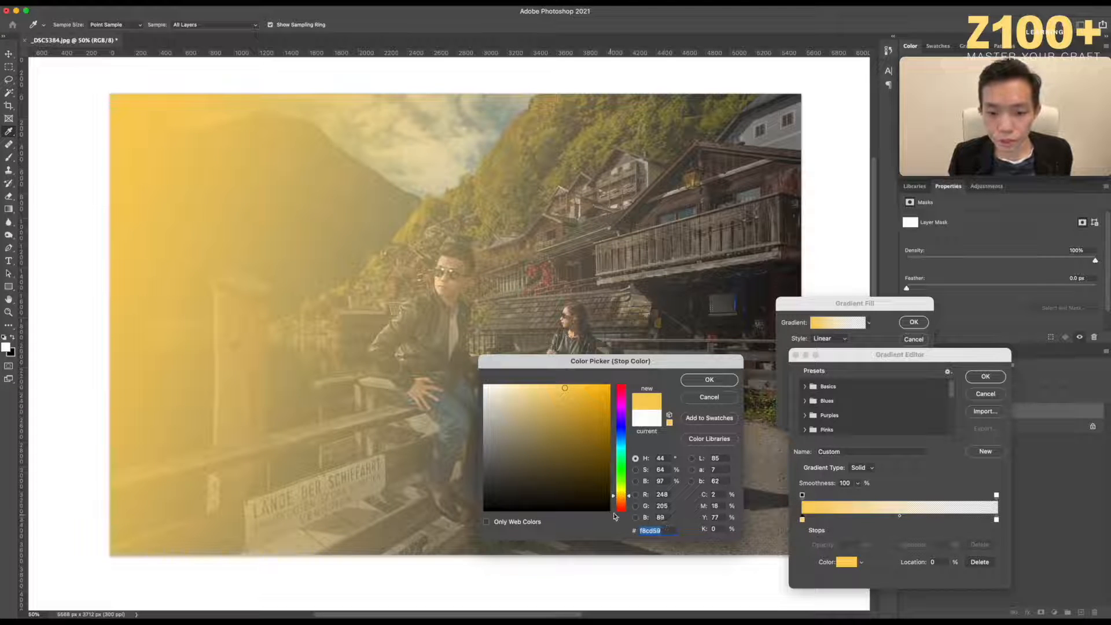
left_click(709, 380)
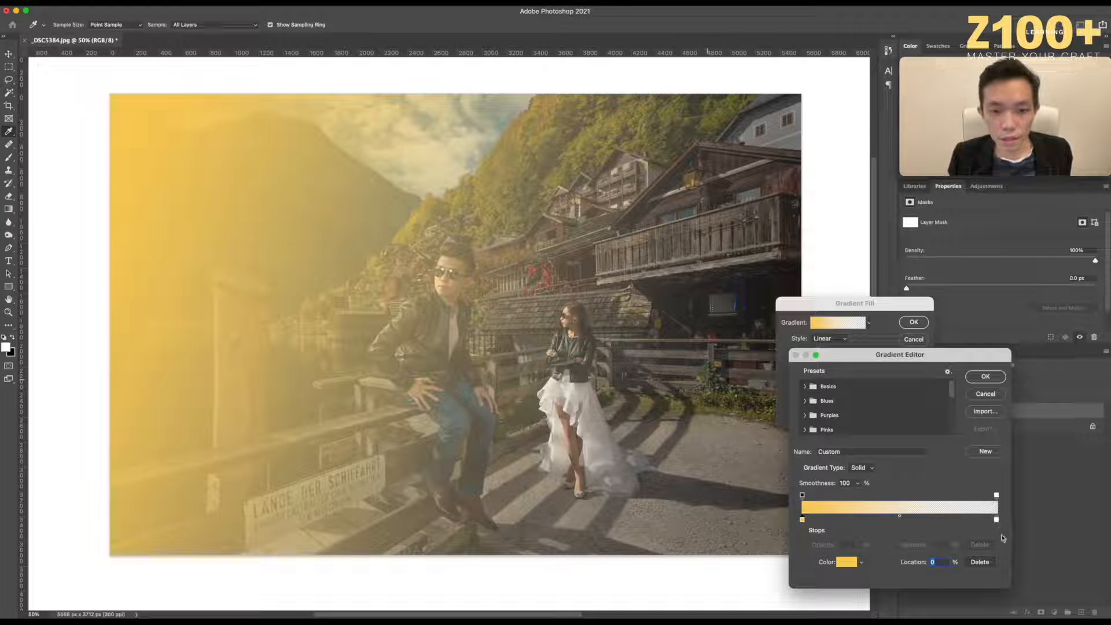
Change the gradient's end colour stop from white to muted tan, dbc18e, and accept the gradient fill.
left_click(996, 519)
left_click(846, 562)
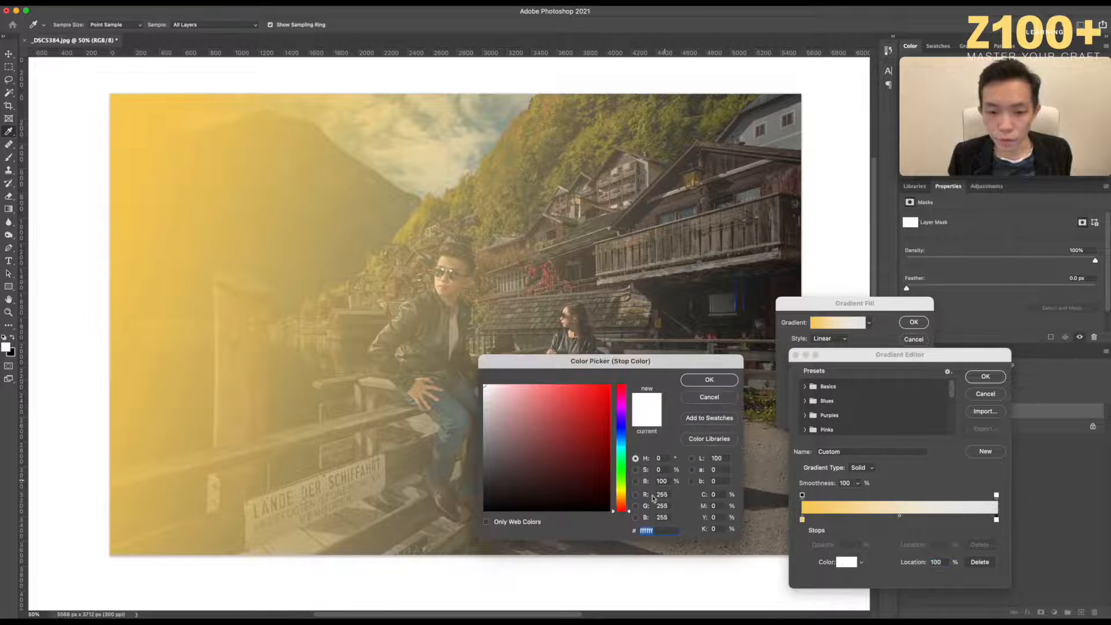
left_click(621, 497)
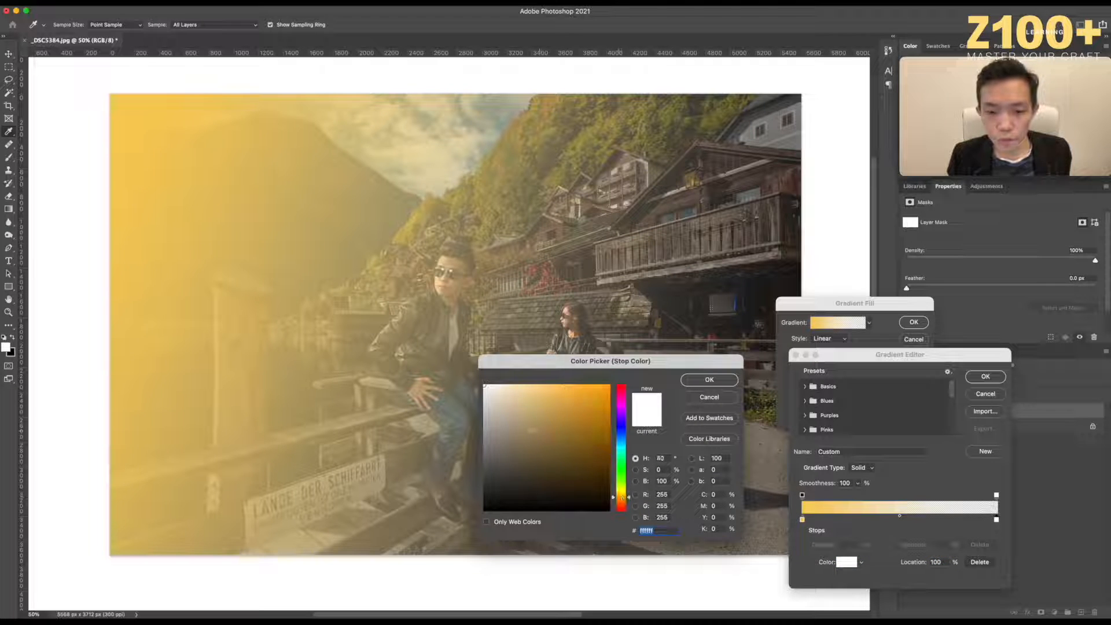
left_click(547, 446)
left_click(513, 386)
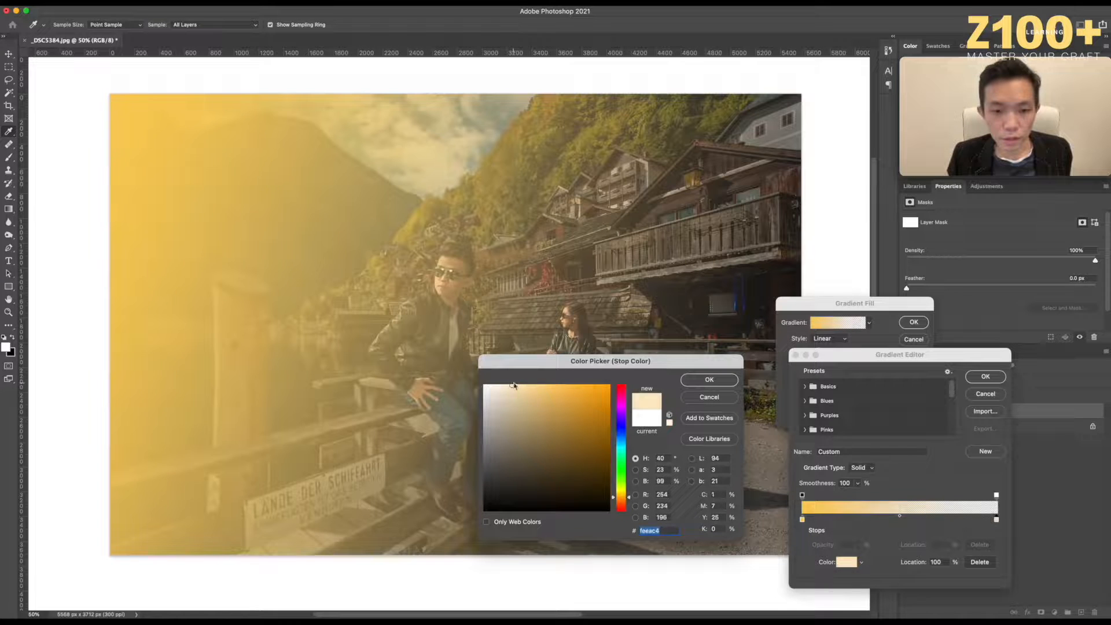
left_click(516, 395)
left_click(520, 406)
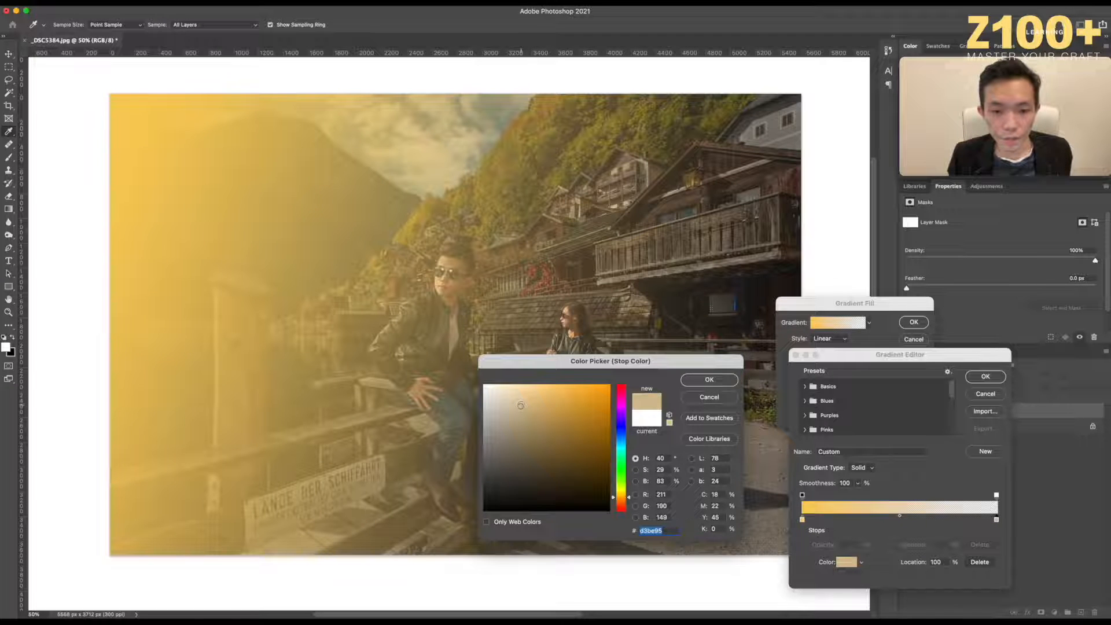
left_click(527, 401)
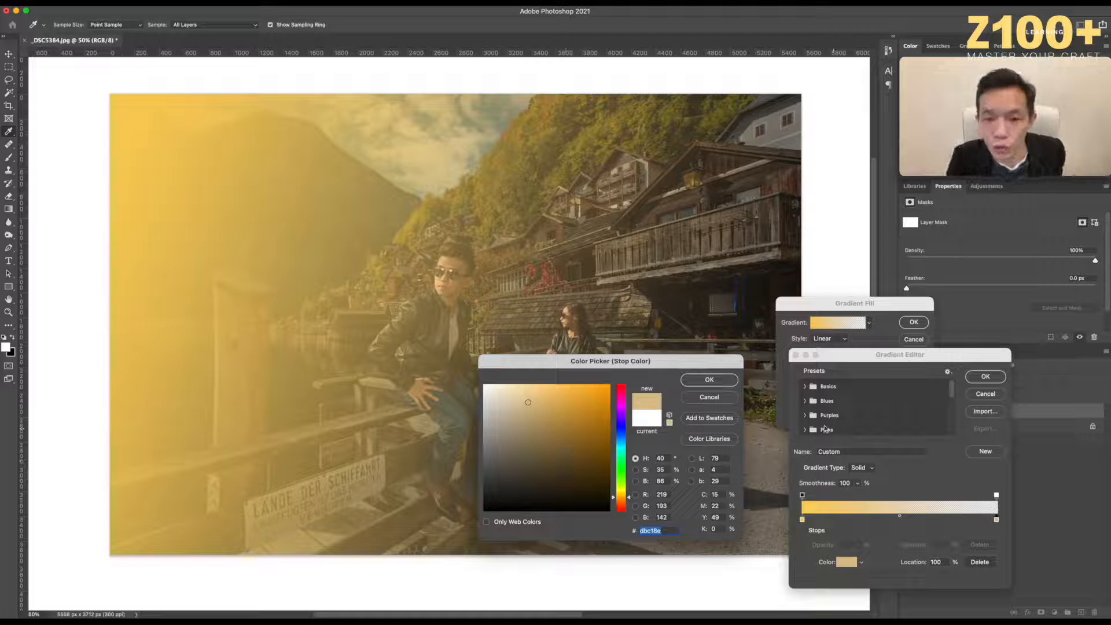
left_click(721, 381)
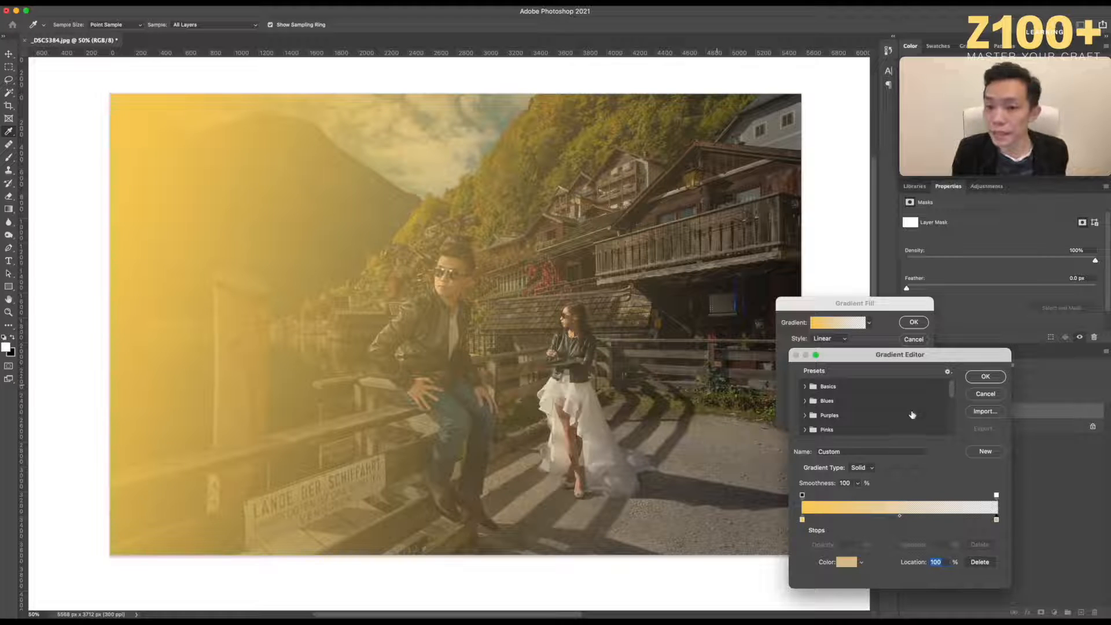
left_click(983, 377)
left_click(915, 322)
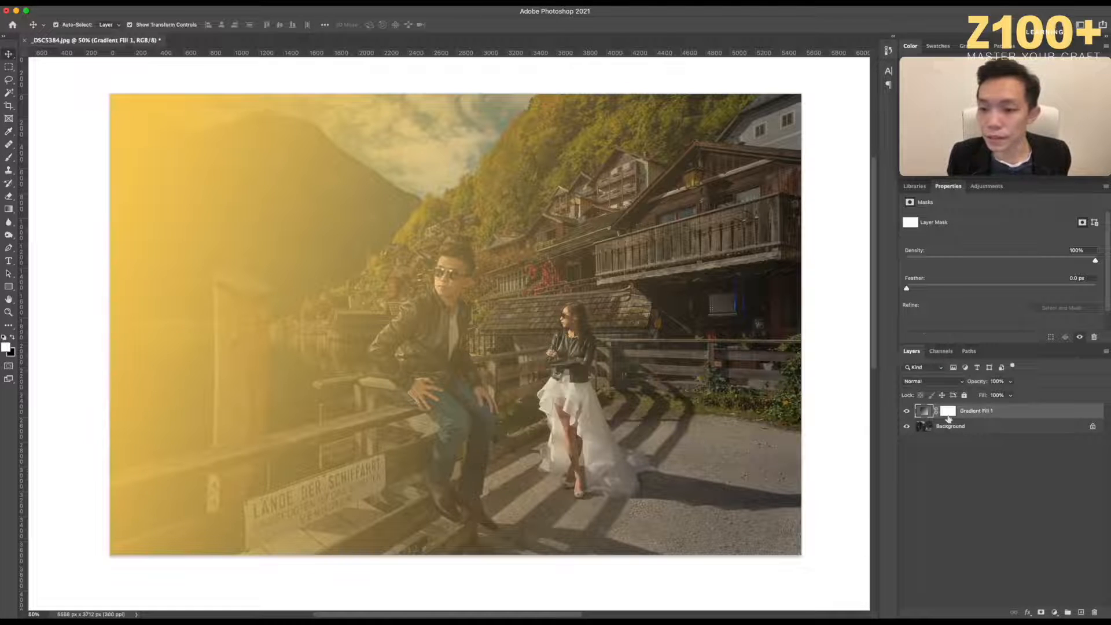
Compare the photo with and without the gradient fill, and set the layer's blend mode to Hard Light.
left_click(906, 411)
left_click(906, 411)
left_click(906, 410)
left_click(907, 411)
left_click(931, 381)
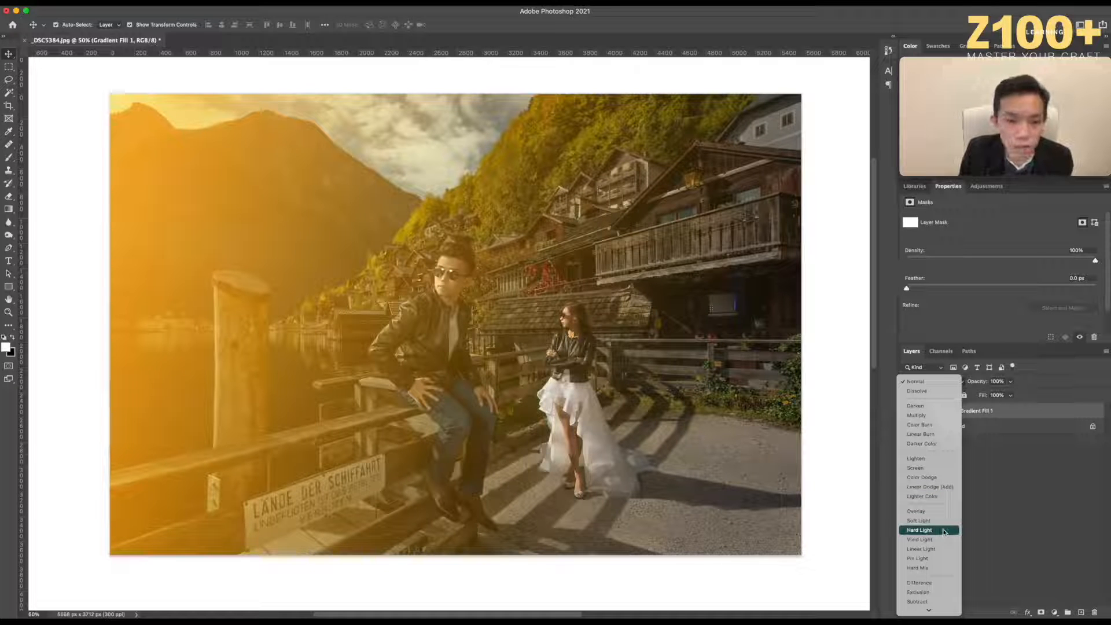
left_click(943, 531)
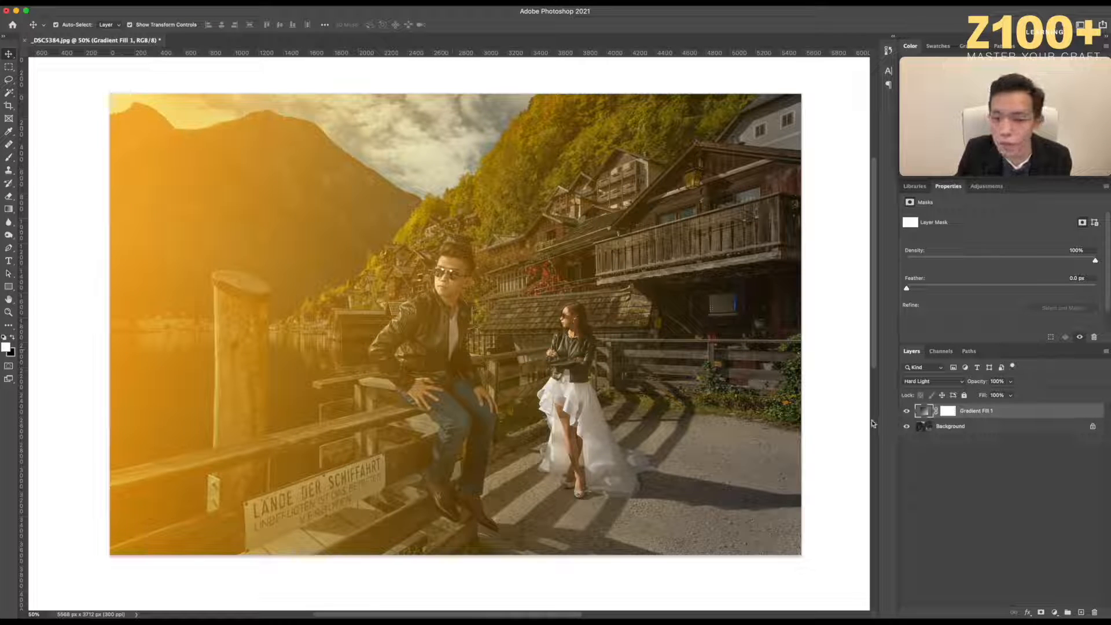
Lower the gradient layer's fill to 45% and compare the photo with and without the effect.
left_click(1010, 396)
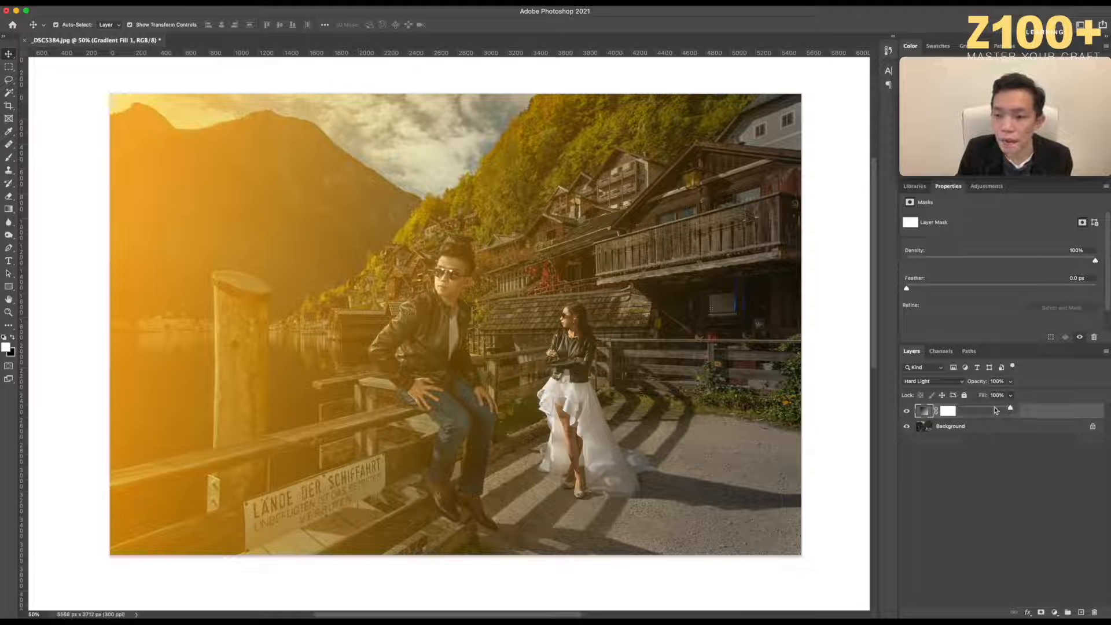
left_click_drag(993, 409, 986, 410)
left_click(985, 409)
left_click(995, 452)
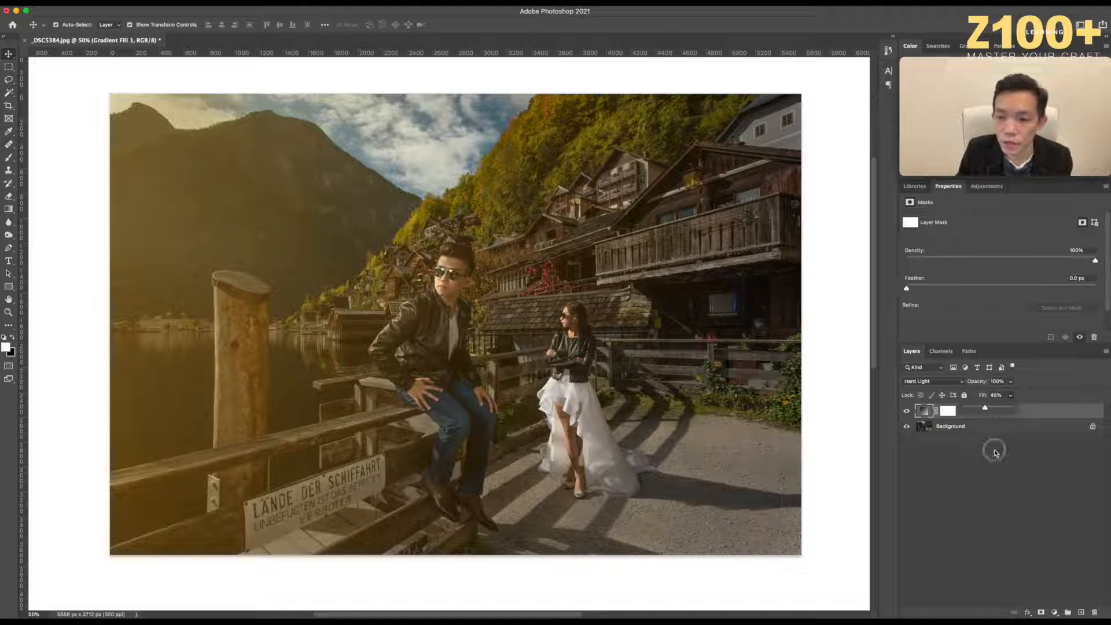
left_click(906, 411)
left_click(905, 411)
left_click(905, 412)
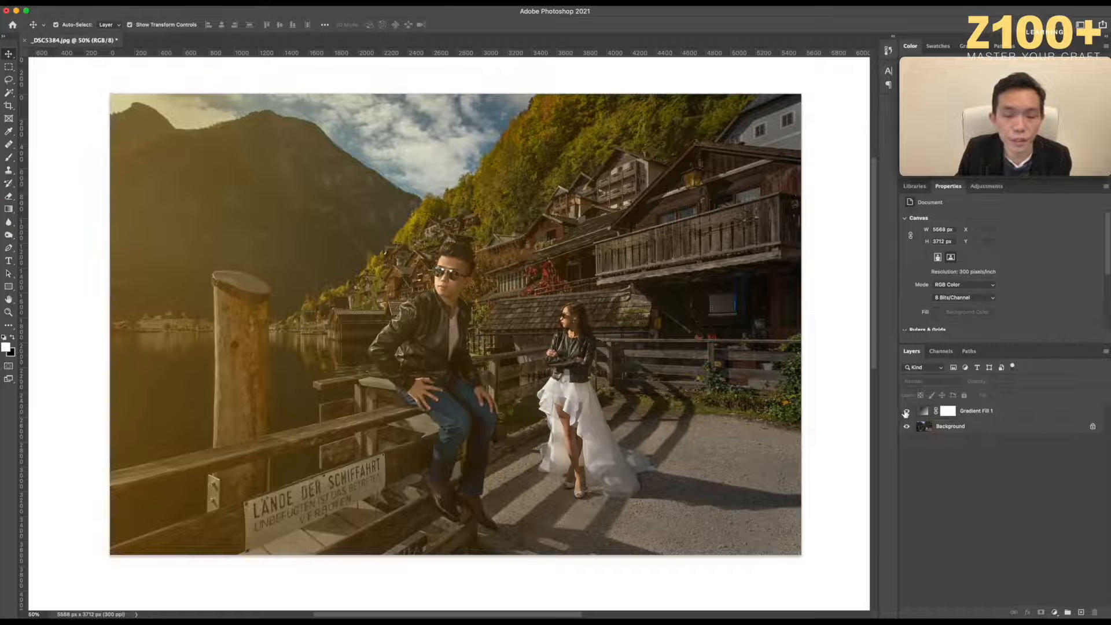
left_click(905, 411)
left_click(906, 412)
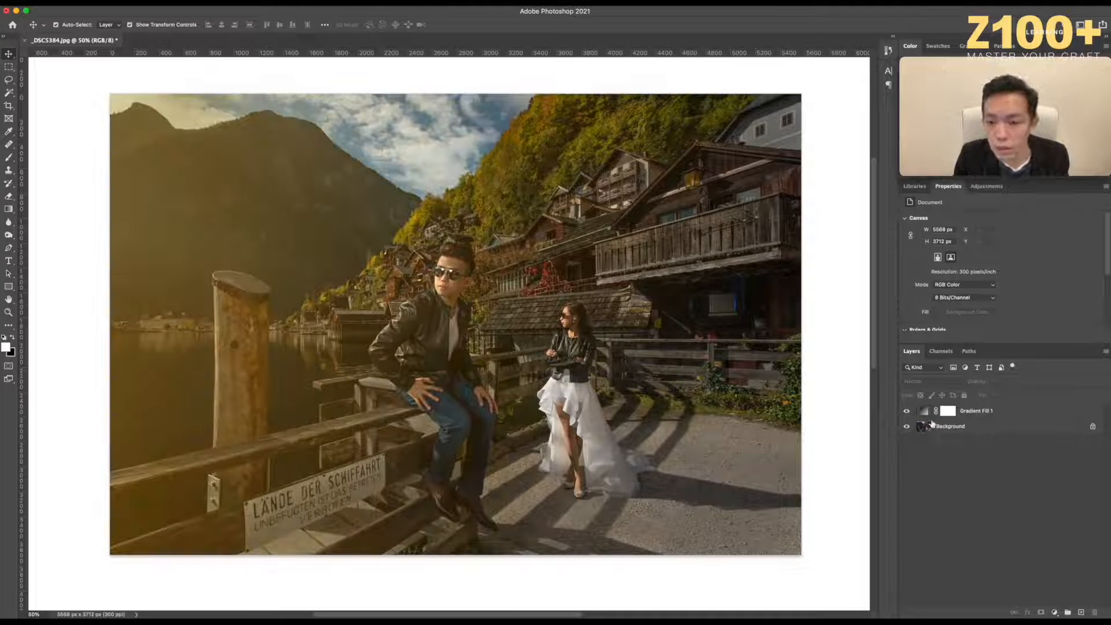
Duplicate the gradient fill layer and set the copy to Color Dodge blending with 20% fill.
left_click_drag(924, 414, 1081, 609)
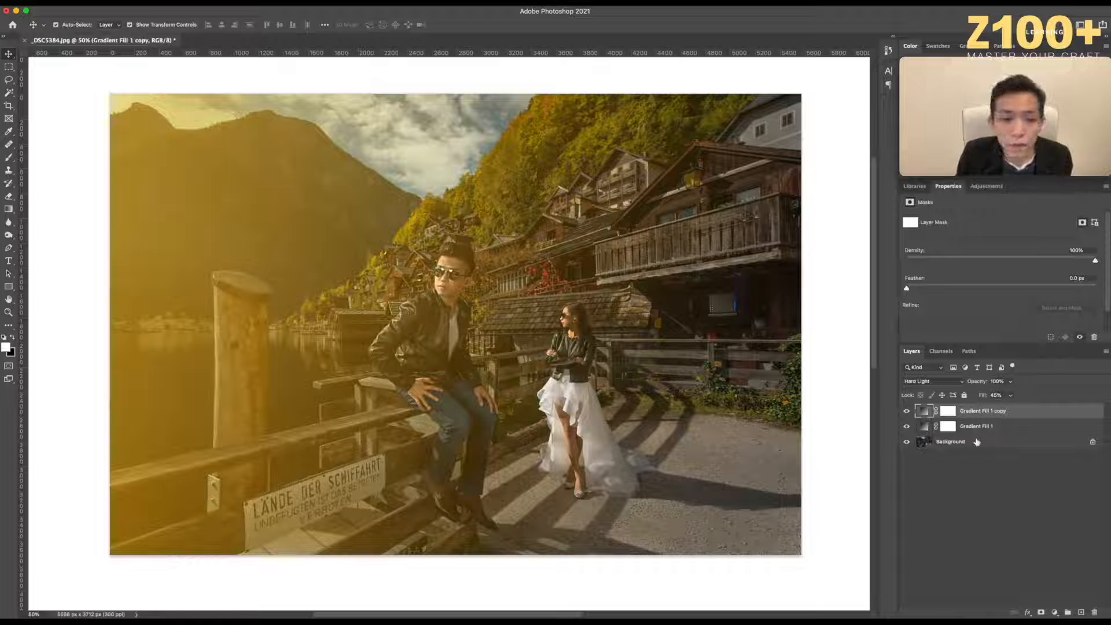
left_click(936, 381)
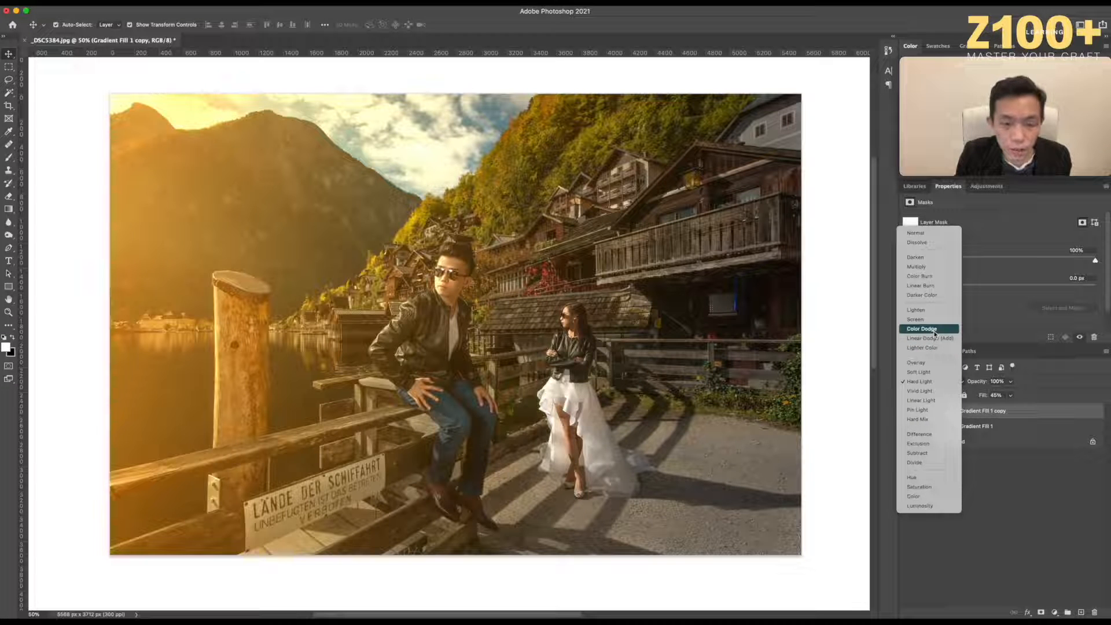
left_click(929, 332)
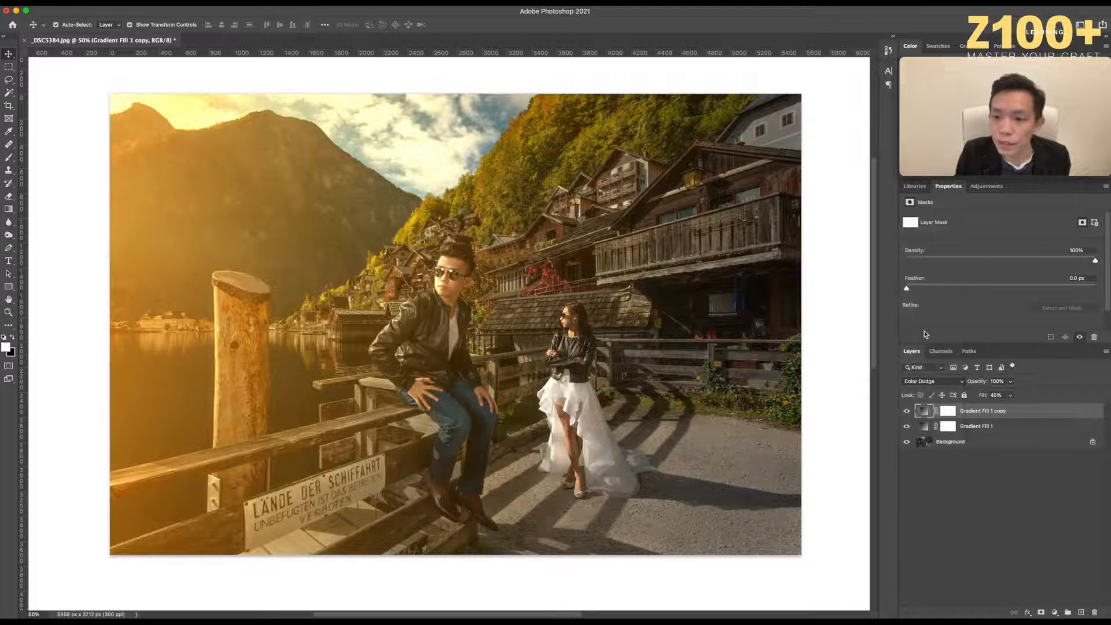
left_click(1011, 396)
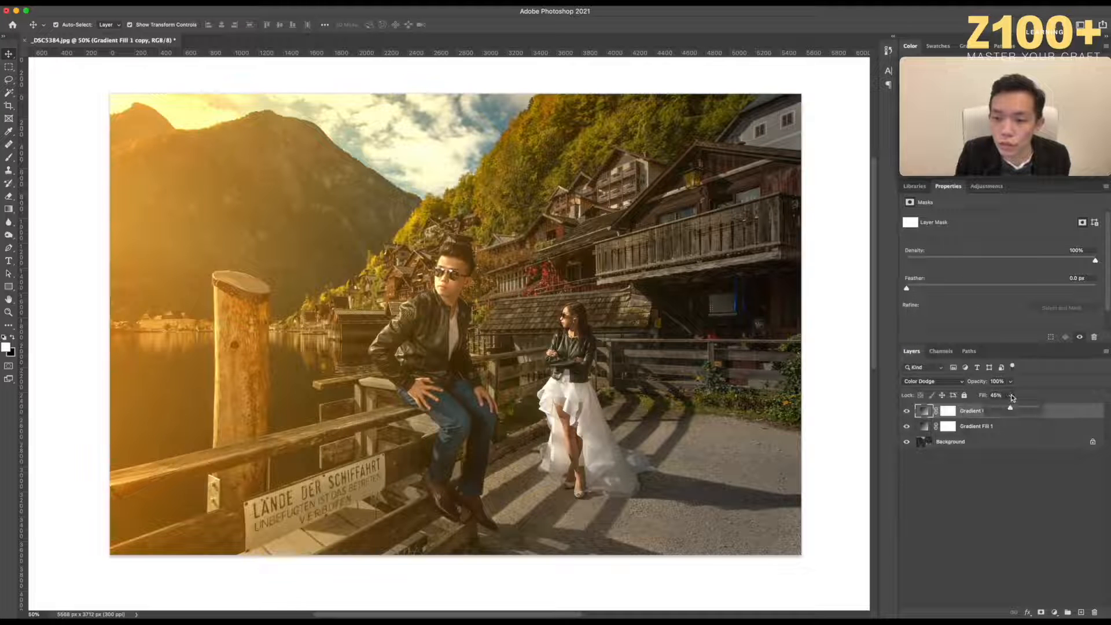
mouse_move(999, 409)
left_mouse_down()
mouse_move(1019, 409)
mouse_move(998, 409)
left_mouse_up()
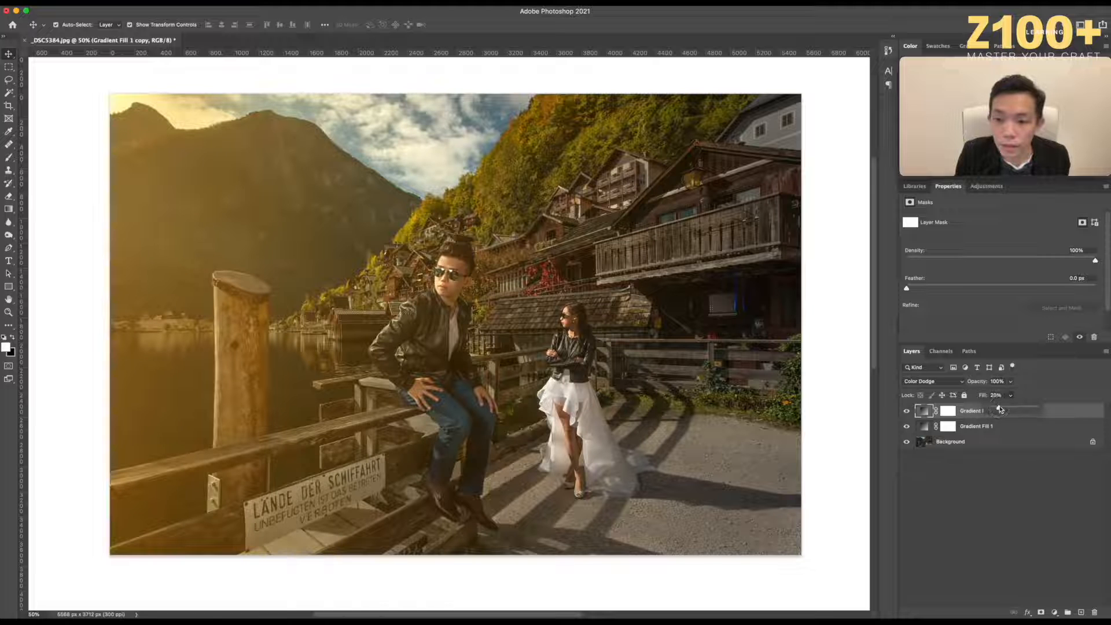
Compare the photo with each gradient layer shown and hidden, alone and together, leaving both visible.
left_click(906, 411)
left_click(907, 411)
left_click(907, 410)
left_click(906, 411)
left_click(905, 426)
left_click(907, 410)
left_click(906, 411)
left_click(907, 412)
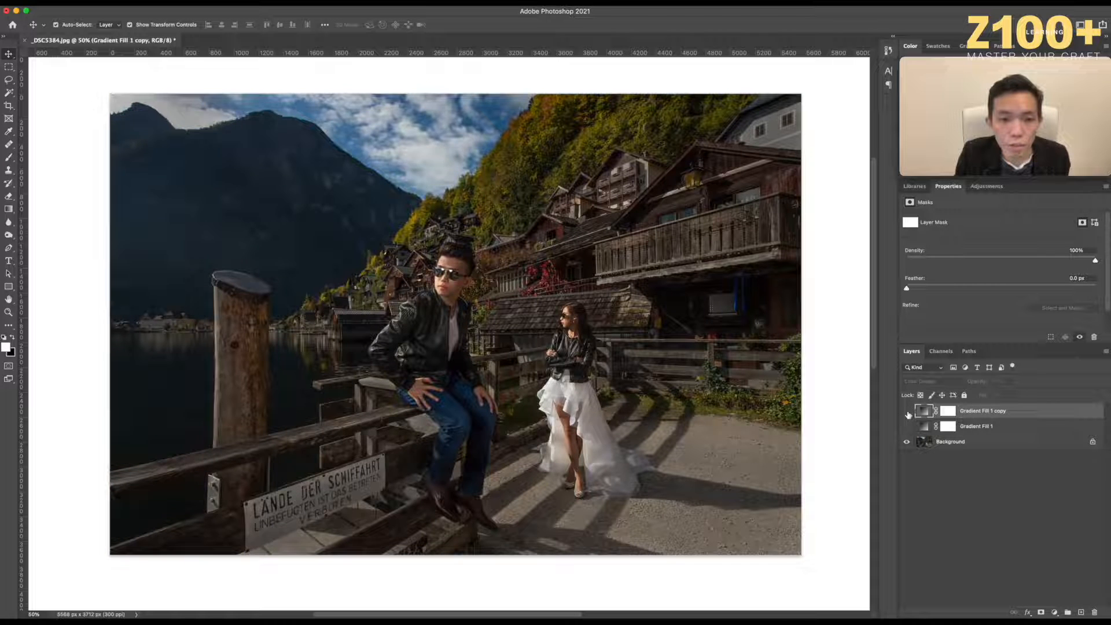
left_click(907, 411)
left_click(906, 410)
left_click(907, 410)
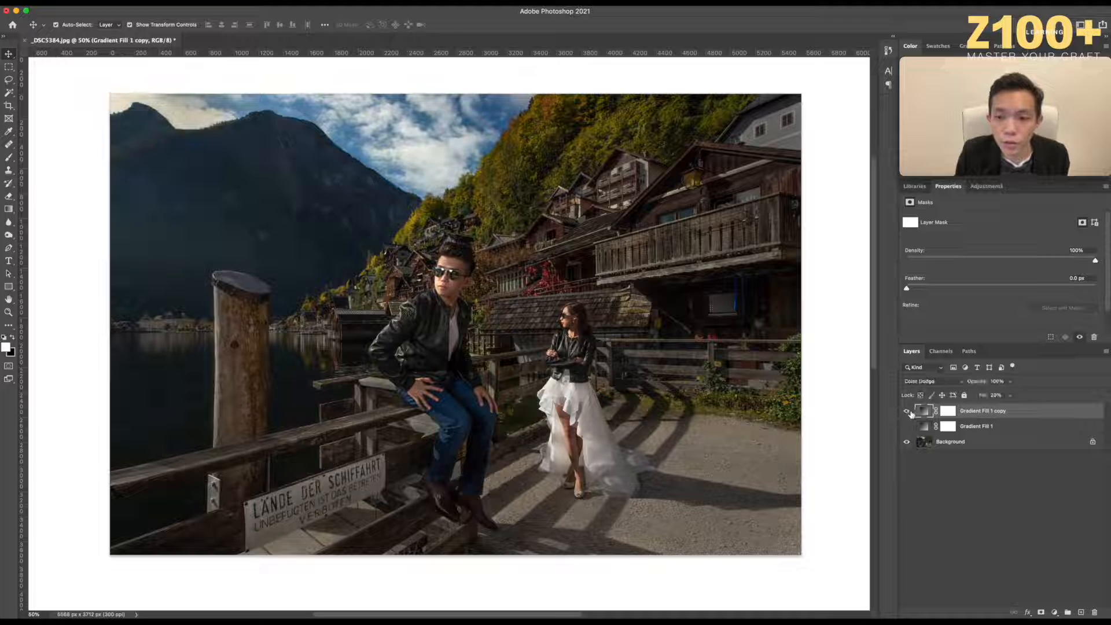
left_click(906, 411)
left_click(907, 410)
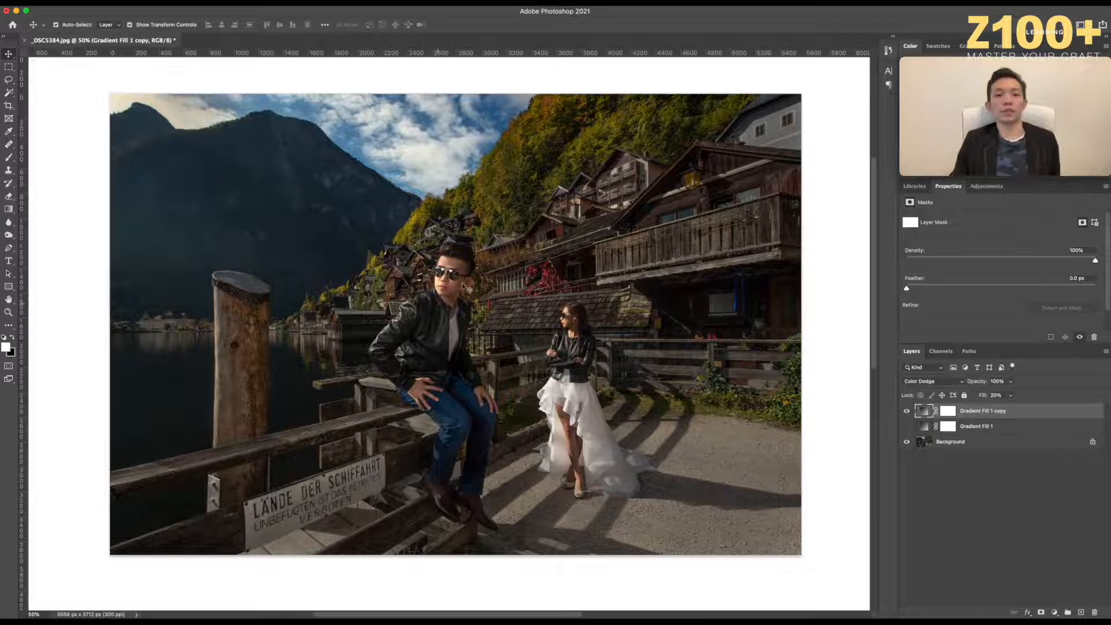
left_click(906, 425)
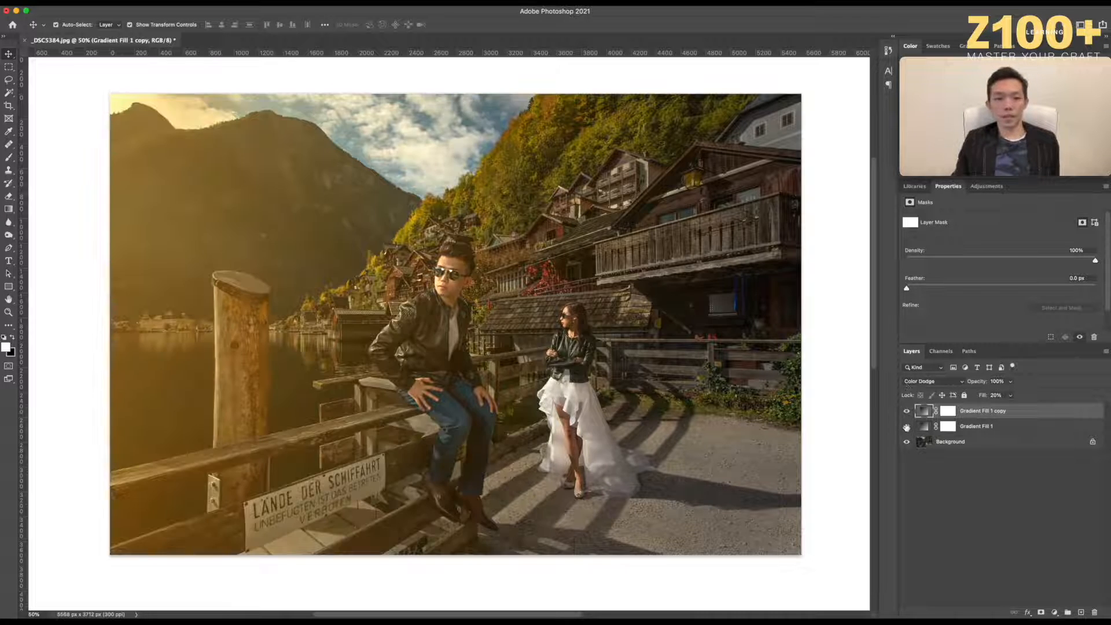
Try the Hard Light gradient layer above the Color Dodge copy, compare the lighting, and restore the original layer order.
left_click_drag(975, 427, 974, 407)
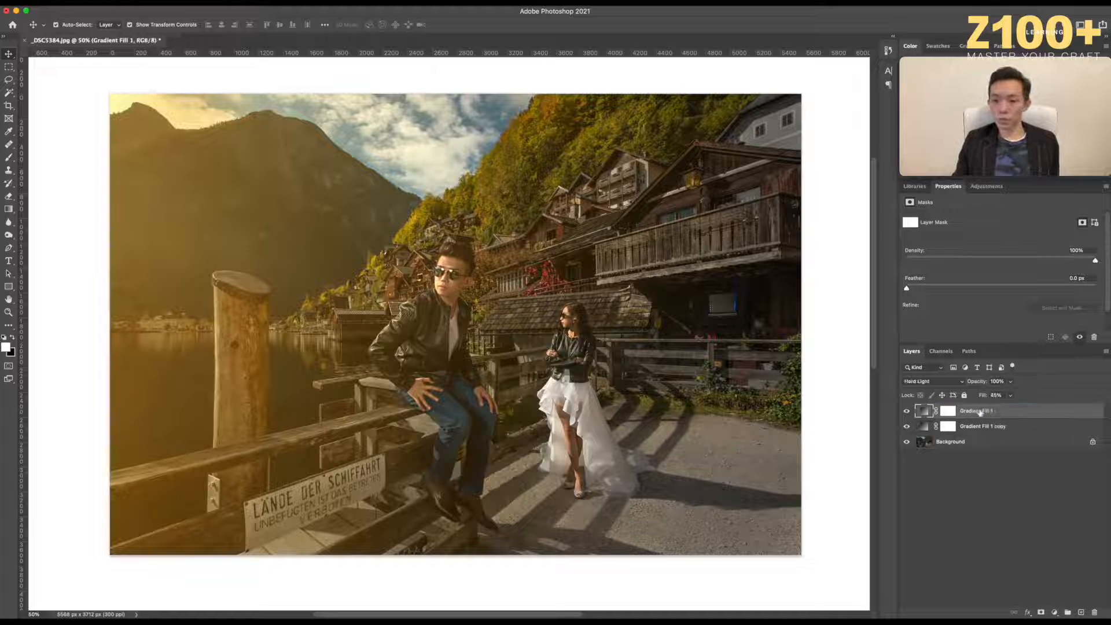
left_click(907, 411)
left_click(906, 410)
left_click(906, 411)
left_click(907, 410)
left_click(906, 411)
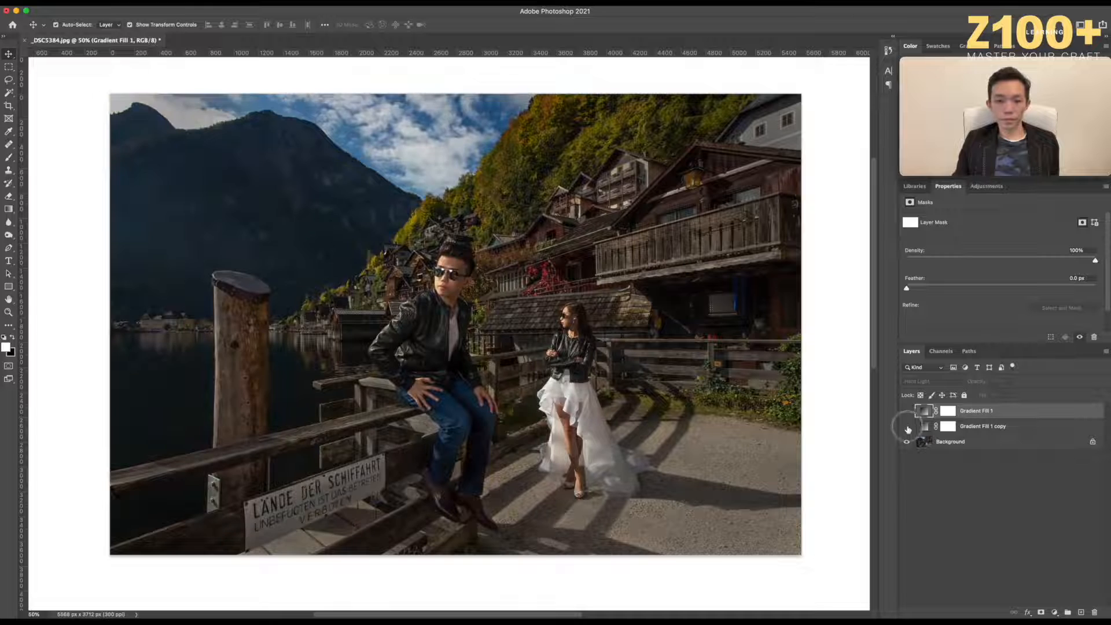
left_click(907, 410)
left_click_drag(976, 412, 973, 429)
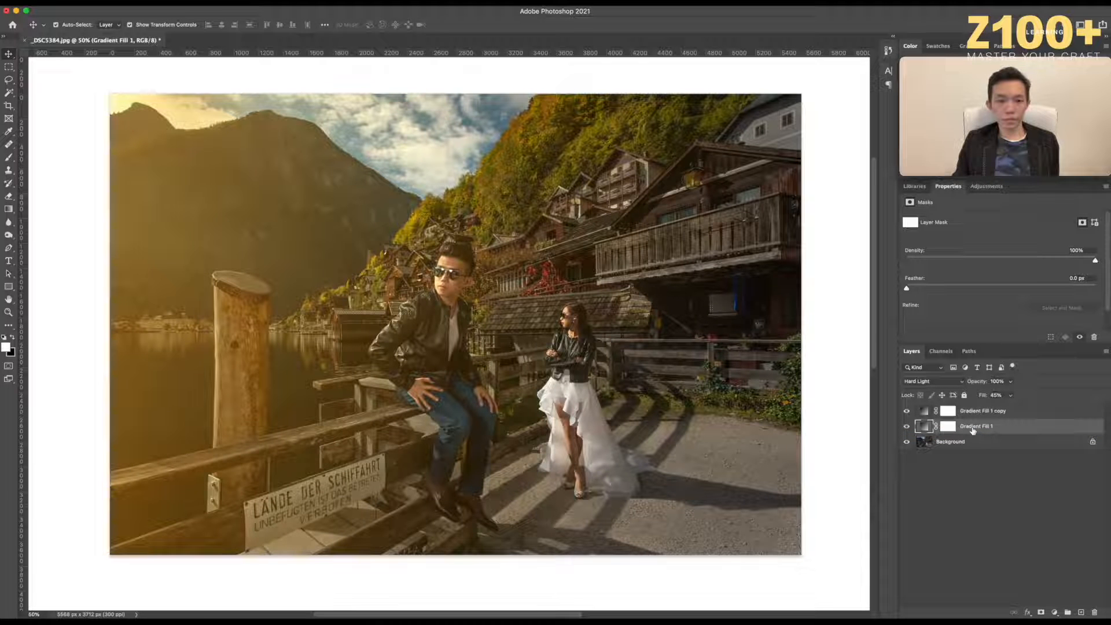
Examine what the Color Dodge and Hard Light gradient layers each contribute, checking their blend settings and toggling their visibility.
left_click(906, 411)
left_click(906, 412)
left_click(906, 425)
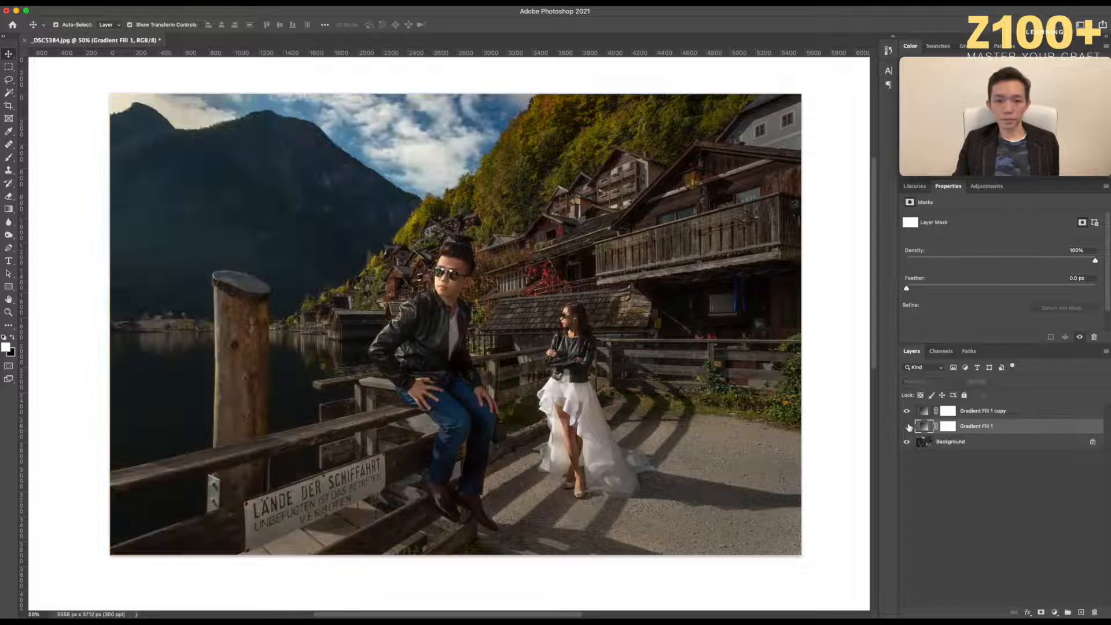
left_click(907, 426)
left_click(907, 412)
left_click(907, 412)
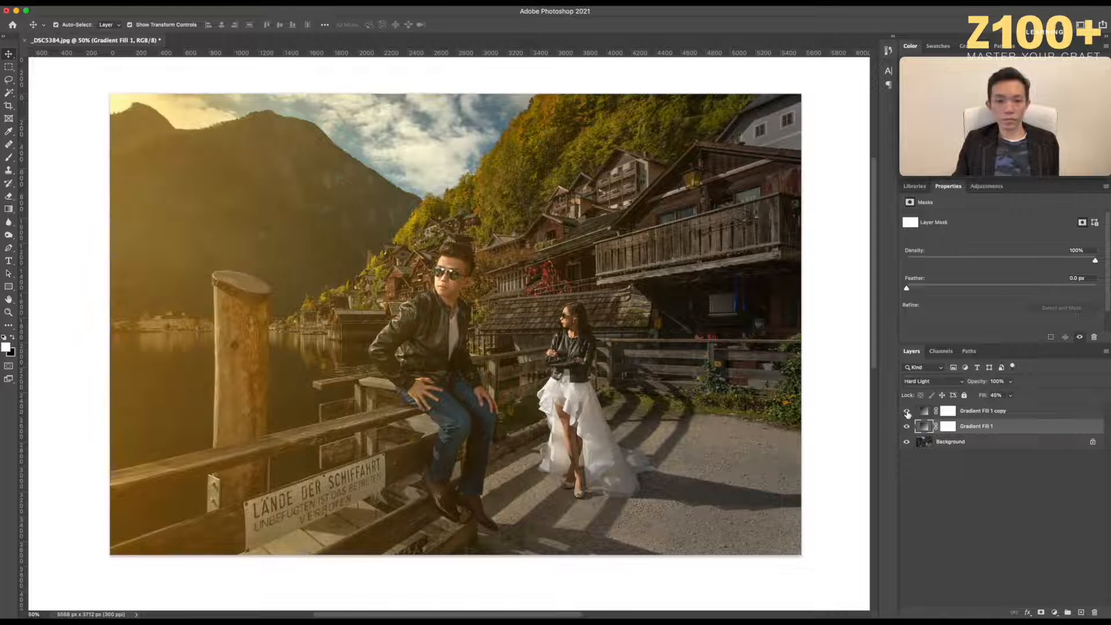
left_click(978, 411)
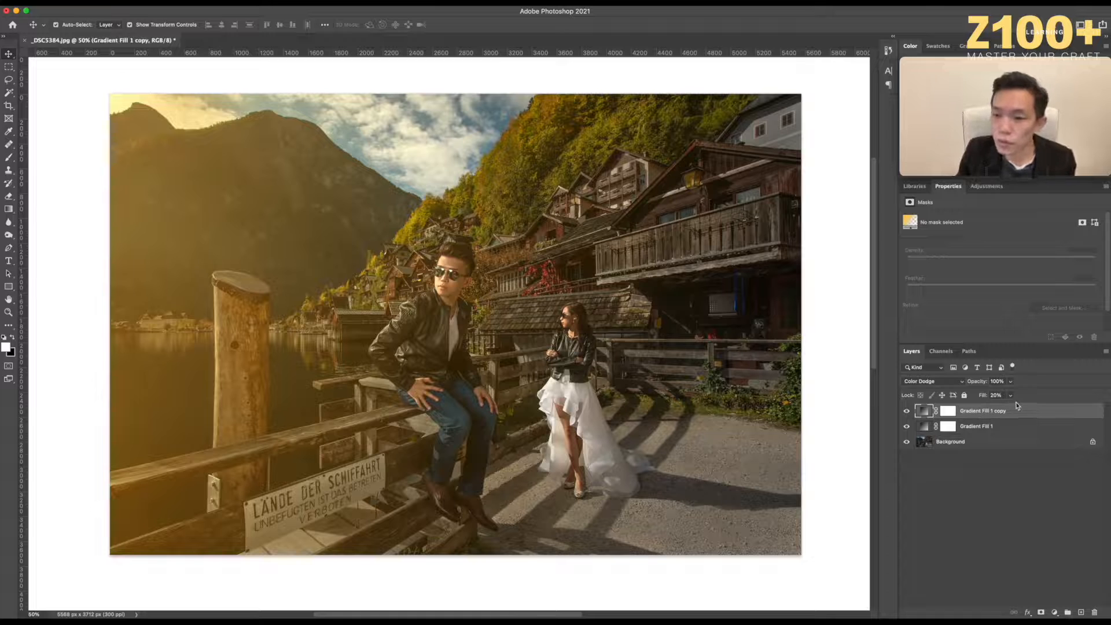
left_click(977, 427)
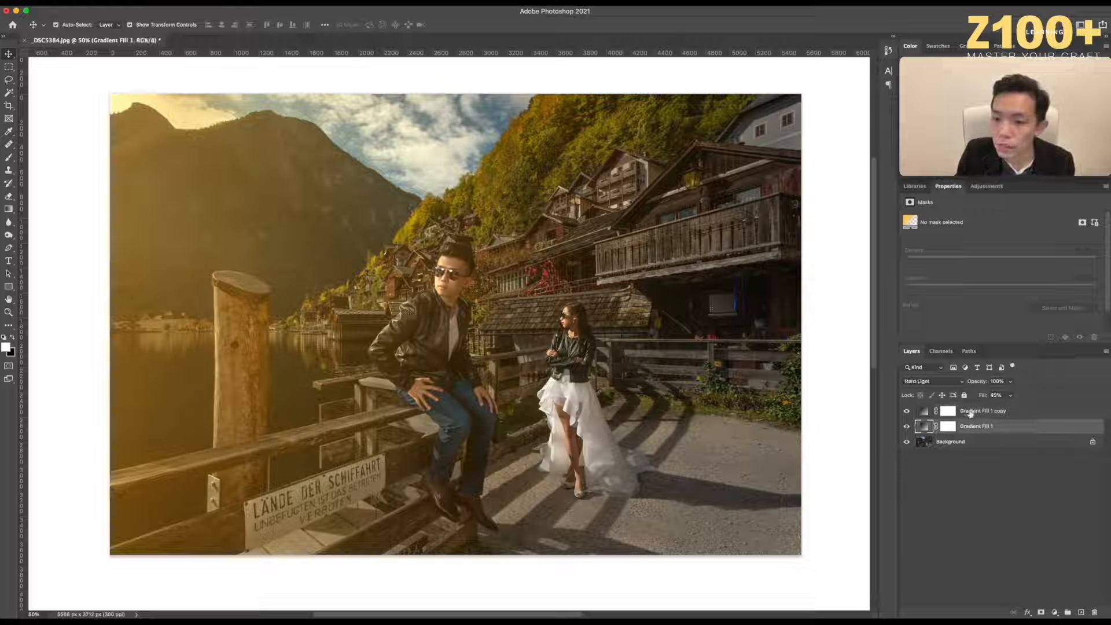
left_click(906, 412)
left_click(906, 412)
left_click(907, 427)
left_click(907, 427)
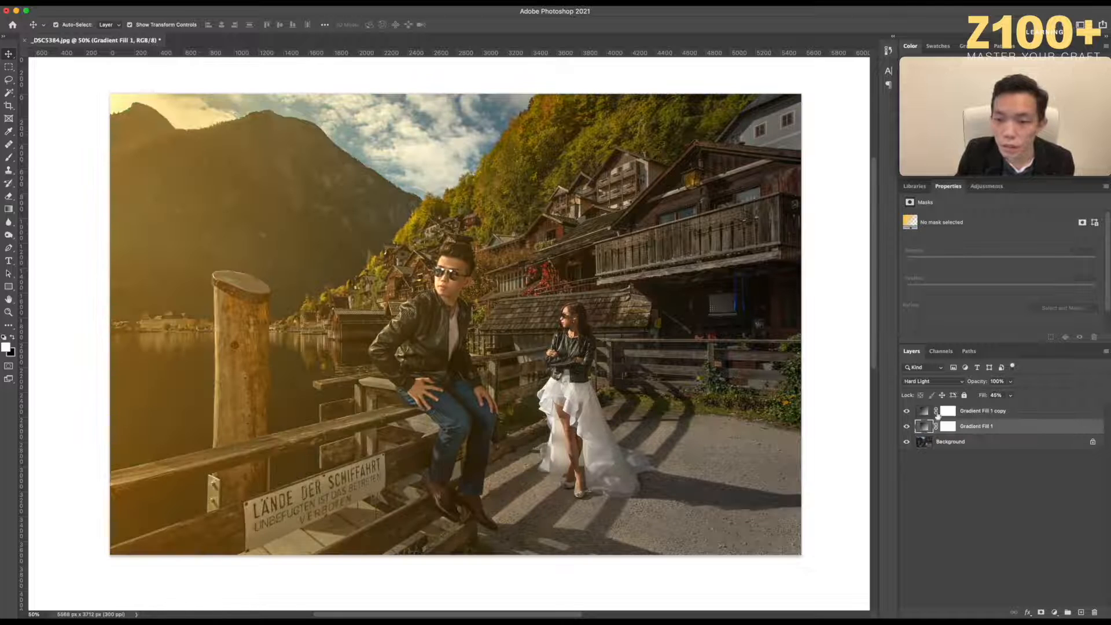
Reduce the fill of the Color Dodge gradient copy to 15%.
left_click(924, 412)
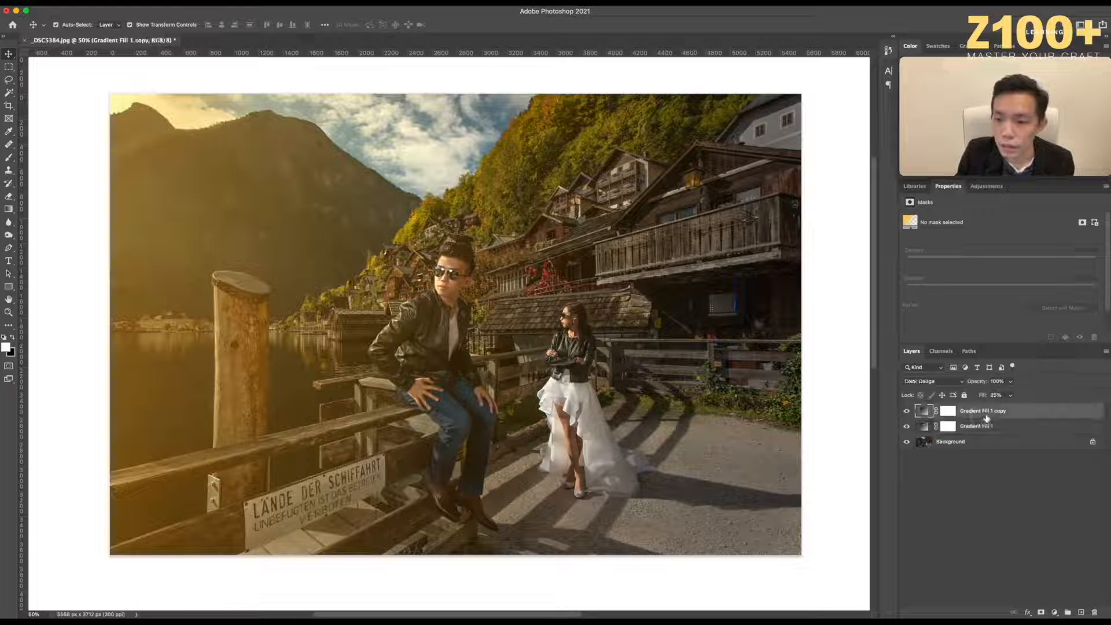
left_click(1010, 397)
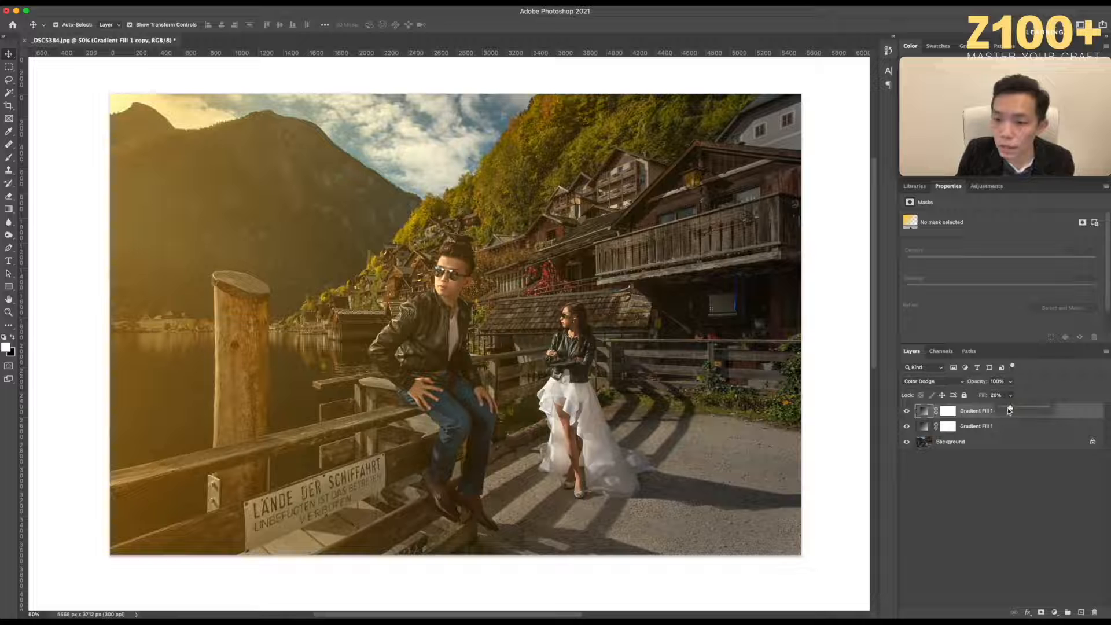
left_click_drag(1010, 408, 1007, 408)
left_click(1007, 409)
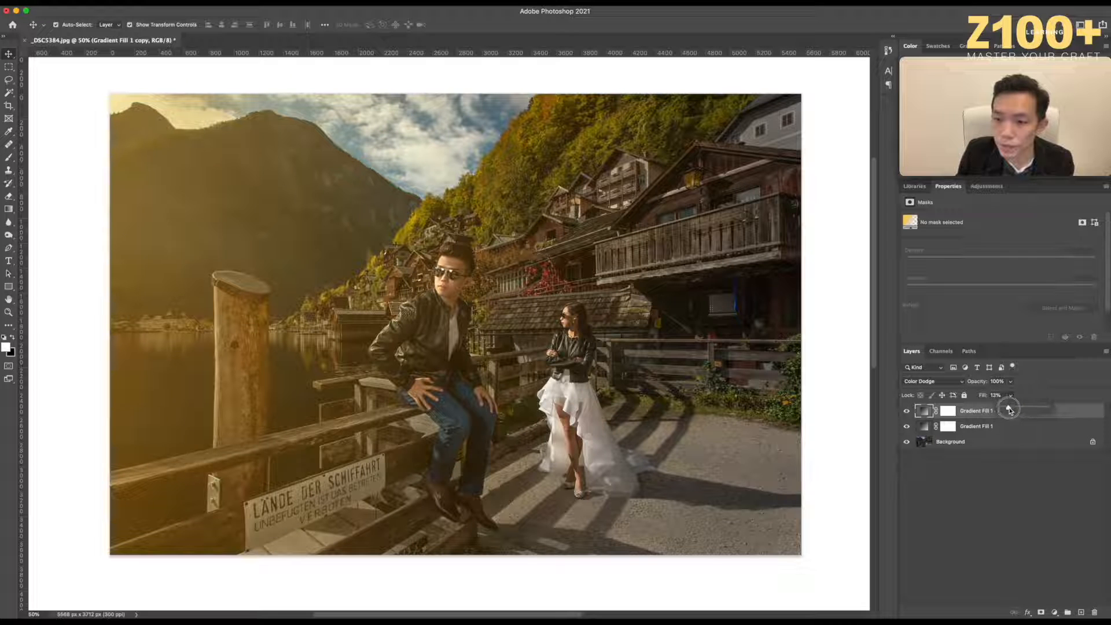
Compare the photo with and without the Color Dodge gradient copy, and lower the copy's fill to 10%.
left_click(907, 410)
left_click(907, 411)
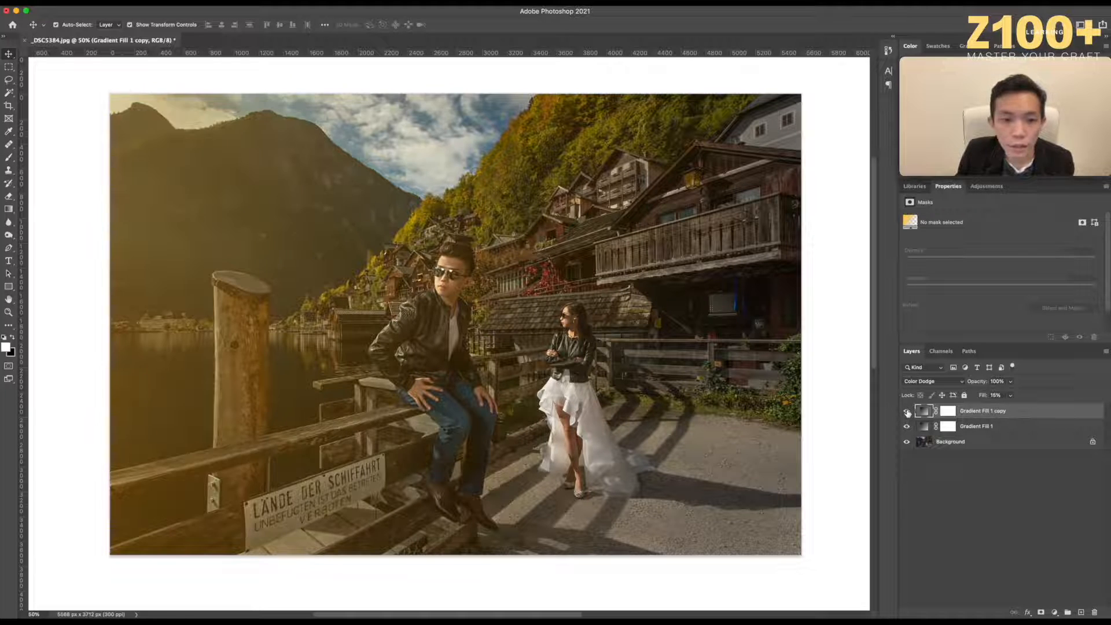
left_click(906, 410)
left_click(906, 411)
left_click(907, 411)
left_click(907, 411)
left_click(1010, 395)
left_click_drag(1011, 408, 1008, 409)
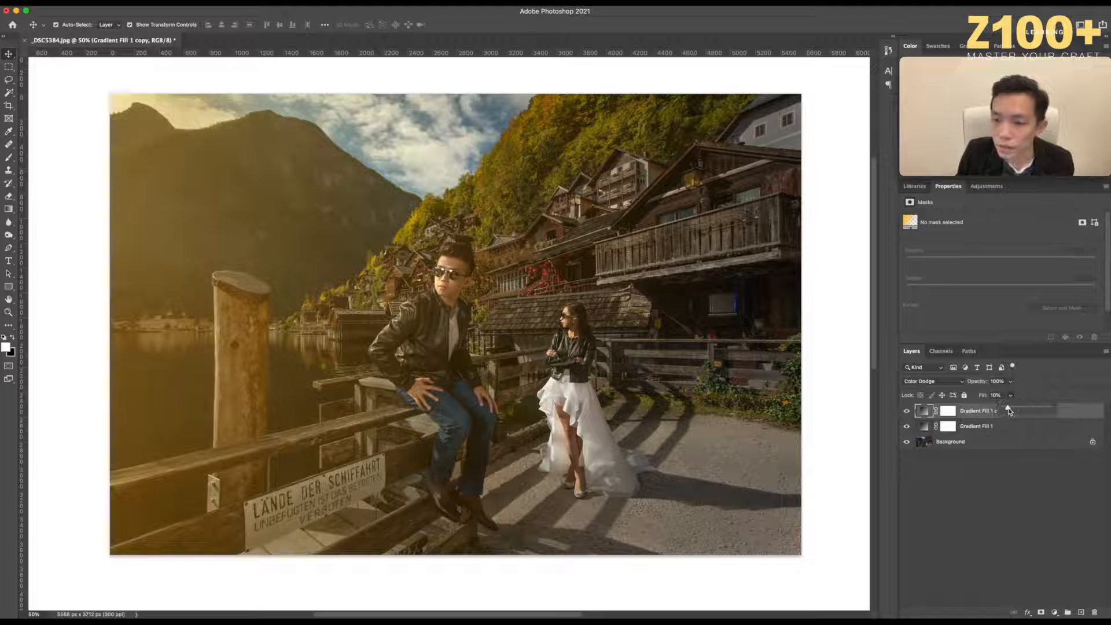
Compare the photo with each gradient fill layer hidden and shown, and check both layers' blend settings.
left_click(906, 411)
left_click(906, 411)
left_click(906, 411)
left_click(907, 410)
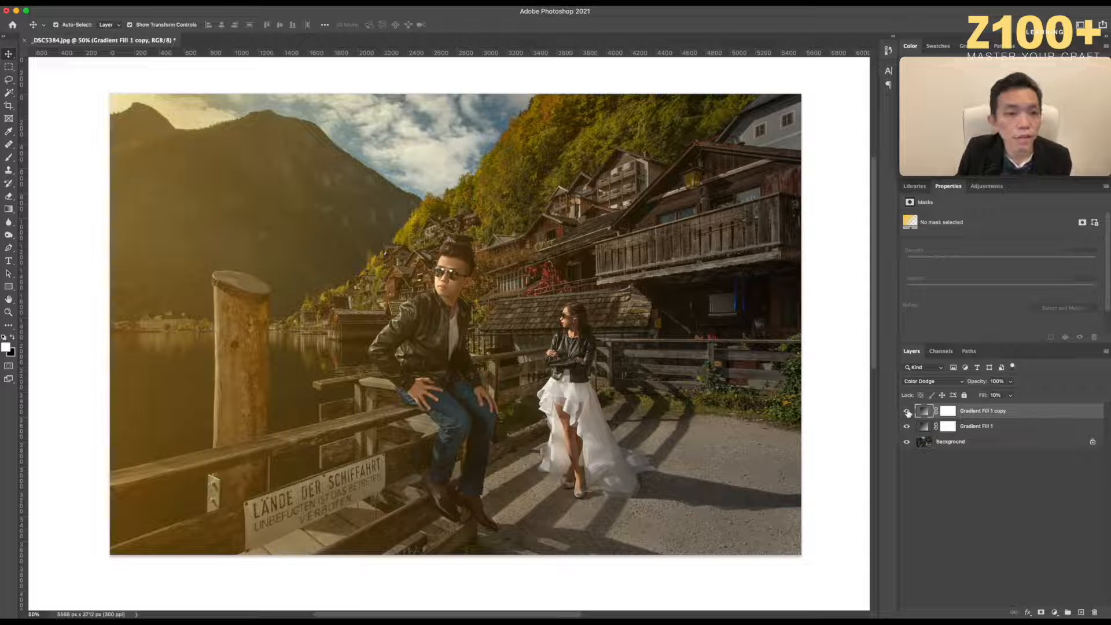
left_click(906, 426)
left_click(906, 426)
left_click(907, 426)
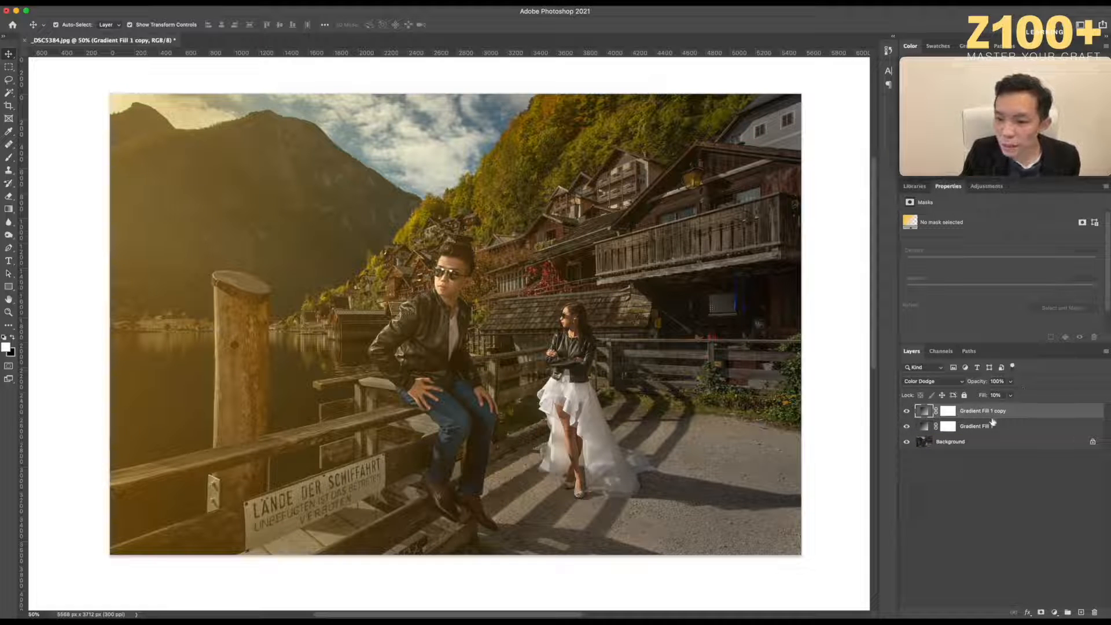
left_click(970, 427)
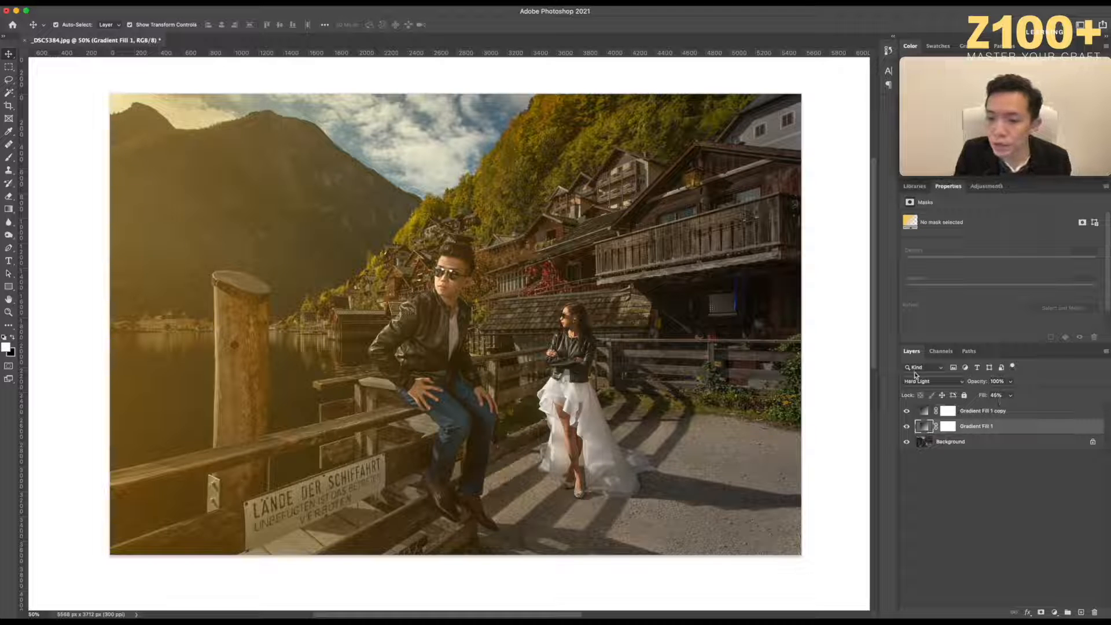
left_click(978, 412)
left_click(984, 428)
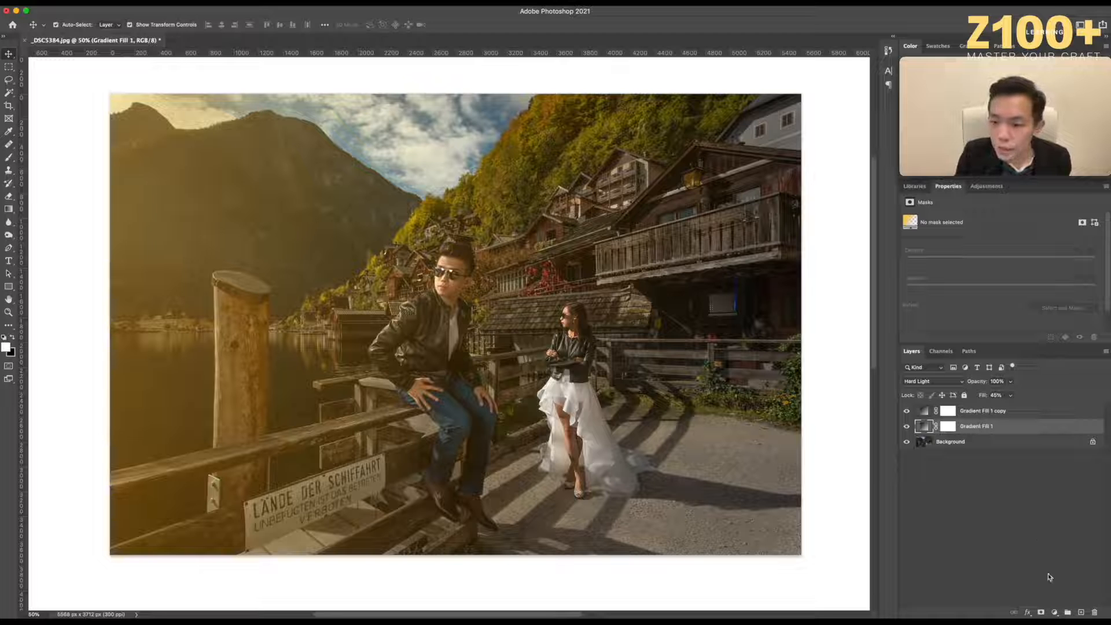
Group both gradient fill layers together and name the group Light.
left_click(1068, 613)
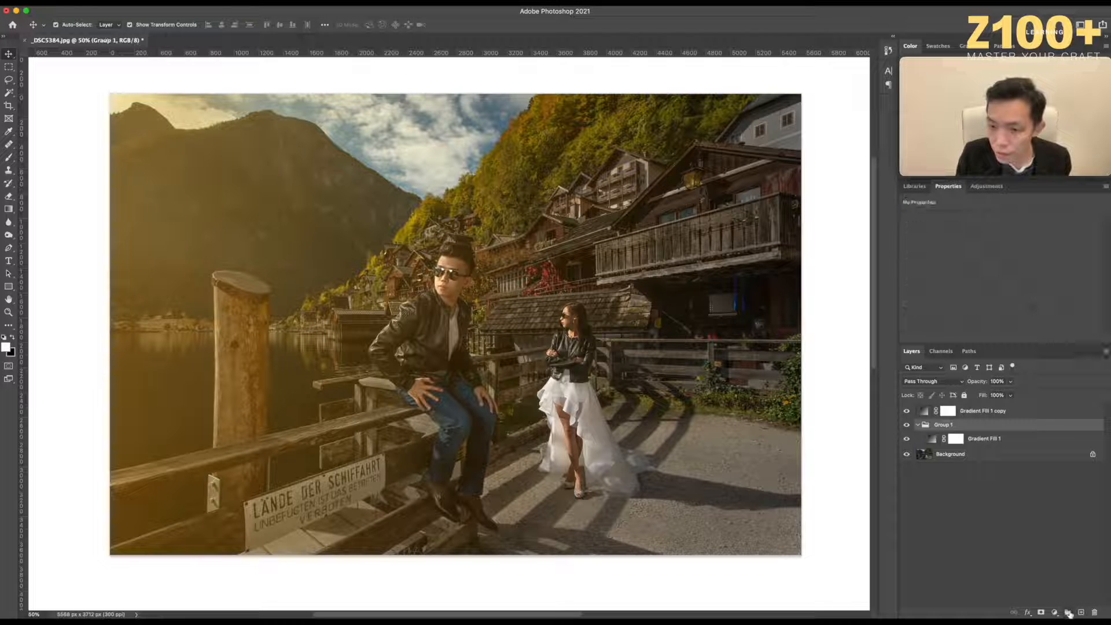
key("super+z")
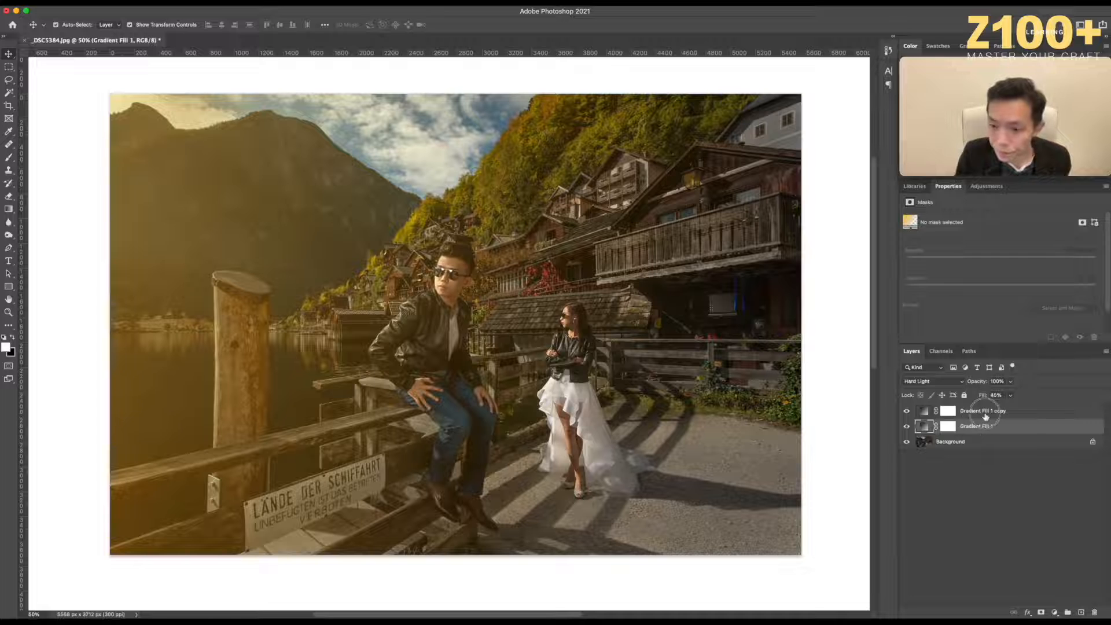
left_click(985, 414, "shift")
left_click(1068, 613)
double_click(941, 408)
type("Light")
key("Return")
left_click(916, 409)
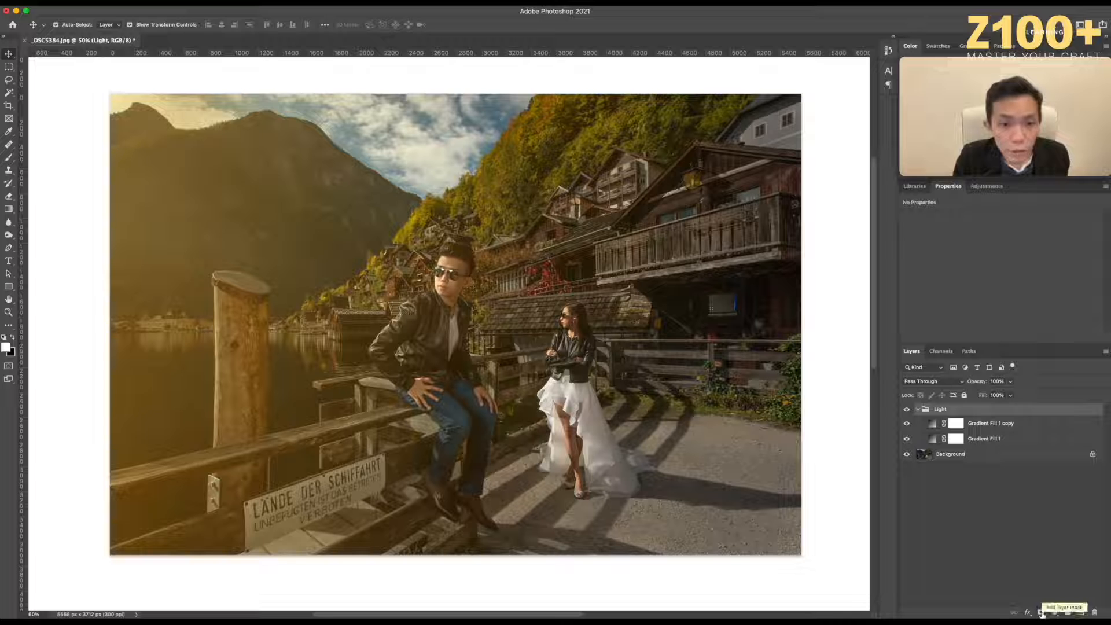
Add a black layer mask to the Light group so that its effect is fully hidden.
left_click(1041, 612, "alt")
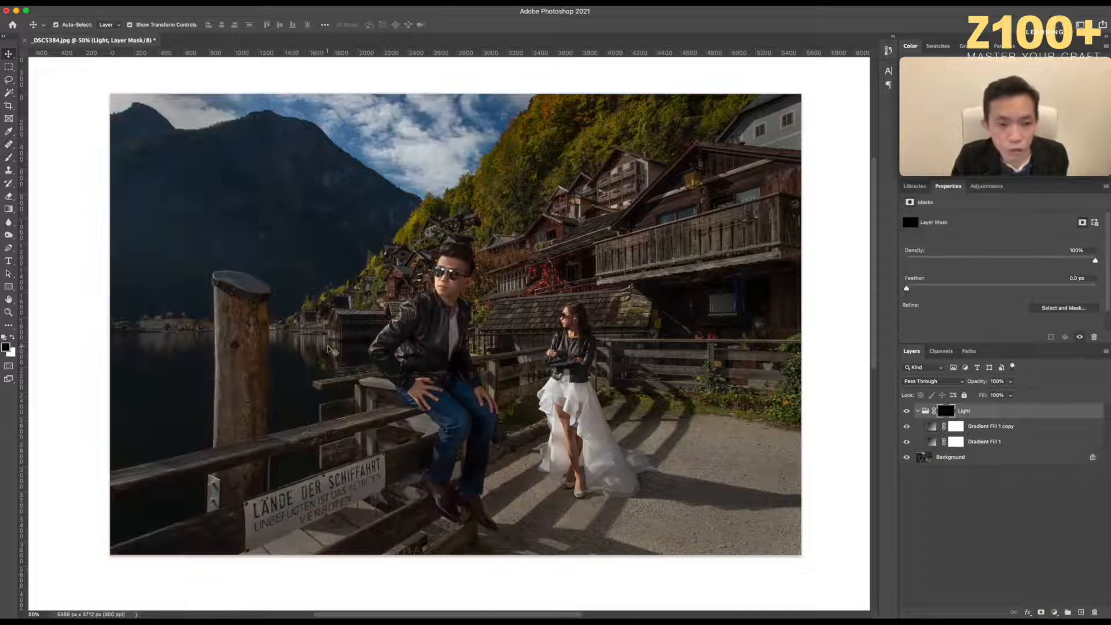
scroll(333, 350, "up", 2)
scroll(389, 247, "down", 2)
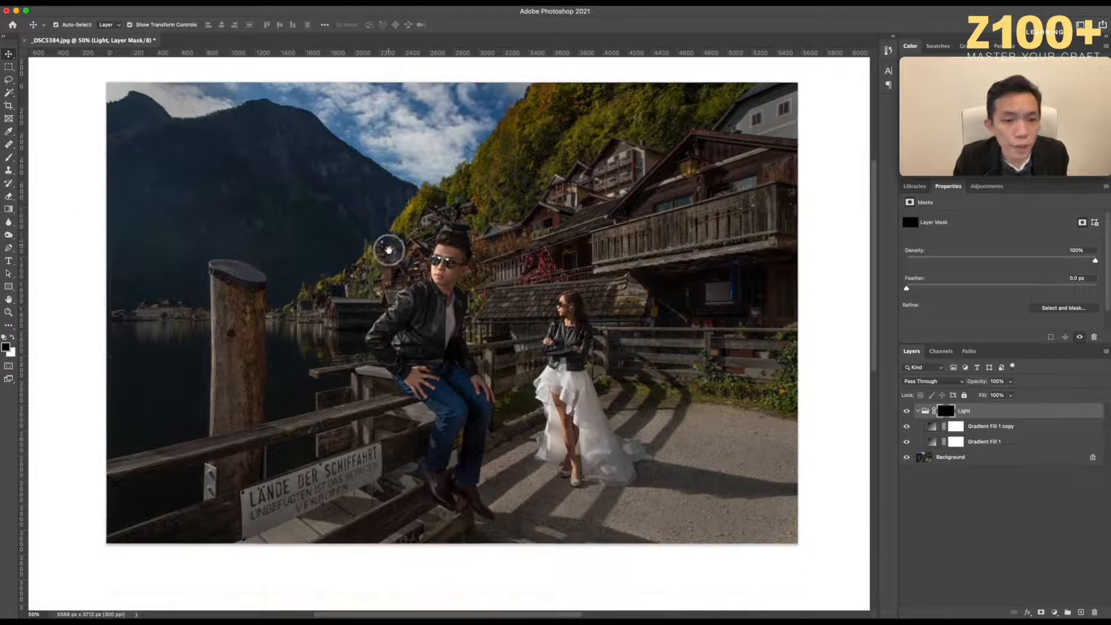
Set up the Eraser with a brush about 2300 px wide and 50% opacity.
key("e")
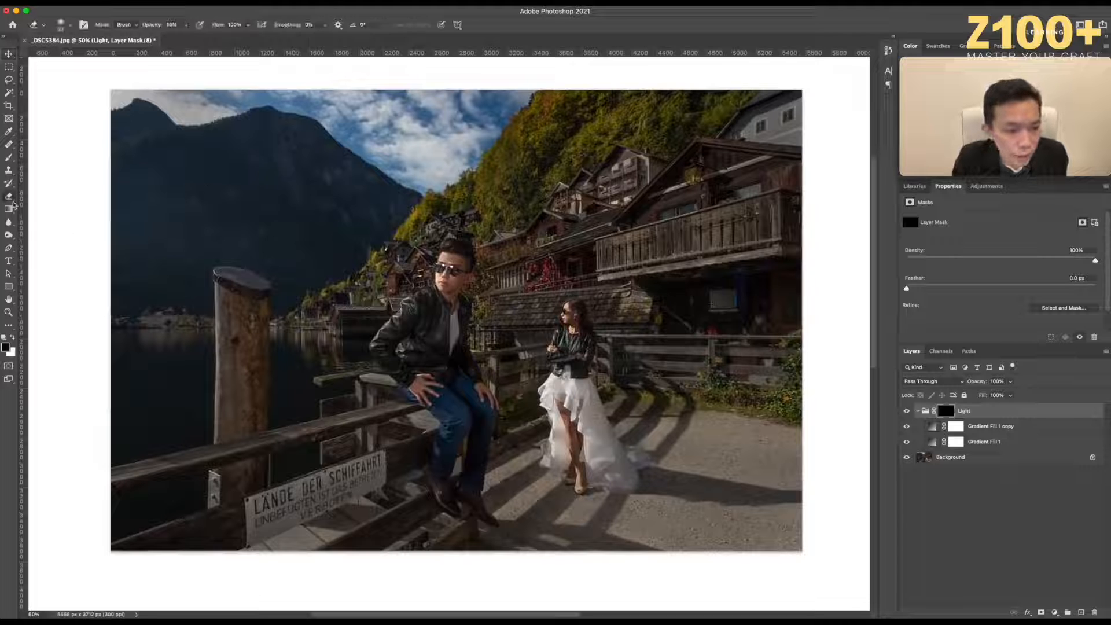
key("bracketright")
key("bracketright")
key("bracketright")
key("bracketright")
key("bracketright")
key("bracketright")
key("bracketright")
key("bracketright")
key("bracketright")
key("bracketright")
key("bracketright")
key("bracketright")
key("bracketright")
key("bracketright")
key("bracketright")
key("bracketright")
key("bracketright")
key("bracketright")
key("bracketright")
key("bracketright")
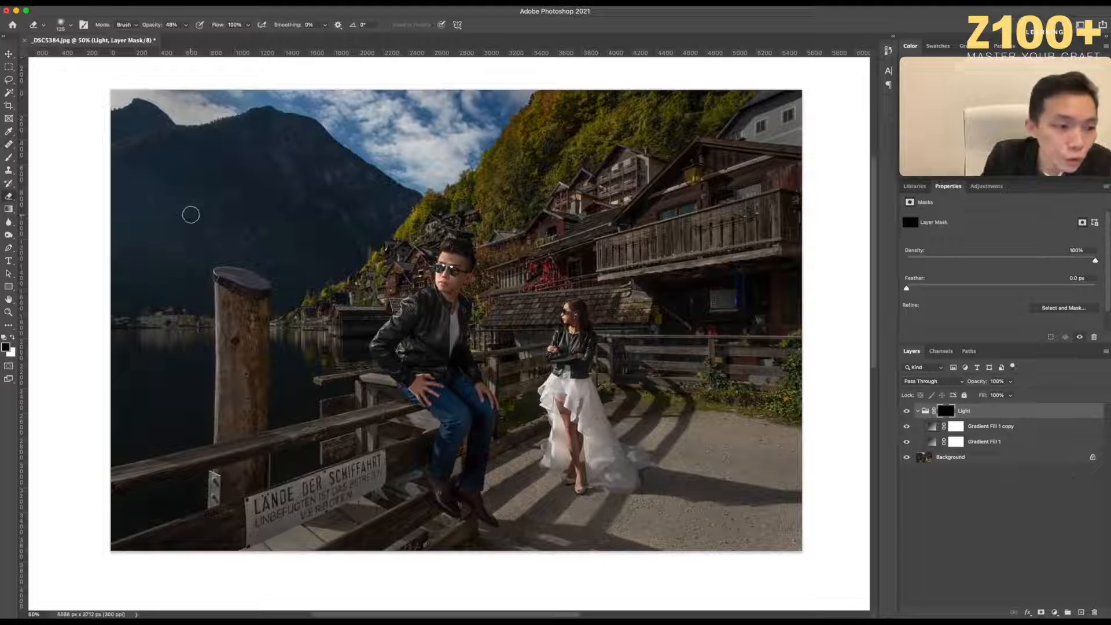
key("bracketright")
key("bracketright")
key("bracketright")
key("bracketright")
key("bracketright")
key("bracketright")
key("bracketright")
key("bracketright")
key("bracketright")
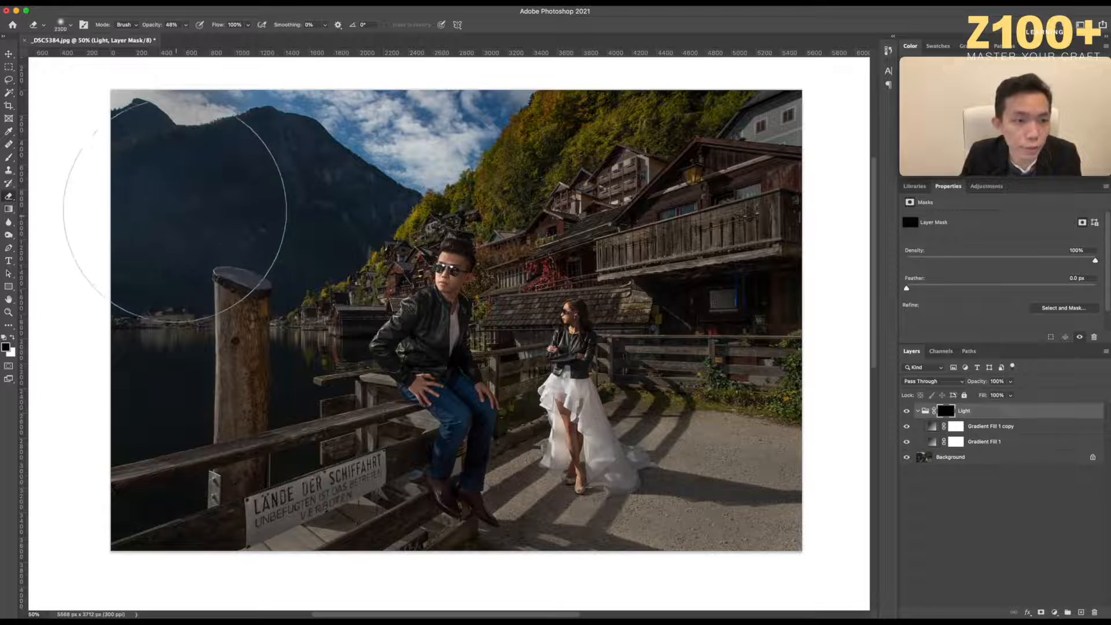
left_click(175, 24)
left_click(186, 24)
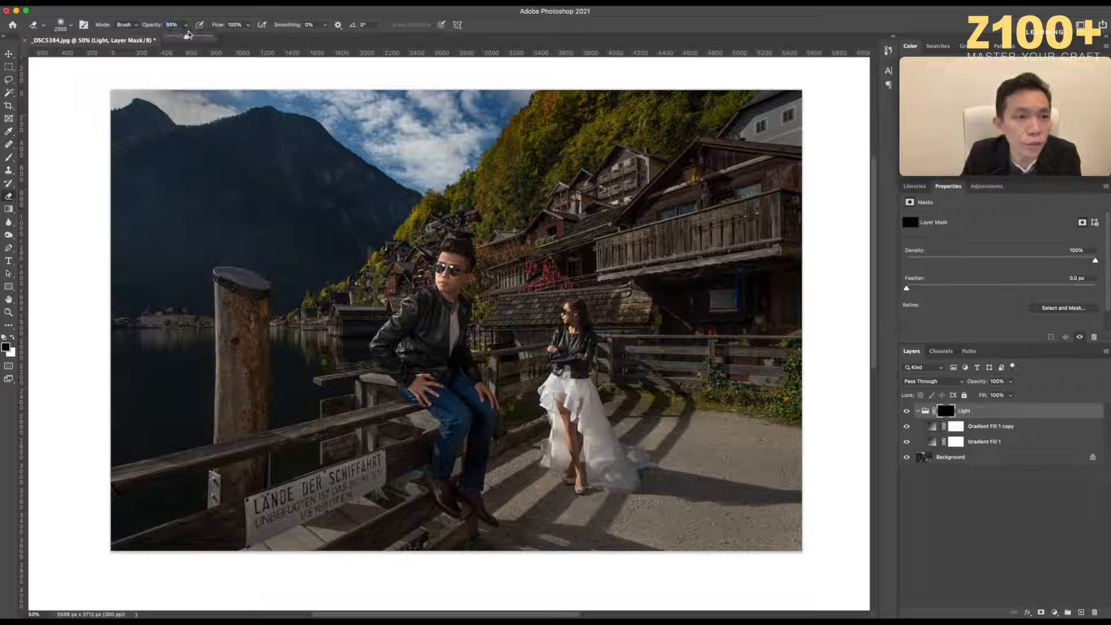
left_click(188, 39)
left_click(186, 38)
left_click(188, 38)
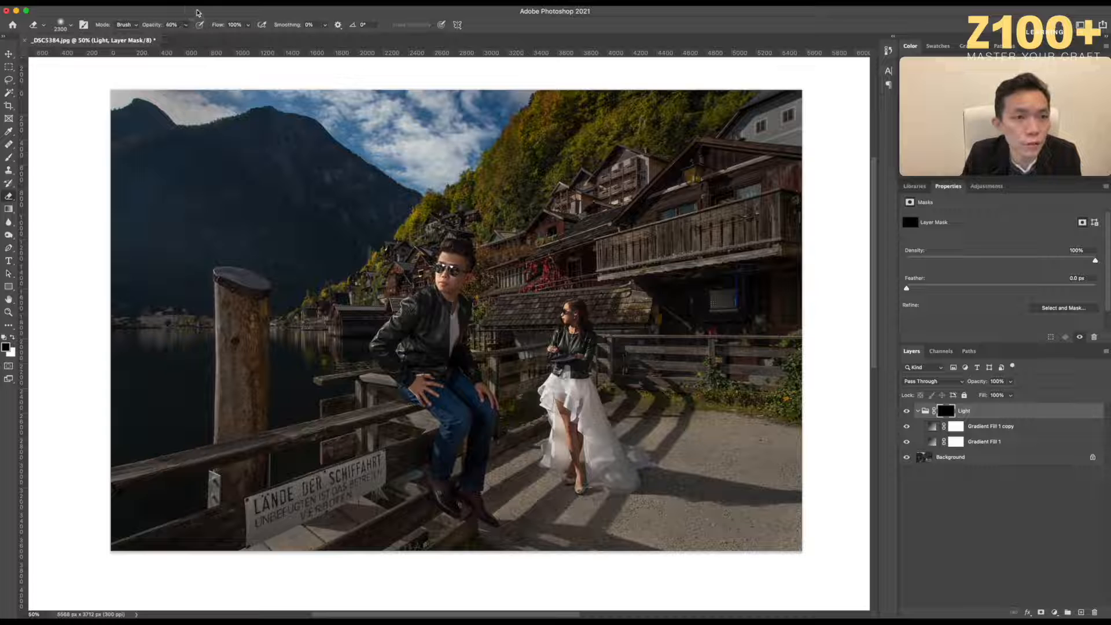
Erase the Light group's mask over the sky and mountains beside the lake with large soft strokes, enlarging the brush between strokes.
left_click(142, 155)
key("bracketright")
key("bracketright")
left_click(130, 160)
key("bracketright")
key("bracketright")
key("bracketright")
key("bracketright")
key("bracketright")
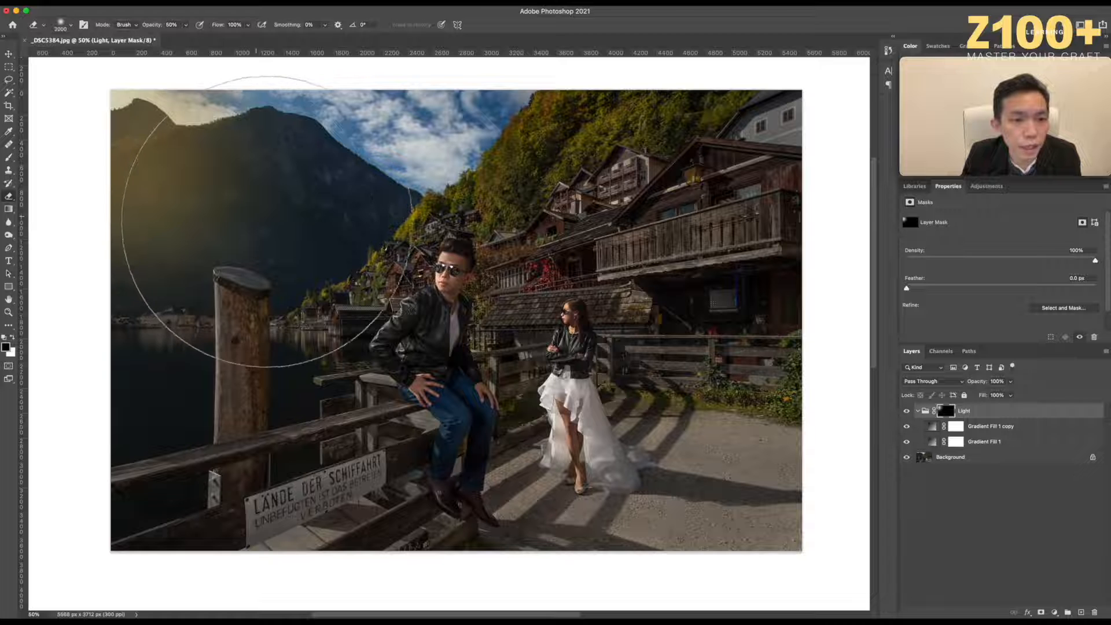
left_click(263, 225)
left_click(292, 229)
Erase the Light group's mask over the lake, wooden post, fence and the area around the seated man to extend the warm light.
left_click(150, 341)
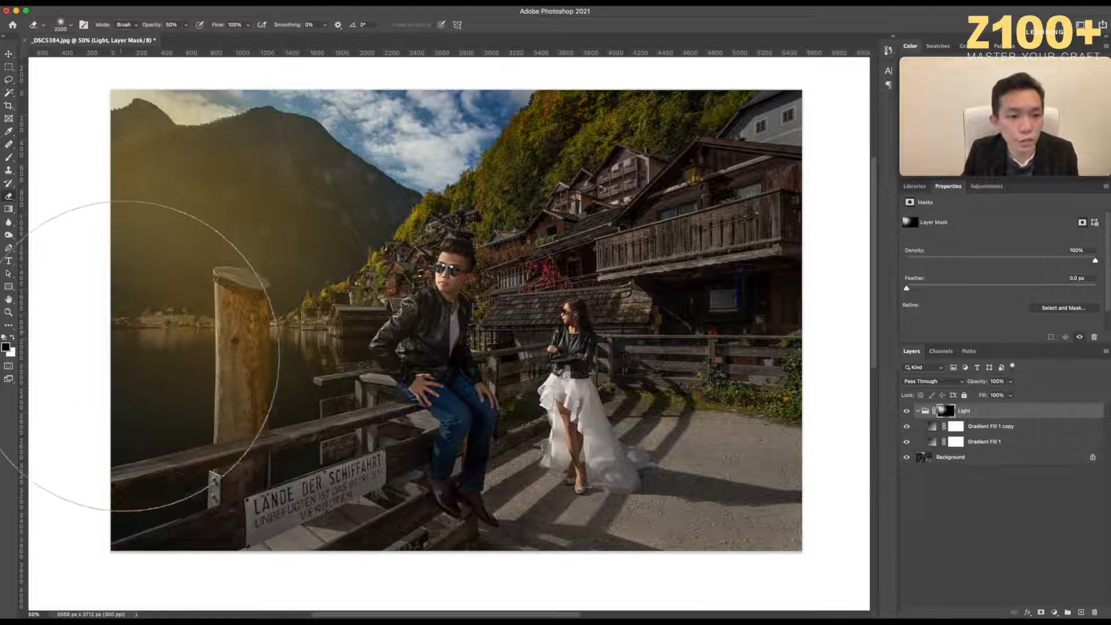
left_click(139, 371)
key("bracketleft")
left_click(113, 444)
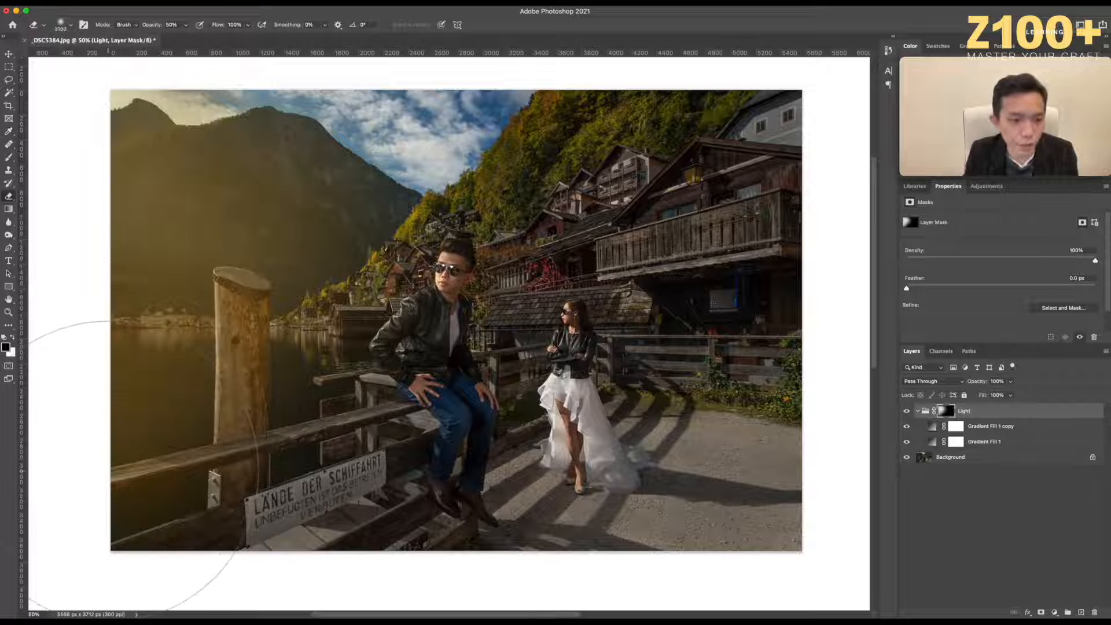
key("bracketright")
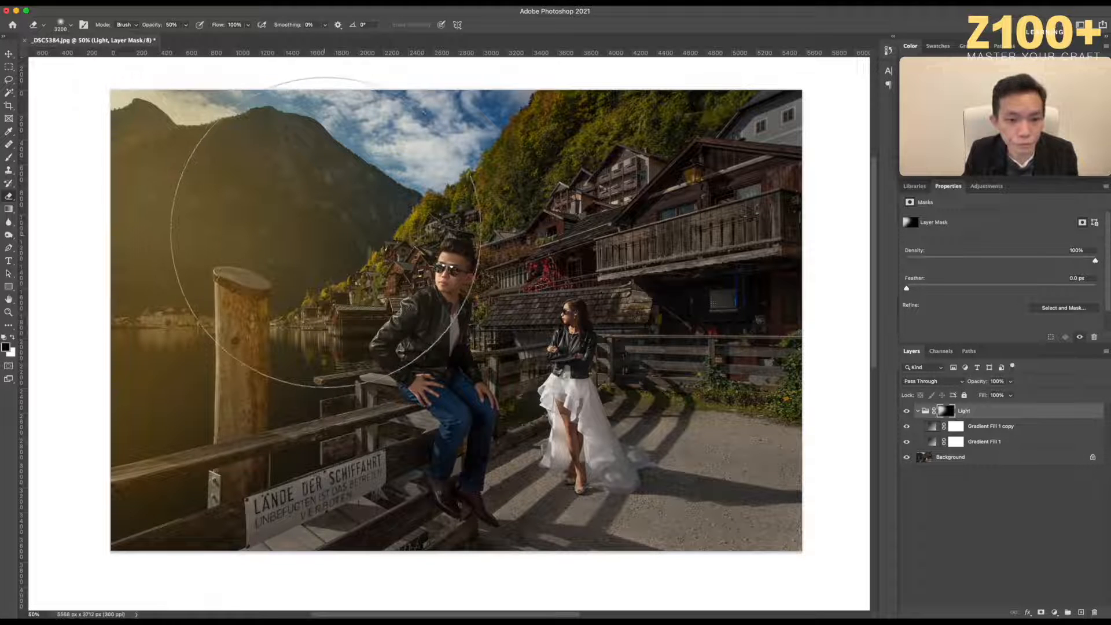
left_click(380, 222)
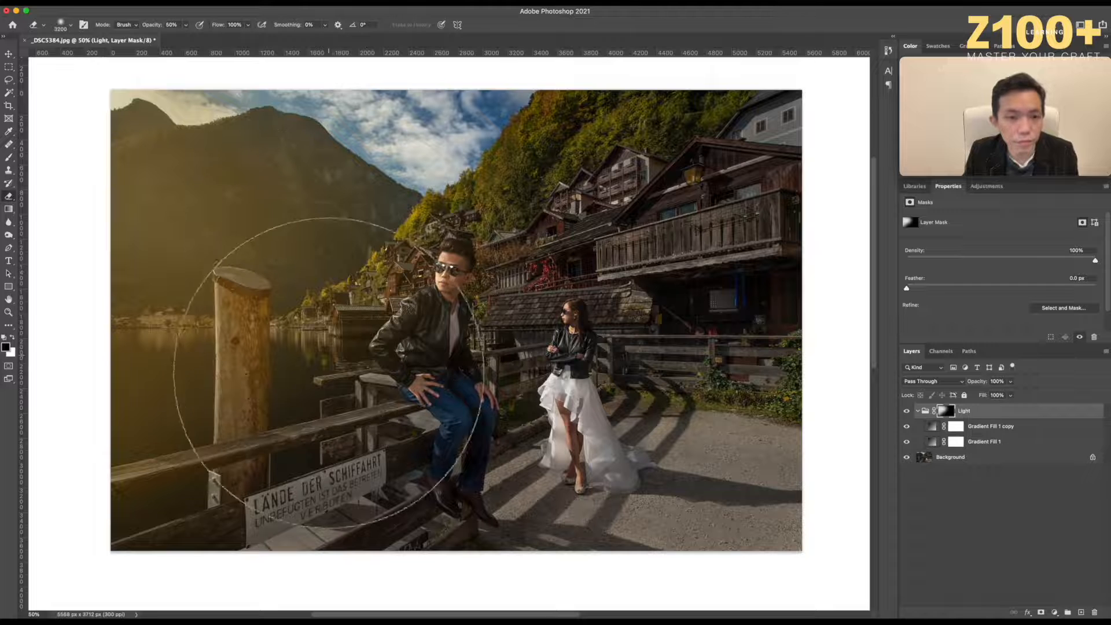
left_click(282, 447)
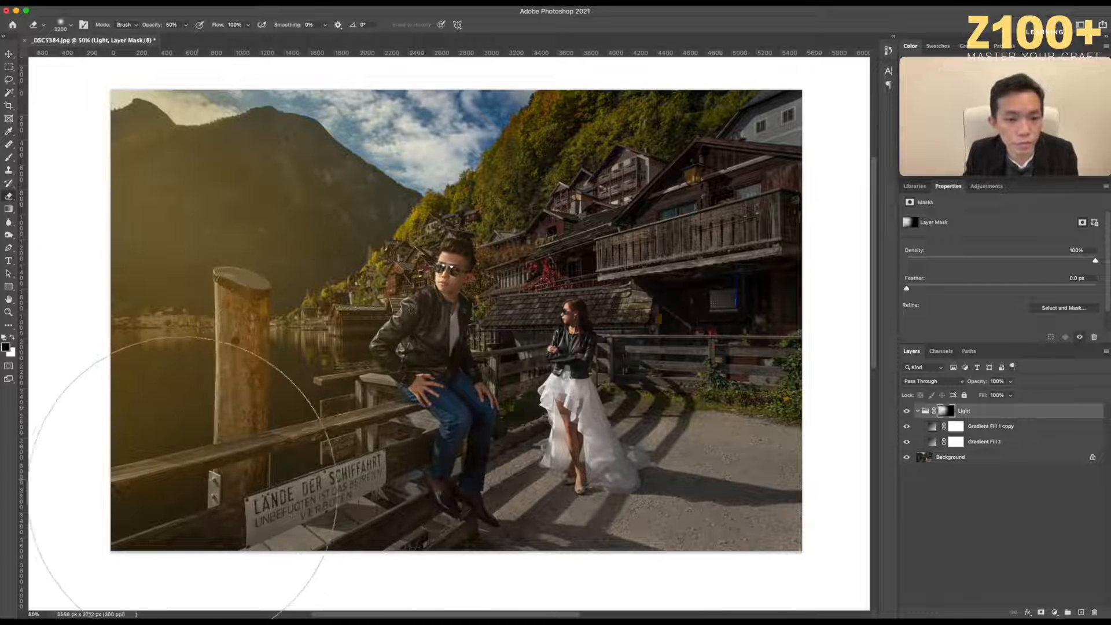
left_click(166, 500)
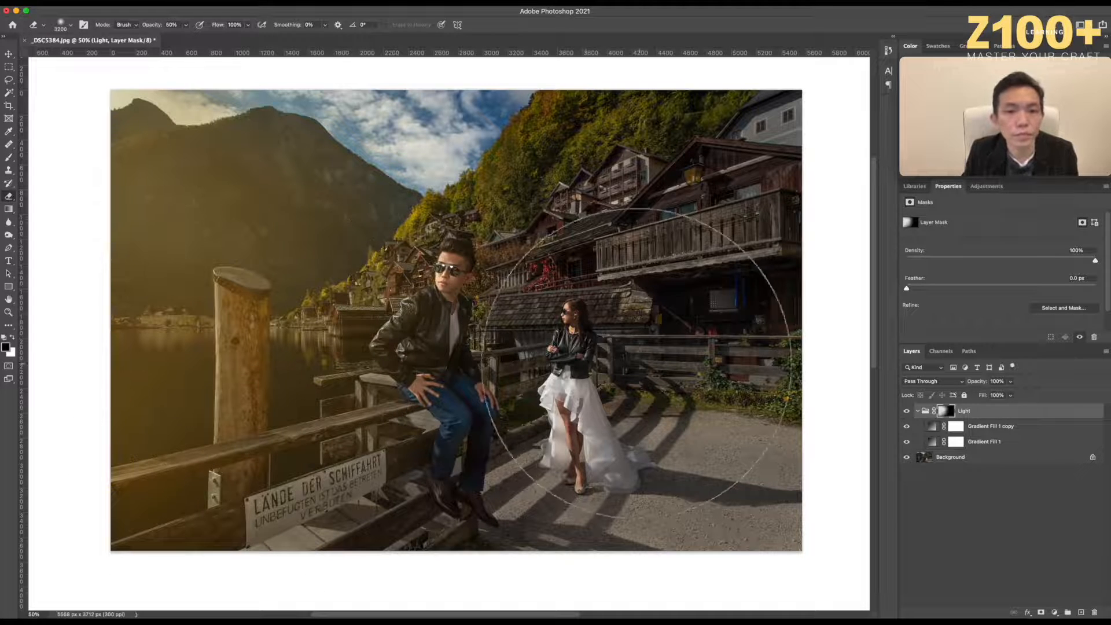
left_click(291, 322)
Resize the eraser brush to about 1400 px.
key("bracketleft")
key("bracketleft")
key("bracketleft")
key("bracketleft")
key("bracketleft")
key("bracketleft")
key("bracketleft")
key("bracketleft")
key("bracketleft")
key("bracketleft")
key("bracketleft")
key("bracketleft")
key("bracketleft")
key("bracketleft")
key("bracketleft")
key("bracketleft")
key("bracketleft")
key("bracketleft")
key("bracketleft")
key("bracketleft")
key("bracketleft")
key("bracketleft")
key("bracketleft")
key("bracketleft")
scroll(173, 185, "up", 1)
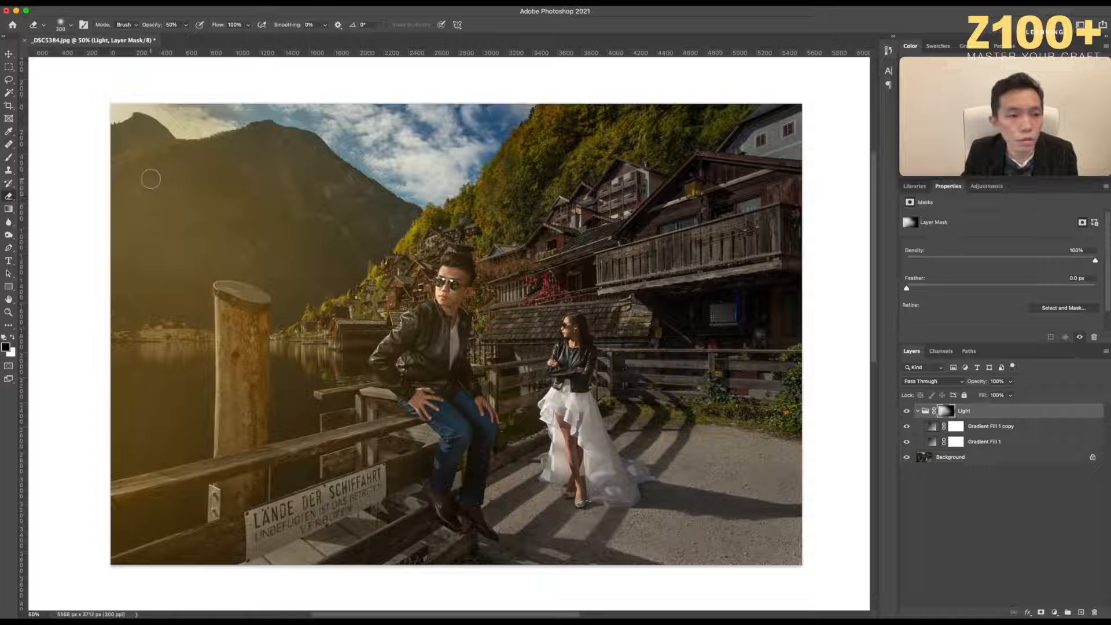
key("bracketright")
key("bracketright")
key("bracketright")
key("bracketright")
key("bracketright")
key("bracketright")
key("bracketright")
key("bracketright")
key("bracketright")
key("bracketright")
key("bracketright")
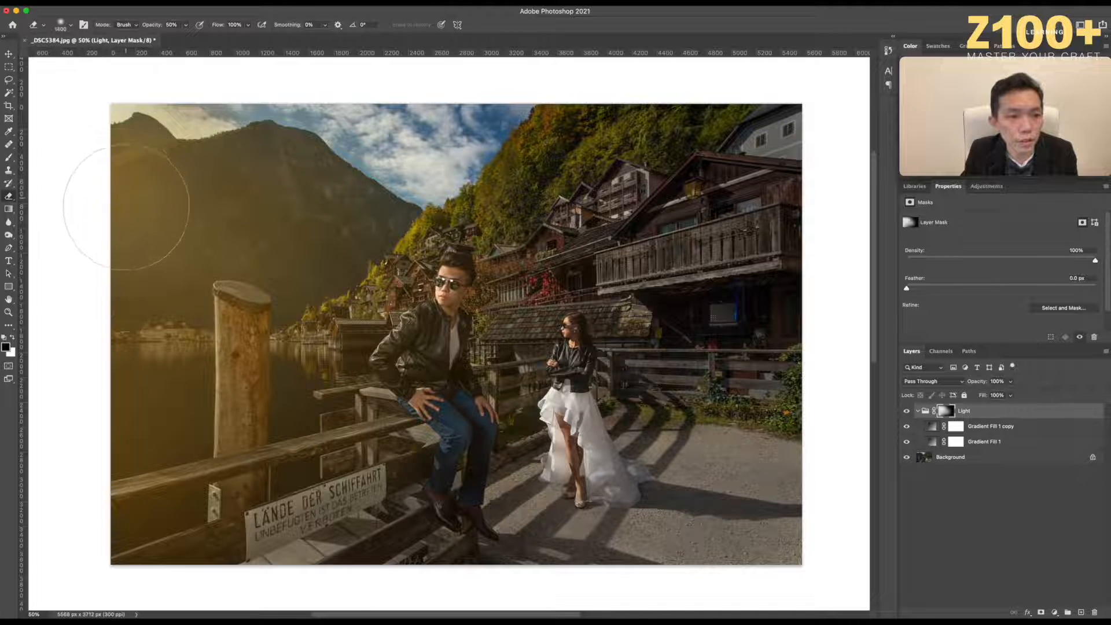
scroll(133, 231, "down", 1)
key("bracketright")
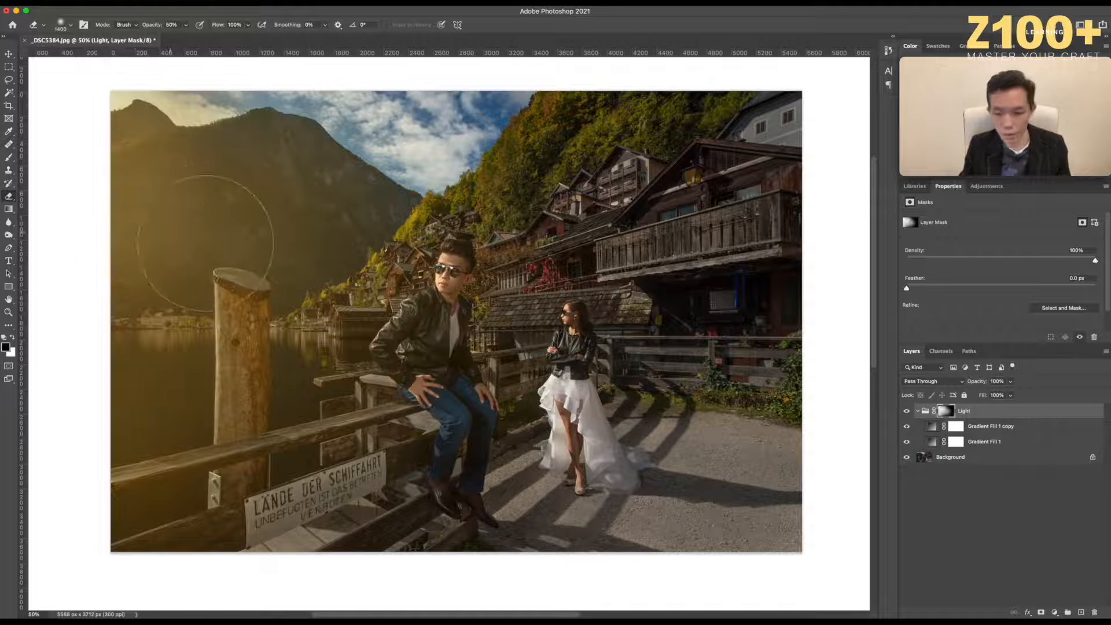
Inspect the Light group's mask as a red overlay on the photo, and turn the overlay off again.
key("backslash")
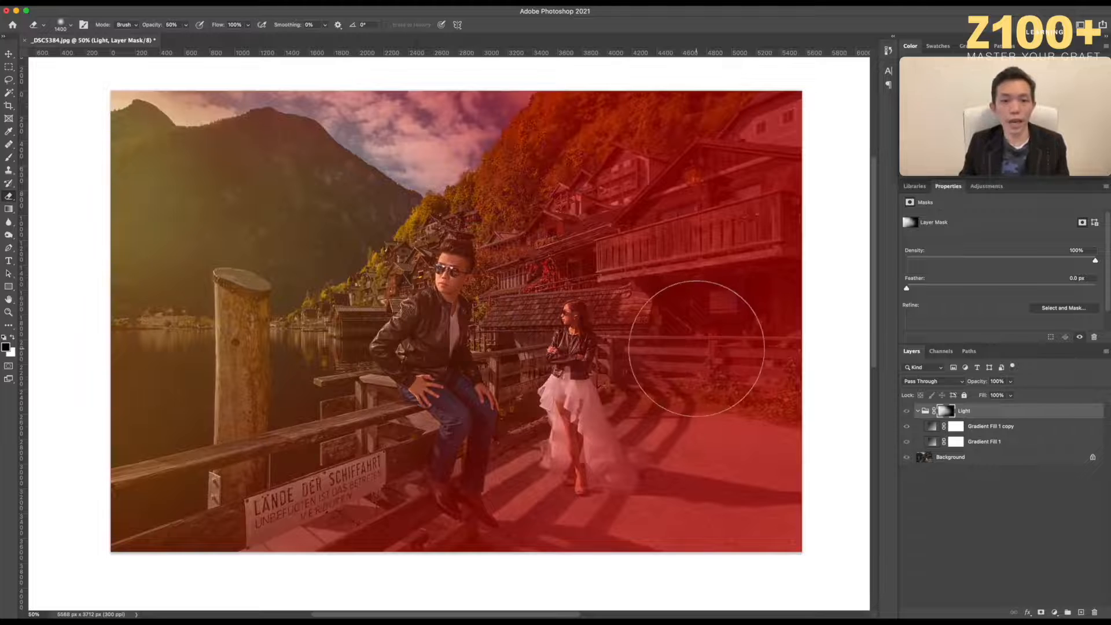
key("super+minus")
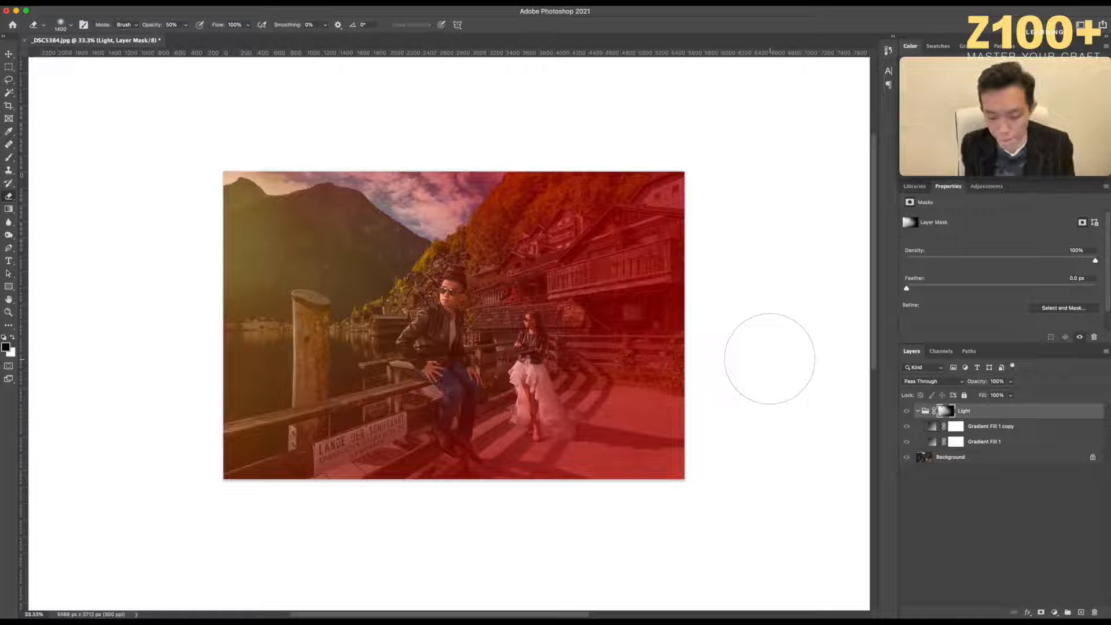
key("backslash")
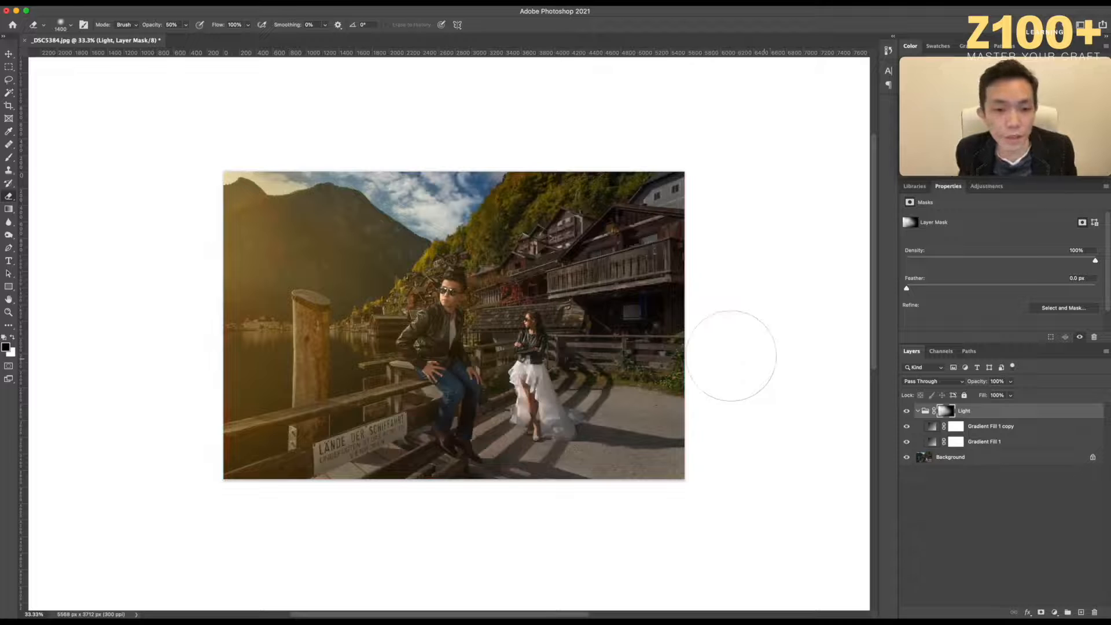
key("super+equal")
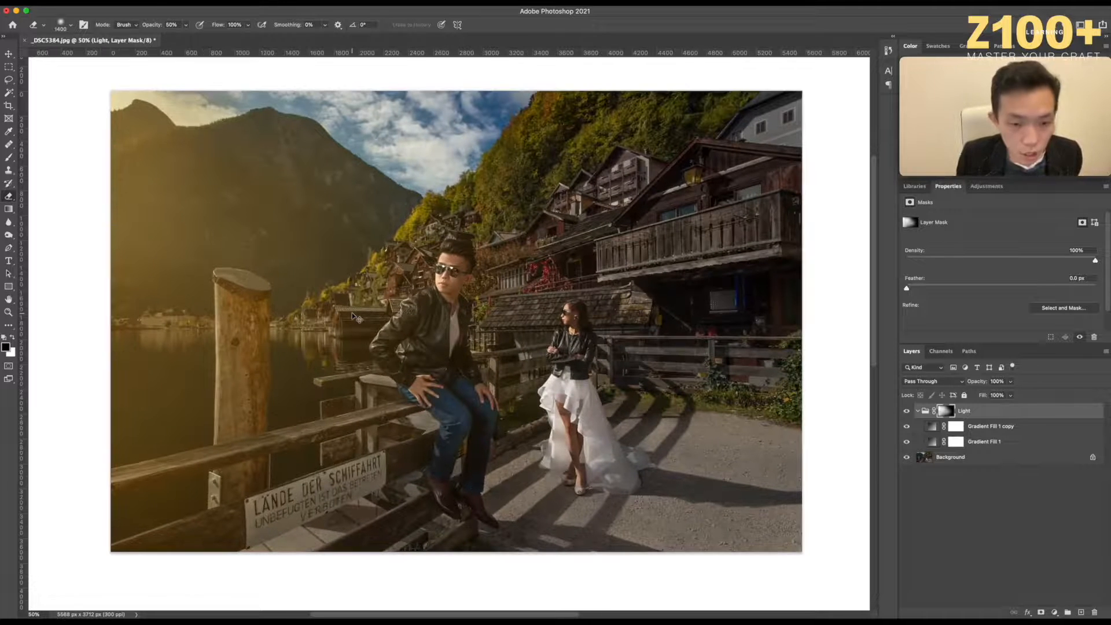
Select the wooden post on the Background layer with the Object Selection tool, including its part below the fence rail.
left_click(9, 55)
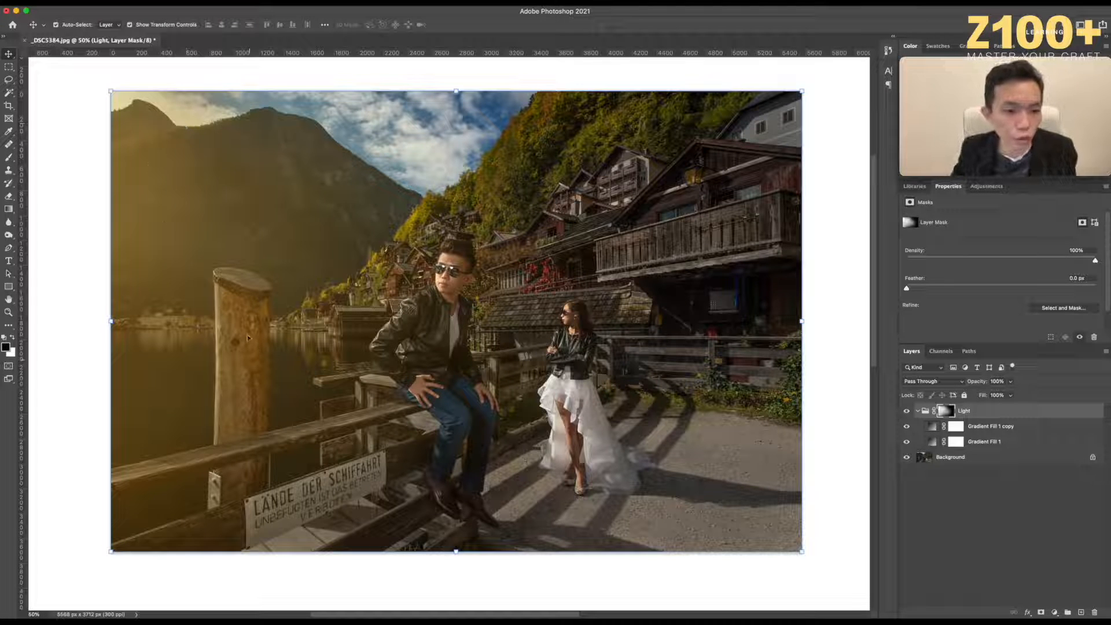
left_click(949, 458)
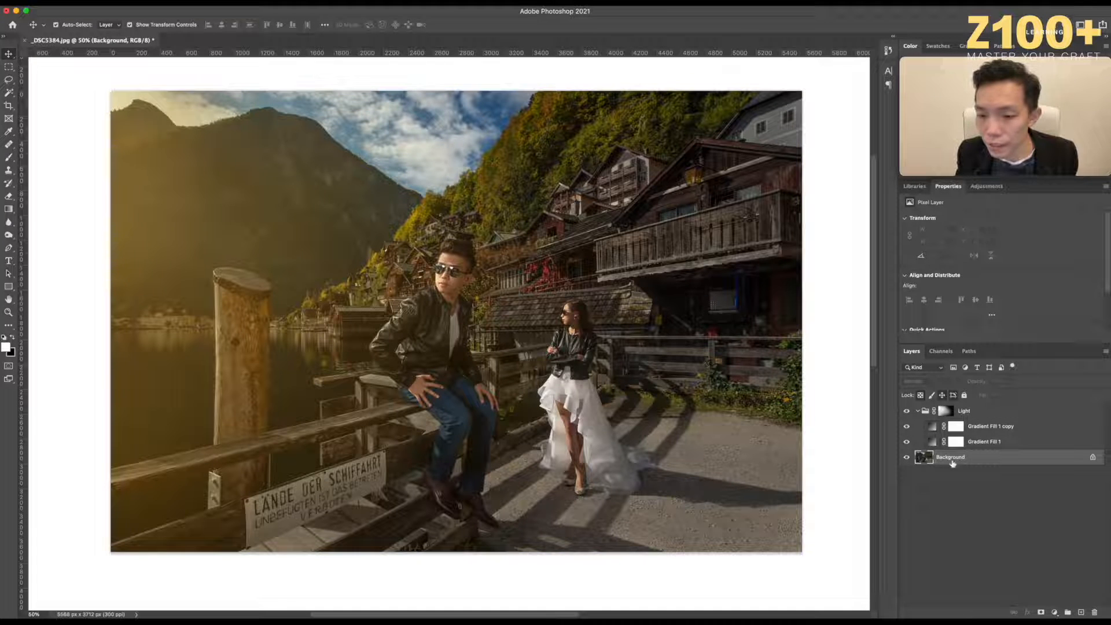
left_click(9, 66)
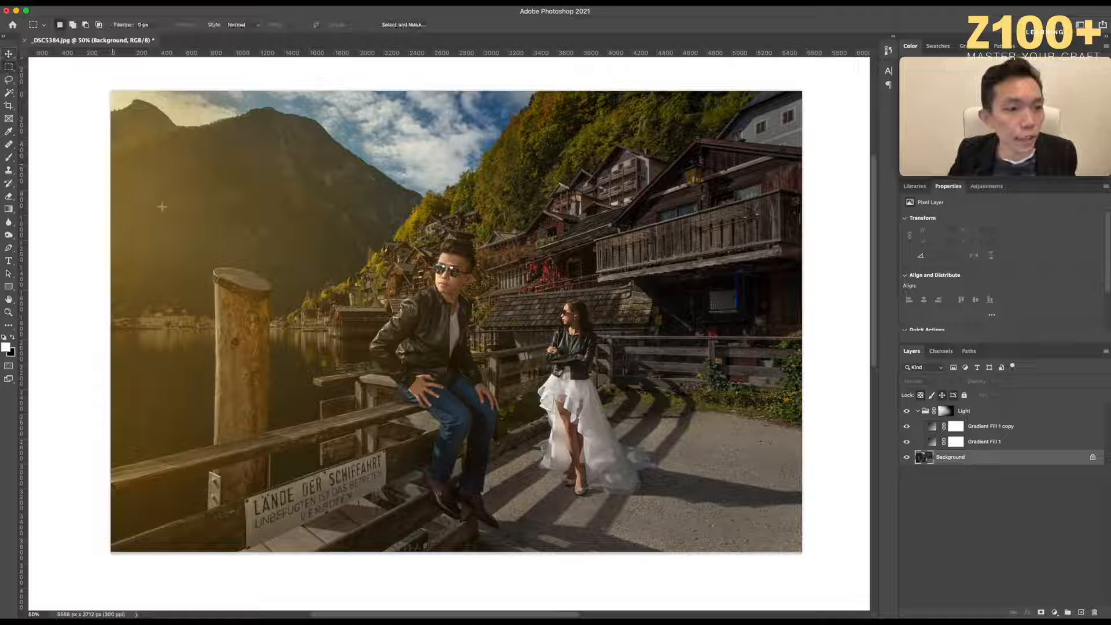
left_click(9, 93)
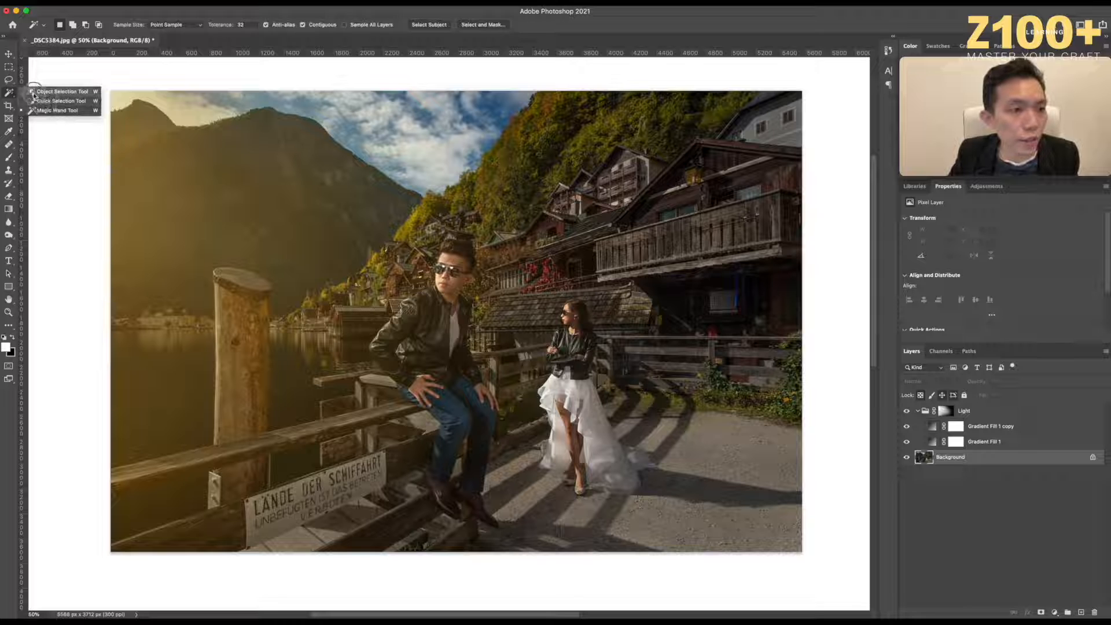
left_click(66, 92)
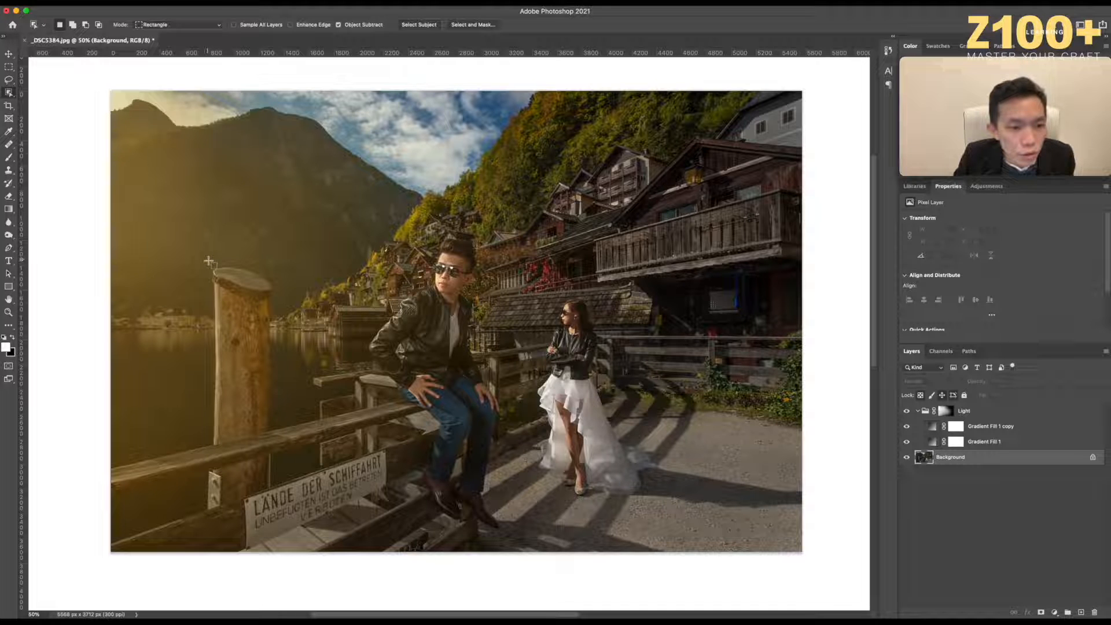
left_click_drag(209, 262, 271, 455)
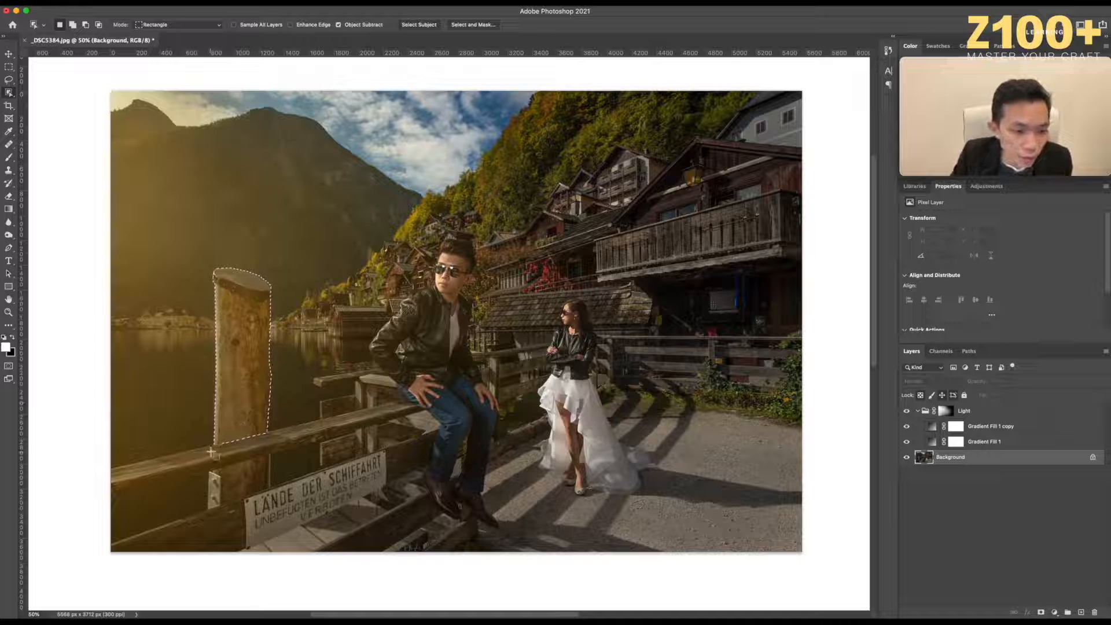
left_click_drag(124, 453, 144, 480)
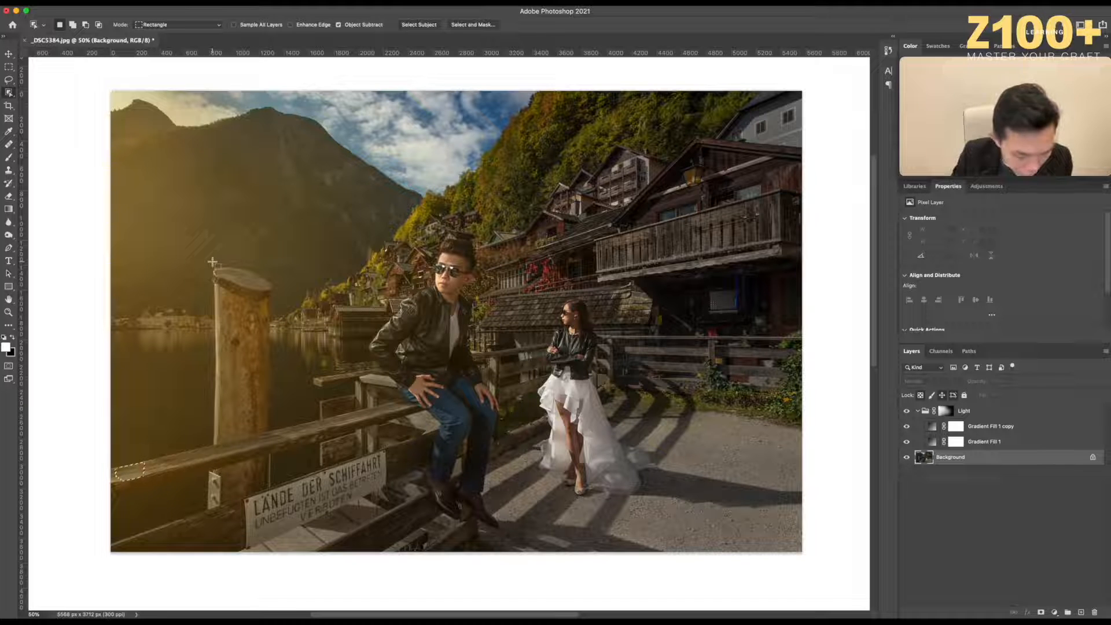
left_click_drag(211, 264, 263, 417)
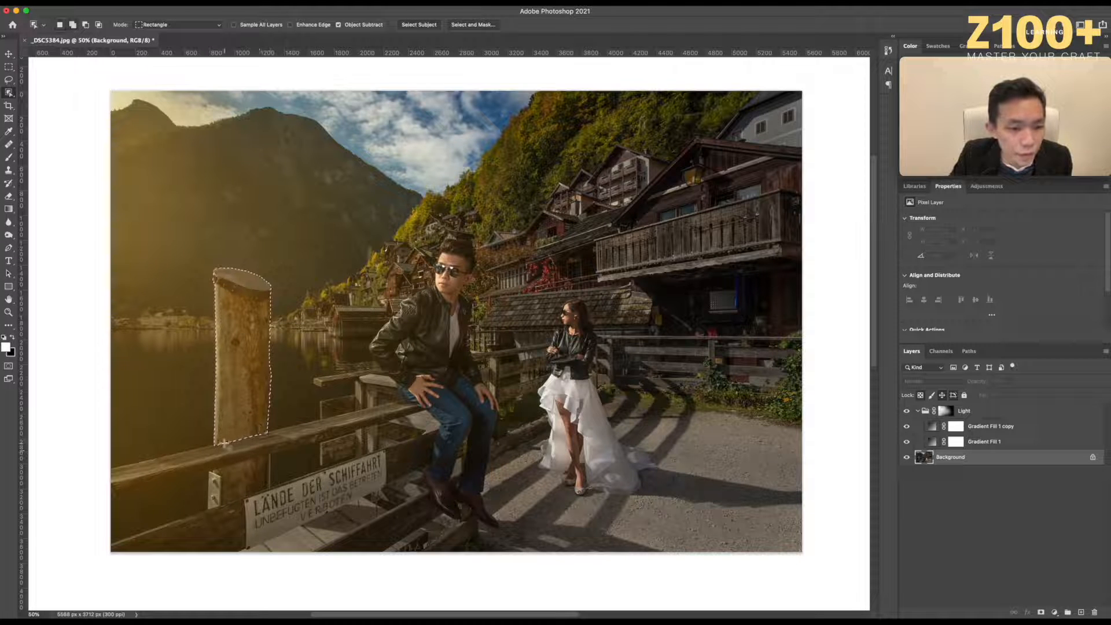
left_click_drag(208, 436, 273, 528)
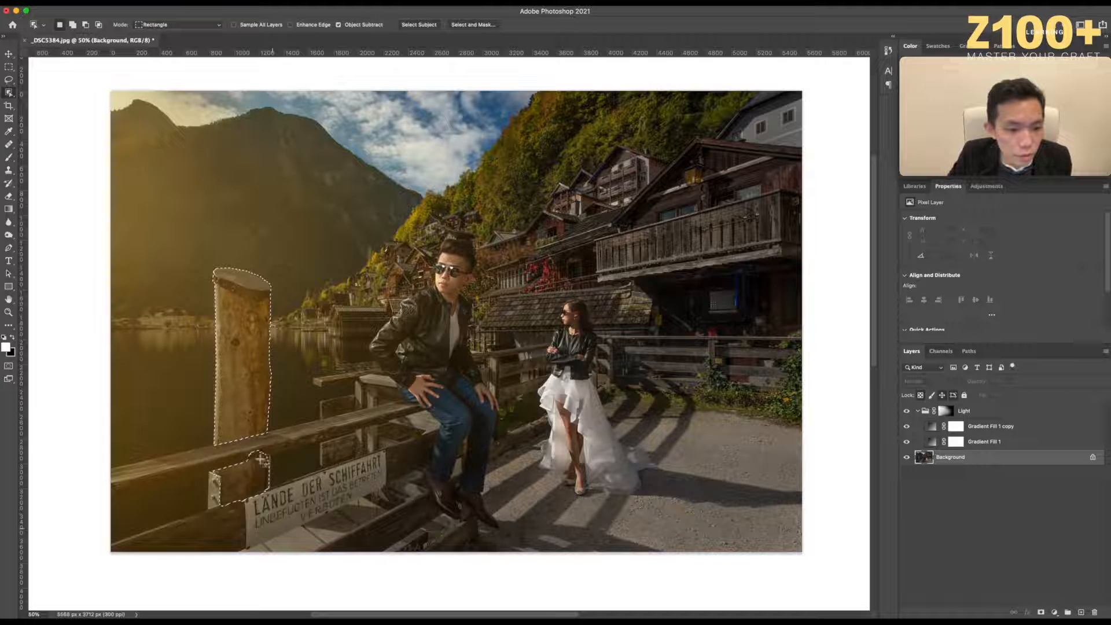
Add the wooden railing, the fence boards beside the post and the sign to the existing object selection.
left_click_drag(205, 463, 232, 521)
left_click_drag(111, 446, 231, 500)
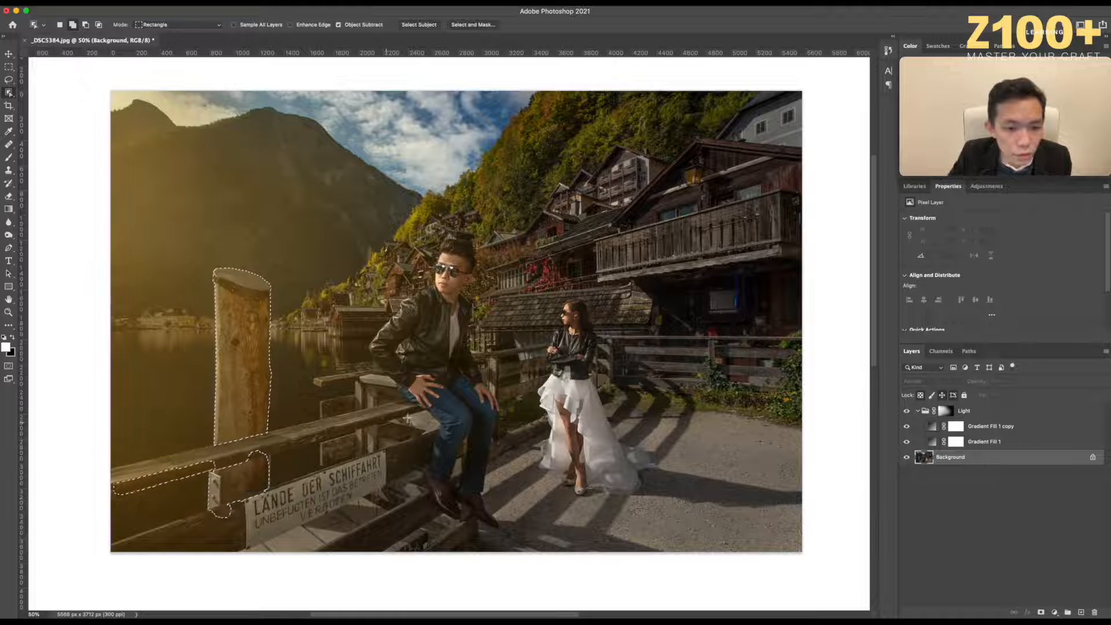
left_click_drag(390, 361, 109, 559)
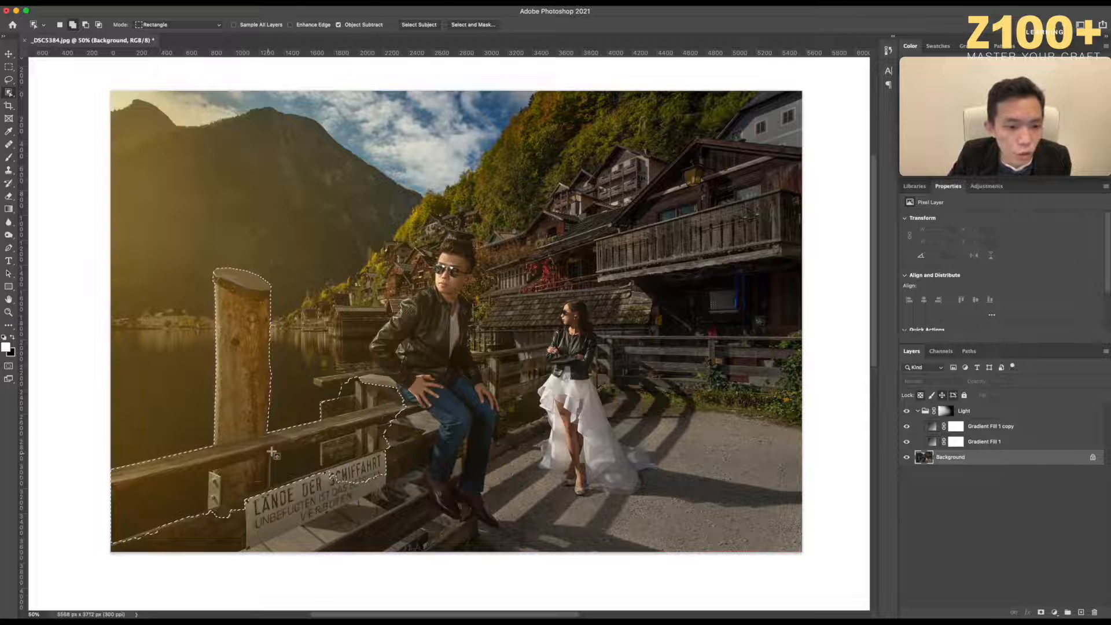
left_click_drag(104, 577, 472, 419)
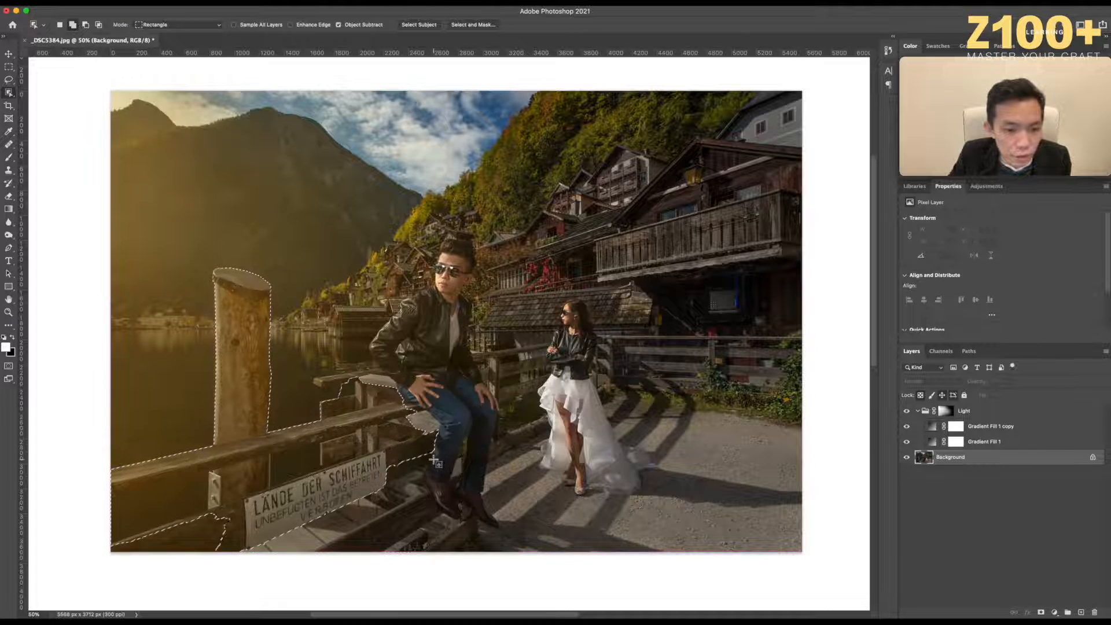
Extend the object selection over the lower-left beam, the planks below the sign and the seated man, including his hair.
left_click_drag(251, 501, 109, 575)
left_click_drag(227, 529, 111, 550)
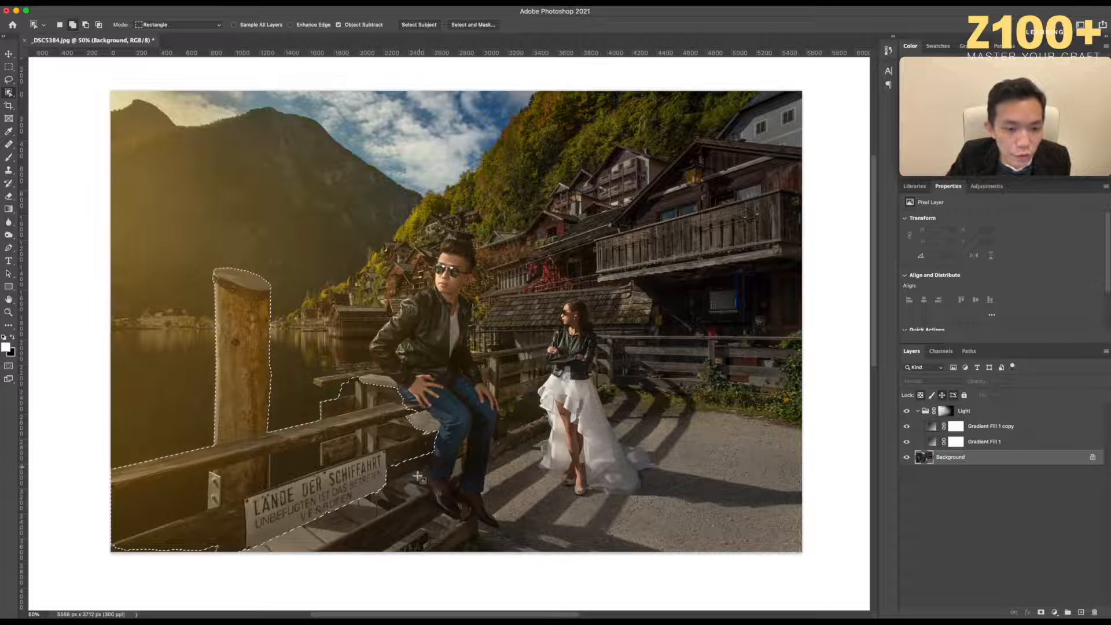
left_click_drag(462, 478, 262, 570)
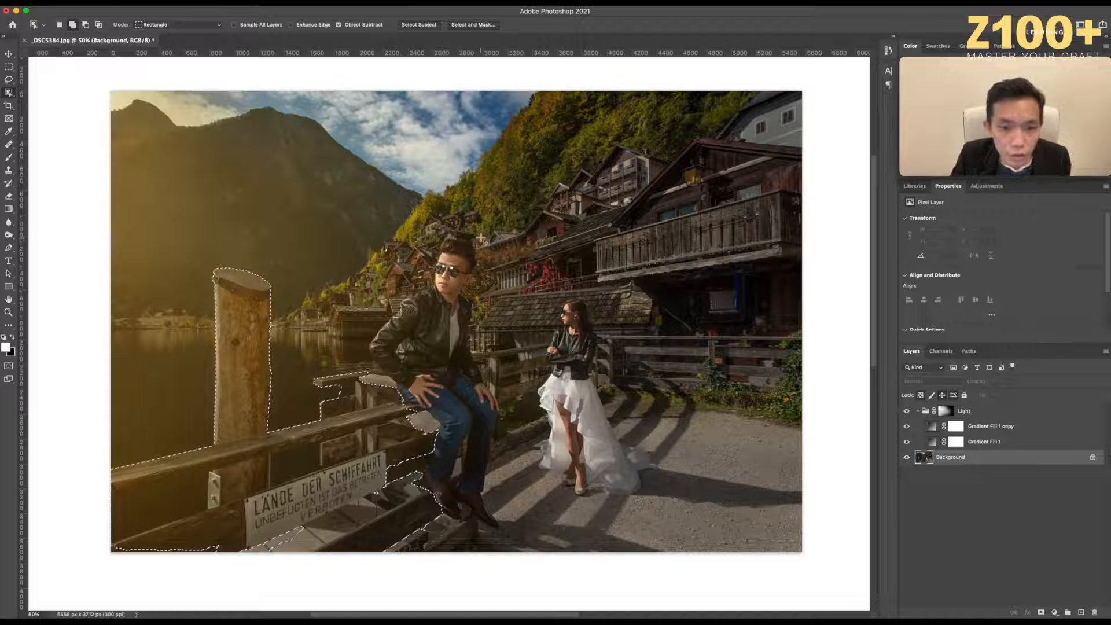
left_click_drag(479, 239, 361, 450)
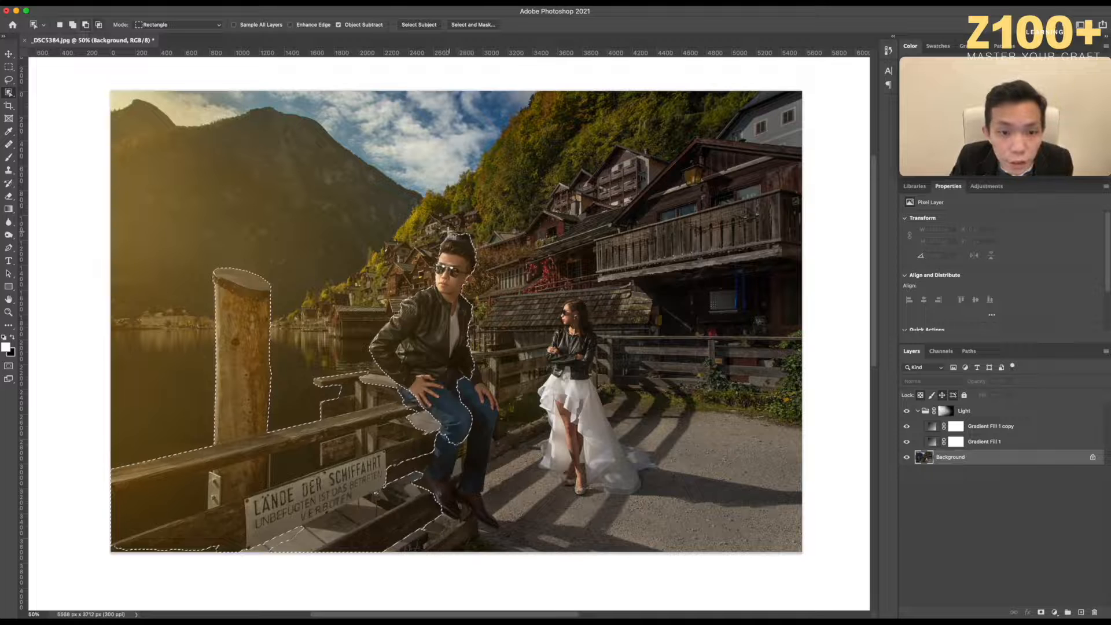
left_click_drag(460, 234, 480, 243)
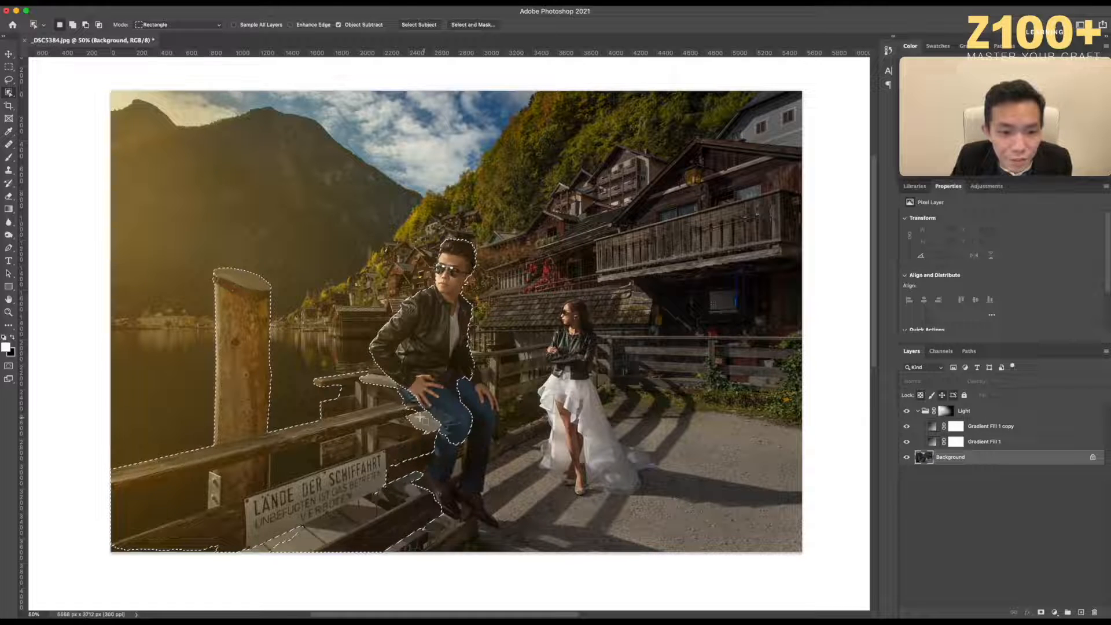
Subtract the water areas visible between the railing beams and beside the post from the selection.
scroll(420, 416, "down", 3)
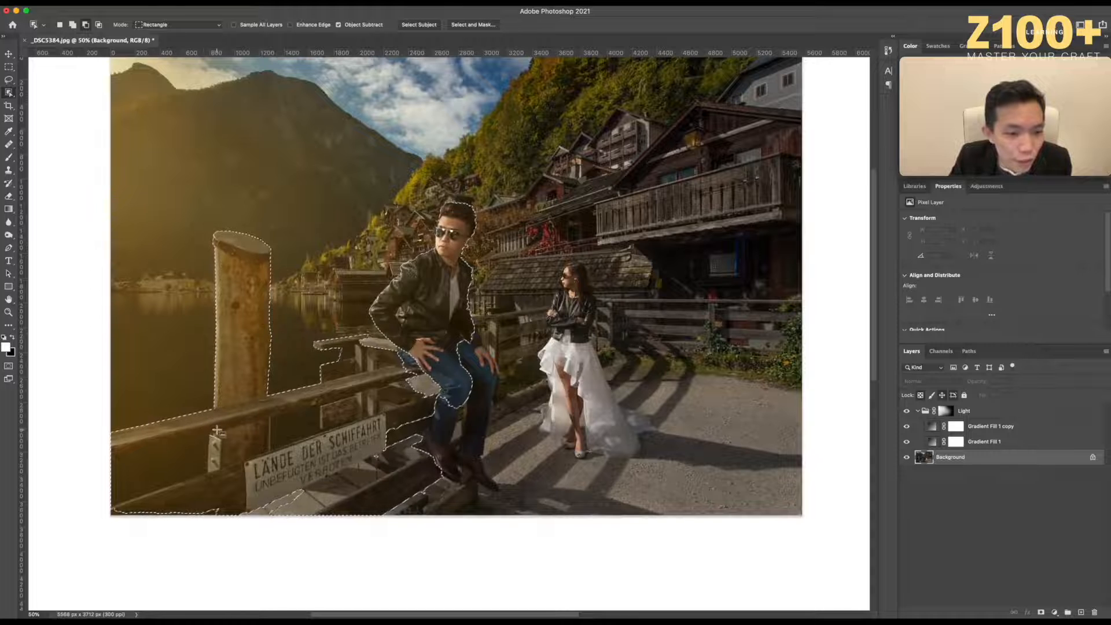
left_click_drag(211, 434, 93, 517)
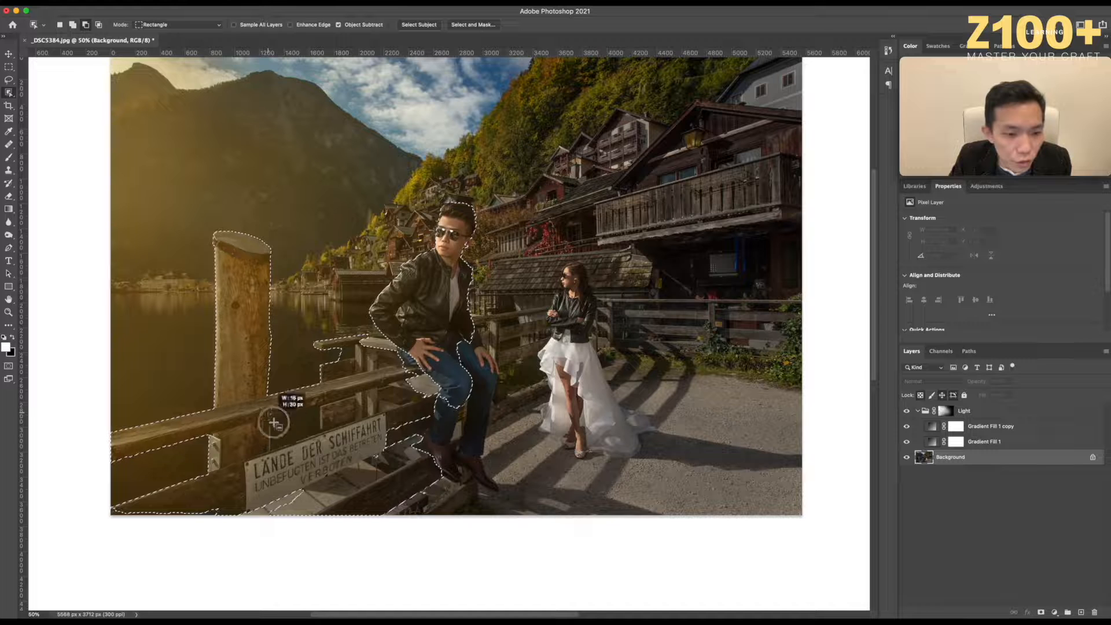
left_click_drag(297, 439, 297, 439)
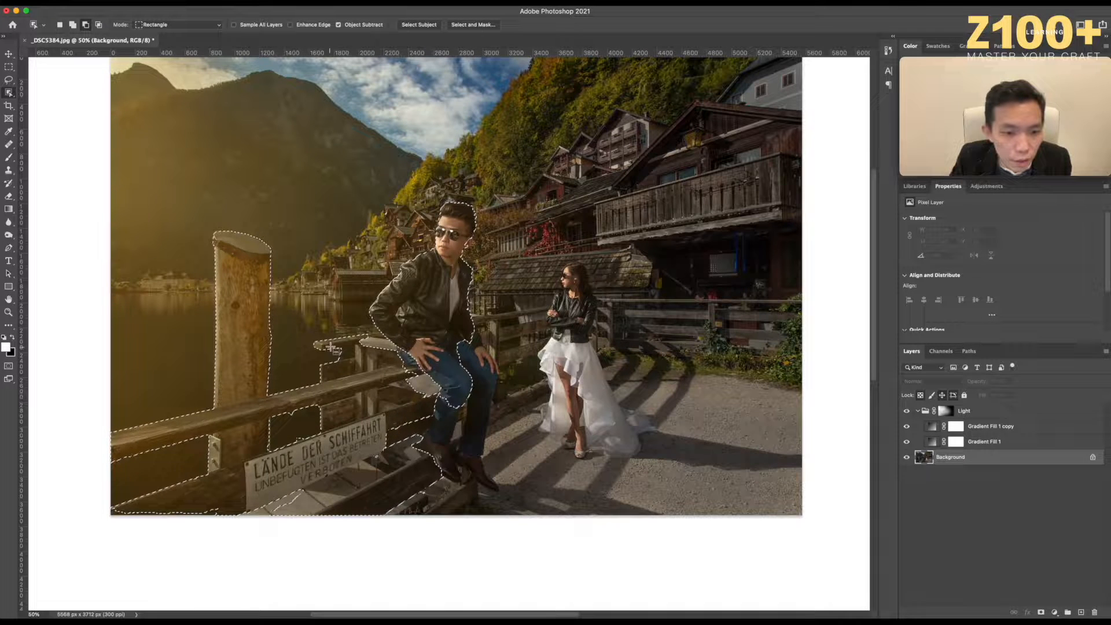
left_click_drag(356, 362, 357, 363)
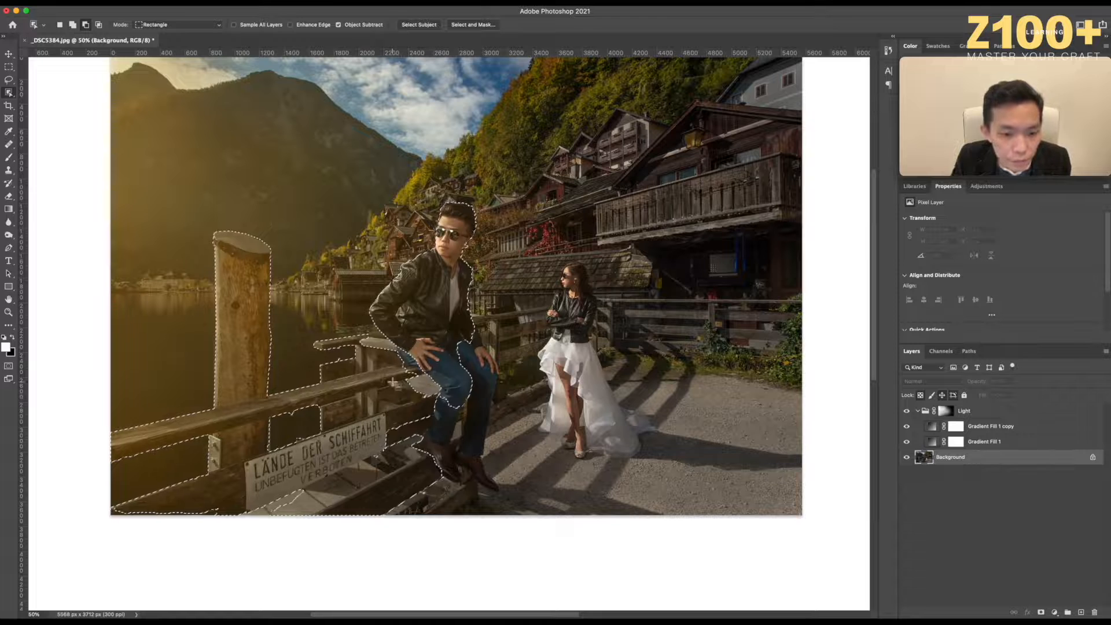
left_click_drag(284, 406, 297, 419)
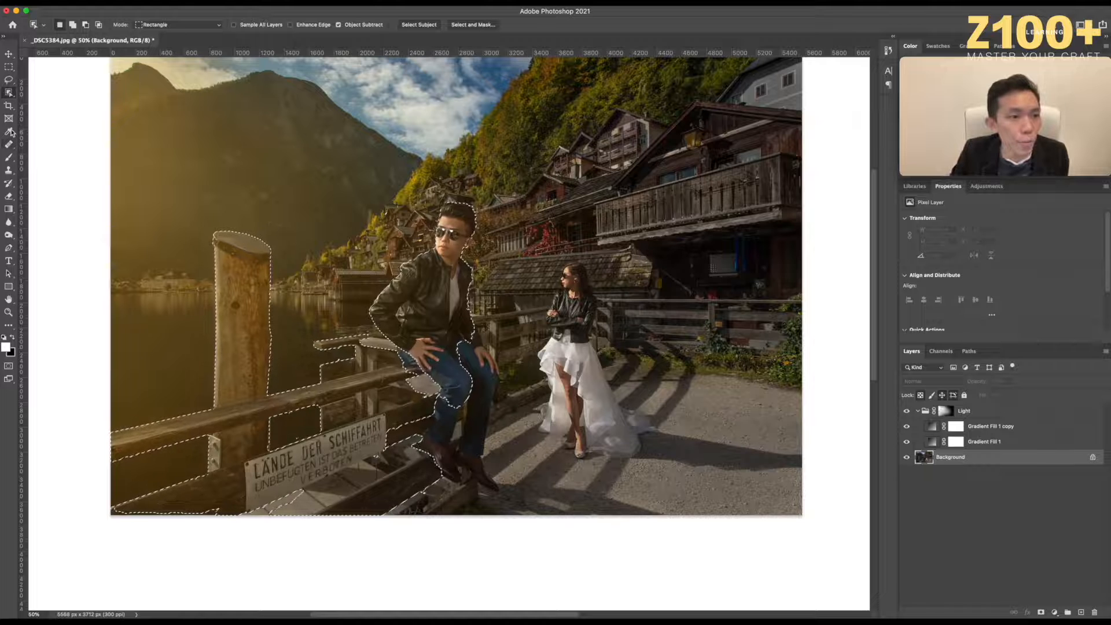
Refine the selection with the Patch tool, adding the missed planks below the sign and the man's legs and shoes.
left_click(10, 93)
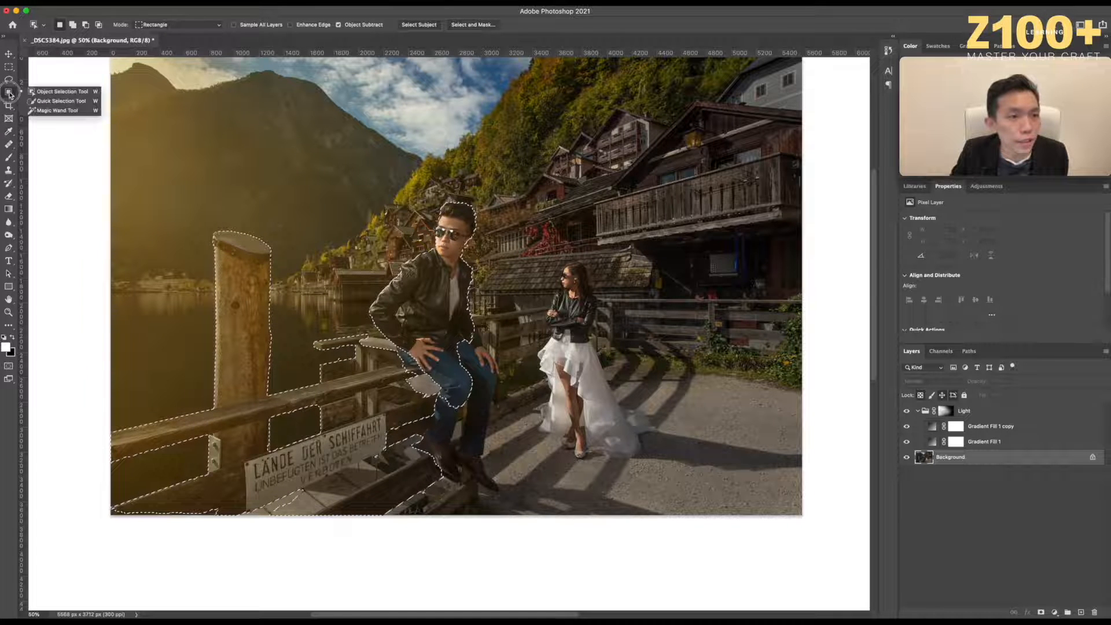
left_click(9, 144)
left_click(49, 162)
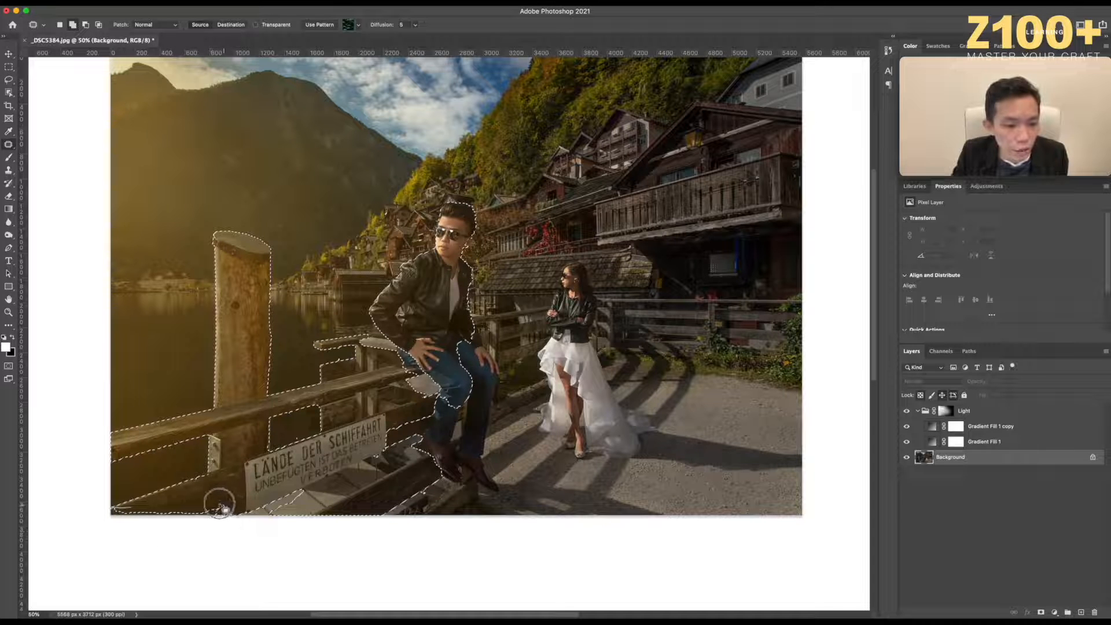
left_click_drag(302, 498, 302, 498)
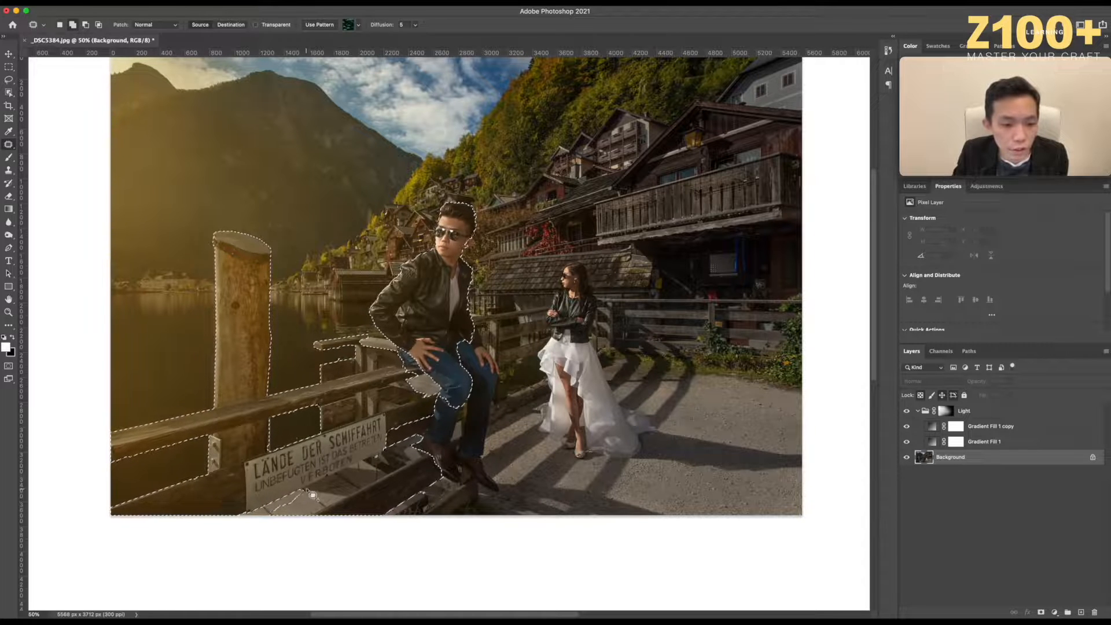
left_click_drag(315, 492, 347, 518)
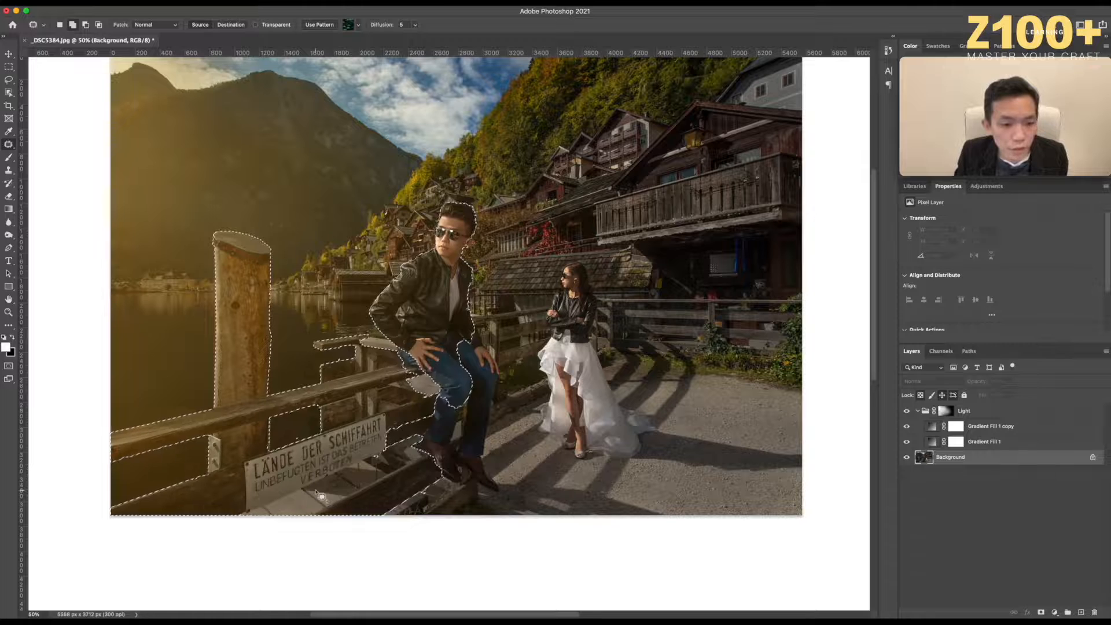
left_click_drag(435, 330, 397, 512)
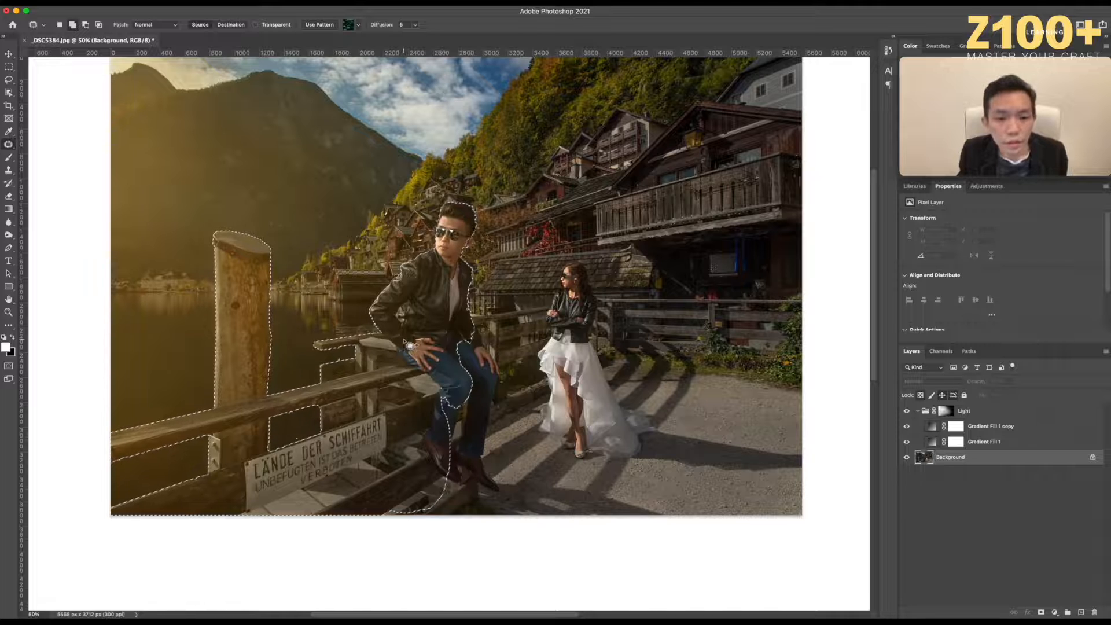
mouse_move(482, 371)
left_mouse_down()
mouse_move(422, 436)
mouse_move(471, 462)
mouse_move(485, 390)
left_mouse_up()
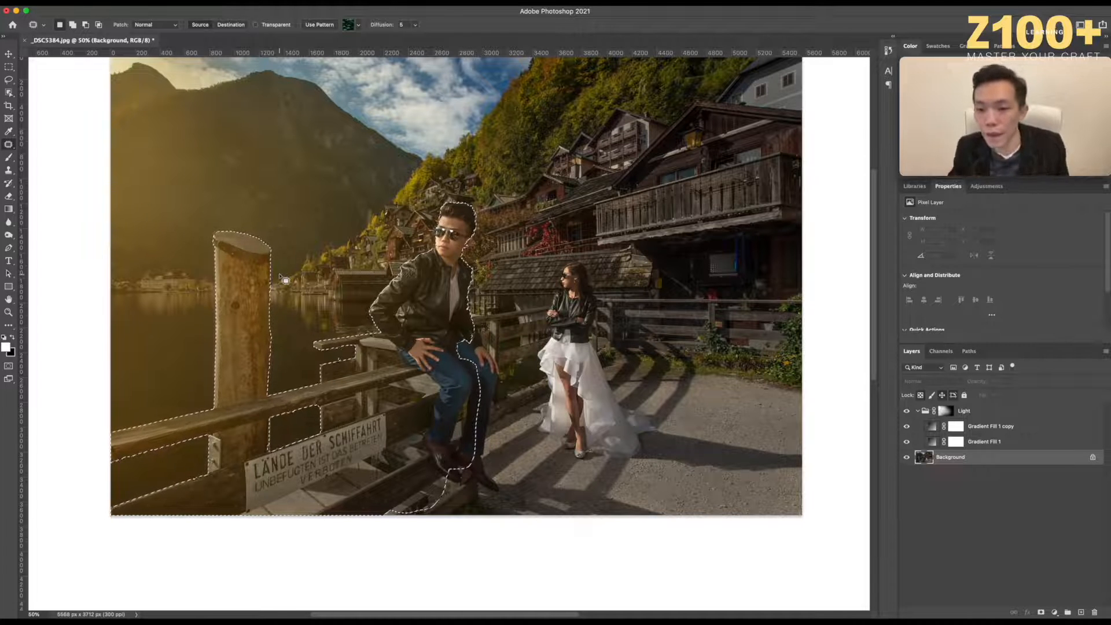
Activate the Light group's layer mask and prepare a smaller Eraser at 50% opacity, with white foreground and black background.
scroll(283, 283, "right", 5)
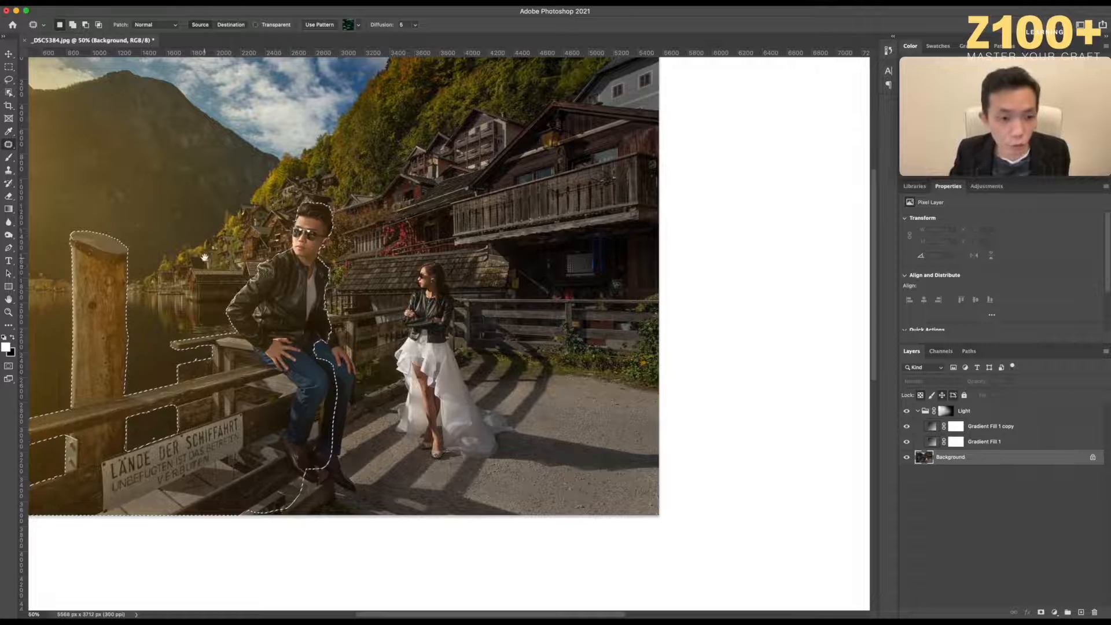
scroll(275, 305, "left", 5)
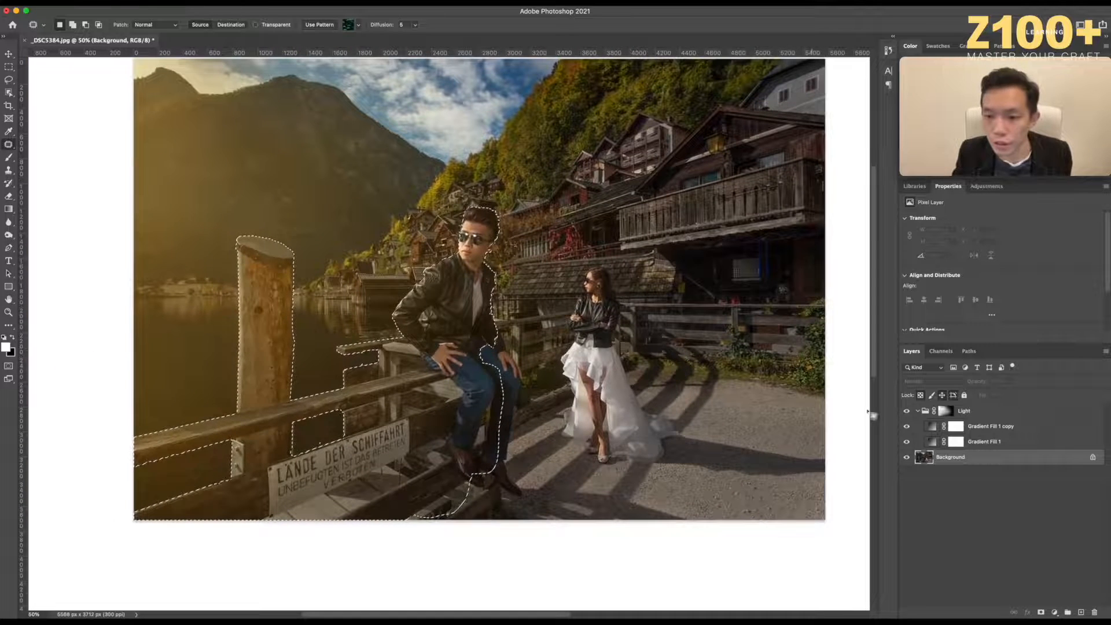
left_click(950, 412)
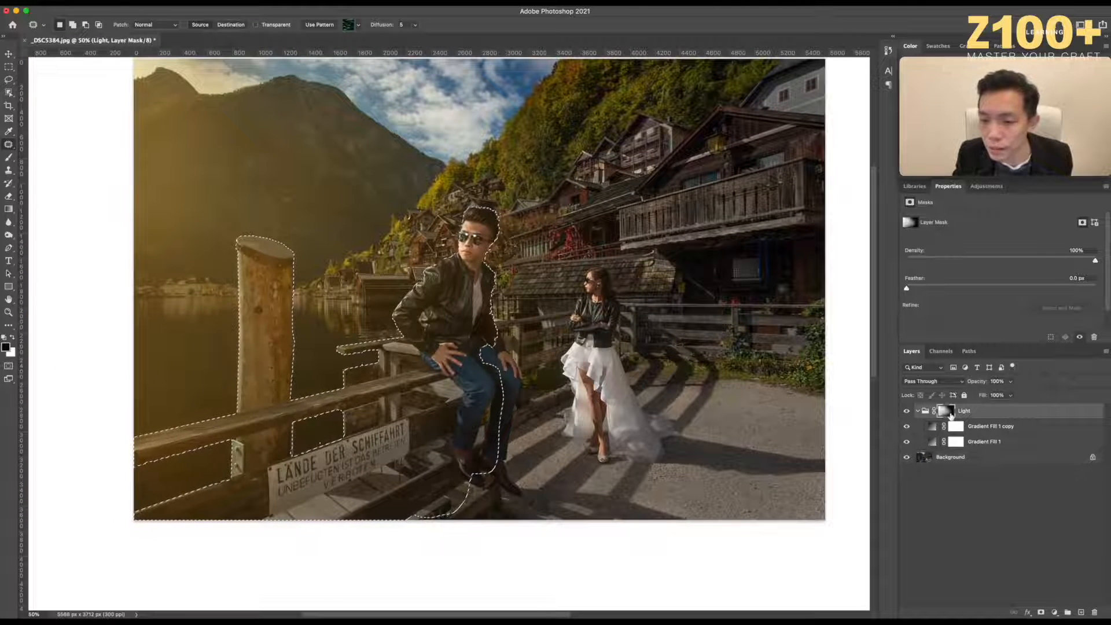
left_click(8, 196)
key("bracketleft")
key("bracketleft")
key("bracketleft")
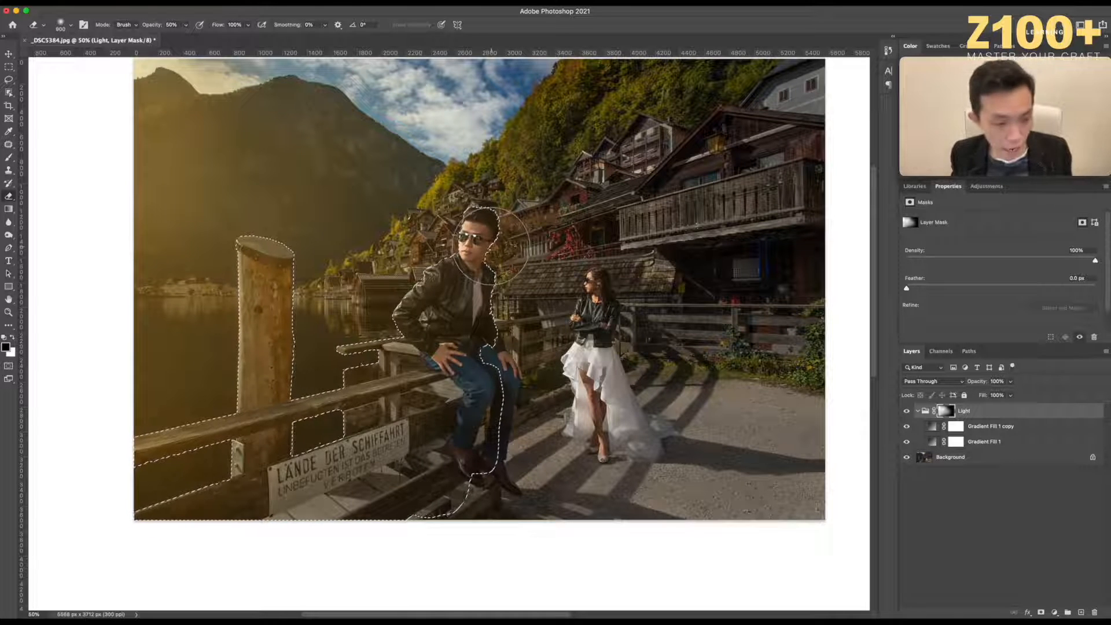
left_click(12, 337)
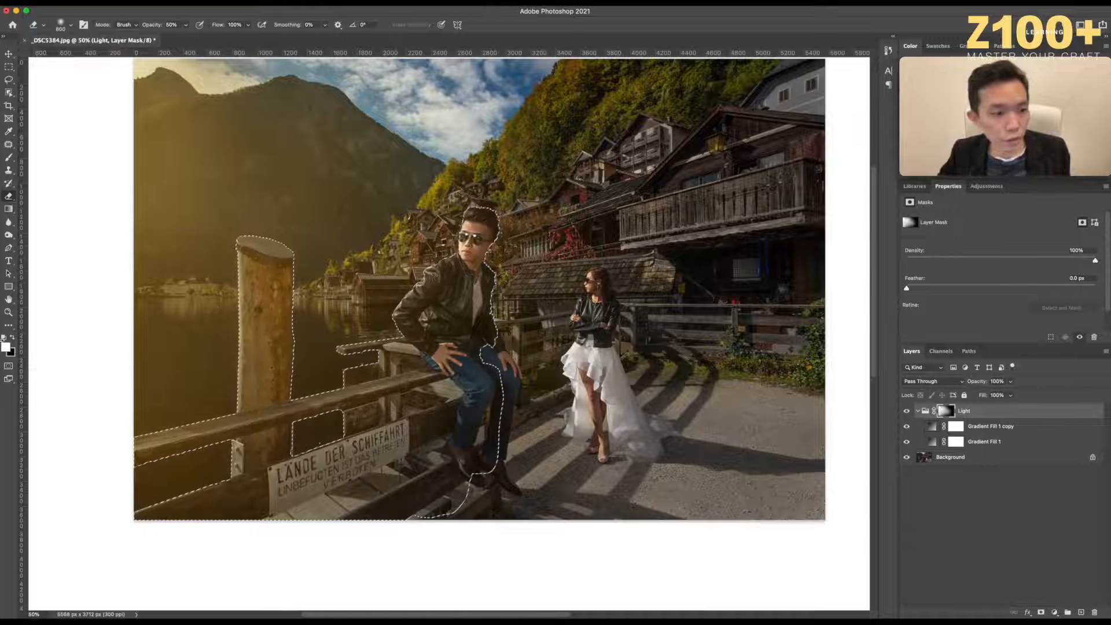
left_click(11, 338)
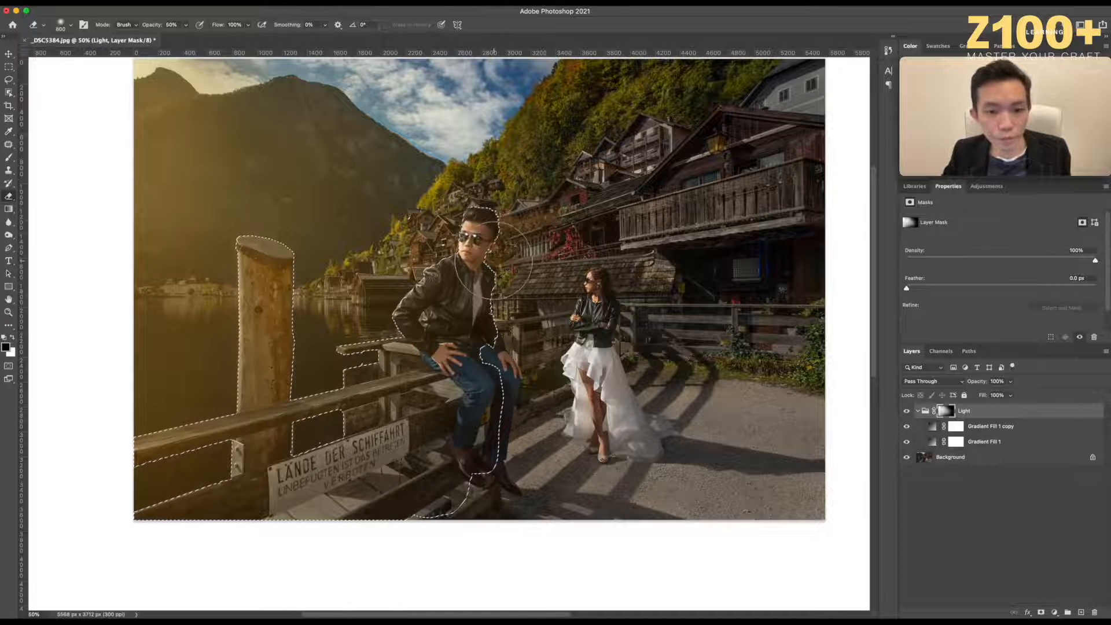
left_click(12, 338)
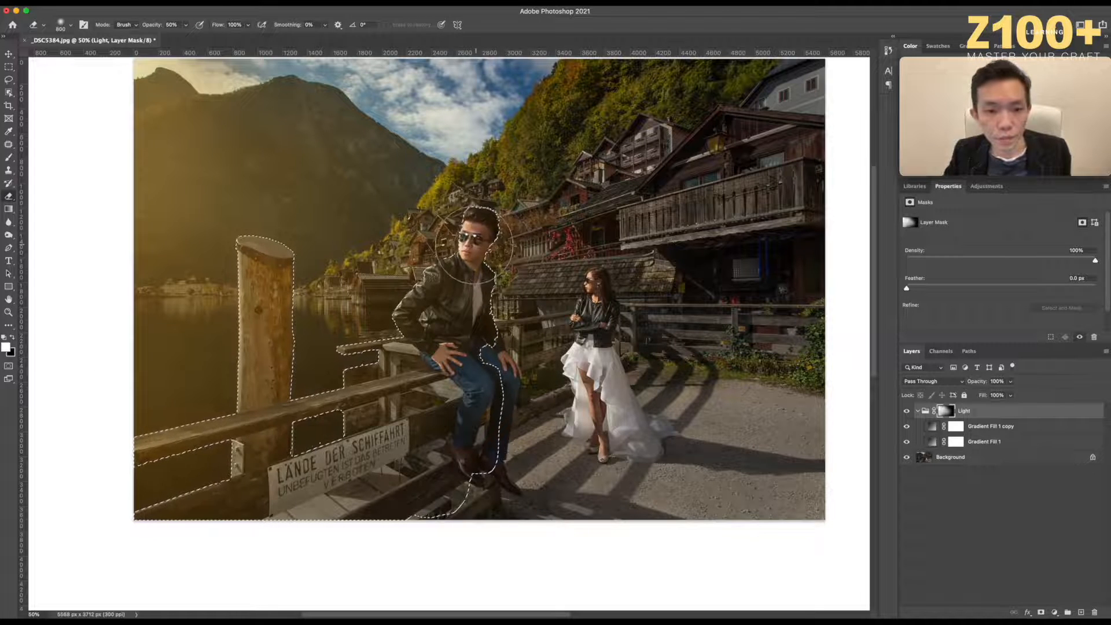
Erase the golden haze over the seated man's face and jacket on the Light mask using smaller brush sizes.
key("bracketleft")
key("bracketleft")
key("bracketleft")
key("bracketleft")
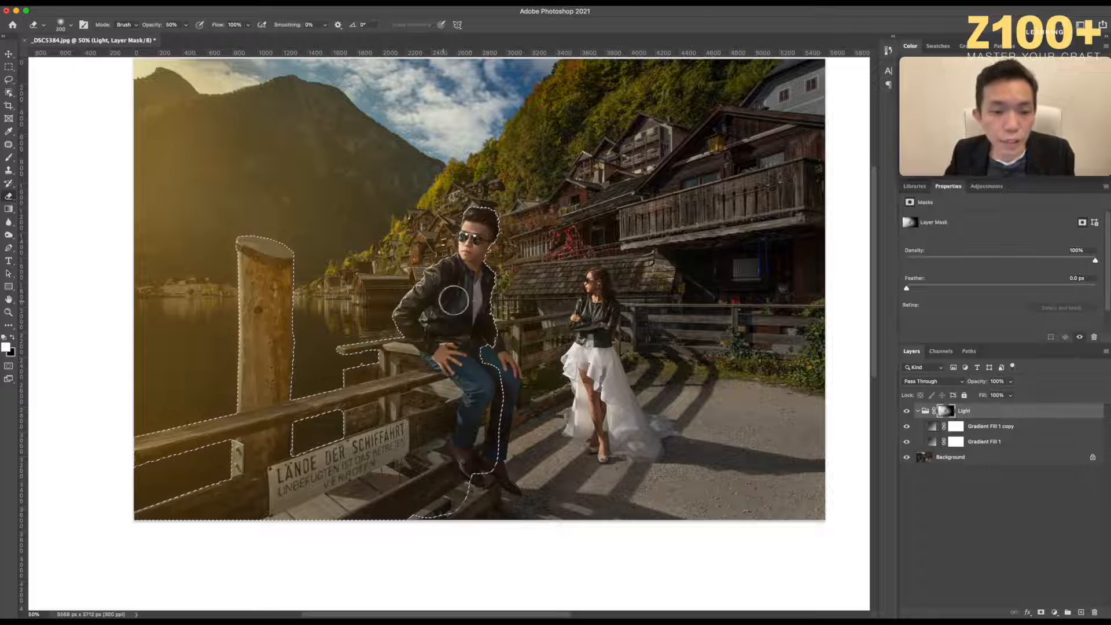
key("bracketleft")
key("bracketleft")
key("bracketleft")
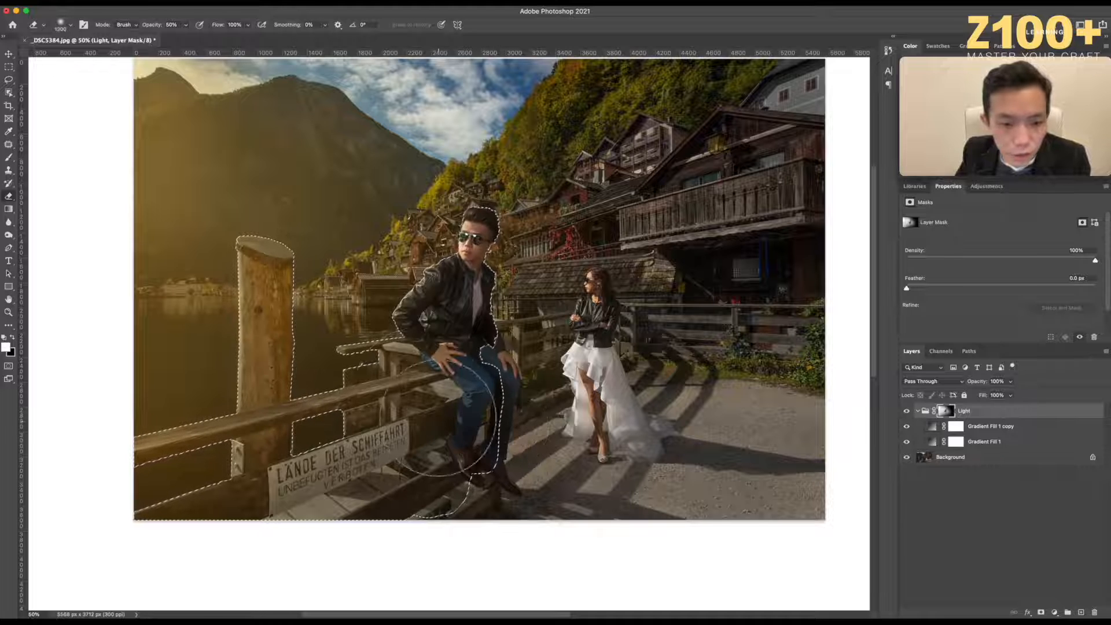
Erase the haze over the railing, sign and planks within the selection, varying the brush size to suit each area.
scroll(384, 377, "up", 2)
key("bracketleft")
key("bracketleft")
key("bracketleft")
key("bracketleft")
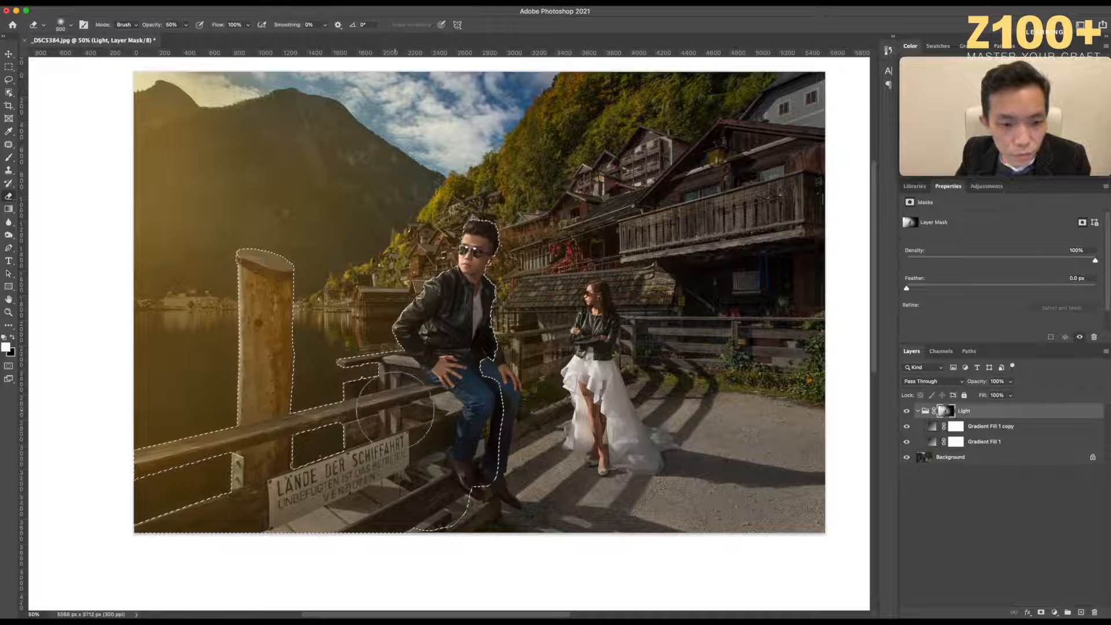
key("bracketright")
key("bracketright")
key("bracketright")
key("bracketright")
key("bracketright")
key("bracketright")
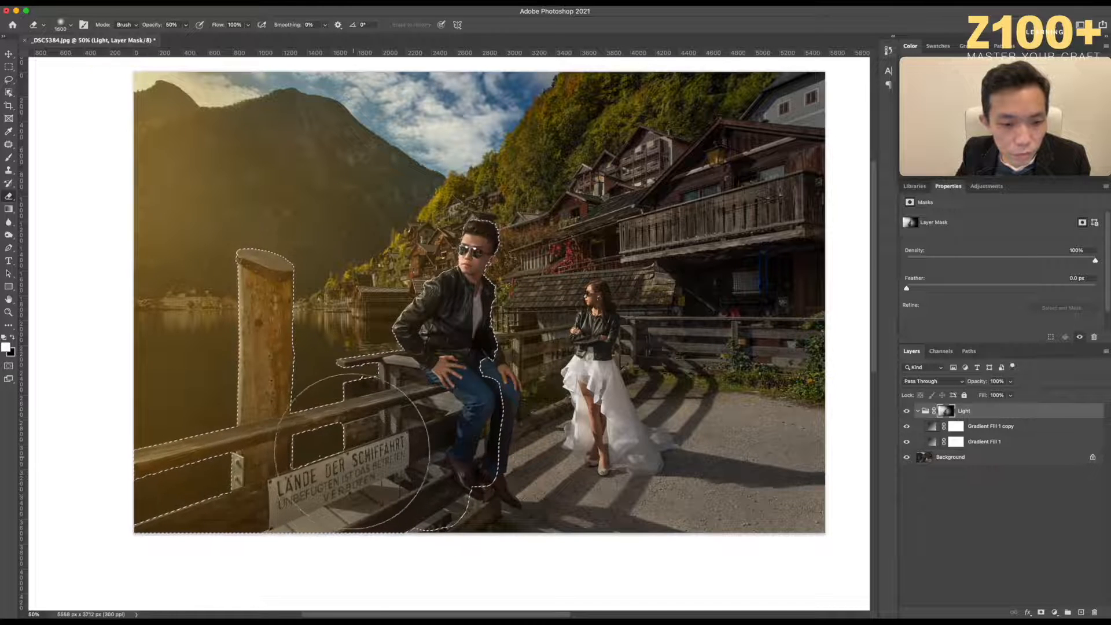
key("bracketright")
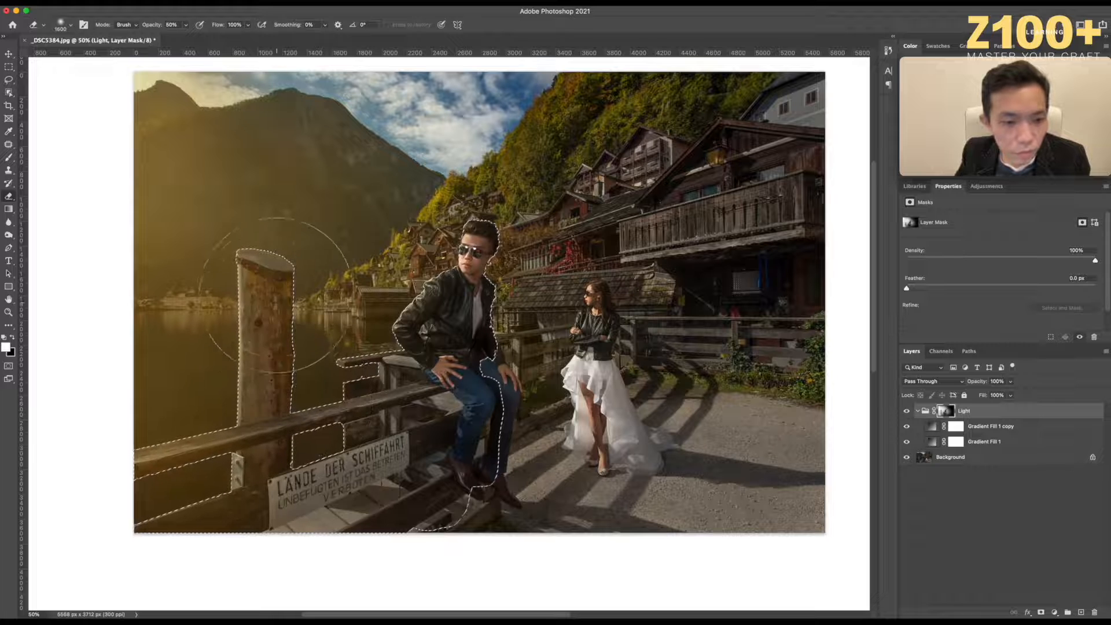
Erase the haze over the wooden post and the adjoining railing with a large soft brush.
left_click_drag(278, 276, 281, 341)
key("bracketleft")
key("bracketleft")
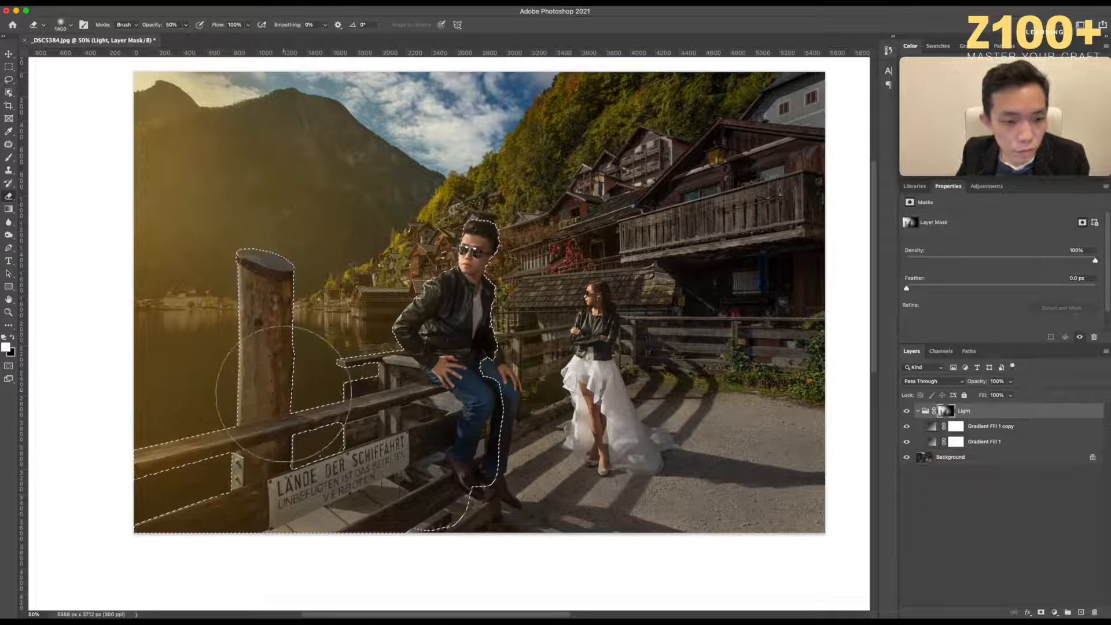
key("bracketright")
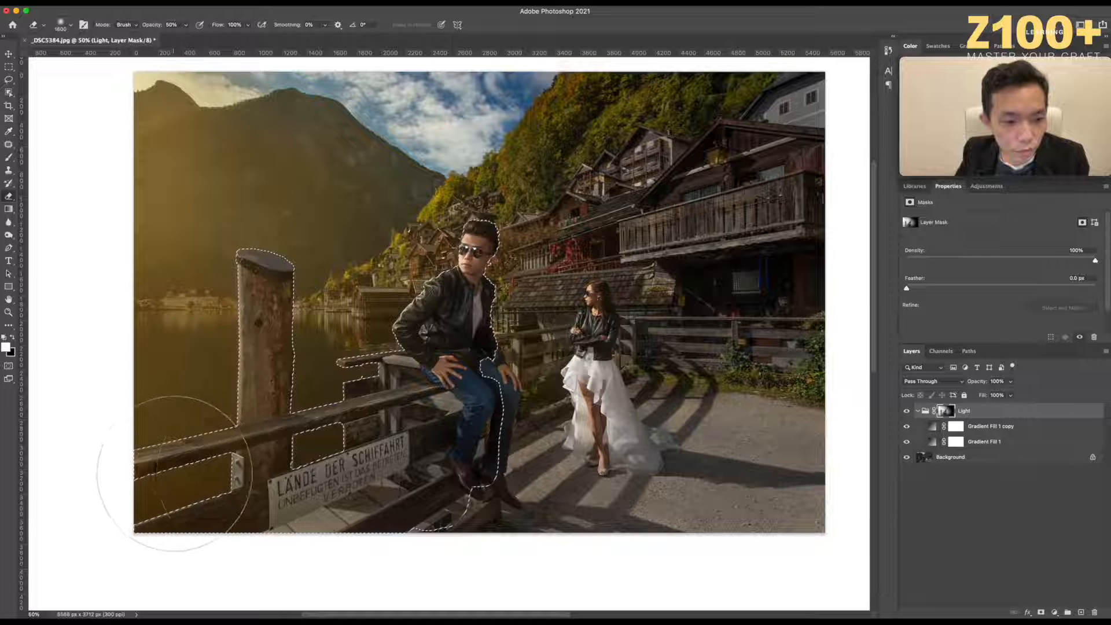
Swap the mask colours to touch the haze back in along the post's edge with a smaller eraser, and restore white as foreground.
key("x")
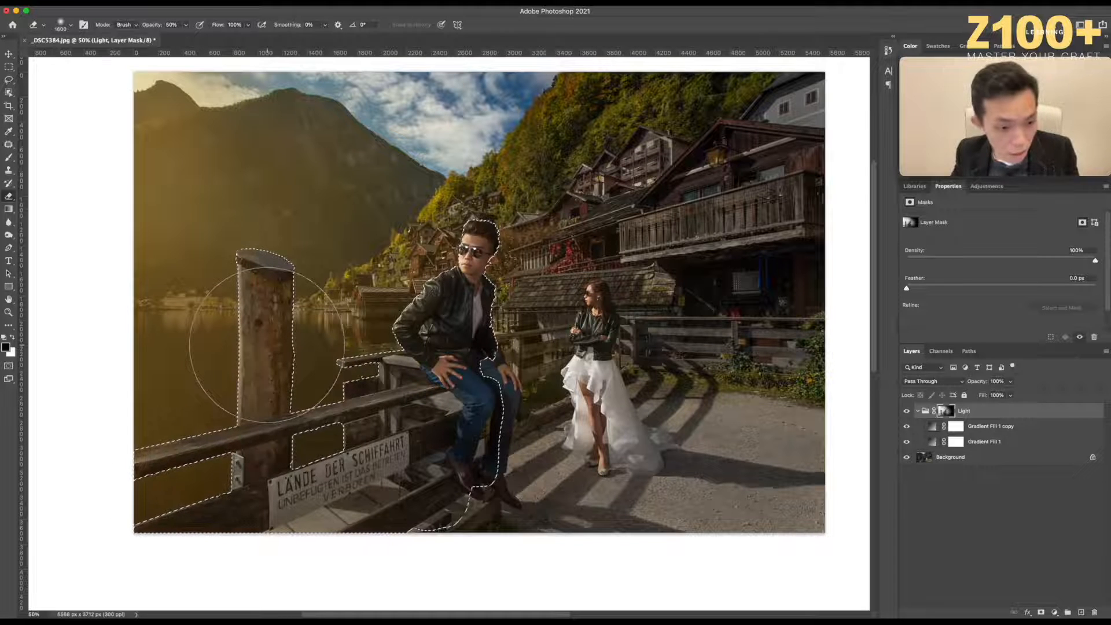
scroll(260, 335, "up", 2)
key("bracketleft")
key("bracketleft")
key("bracketleft")
key("bracketleft")
key("bracketleft")
key("bracketleft")
key("bracketleft")
key("bracketleft")
key("bracketleft")
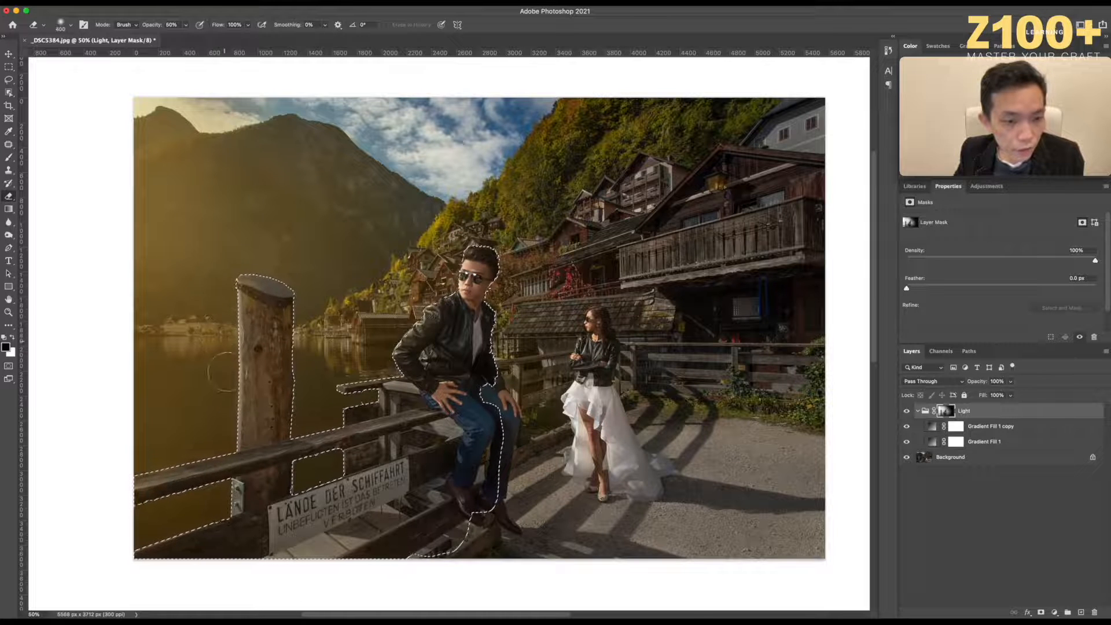
key("x")
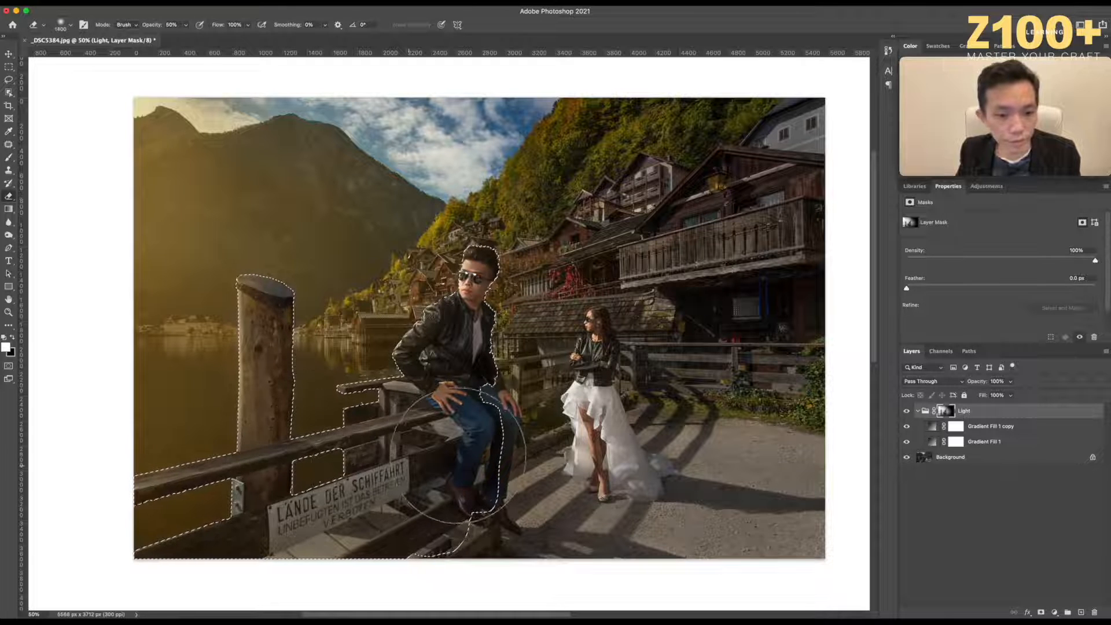
Resize the eraser brush to 220 px and swap the mask colours so black is the foreground.
key("[")
key("[")
key("[")
key("[")
key("[")
key("[")
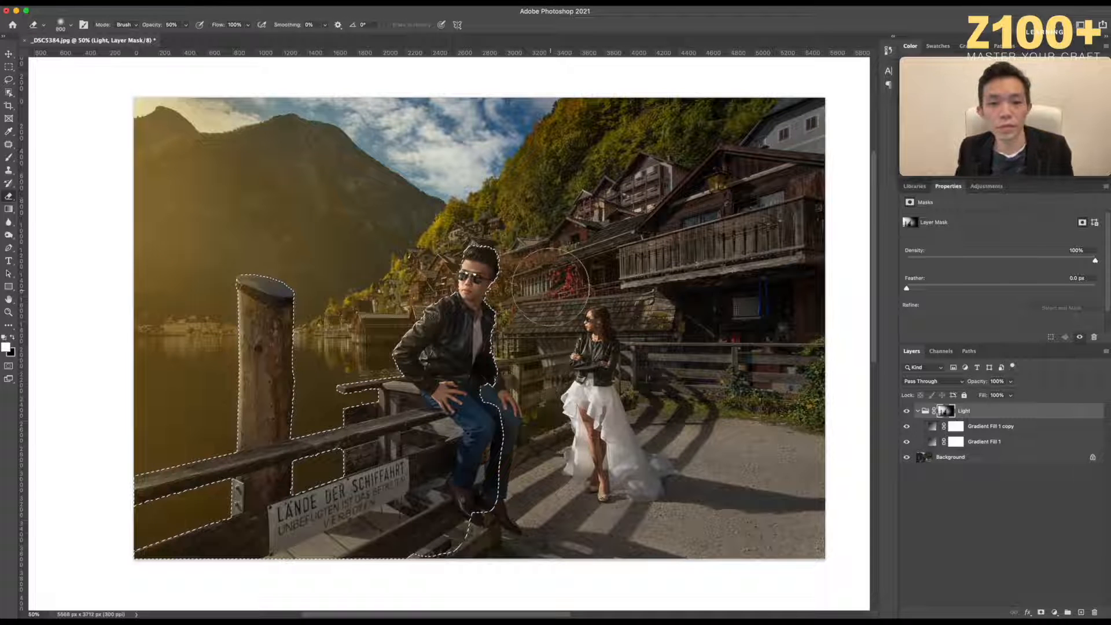
key("x")
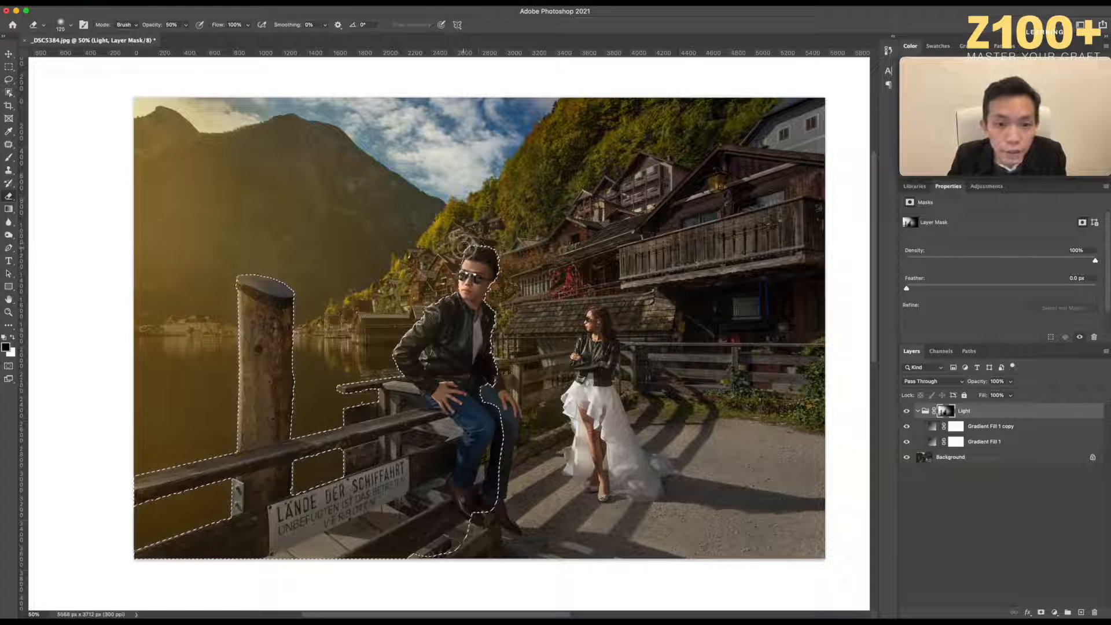
key("bracketright")
key("bracketright")
key("bracketright")
scroll(347, 183, "up", 3)
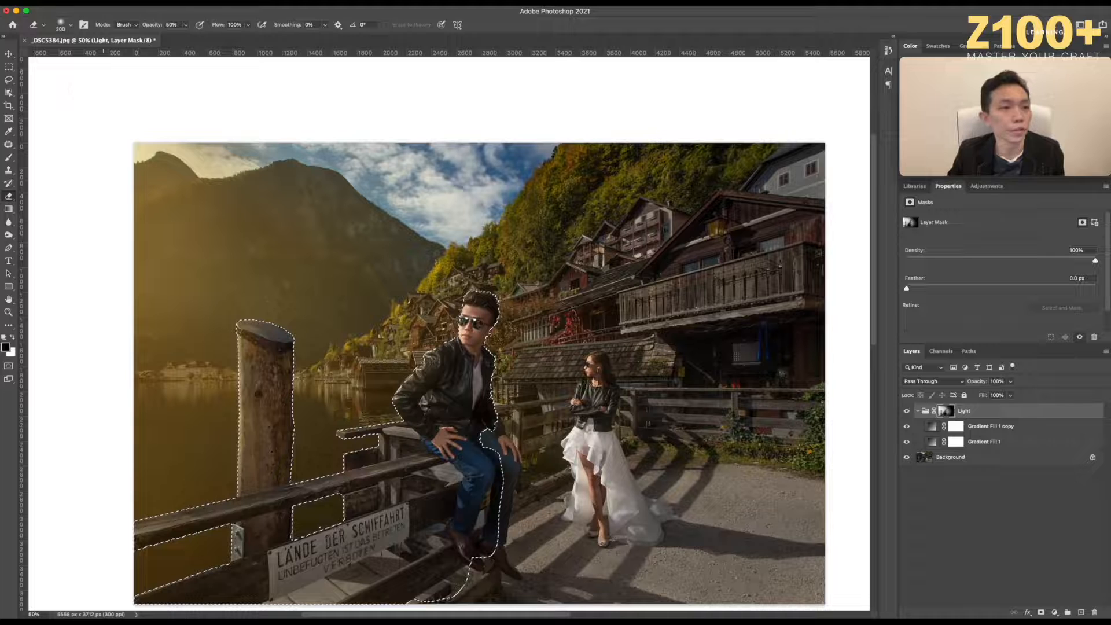
Clear the selection around the post, railing, sign and seated man.
left_click(8, 67)
left_click(111, 156)
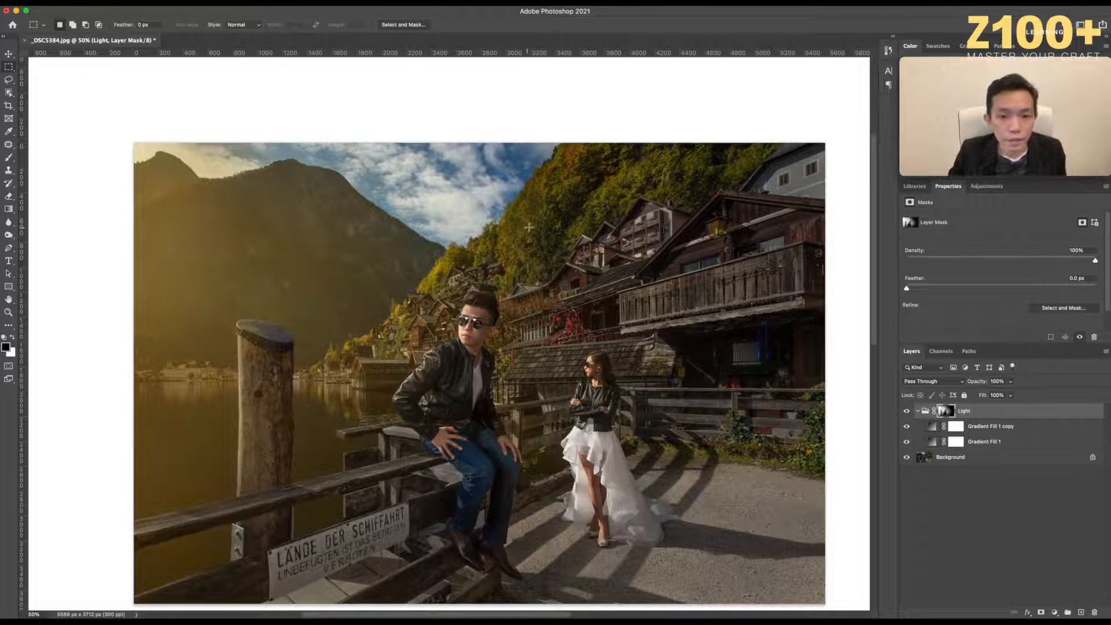
Compare the photo with and without the Light group, both in full and closer up.
scroll(583, 312, "down", 5)
left_click_drag(659, 311, 672, 380)
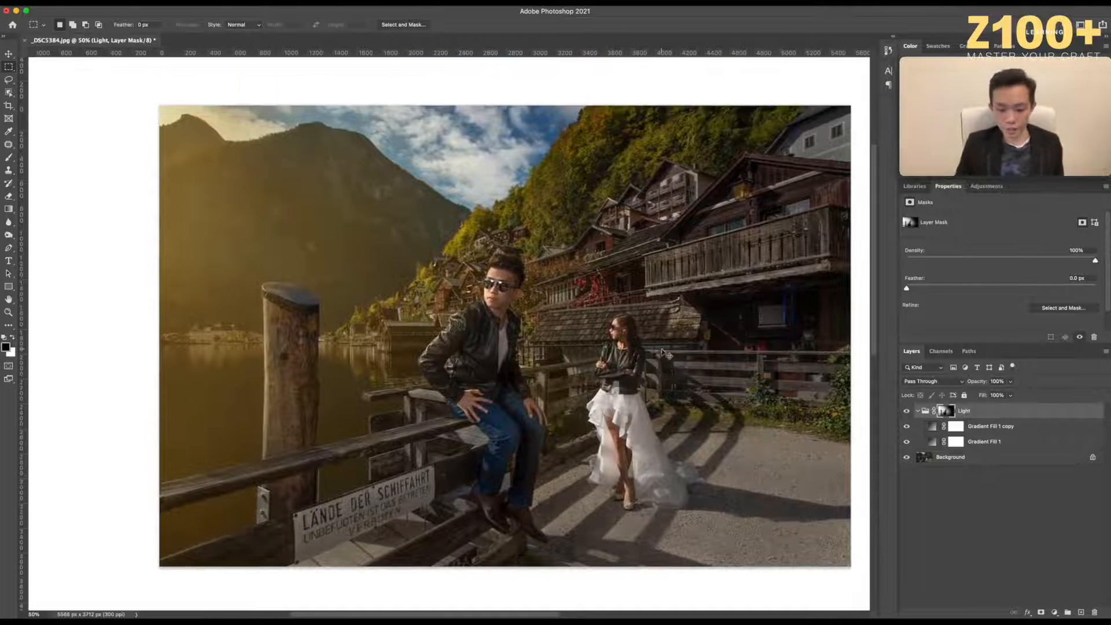
key("super+minus")
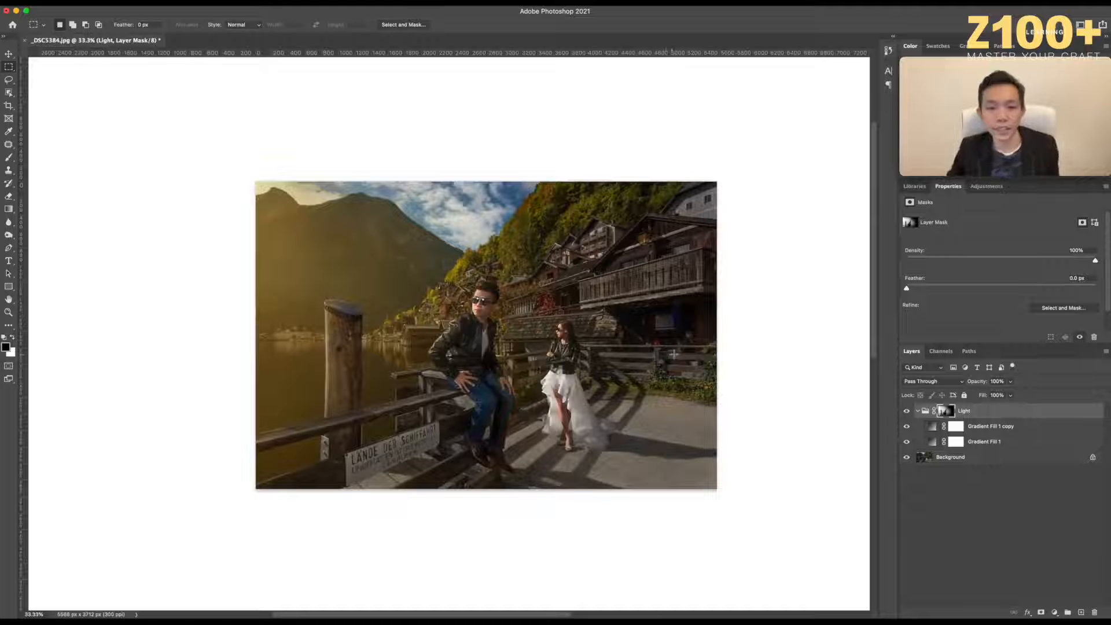
left_click(906, 410)
left_click(906, 411)
left_click(906, 410)
left_click(906, 411)
left_click(907, 411)
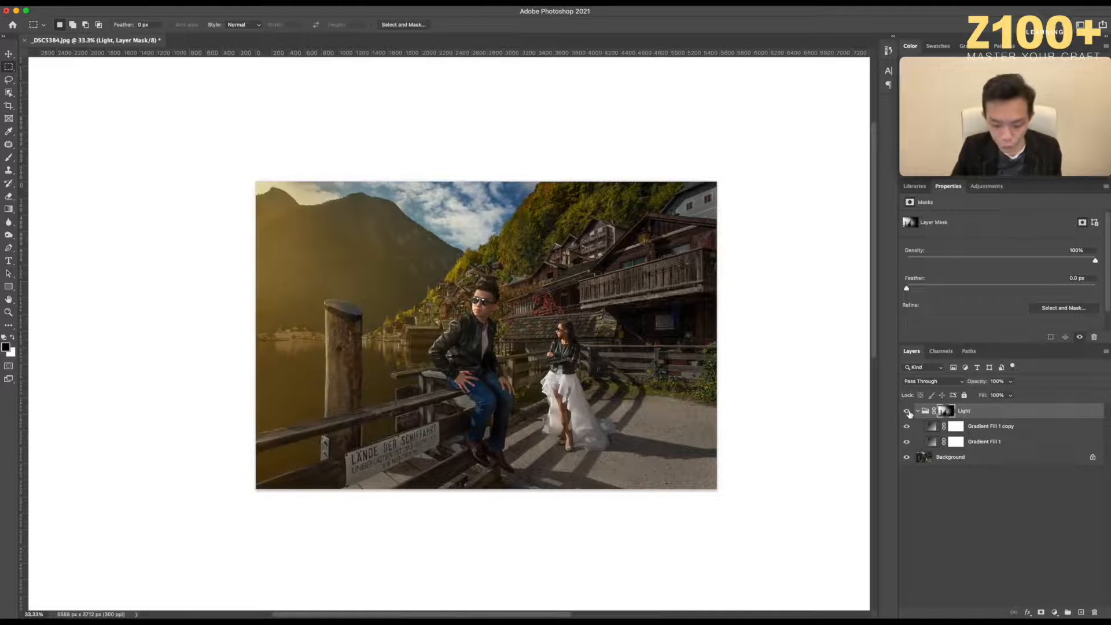
key("super+plus")
left_click(906, 411)
left_click(907, 411)
left_click(906, 411)
left_click(906, 411)
left_click(906, 411)
left_click(906, 410)
left_click(907, 410)
left_click(907, 411)
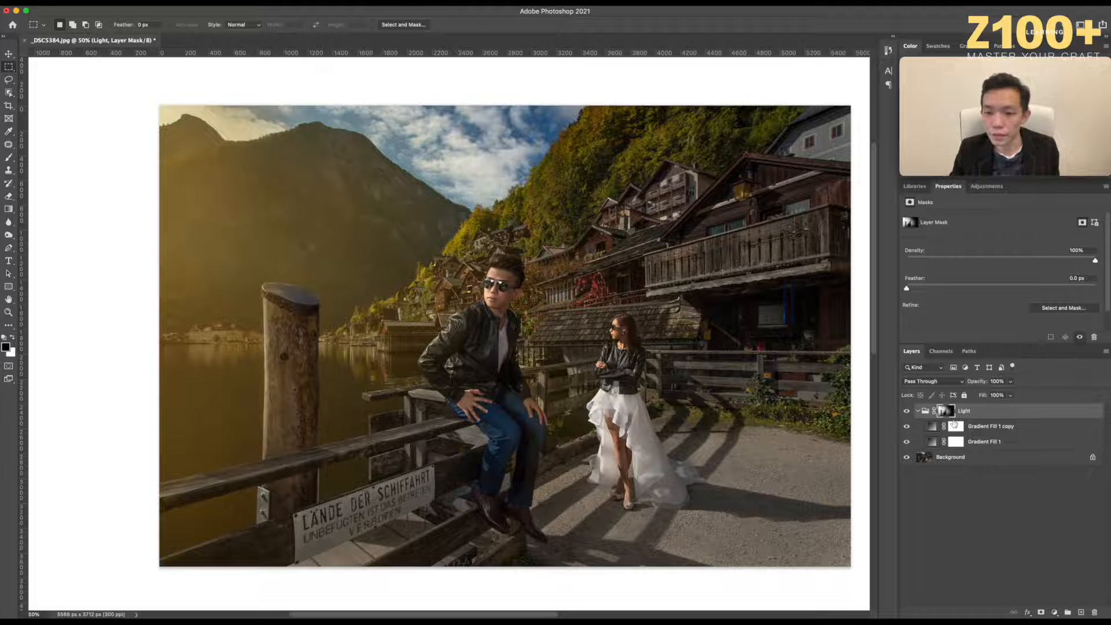
Inspect the light effect without the Background layer, and view the Light group's mask as a red overlay.
left_click(906, 458)
left_click(907, 458)
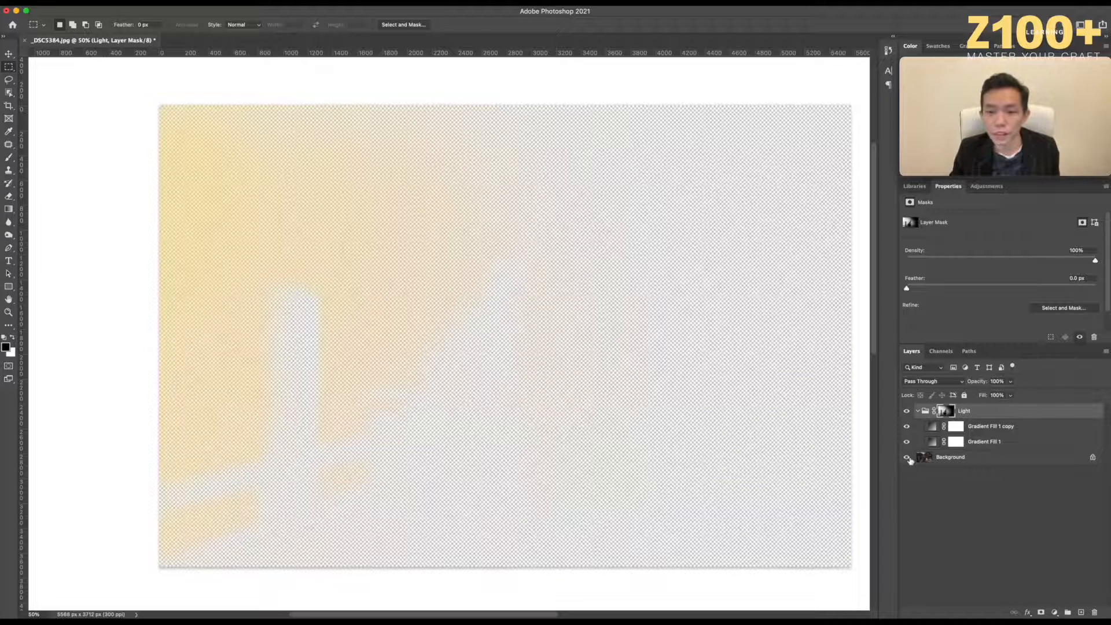
key("backslash")
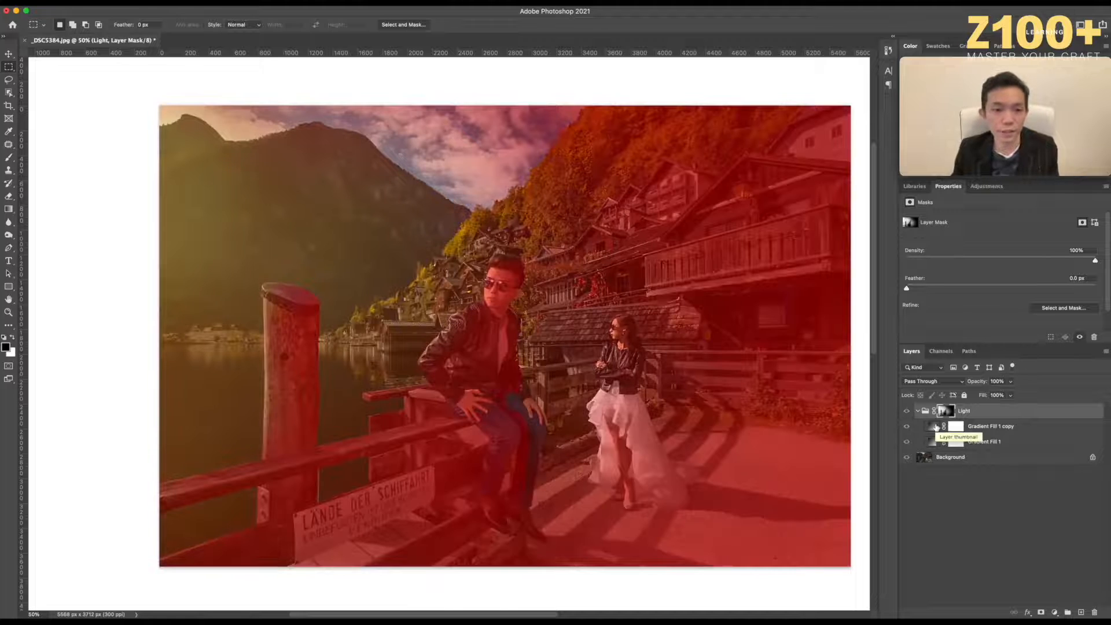
key("backslash")
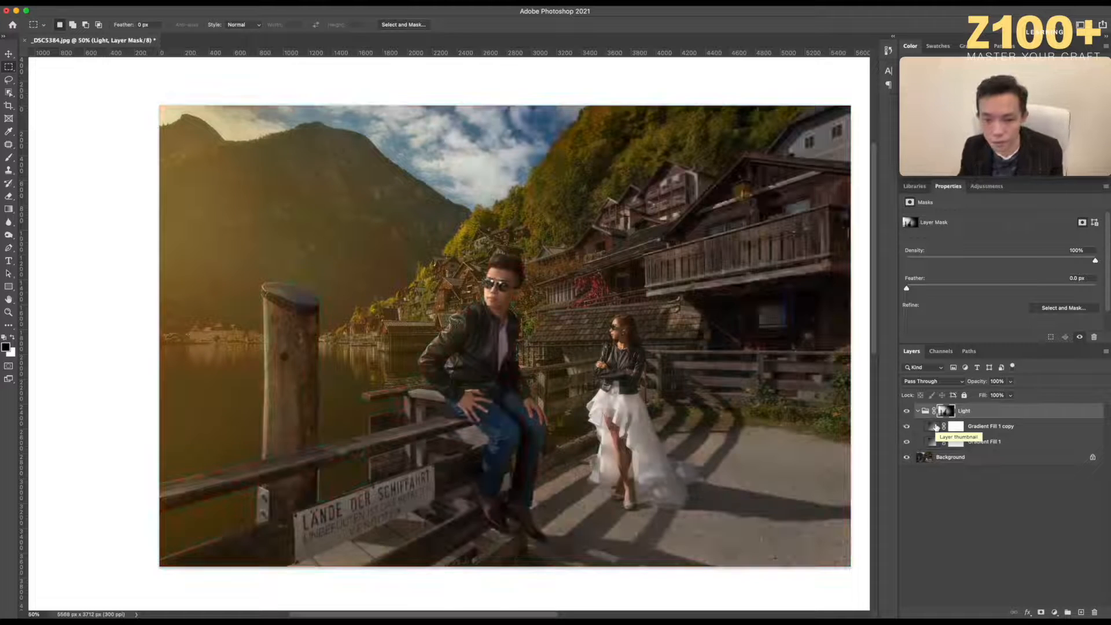
Select the Eraser and enlarge its brush to 2400 px for broad work on the Light mask.
left_click(9, 197)
key("bracketright")
key("bracketright")
key("bracketright")
key("bracketright")
key("bracketright")
key("bracketright")
key("bracketright")
key("bracketright")
key("bracketright")
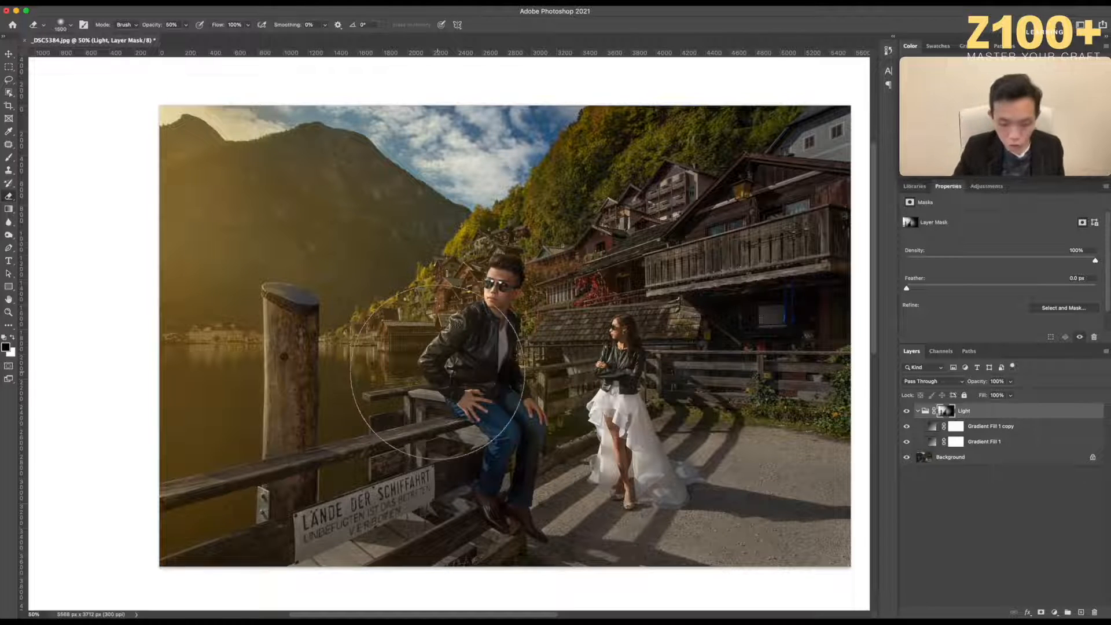
key("super+minus")
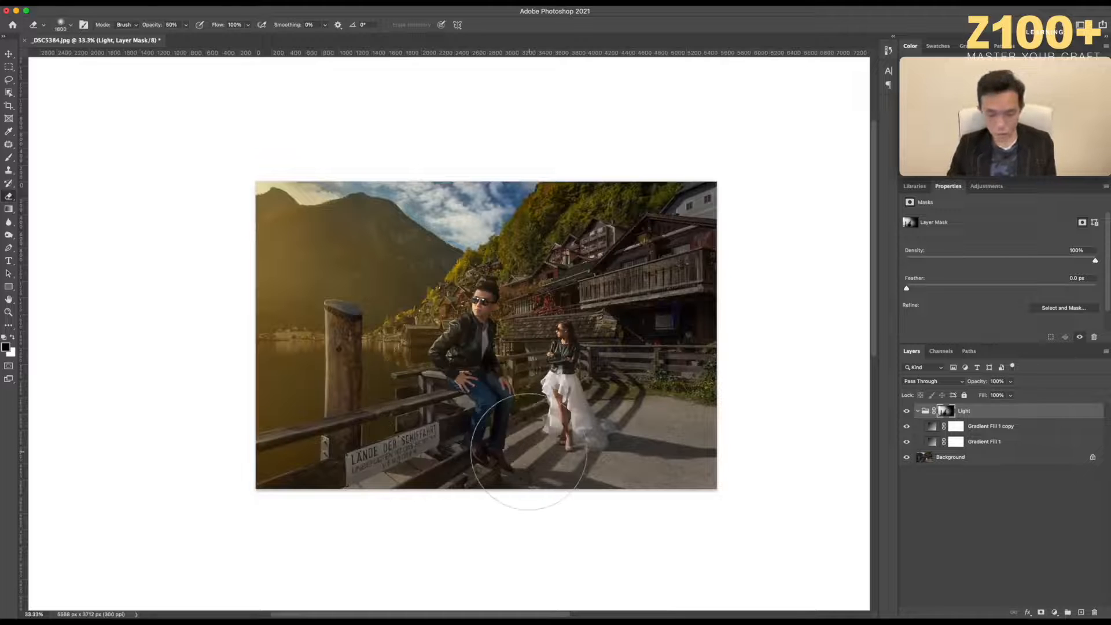
key("bracketright")
key("bracketright")
key("bracketright")
key("bracketright")
key("bracketright")
key("bracketright")
key("bracketright")
key("bracketright")
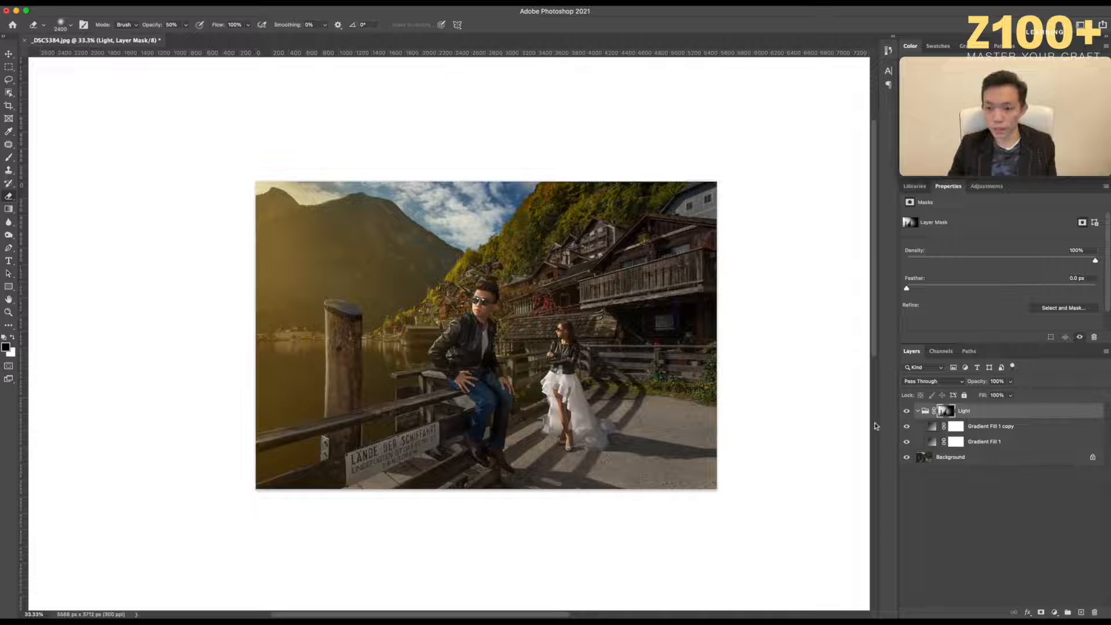
Erase some golden haze over the lake and around the wooden post, using a white foreground and 21% eraser opacity.
left_click(291, 450)
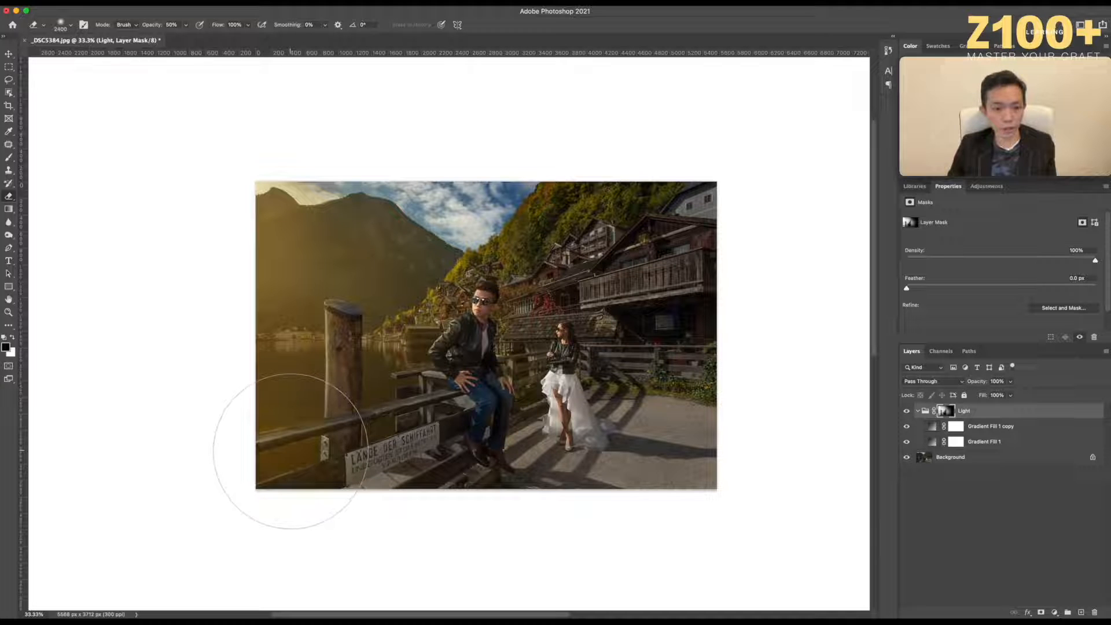
key("super+z")
key("x")
left_click(285, 461)
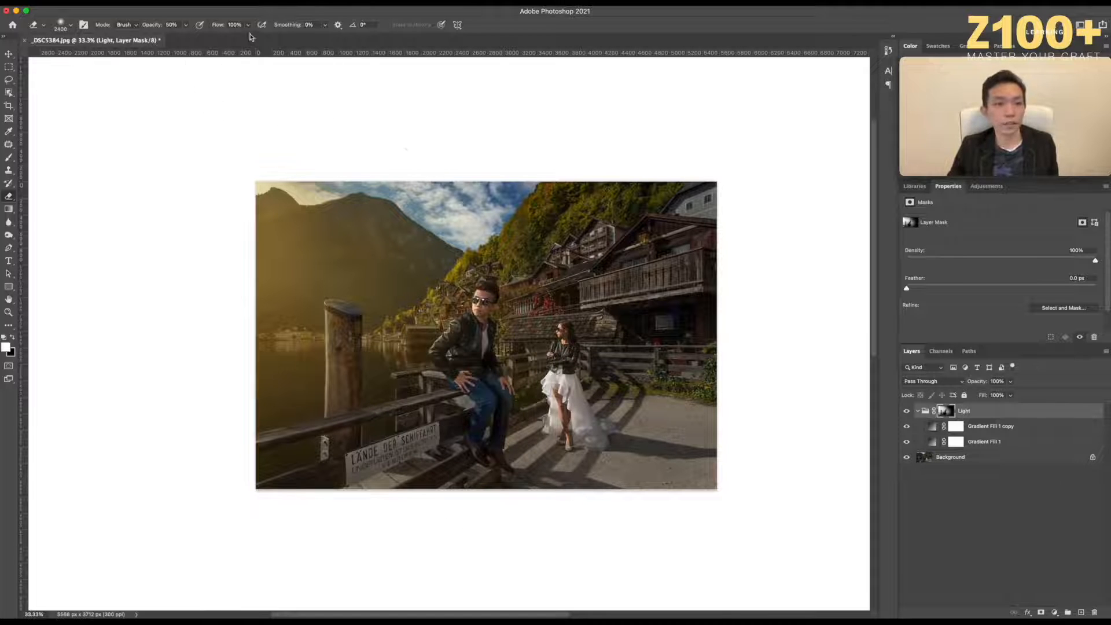
left_click(185, 25)
left_click_drag(188, 38, 174, 39)
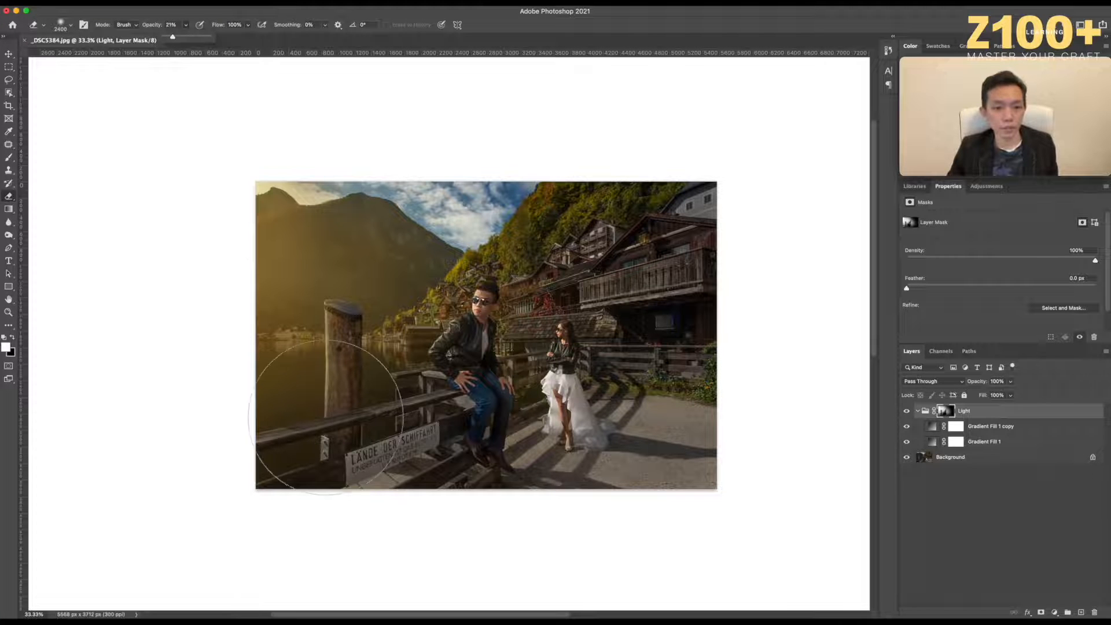
mouse_move(301, 429)
left_mouse_down()
mouse_move(398, 359)
mouse_move(343, 403)
mouse_move(280, 395)
mouse_move(545, 386)
mouse_move(375, 441)
mouse_move(462, 372)
mouse_move(523, 362)
mouse_move(413, 371)
mouse_move(452, 364)
mouse_move(438, 311)
mouse_move(343, 290)
mouse_move(477, 323)
mouse_move(635, 399)
mouse_move(649, 384)
mouse_move(632, 396)
mouse_move(435, 336)
mouse_move(413, 294)
mouse_move(430, 269)
mouse_move(419, 219)
mouse_move(457, 231)
left_mouse_up()
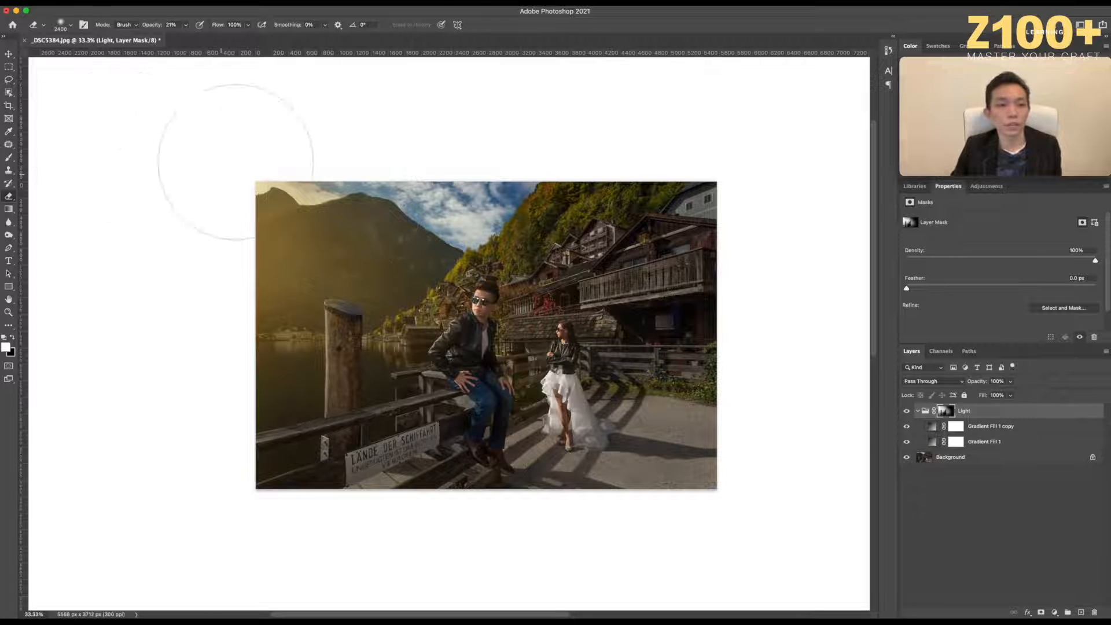
Deselect the Light group and compare the photo with and without its refined glow.
left_click(9, 55)
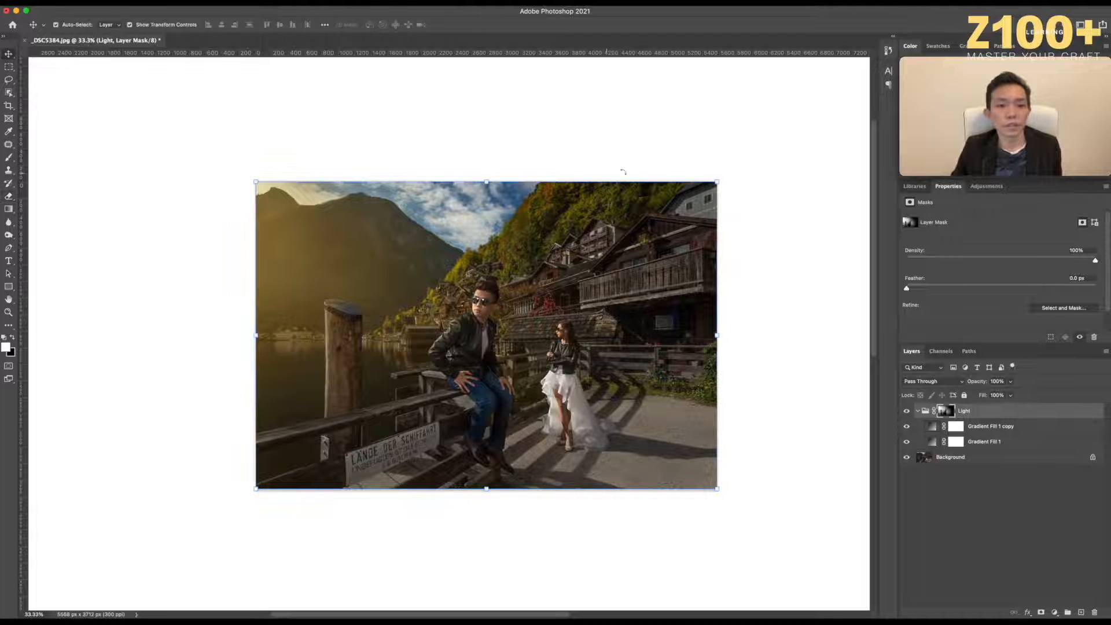
left_click(802, 380)
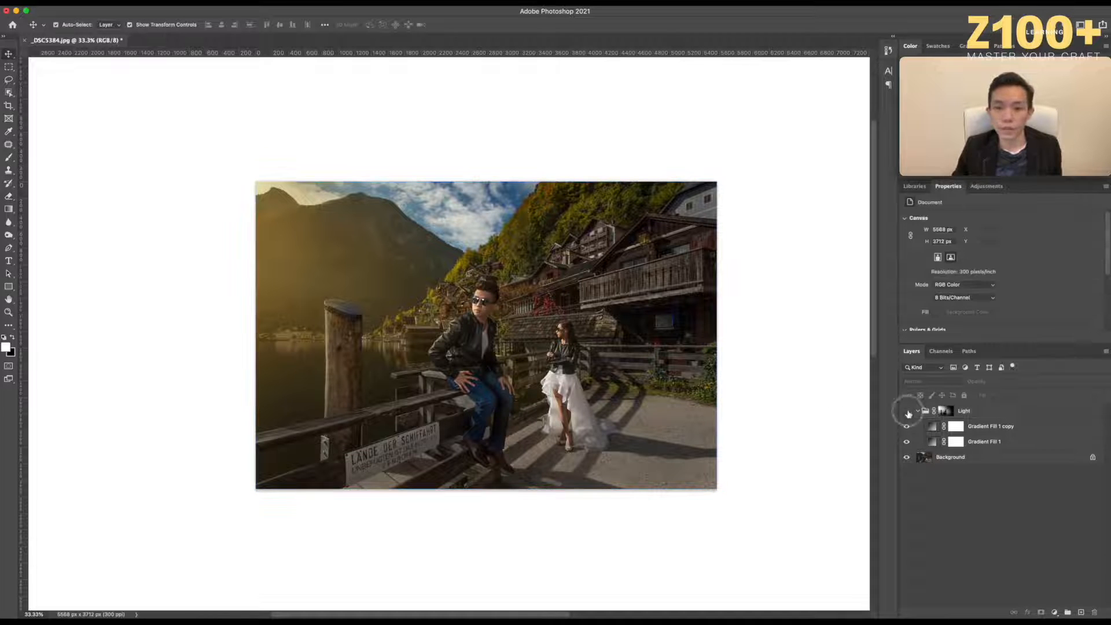
left_click(906, 410)
left_click(907, 410)
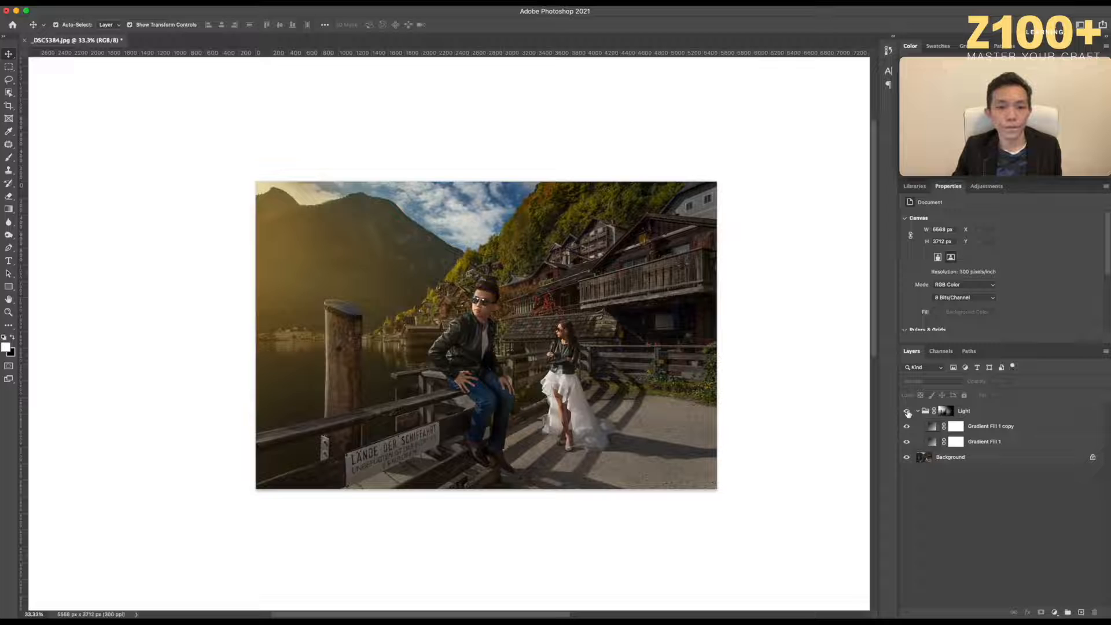
left_click(906, 410)
left_click(906, 411)
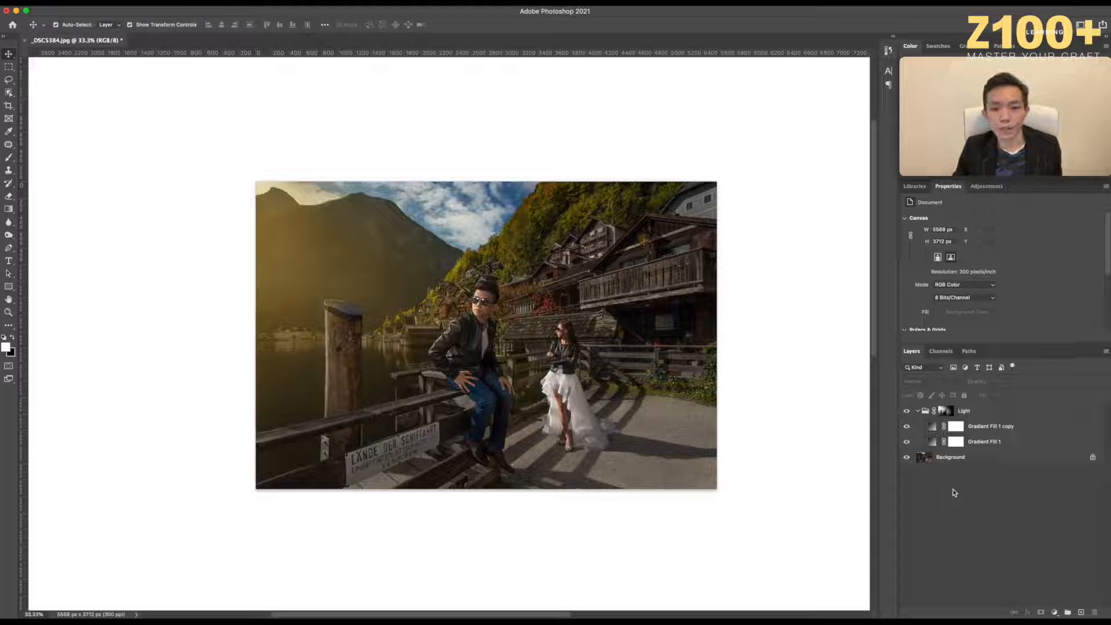
Merge the Light group and its gradient fills with the Background into a single layer.
left_click(963, 458)
left_click(974, 415, "shift")
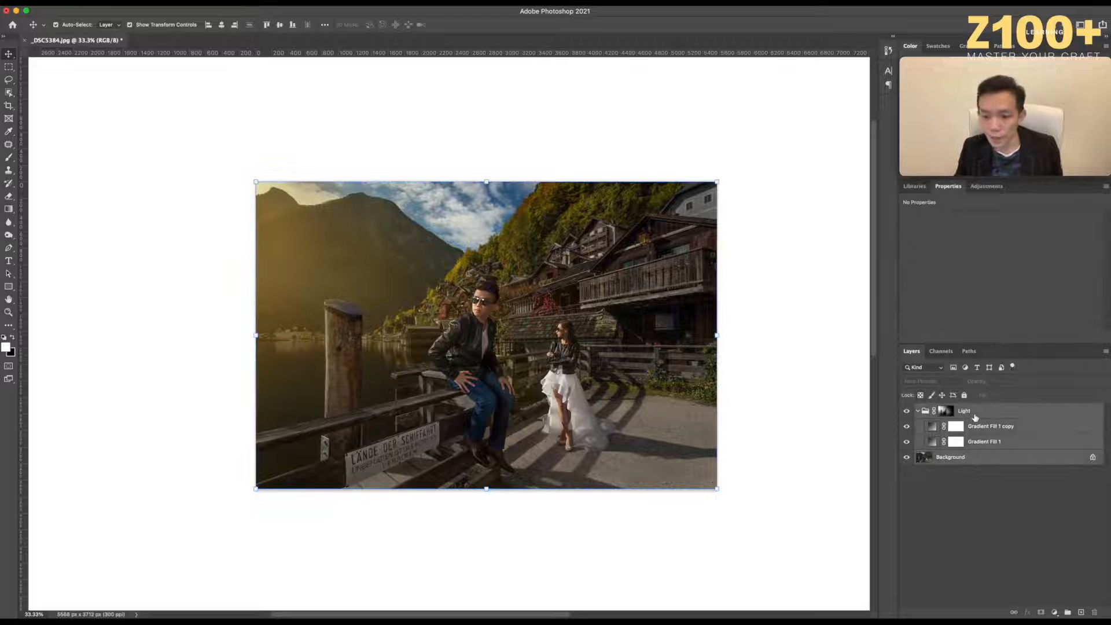
key("super+e")
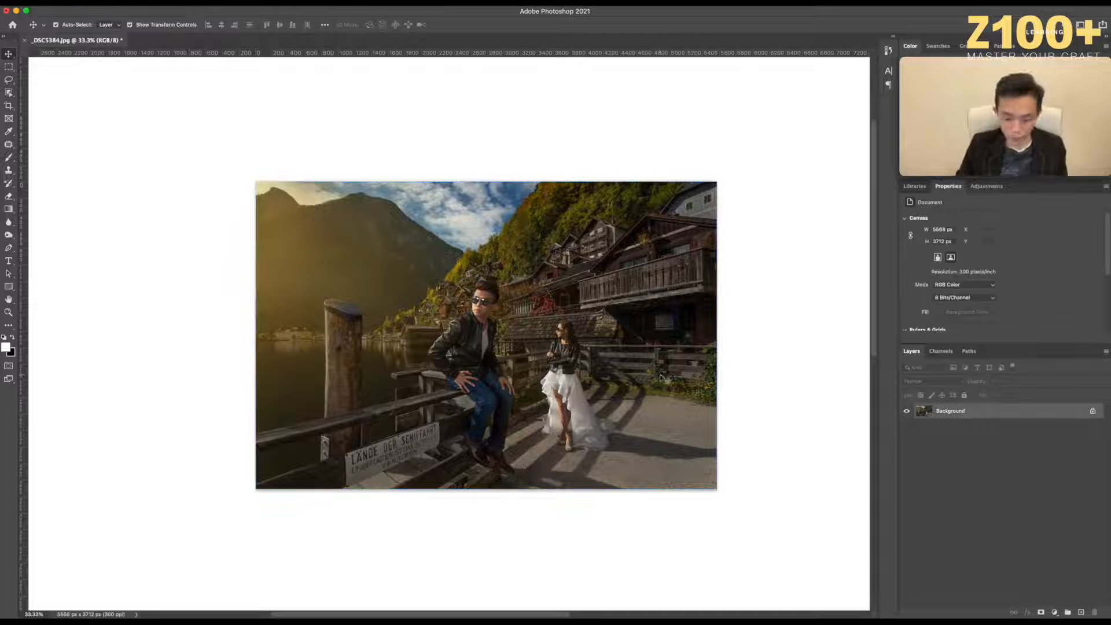
Open the merged photo in the Color Efex Pro 4 filter of the Nik Collection.
key("super+equal")
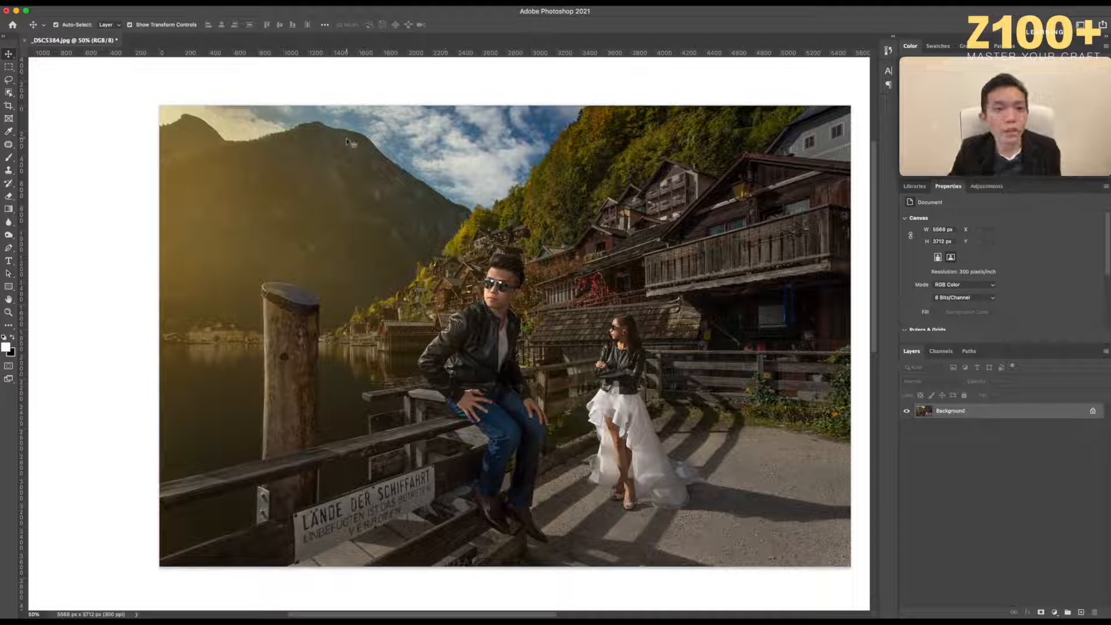
left_click(231, 3)
mouse_move(278, 234)
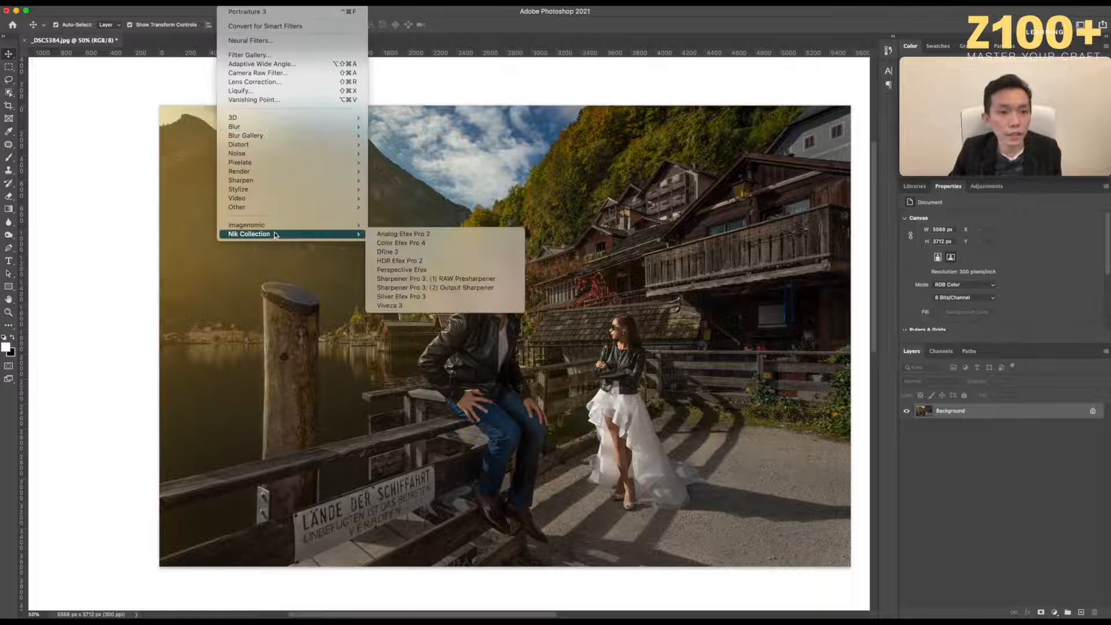
left_click(422, 243)
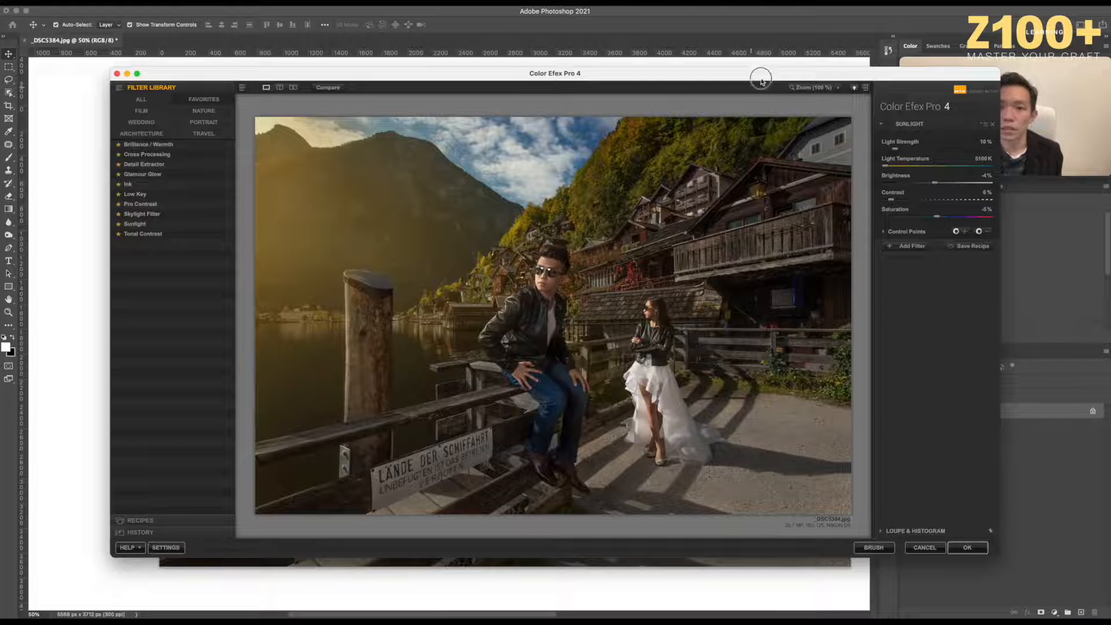
left_click(740, 78)
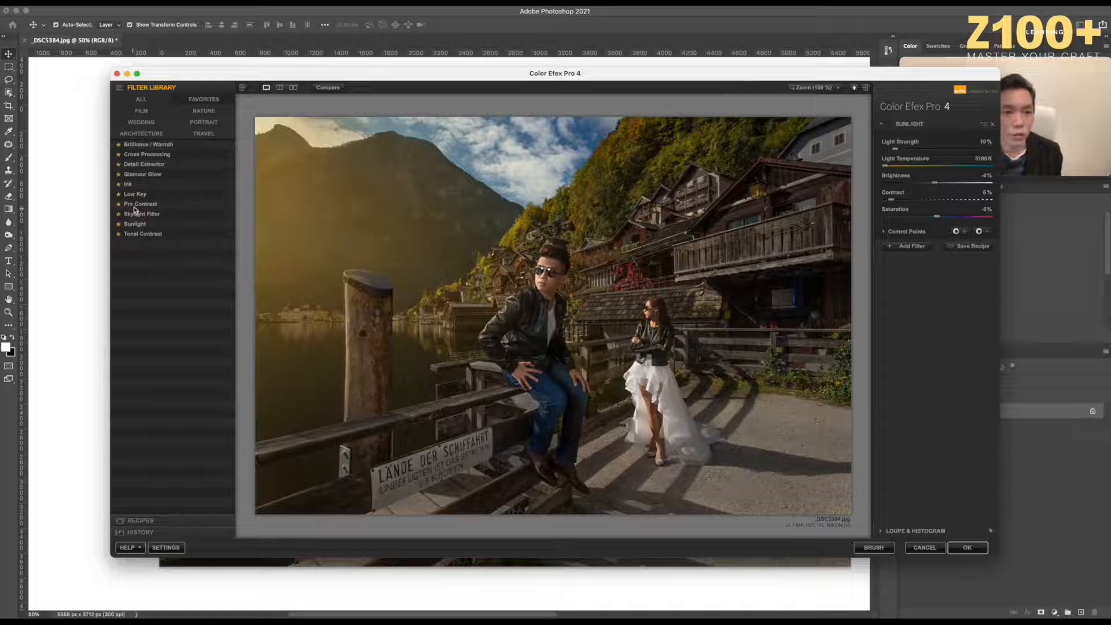
Apply the Glamour Glow filter with Glow at 37% and Glow Warmth at 30%.
left_click(142, 174)
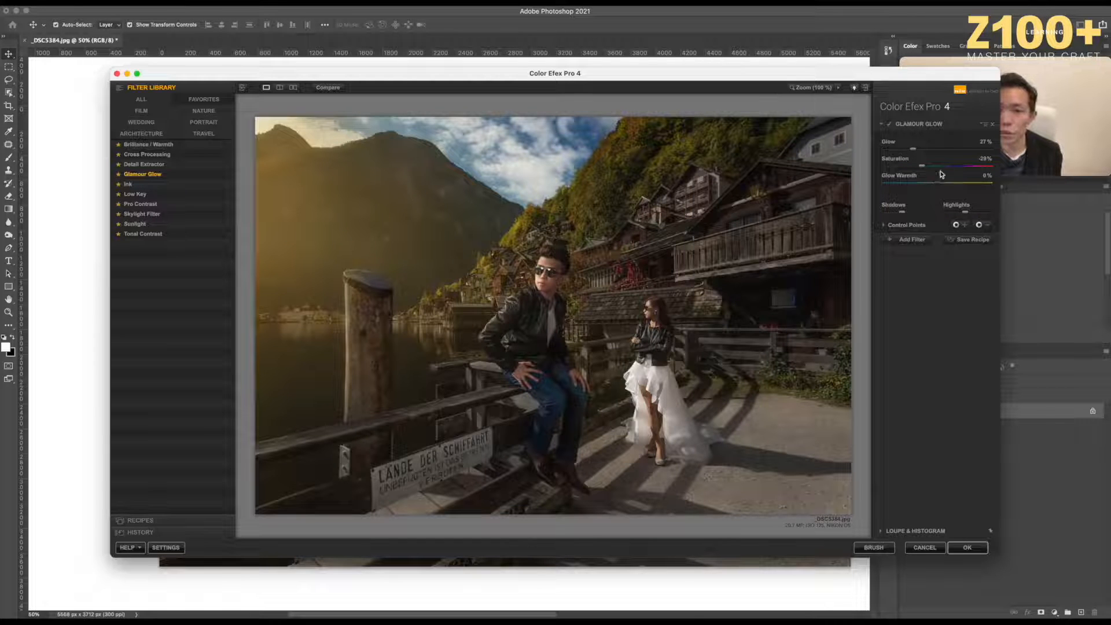
left_click(933, 149)
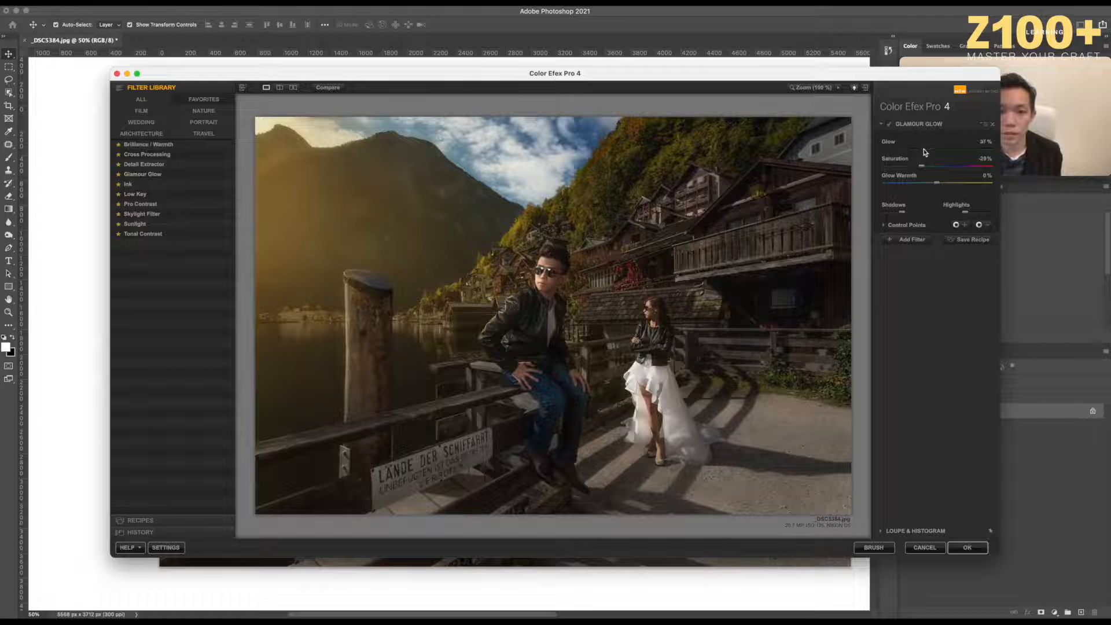
left_click(966, 184)
mouse_move(955, 185)
left_mouse_down()
mouse_move(924, 188)
mouse_move(953, 187)
left_mouse_up()
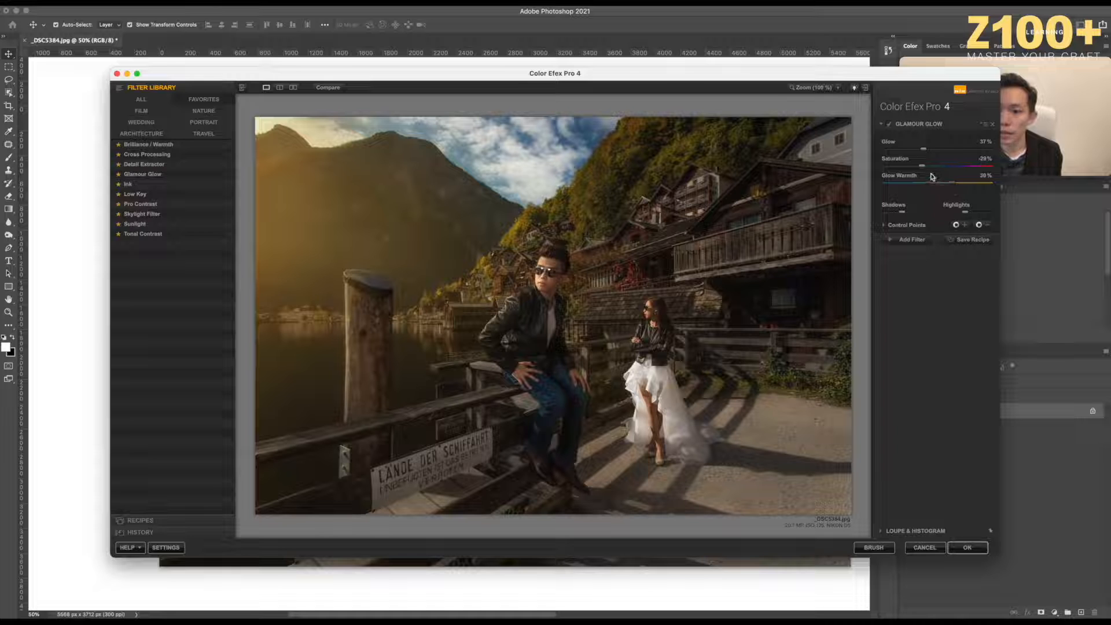
Compare the preview with Glamour Glow switched off and on.
left_click(889, 124)
left_click(890, 125)
left_click(890, 125)
left_click(890, 125)
left_click(891, 126)
left_click(891, 125)
left_click(891, 125)
left_click(891, 124)
left_click(891, 125)
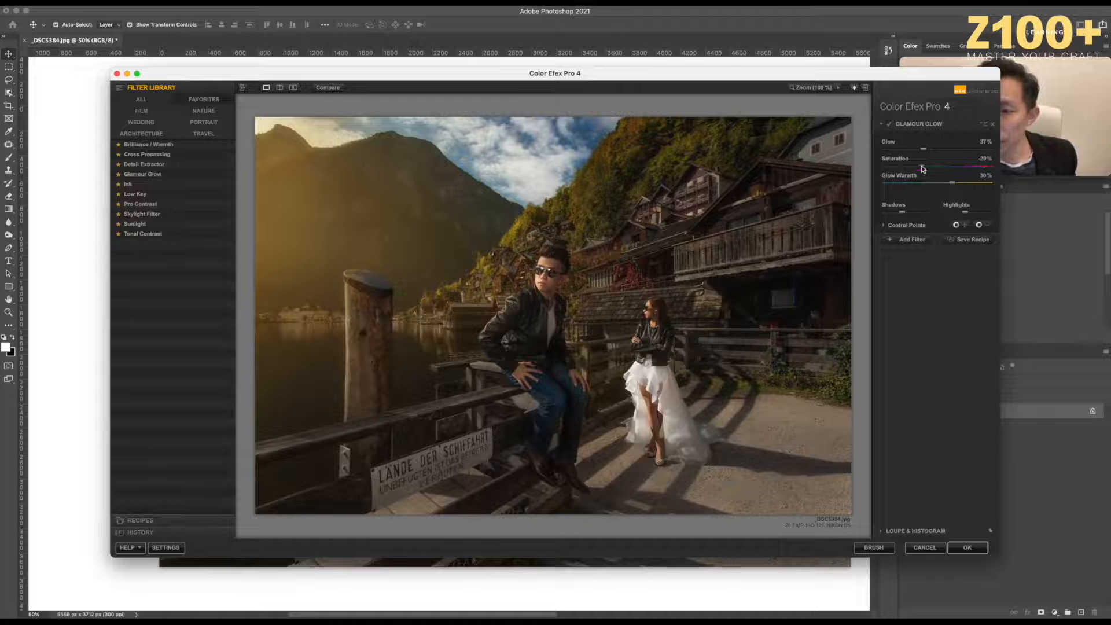
Set the Glamour Glow's Glow to 40% and compare the preview with the original photo.
left_click_drag(922, 168, 926, 151)
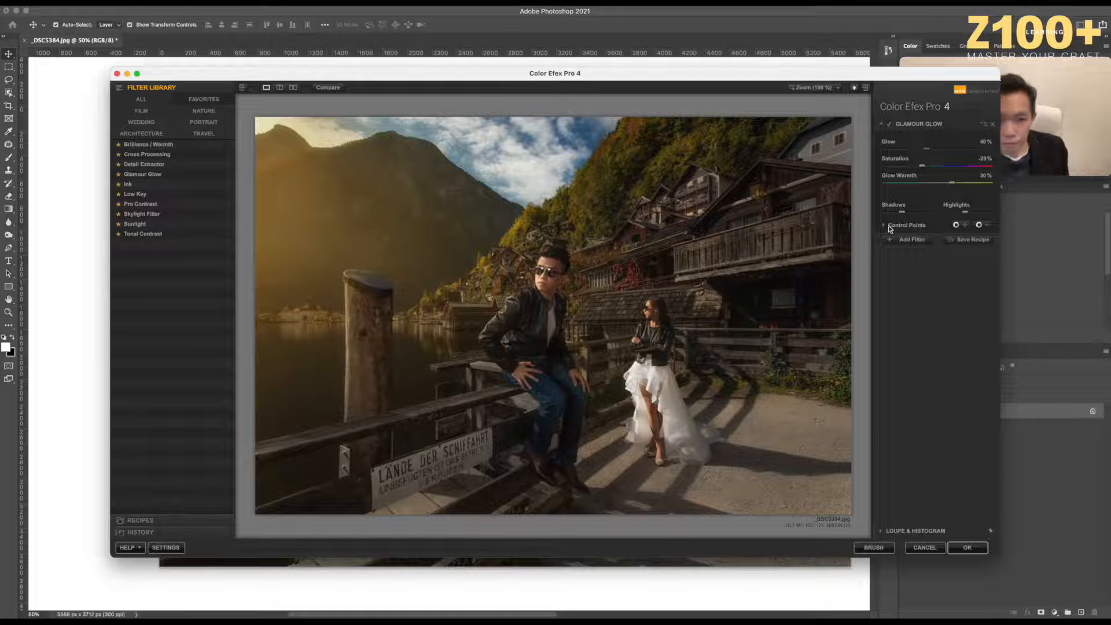
left_click(335, 90)
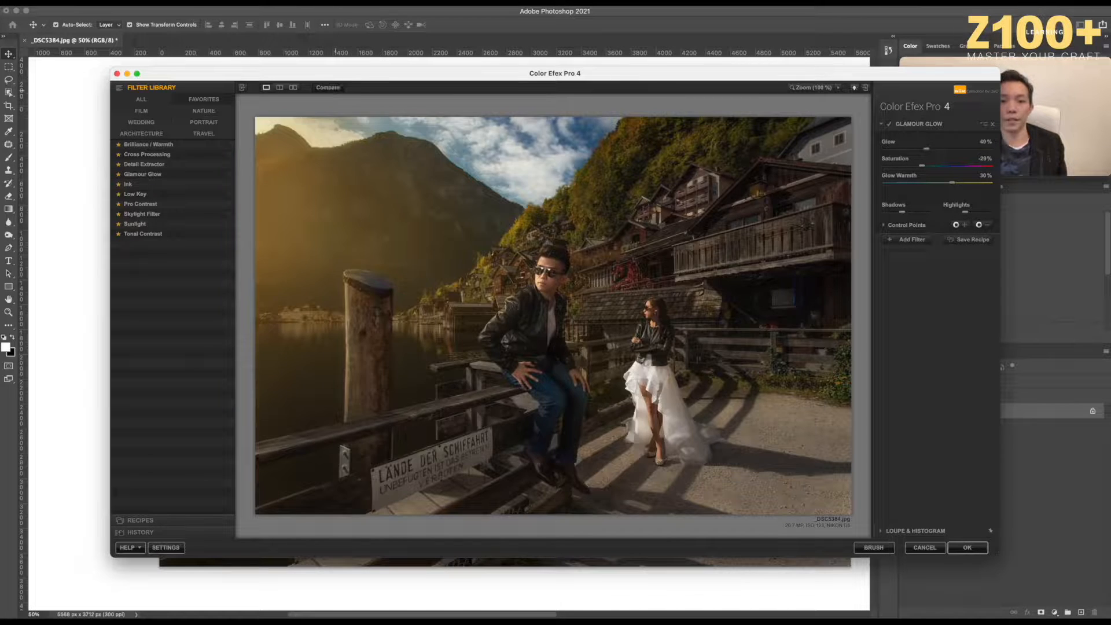
left_click(336, 91)
left_click(335, 92)
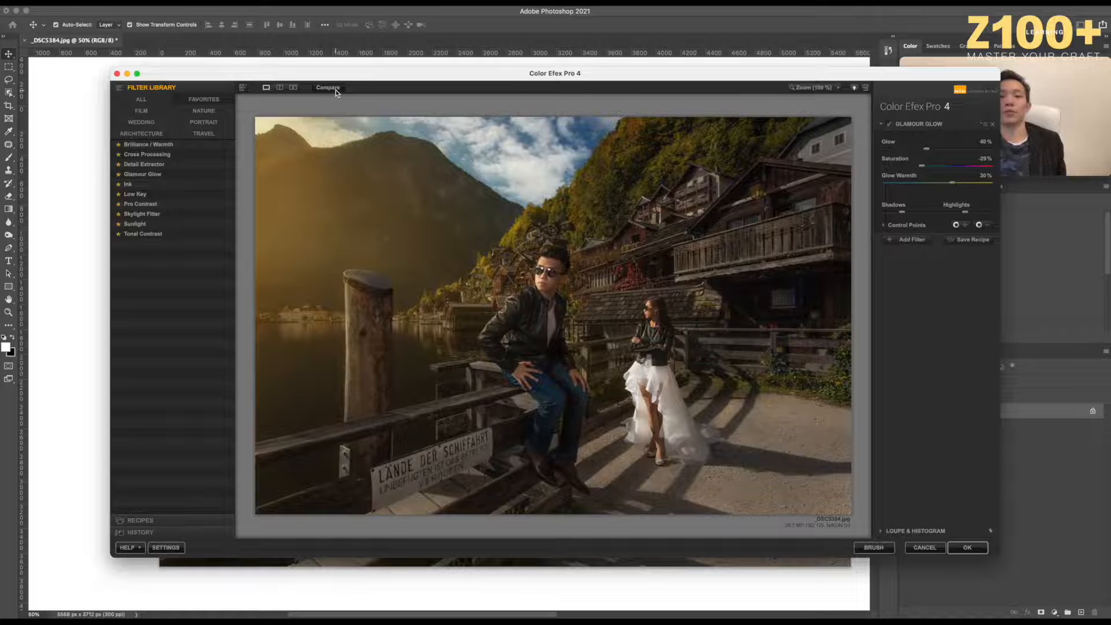
Compare the Glamour Glow result with the original photo once more.
left_click(335, 92)
left_click(336, 91)
left_click(336, 91)
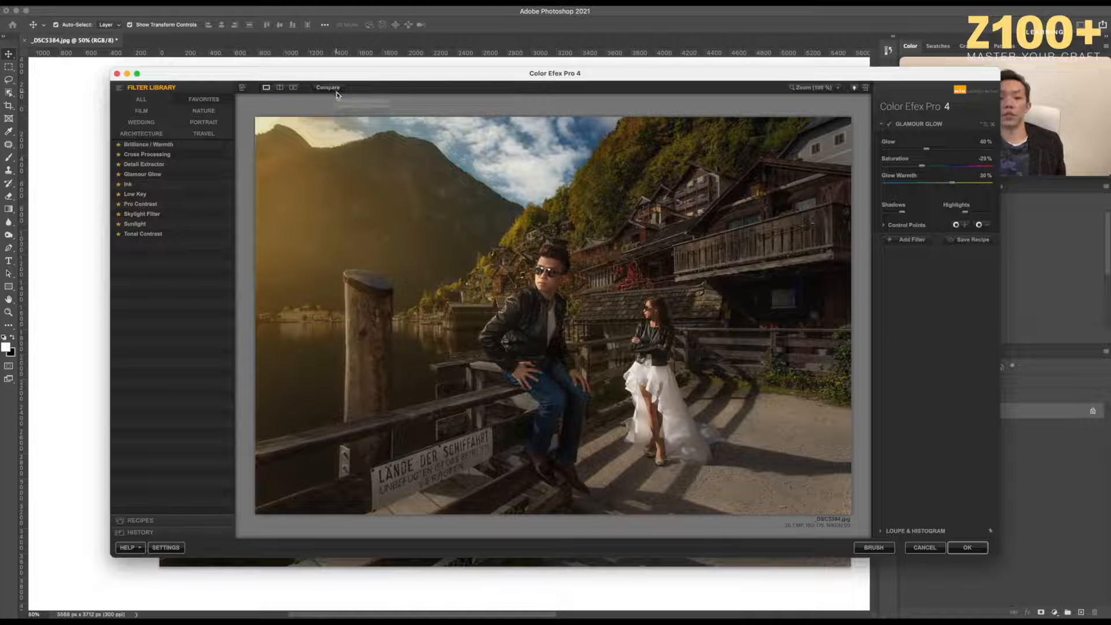
Add a Tonal Contrast filter on top of Glamour Glow and set its Saturation and Shadows to 0%.
left_click(911, 241)
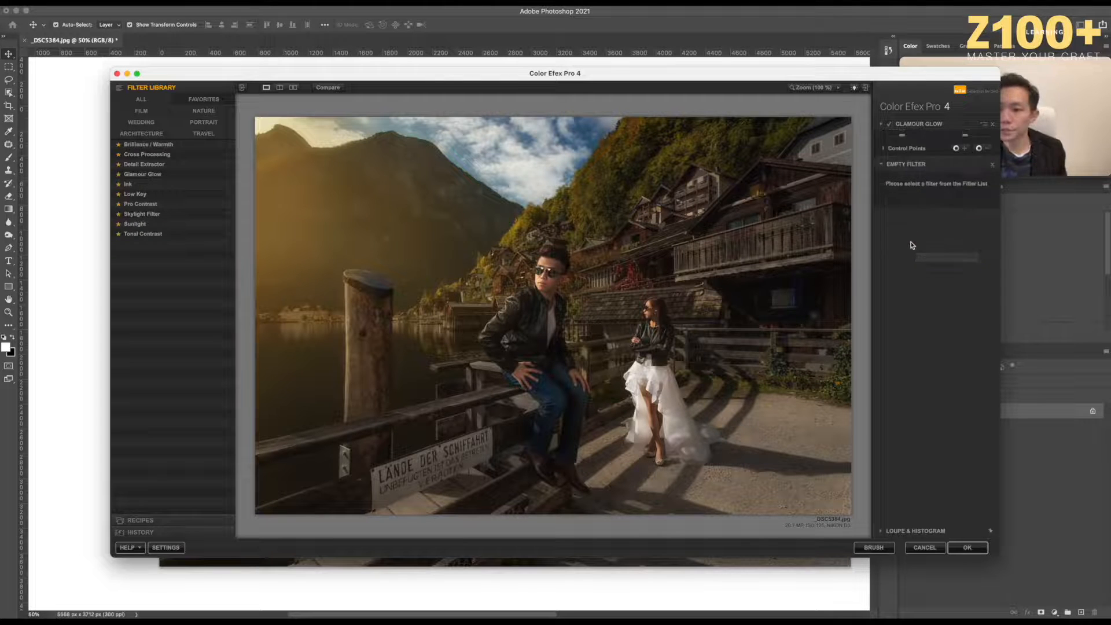
left_click(137, 233)
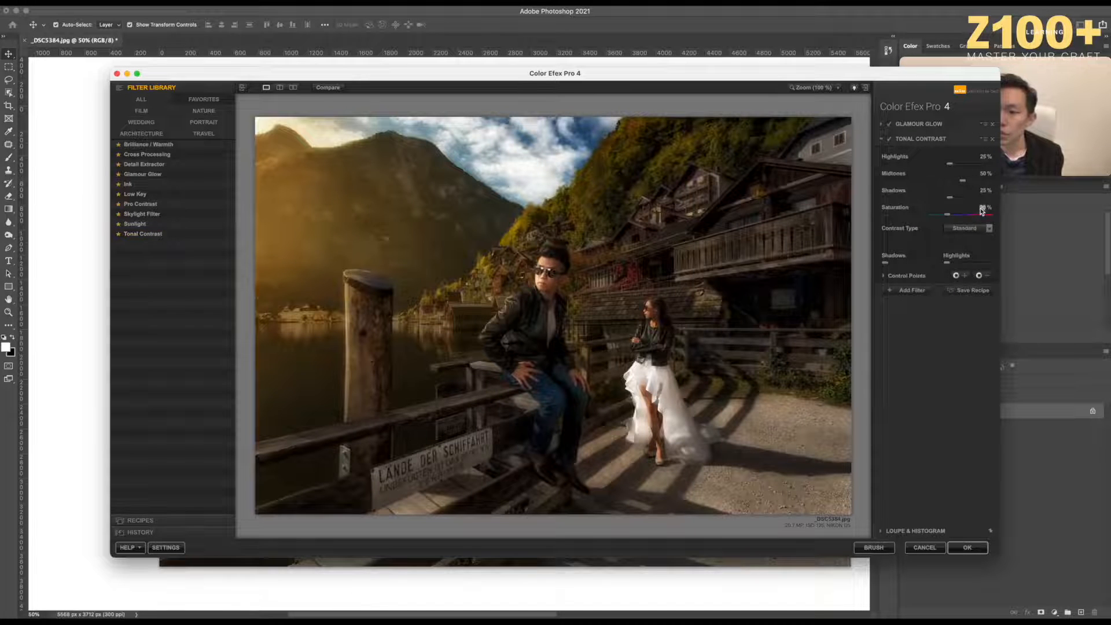
left_click_drag(982, 207, 902, 210)
type("0")
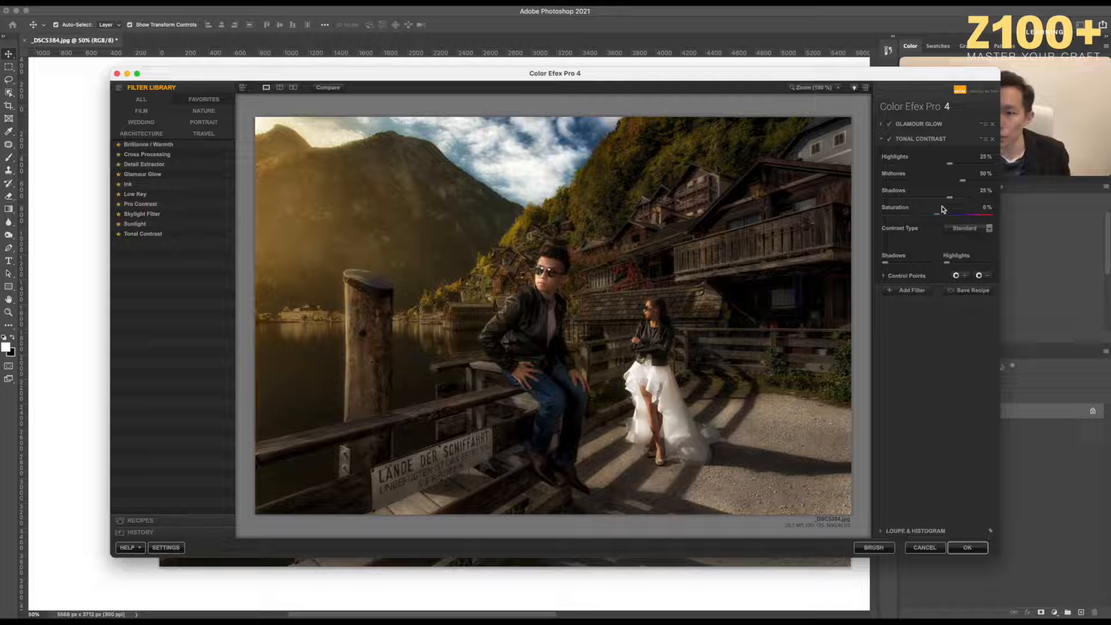
left_click_drag(931, 201, 935, 201)
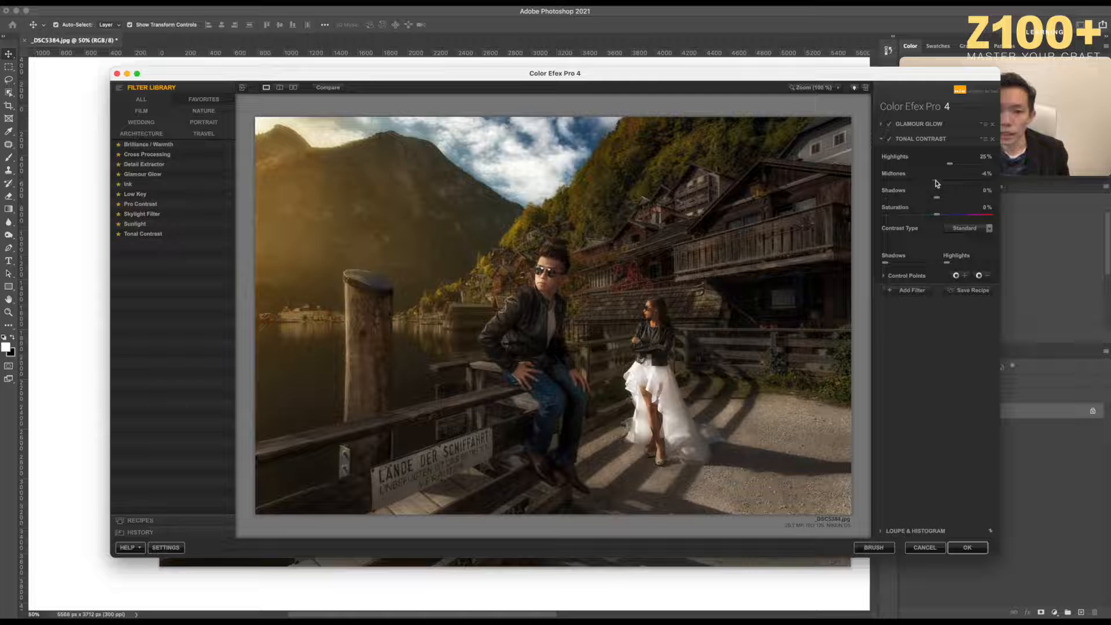
Set the Tonal Contrast filter's Midtones to 21% and its Highlights to 10%.
left_click_drag(957, 184, 916, 181)
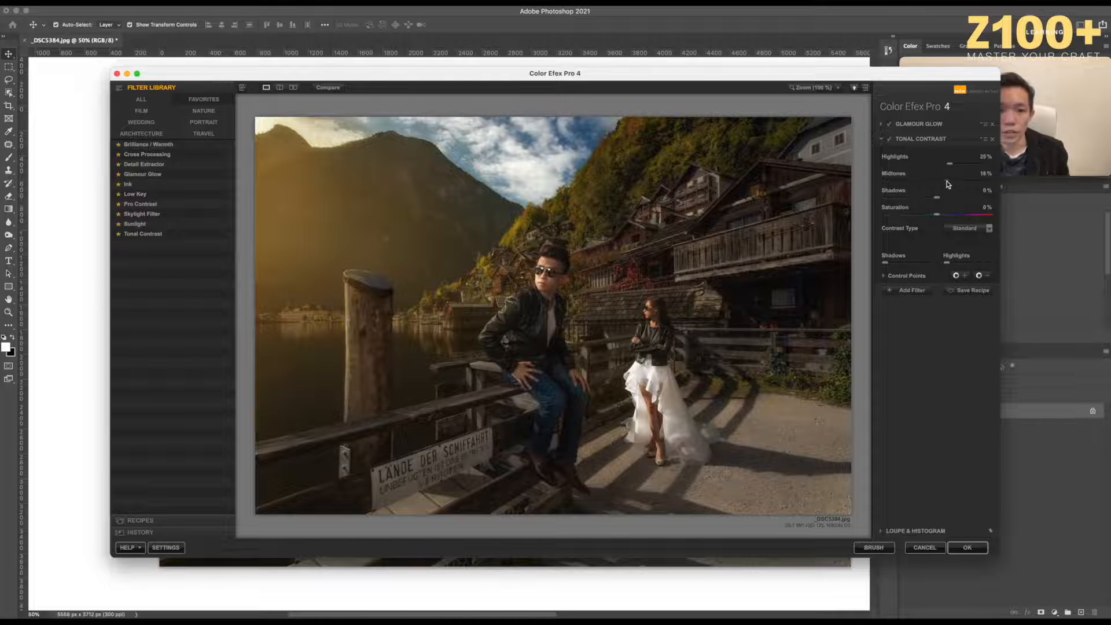
left_click_drag(947, 181, 948, 182)
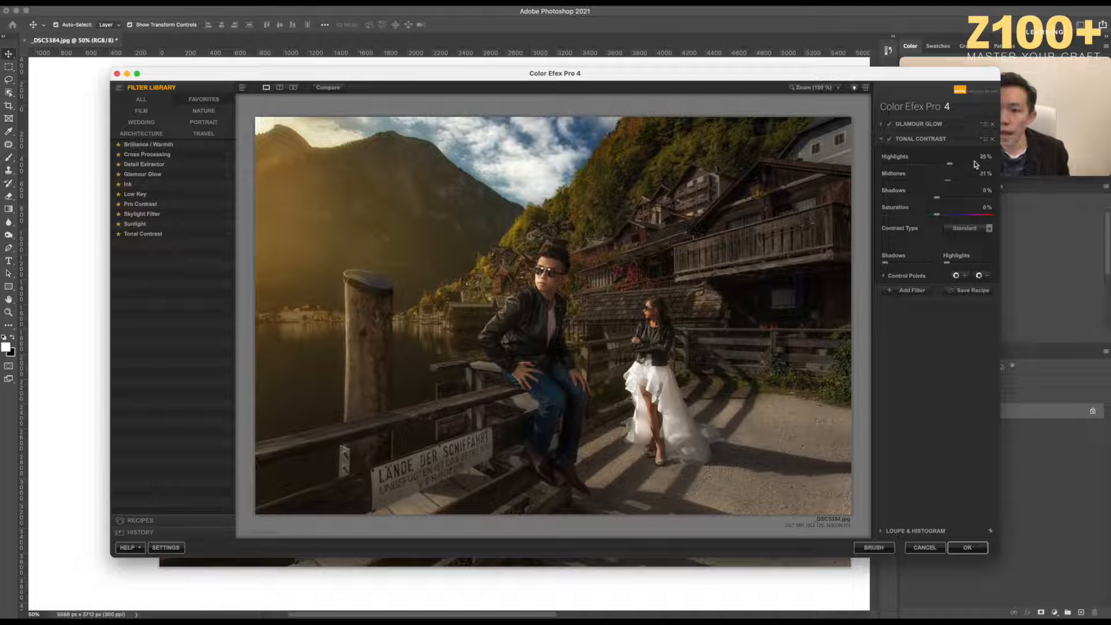
left_click_drag(965, 166, 916, 166)
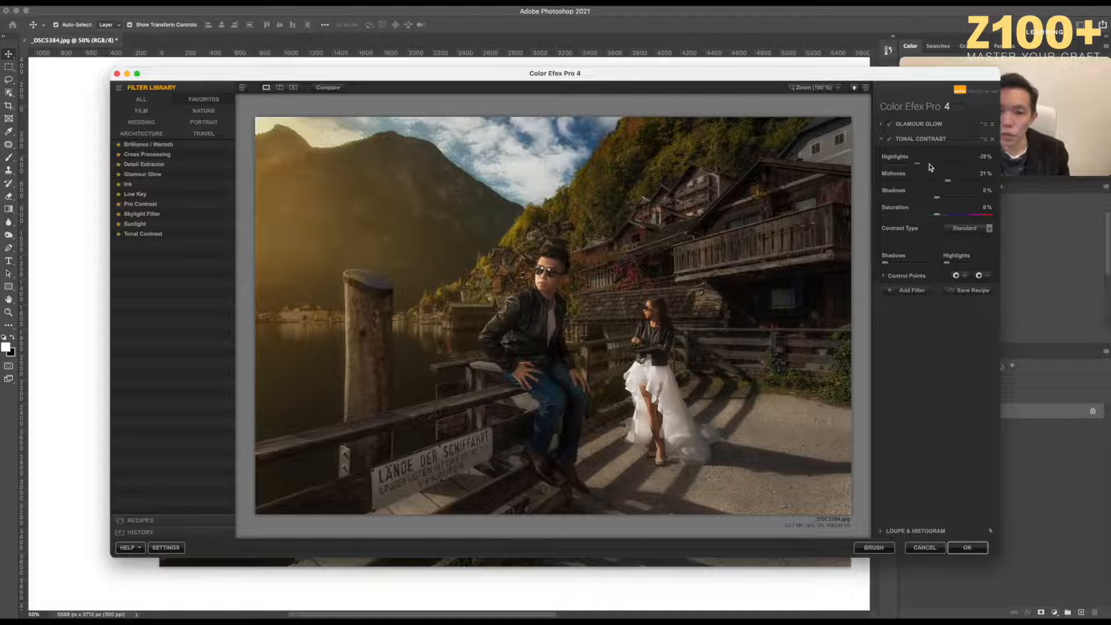
left_click(943, 168)
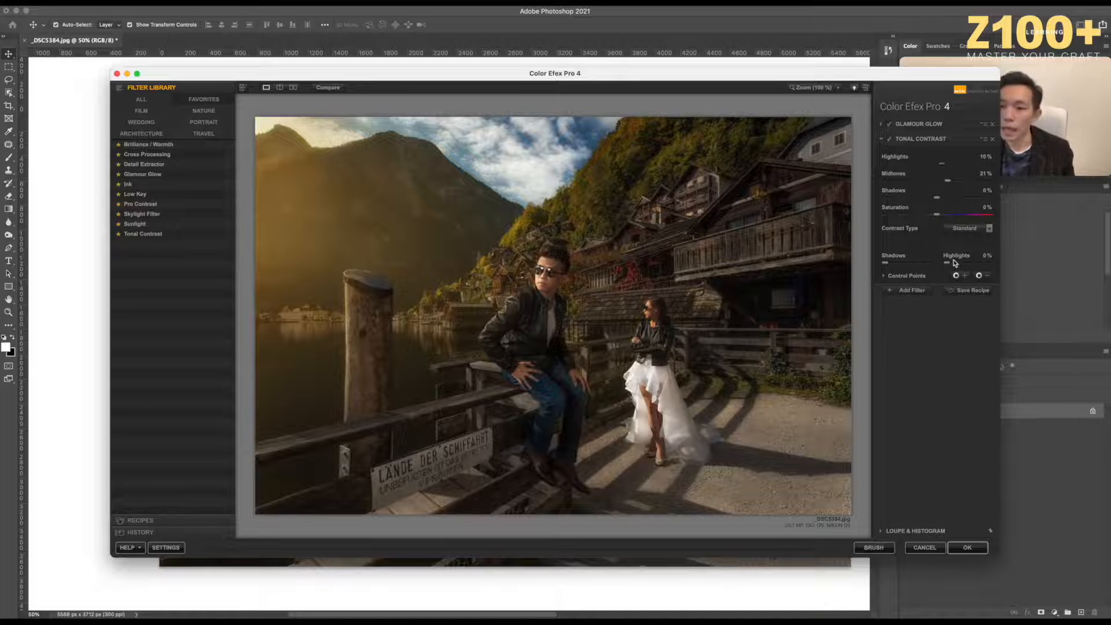
Raise the Tonal Contrast highlight protection to about 68% and set the filter's Highlights contrast to 20%.
left_click_drag(965, 266, 976, 266)
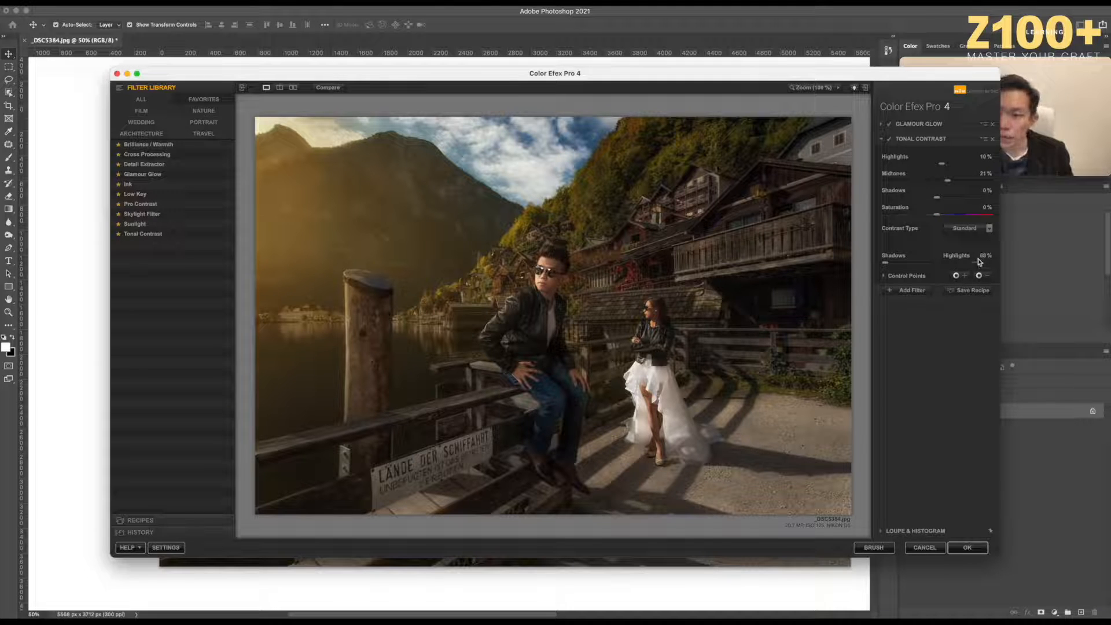
left_click_drag(975, 264, 977, 265)
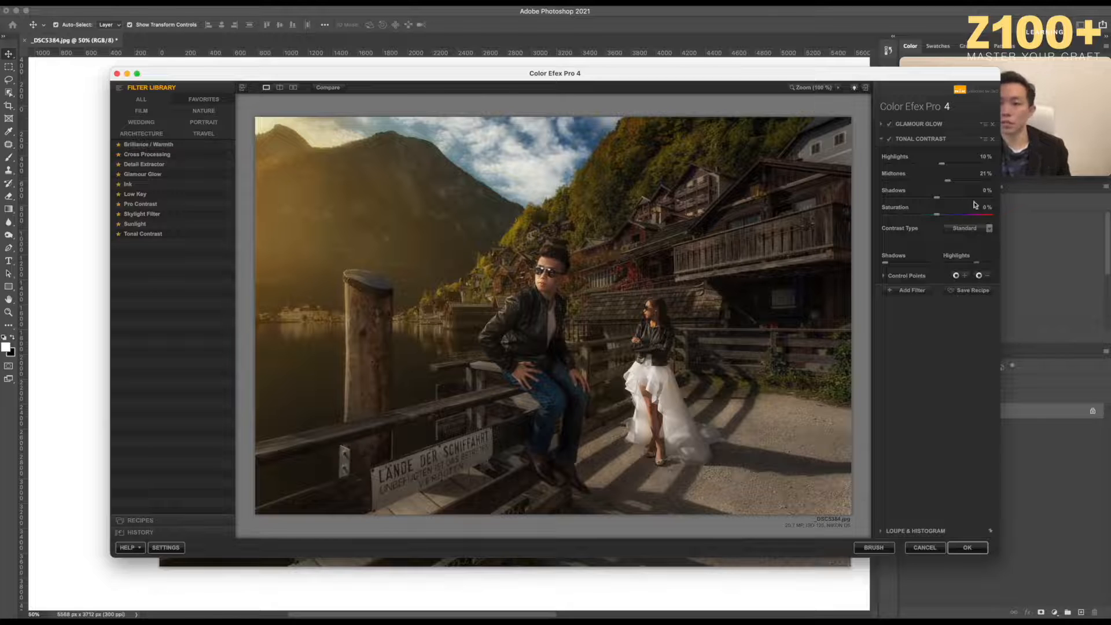
left_click(955, 164)
mouse_move(955, 165)
left_mouse_down()
mouse_move(967, 165)
mouse_move(948, 167)
left_mouse_up()
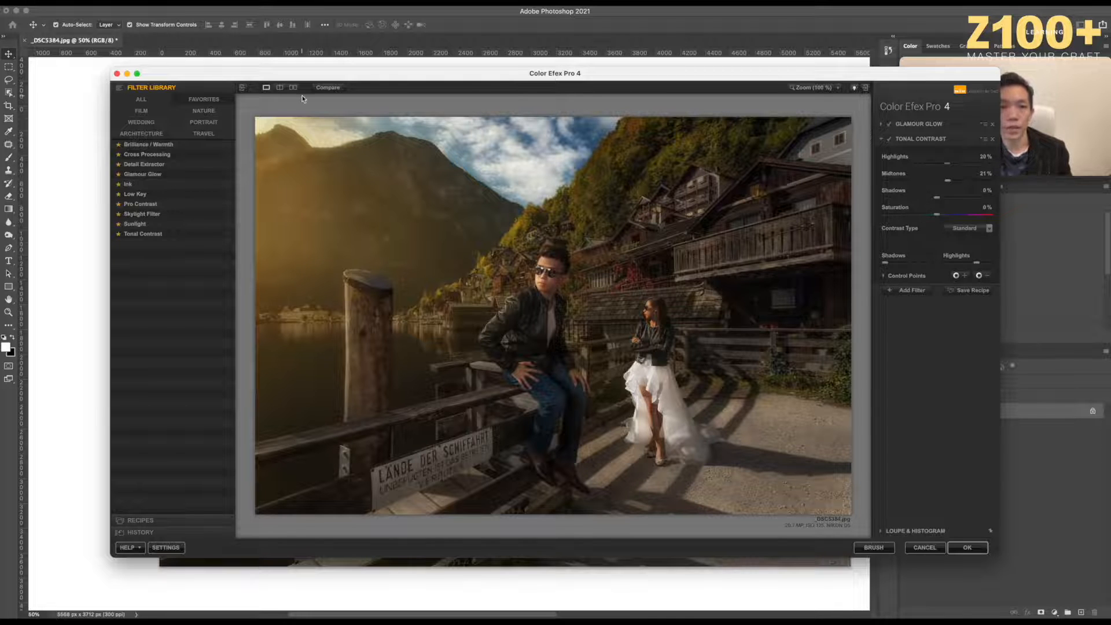
Compare the filtered preview with the original photo and apply both filters to the photo as a new layer.
left_click(327, 88)
left_click(327, 88)
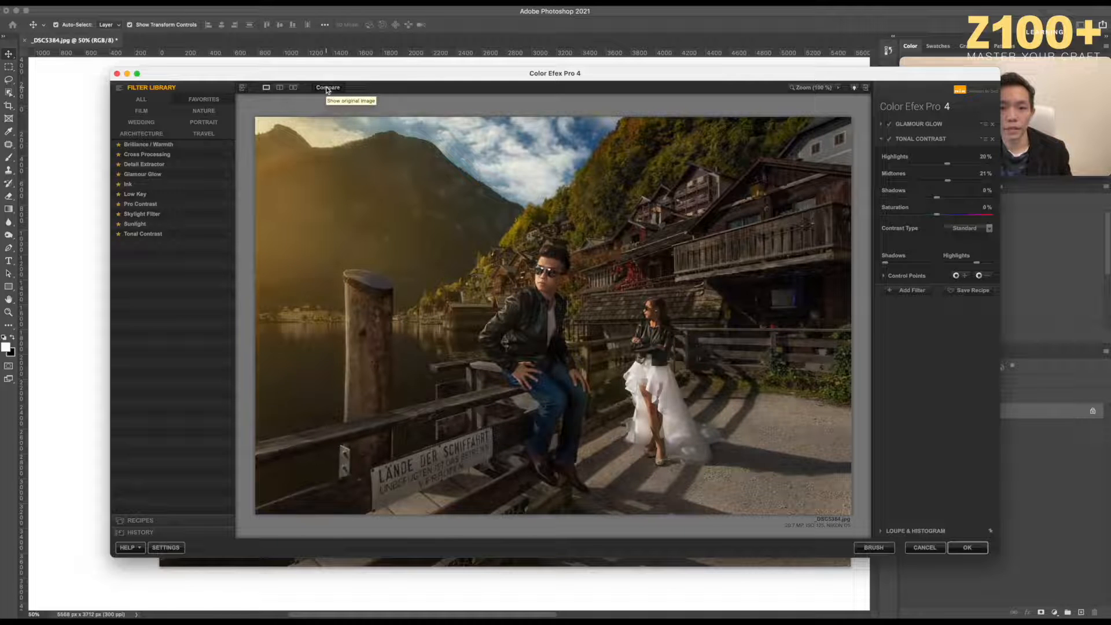
left_click(327, 88)
left_click(327, 88)
left_click(328, 88)
left_click(328, 88)
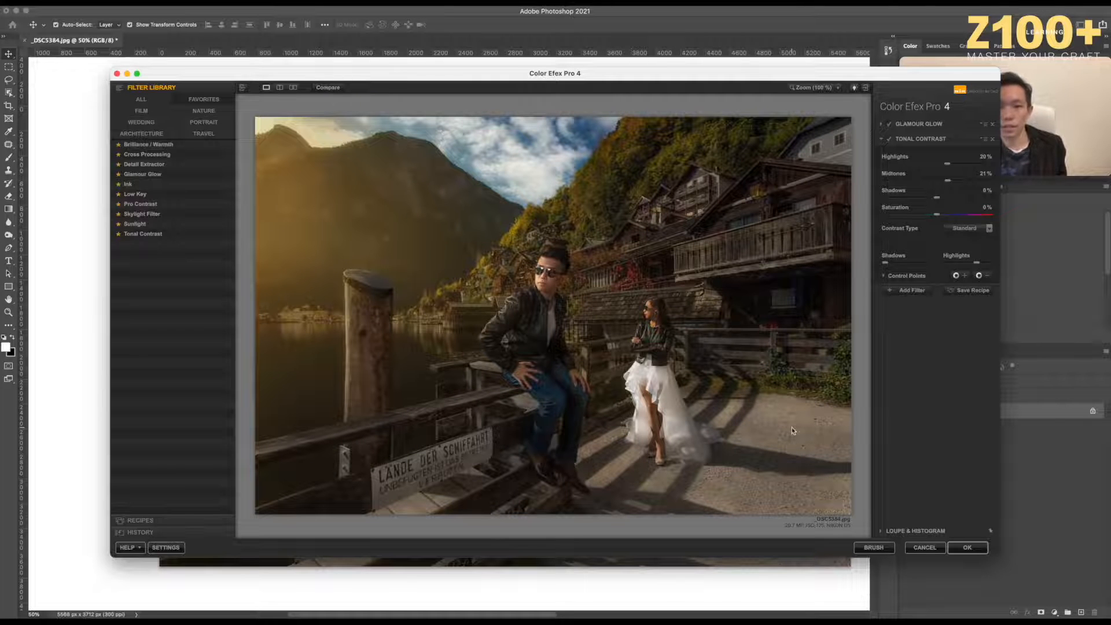
left_click(968, 547)
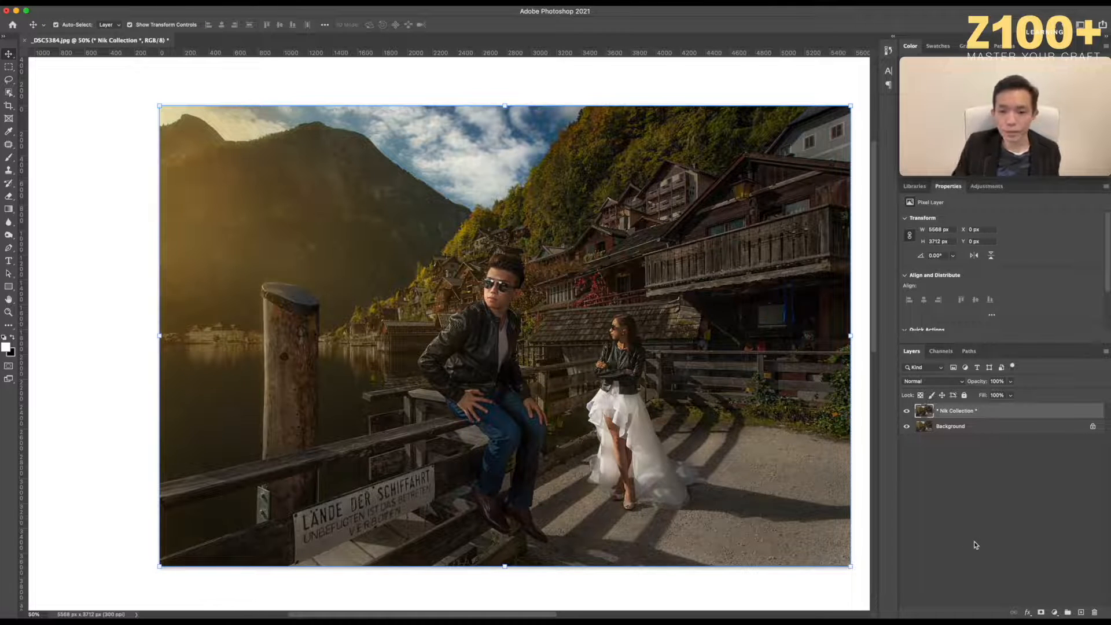
Compare the photo with the Nik Collection layer hidden and shown.
left_click(907, 411)
left_click(906, 411)
left_click(906, 411)
left_click(907, 411)
left_click(906, 411)
left_click(907, 411)
left_click(906, 411)
left_click(906, 411)
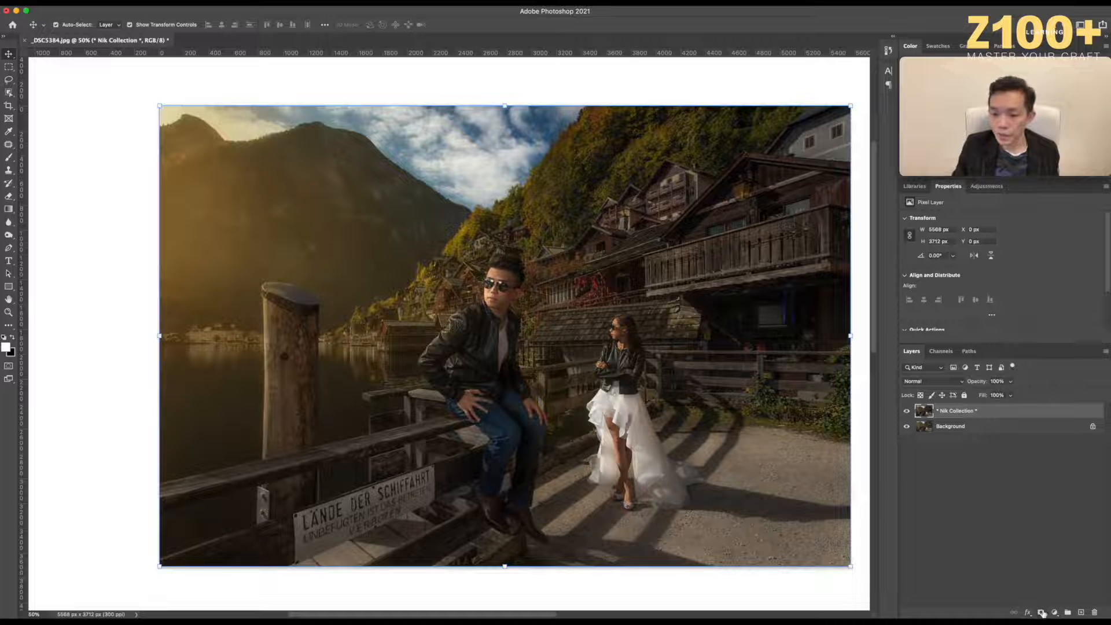
Add a white layer mask to the Nik Collection layer and choose the Eraser tool.
left_click(1041, 612, "alt")
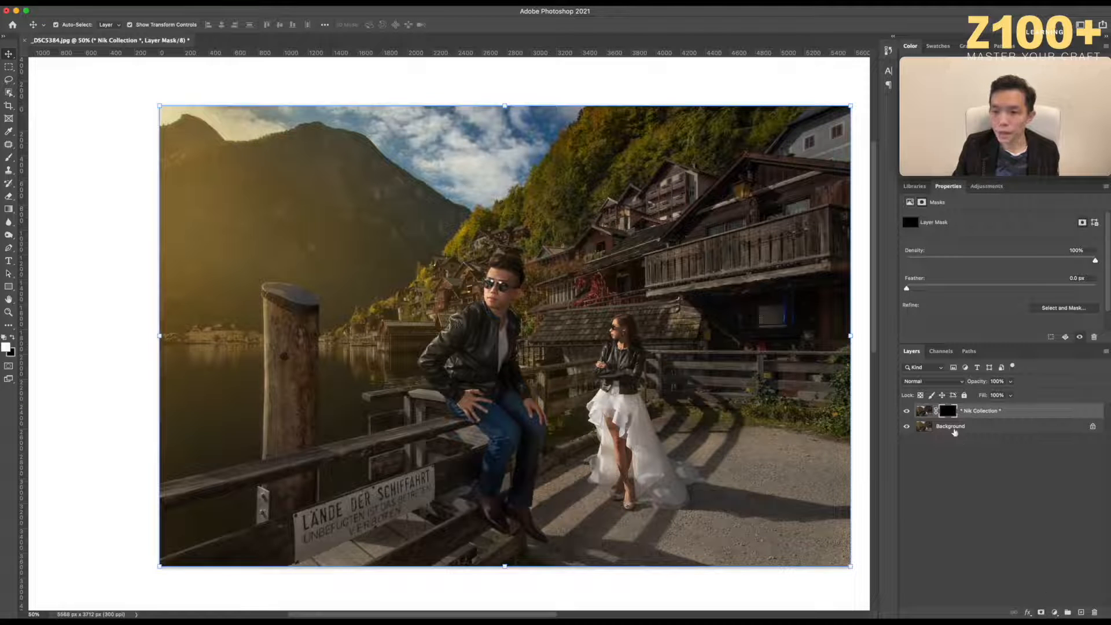
key("super+z")
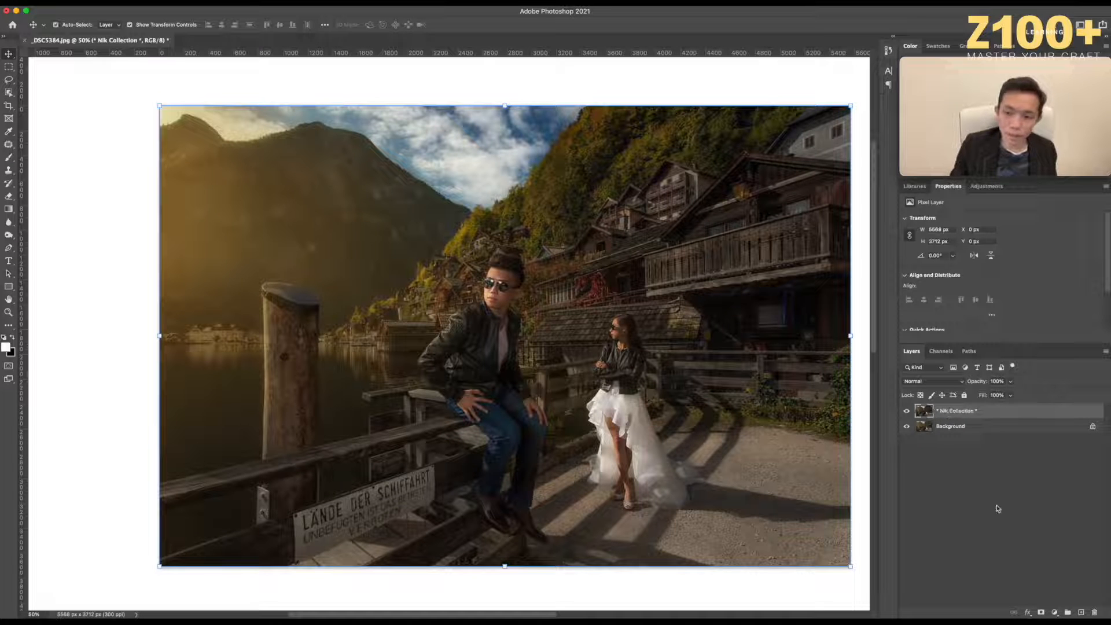
left_click(1040, 612)
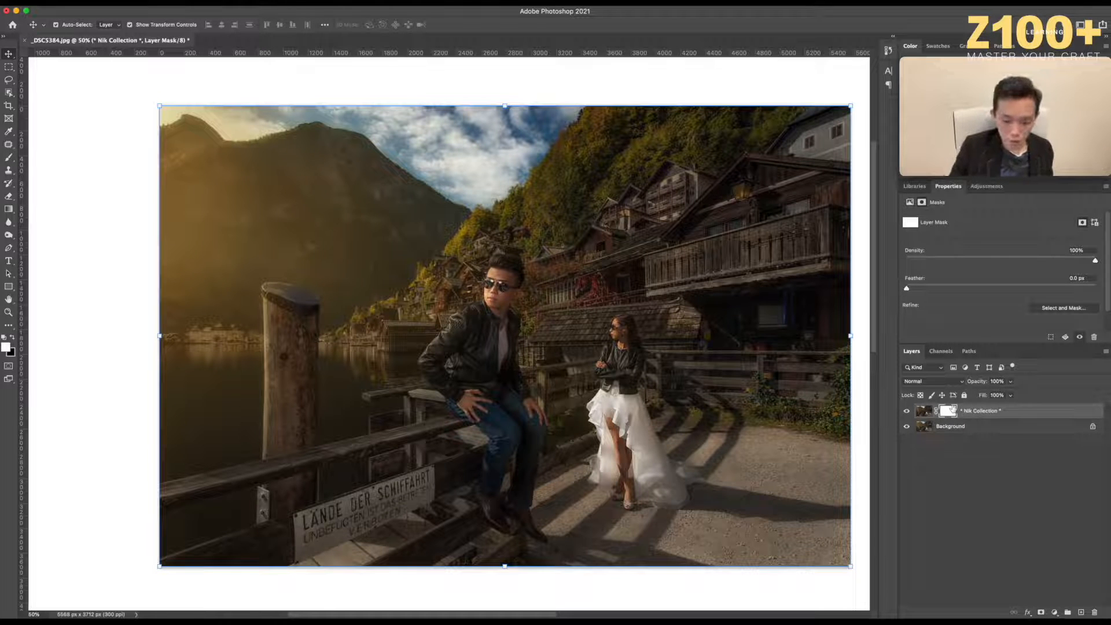
key("super+i")
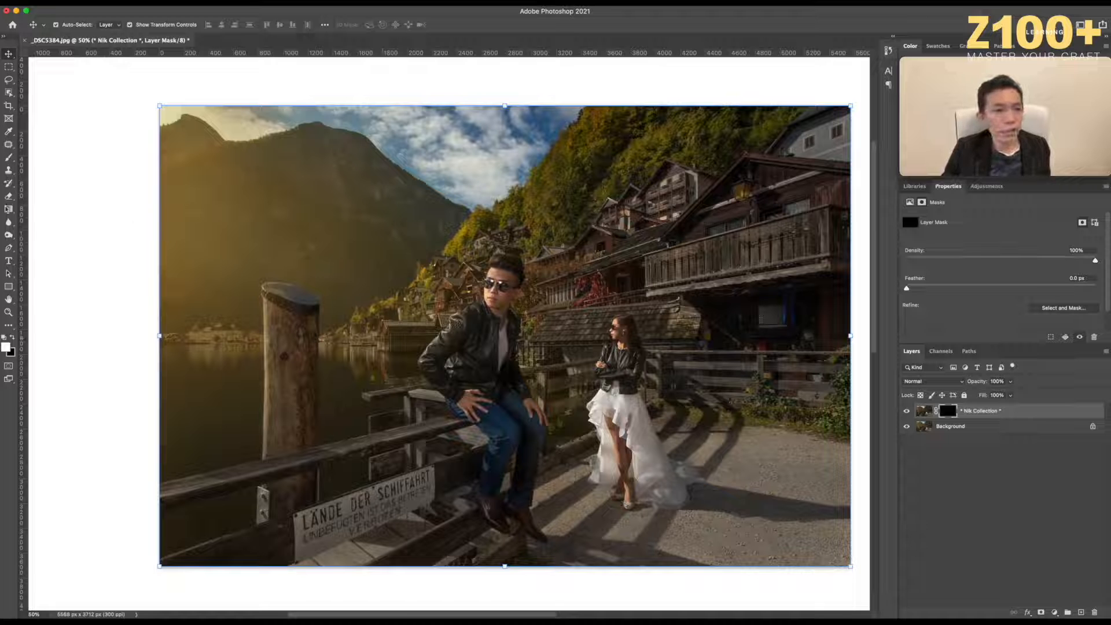
key("e")
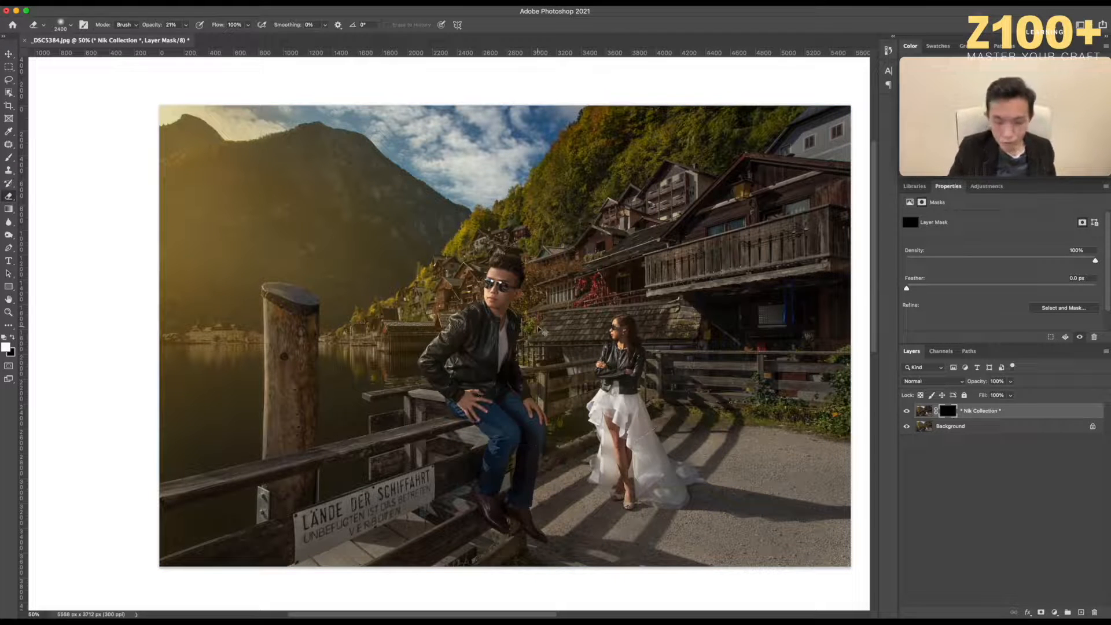
key("super+i")
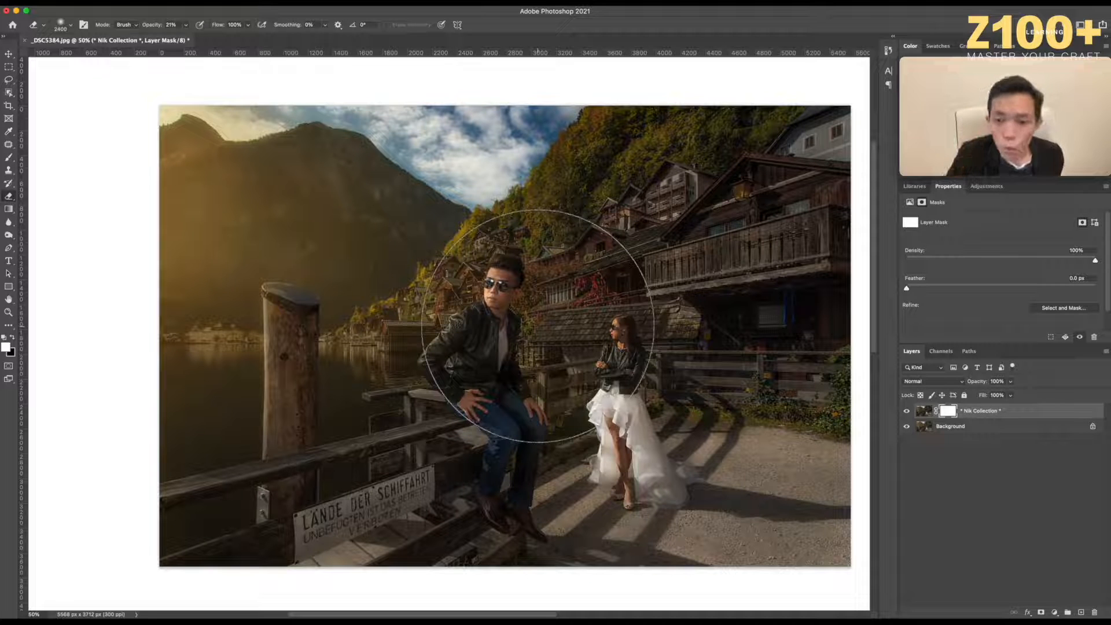
Reduce the Eraser brush to 500 px and set its opacity to 48%.
key("x")
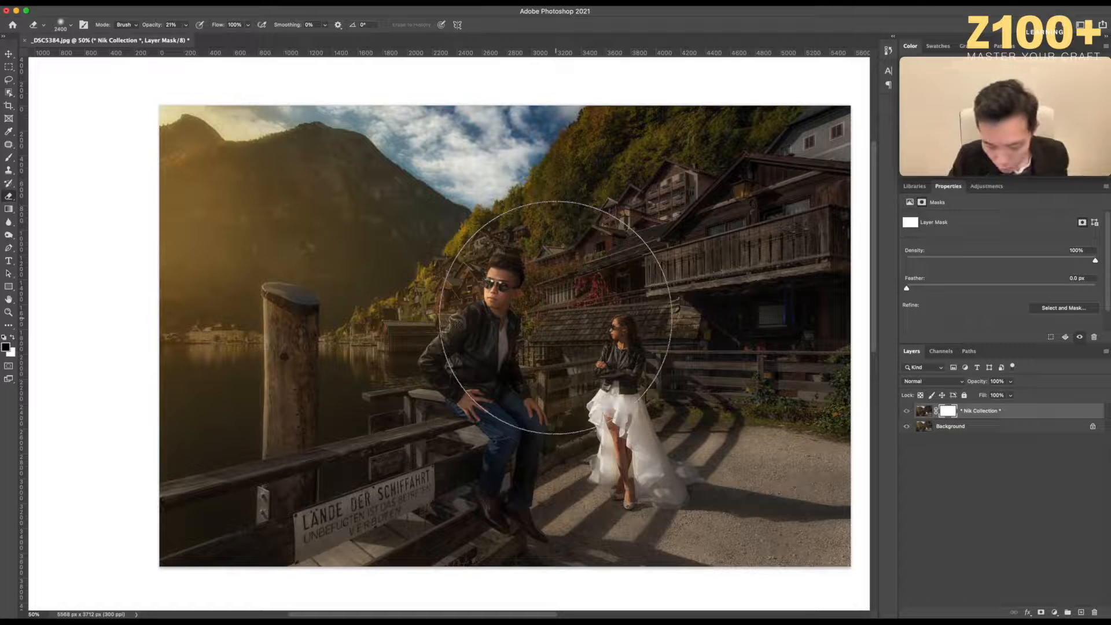
key("bracketleft")
key("bracketleft")
key("bracketleft")
key("bracketleft")
key("bracketleft")
key("bracketleft")
key("bracketleft")
key("bracketleft")
key("bracketleft")
key("bracketleft")
key("bracketleft")
key("bracketleft")
key("bracketleft")
key("bracketleft")
key("bracketleft")
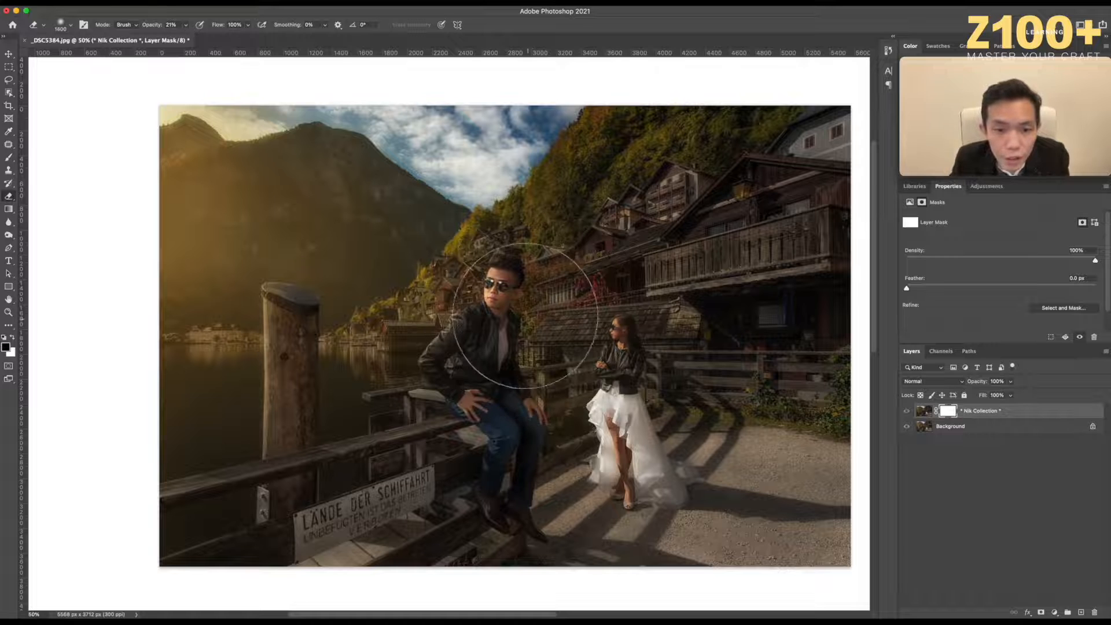
key("bracketleft")
key("bracketleft")
key("bracketleft")
key("bracketleft")
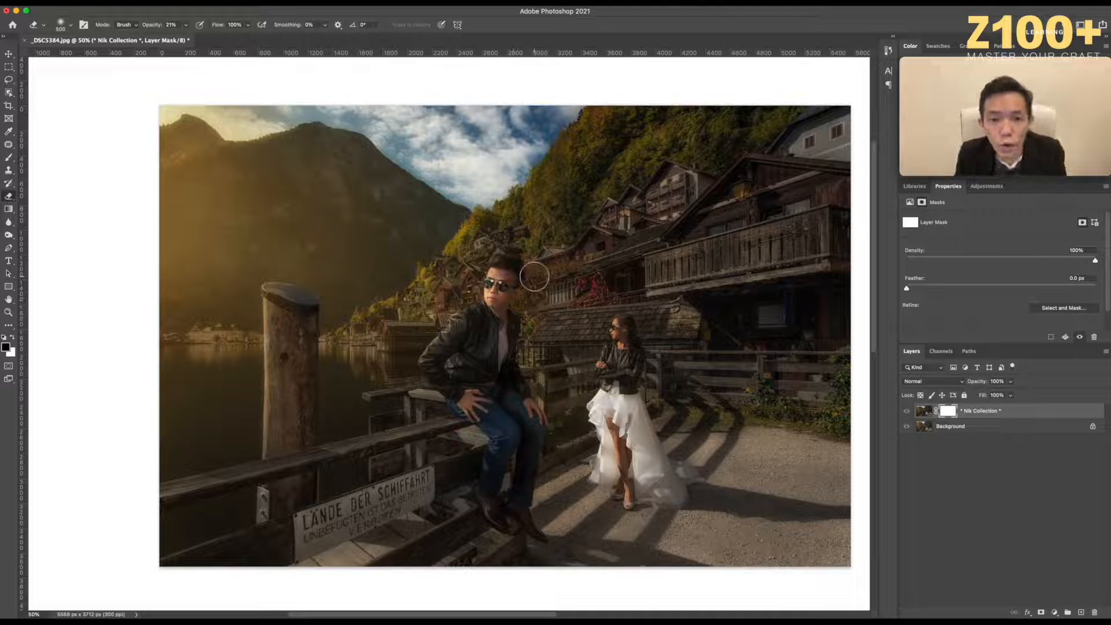
left_click(187, 25)
left_click_drag(201, 38, 198, 38)
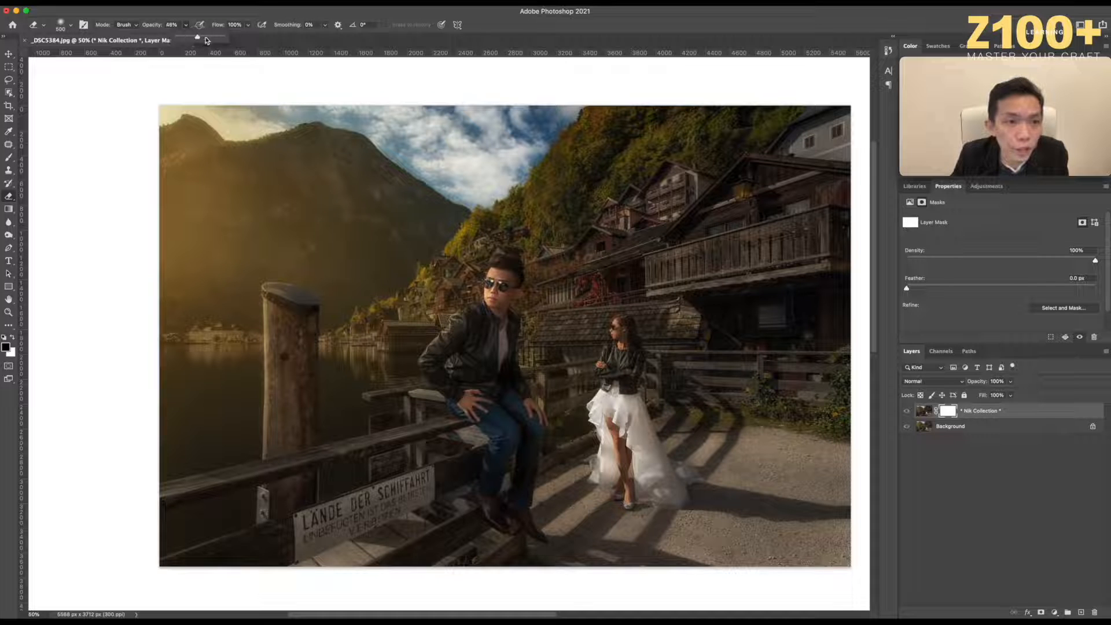
Mask the Nik Collection effect off the man's head and jacket and the woman's head, jacket and dress with a 250 px eraser.
key("bracketleft")
key("bracketleft")
key("bracketleft")
key("x")
mouse_move(500, 278)
left_mouse_down()
mouse_move(495, 301)
mouse_move(504, 275)
mouse_move(496, 304)
mouse_move(502, 270)
mouse_move(497, 327)
left_mouse_up()
mouse_move(625, 334)
left_mouse_down()
mouse_move(614, 327)
mouse_move(618, 341)
left_mouse_up()
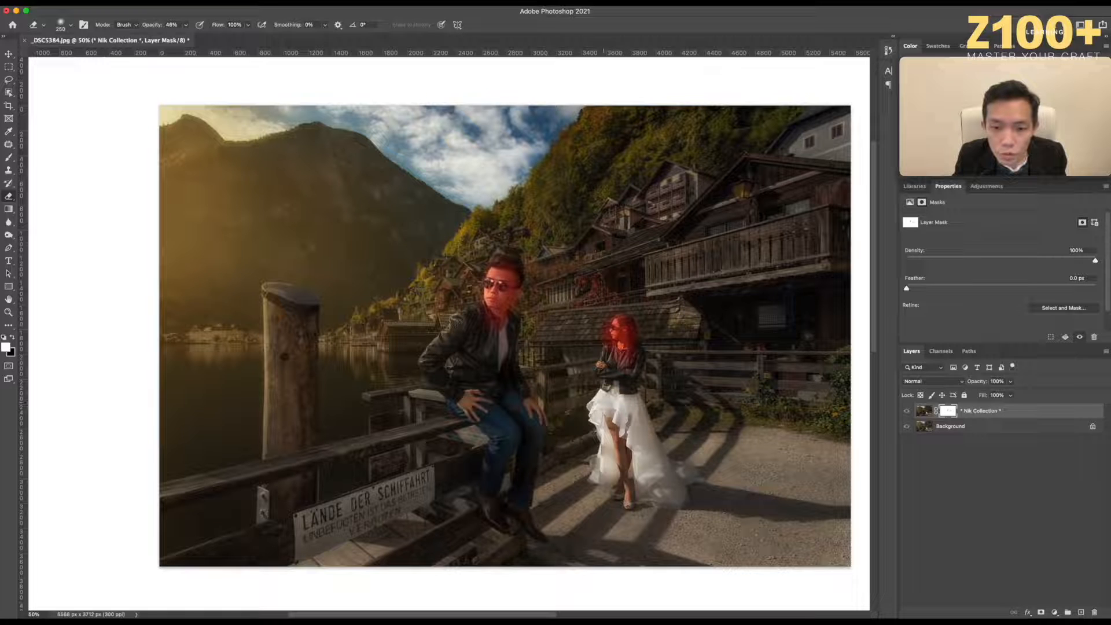
mouse_move(615, 397)
left_mouse_down()
mouse_move(619, 478)
mouse_move(631, 422)
mouse_move(646, 466)
mouse_move(677, 483)
mouse_move(649, 485)
mouse_move(617, 383)
mouse_move(641, 477)
mouse_move(626, 364)
left_mouse_up()
mouse_move(505, 336)
left_mouse_down()
mouse_move(499, 358)
mouse_move(474, 327)
mouse_move(462, 332)
mouse_move(445, 348)
mouse_move(447, 371)
mouse_move(488, 340)
mouse_move(497, 375)
mouse_move(496, 352)
left_mouse_up()
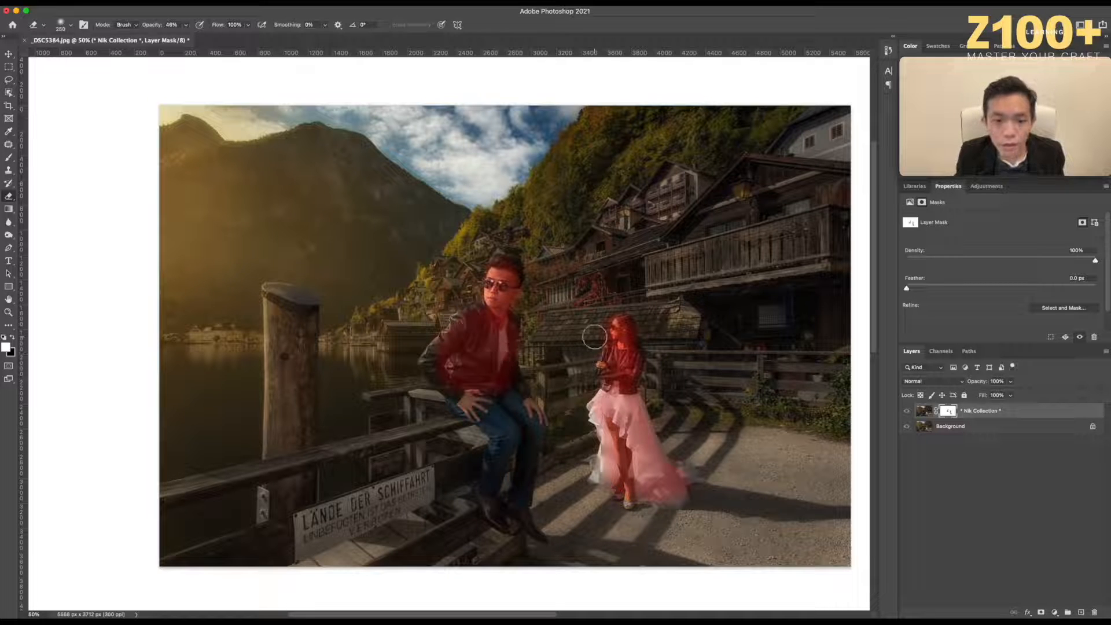
key("backslash")
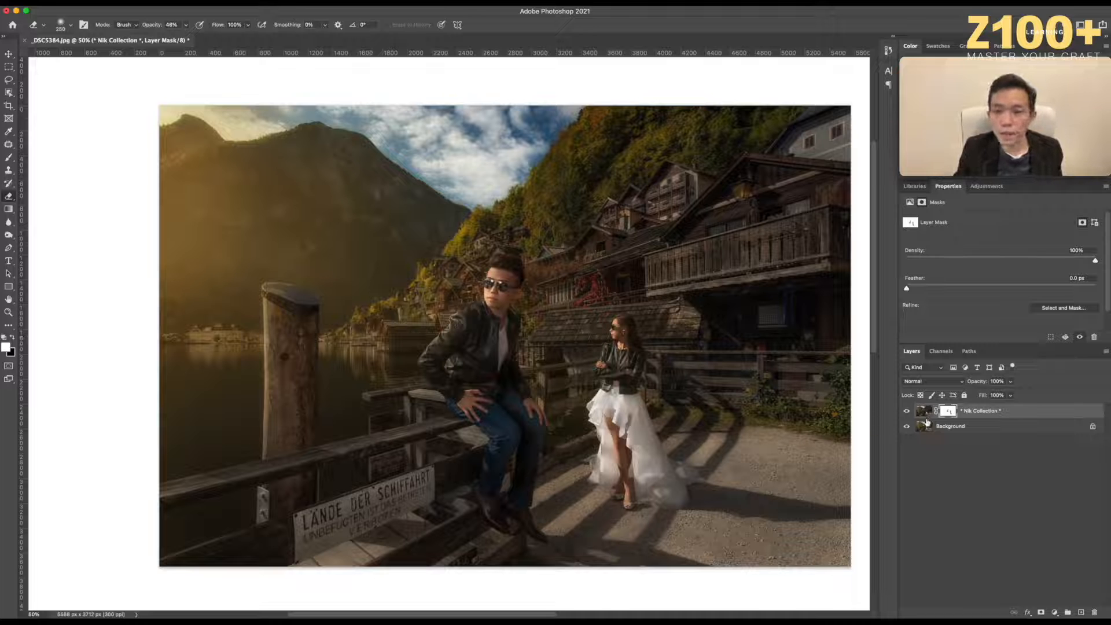
Compare the photo with the Nik Collection layer and its mask each switched off and on.
left_click(907, 412)
left_click(907, 412)
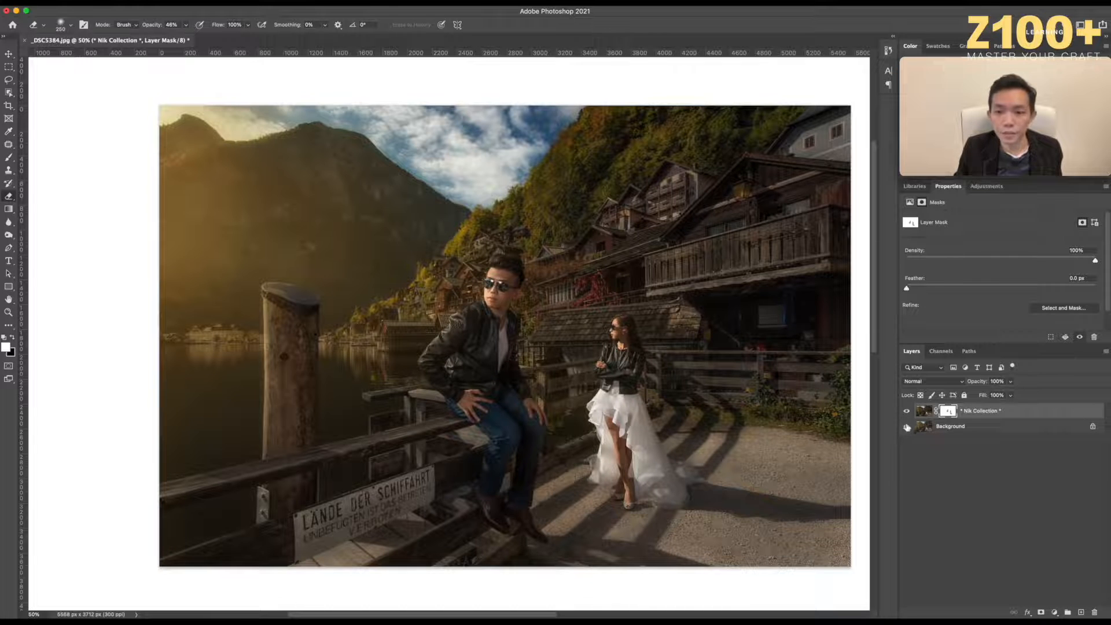
left_click(949, 412, "shift")
left_click(949, 411, "shift")
left_click(949, 412, "shift")
left_click(949, 413, "shift")
left_click(949, 413, "shift")
left_click(949, 413, "shift")
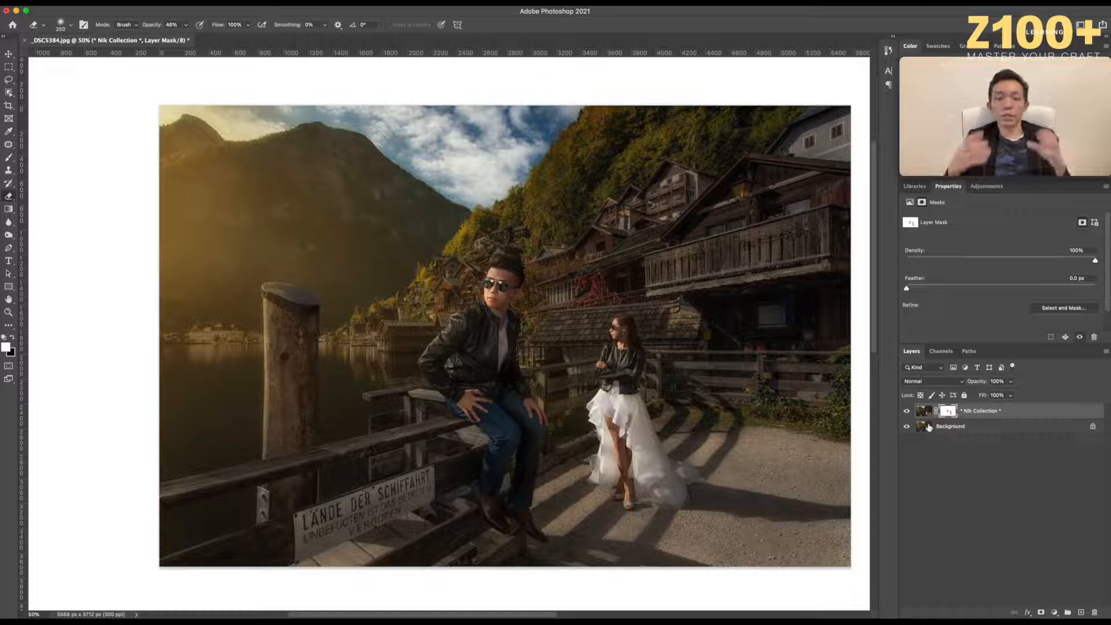
left_click(907, 412)
left_click(907, 411)
left_click(908, 411)
left_click(908, 412)
left_click(908, 412)
left_click(907, 411)
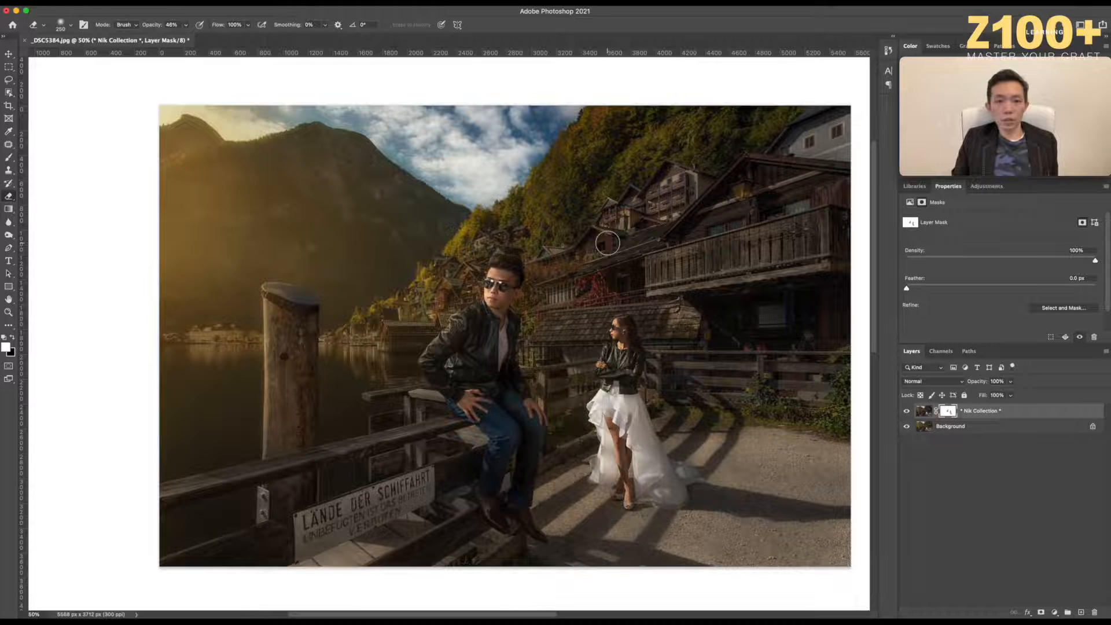
Mask the Nik Collection effect off the sky and the upper mountain ridge with a larger eraser, using the mask overlay.
scroll(502, 197, "up", 3)
key("backslash")
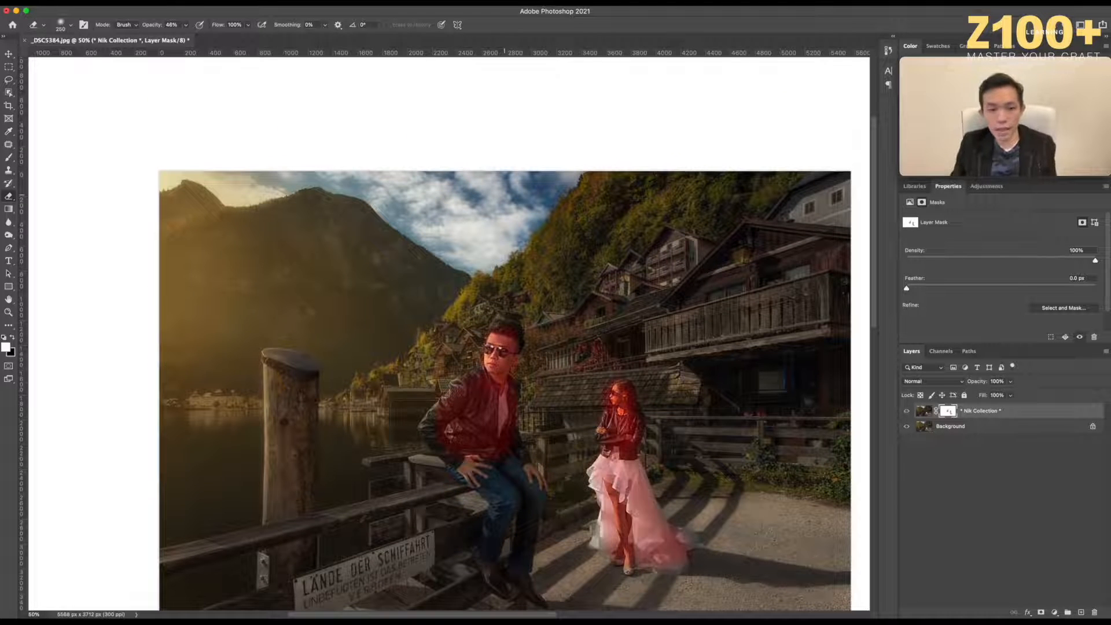
key("bracketright")
key("bracketright")
key("bracketright")
mouse_move(516, 235)
left_mouse_down()
mouse_move(479, 262)
mouse_move(534, 205)
mouse_move(548, 170)
mouse_move(456, 201)
mouse_move(468, 213)
mouse_move(446, 253)
mouse_move(369, 178)
mouse_move(362, 184)
mouse_move(418, 191)
mouse_move(292, 156)
mouse_move(201, 152)
mouse_move(250, 176)
mouse_move(205, 156)
mouse_move(514, 166)
mouse_move(464, 192)
mouse_move(532, 197)
left_mouse_up()
key("bracketright")
key("bracketright")
key("bracketright")
key("bracketright")
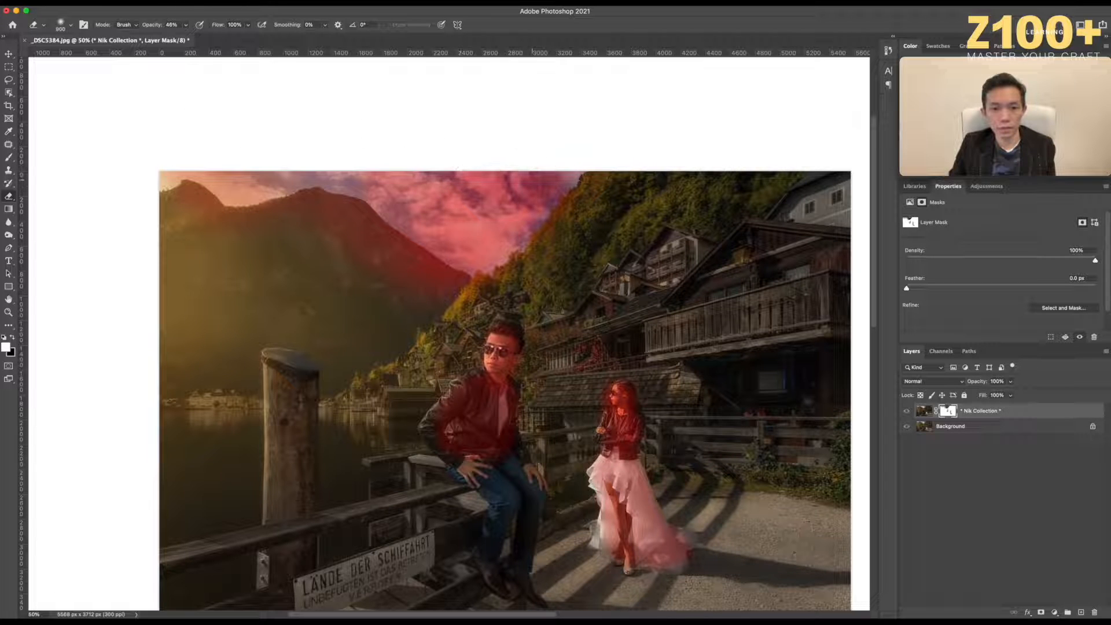
key("backslash")
Enlarge the eraser to 1200 px and hide the mask overlay.
key("bracketright")
key("bracketright")
key("bracketright")
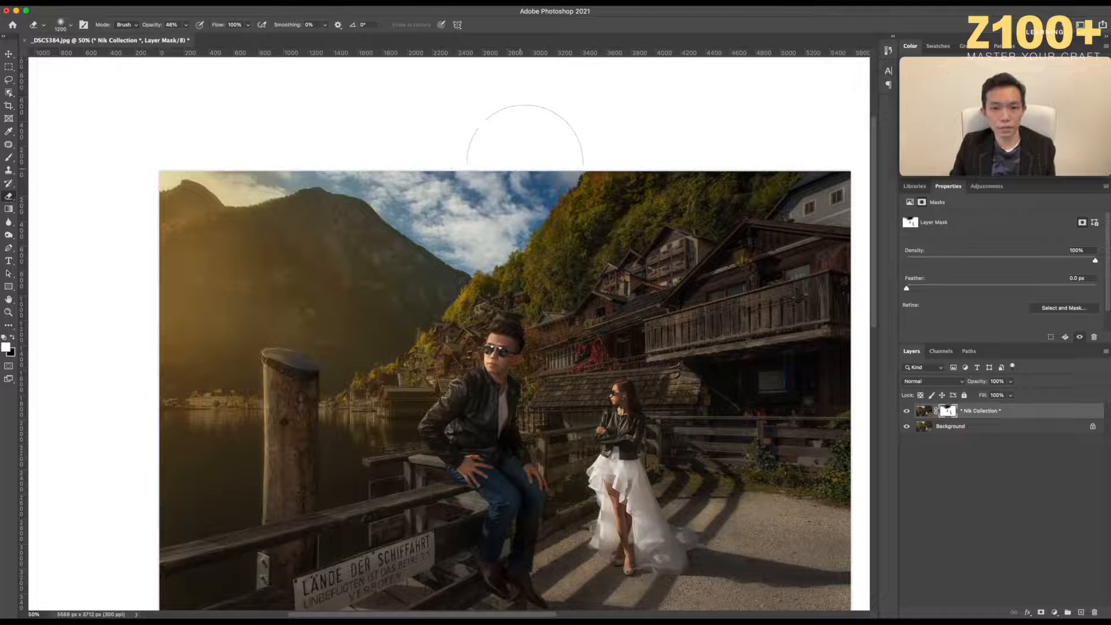
Compare the whole photo with the masked Nik Collection layer switched off and on.
key("super+minus")
left_click_drag(570, 280, 588, 240)
key("super+plus")
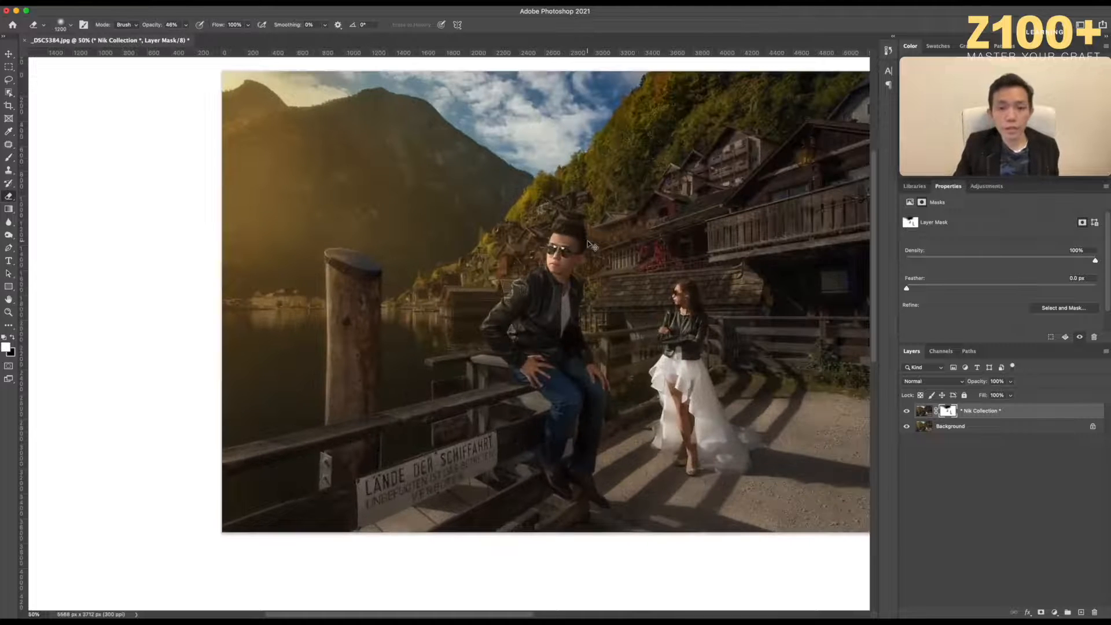
left_click_drag(627, 258, 578, 250)
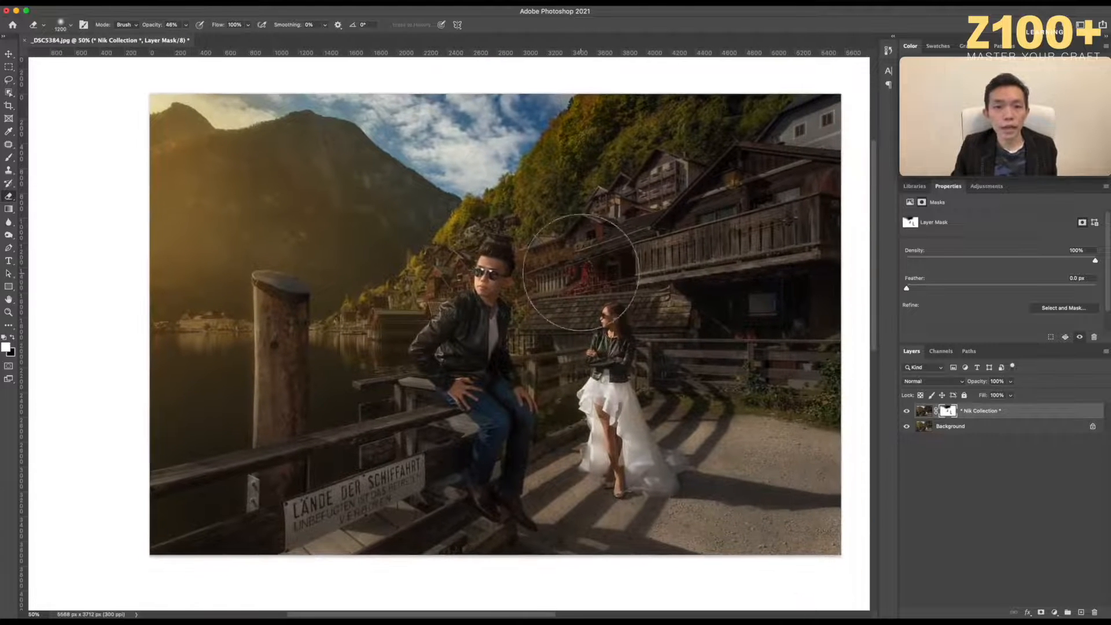
left_click(907, 411)
left_click(907, 411)
left_click(907, 411)
left_click(907, 411)
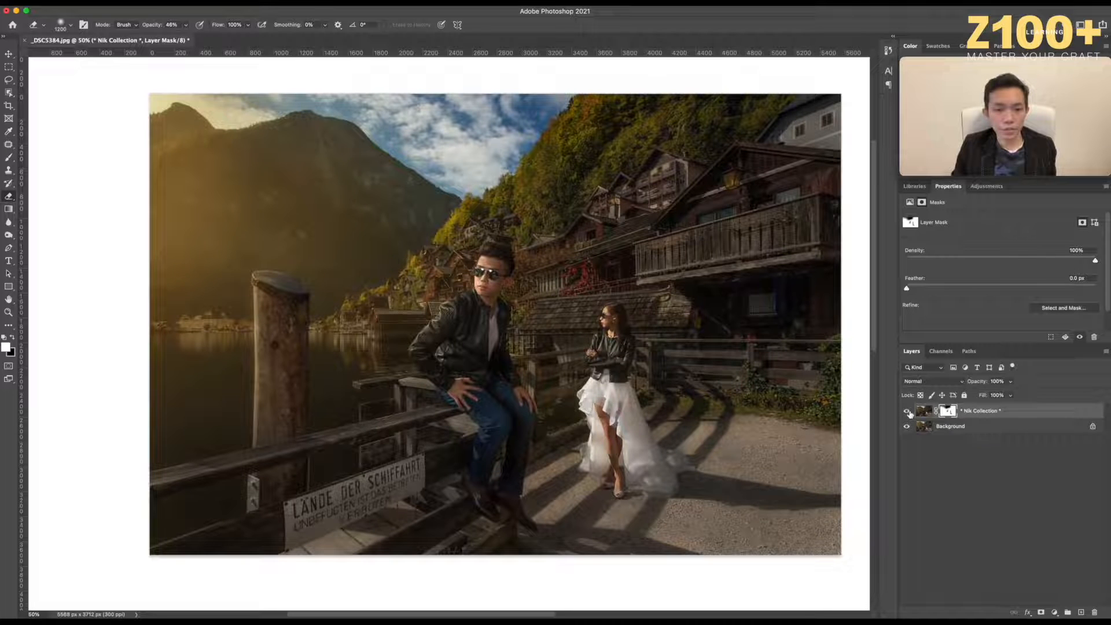
left_click(907, 412)
left_click(907, 411)
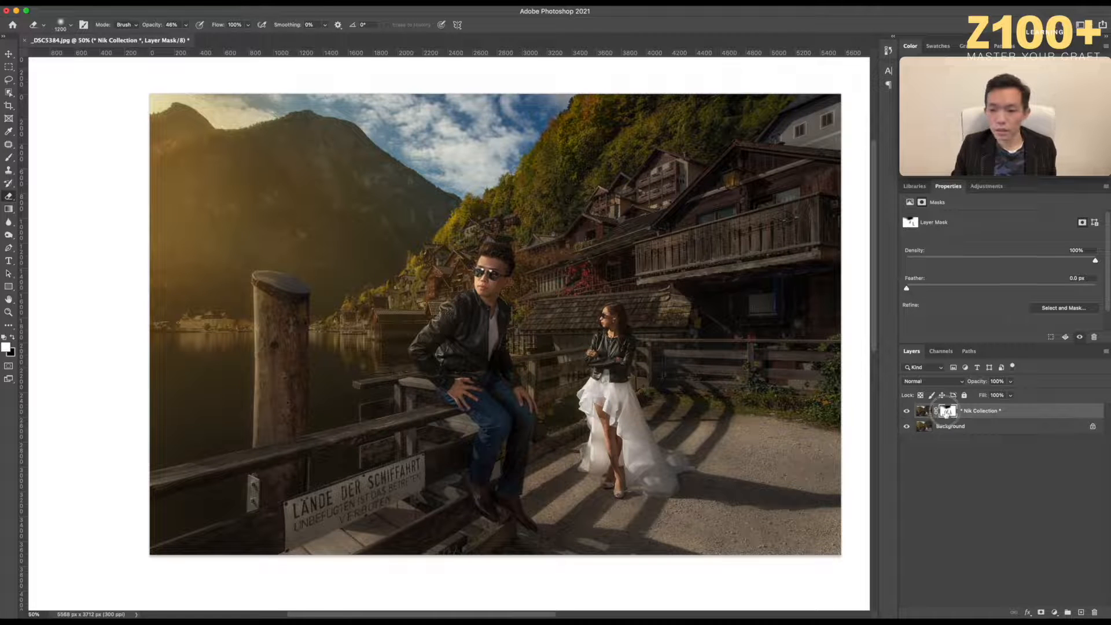
Mask the Nik Collection effect off the man's legs and the area around them with the 1200 px eraser.
scroll(589, 306, "down", 2)
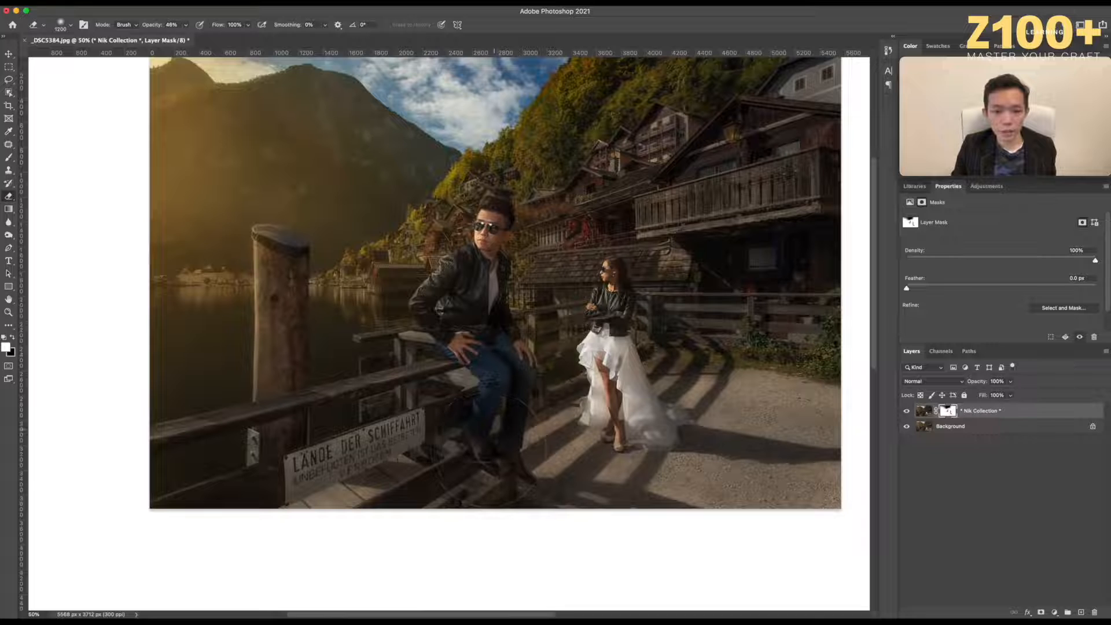
mouse_move(463, 400)
left_mouse_down()
mouse_move(482, 380)
mouse_move(492, 438)
mouse_move(496, 342)
mouse_move(503, 431)
mouse_move(492, 483)
mouse_move(431, 478)
mouse_move(435, 432)
mouse_move(354, 411)
mouse_move(431, 399)
mouse_move(615, 505)
mouse_move(593, 489)
mouse_move(460, 474)
left_mouse_up()
key("super+z")
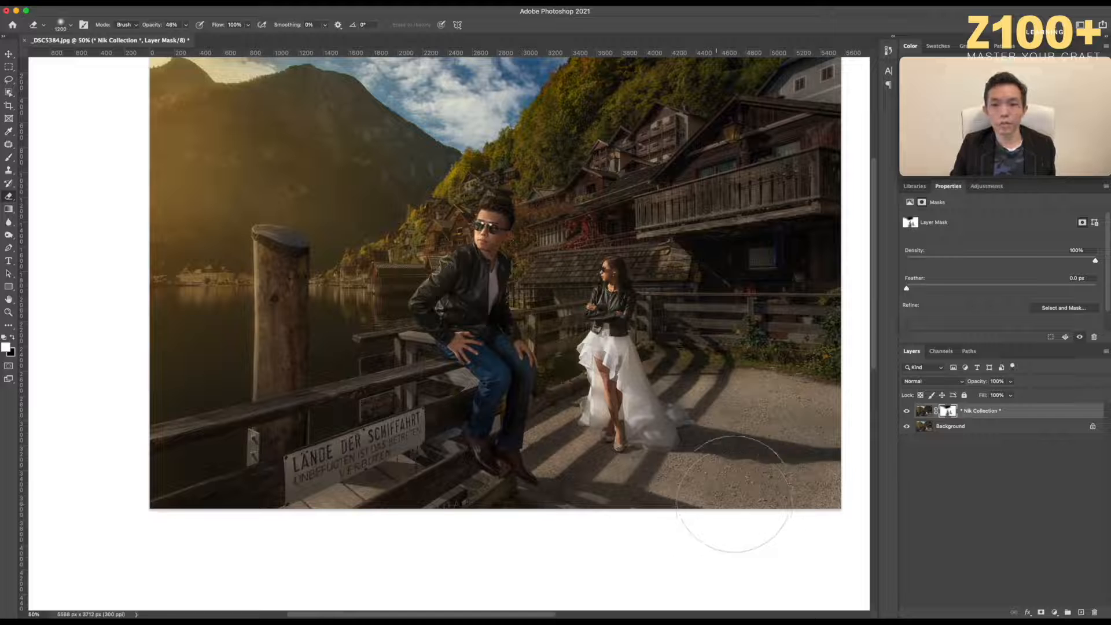
left_click_drag(697, 347, 687, 386)
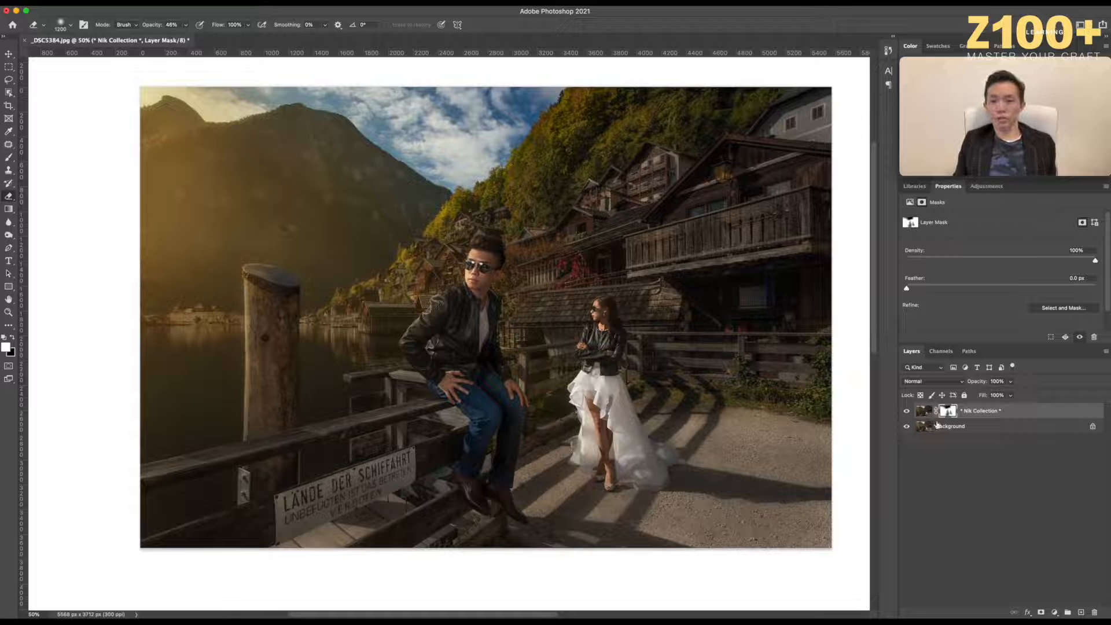
Check the masked areas with the mask overlay and merge the Nik Collection layer down into the Background.
key("backslash")
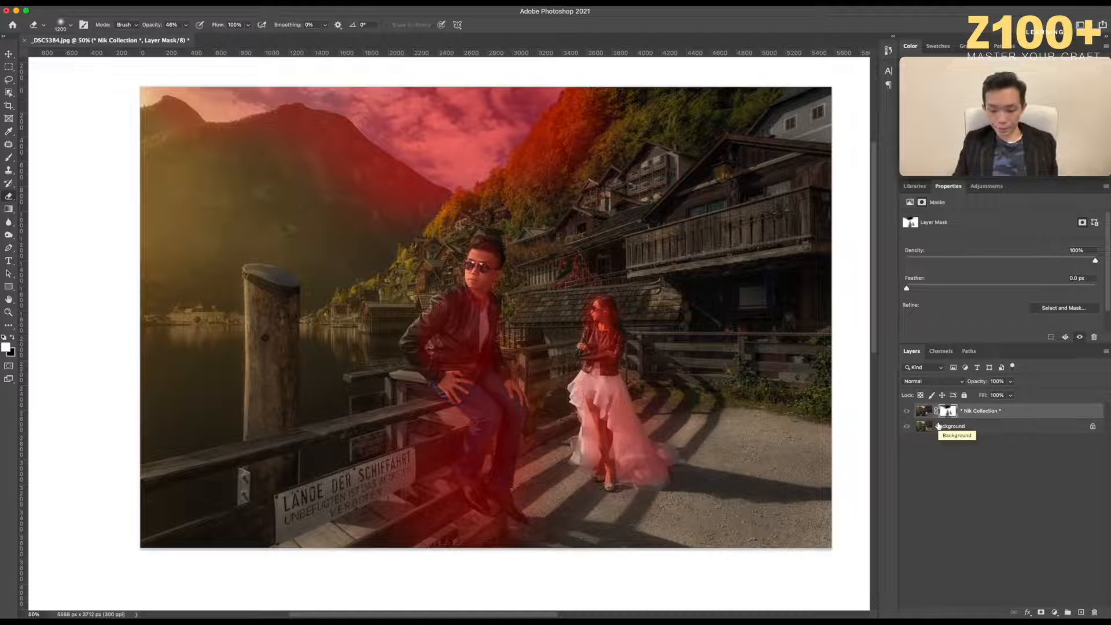
key("backslash")
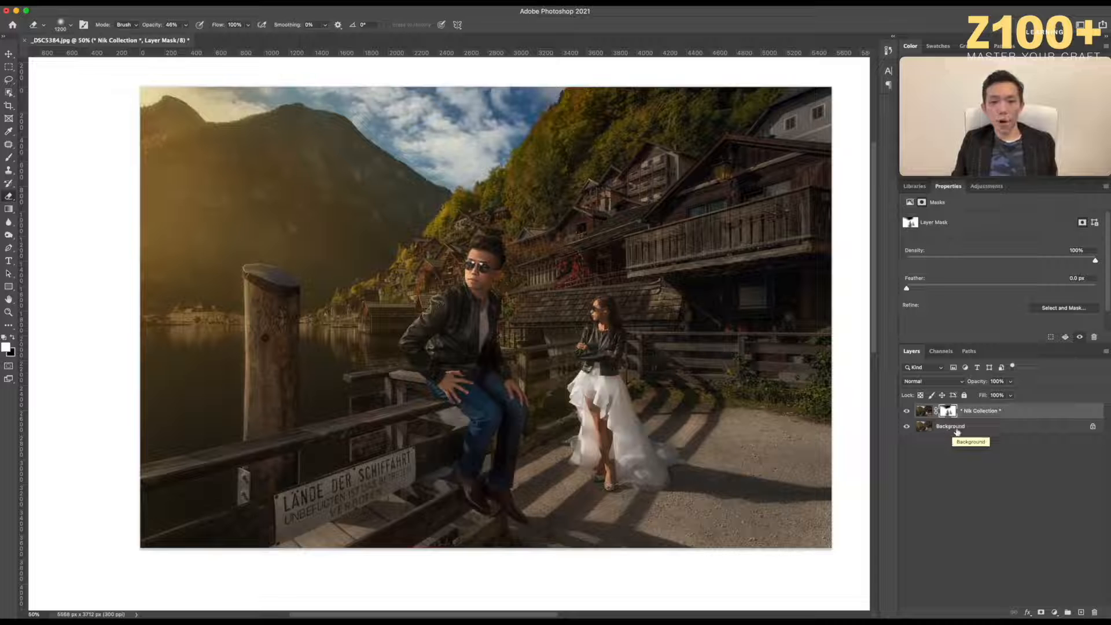
key("super+e")
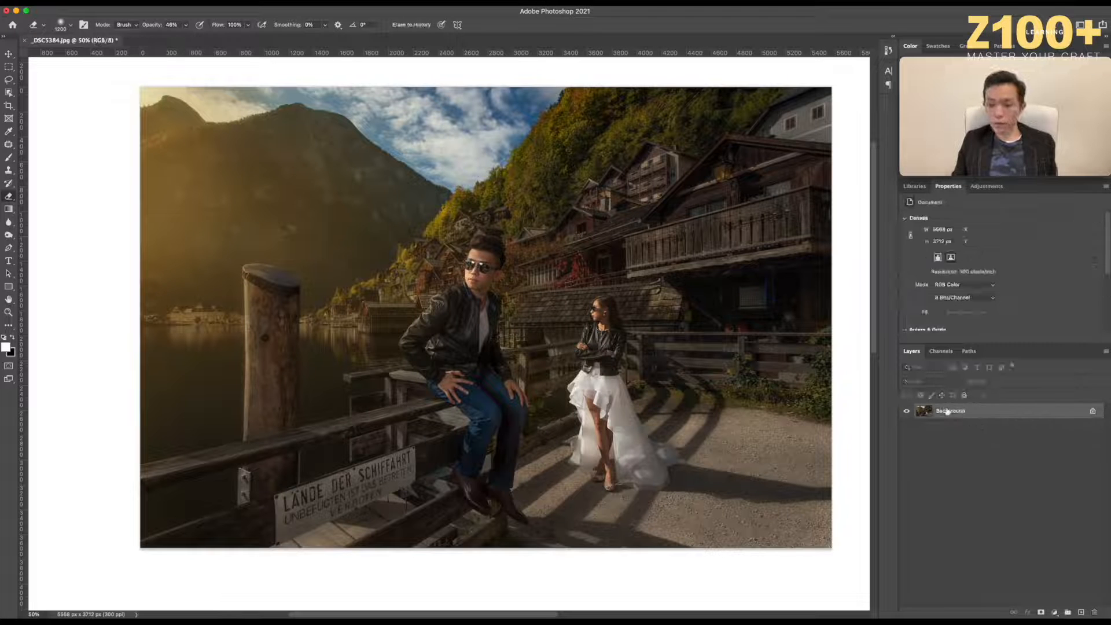
scroll(559, 241, "up", 3)
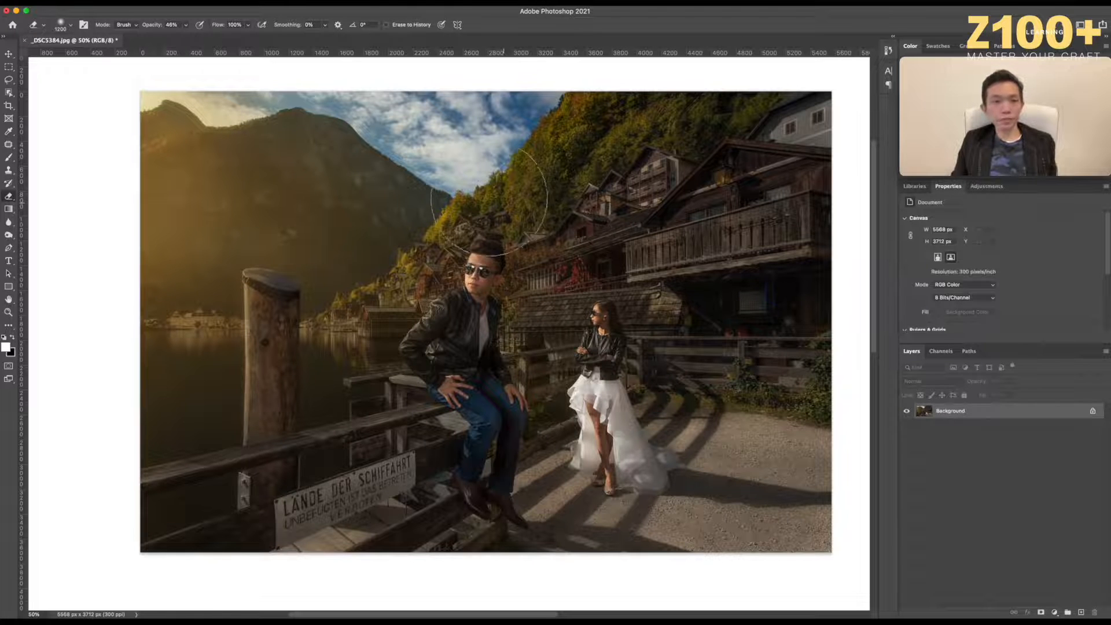
scroll(434, 218, "down", 3)
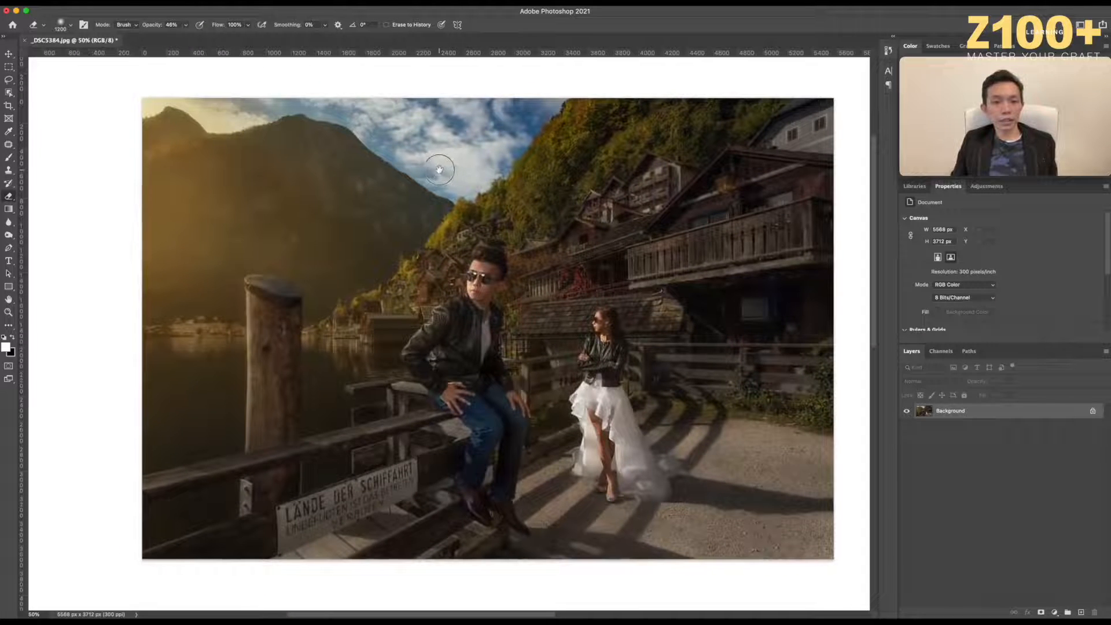
Sharpen the photo with the Sharpener Pro 3 Output Sharpener, setting Structure to 40%.
left_click(230, 2)
mouse_move(291, 235)
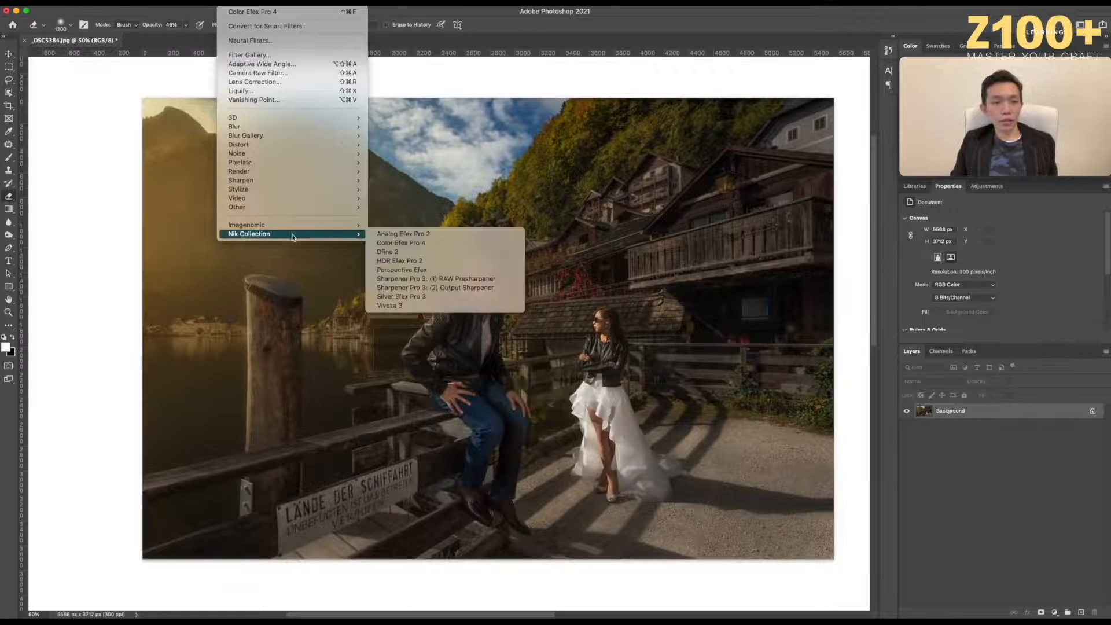
left_click(456, 288)
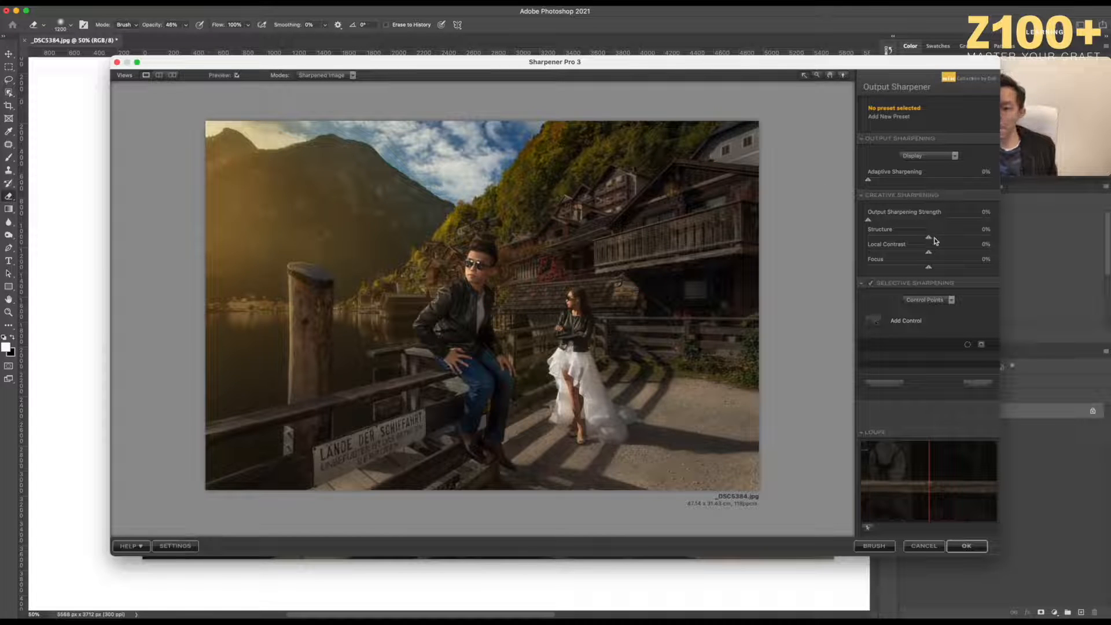
left_click(955, 238)
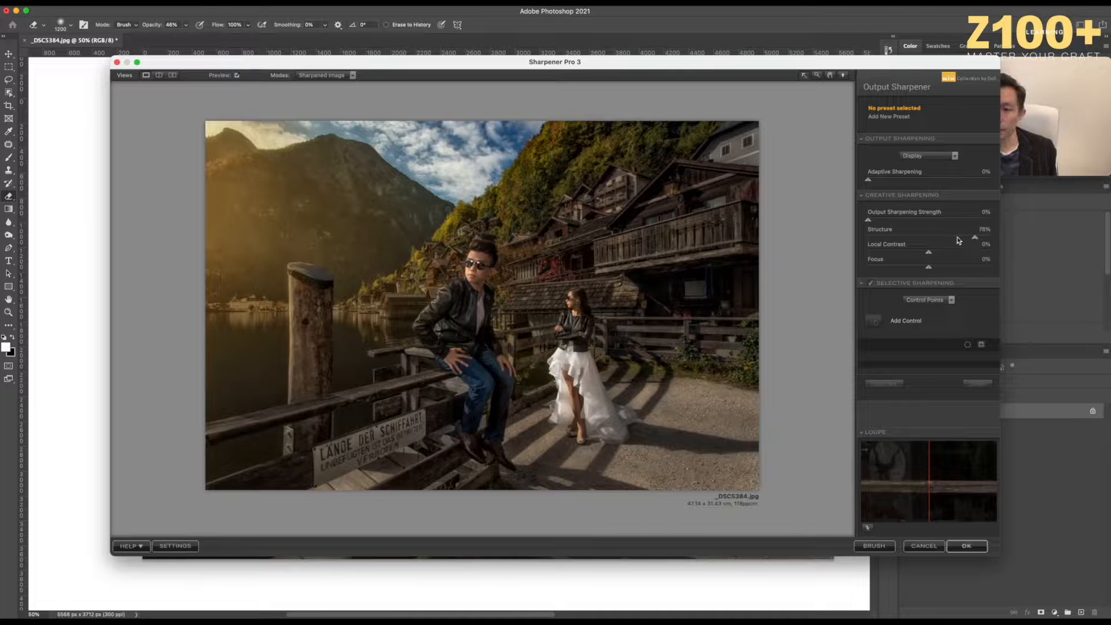
left_click(939, 238)
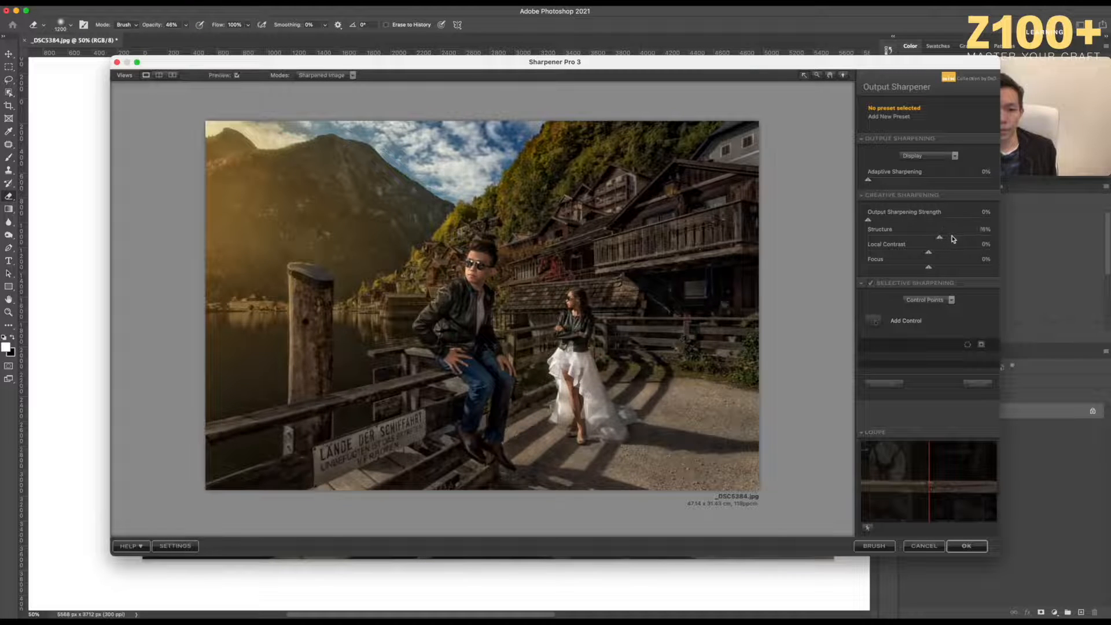
left_click(952, 237)
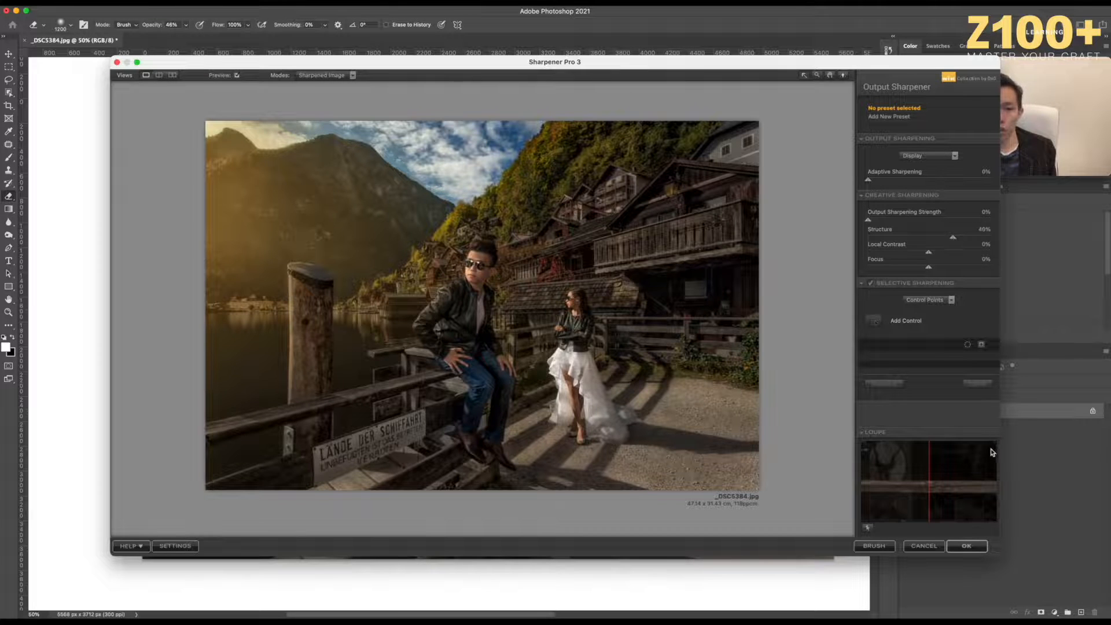
left_click(978, 544)
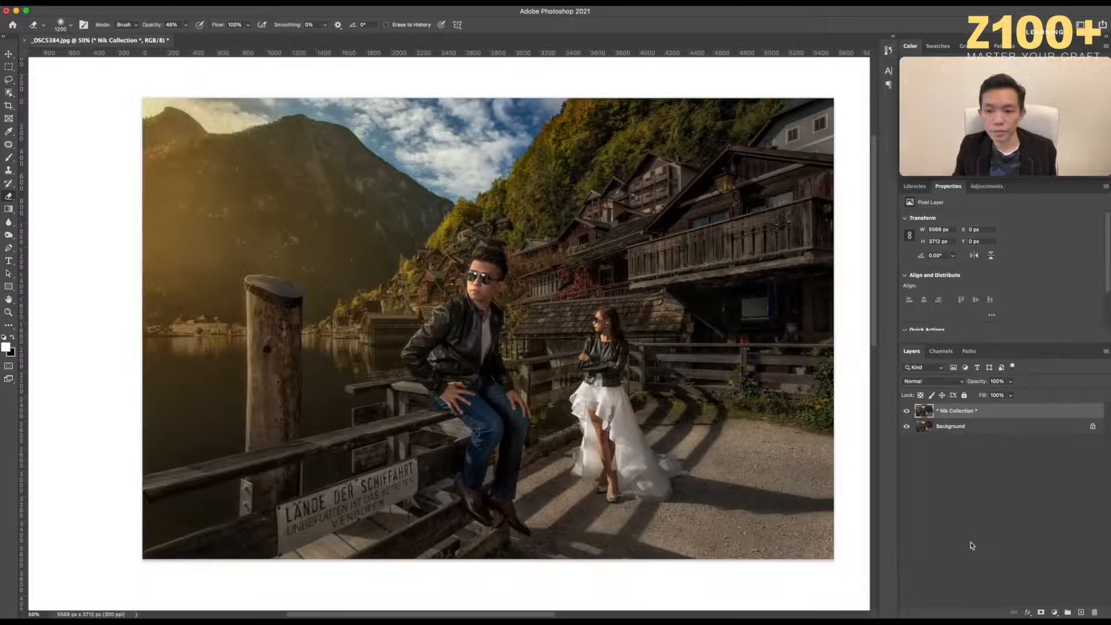
Compare the photo with the sharpened Nik Collection layer switched off and on.
left_click(907, 412)
left_click(907, 411)
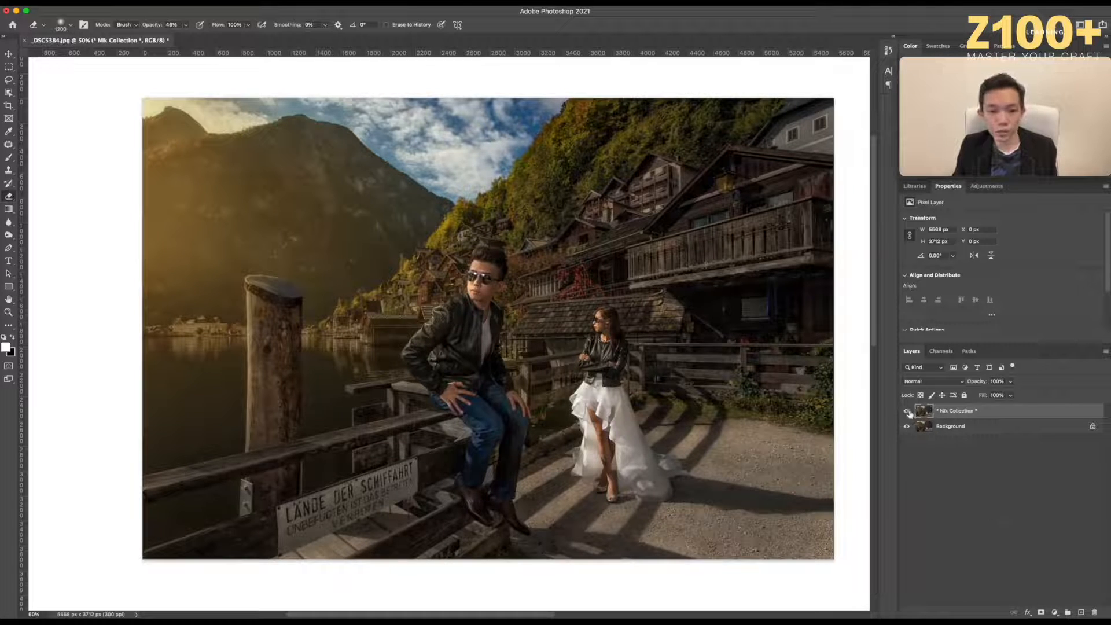
left_click(907, 412)
left_click(907, 411)
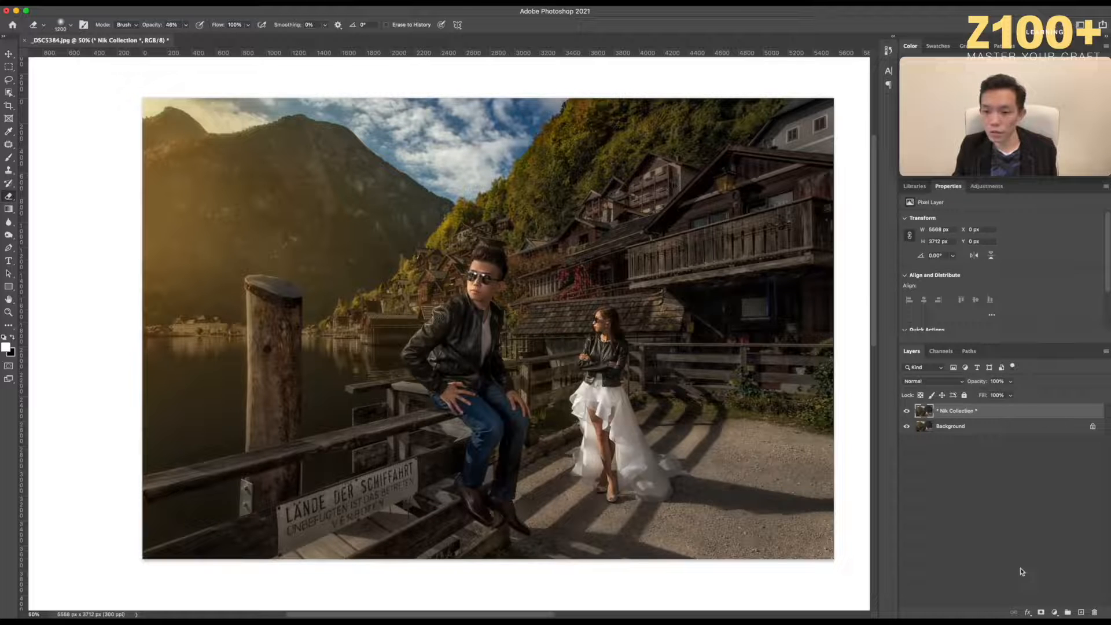
Add a black mask hiding the sharpened Nik Collection layer and prepare a smaller eraser that reveals it.
left_click(1042, 612, "alt")
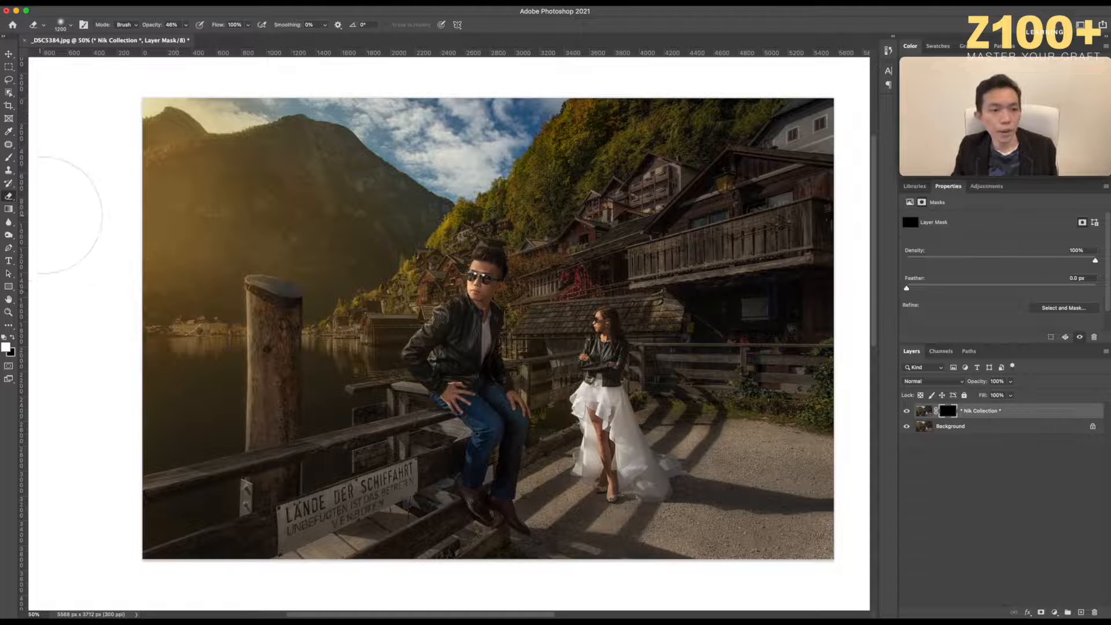
key("bracketleft")
key("bracketleft")
key("bracketleft")
key("bracketleft")
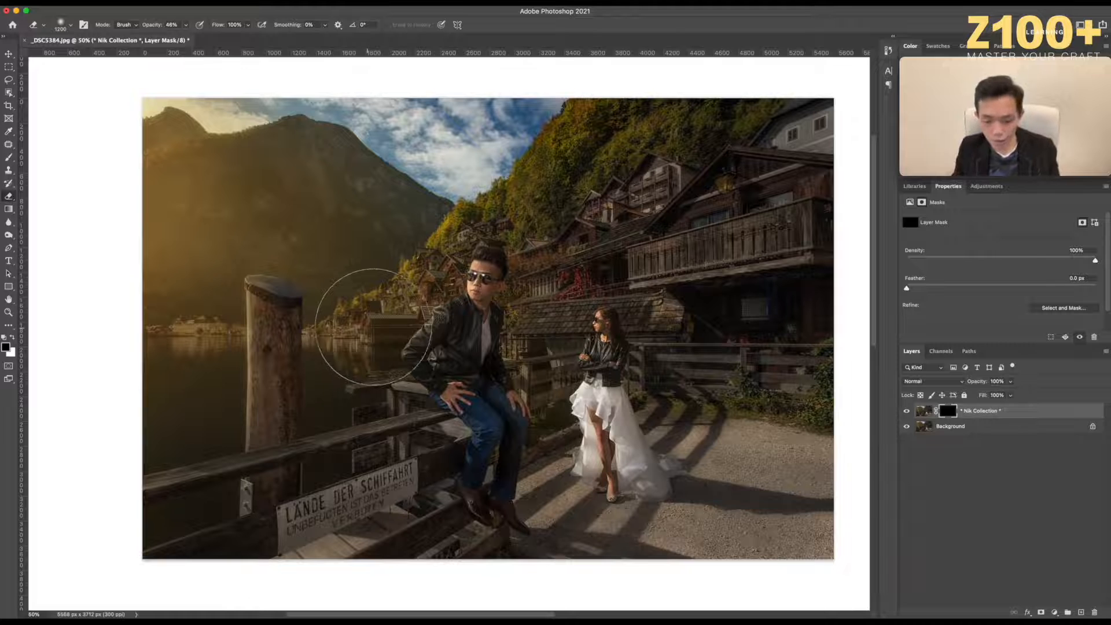
key("bracketleft")
key("bracketleft")
key("bracketleft")
key("bracketleft")
key("bracketleft")
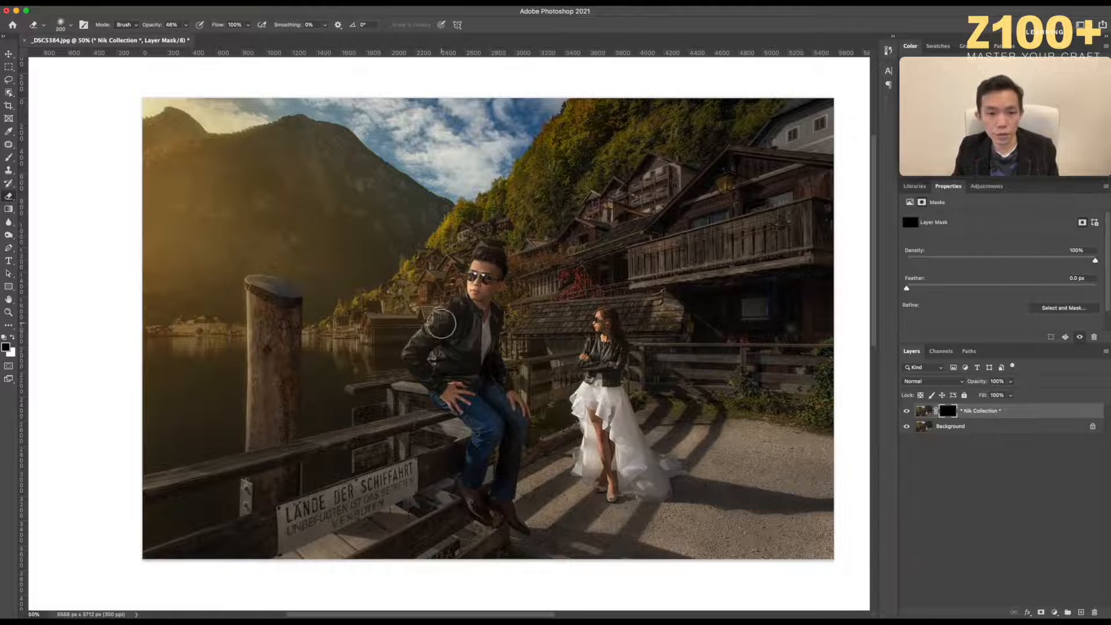
Set the eraser opacity to 100% and reveal the sharpening on the man's jacket.
left_click_drag(187, 27, 211, 36)
left_click_drag(456, 316, 467, 343)
left_click_drag(466, 358, 461, 369)
key("bracketright")
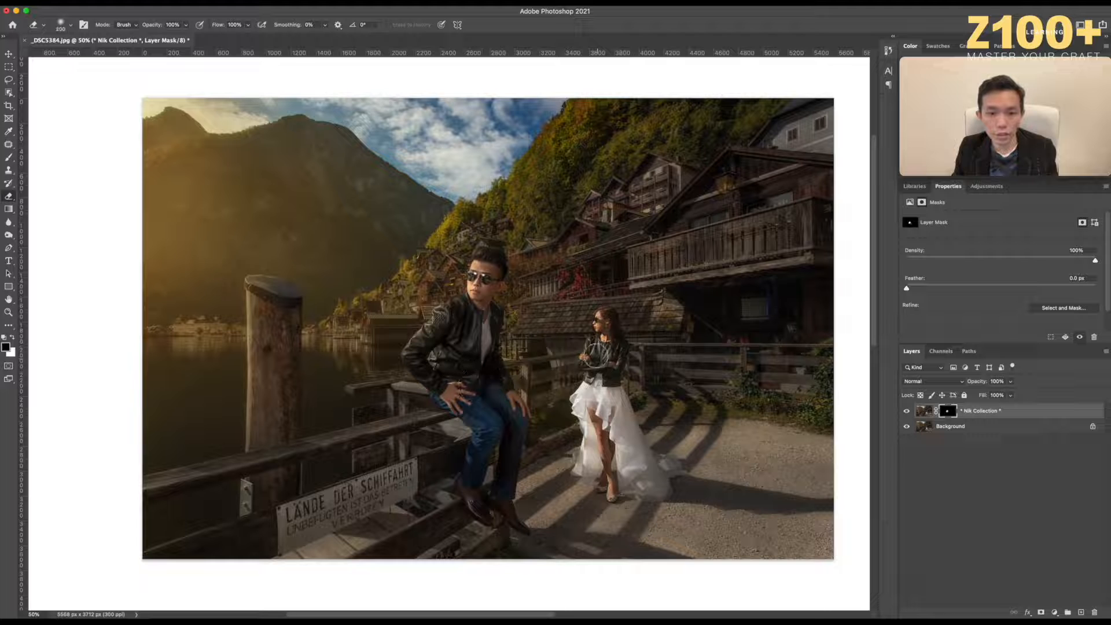
Reveal the sharpening on the woman's dress and jacket with a smaller eraser.
key("bracketleft")
key("bracketleft")
key("bracketleft")
key("bracketleft")
mouse_move(626, 458)
left_mouse_down()
mouse_move(642, 466)
mouse_move(623, 427)
mouse_move(596, 406)
left_mouse_up()
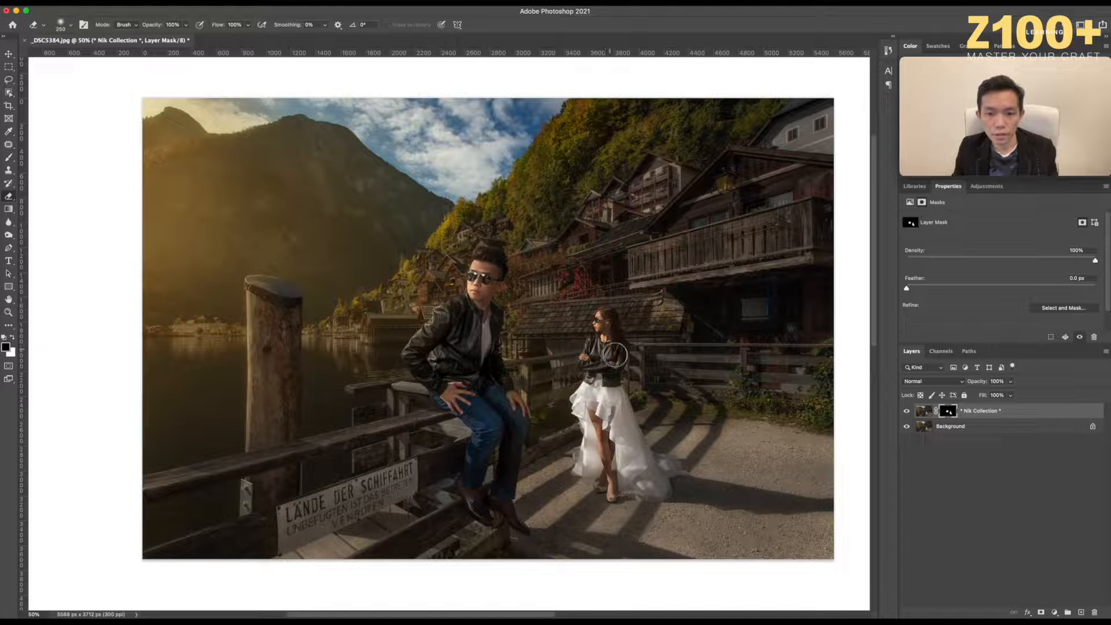
Reveal the sharpening on the man's jeans and shoes, adjusting the eraser size to fit.
key("bracketright")
key("bracketright")
key("bracketright")
key("bracketright")
key("bracketright")
mouse_move(499, 432)
left_mouse_down()
mouse_move(452, 389)
mouse_move(444, 402)
mouse_move(479, 422)
mouse_move(497, 520)
left_mouse_up()
key("bracketleft")
key("bracketleft")
key("bracketleft")
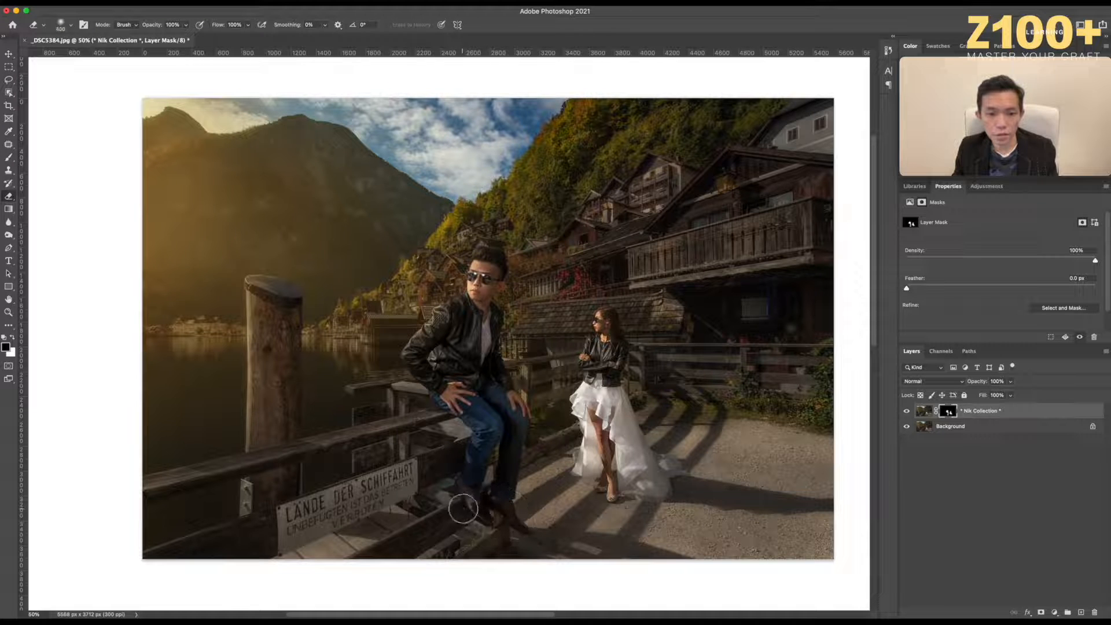
key("bracketright")
key("bracketright")
key("bracketright")
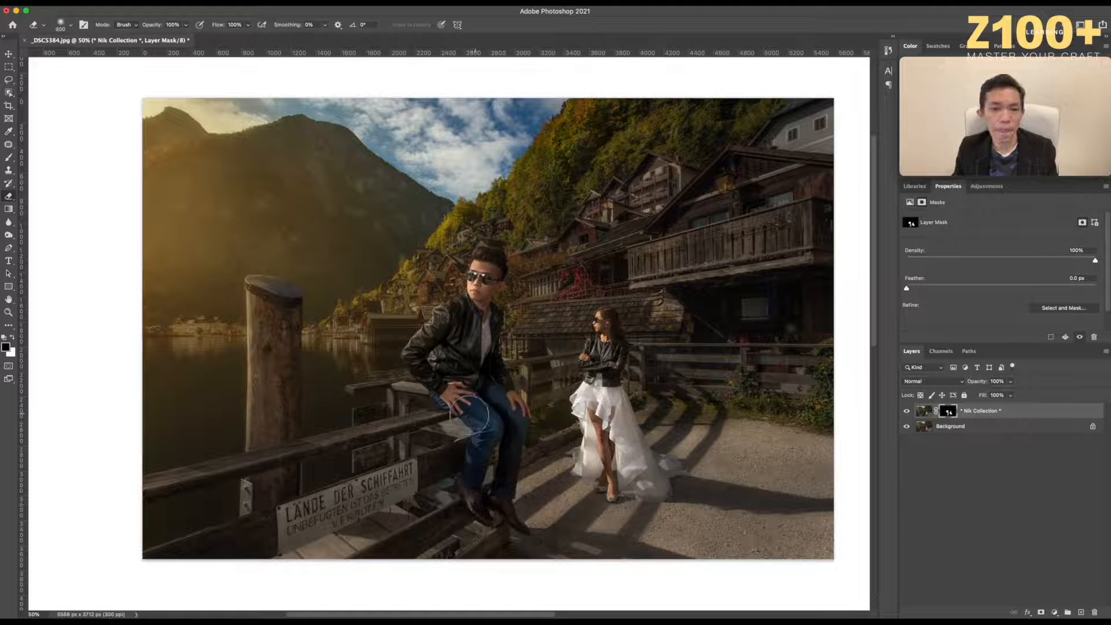
Reveal the sharpening on the man's hair and sunglasses with a smaller eraser.
key("bracketleft")
key("bracketleft")
key("bracketleft")
key("bracketleft")
key("bracketleft")
mouse_move(481, 250)
left_mouse_down()
mouse_move(496, 260)
mouse_move(484, 275)
left_mouse_up()
Set the eraser opacity to 40% and lightly reveal the sharpening on the man's face.
left_click(185, 24)
left_click_drag(191, 36, 158, 36)
key("bracketright")
left_click(474, 278)
mouse_move(474, 285)
left_mouse_down()
mouse_move(478, 263)
mouse_move(475, 298)
left_mouse_up()
key("bracketright")
key("bracketright")
key("bracketright")
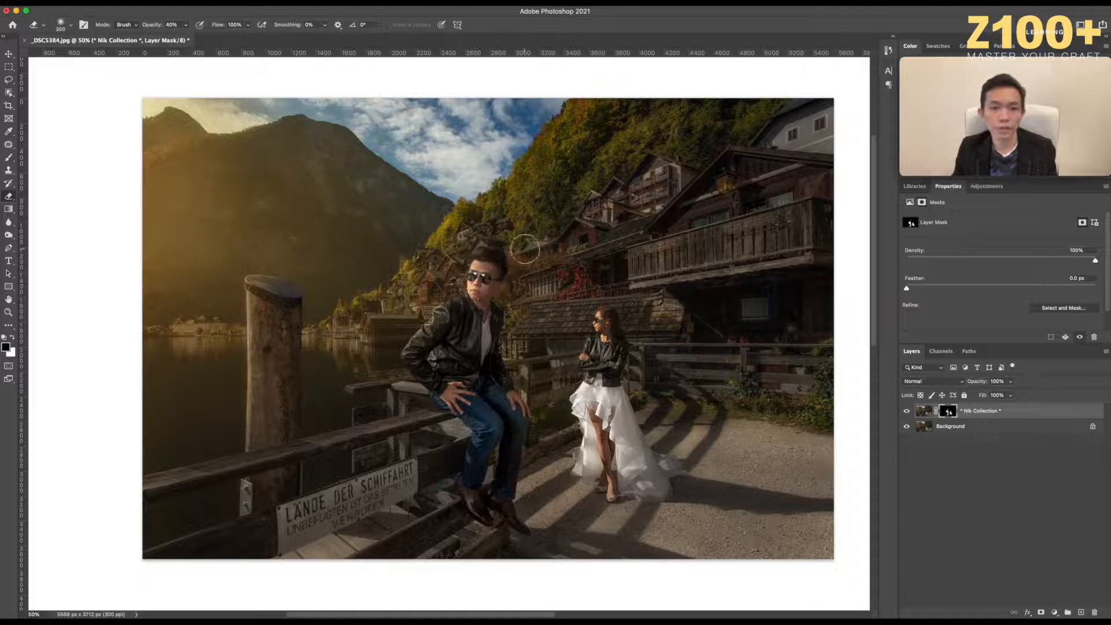
Show the mask overlay and touch up the mask on the man's jacket and around the woman's waist.
key("x")
key("backslash")
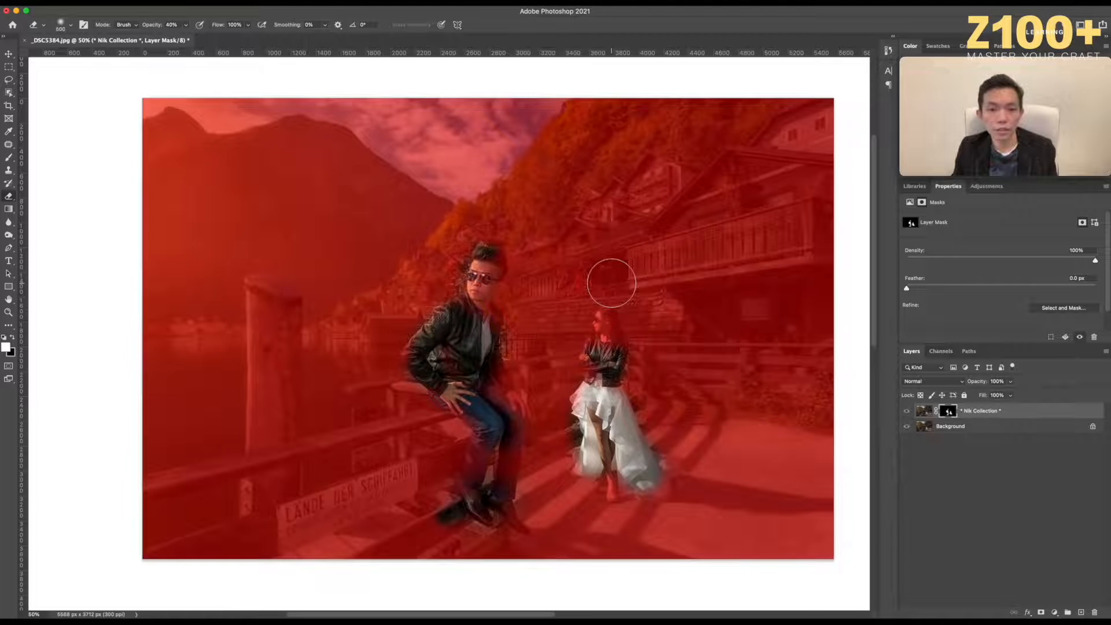
left_click_drag(457, 357, 460, 359)
key("x")
mouse_move(604, 382)
left_mouse_down()
mouse_move(590, 368)
mouse_move(605, 378)
left_mouse_up()
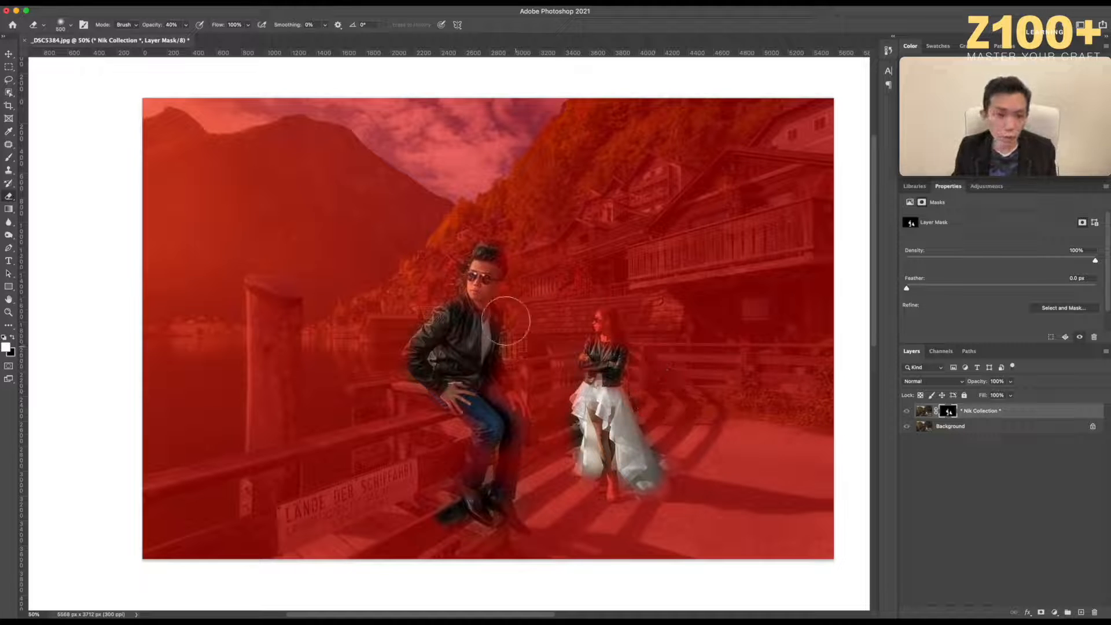
Partly reveal the sharpening on the hillside and wooden houses with a 500 px eraser, and hide the mask overlay.
key("bracketleft")
key("bracketleft")
key("bracketleft")
key("bracketright")
key("bracketright")
key("bracketright")
key("bracketright")
key("bracketright")
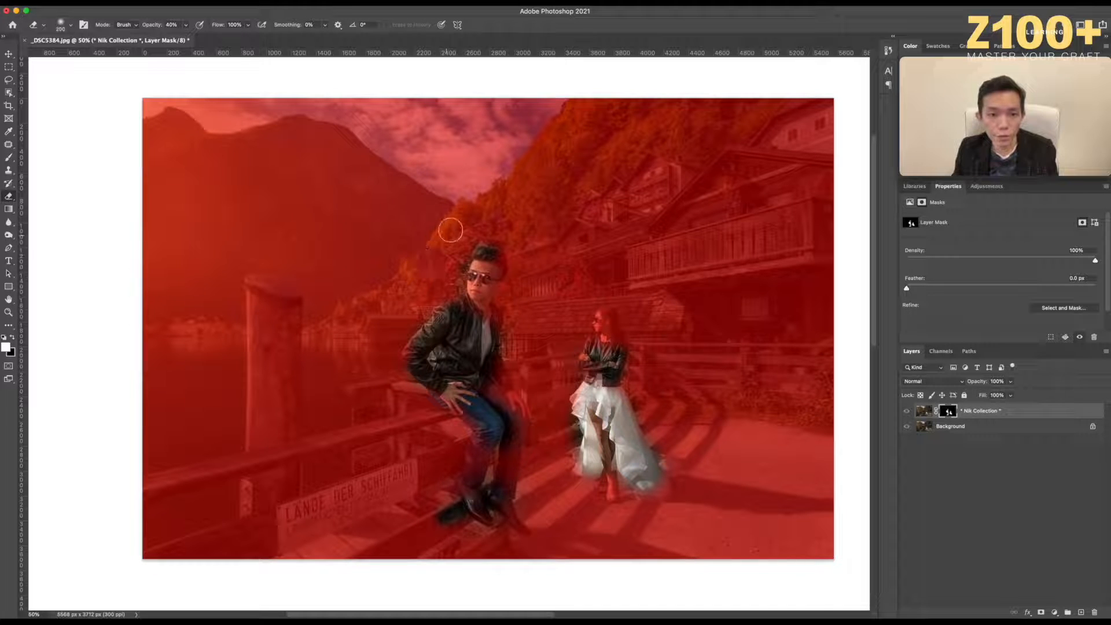
key("bracketright")
key("x")
mouse_move(426, 266)
left_mouse_down()
mouse_move(492, 230)
mouse_move(455, 242)
mouse_move(406, 314)
mouse_move(375, 321)
mouse_move(401, 290)
mouse_move(398, 311)
mouse_move(348, 315)
mouse_move(346, 327)
mouse_move(416, 313)
mouse_move(422, 283)
mouse_move(411, 299)
mouse_move(400, 288)
mouse_move(422, 287)
mouse_move(433, 266)
mouse_move(425, 256)
mouse_move(449, 238)
left_mouse_up()
mouse_move(565, 237)
left_mouse_down()
mouse_move(604, 205)
mouse_move(594, 202)
mouse_move(655, 170)
mouse_move(626, 212)
mouse_move(663, 183)
mouse_move(616, 222)
mouse_move(687, 227)
mouse_move(648, 256)
mouse_move(660, 231)
mouse_move(743, 170)
mouse_move(817, 185)
mouse_move(726, 201)
mouse_move(802, 144)
mouse_move(807, 174)
mouse_move(773, 218)
mouse_move(539, 258)
mouse_move(540, 307)
mouse_move(625, 274)
mouse_move(702, 302)
mouse_move(643, 271)
mouse_move(550, 274)
mouse_move(852, 192)
mouse_move(650, 178)
mouse_move(608, 210)
mouse_move(799, 207)
left_mouse_up()
key("backslash")
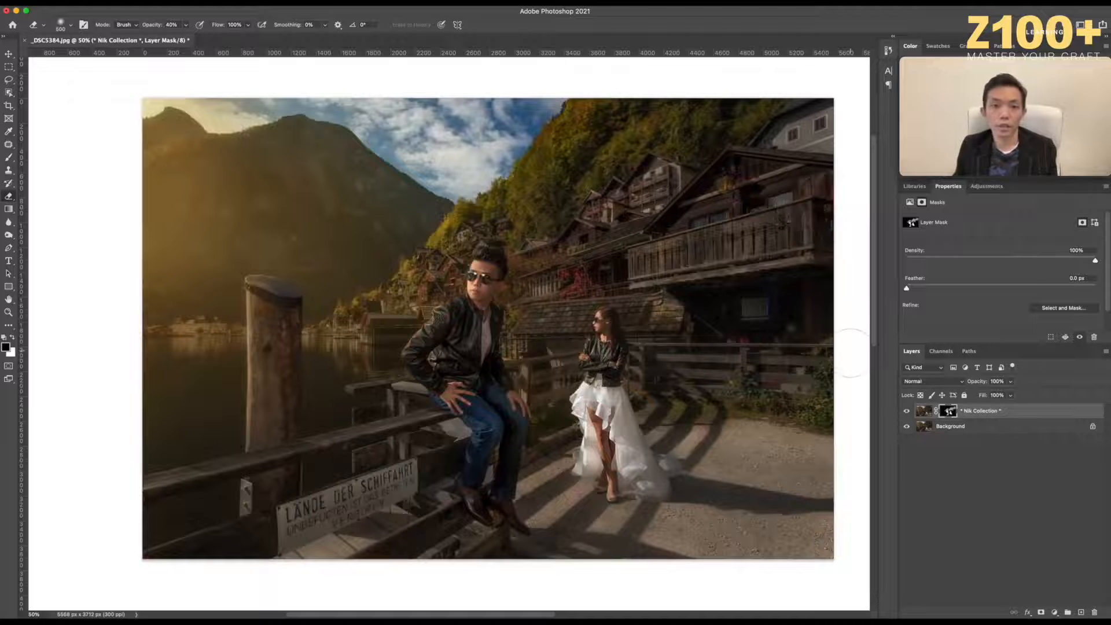
Compare the photo with and without the masked sharpening layer, and with its mask switched off.
key("super+minus")
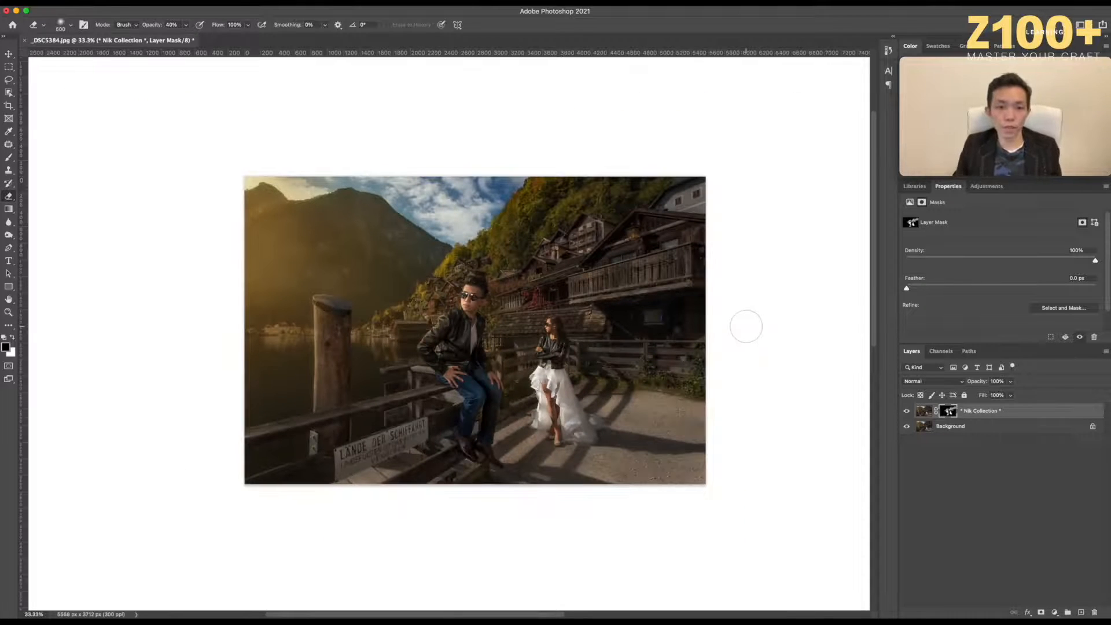
left_click(908, 412)
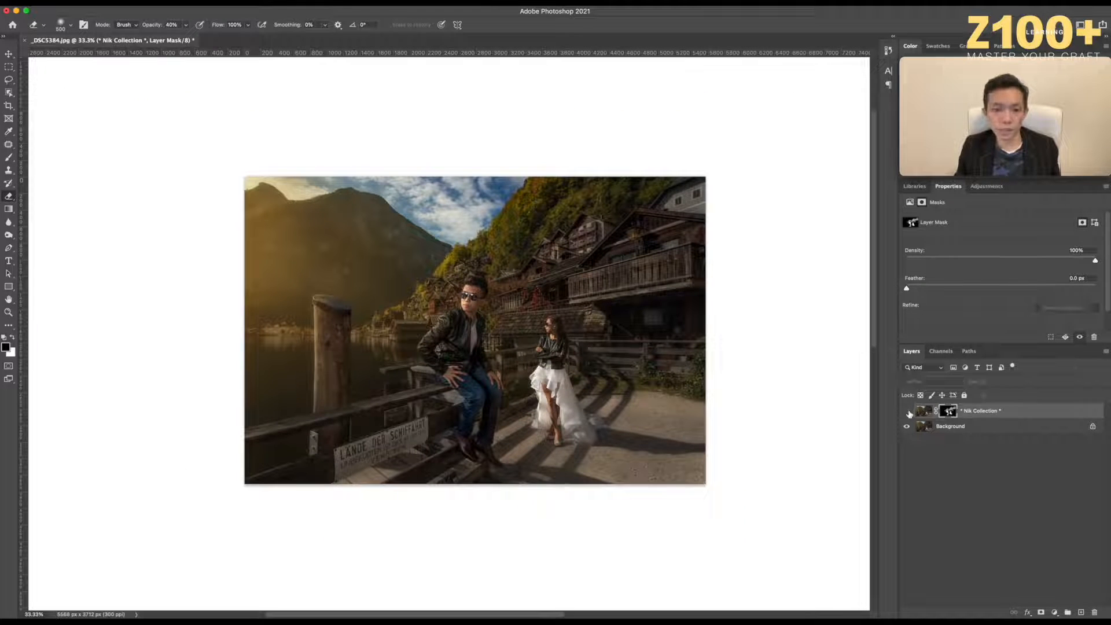
left_click(908, 411)
left_click(908, 412)
left_click(907, 411)
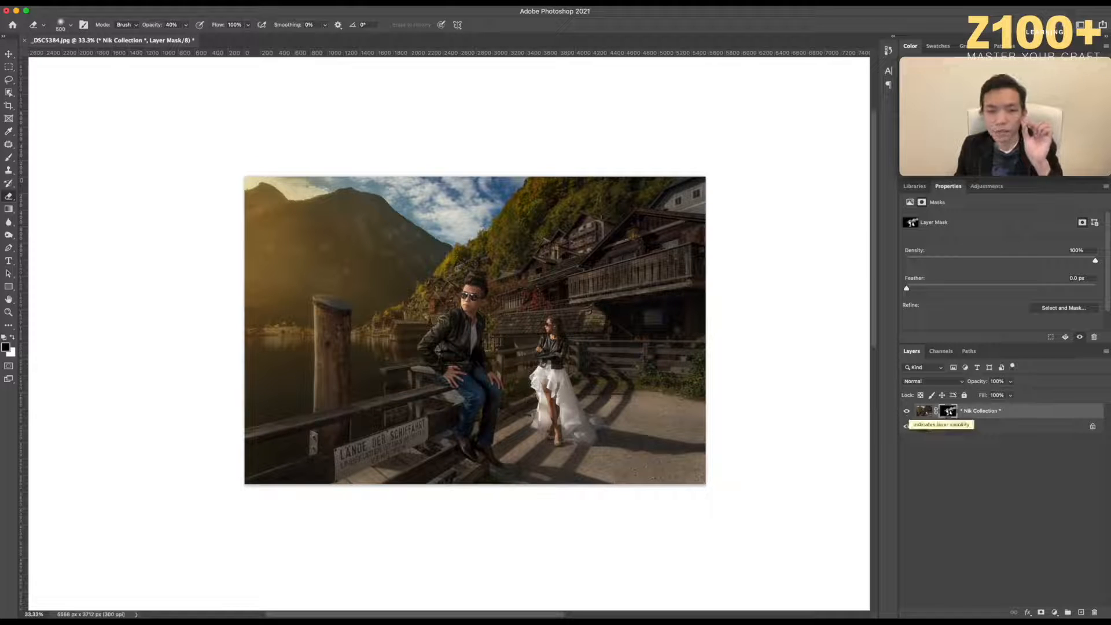
left_click(907, 411)
left_click(907, 412)
left_click(907, 412)
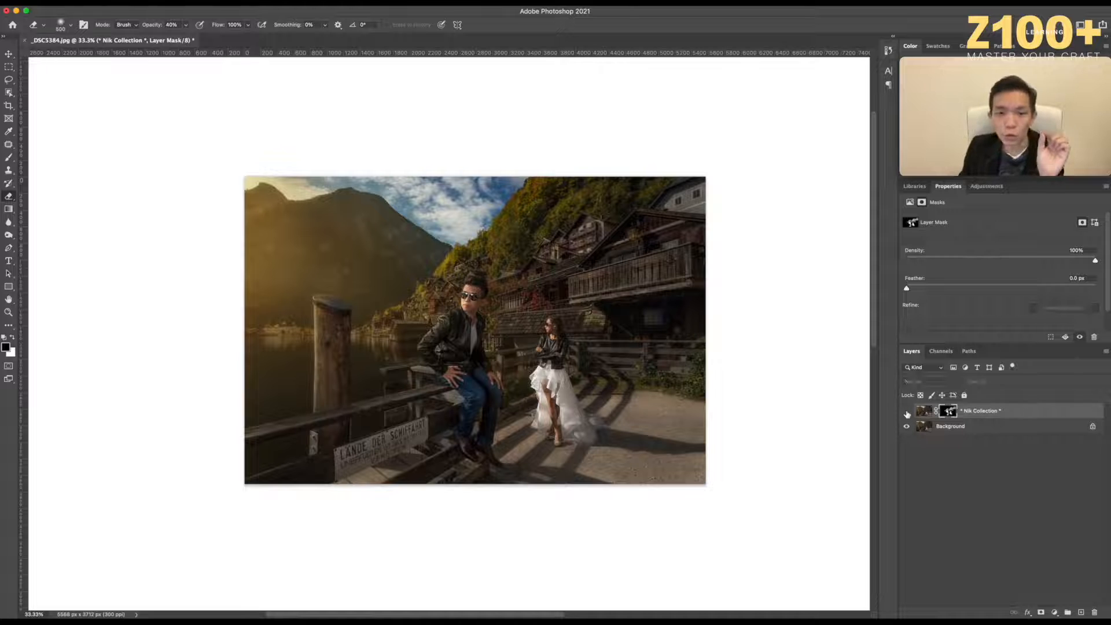
left_click(908, 412)
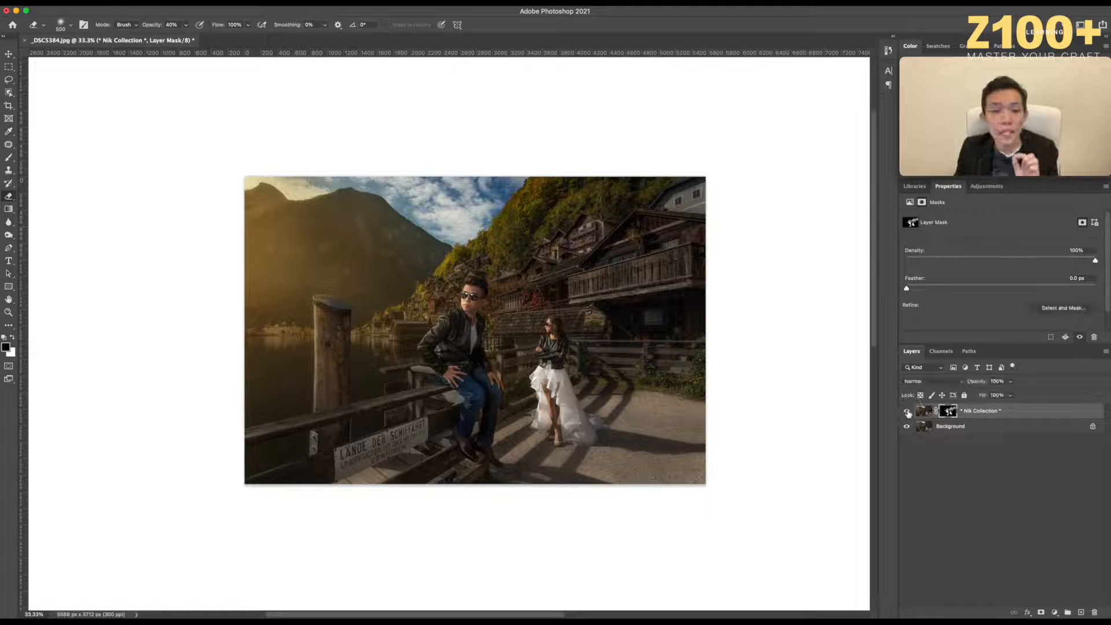
left_click(907, 411)
left_click(908, 412)
left_click(907, 412)
left_click(908, 412)
left_click(908, 412)
left_click(907, 412)
left_click(907, 413)
left_click(907, 413)
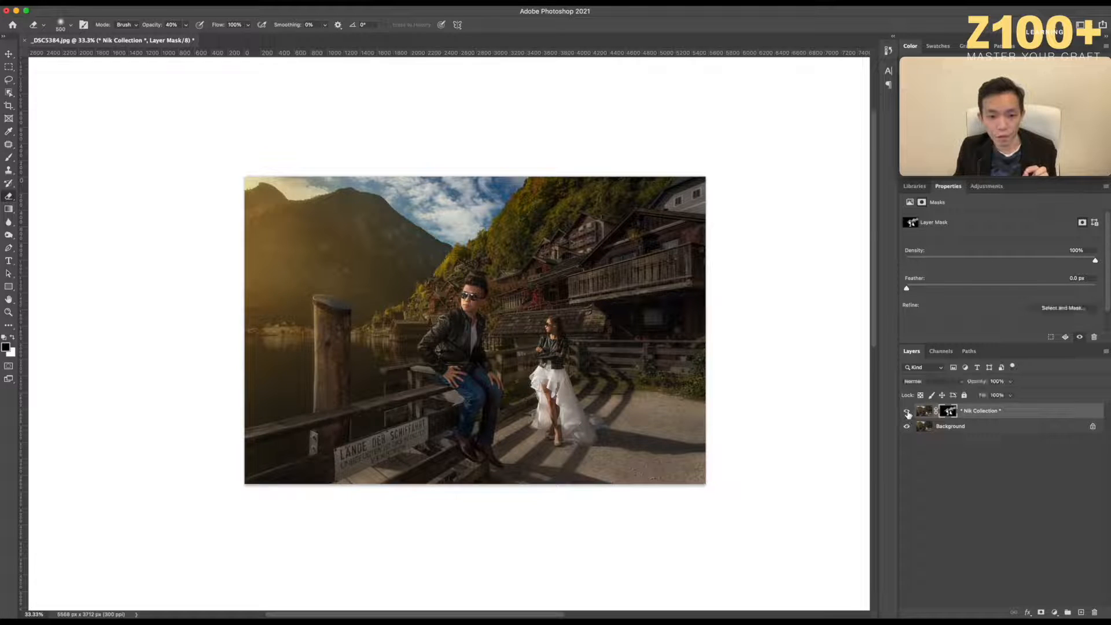
left_click(949, 415, "shift")
left_click(949, 415, "shift")
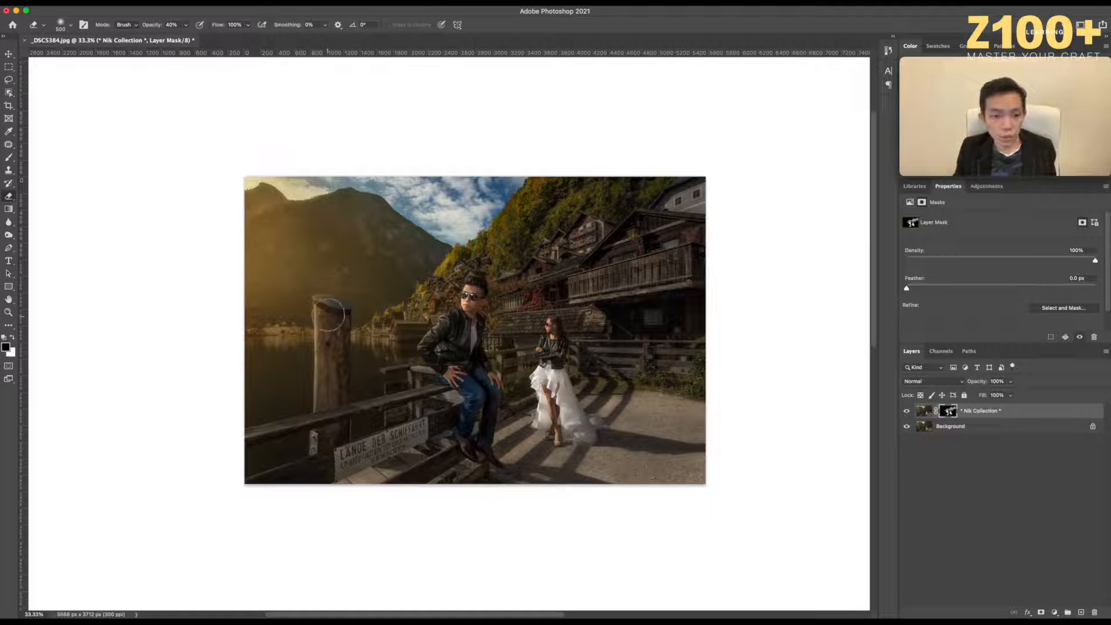
Show the mask overlay and partly reveal the sharpening on the wooden post with a 500 px eraser at 40% opacity.
key("backslash")
mouse_move(330, 316)
left_mouse_down()
mouse_move(324, 397)
mouse_move(334, 395)
left_mouse_up()
key("bracketleft")
key("bracketleft")
key("bracketleft")
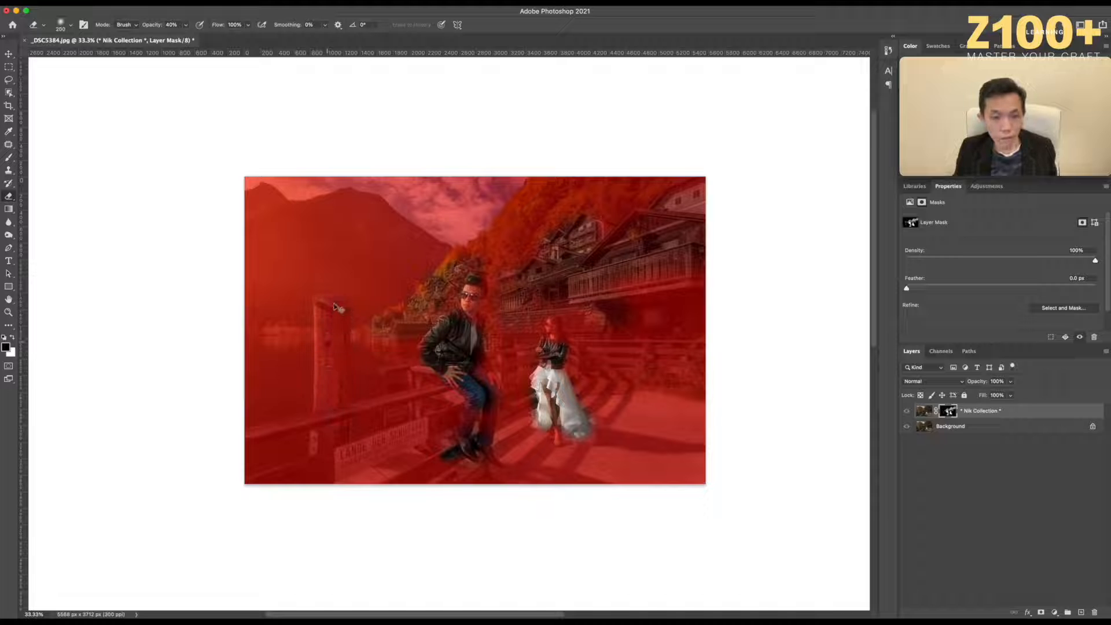
key("bracketright")
key("bracketright")
key("bracketright")
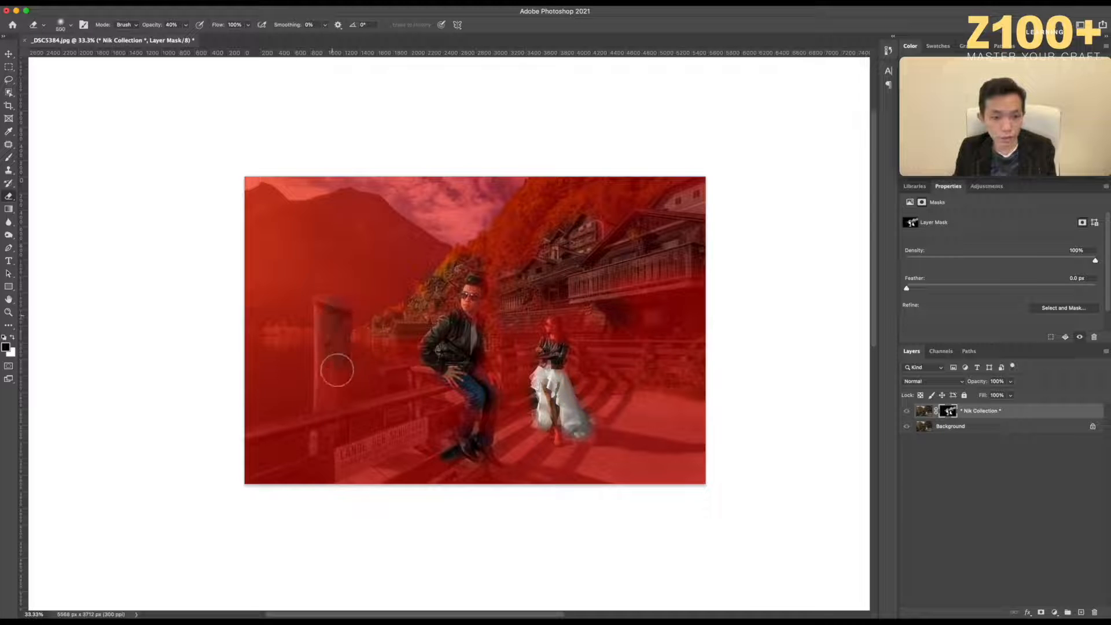
Partly reveal the sharpening along the wooden railing and sign with a 200 px eraser, and hide the mask overlay.
key("bracketleft")
key("bracketleft")
key("bracketleft")
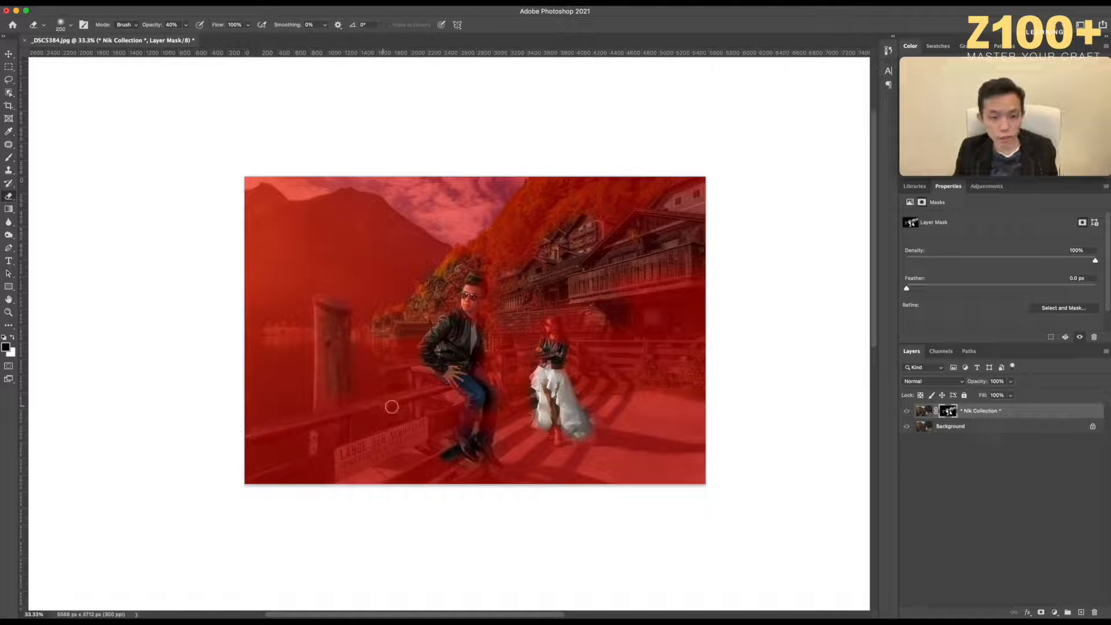
left_click(446, 386, "shift")
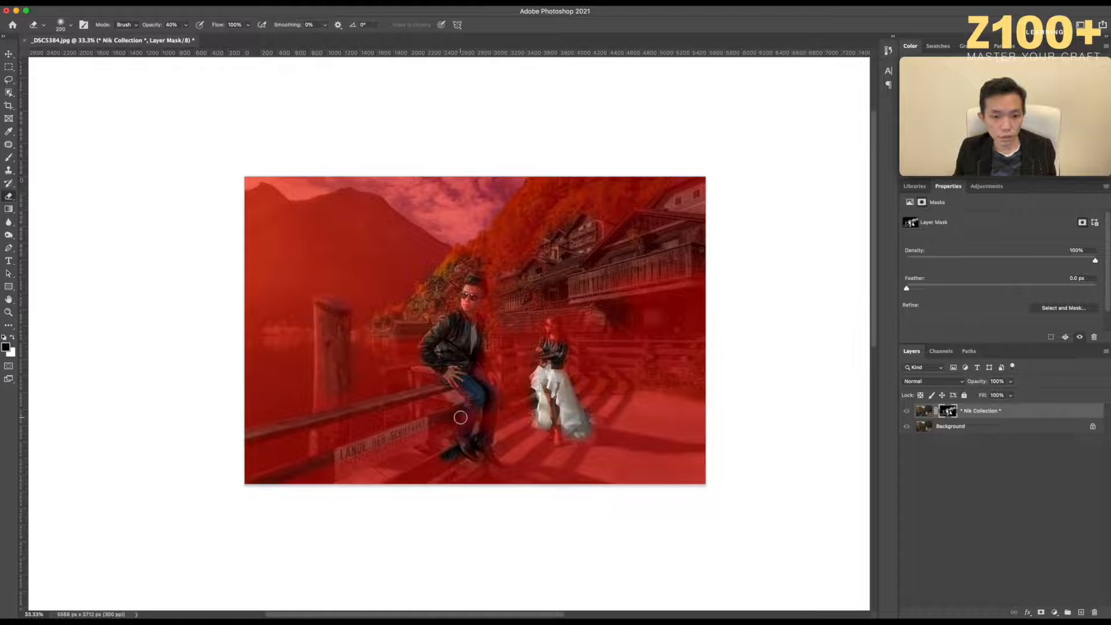
scroll(492, 428, "down", 3)
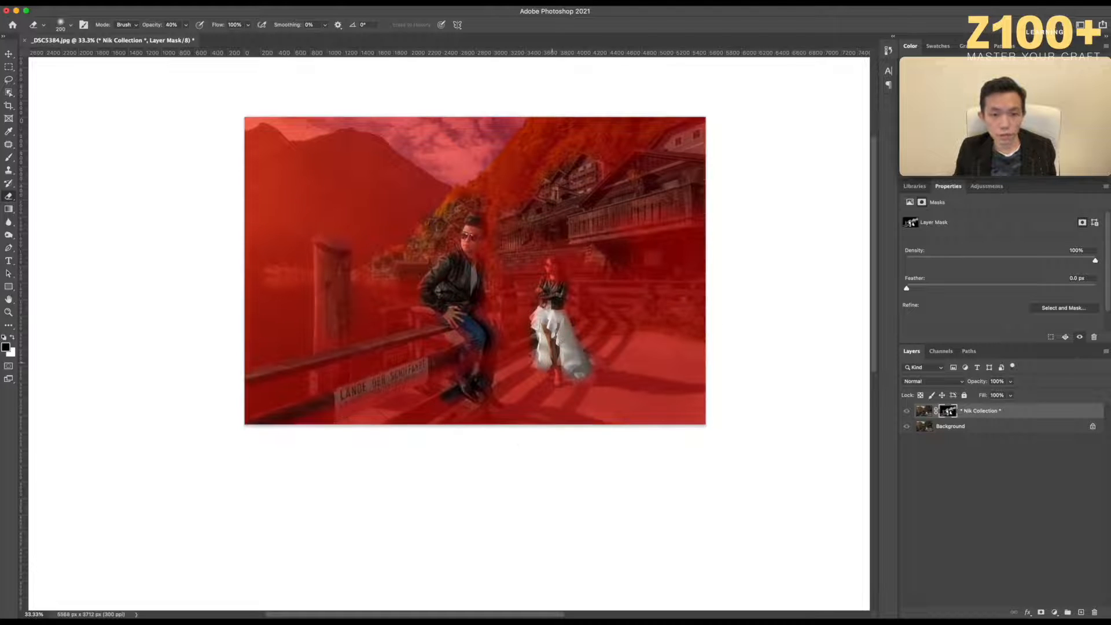
key("backslash")
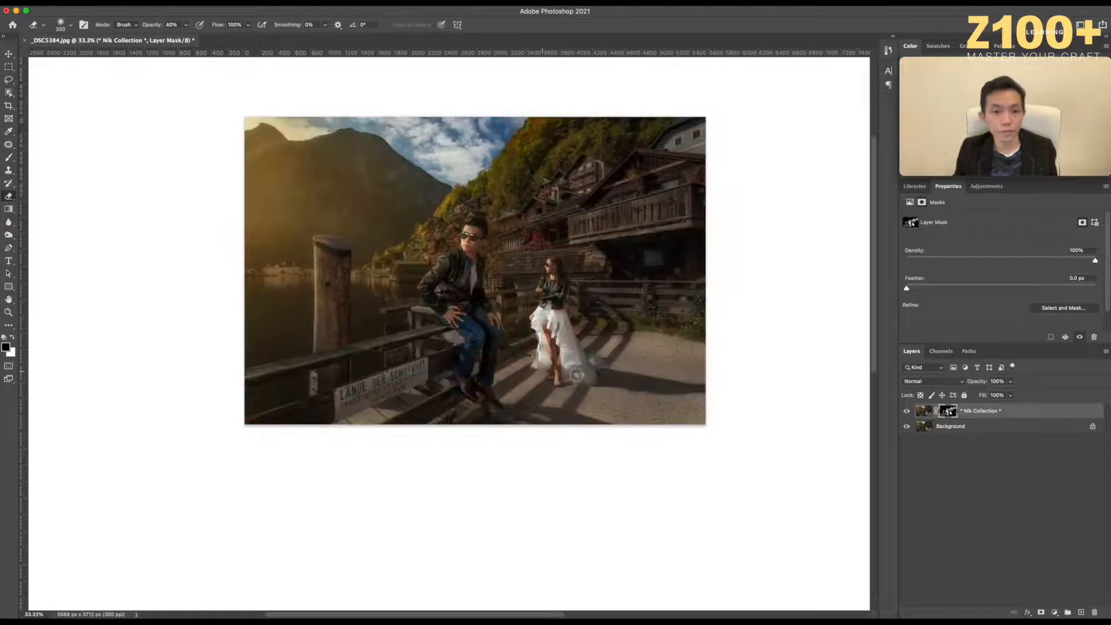
Compare the photo before and after the extended sharpening, both as a whole and at 50% zoom.
left_click_drag(590, 324, 601, 379)
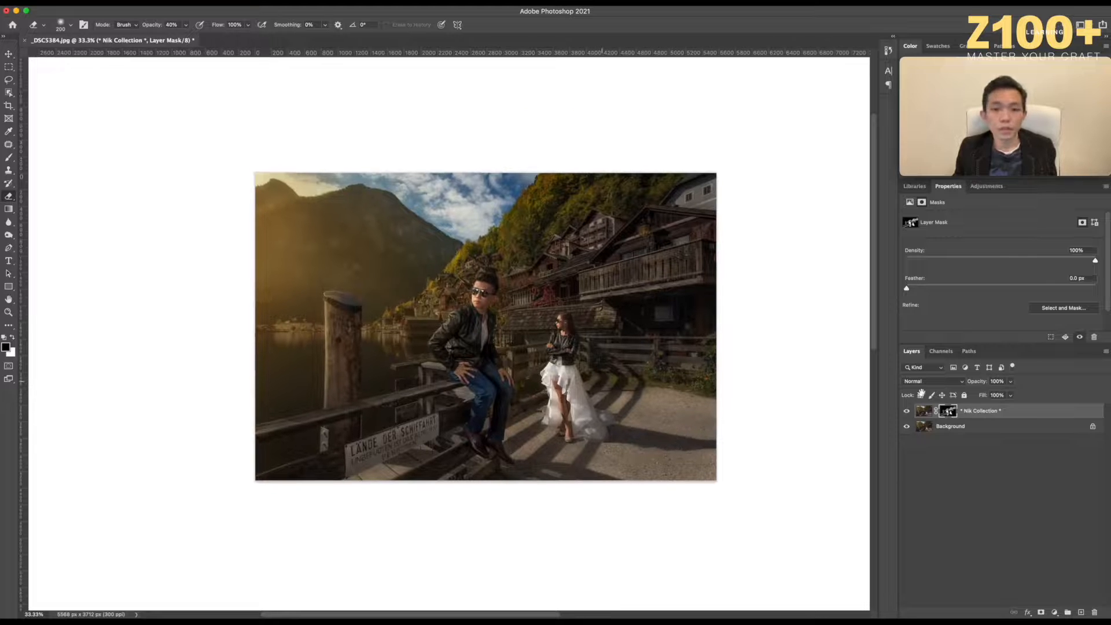
left_click(907, 411)
left_click(907, 411)
left_click(907, 411)
left_click(907, 412)
left_click(908, 413)
left_click(907, 411)
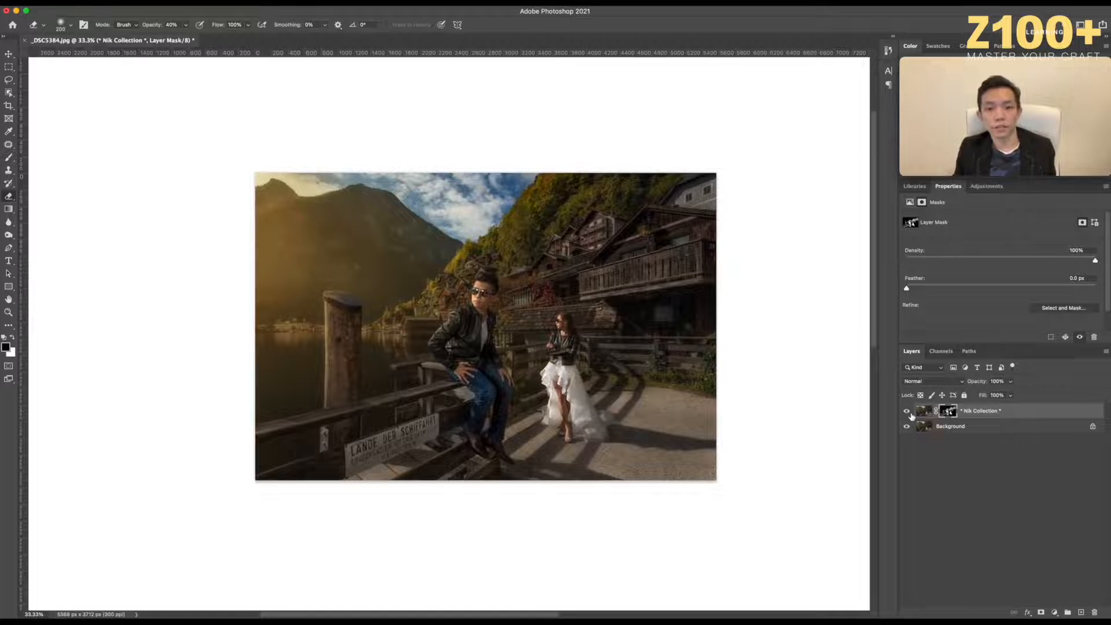
key("super+plus")
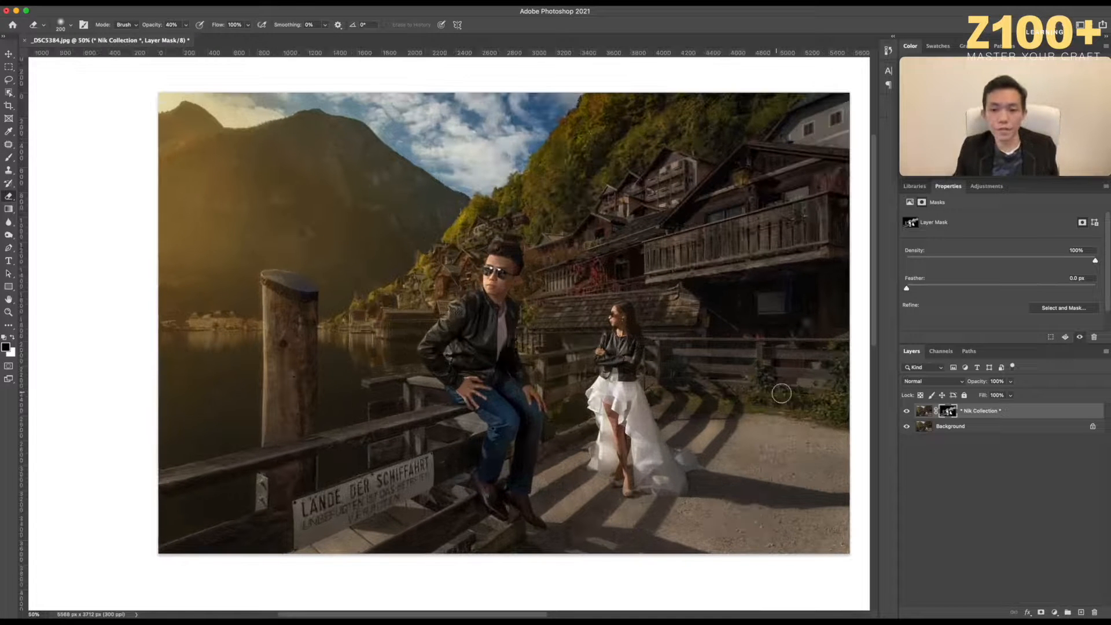
left_click(908, 412)
left_click(908, 411)
left_click(909, 412)
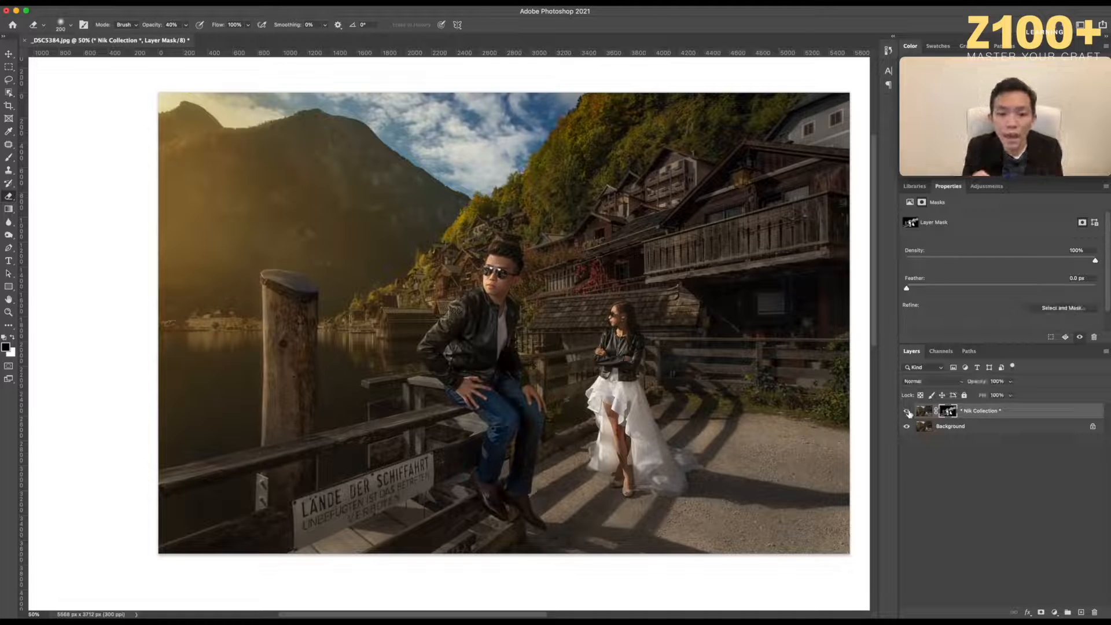
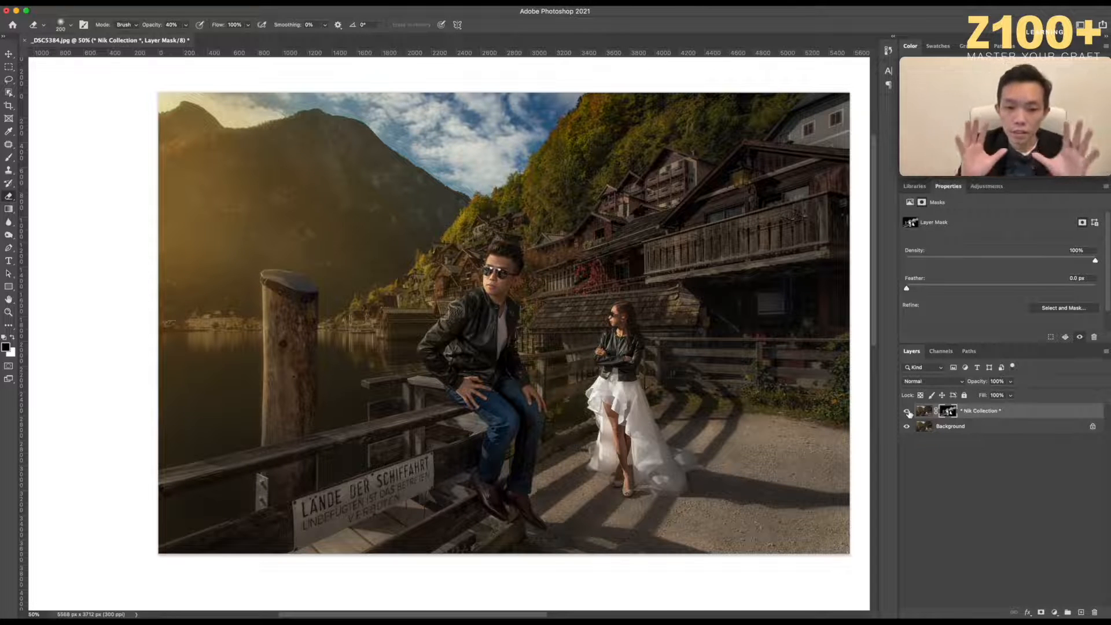
Merge the Nik Collection sharpening layer into the Background and switch to the Move tool.
left_click(1017, 426)
key("super+e")
scroll(577, 280, "up", 3)
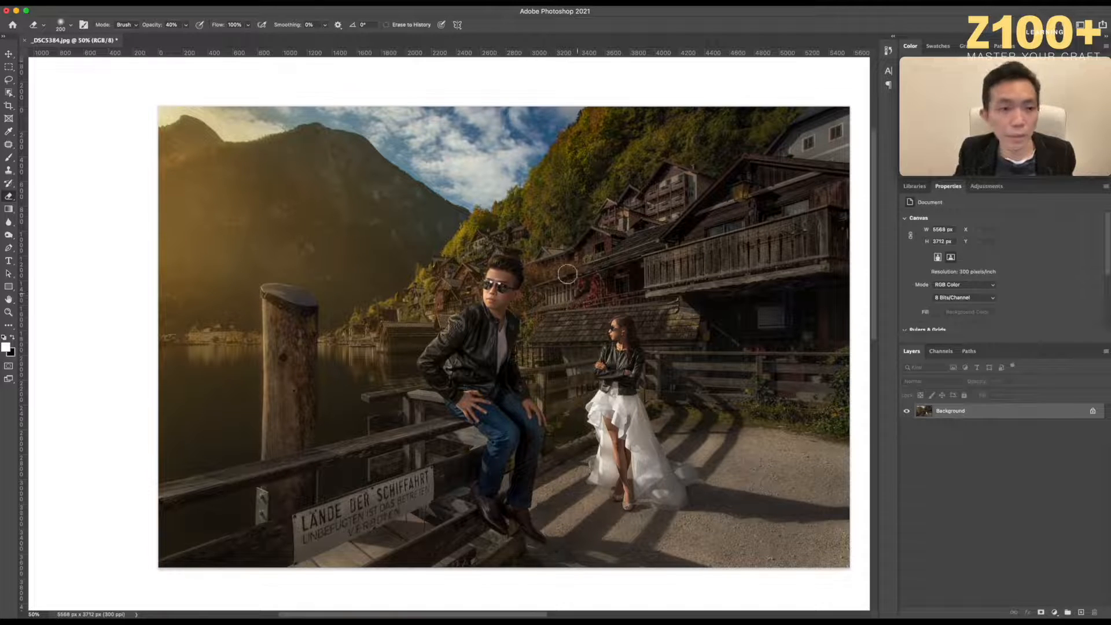
left_click(12, 55)
scroll(415, 298, "down", 3)
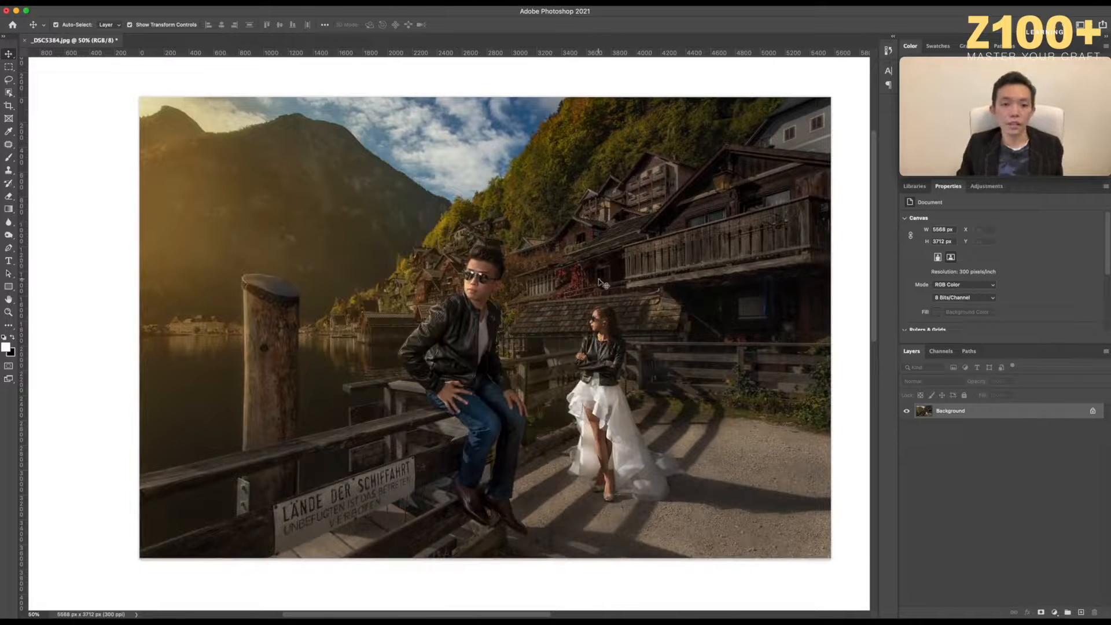
key("super+minus")
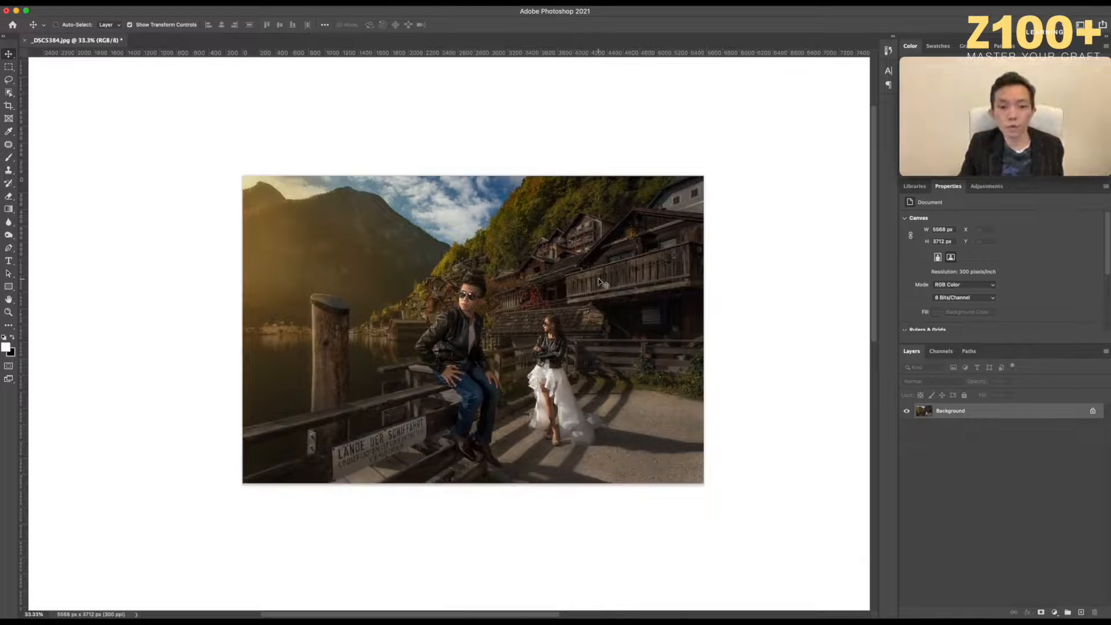
key("super+plus")
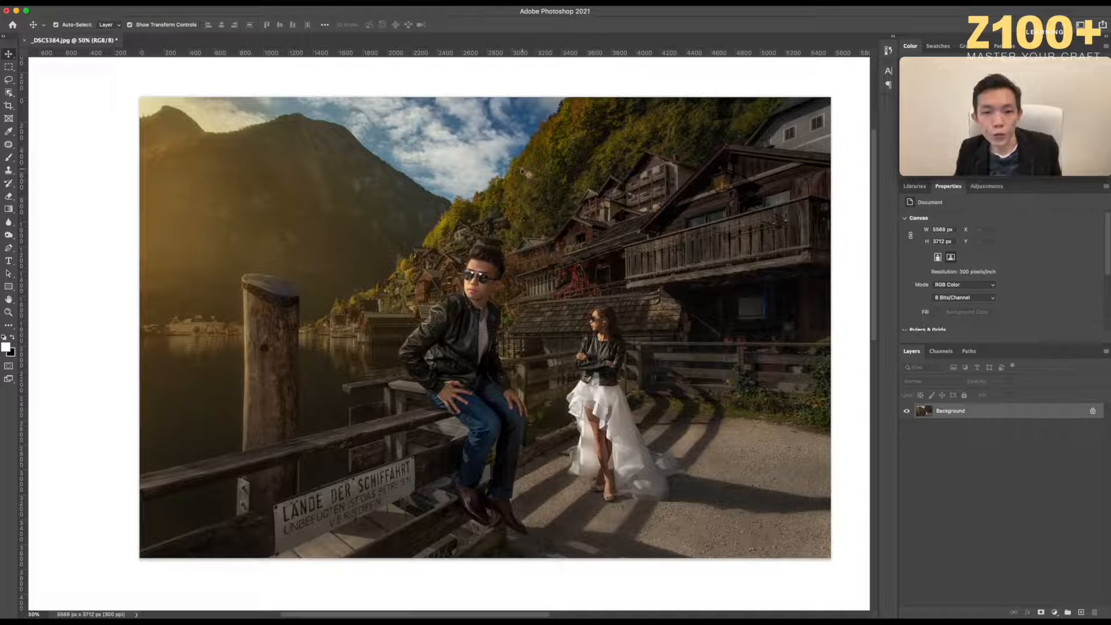
Add a Selective Color adjustment layer above the Background and target its Yellows range.
left_click(1055, 612)
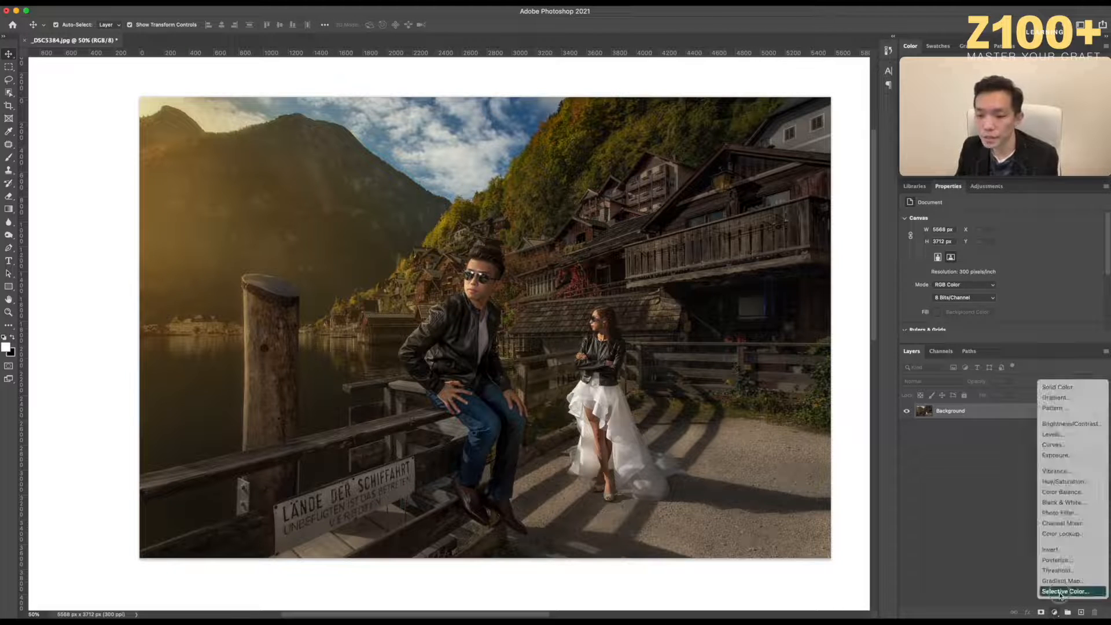
left_click(1060, 591)
left_click(924, 411)
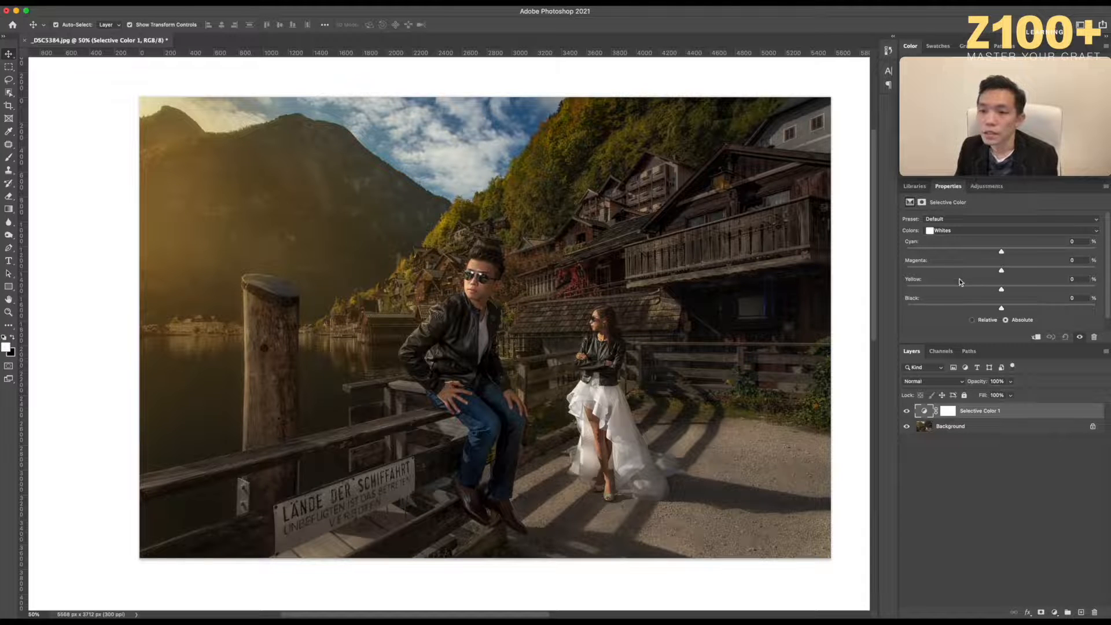
left_click(945, 231)
left_click(972, 194)
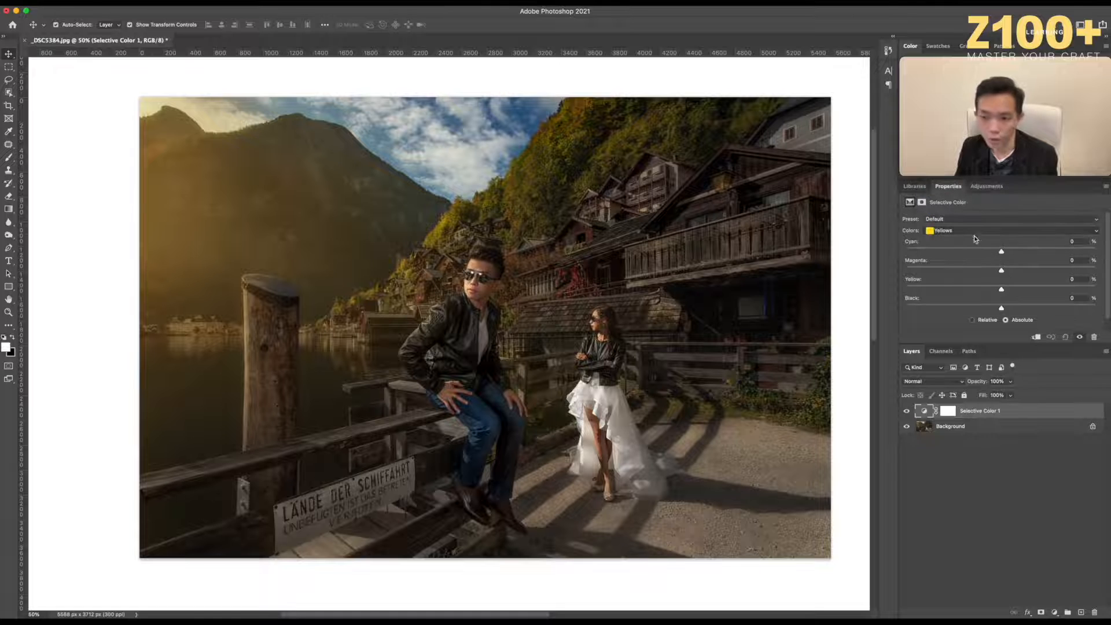
Try out the Yellow, Cyan and Magenta amounts in the Yellows range and bring them back near zero.
left_click_drag(1001, 291, 642, 295)
left_click_drag(1013, 291, 970, 289)
left_click_drag(1001, 252, 1002, 293)
left_click(1001, 270)
left_click(1002, 252)
Try out the Yellow and Black amounts in the Greens range and bring them back near zero.
left_click(1012, 230)
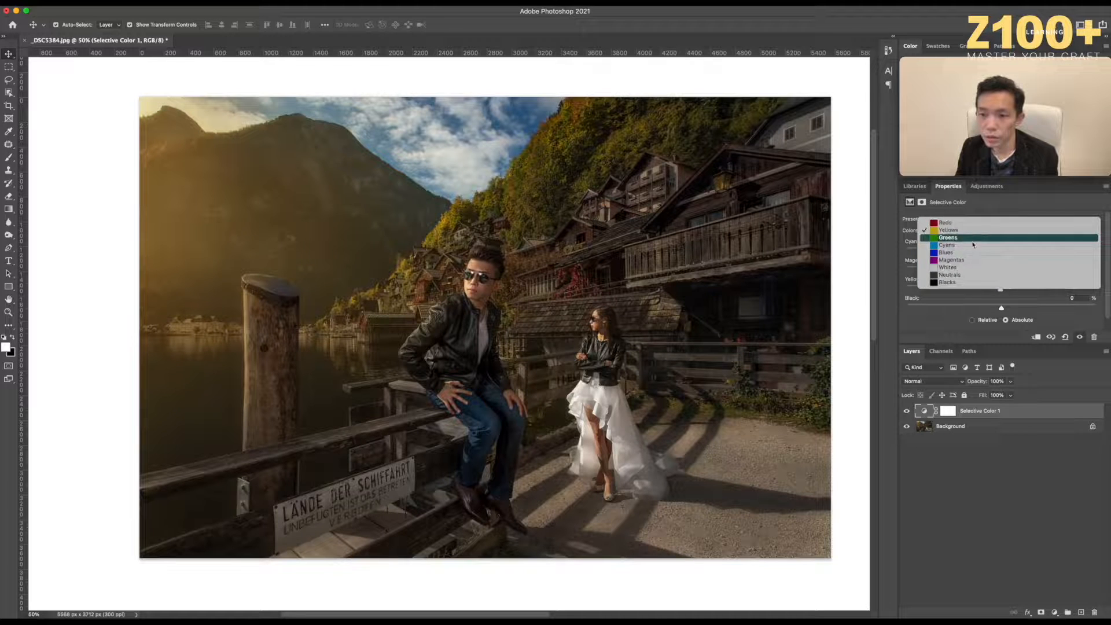
left_click(1003, 242)
left_click_drag(983, 289, 927, 308)
left_click_drag(1026, 314, 1002, 312)
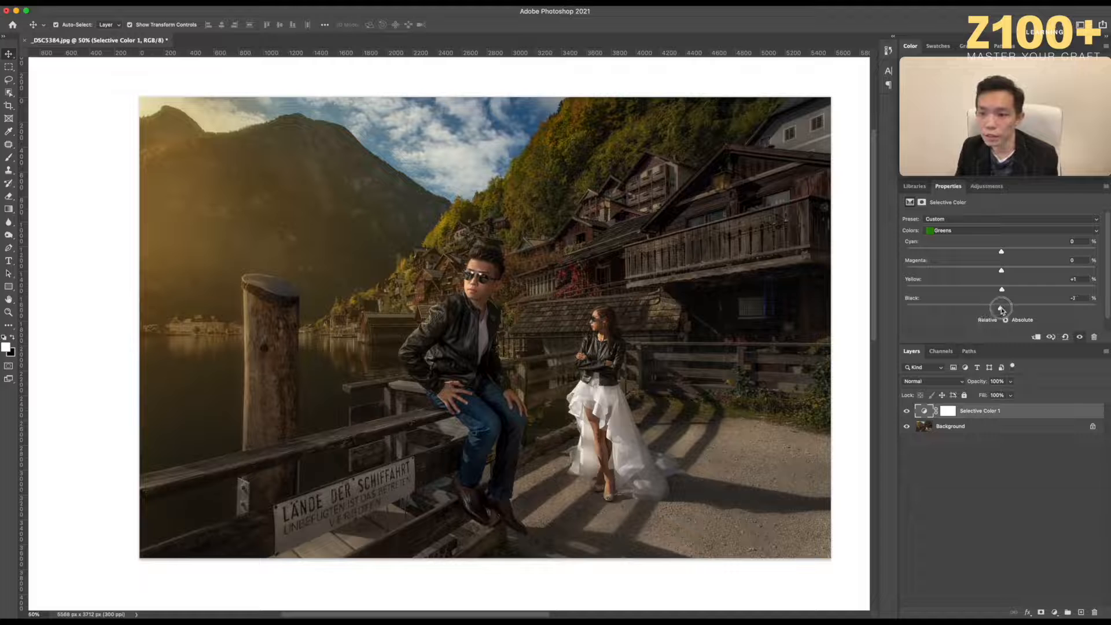
Try Cyan at -100% in the Yellows range and bring it back to -1%.
left_click(958, 234)
left_click(955, 221)
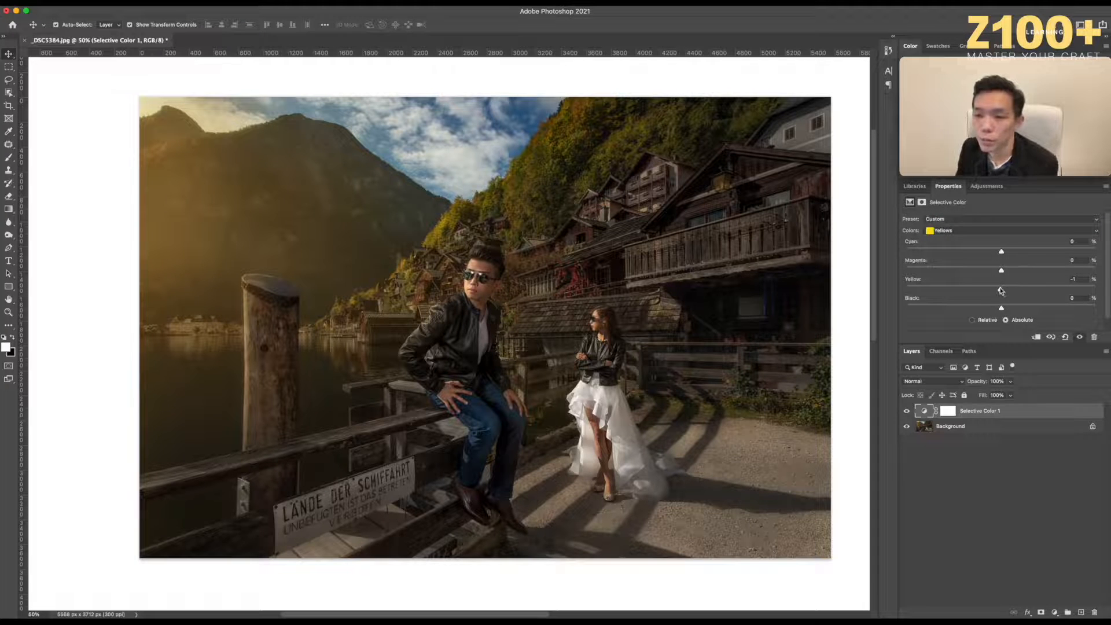
left_click_drag(1001, 254, 898, 265)
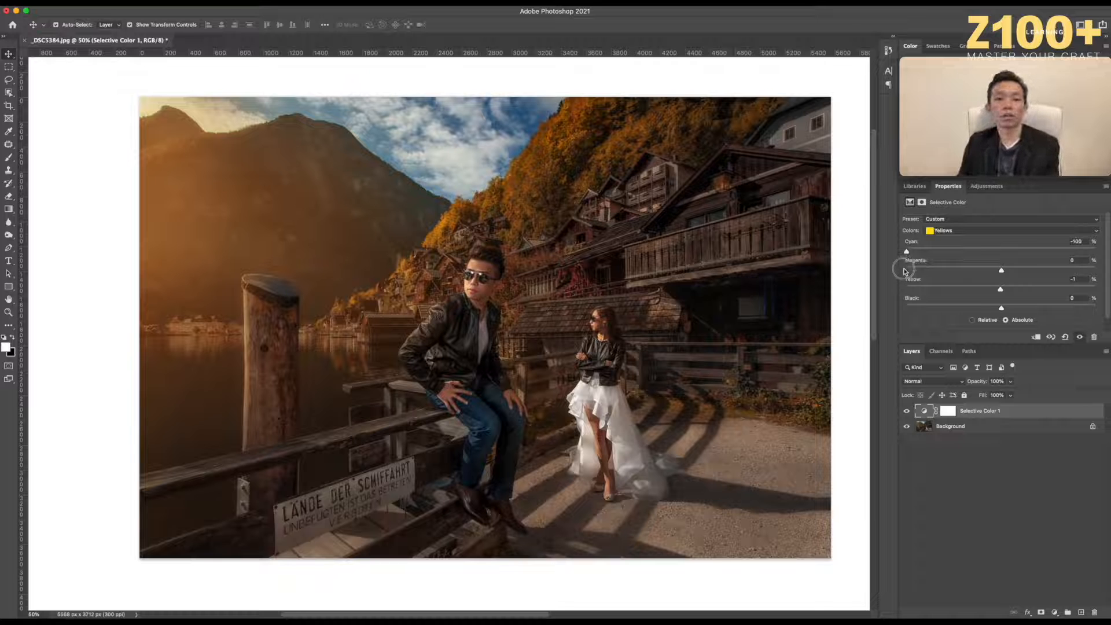
left_click_drag(906, 270, 1002, 267)
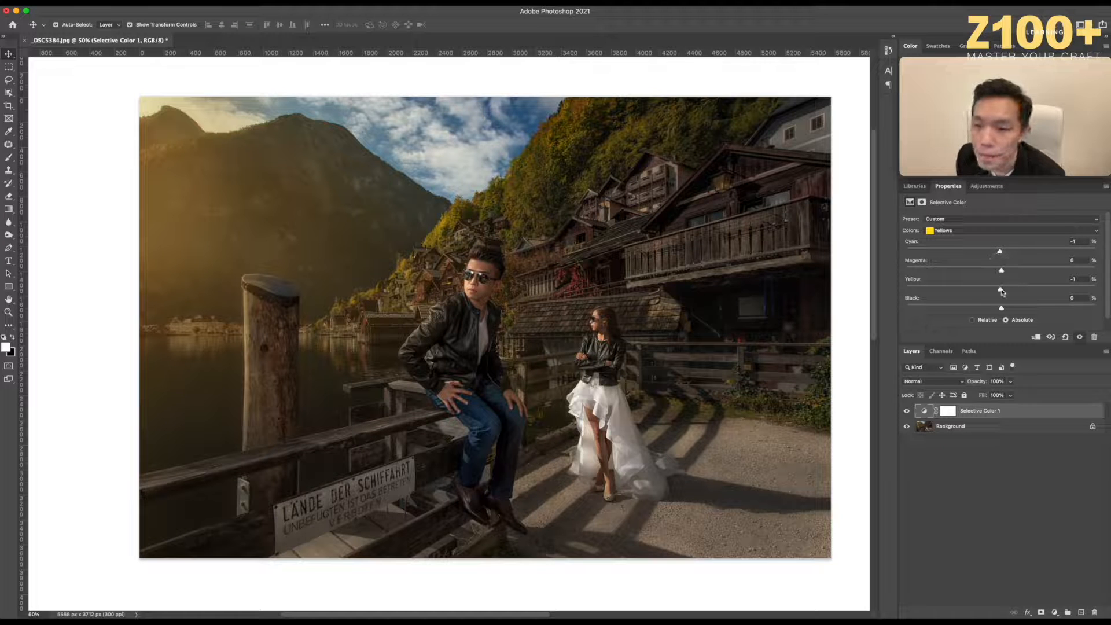
In the Yellows range, set Cyan to +13% and Magenta to -6%, reduce Yellow strongly and lower Black slightly.
left_click_drag(1001, 291, 927, 298)
mouse_move(1000, 253)
left_mouse_down()
mouse_move(1034, 254)
mouse_move(957, 271)
mouse_move(1040, 272)
mouse_move(987, 273)
mouse_move(997, 274)
left_mouse_up()
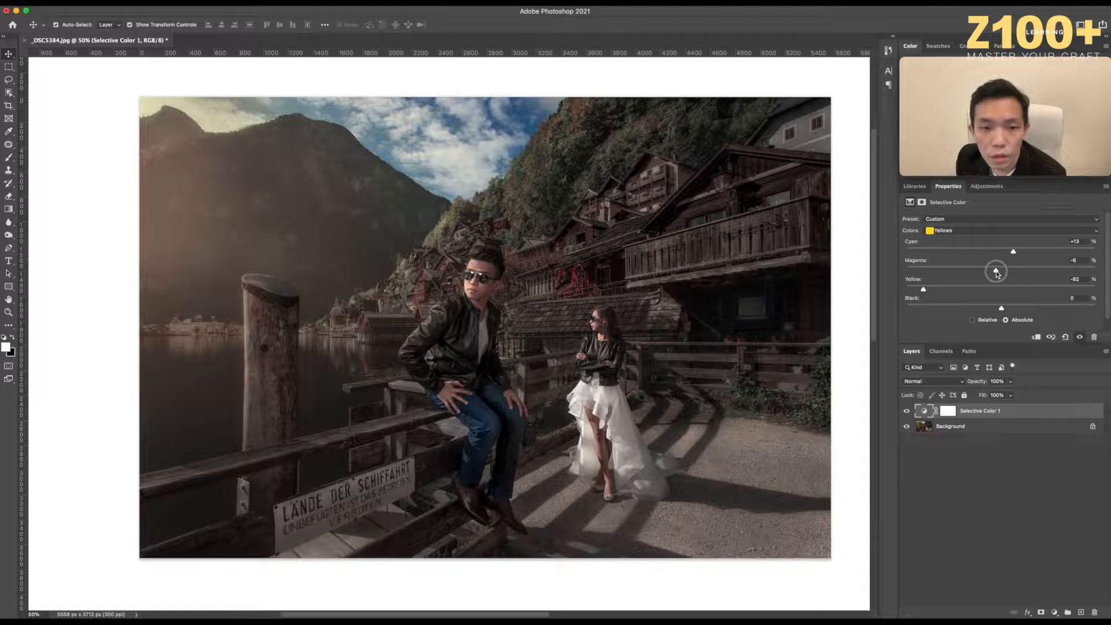
left_click_drag(997, 273, 996, 273)
left_click_drag(924, 290, 923, 290)
left_click_drag(1002, 309, 982, 309)
left_click_drag(921, 289, 906, 291)
In the Greens range, set Cyan to +5%, Magenta to -11% and Yellow to about -55%.
left_click(954, 230)
left_click(944, 239)
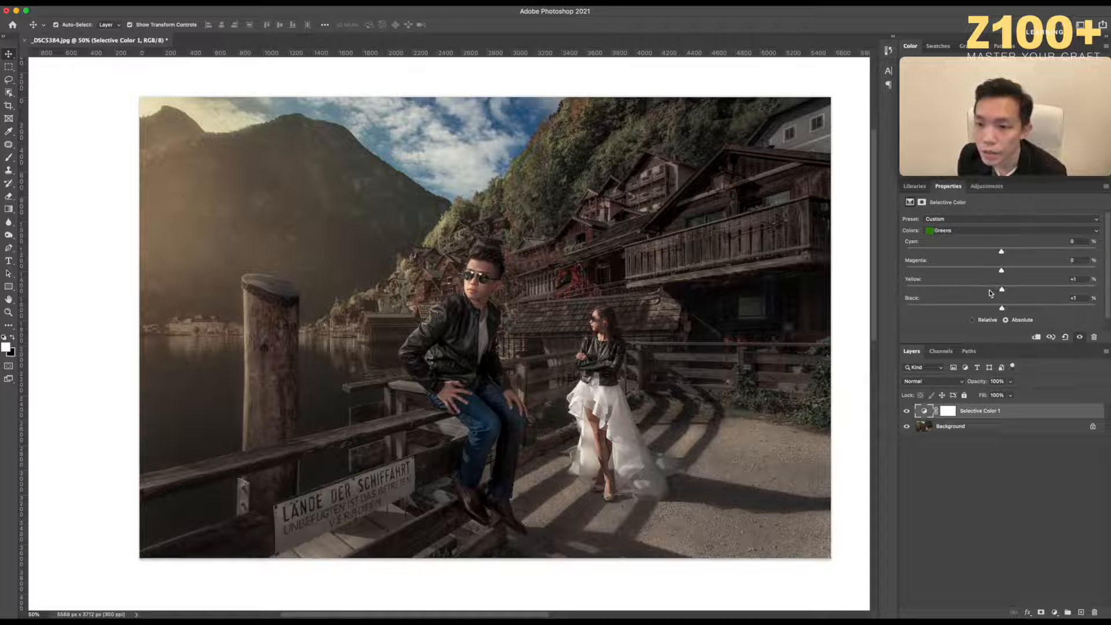
left_click_drag(1001, 292, 948, 289)
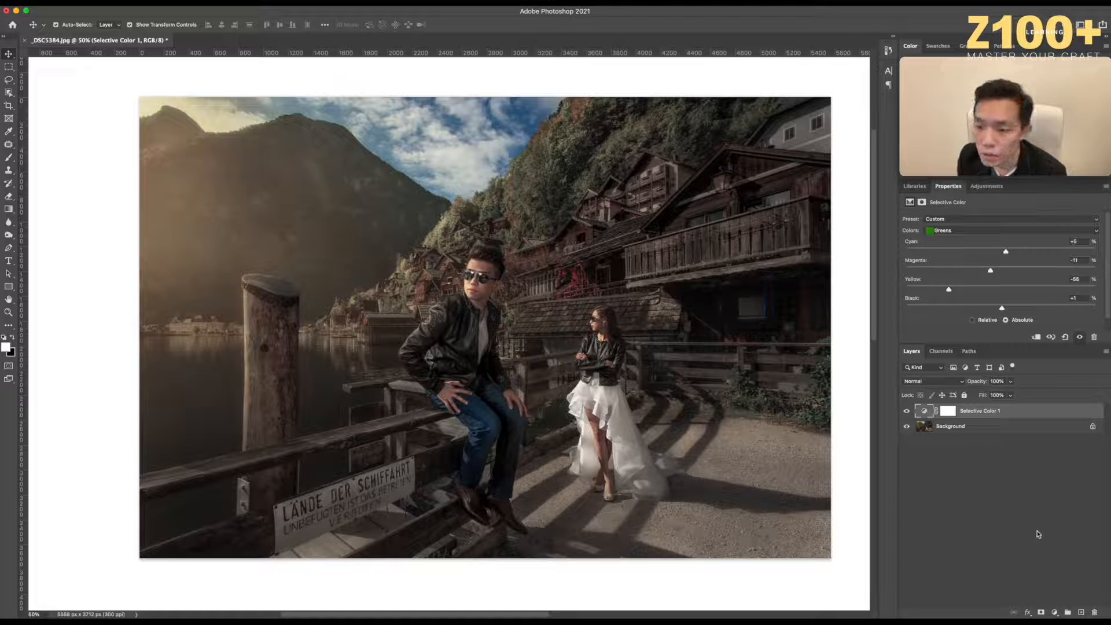
Add a second Selective Color adjustment layer and, in its Yellows range, set Cyan to +2%, Magenta to -22% and Yellow to about -52%.
left_click(1054, 614)
left_click(1059, 594)
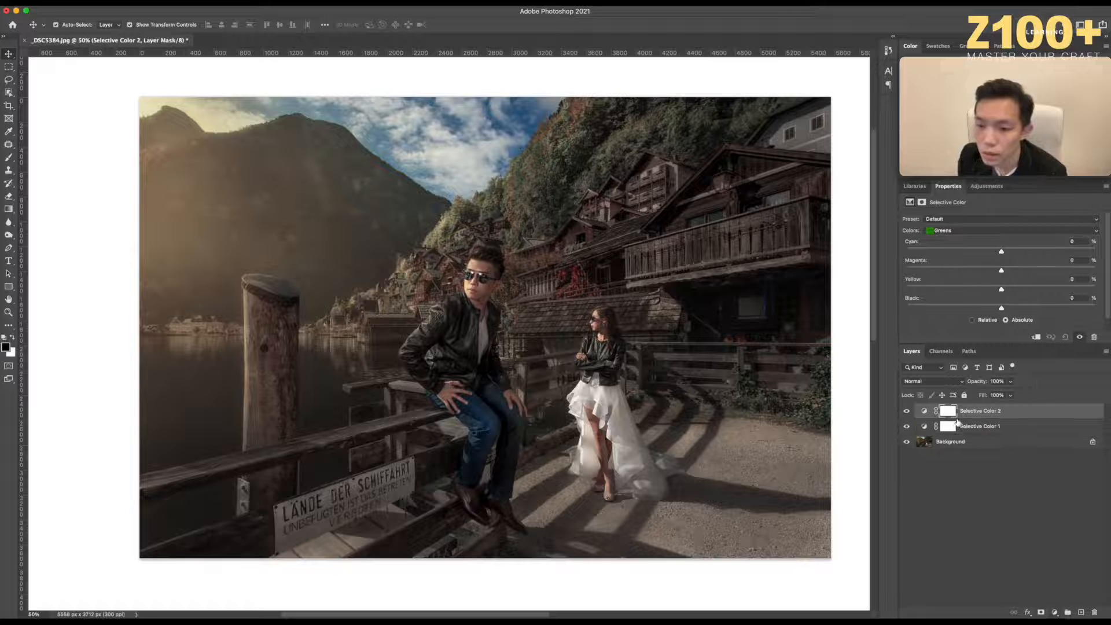
left_click(948, 230)
left_click(944, 218)
left_click_drag(1000, 289, 1035, 289)
left_click(960, 289)
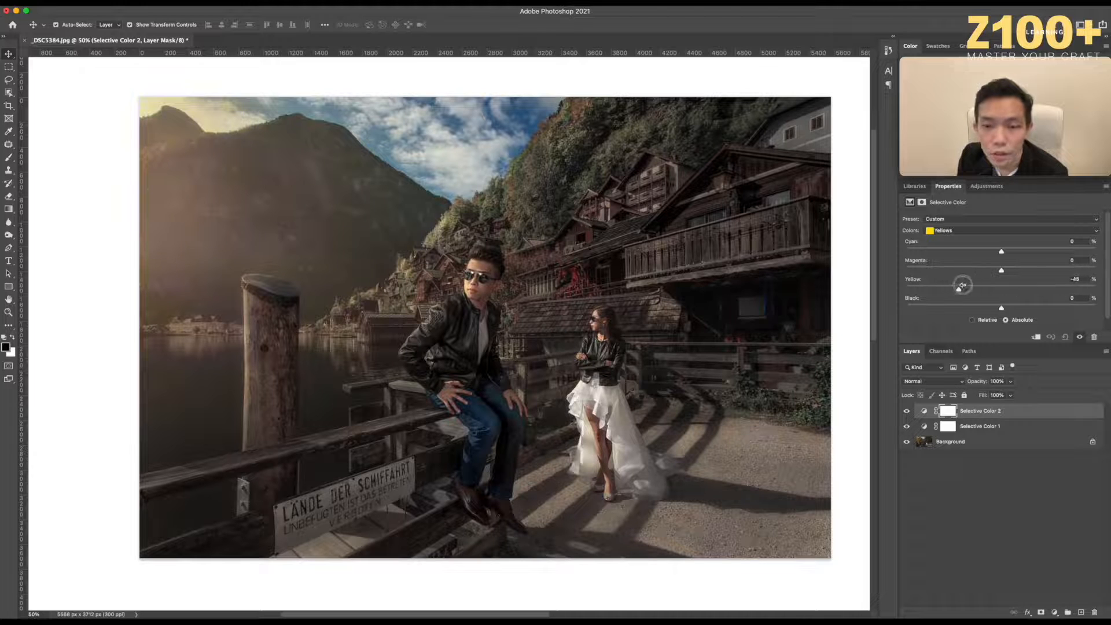
left_click_drag(1000, 254, 965, 288)
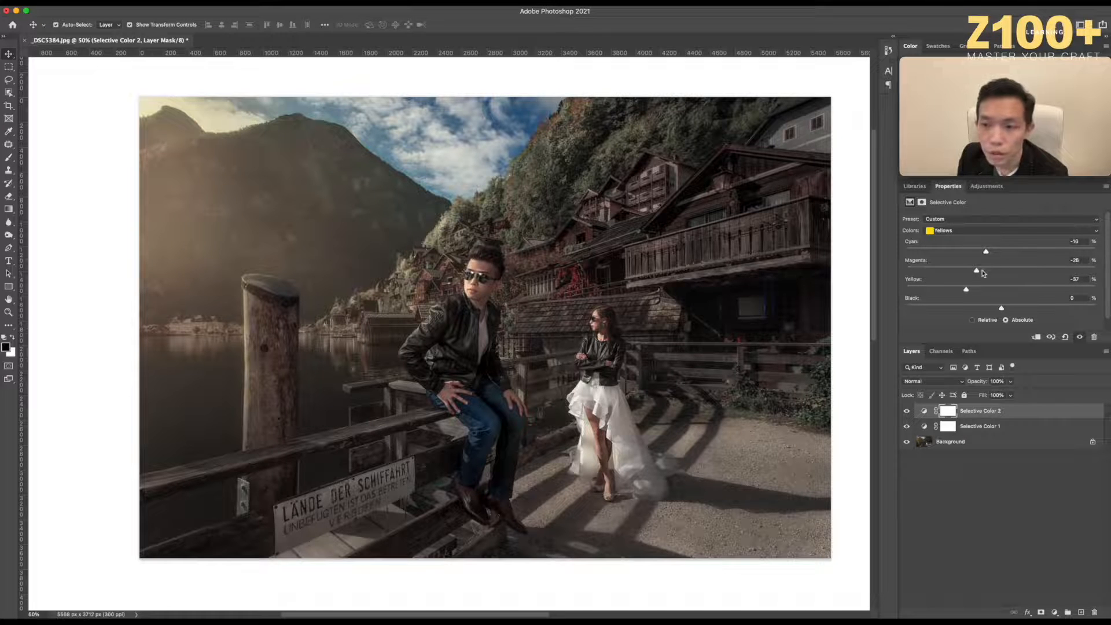
left_click_drag(955, 291, 951, 288)
left_click_drag(985, 251, 1003, 251)
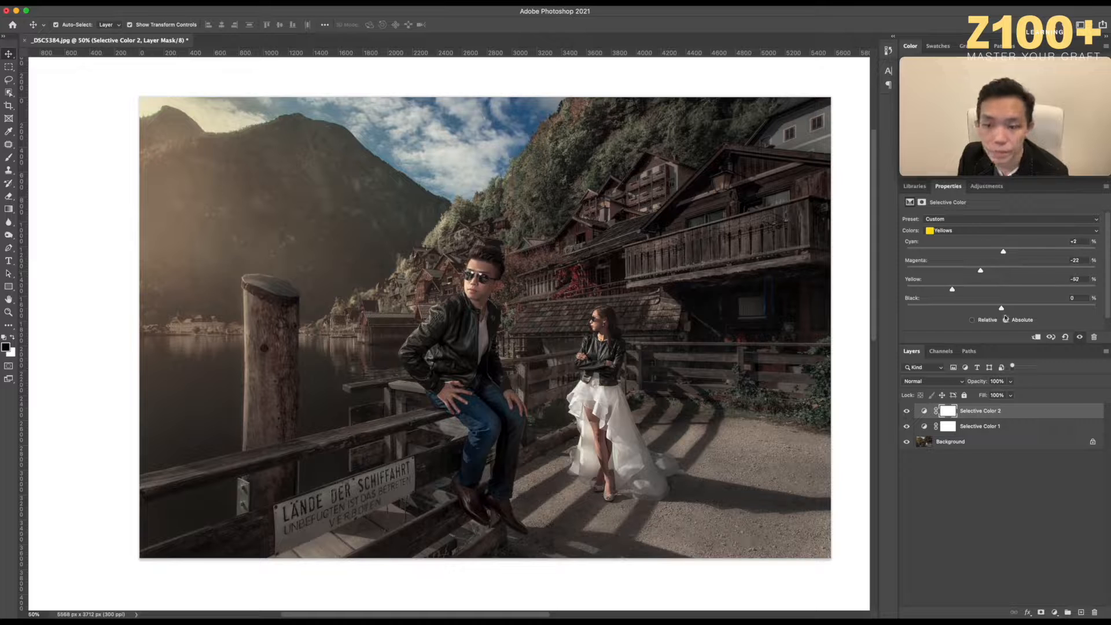
Compare the photo with the second Selective Color layer hidden and shown.
left_click(908, 412)
left_click(908, 413)
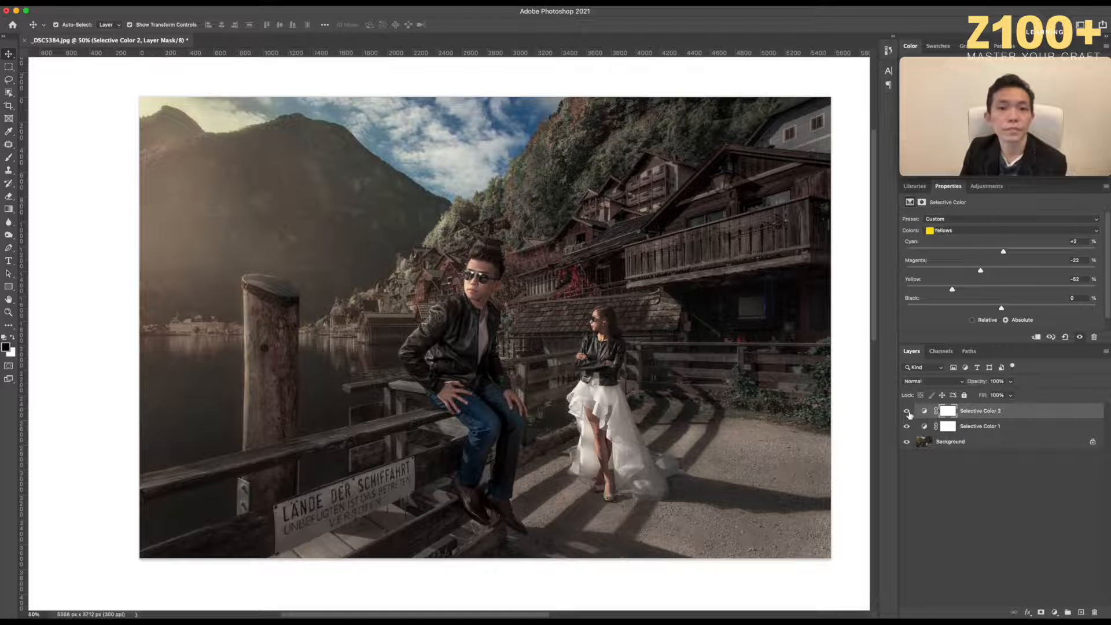
left_click(906, 413)
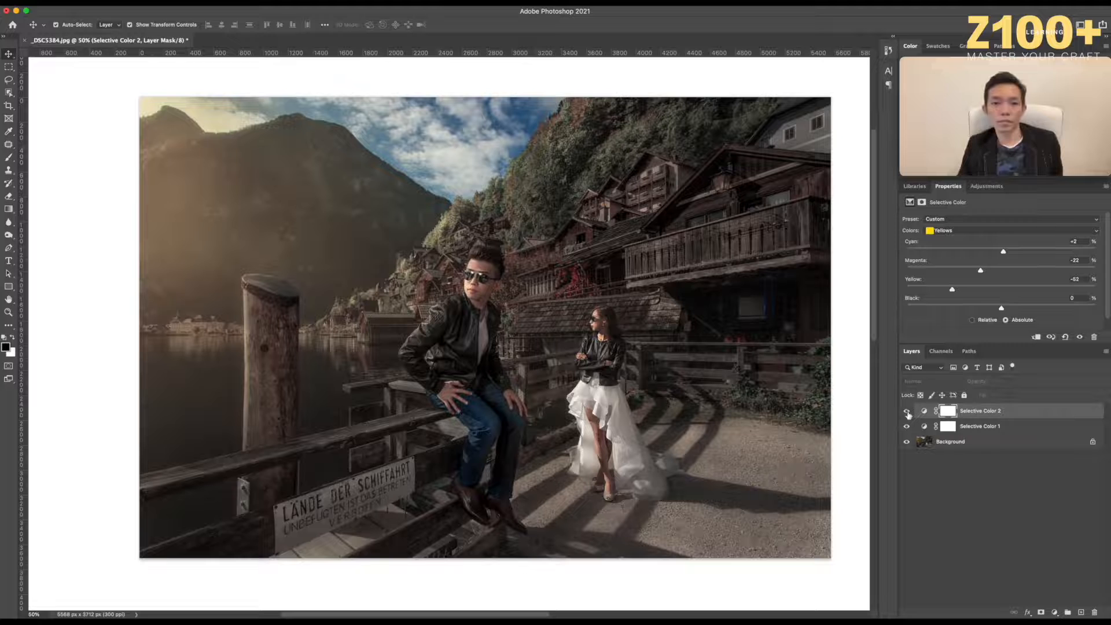
left_click(908, 413)
left_click(907, 414)
Group the two Selective Color layers and add a black mask that hides the group's effect.
left_click(1009, 434, "shift")
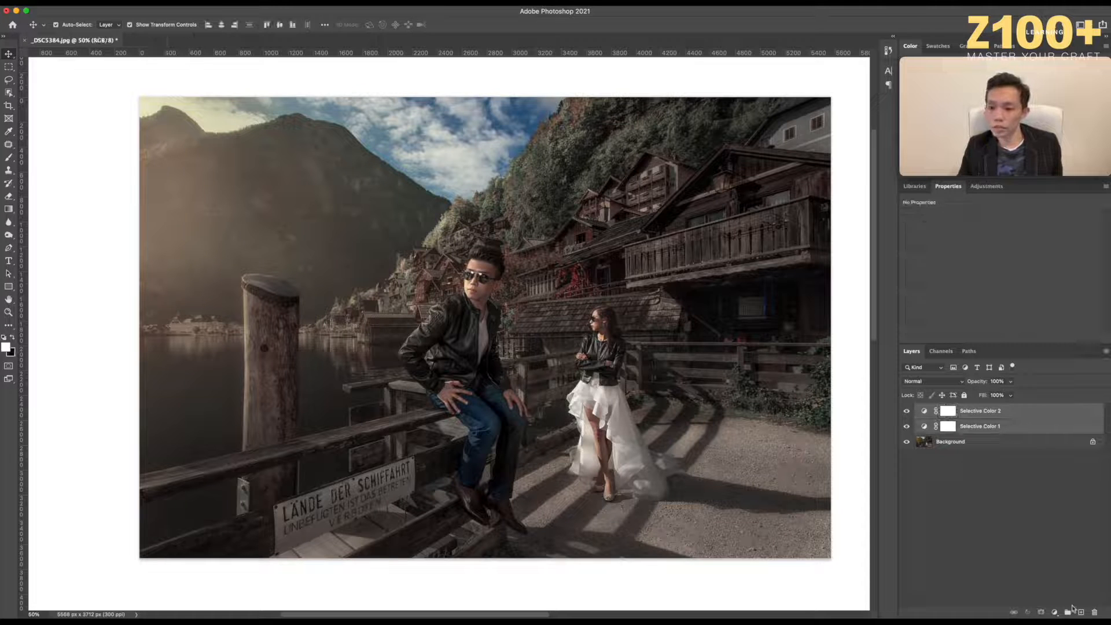
left_click(1066, 612)
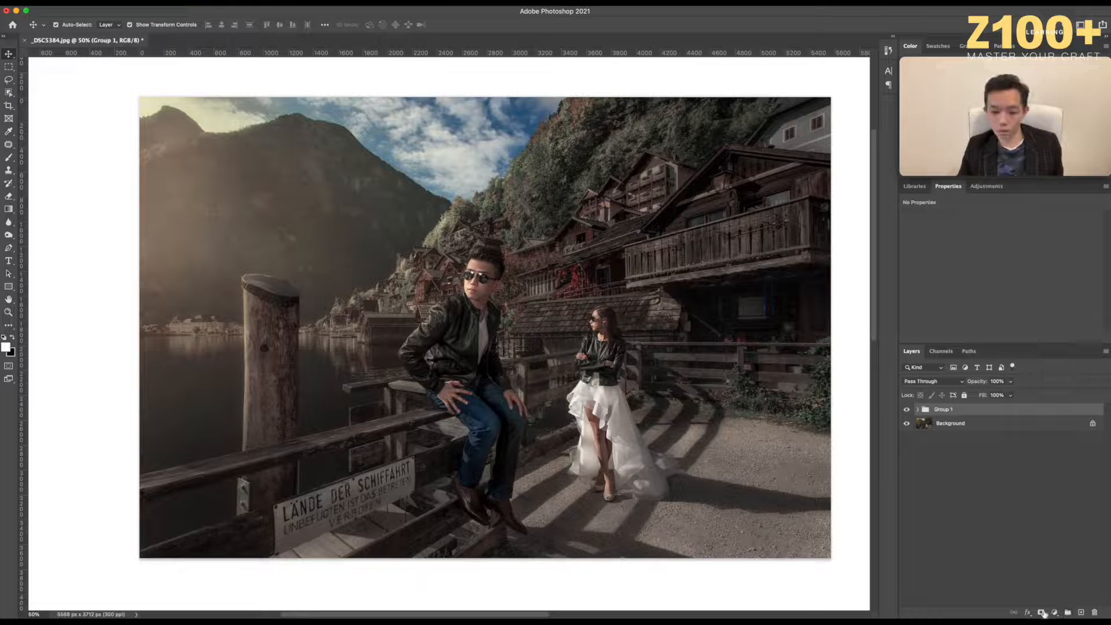
left_click(1041, 612, "alt")
Reveal the group's effect over the hillside trees by erasing on its black mask at 40% opacity, enlarging the eraser for the upper slope.
key("e")
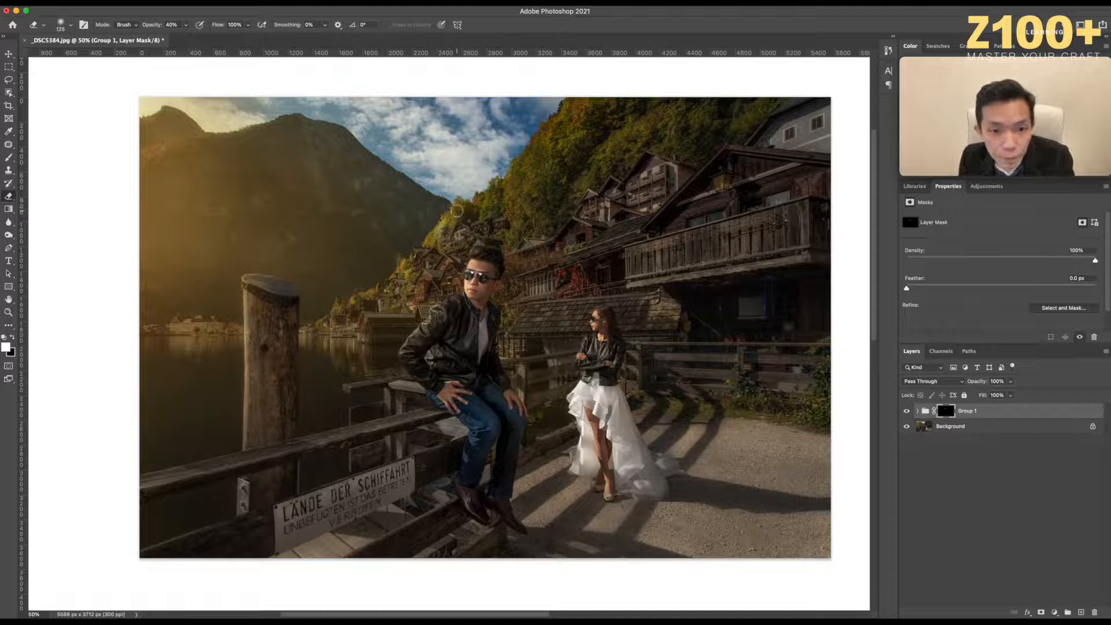
key("x")
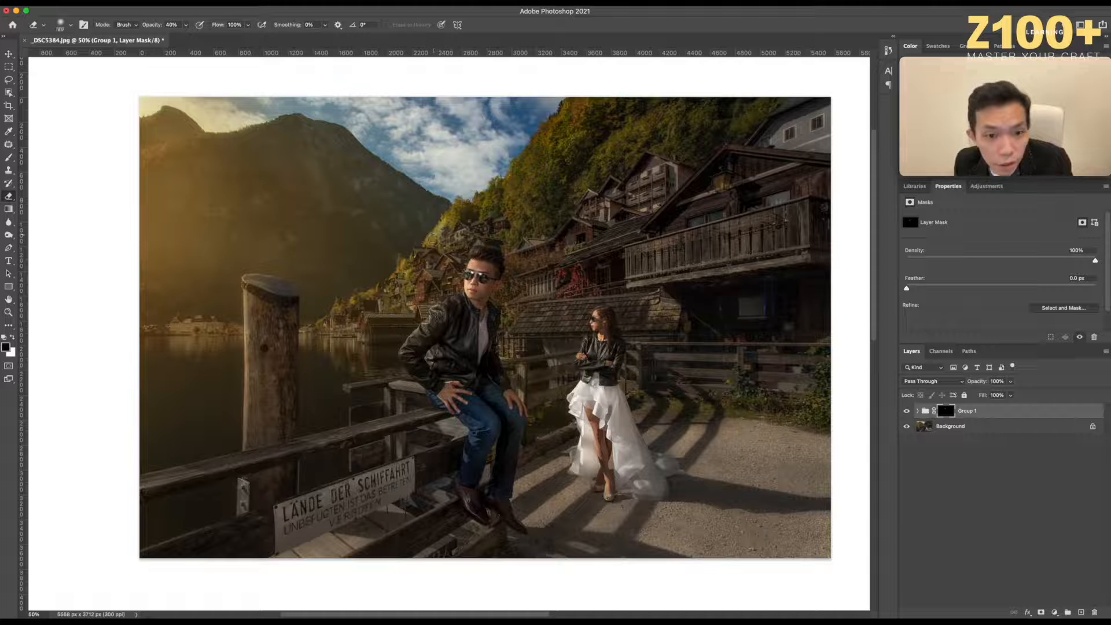
key("bracketright")
key("bracketright")
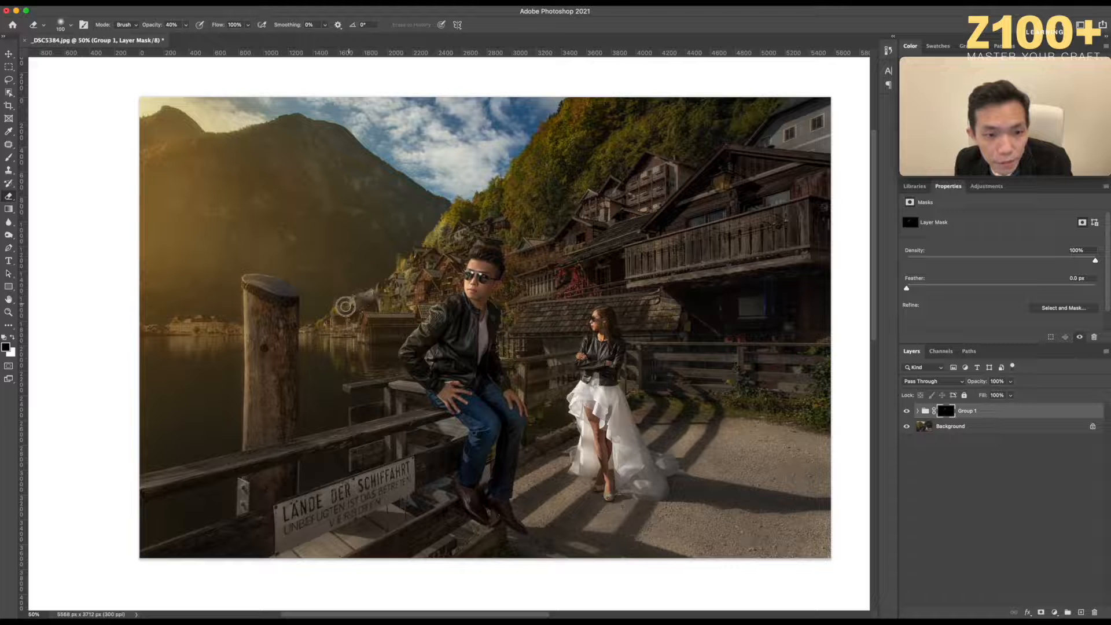
key("bracketleft")
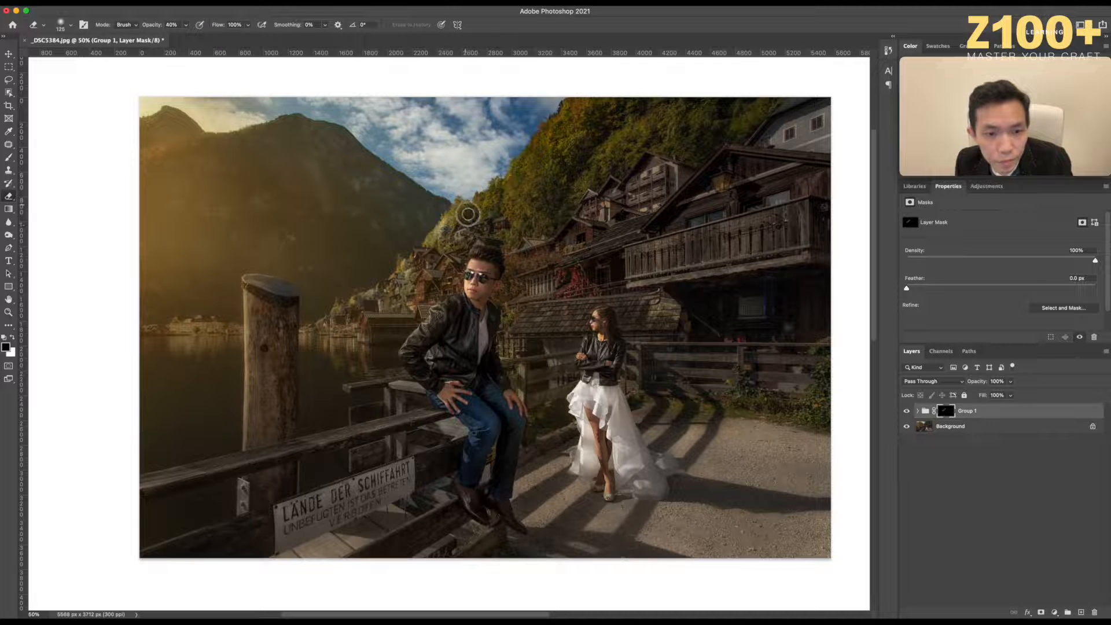
mouse_move(492, 199)
left_mouse_down()
mouse_move(478, 206)
mouse_move(509, 193)
mouse_move(523, 223)
mouse_move(520, 167)
left_mouse_up()
left_click_drag(556, 127, 467, 203)
key("bracketright")
key("bracketright")
key("bracketright")
key("bracketright")
key("bracketright")
mouse_move(543, 176)
left_mouse_down()
mouse_move(591, 141)
mouse_move(658, 116)
mouse_move(734, 114)
mouse_move(609, 156)
mouse_move(561, 206)
mouse_move(562, 126)
left_mouse_up()
Reveal the group's effect along the lower village slope toward the lake with a smaller eraser on its mask.
key("bracketleft")
key("bracketleft")
key("bracketleft")
scroll(535, 213, "down", 1)
key("bracketleft")
key("bracketleft")
key("bracketleft")
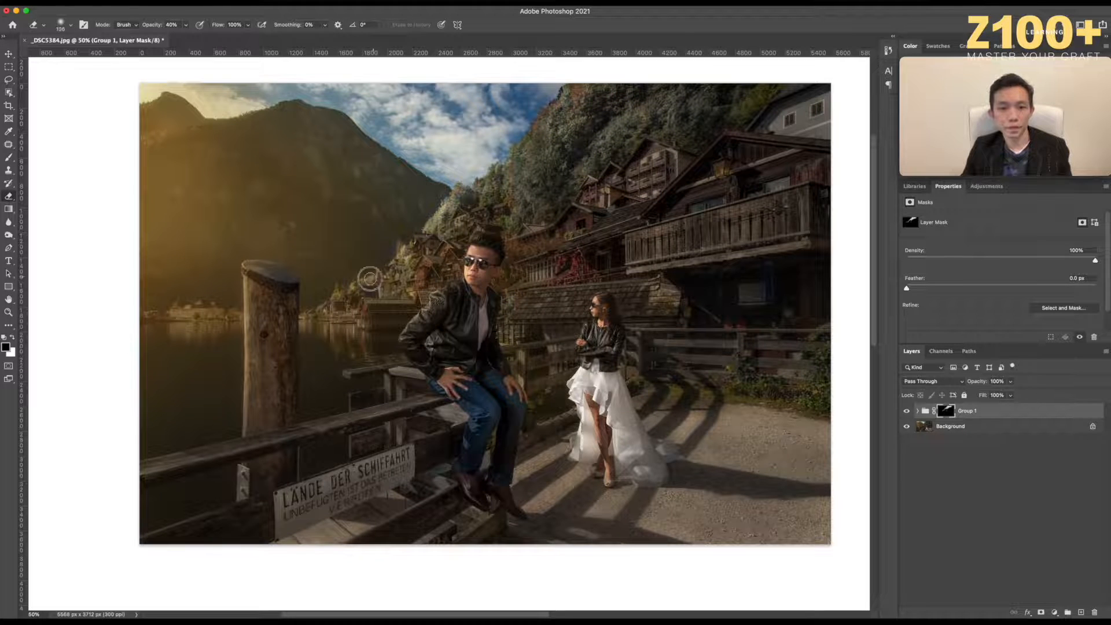
key("bracketright")
key("bracketright")
key("bracketright")
key("bracketright")
key("bracketleft")
Examine the whole photo at a smaller size and compare it with Group 1 hidden and shown.
key("super+minus")
key("super+minus")
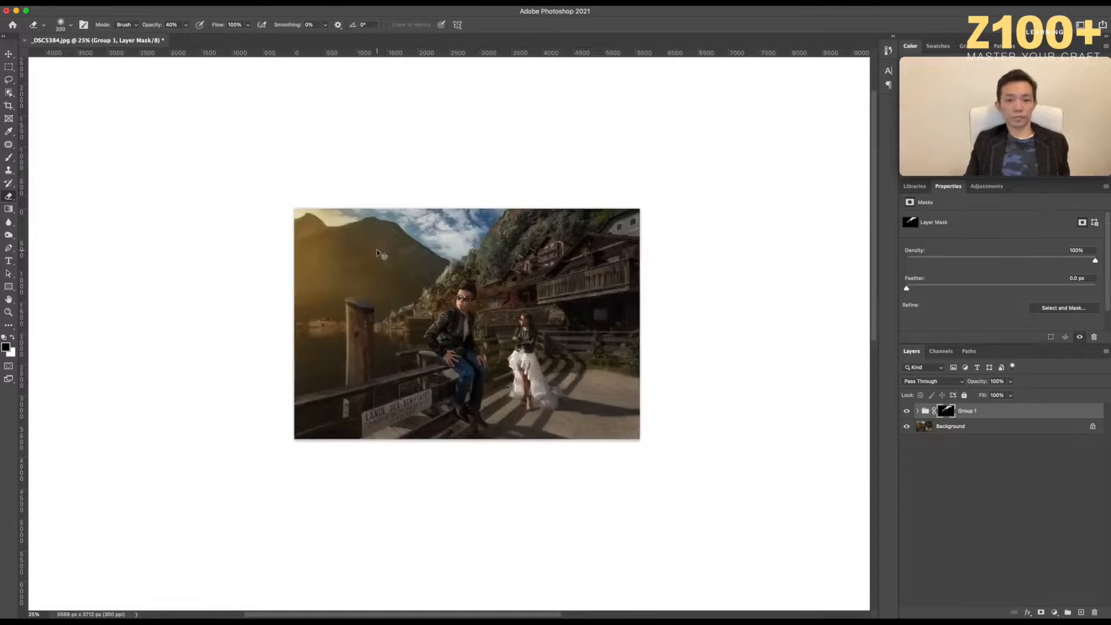
key("super+plus")
key("super+plus")
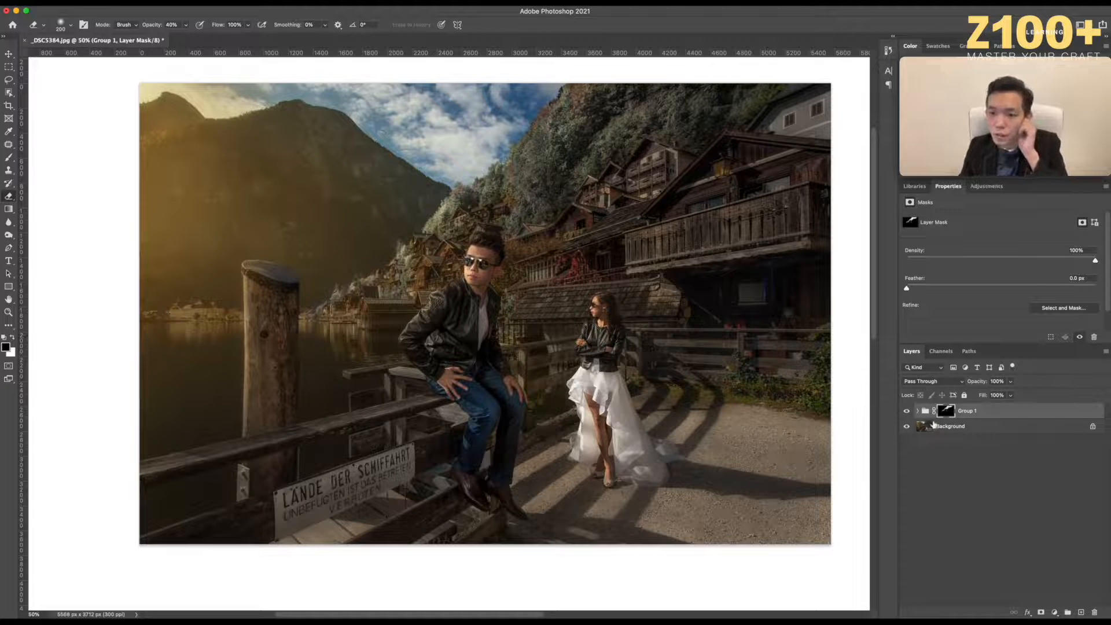
left_click(917, 412)
left_click(907, 410)
left_click(907, 411)
left_click(907, 410)
left_click(907, 411)
left_click(907, 411)
left_click(906, 410)
left_click(907, 411)
Add a Selective Color layer directly above the Background and, in its Yellows range, set Cyan to about -51% and Black to -21%.
left_click(972, 462)
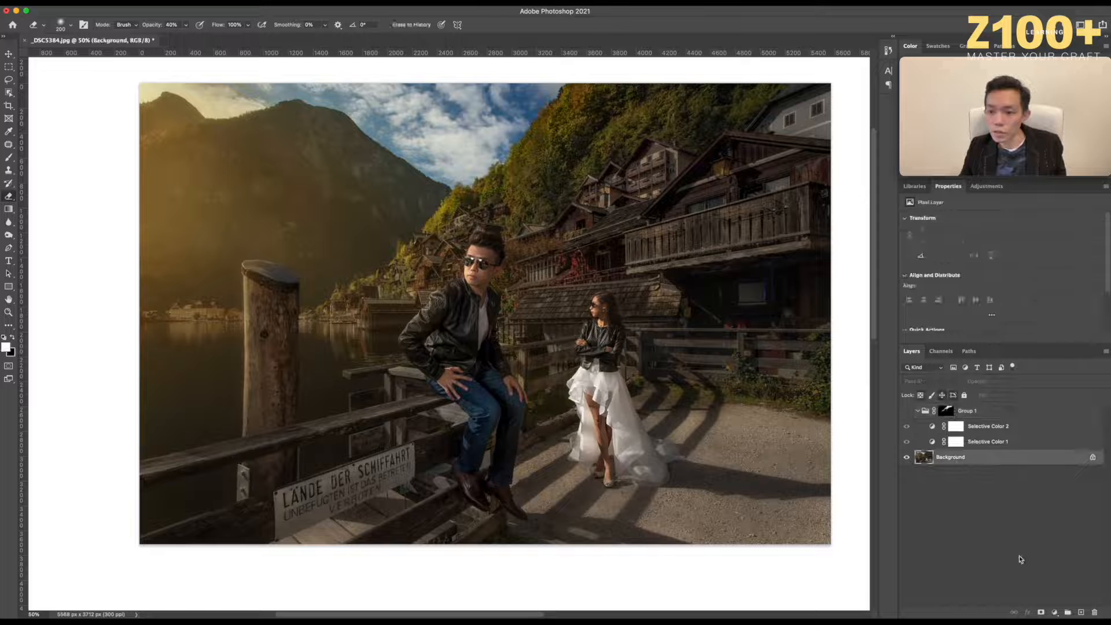
left_click(1055, 612)
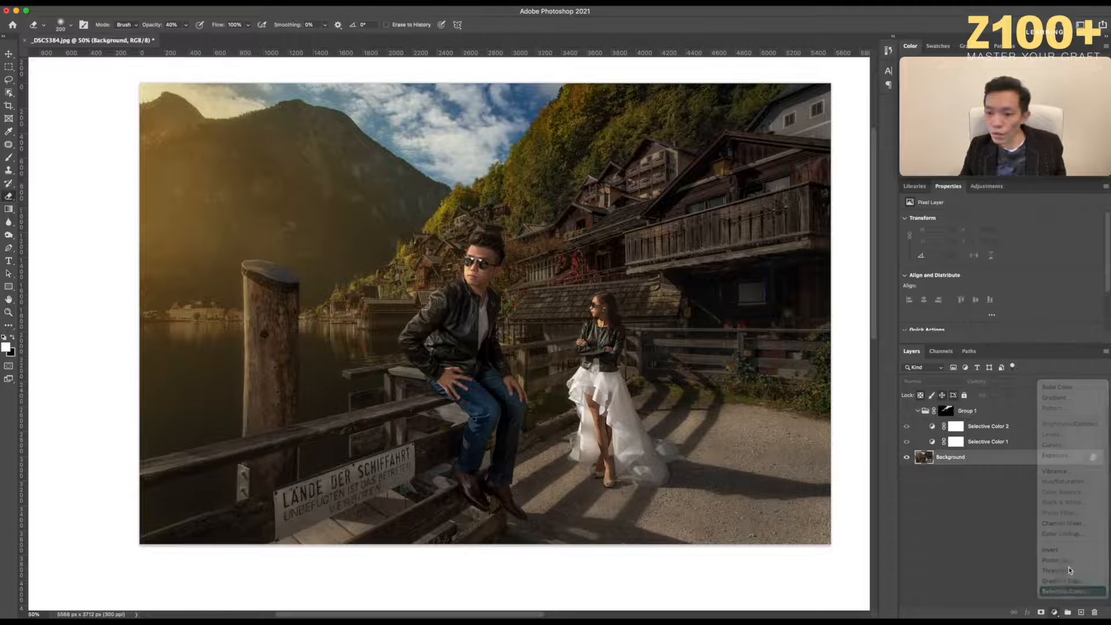
left_click(1062, 592)
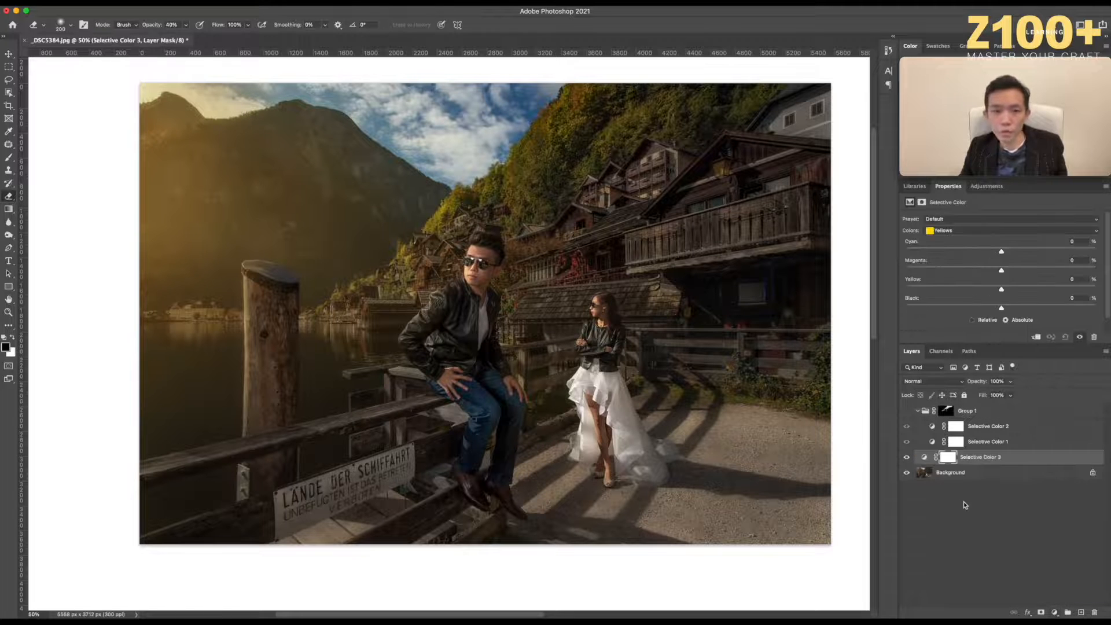
left_click(928, 381)
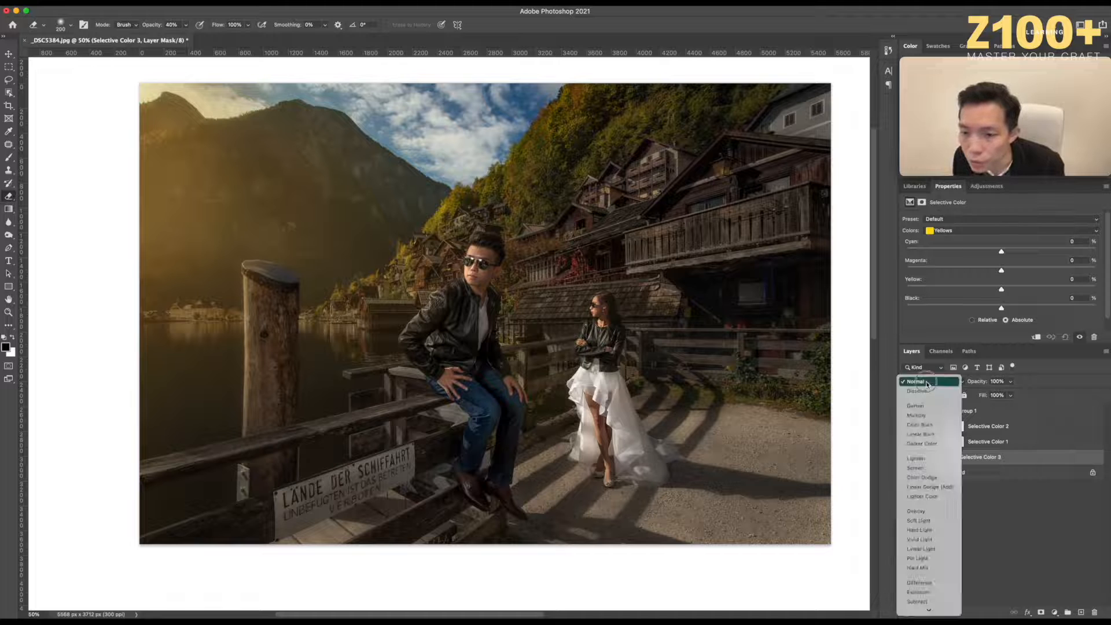
left_click(926, 382)
left_click(963, 231)
left_click(966, 232)
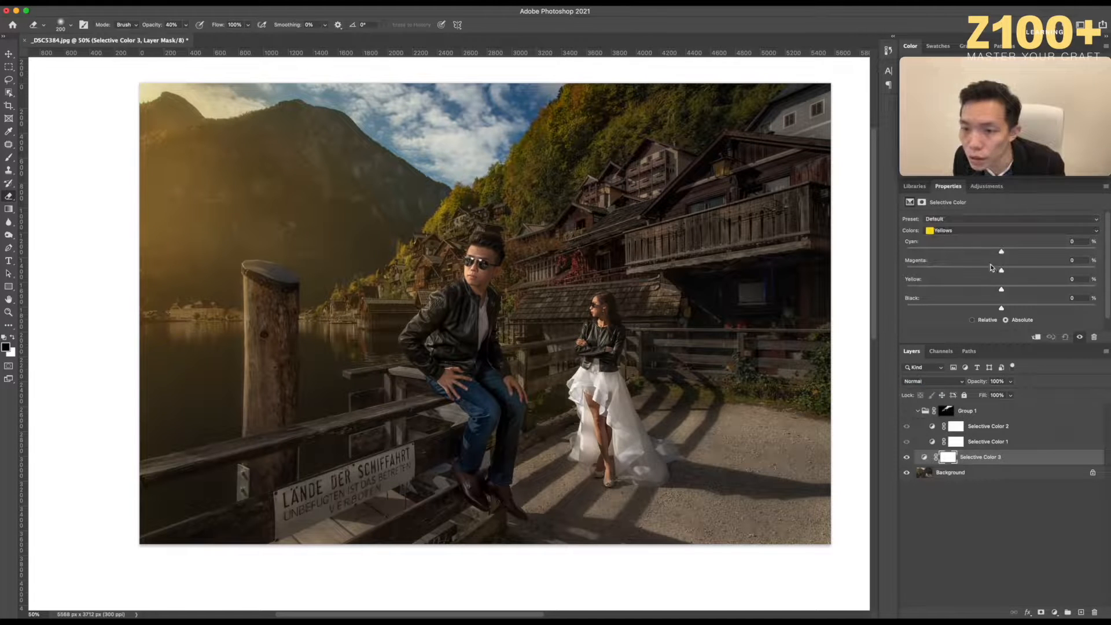
left_click_drag(987, 252, 959, 252)
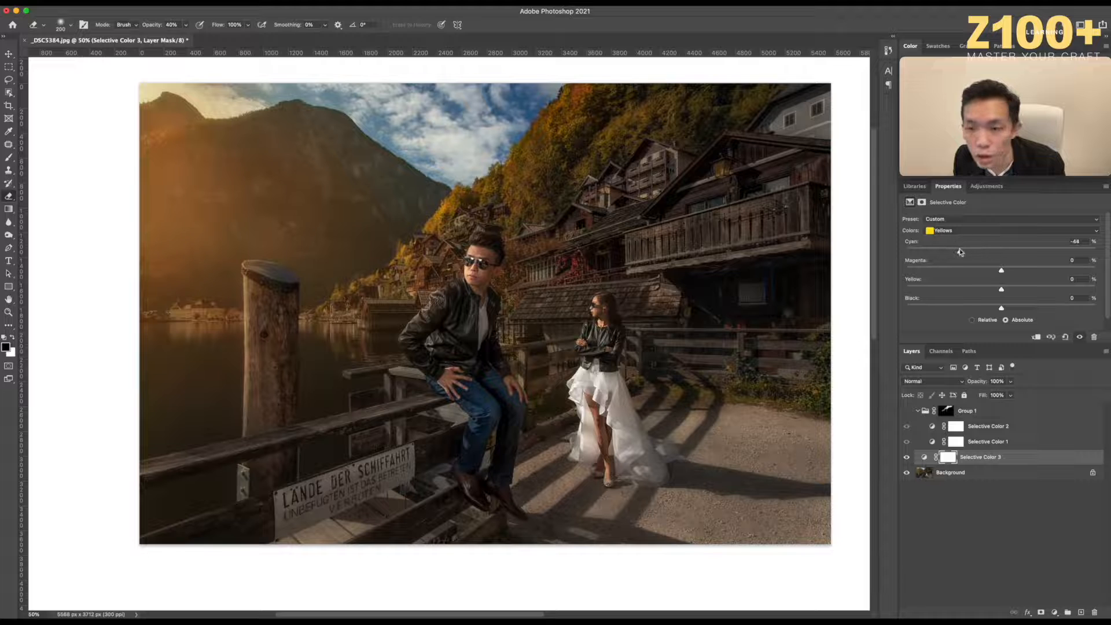
left_click(987, 309)
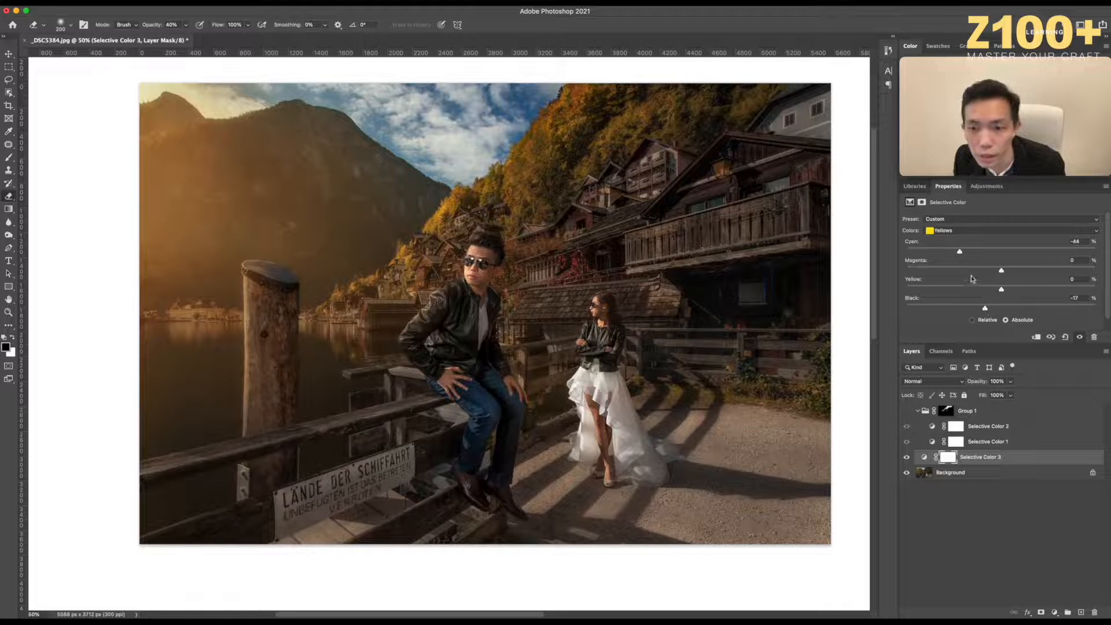
left_click_drag(959, 252, 958, 253)
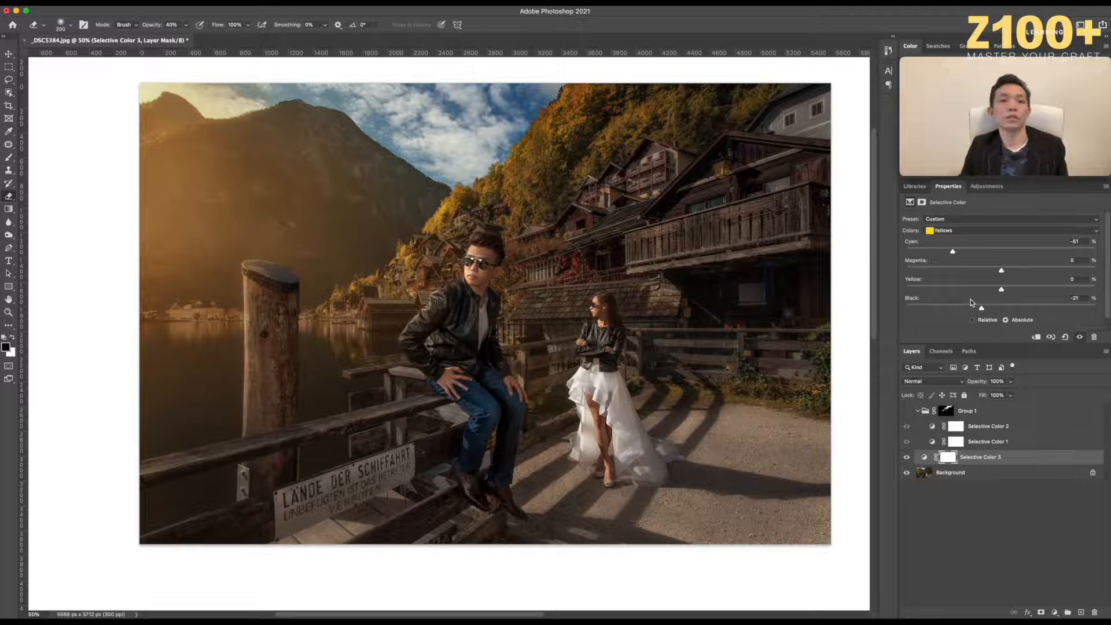
Show Group 1 again and compare the whole photo with the lowest Selective Color layer hidden and shown.
left_click(947, 460)
left_click(907, 411)
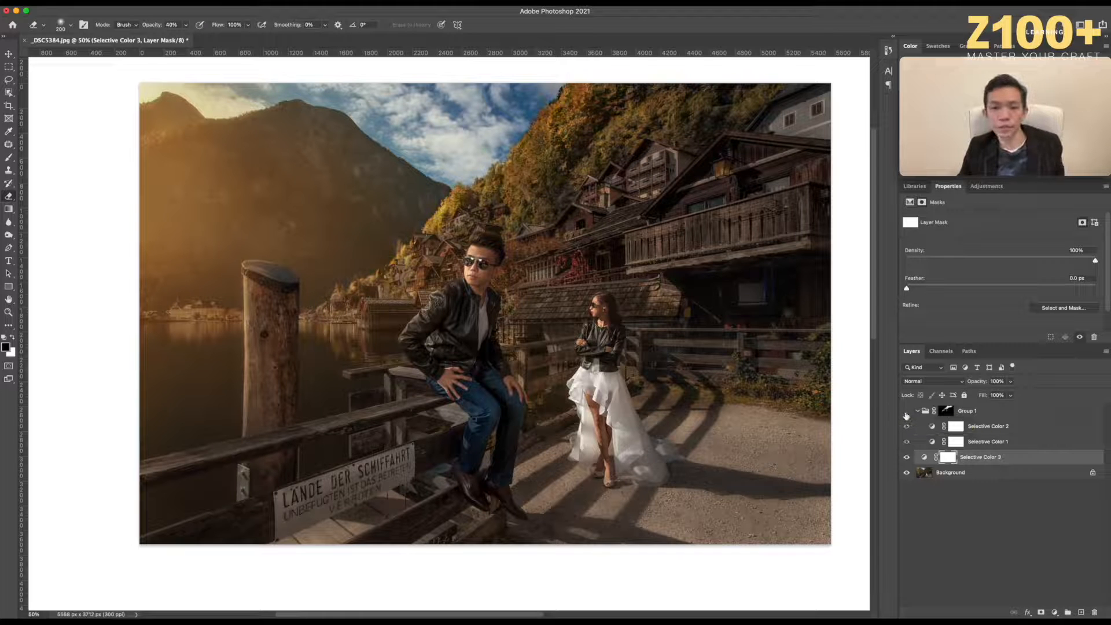
left_click(907, 457)
left_click(906, 457)
left_click(906, 457)
left_click(907, 457)
key("super+minus")
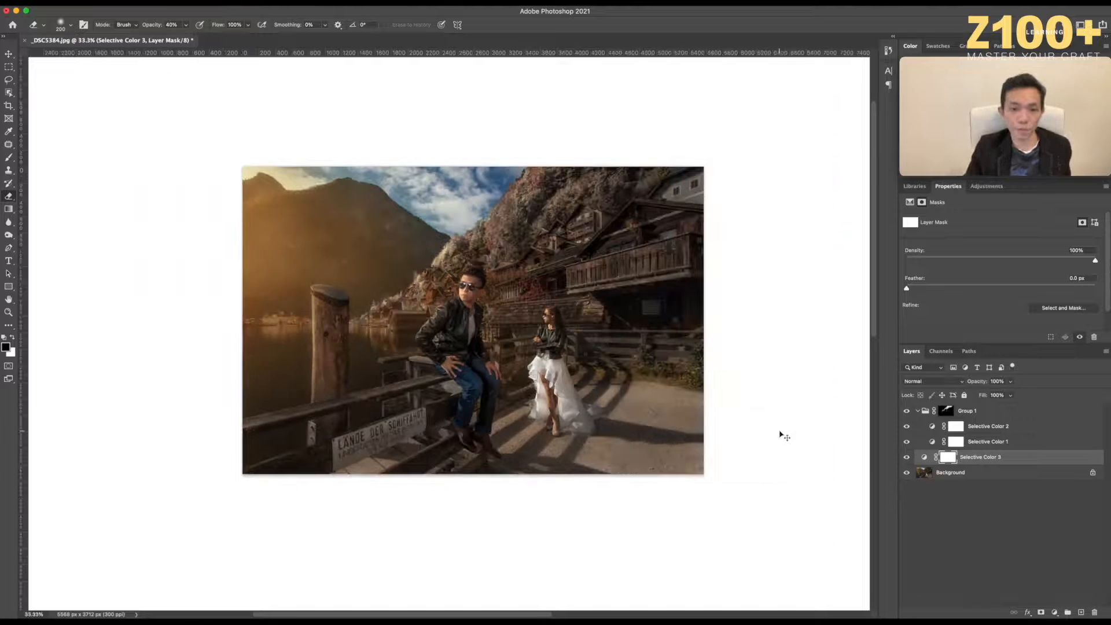
key("super+minus")
key("super+plus")
key("super+plus")
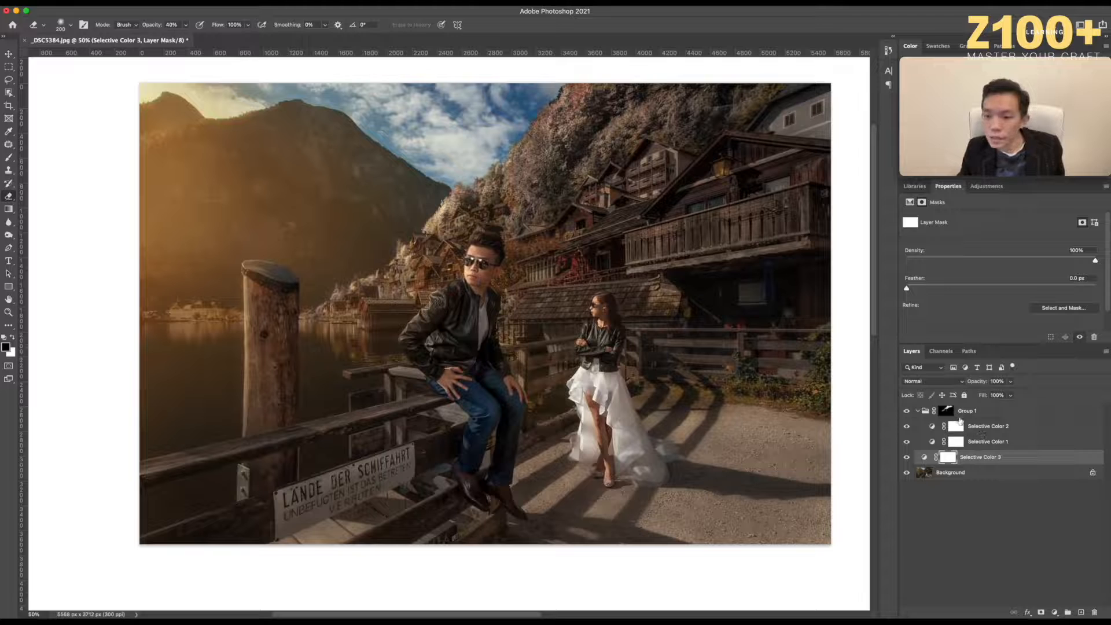
On Group 1's mask, swap the eraser colour to black and partly hide the effect across the hillside trees behind the houses.
left_click(948, 412)
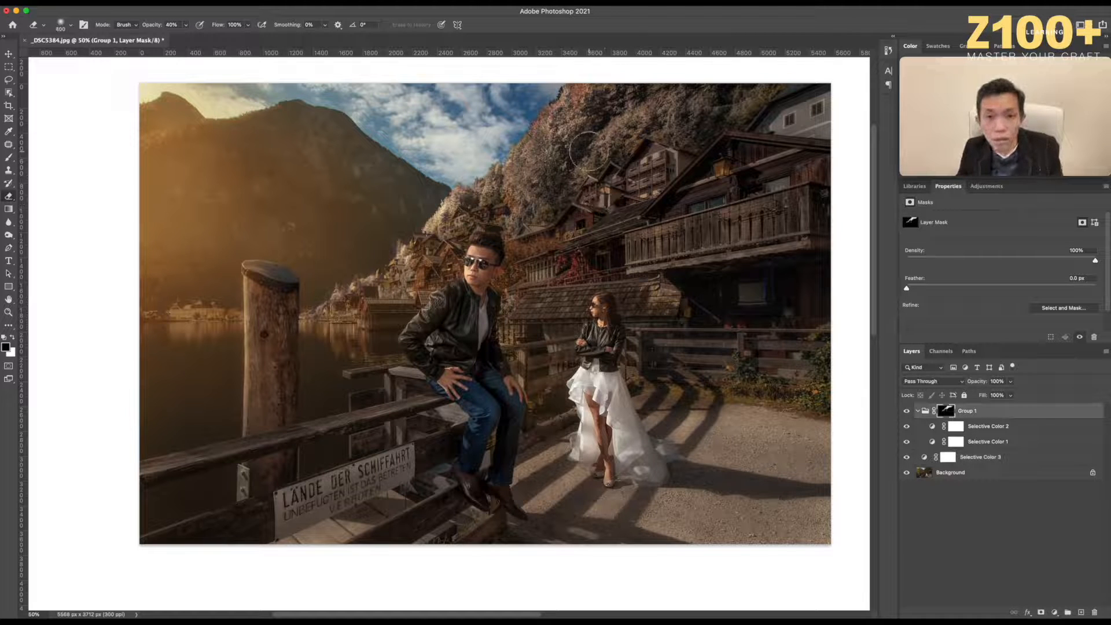
key("bracketleft")
key("bracketleft")
key("bracketleft")
key("x")
scroll(544, 200, "up", 1)
key("bracketleft")
scroll(538, 185, "up", 1)
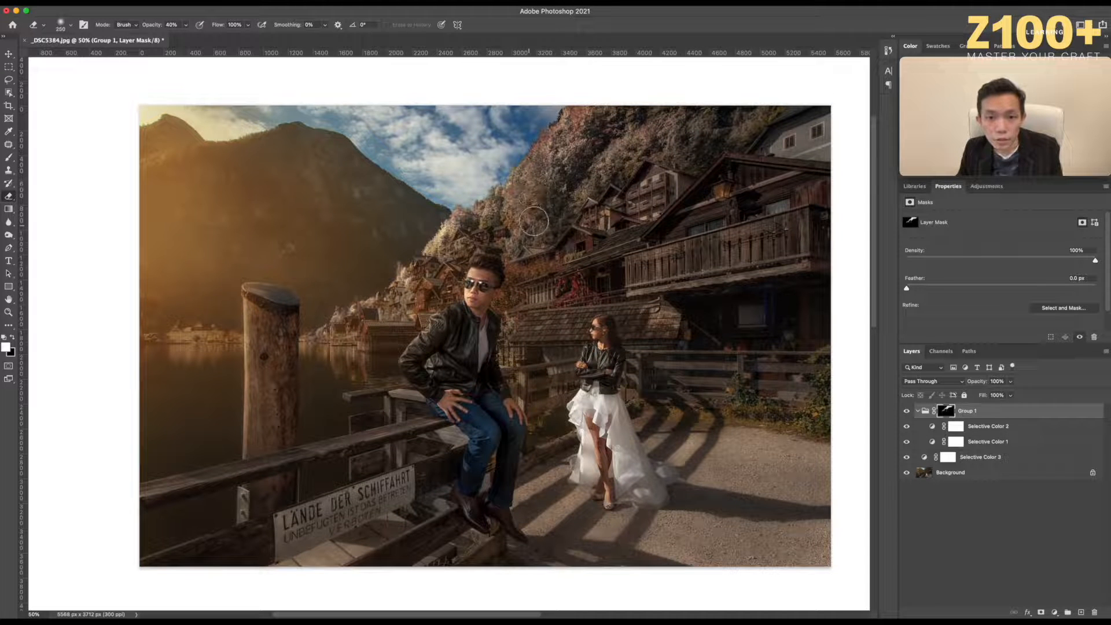
key("bracketright")
key("bracketright")
mouse_move(563, 198)
left_mouse_down()
mouse_move(596, 128)
mouse_move(700, 150)
left_mouse_up()
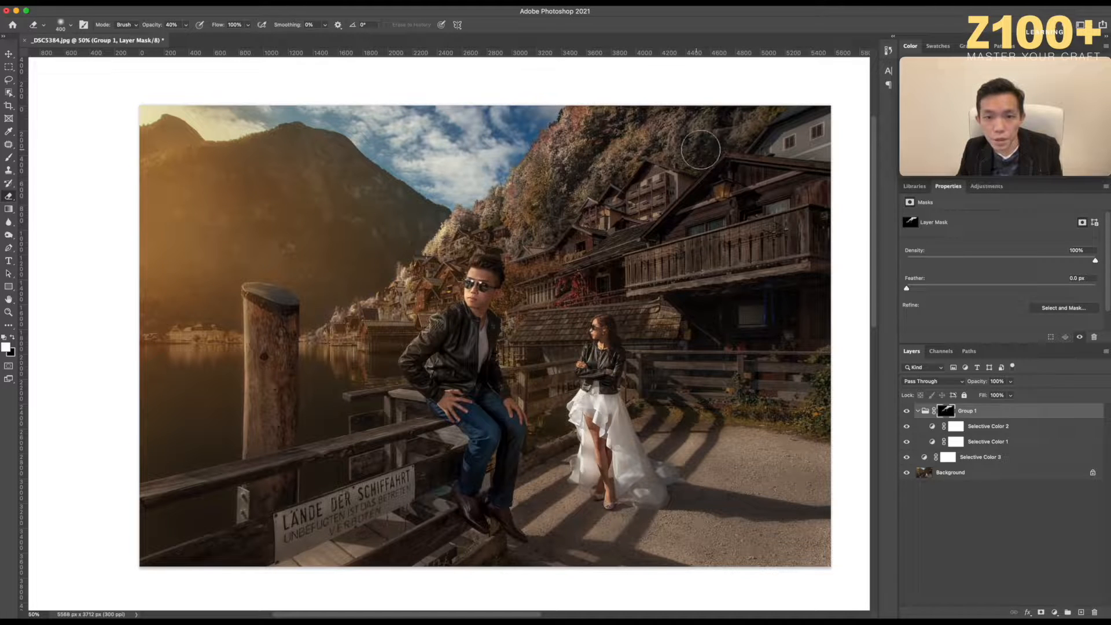
Refine Group 1's mask along the hillside and village slope, adjusting the eraser size to bring back some of the warm colour.
key("bracketleft")
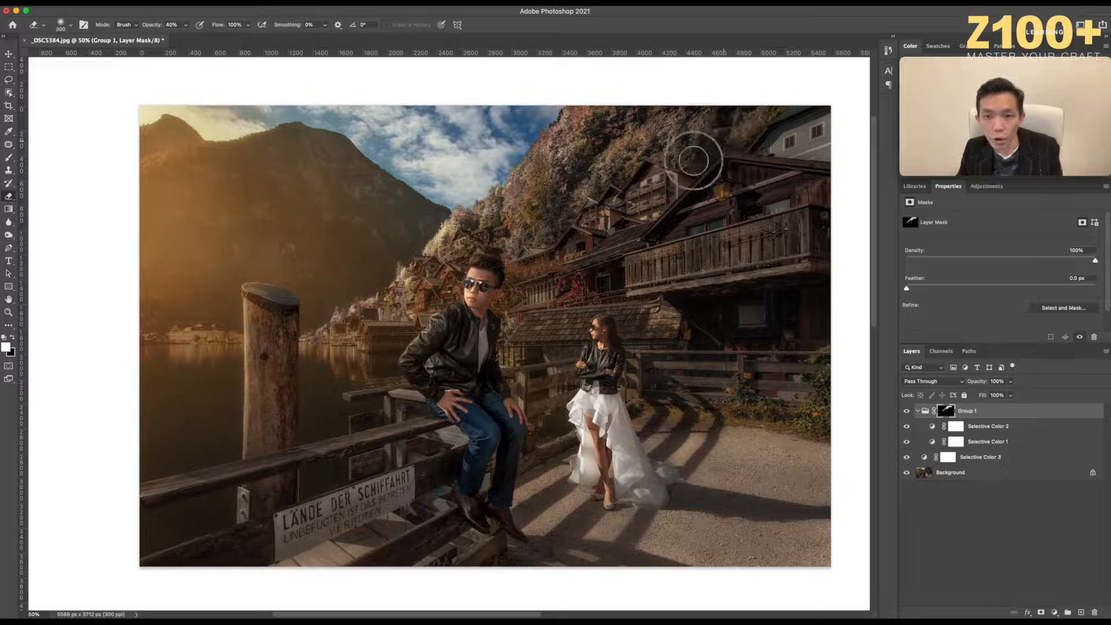
key("bracketleft")
key("bracketleft")
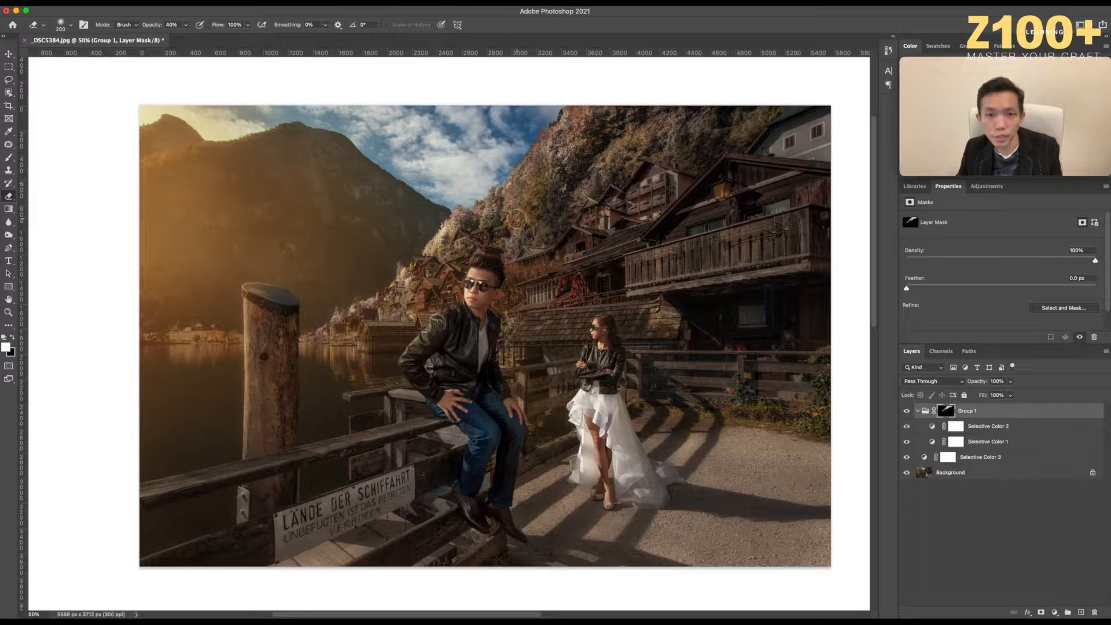
key("bracketright")
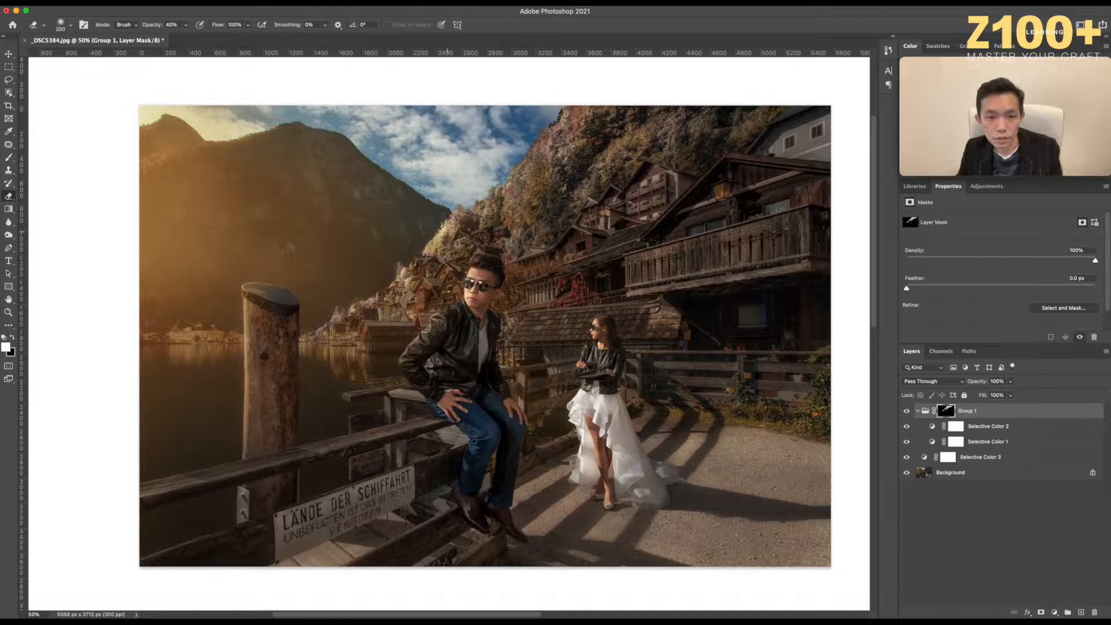
key("bracketleft")
key("bracketleft")
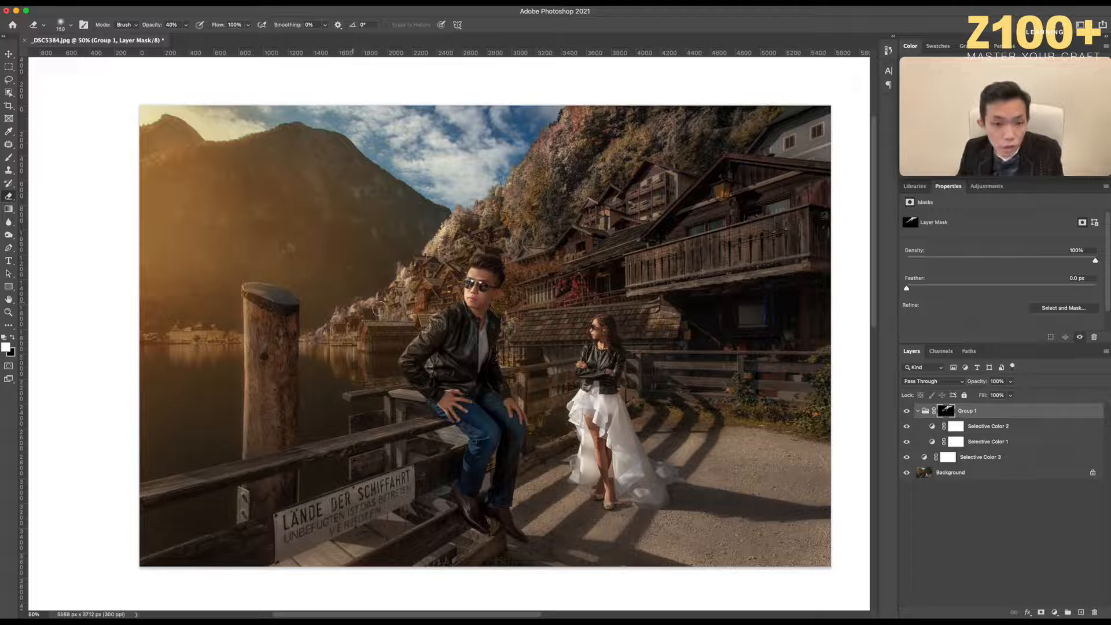
key("bracketright")
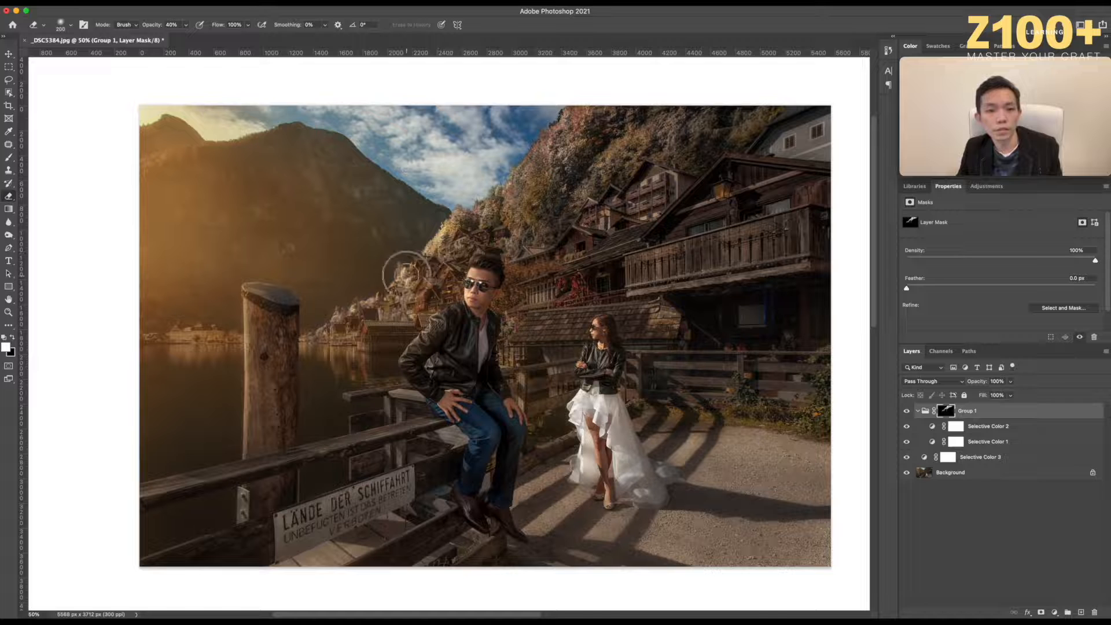
key("bracketright")
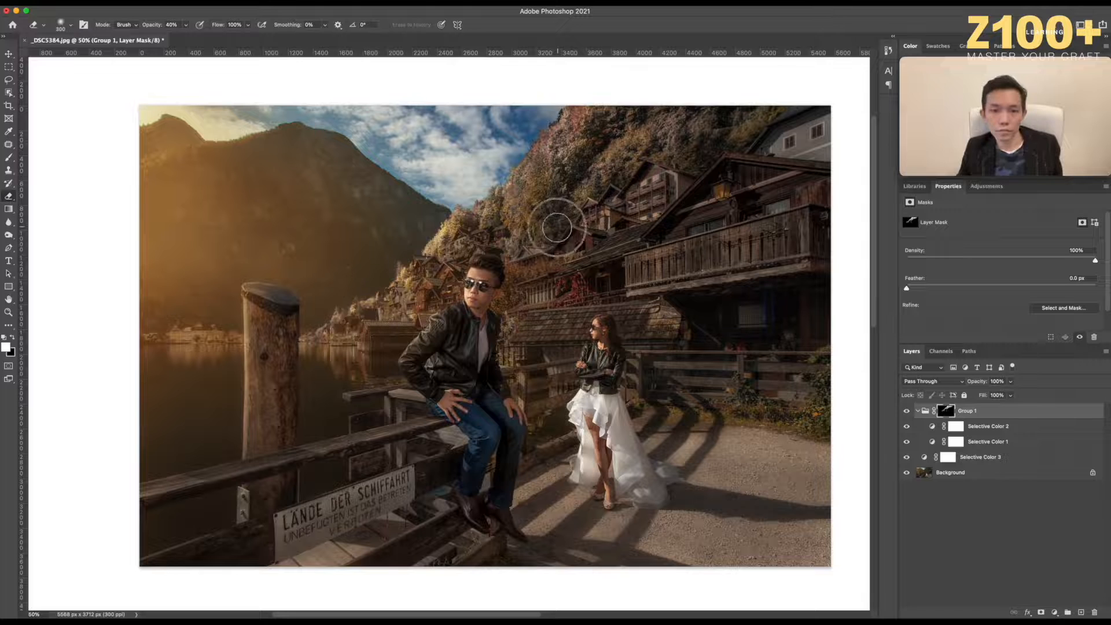
Compare the whole photo with Group 1 hidden and shown to judge its effect on the hillside.
scroll(549, 241, "down", 1)
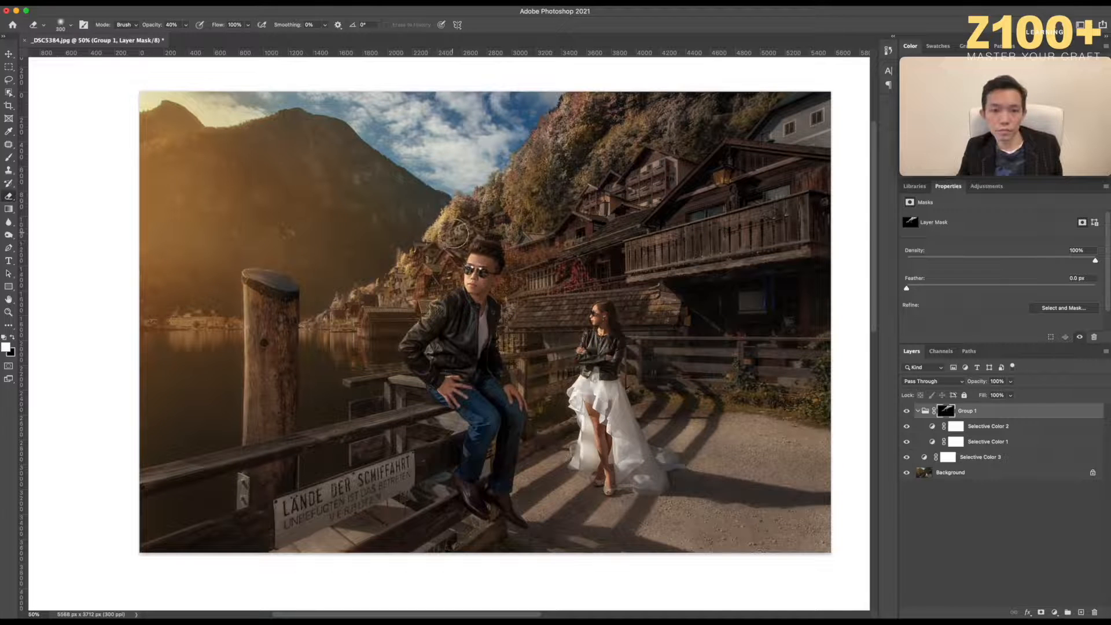
key("super+minus")
key("super+minus")
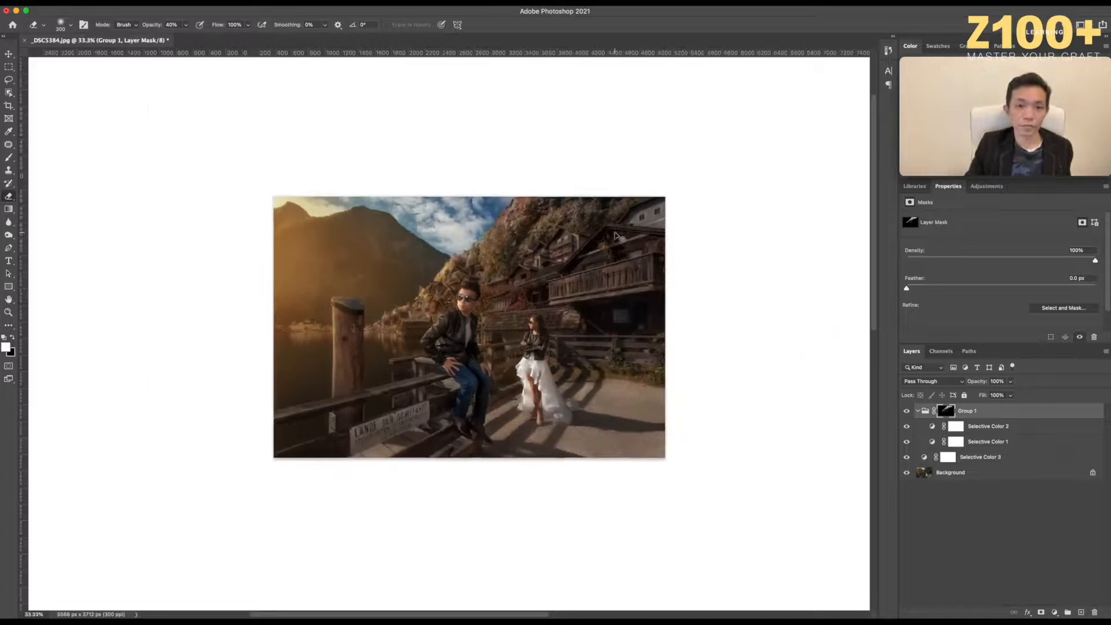
key("super+plus")
key("x")
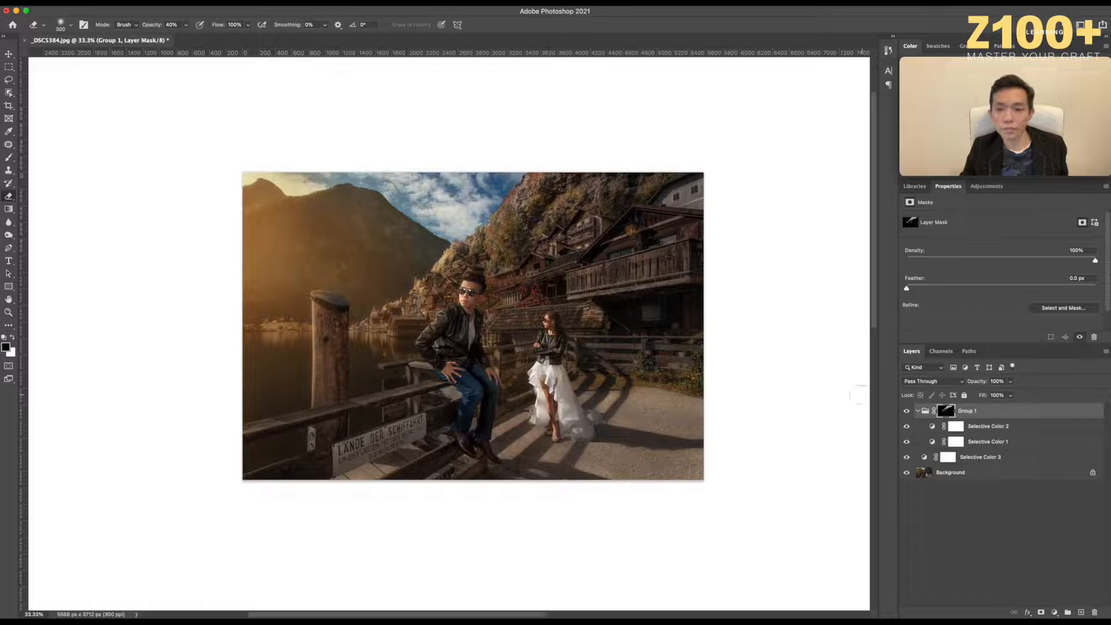
left_click(906, 411)
left_click(906, 411)
left_click(906, 411)
left_click(907, 411)
left_click(906, 410)
left_click(905, 410)
Compare the whole photo with the Selective Color 3 layer hidden and shown.
left_click(907, 458)
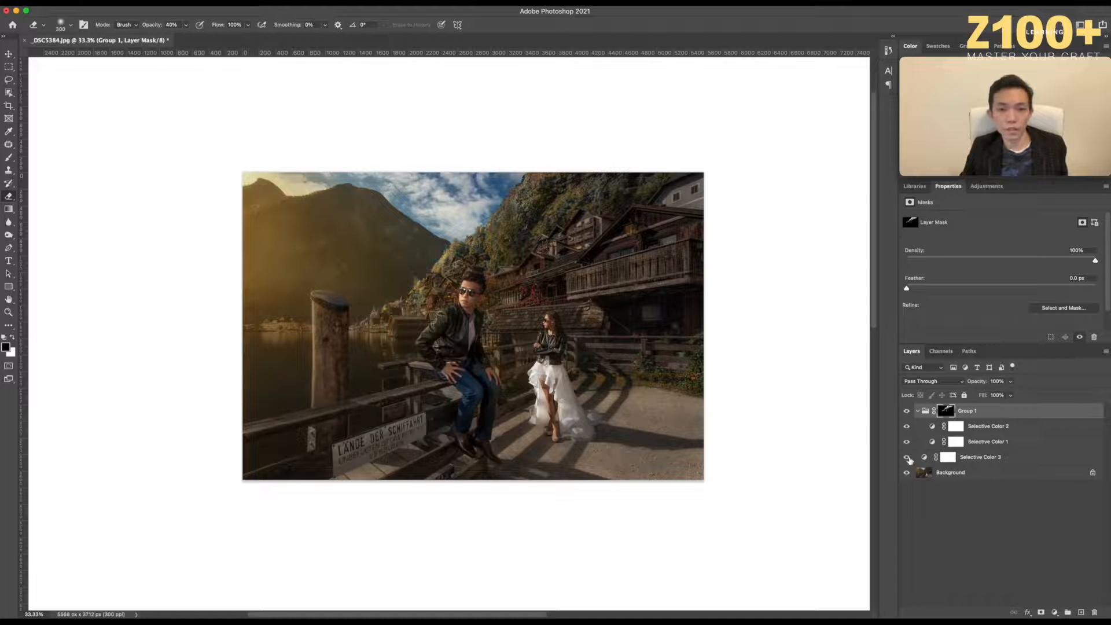
left_click(906, 457)
left_click(907, 458)
left_click(907, 458)
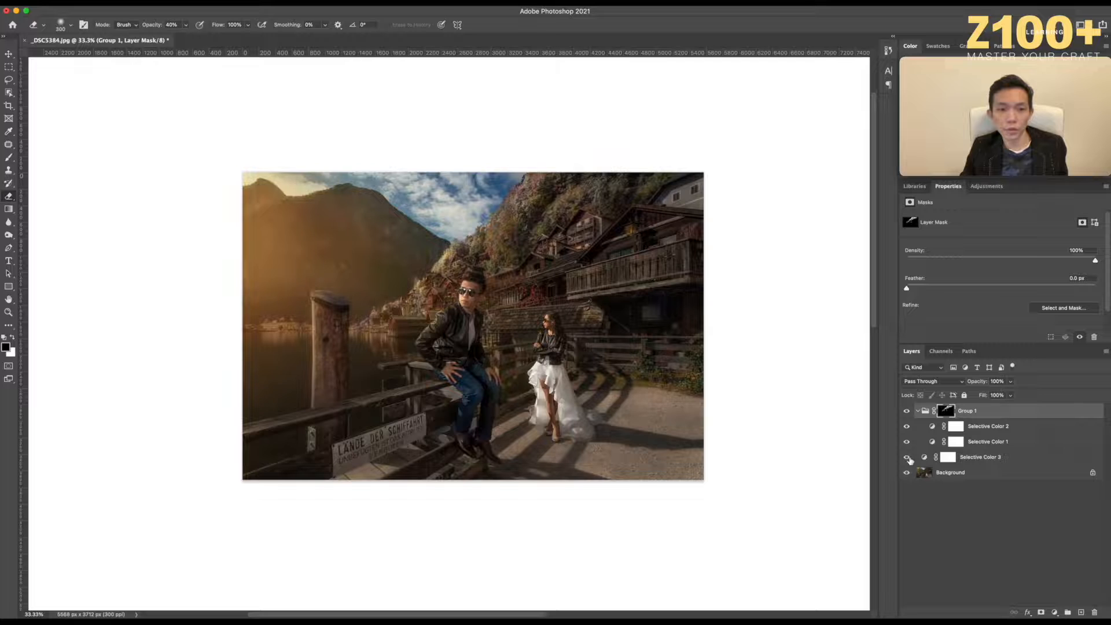
left_click(907, 458)
left_click(908, 457)
left_click(908, 456)
left_click(908, 457)
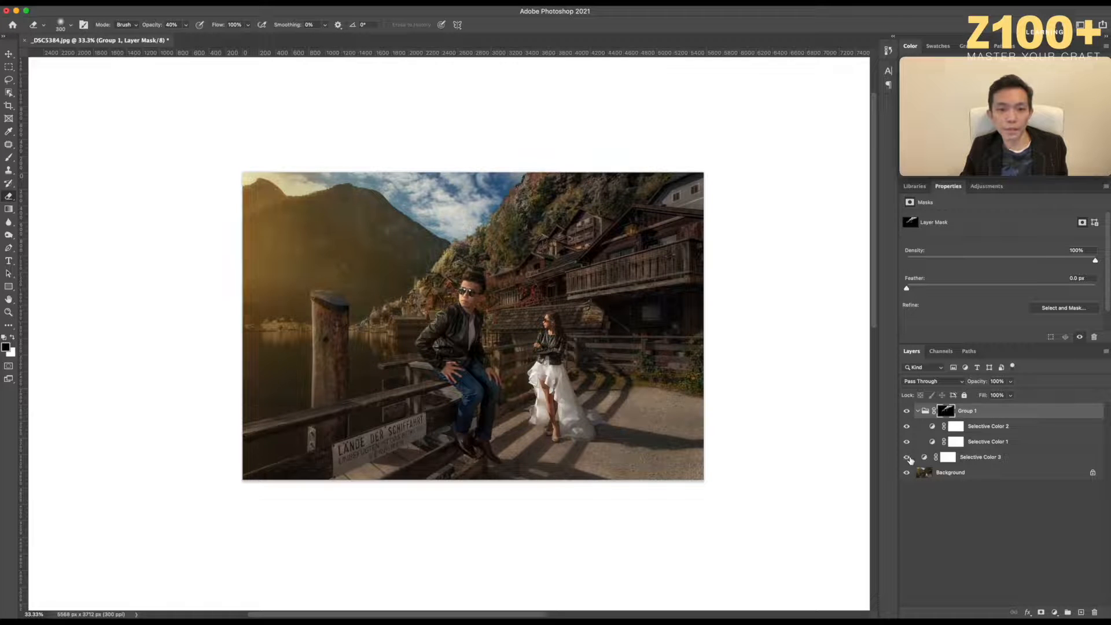
left_click(908, 458)
left_click(908, 458)
left_click(909, 459)
left_click(907, 457)
left_click(908, 458)
left_click(908, 457)
left_click(908, 458)
left_click(906, 458)
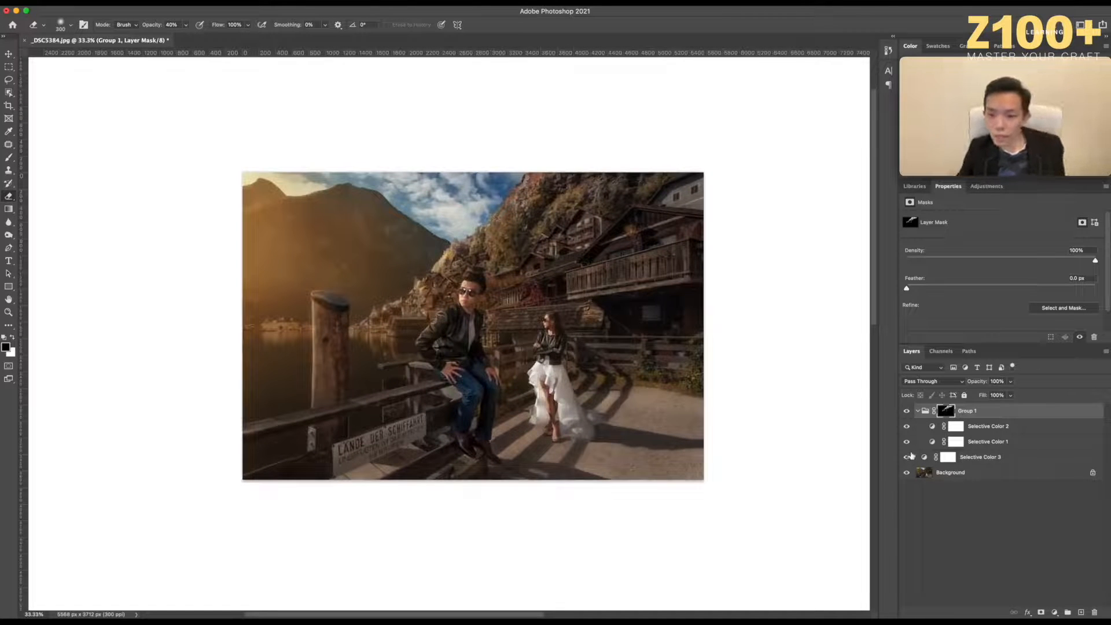
left_click(907, 458)
left_click(907, 458)
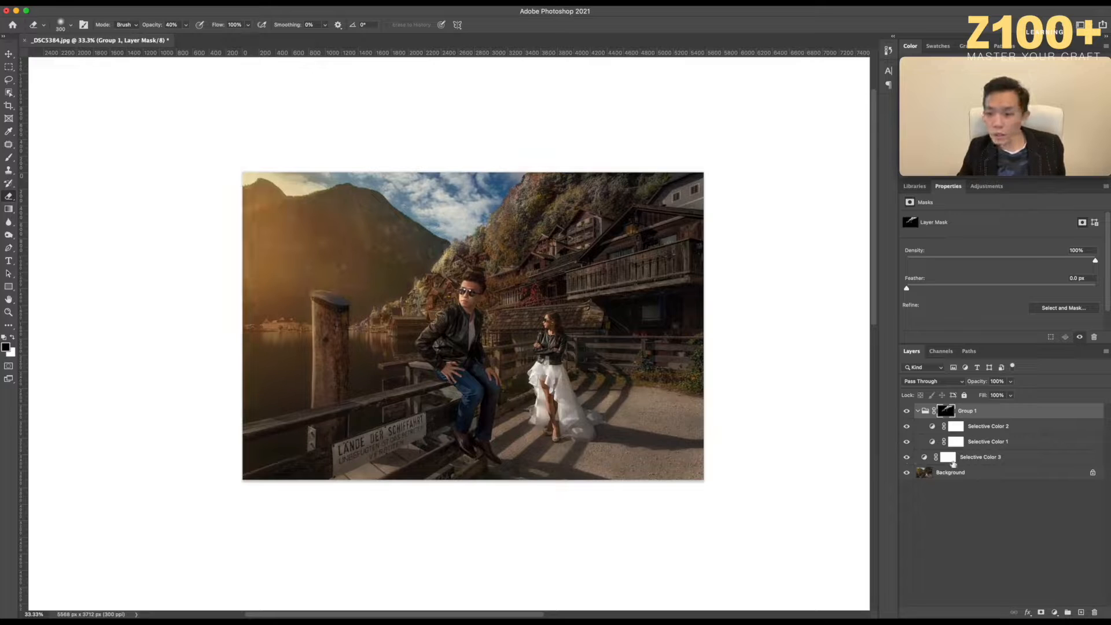
Target the Selective Color 3 layer's mask and enlarge the eraser to 700 px.
left_click(947, 457)
scroll(476, 351, "up", 1)
key("]")
scroll(466, 384, "down", 4)
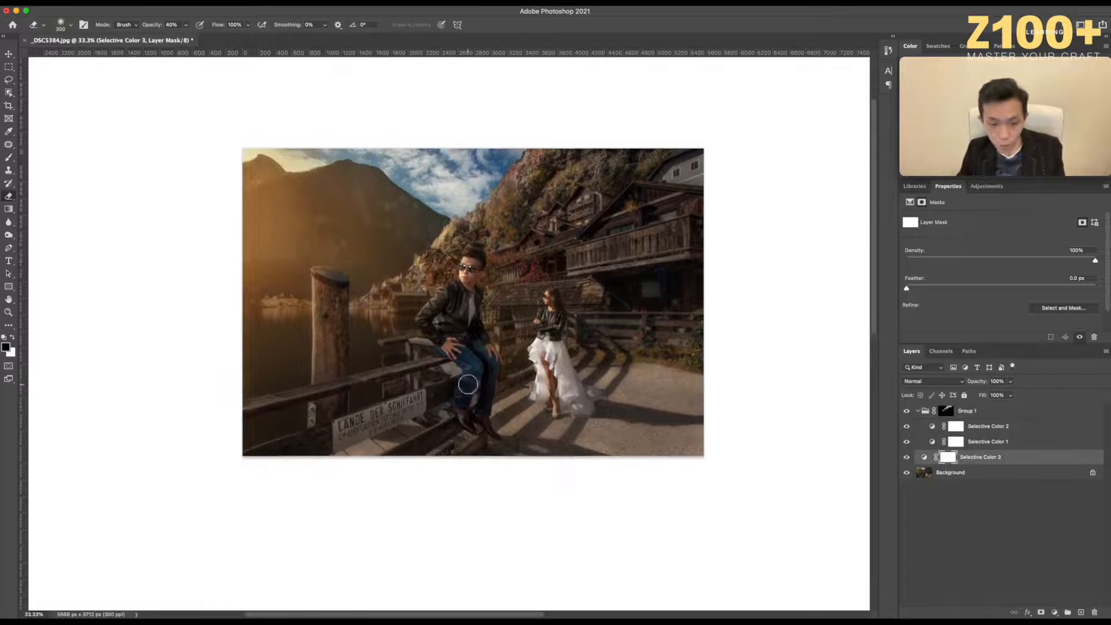
key("]")
key("]")
key("]")
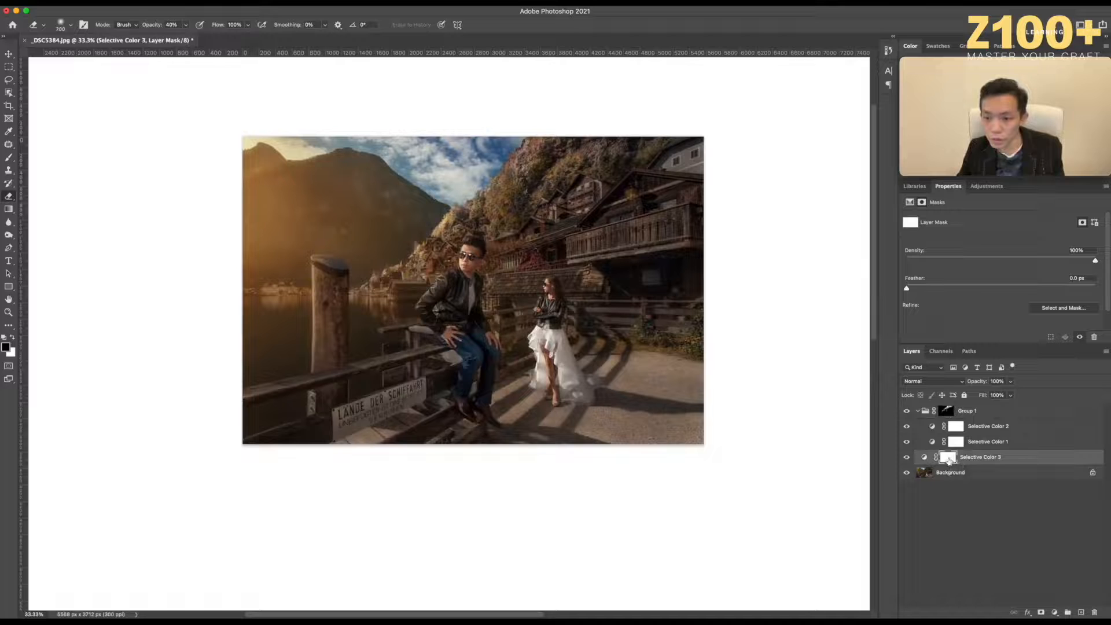
Check what Selective Color 3 does to the couple and foreground by repeatedly hiding and showing the layer.
left_click(907, 458)
left_click(906, 457)
left_click(906, 458)
left_click(906, 458)
left_click(906, 458)
left_click(907, 457)
left_click(906, 457)
left_click(907, 458)
left_click(907, 458)
left_click(906, 457)
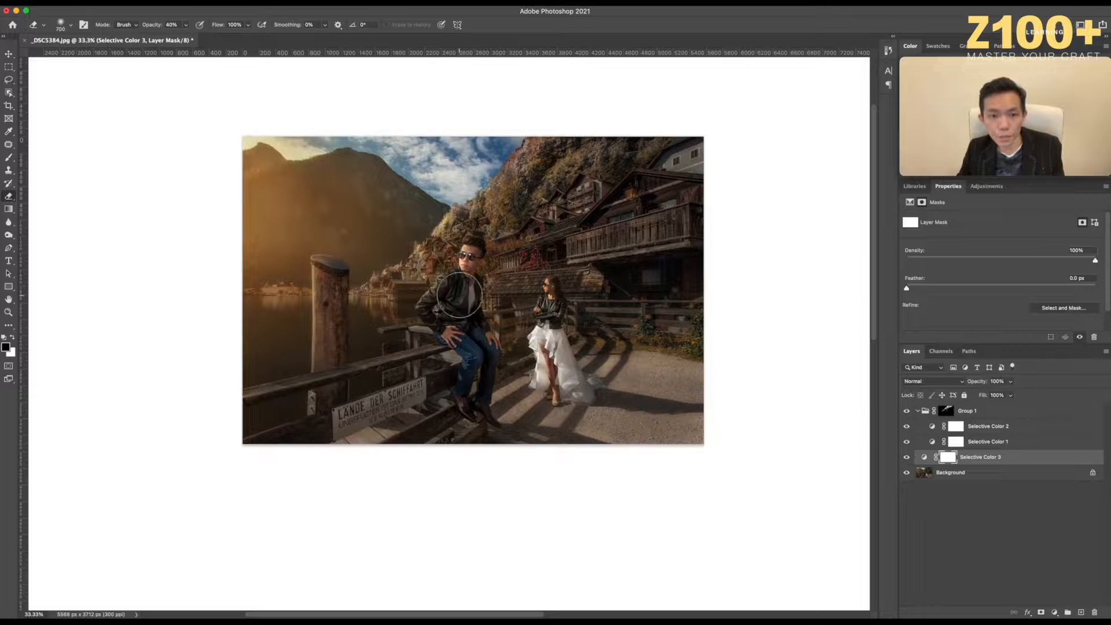
On Selective Color 3's mask, swap the eraser colour to black, enlarge it to 1000 px and partly hide the effect over the couple.
key("bracketright")
key("x")
key("bracketright")
key("bracketright")
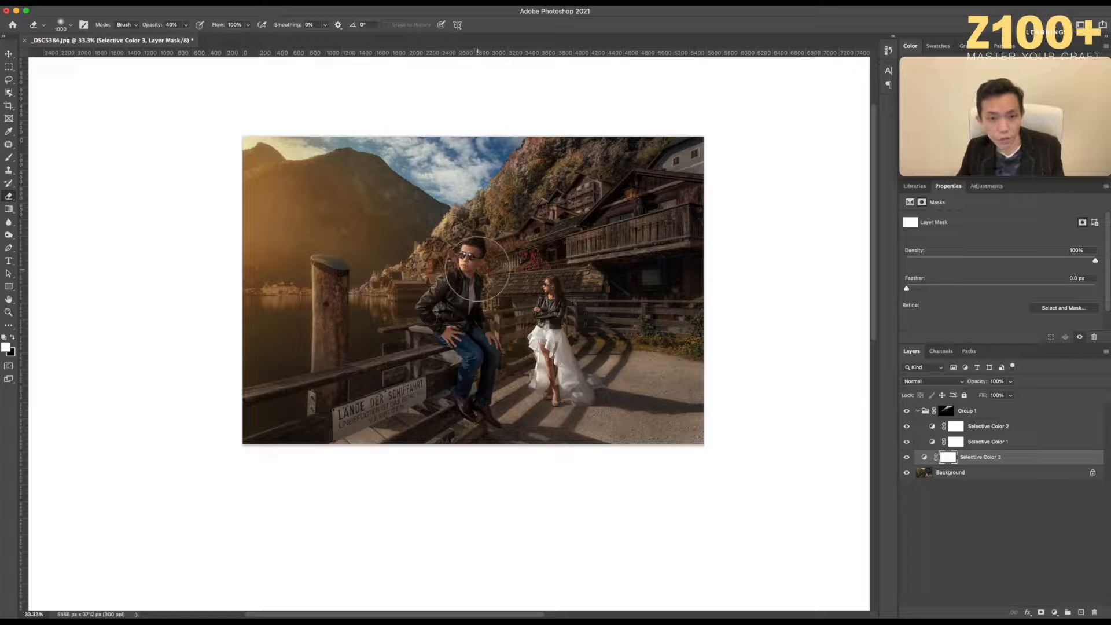
mouse_move(477, 269)
left_mouse_down()
mouse_move(472, 289)
mouse_move(457, 292)
mouse_move(479, 340)
mouse_move(471, 331)
mouse_move(549, 307)
mouse_move(585, 322)
mouse_move(590, 341)
left_mouse_up()
Enlarge the eraser to 1600 px, partly mask Selective Color 3 off the foreground deck and water, and check the coverage with the mask overlay.
key("bracketright")
key("bracketright")
key("bracketright")
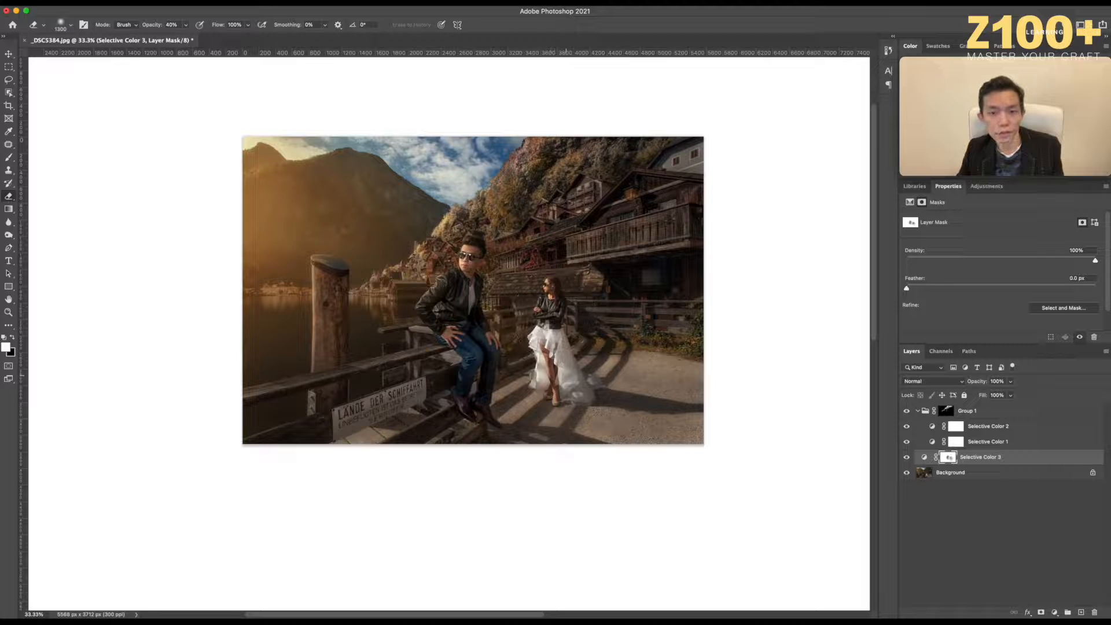
key("bracketright")
key("bracketright")
key("bracketright")
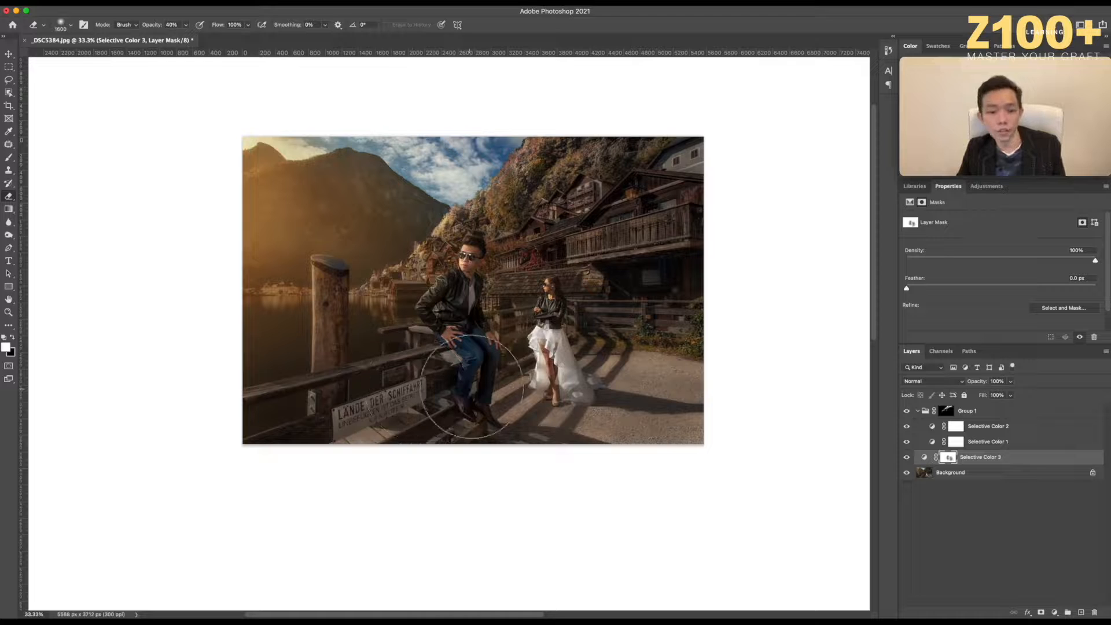
mouse_move(471, 386)
left_mouse_down()
mouse_move(462, 402)
mouse_move(409, 396)
mouse_move(287, 428)
mouse_move(335, 359)
mouse_move(285, 359)
mouse_move(277, 347)
mouse_move(362, 360)
mouse_move(272, 356)
mouse_move(409, 360)
mouse_move(393, 347)
mouse_move(456, 342)
mouse_move(292, 375)
mouse_move(521, 391)
mouse_move(295, 436)
mouse_move(595, 428)
mouse_move(490, 434)
left_mouse_up()
key("backslash")
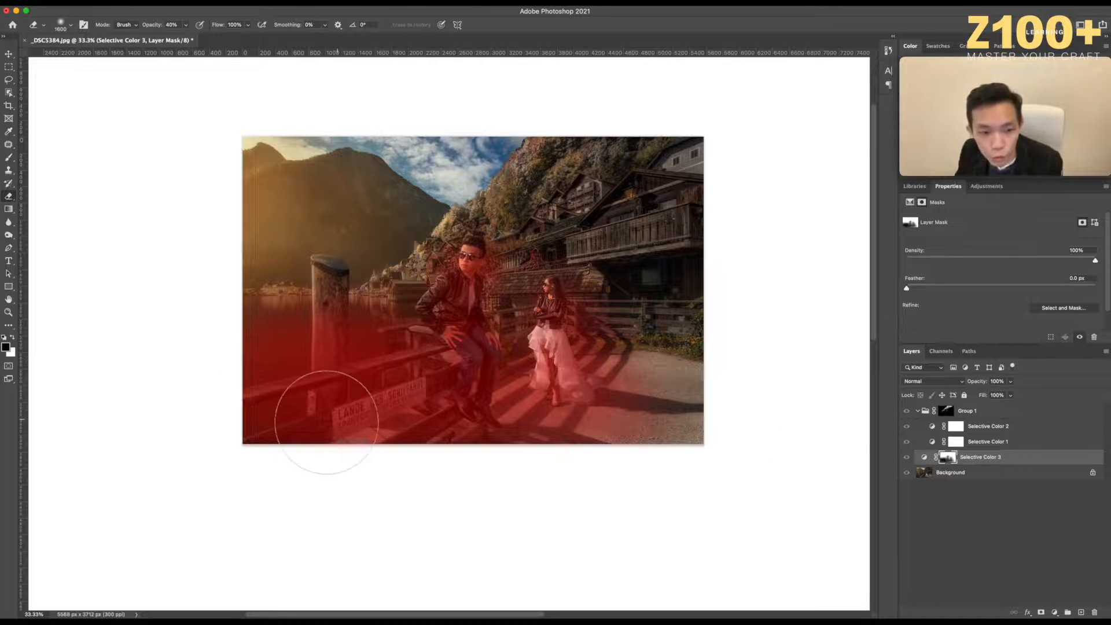
key("x")
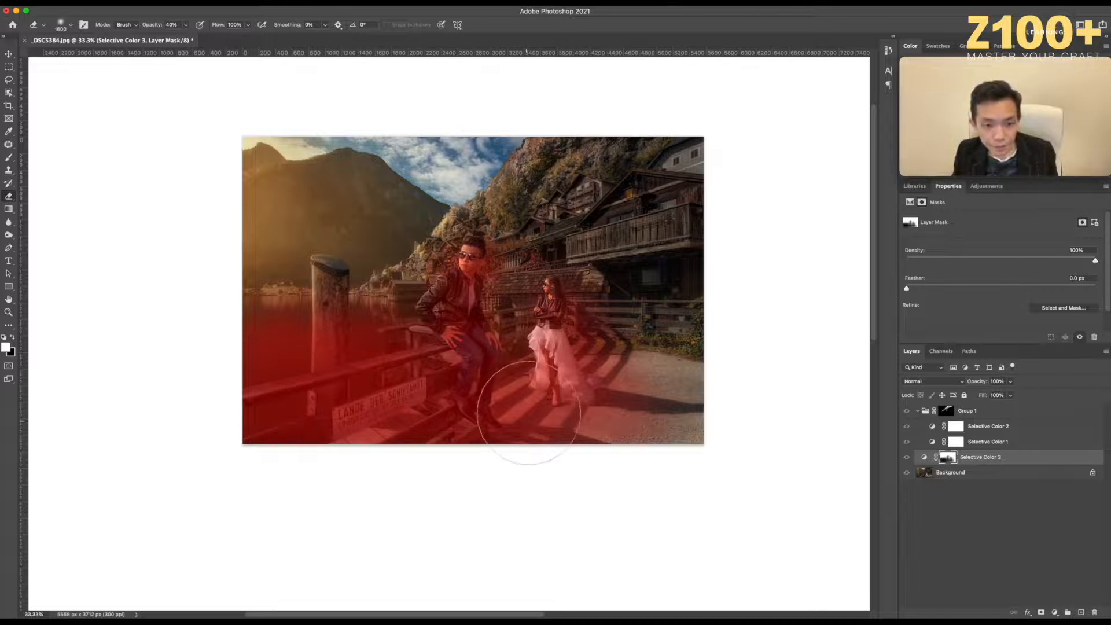
key("backslash")
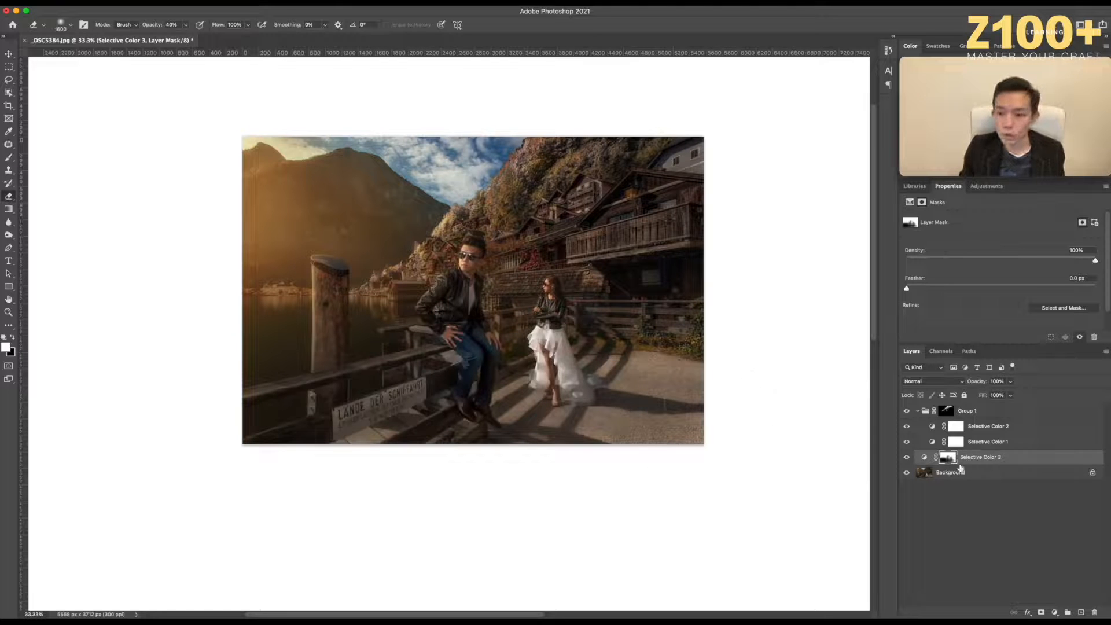
Collapse Group 1 and add a Color Balance adjustment layer directly above it.
left_click(917, 411)
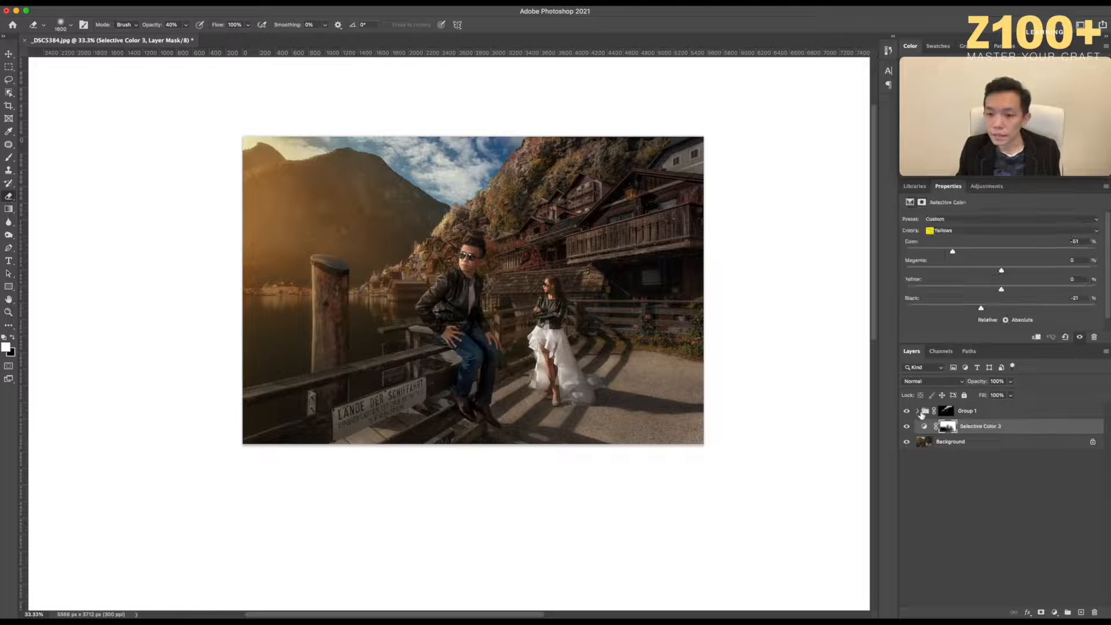
left_click(969, 412)
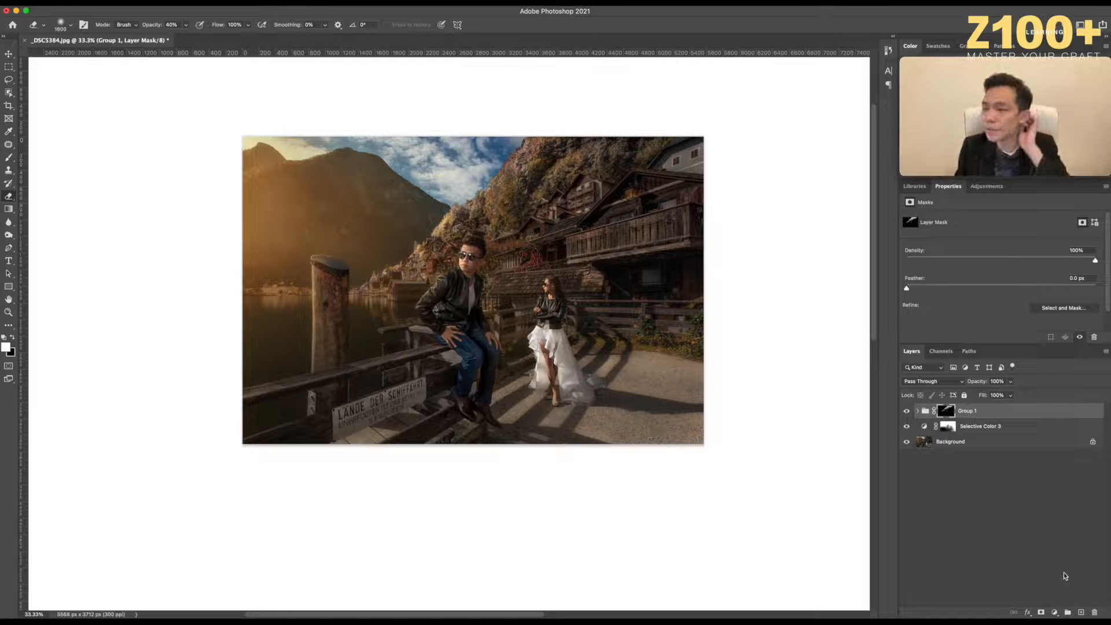
left_click(1054, 614)
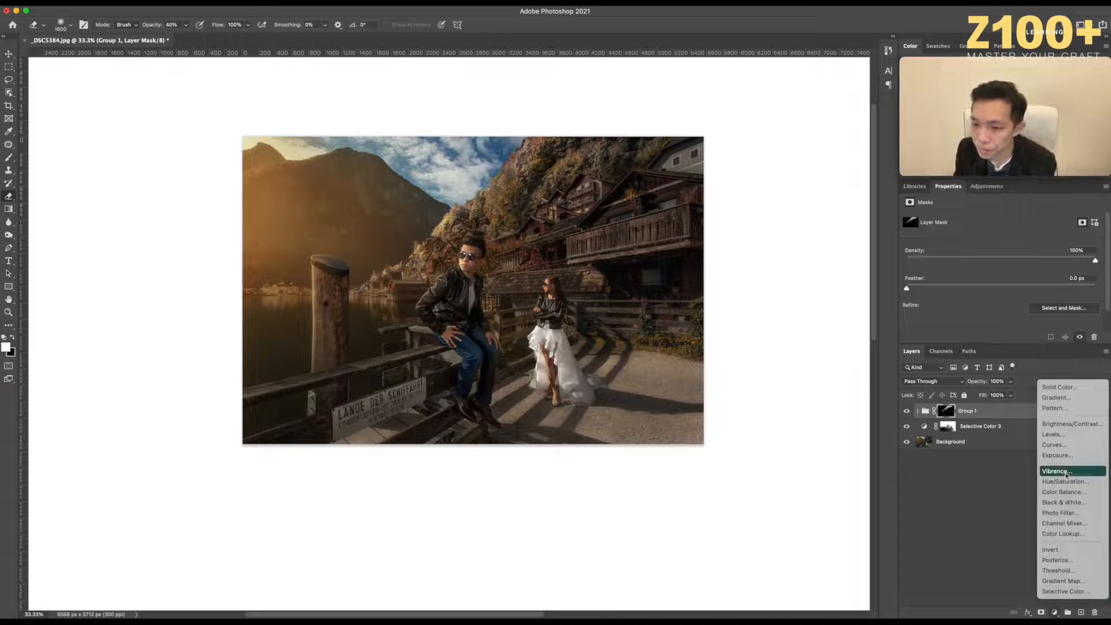
left_click(1063, 492)
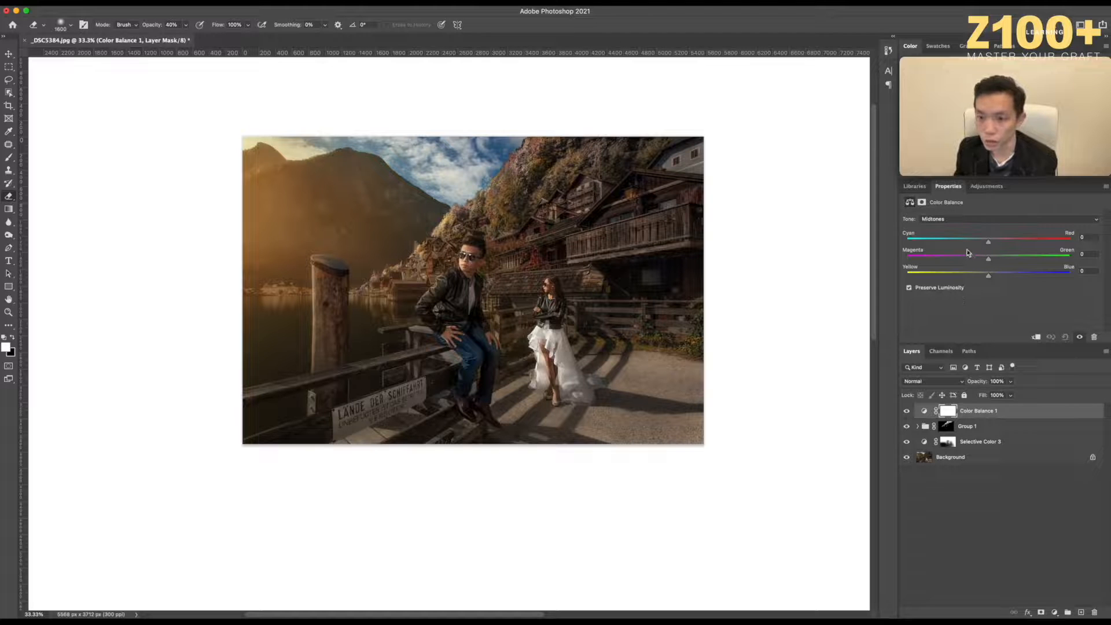
In the Color Balance shadows, set Cyan–Red to -20 and Yellow–Blue to +6.
left_click(946, 220)
left_click(934, 210)
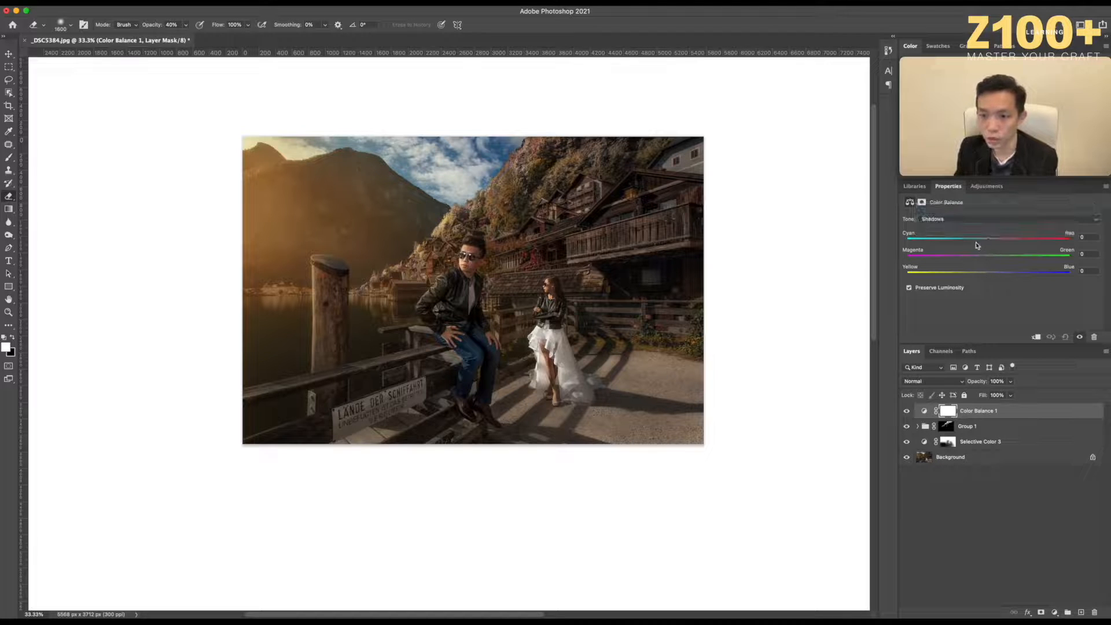
left_click(972, 243)
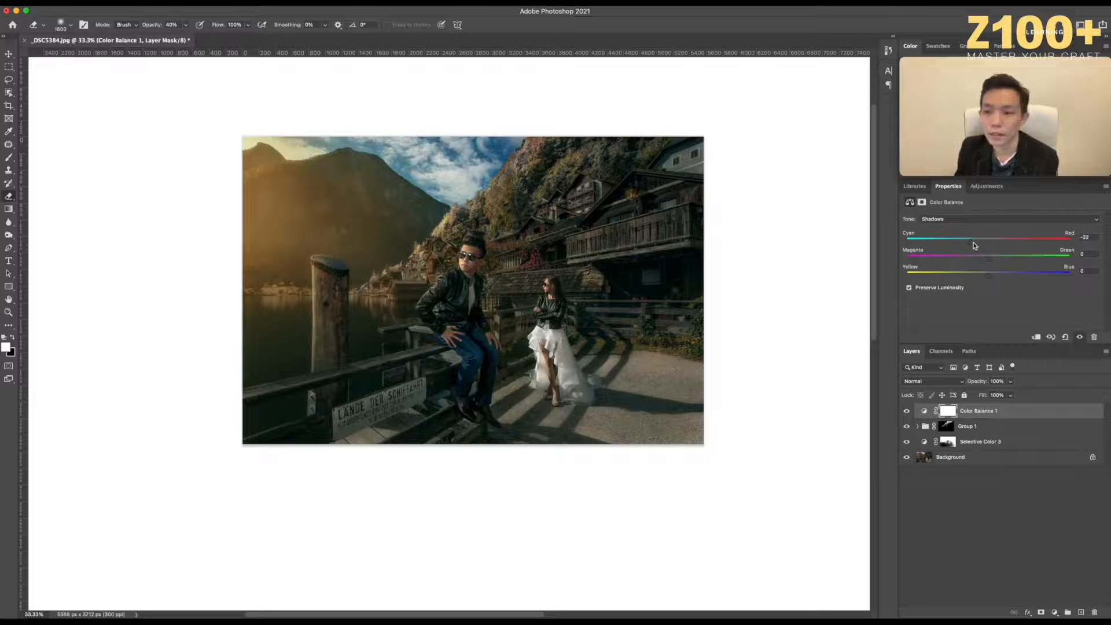
left_click_drag(987, 241, 973, 240)
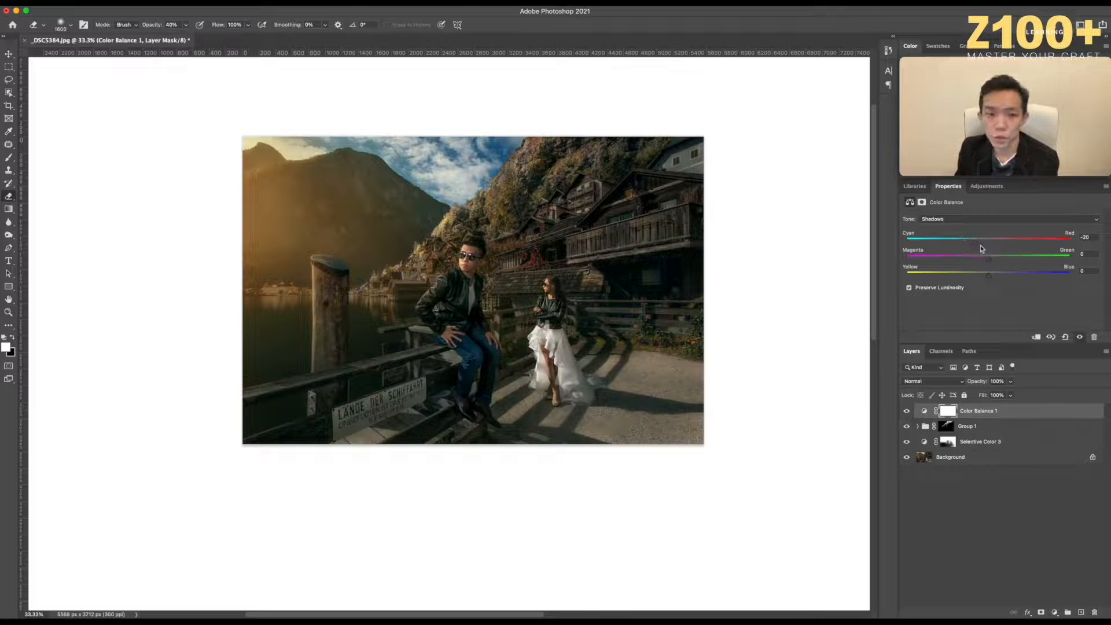
left_click_drag(1000, 279, 995, 281)
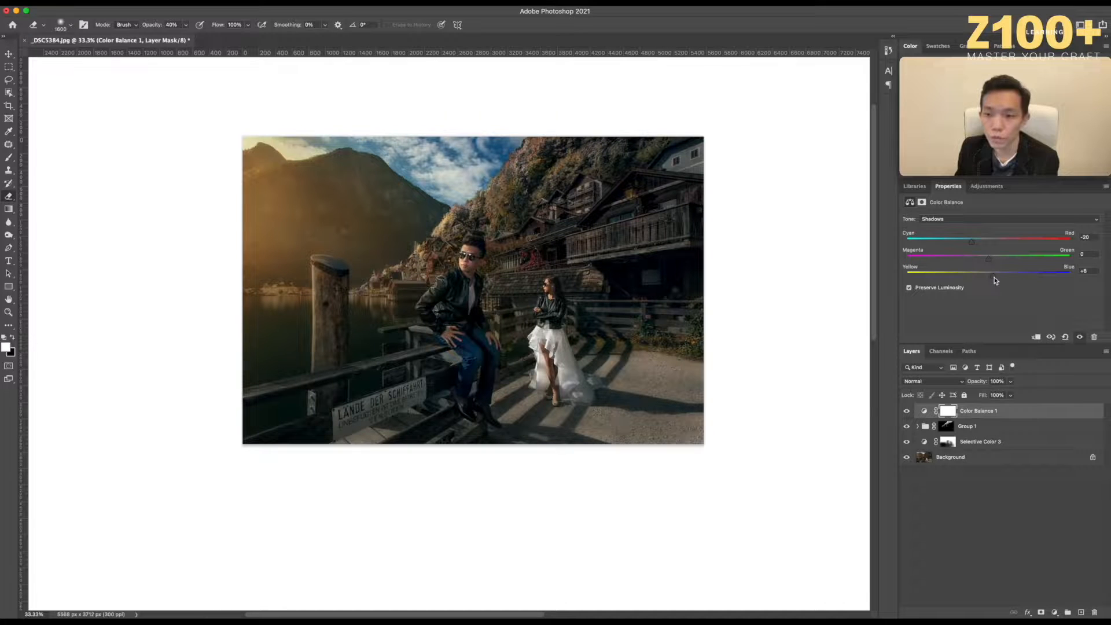
Compare the colour balance with Preserve Luminosity on and off, leave it off, and set the shadows' Yellow–Blue to +10.
left_click(909, 288)
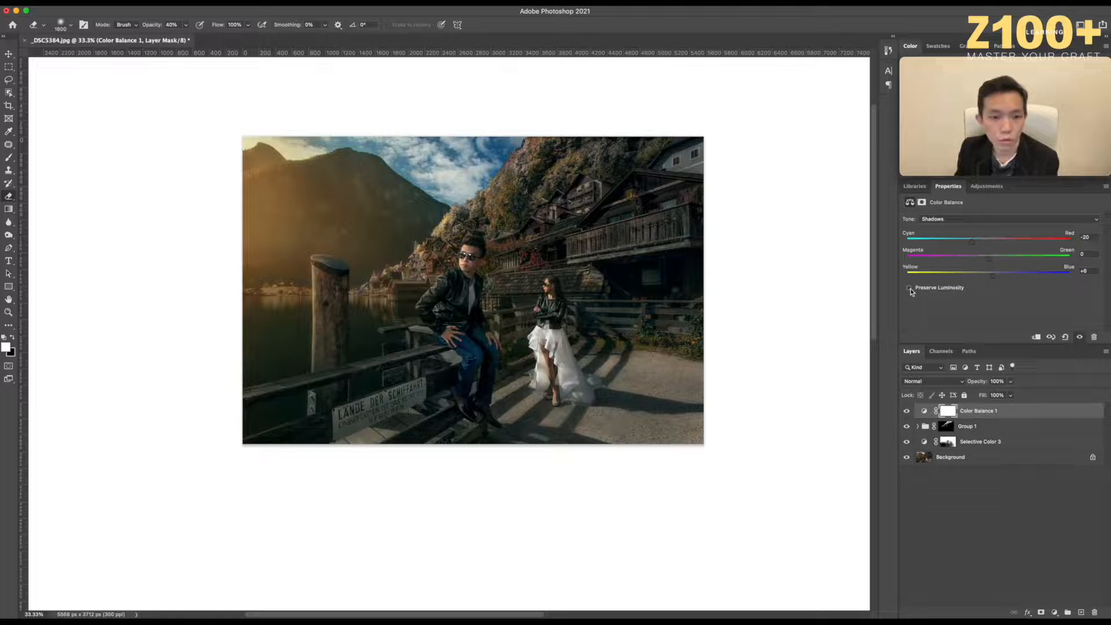
left_click(910, 288)
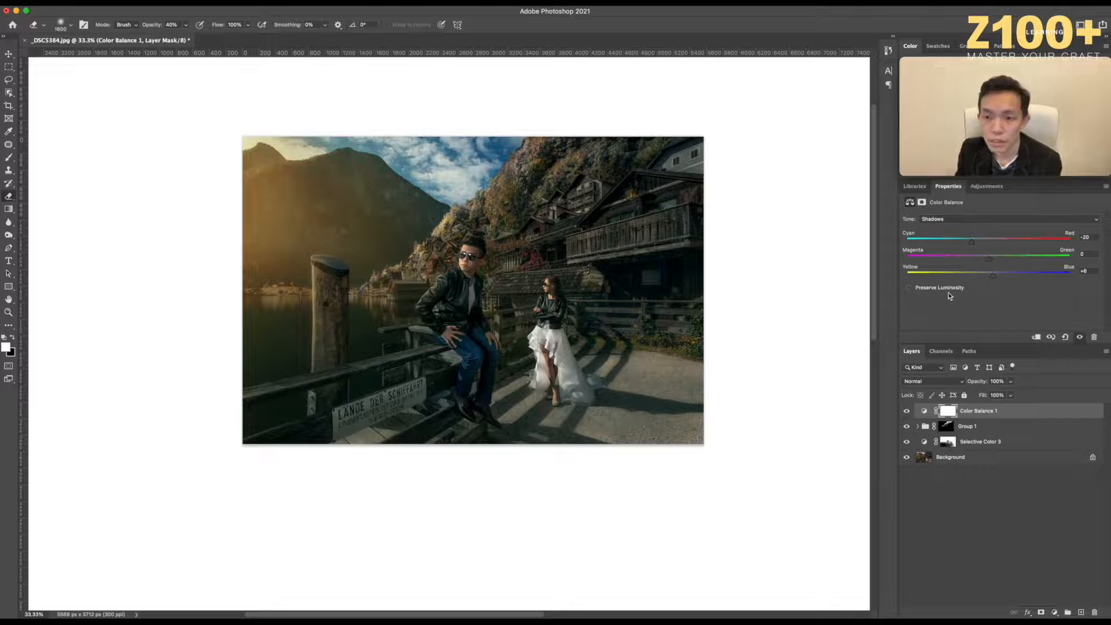
left_click(910, 288)
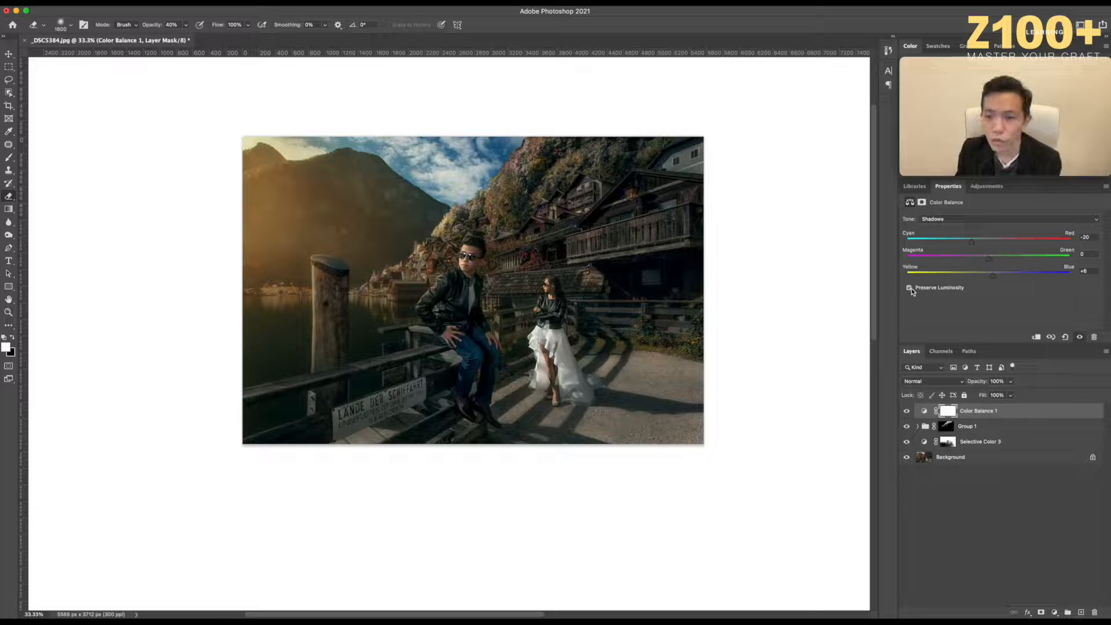
left_click(909, 288)
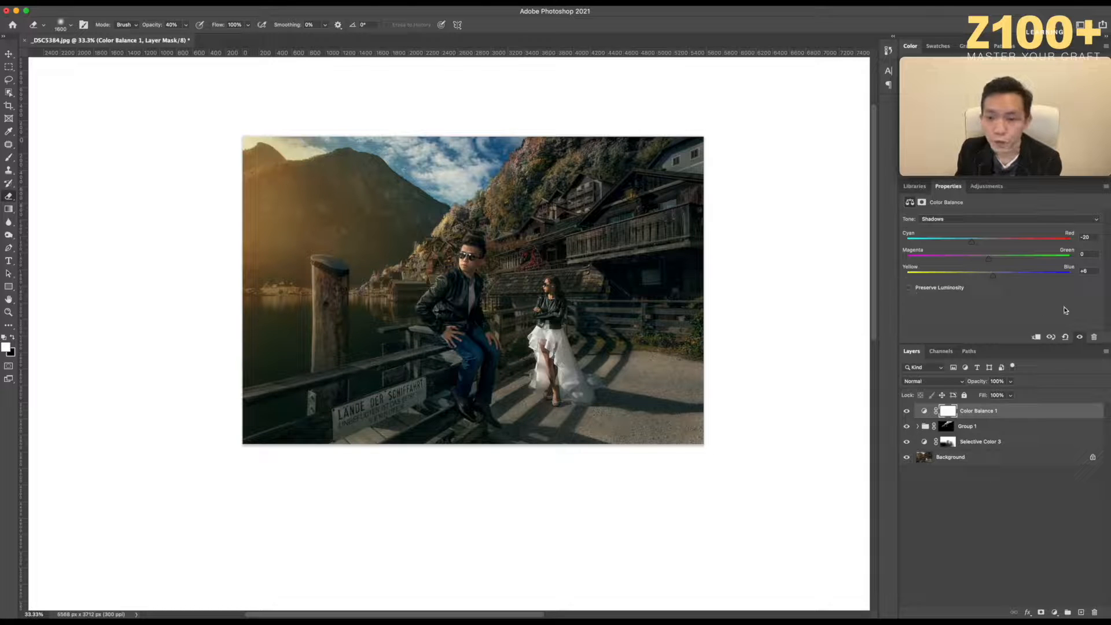
left_click_drag(998, 280, 994, 280)
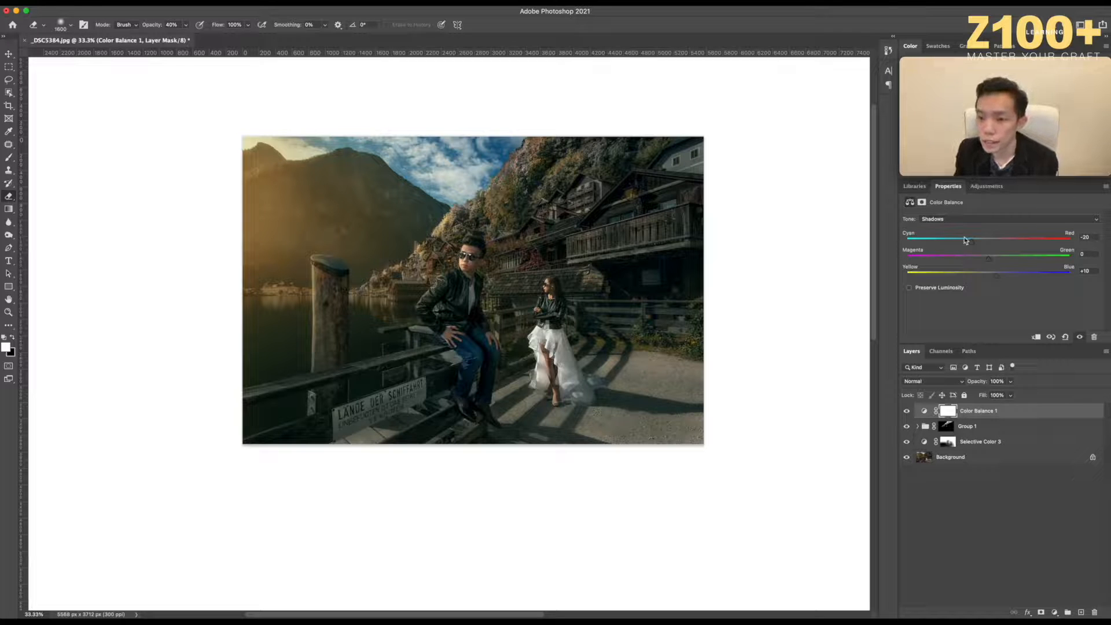
In the Color Balance midtones, set Cyan–Red to -6 and Yellow–Blue to +6.
left_click(965, 219)
left_click(943, 231)
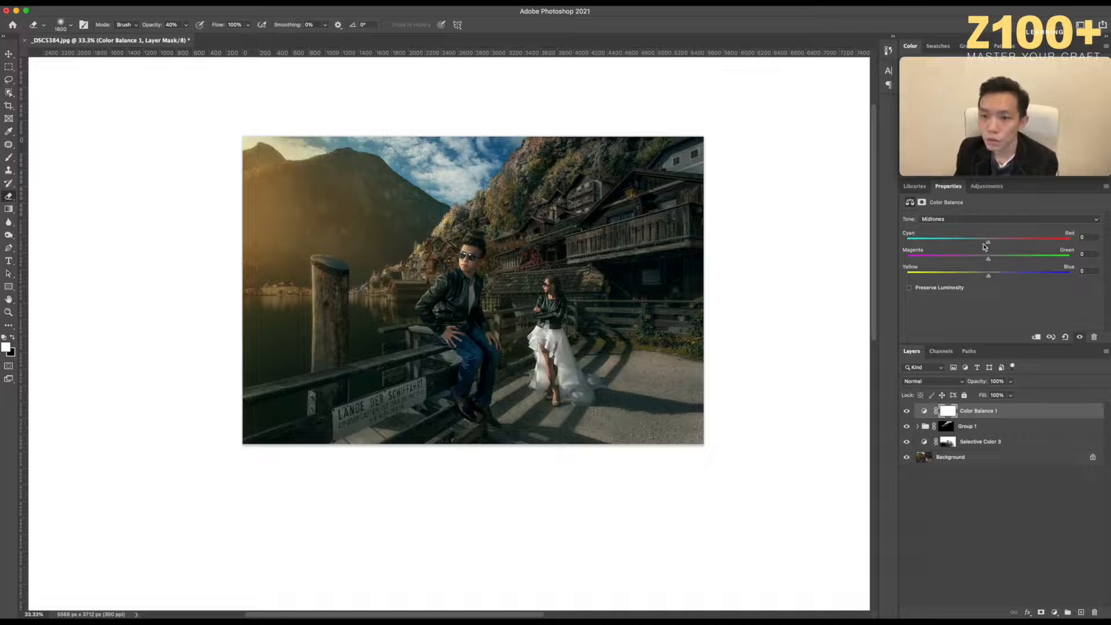
mouse_move(988, 276)
left_mouse_down()
mouse_move(1007, 278)
mouse_move(994, 278)
left_mouse_up()
left_click_drag(981, 244, 984, 245)
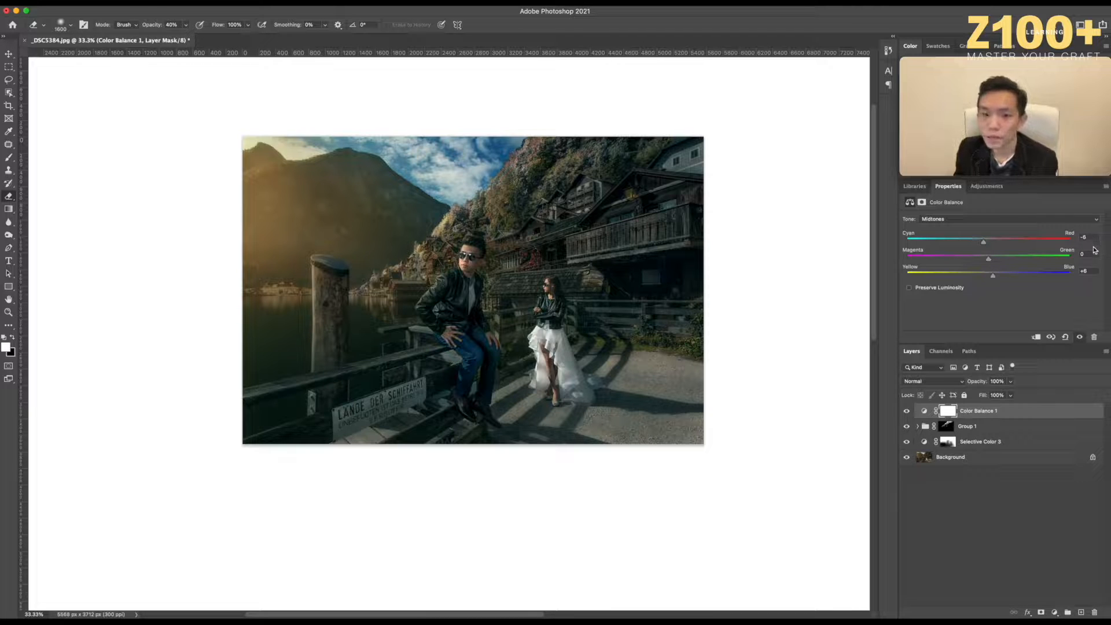
In the Color Balance highlights, set Yellow–Blue to -7 and Cyan–Red to +10.
left_click(939, 223)
left_click(936, 227)
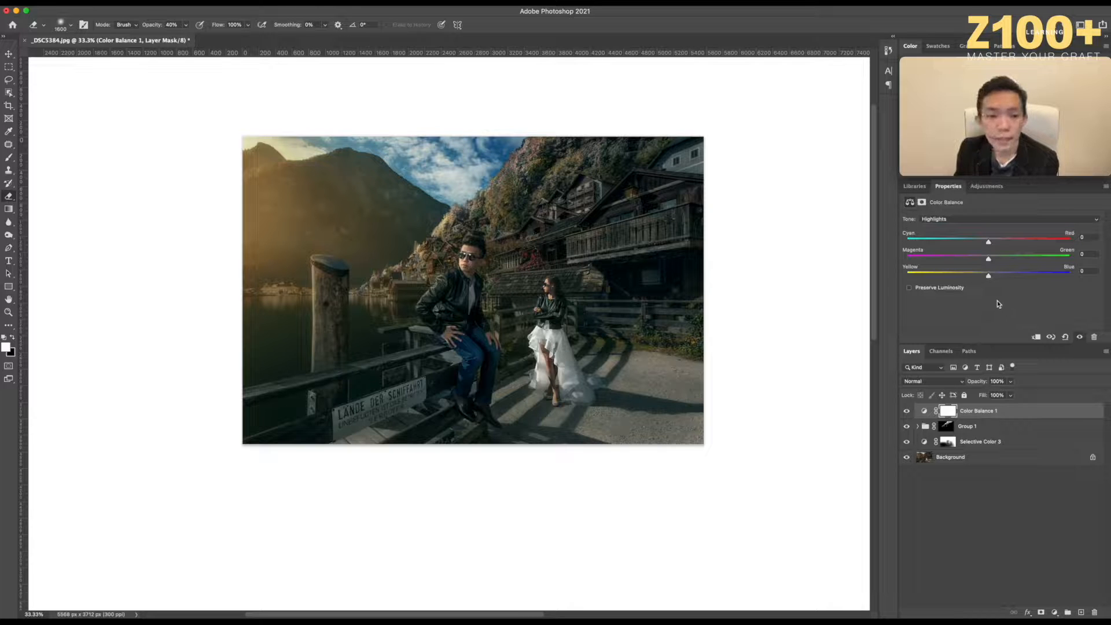
left_click_drag(987, 276, 983, 280)
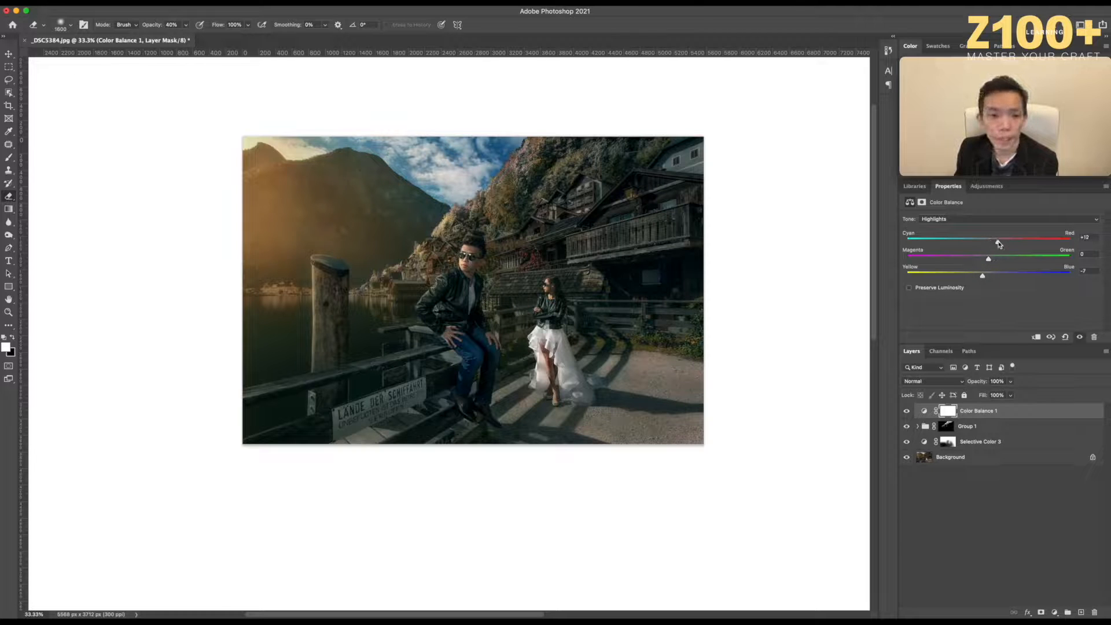
mouse_move(997, 244)
left_mouse_down()
mouse_move(1016, 242)
mouse_move(997, 245)
left_mouse_up()
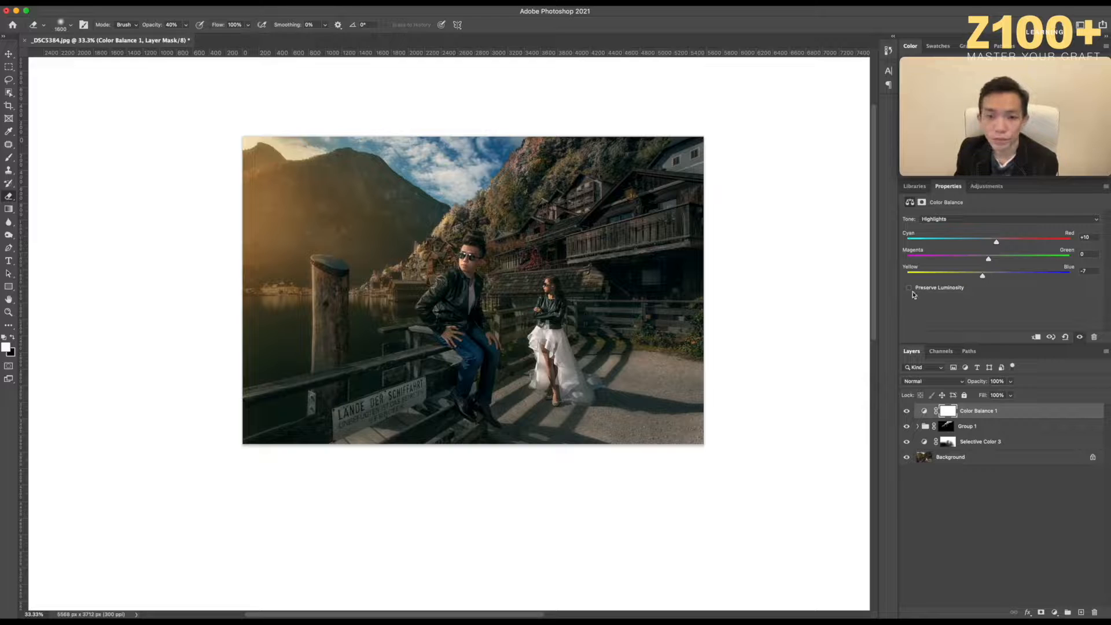
Compare the photo with the Color Balance layer hidden and shown, both as a whole and close up.
left_click(906, 411)
left_click(906, 412)
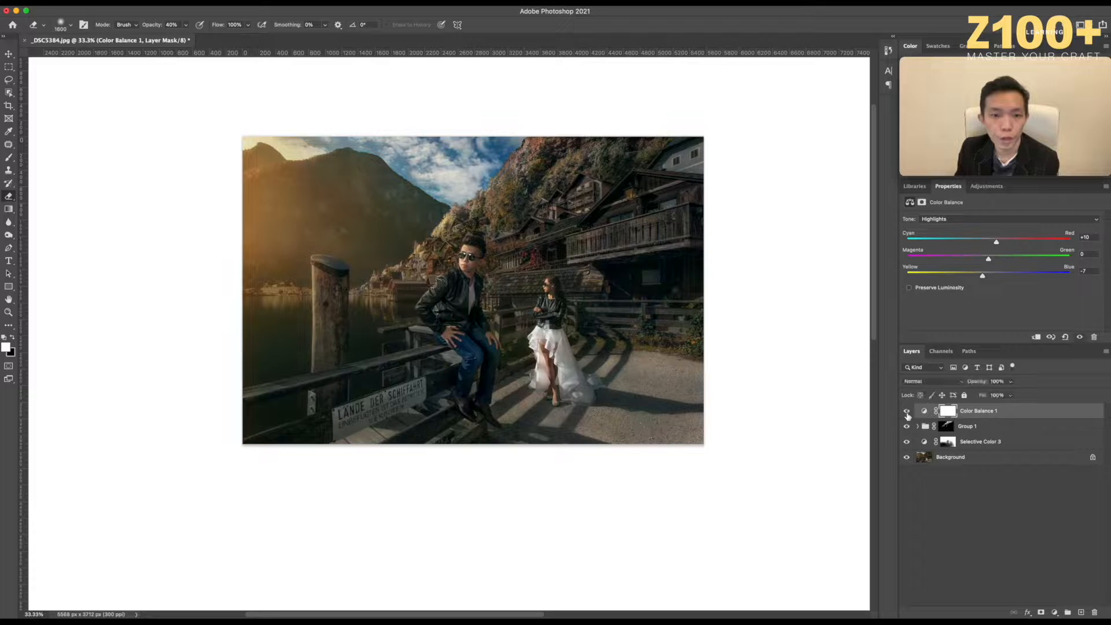
left_click(906, 412)
left_click(906, 412)
left_click(906, 412)
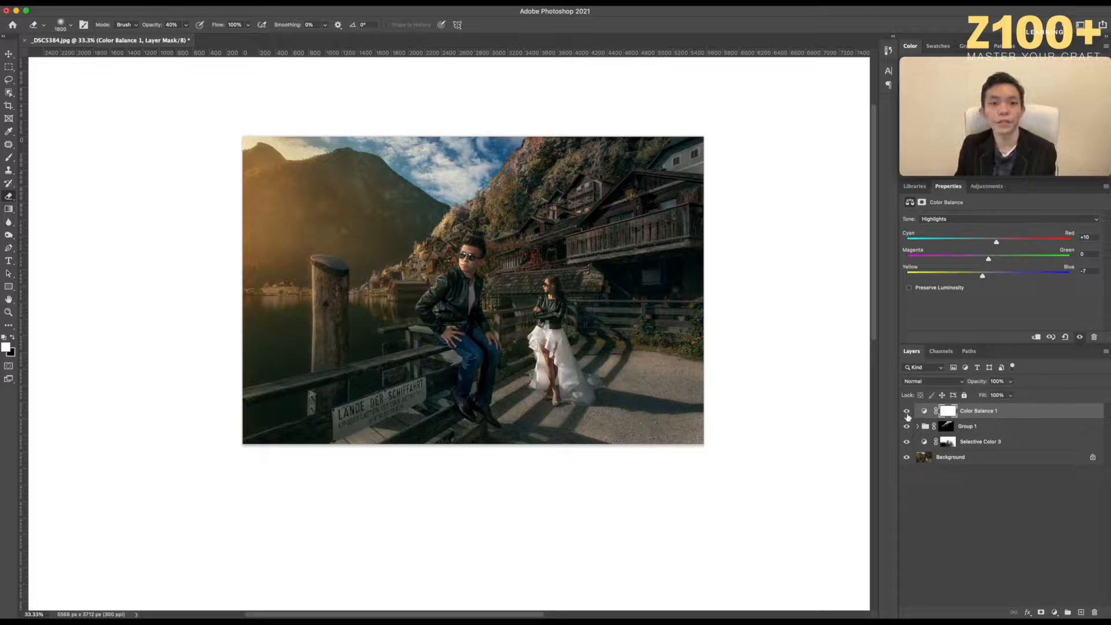
left_click(906, 412)
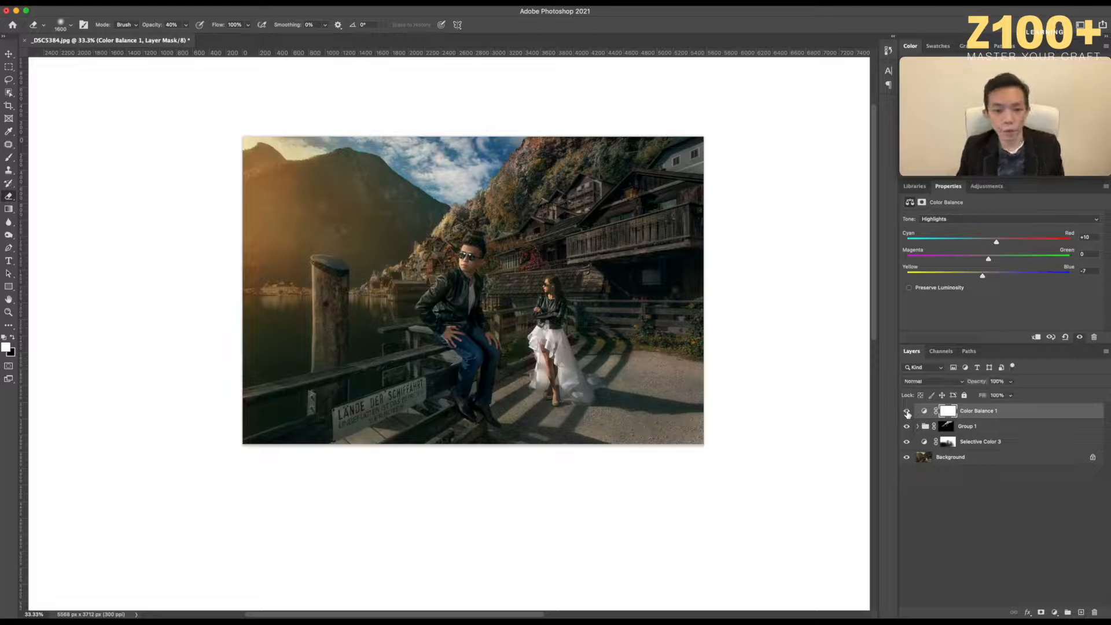
left_click(906, 412)
key("super+plus")
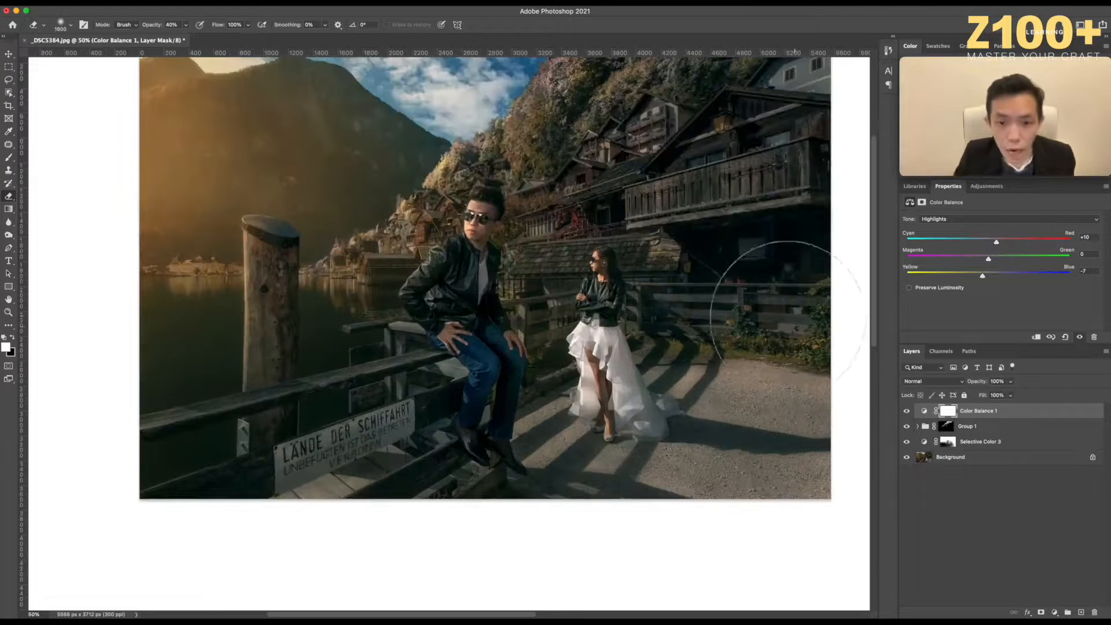
left_click_drag(615, 278, 638, 321)
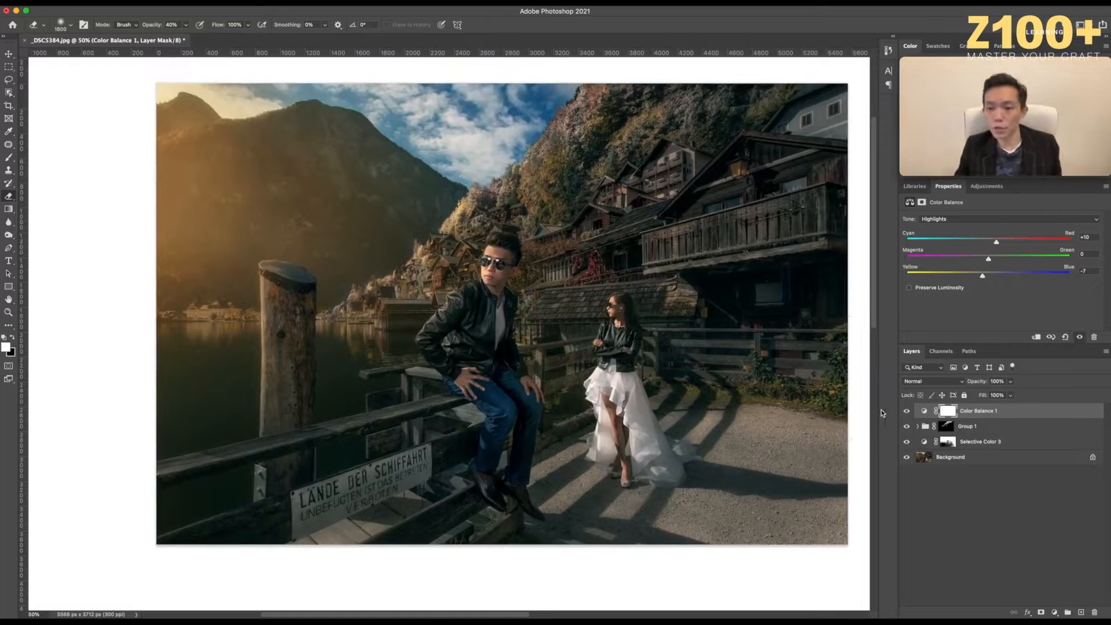
left_click(905, 412)
left_click(904, 412)
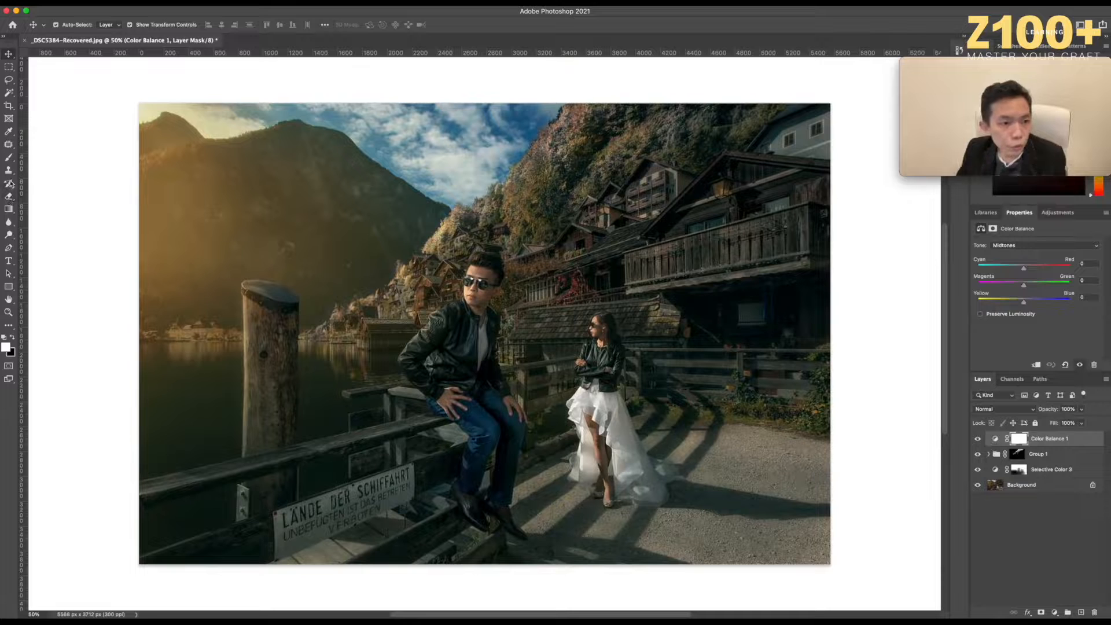
Recheck the grading in the recovered file by hiding and showing the Color Balance layer.
right_click(9, 195)
left_click(58, 206)
left_click(9, 80)
left_click(976, 439)
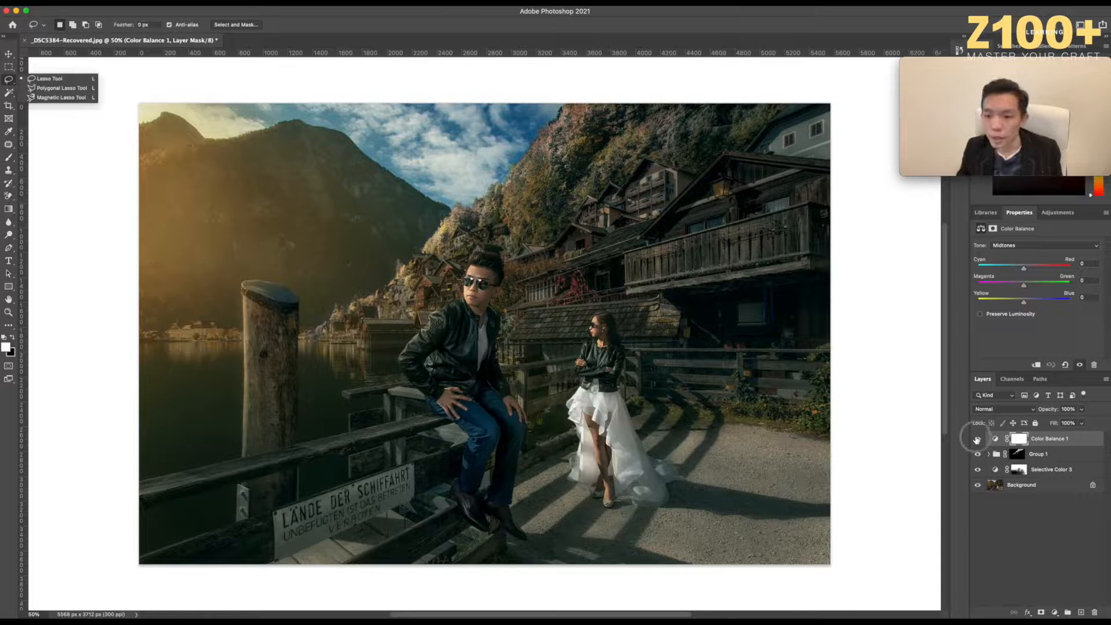
left_click(977, 440)
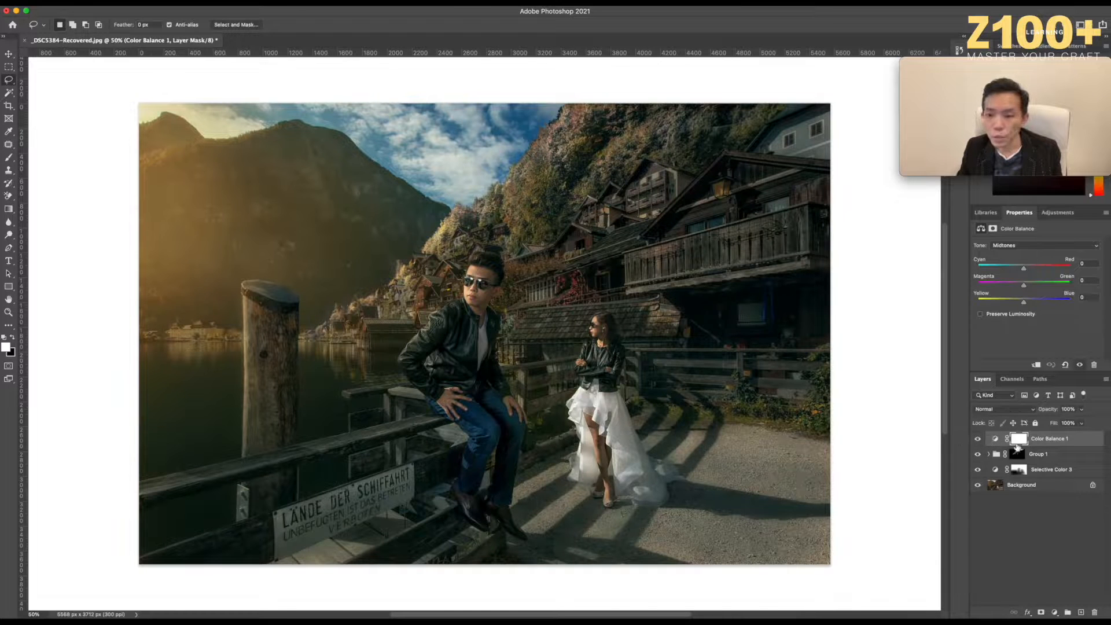
left_click(997, 440)
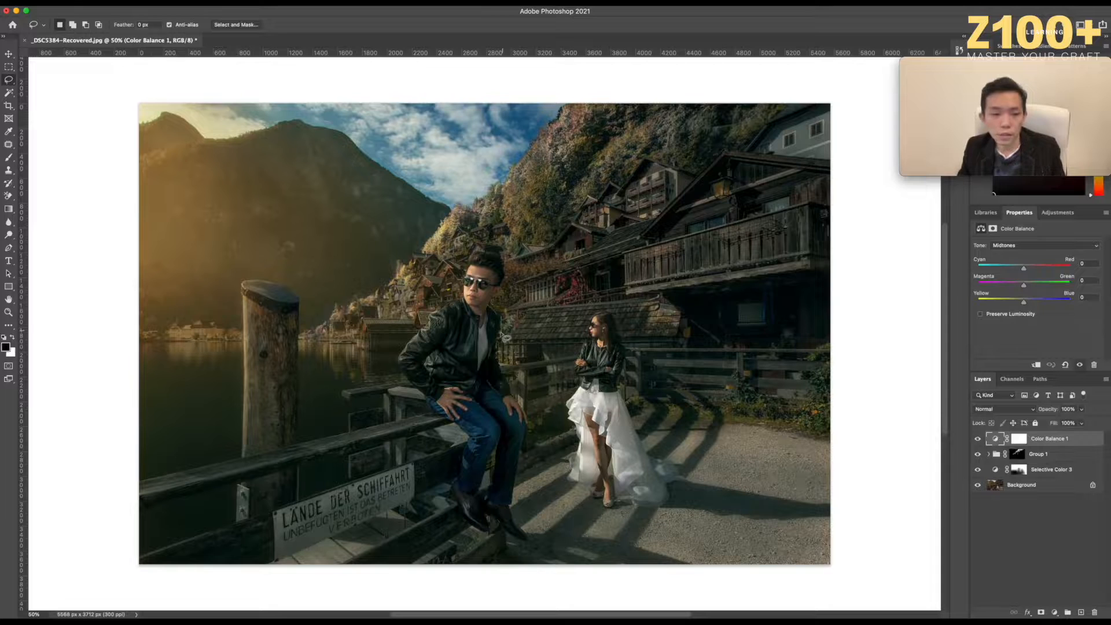
scroll(311, 373, "down", 5)
left_click_drag(402, 315, 401, 464)
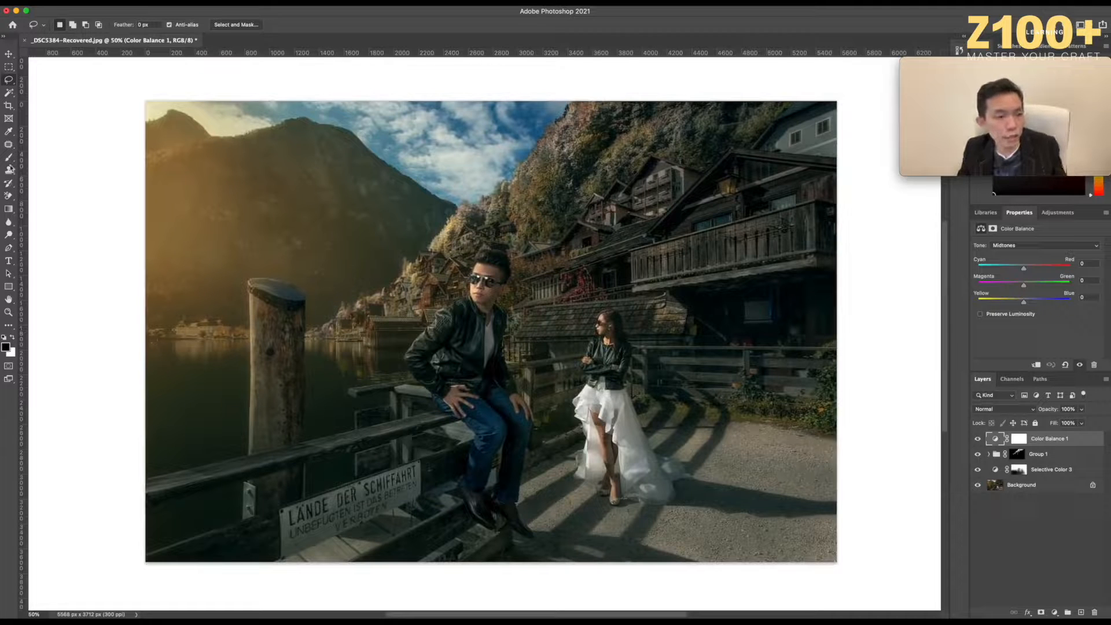
Erase parts of the Color Balance layer mask over the mountains, hillside and houses with a very large soft eraser at 48% opacity.
left_click_drag(9, 196, 32, 197)
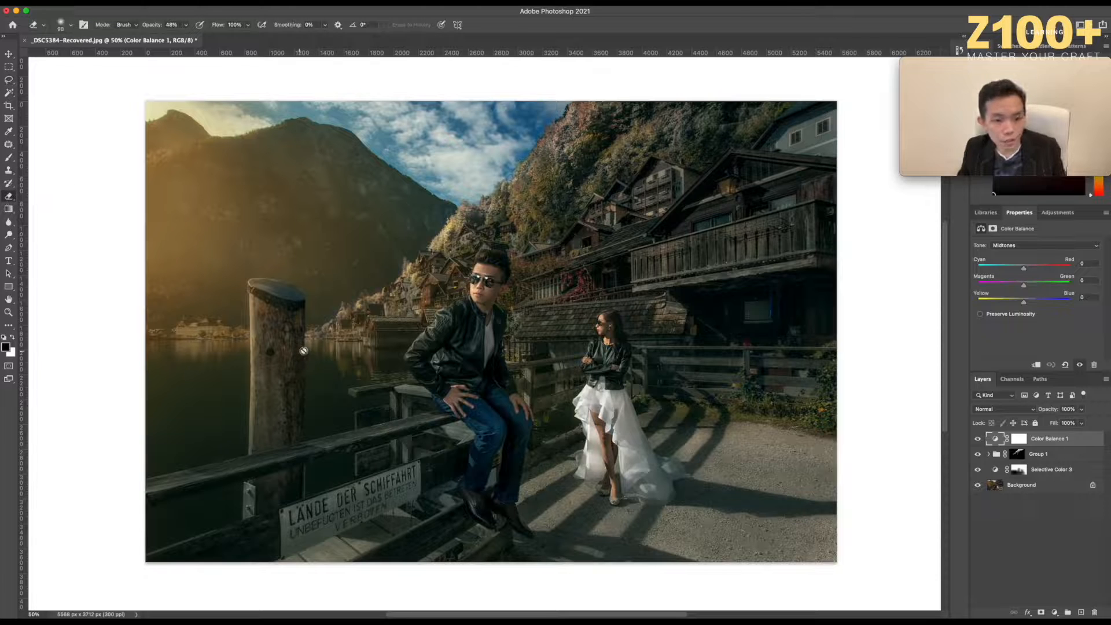
left_click(1019, 440)
key("bracketright")
key("bracketright")
key("bracketright")
key("bracketright")
key("bracketright")
key("bracketright")
key("bracketright")
key("bracketright")
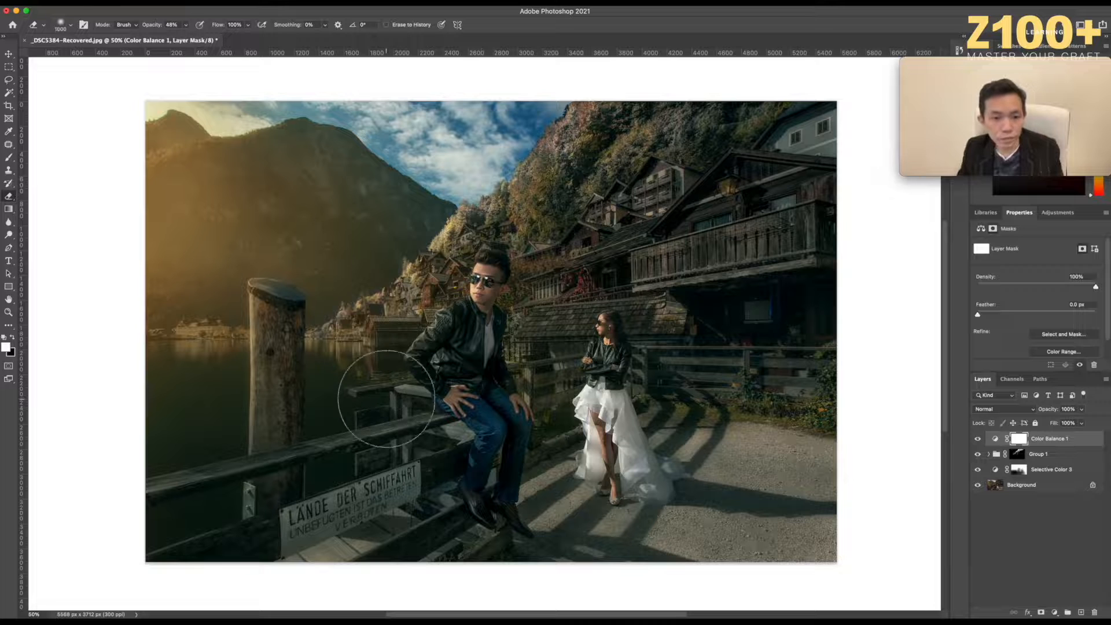
key("bracketright")
key("bracketright")
key("bracketright")
key("bracketright")
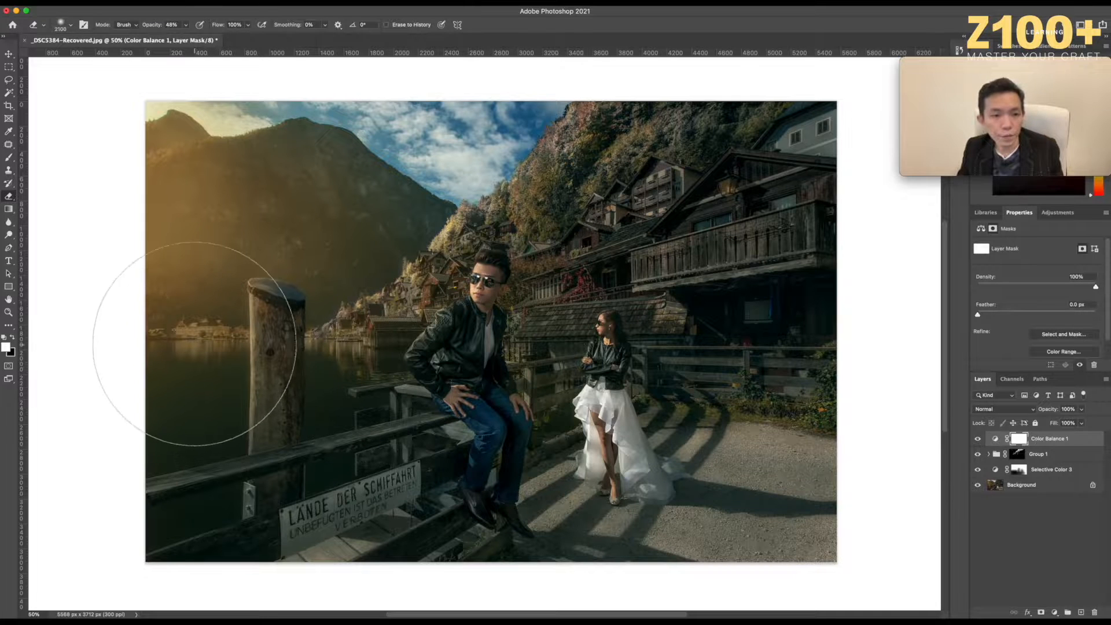
key("bracketright")
key("bracketright")
key("bracketright")
key("bracketright")
left_click(418, 287)
left_click(552, 329)
left_click(642, 268)
Erase more of the Color Balance mask along the upper hillside and over the wooden houses, using smaller eraser sizes up to 1100 px.
key("bracketleft")
key("bracketleft")
key("bracketleft")
key("bracketleft")
key("bracketleft")
key("bracketleft")
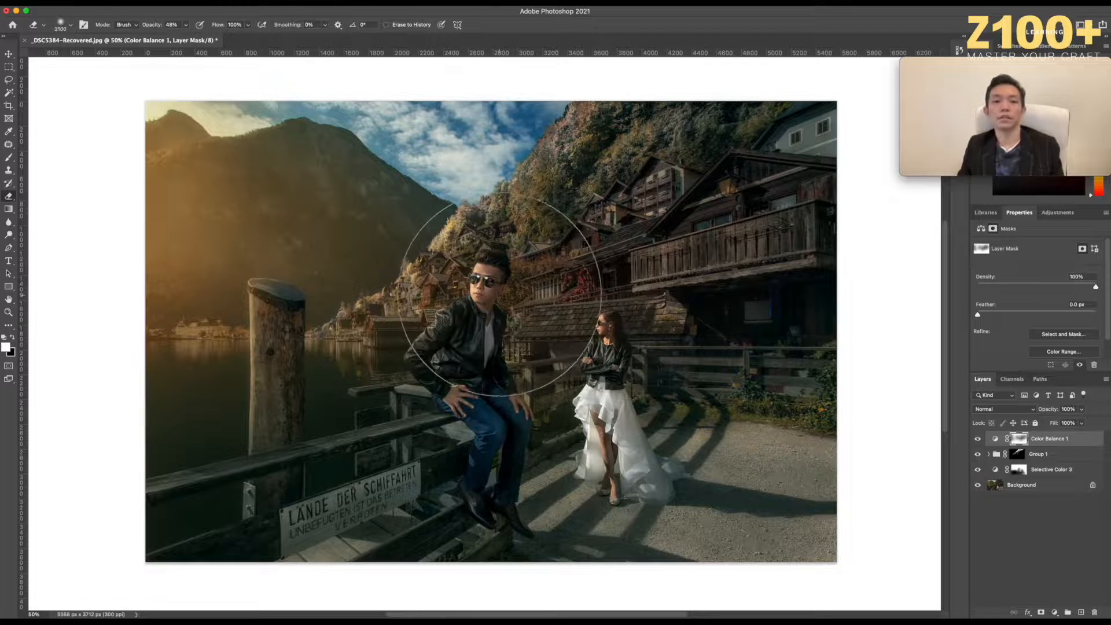
key("bracketleft")
key("bracketleft")
key("bracketleft")
key("bracketleft")
key("bracketleft")
key("bracketleft")
key("bracketleft")
key("bracketleft")
key("bracketleft")
key("bracketleft")
key("bracketleft")
key("bracketleft")
key("bracketleft")
key("bracketleft")
key("bracketleft")
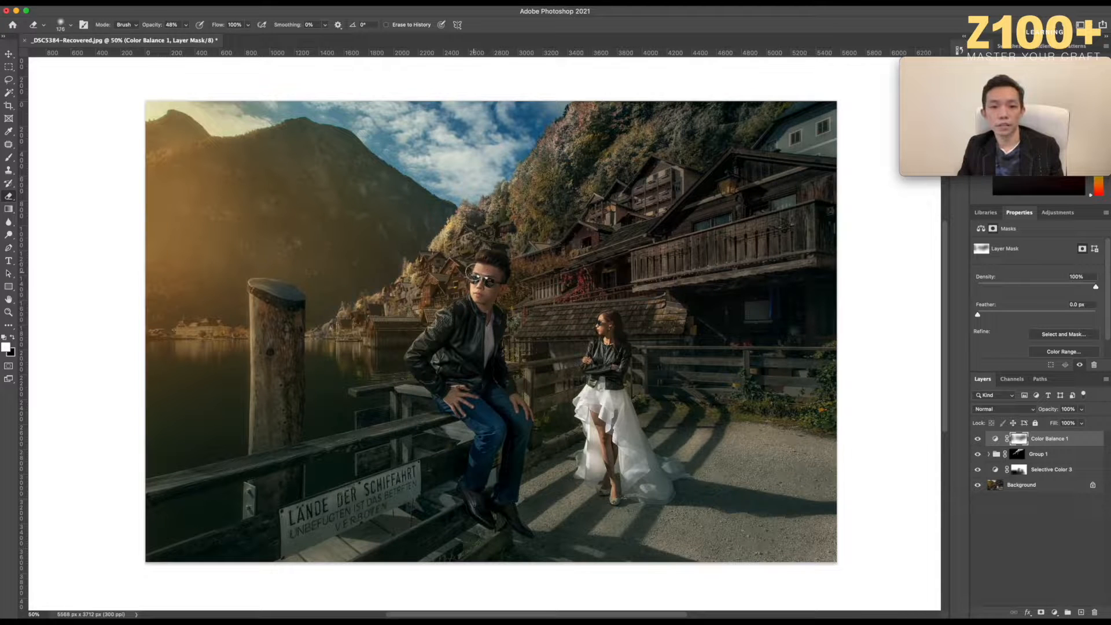
key("bracketright")
key("bracketright")
key("bracketright")
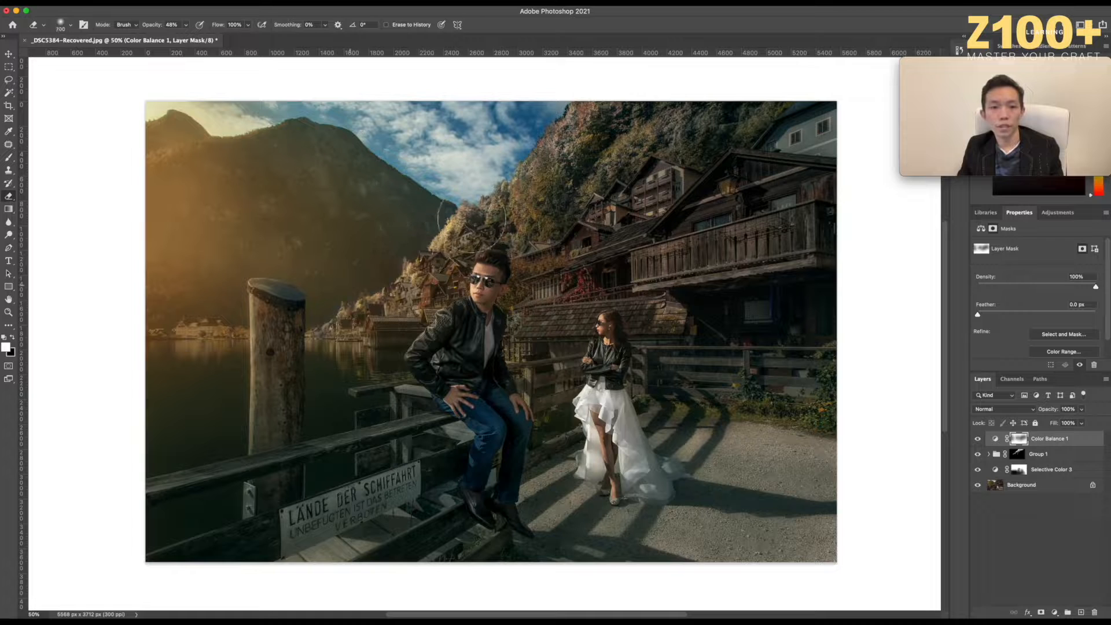
mouse_move(540, 168)
left_mouse_down()
mouse_move(609, 134)
mouse_move(712, 125)
mouse_move(692, 137)
left_mouse_up()
key("bracketright")
key("bracketright")
key("bracketright")
key("bracketright")
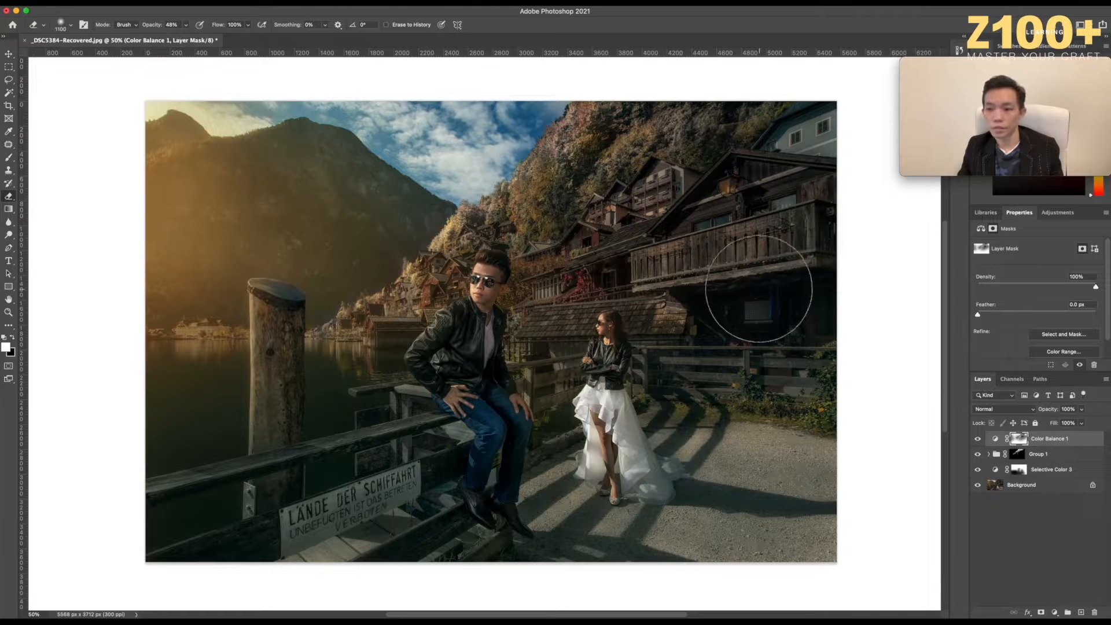
Compare the masked colour balance before and after by toggling the Color Balance layer's visibility.
left_click(978, 440)
left_click(977, 440)
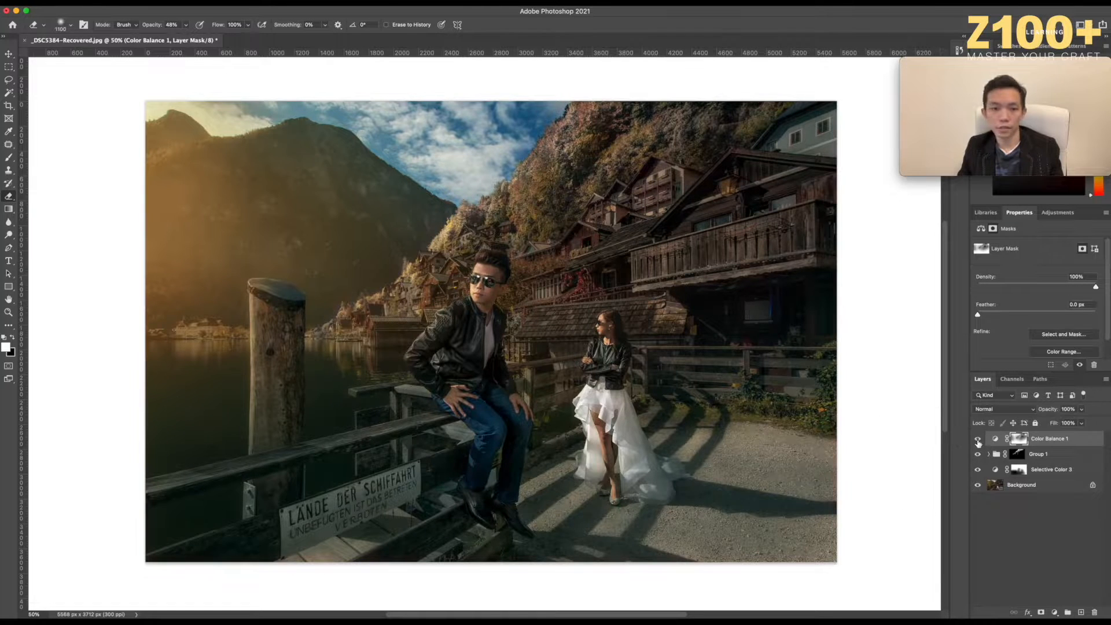
left_click(978, 439)
left_click(978, 439)
left_click(977, 439)
left_click(978, 440)
Erase the Color Balance mask along the wooden railing beside the lake with a small eraser.
key("bracketright")
key("bracketright")
key("bracketright")
key("bracketright")
key("bracketright")
key("bracketright")
key("bracketright")
key("bracketright")
key("bracketright")
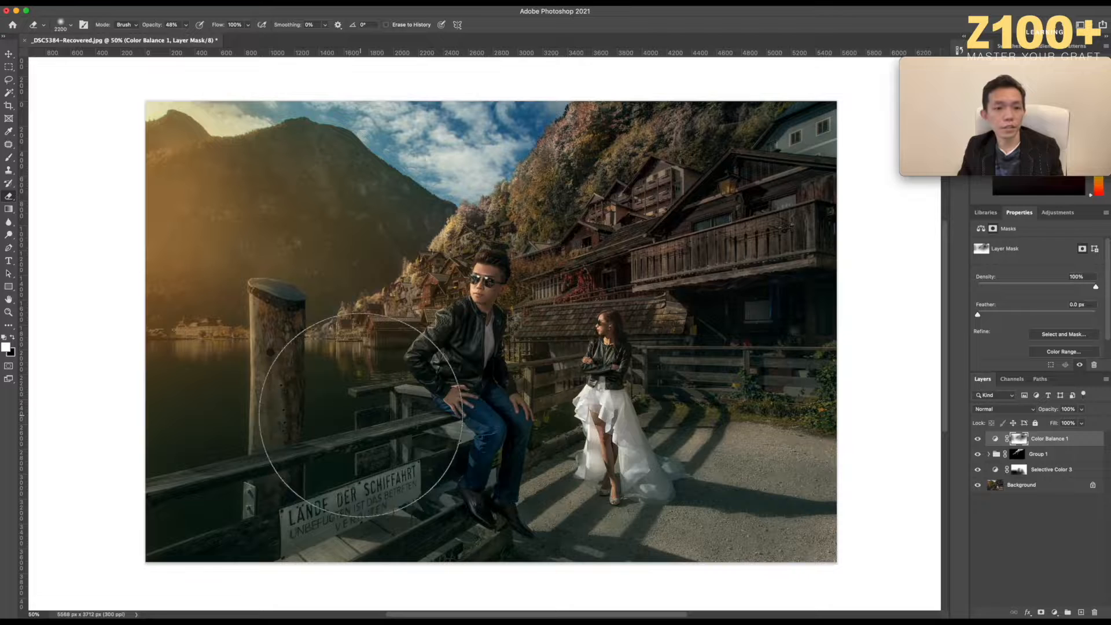
key("bracketleft")
key("bracketleft")
key("bracketleft")
key("bracketleft")
key("bracketleft")
key("bracketleft")
key("bracketleft")
key("bracketleft")
key("bracketleft")
key("bracketleft")
key("bracketleft")
key("bracketleft")
key("bracketleft")
key("bracketleft")
key("bracketleft")
key("bracketleft")
key("bracketleft")
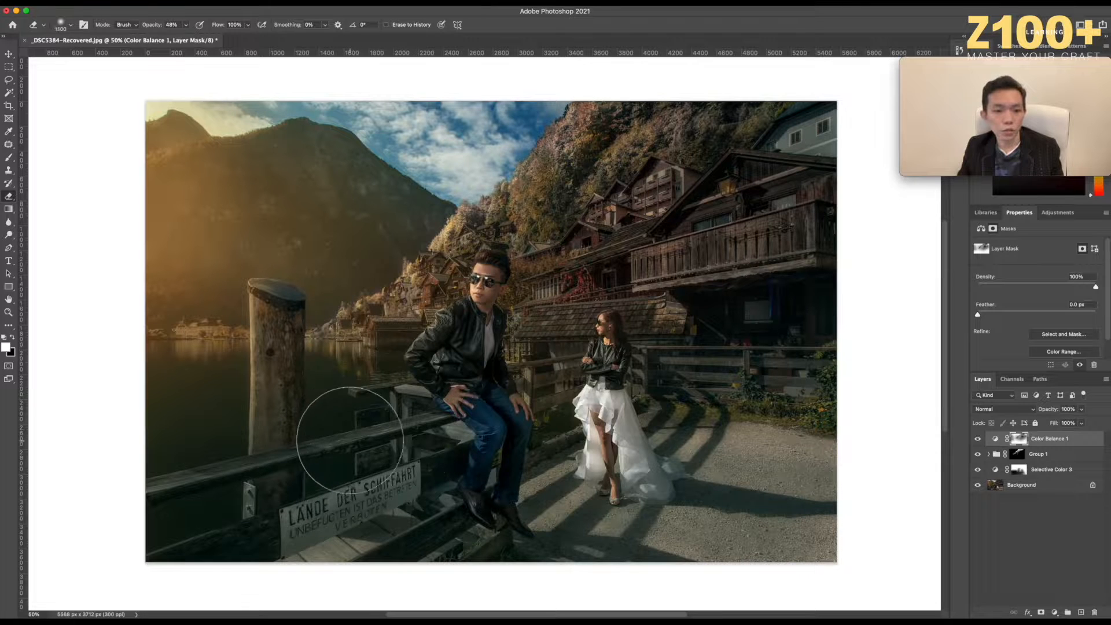
key("bracketleft")
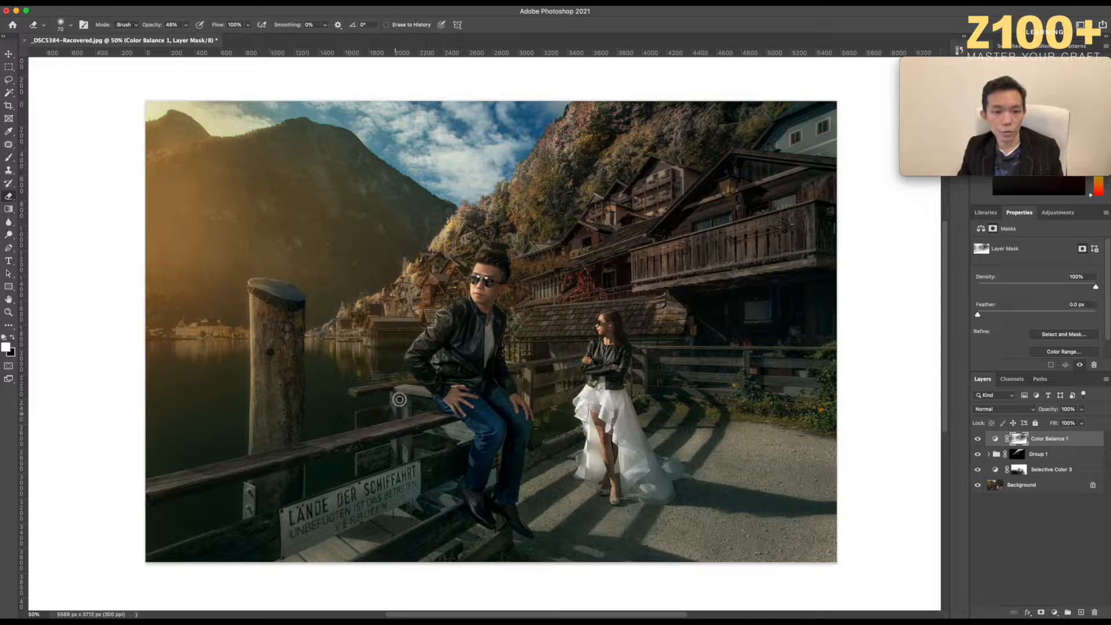
Erase the Color Balance mask over the lower rails and beams around the sign and beside the seated man's legs.
key("bracketright")
key("bracketright")
key("bracketright")
key("bracketright")
key("bracketright")
left_click_drag(442, 431, 480, 440)
key("bracketright")
key("bracketright")
key("bracketright")
key("bracketright")
key("bracketright")
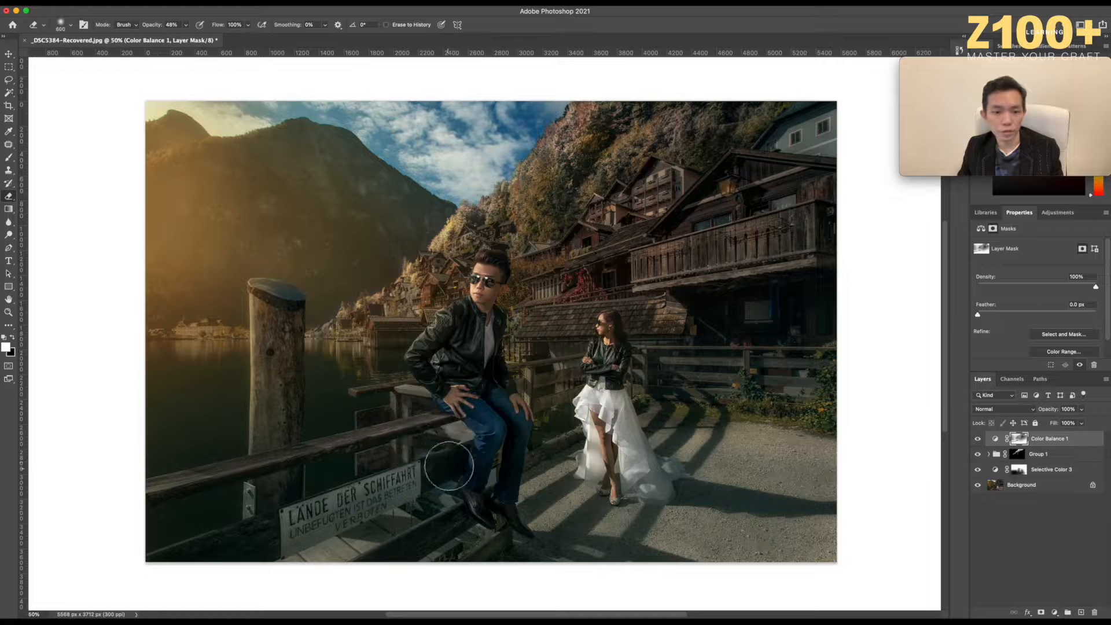
key("bracketleft")
key("bracketleft")
key("bracketleft")
key("bracketleft")
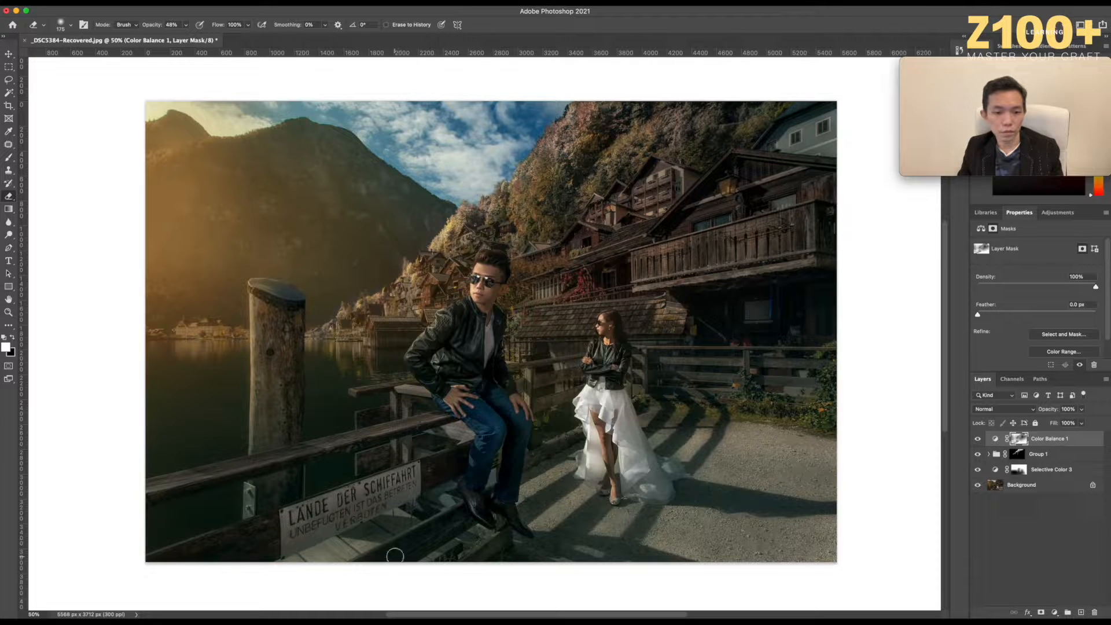
Erase the Color Balance mask over the sign and the wooden planks below the seated man with a larger eraser.
key("bracketright")
key("bracketright")
key("bracketright")
key("bracketright")
key("bracketright")
key("bracketright")
key("bracketright")
key("bracketright")
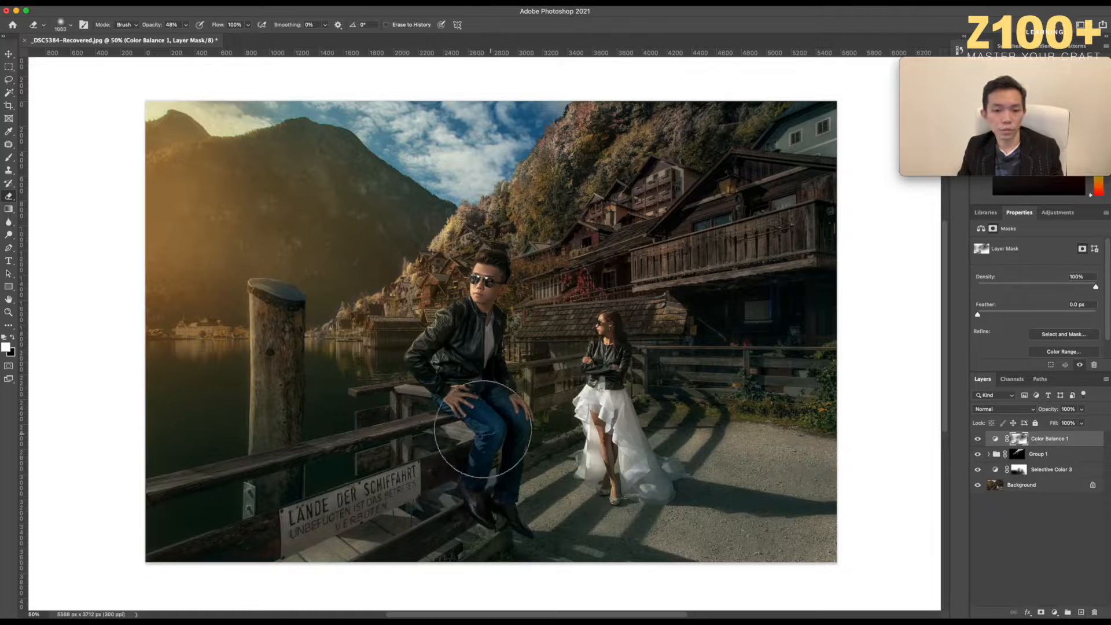
key("bracketleft")
key("bracketleft")
key("bracketleft")
key("bracketleft")
key("bracketleft")
key("bracketleft")
key("bracketleft")
key("bracketleft")
key("bracketleft")
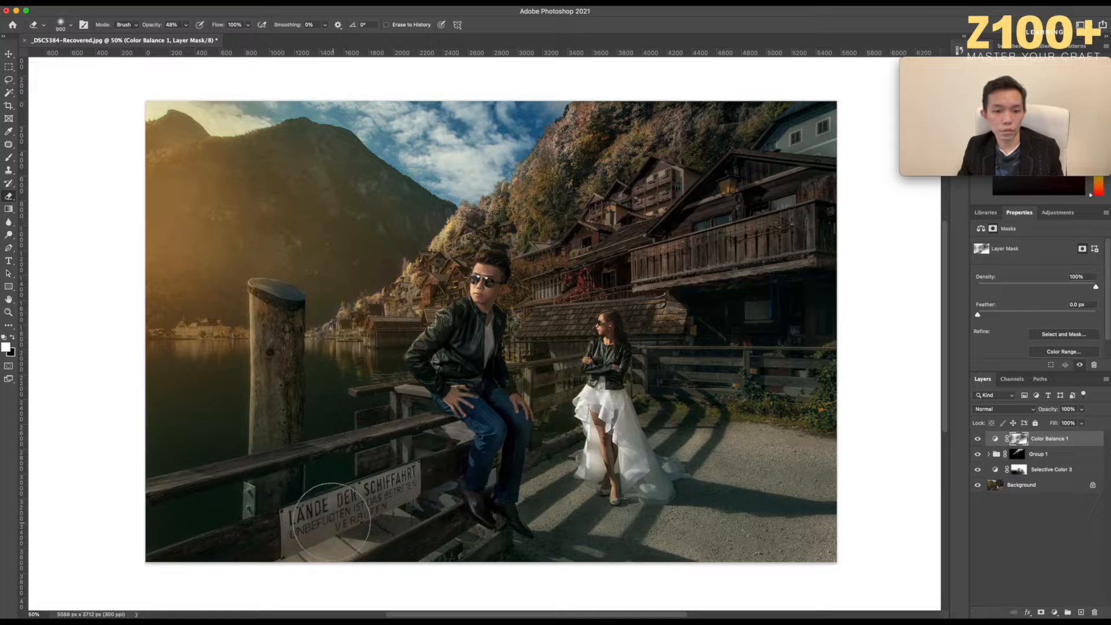
Erase the Color Balance mask over the metal bracket and the fence area next to the sign.
key("bracketleft")
key("bracketleft")
key("bracketleft")
key("bracketleft")
key("bracketright")
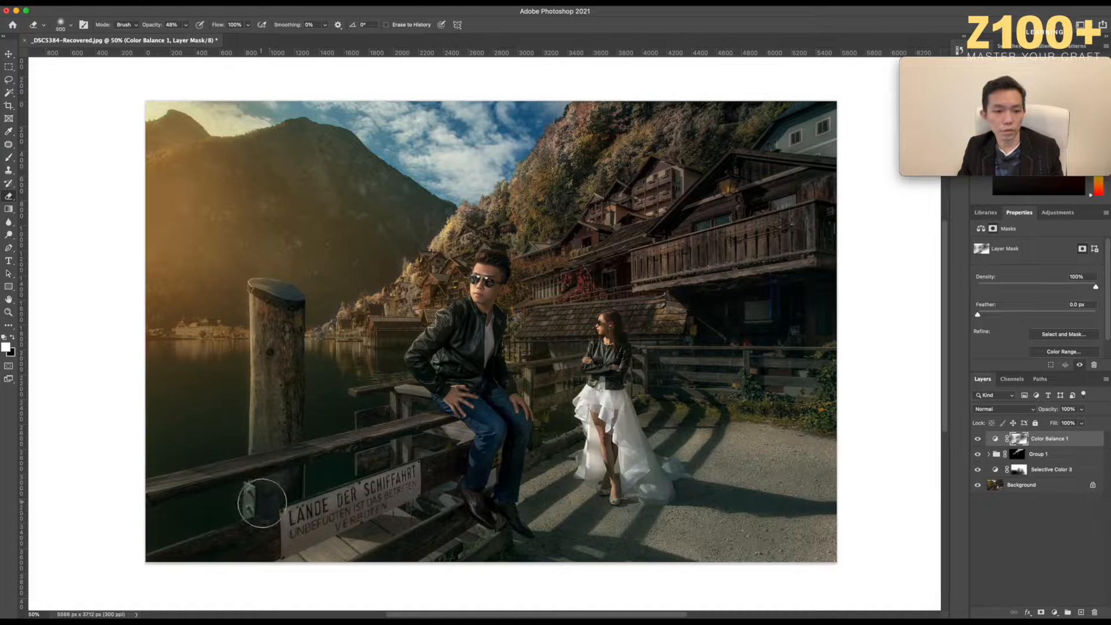
key("bracketleft")
left_click_drag(251, 490, 247, 512)
Erase the Color Balance mask over the tall wooden post in the lake with a slightly larger eraser.
scroll(274, 474, "up", 1)
key("bracketright")
key("bracketright")
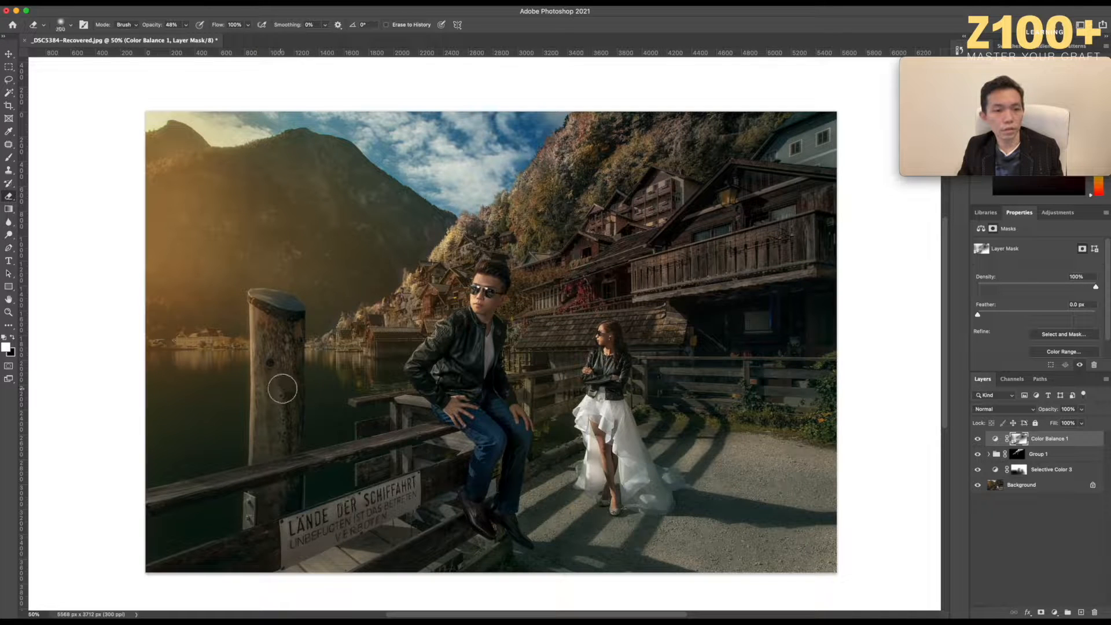
key("bracketright")
key("bracketright")
key("bracketright")
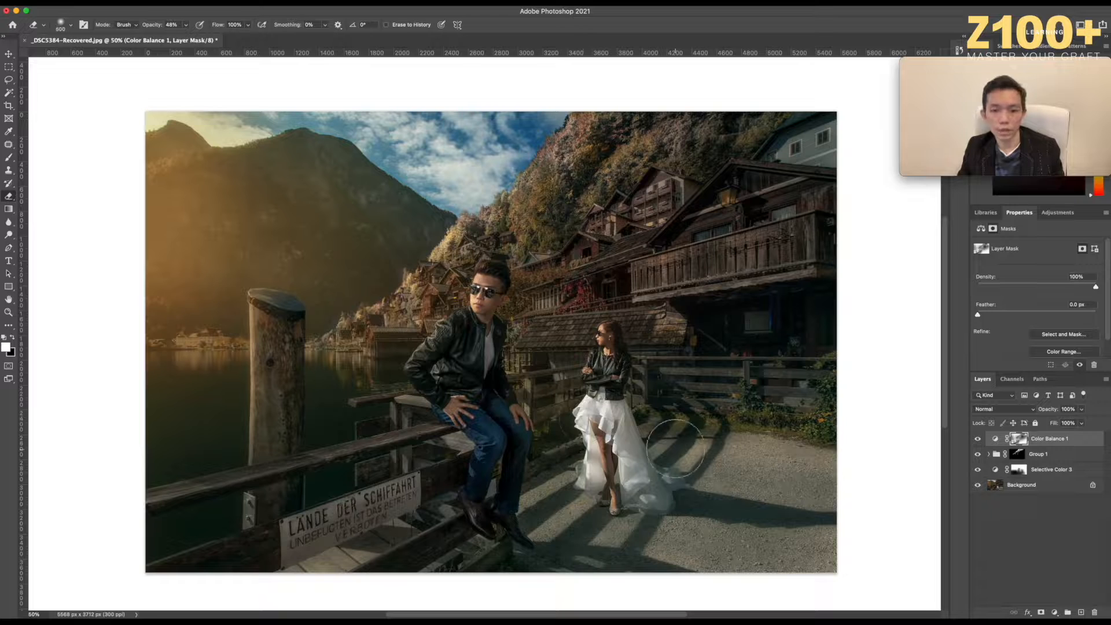
Erase the Color Balance mask over the seated man's shoes and the surrounding foreground with a much larger eraser of about 1600 px.
key("super+minus")
key("bracketright")
key("bracketright")
key("bracketright")
key("bracketright")
key("bracketright")
key("bracketright")
key("bracketright")
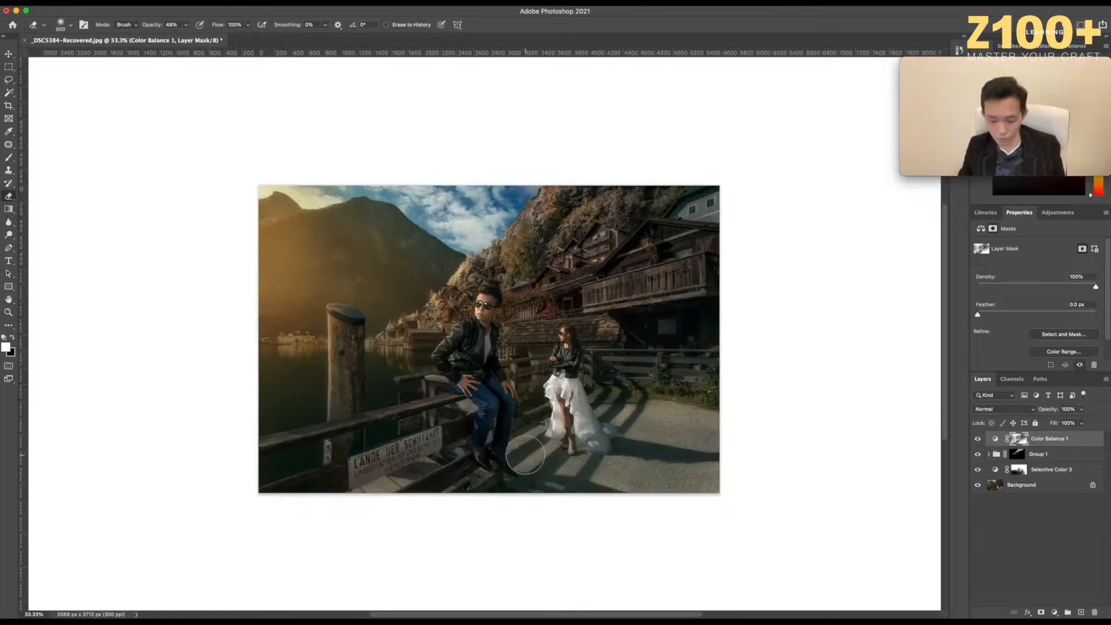
key("bracketright")
key("bracketright")
key("bracketright")
key("bracketright")
key("bracketright")
key("bracketright")
key("bracketright")
key("bracketright")
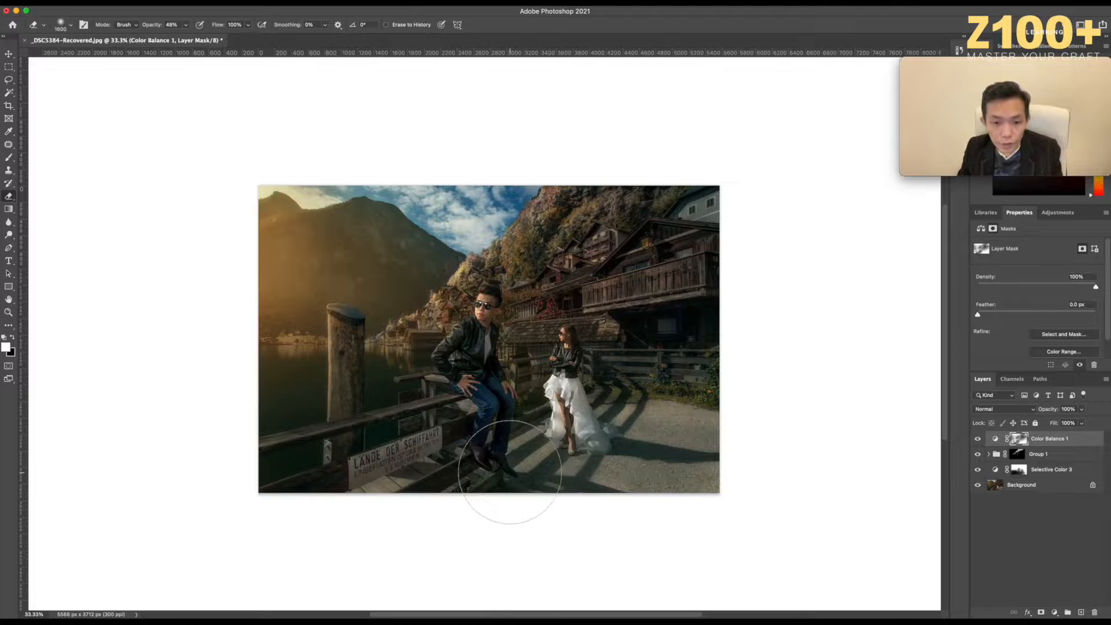
key("bracketright")
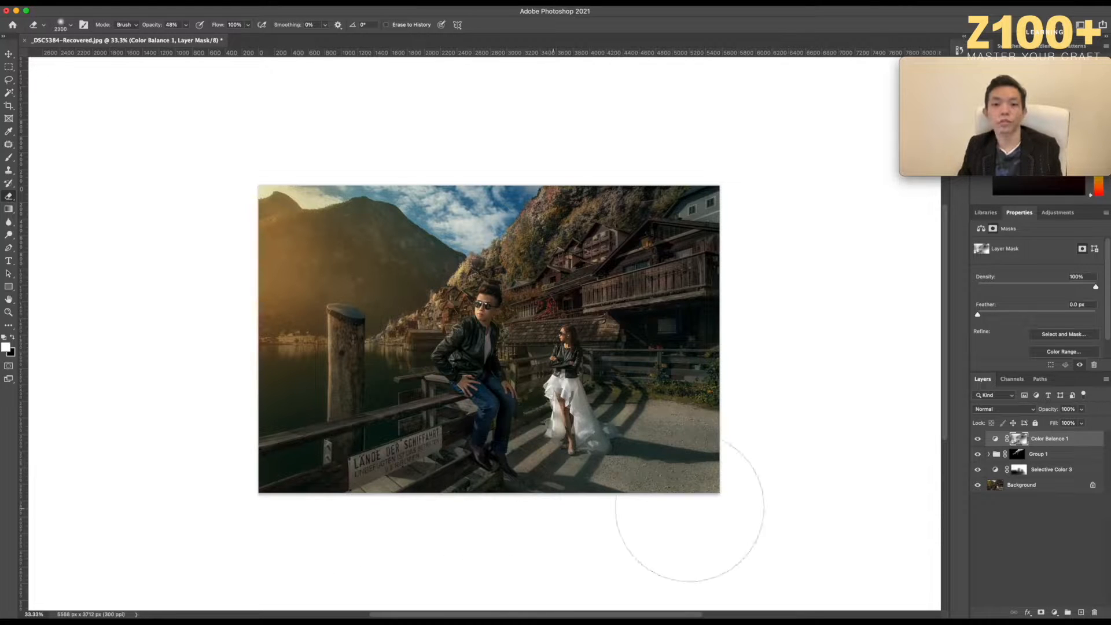
key("bracketleft")
key("bracketleft")
key("bracketleft")
key("bracketleft")
key("bracketleft")
key("bracketleft")
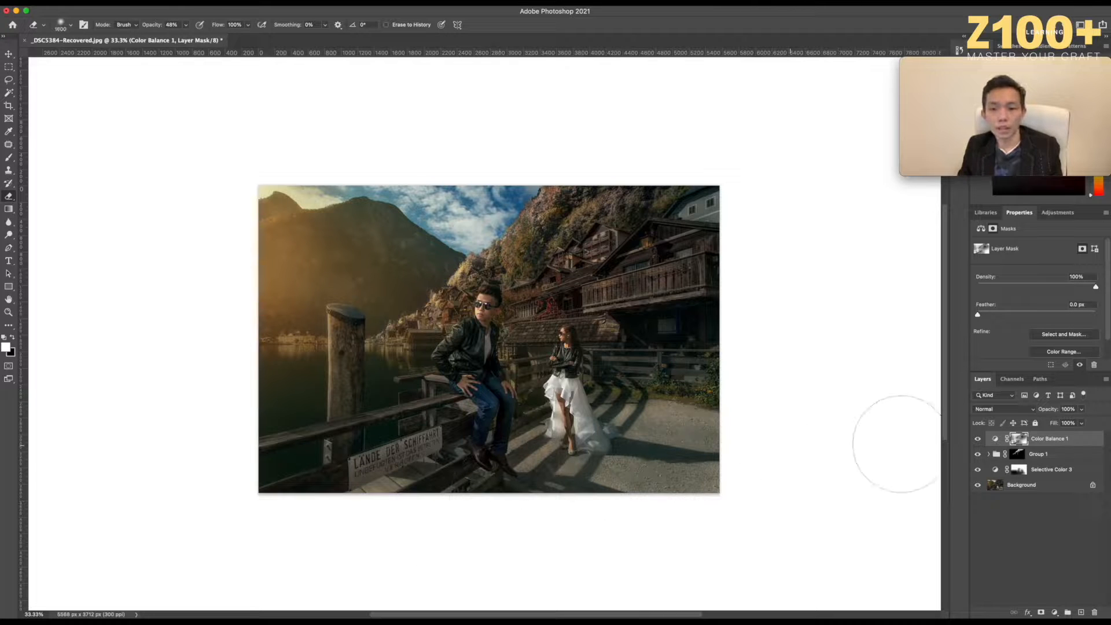
key("bracketleft")
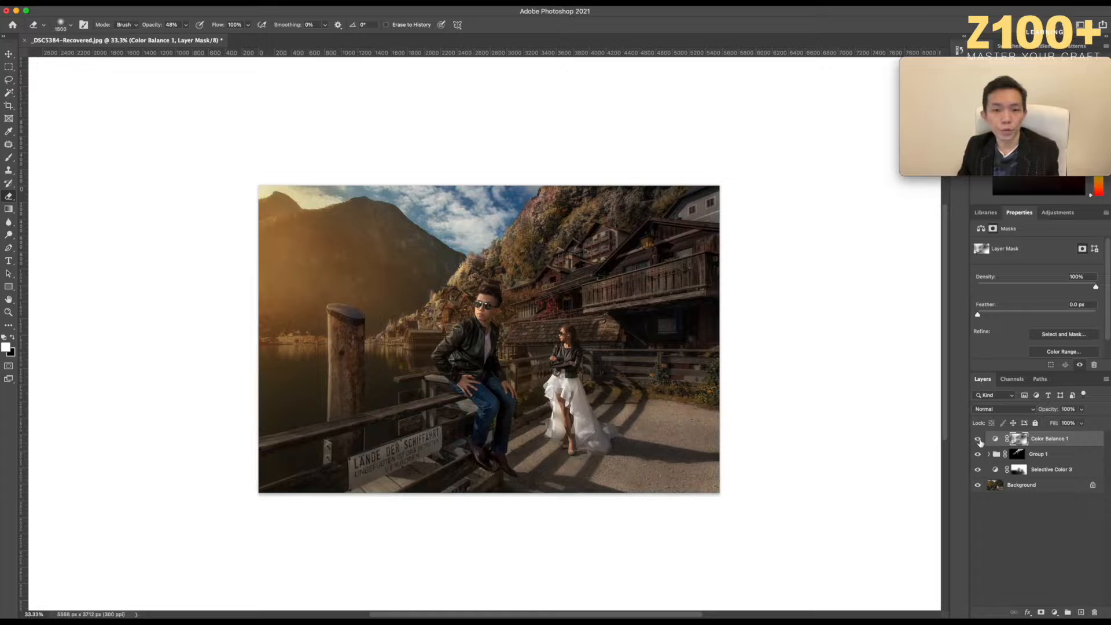
Compare the photo with the Color Balance layer hidden and shown several times.
left_click(978, 439)
left_click(977, 439)
left_click(978, 439)
left_click(978, 439)
left_click(977, 440)
left_click(977, 440)
Erase the Color Balance mask over the fence and plants behind the woman, reducing the eraser to 400 px.
scroll(715, 377, "up", 1)
key("bracketleft")
key("bracketleft")
key("bracketleft")
key("bracketleft")
key("bracketleft")
key("bracketleft")
key("bracketleft")
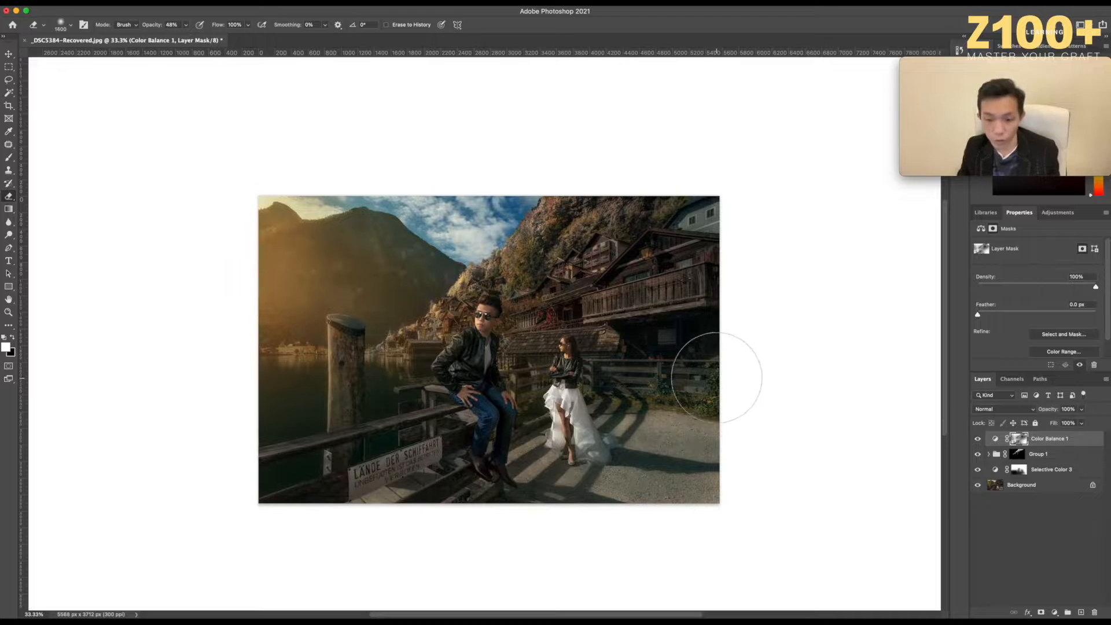
key("bracketleft")
key("bracketleft")
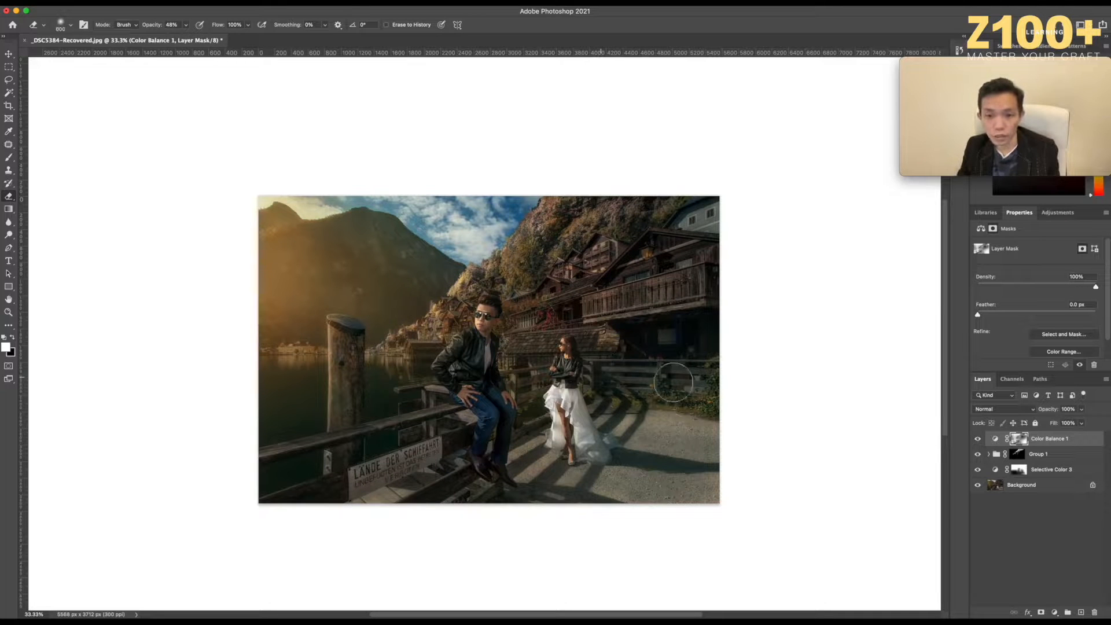
key("bracketleft")
key("bracketleft")
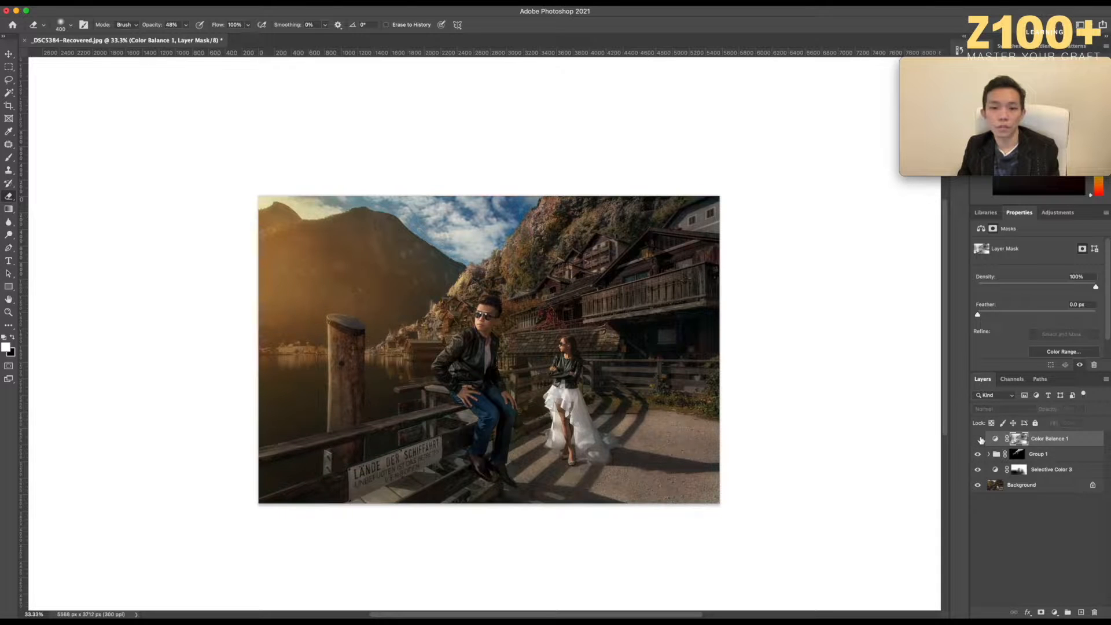
Erase the Color Balance mask over the wooden houses and their roofs with a slightly larger eraser.
key("bracketright")
key("bracketright")
scroll(843, 379, "up", 3)
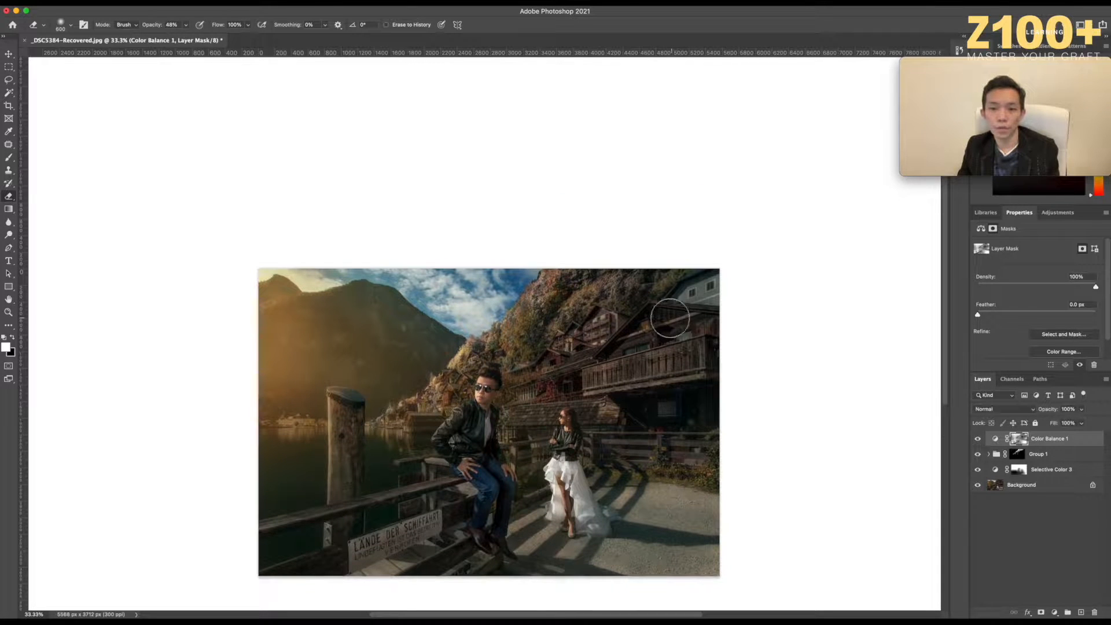
key("bracketright")
key("bracketright")
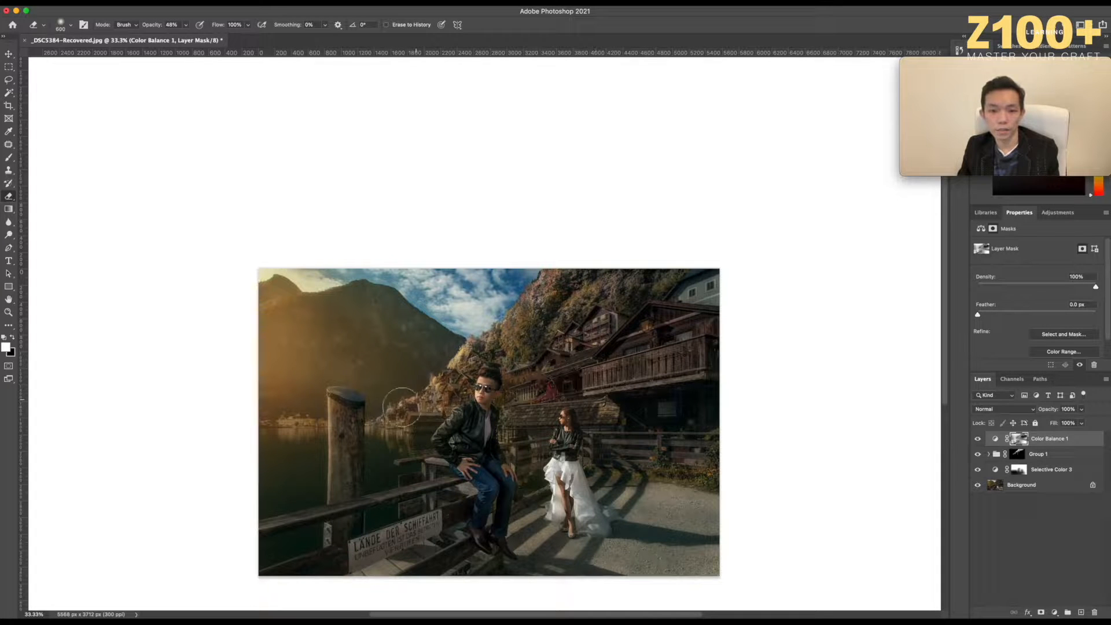
Erase the Color Balance mask over the sunlit mountain beyond the lake with an eraser enlarged to 1800 px.
key("bracketright")
key("bracketright")
key("bracketright")
key("bracketright")
key("bracketright")
key("bracketright")
key("bracketright")
key("bracketright")
key("bracketright")
key("bracketright")
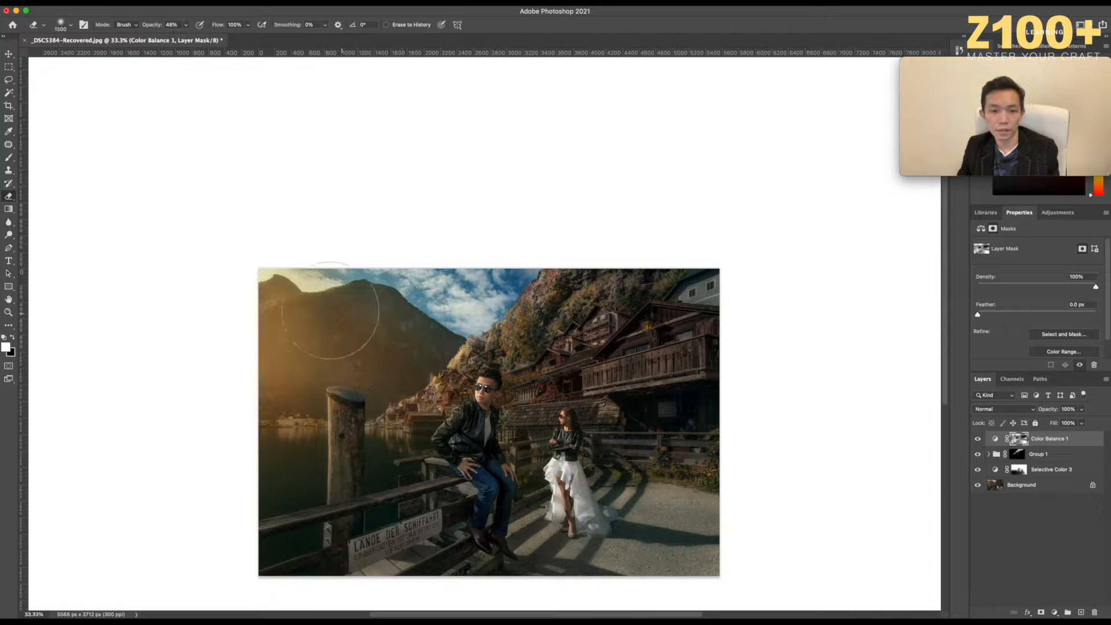
key("bracketright")
key("bracketright")
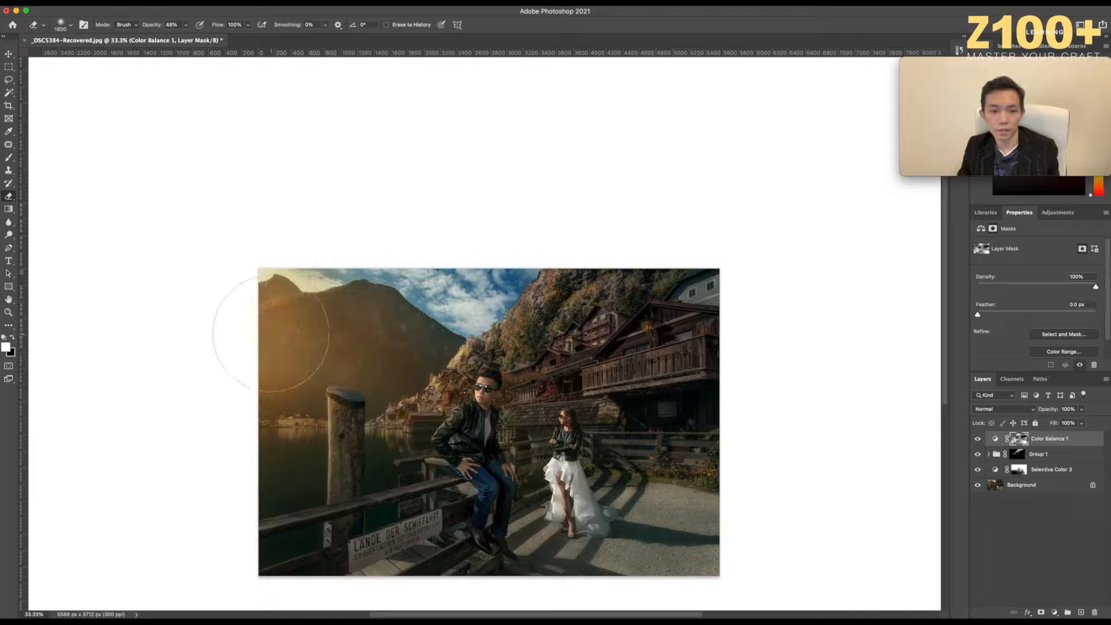
Compare the whole photo with the Color Balance layer off and on, and inspect its mask as a red overlay.
key("super+minus")
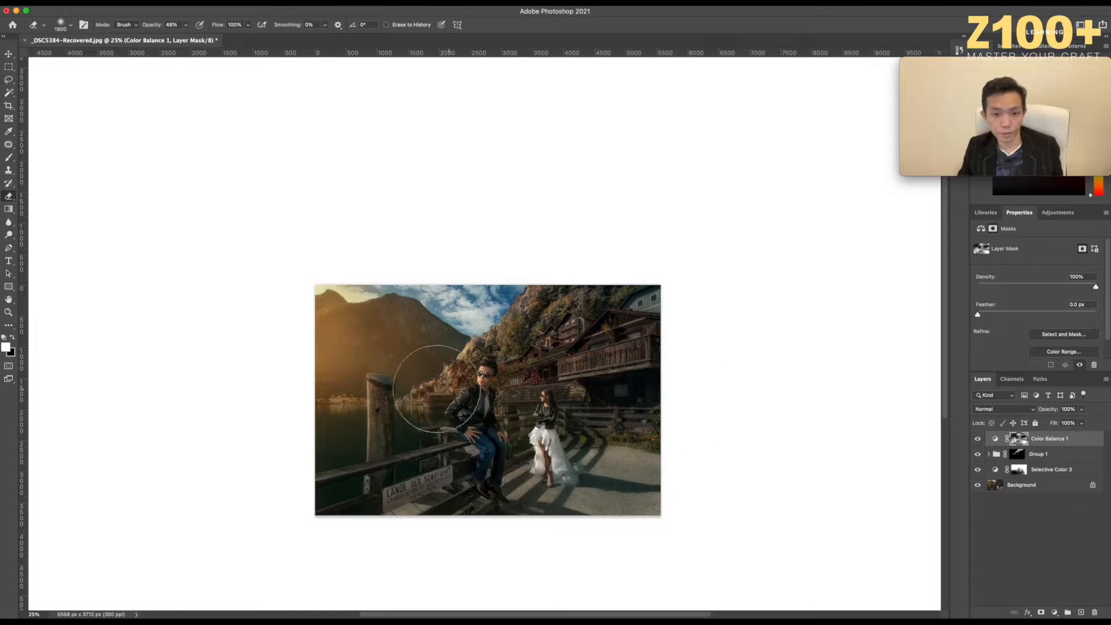
left_click(978, 440)
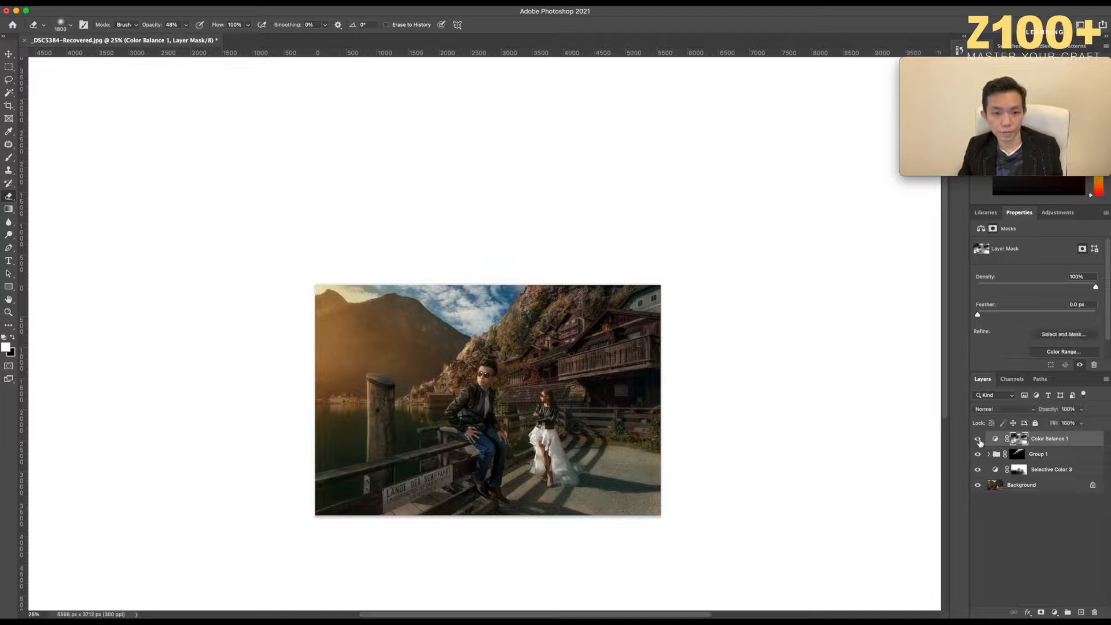
left_click(979, 442)
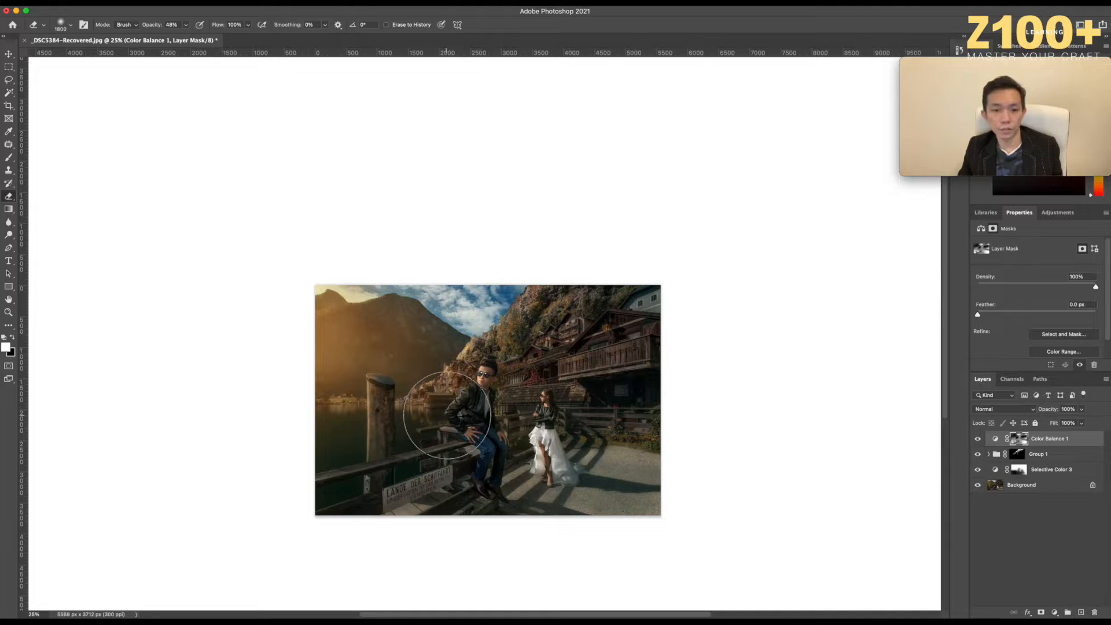
key("x")
key("backslash")
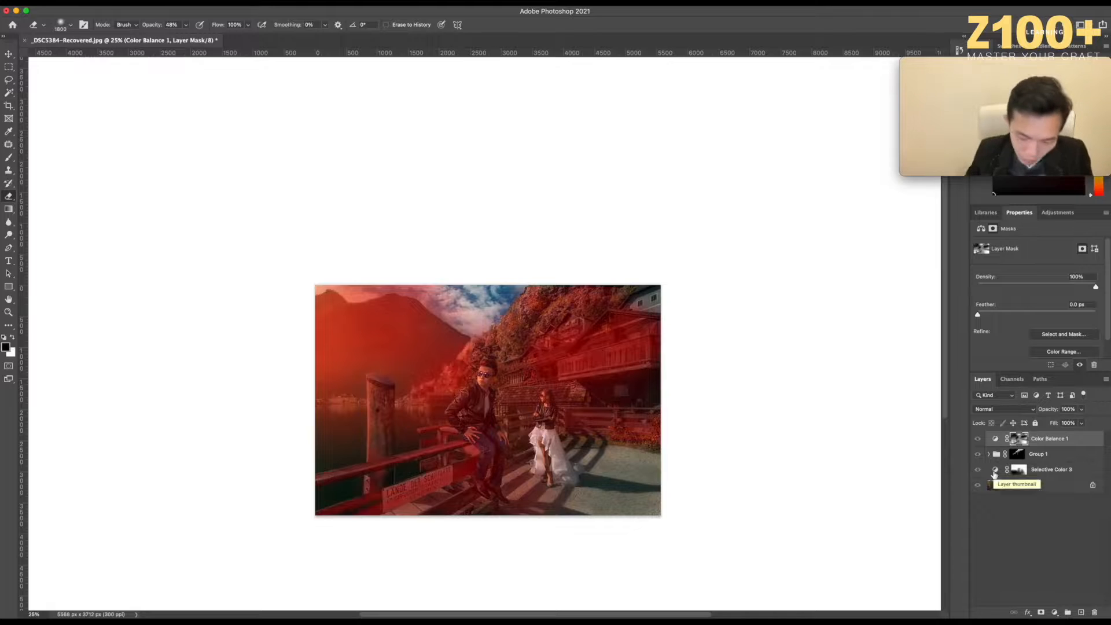
key("super+equal")
key("super+equal")
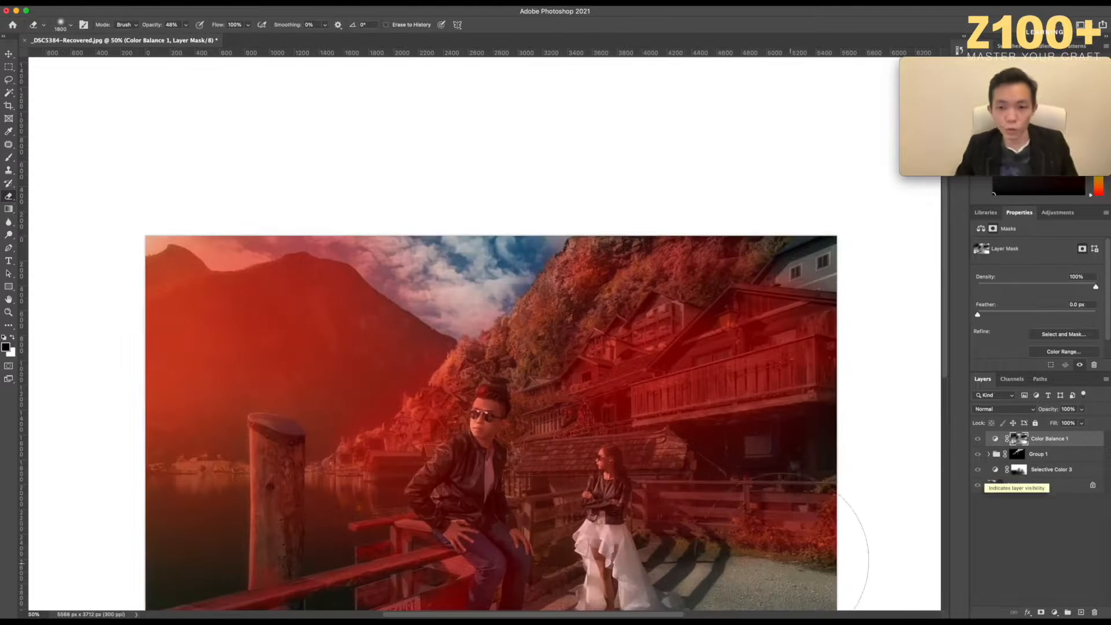
left_click_drag(641, 422, 710, 293)
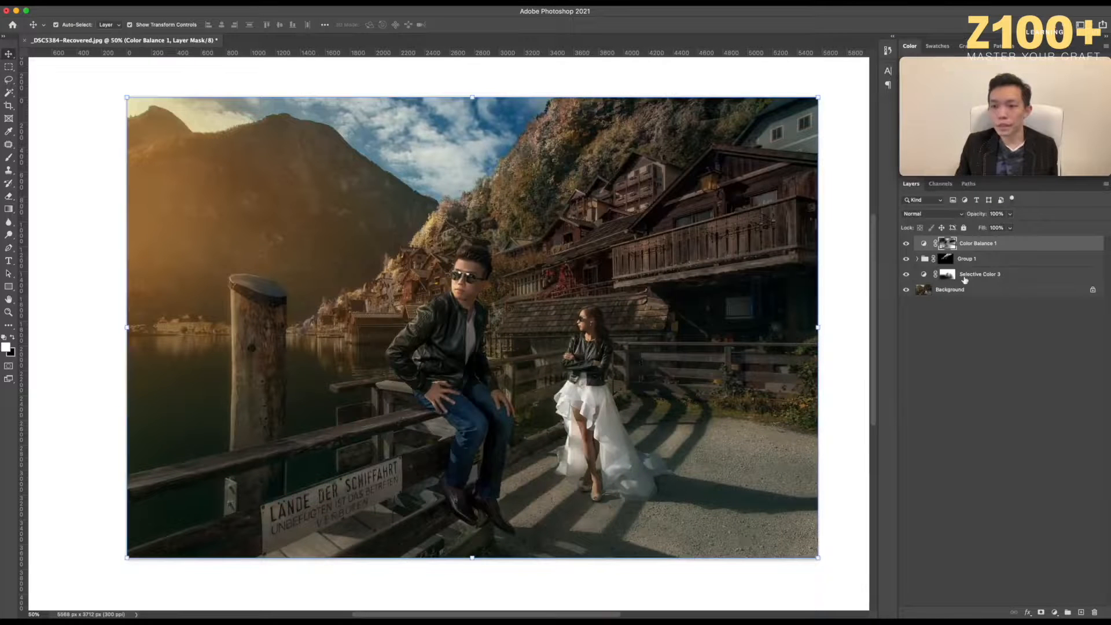
Merge all layers into the Background and add a Levels adjustment layer above it.
left_click(957, 292, "shift")
key("super+e")
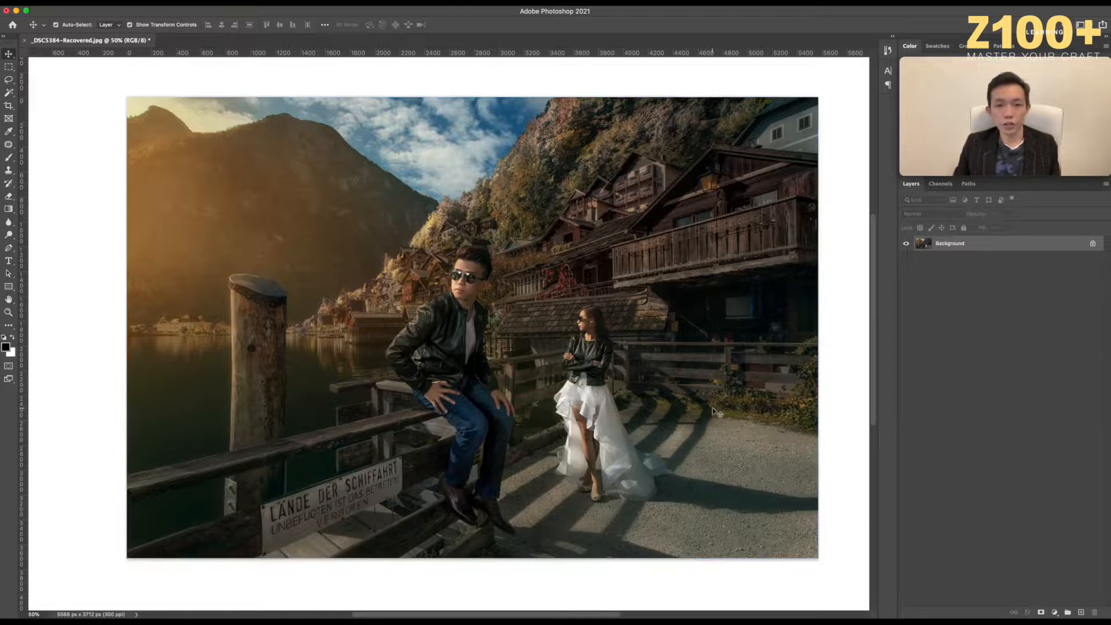
scroll(716, 412, "down", 3)
left_click(1054, 613)
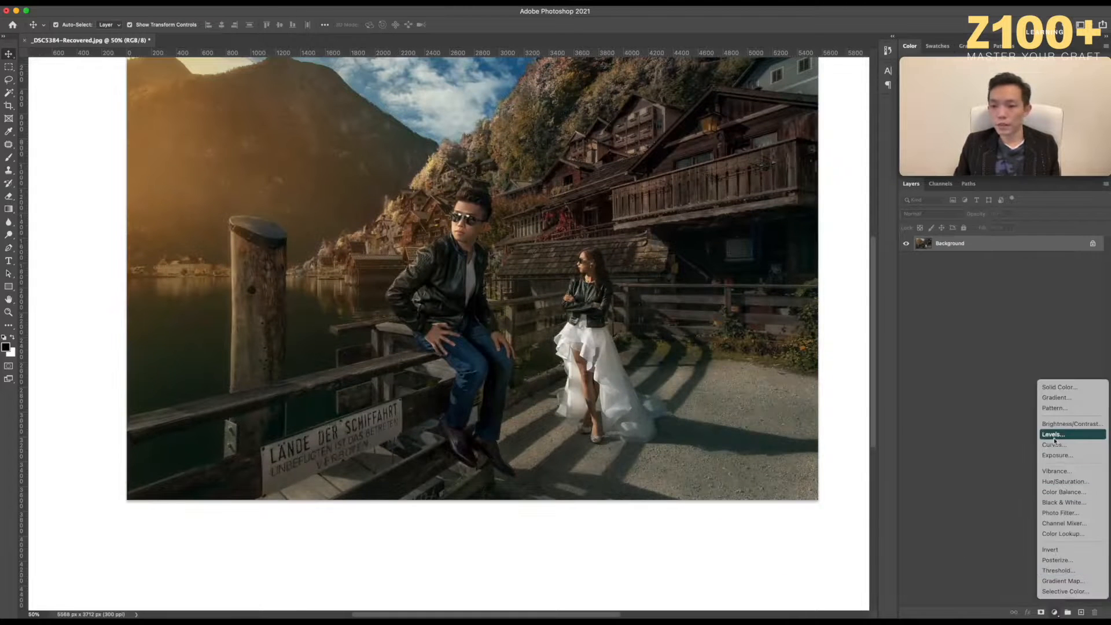
left_click(1053, 434)
left_click_drag(636, 315, 662, 379)
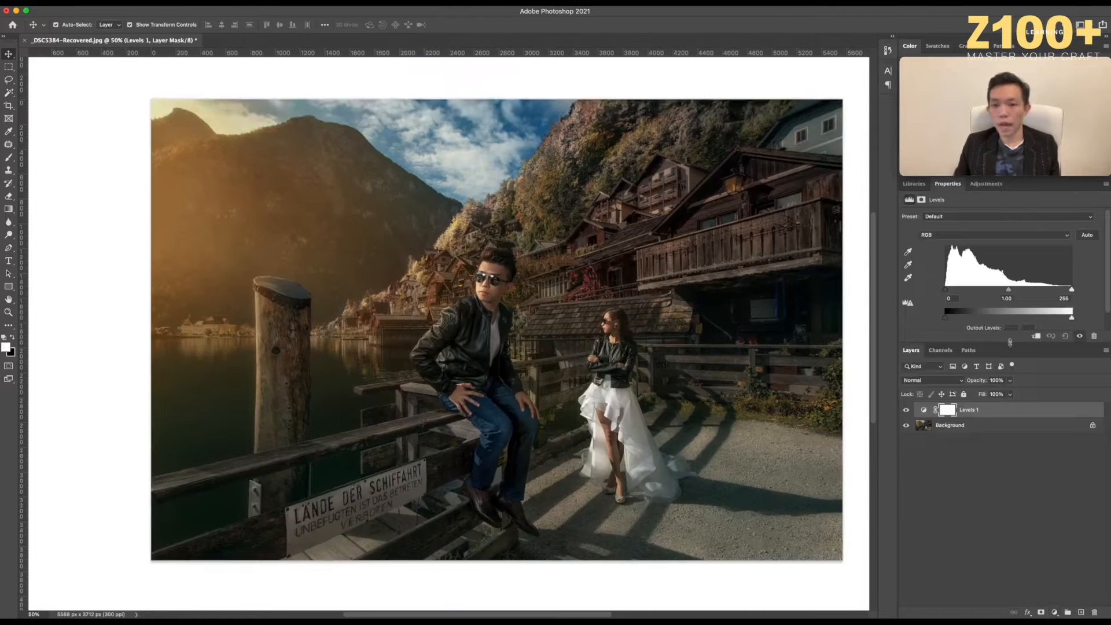
Set the Levels highlight input to 251 while checking the clipping preview.
mouse_move(1072, 293)
left_mouse_down()
mouse_move(1017, 292)
mouse_move(1071, 291)
left_mouse_up()
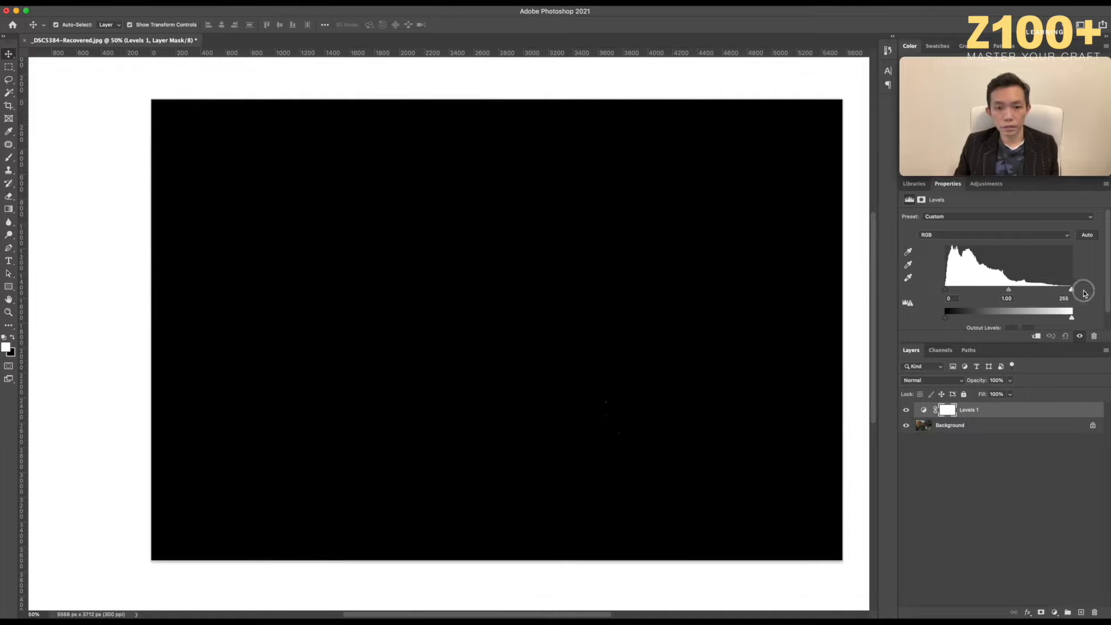
left_click_drag(1083, 295, 1106, 293)
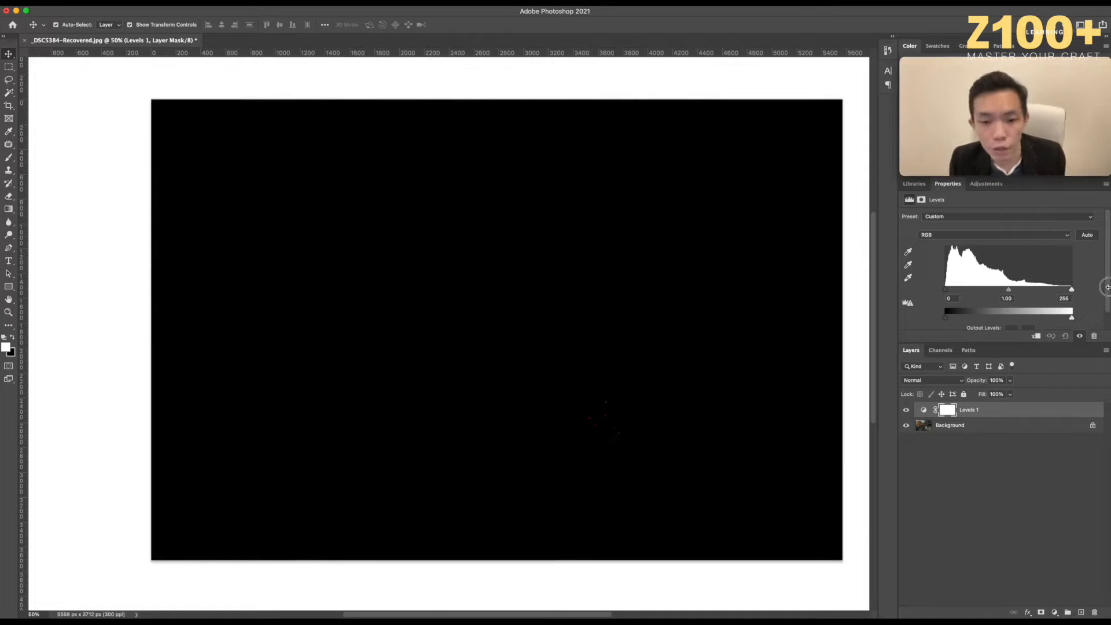
mouse_move(1073, 290)
left_mouse_down()
mouse_move(1041, 291)
mouse_move(1065, 291)
left_mouse_up()
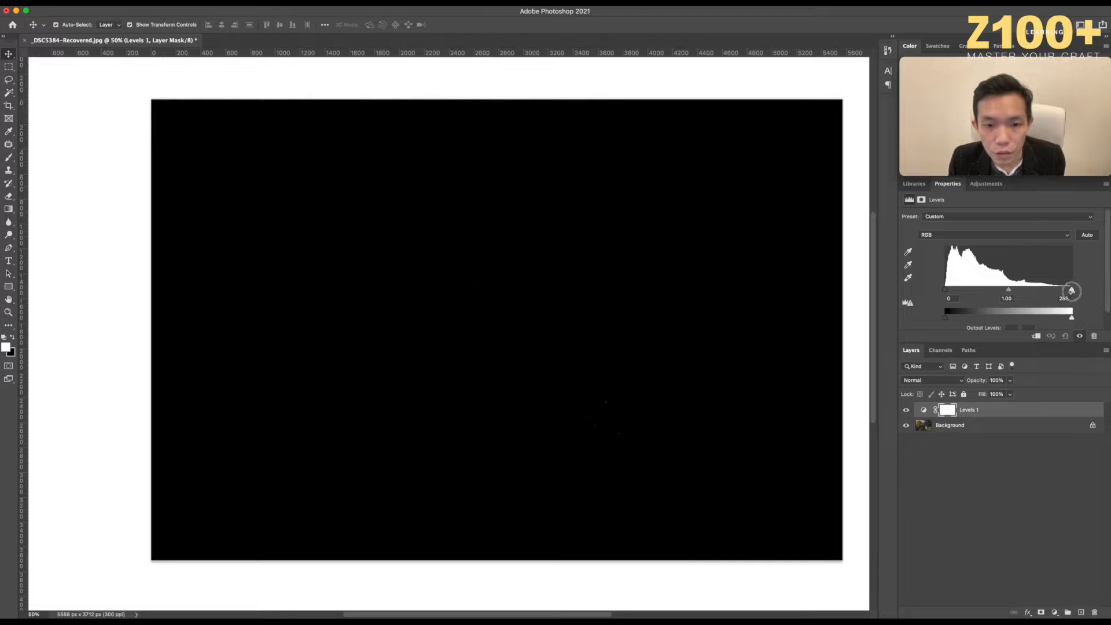
left_click_drag(1069, 290, 1069, 290)
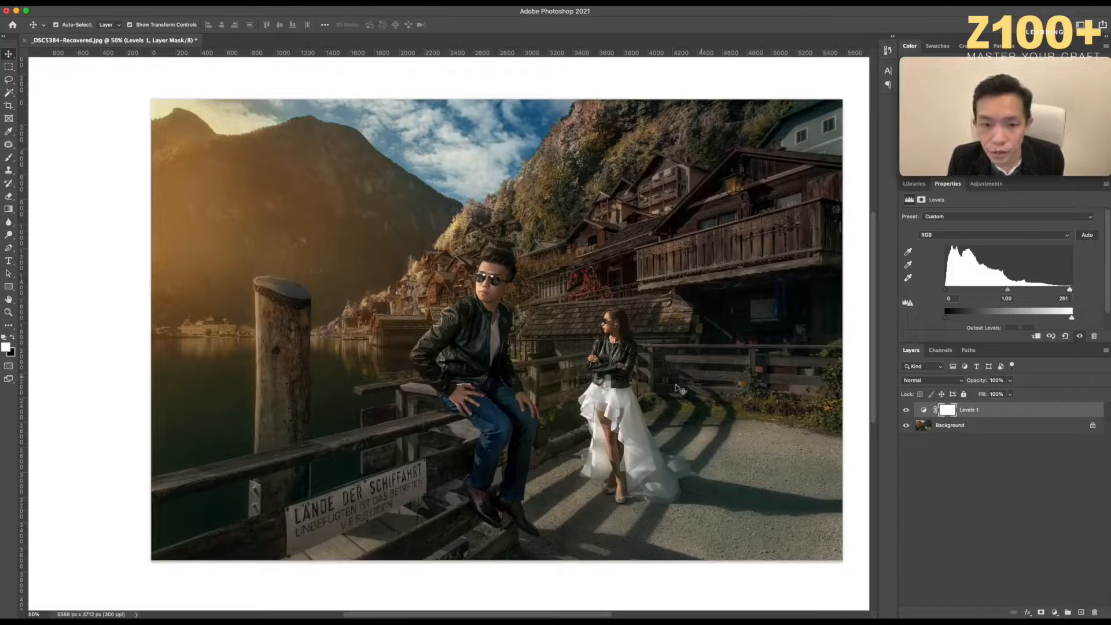
Erase the Levels mask over the woman's white dress with a smaller eraser at 48% opacity.
scroll(334, 334, "up", 2)
left_click(9, 196)
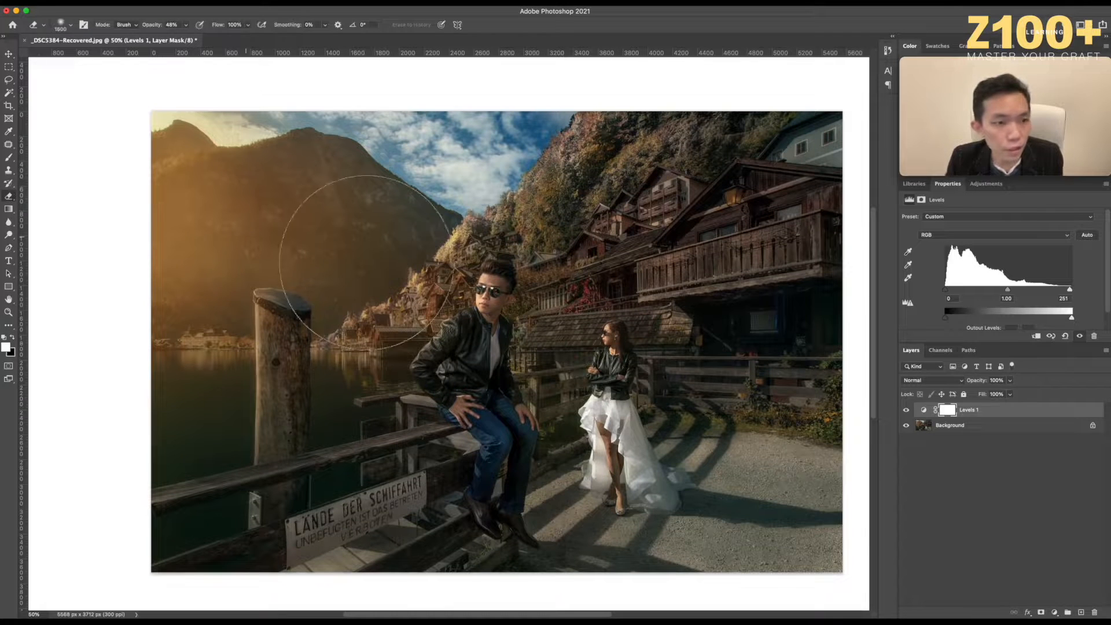
key("bracketleft")
key("bracketleft")
key("bracketleft")
key("bracketleft")
key("bracketleft")
key("bracketleft")
key("bracketleft")
key("bracketleft")
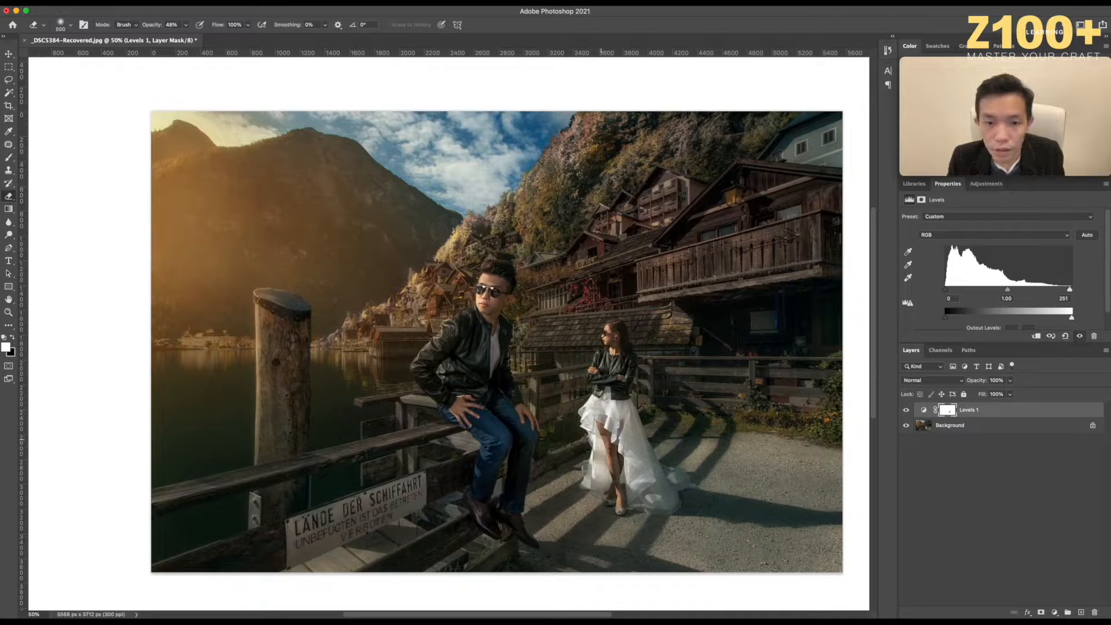
Set the eraser opacity to 100% and erase the Levels mask over the dress more precisely, reducing the eraser to 250 px.
left_click(188, 26)
left_click_drag(191, 37, 213, 37)
left_click(605, 429)
key("bracketleft")
key("bracketleft")
key("bracketleft")
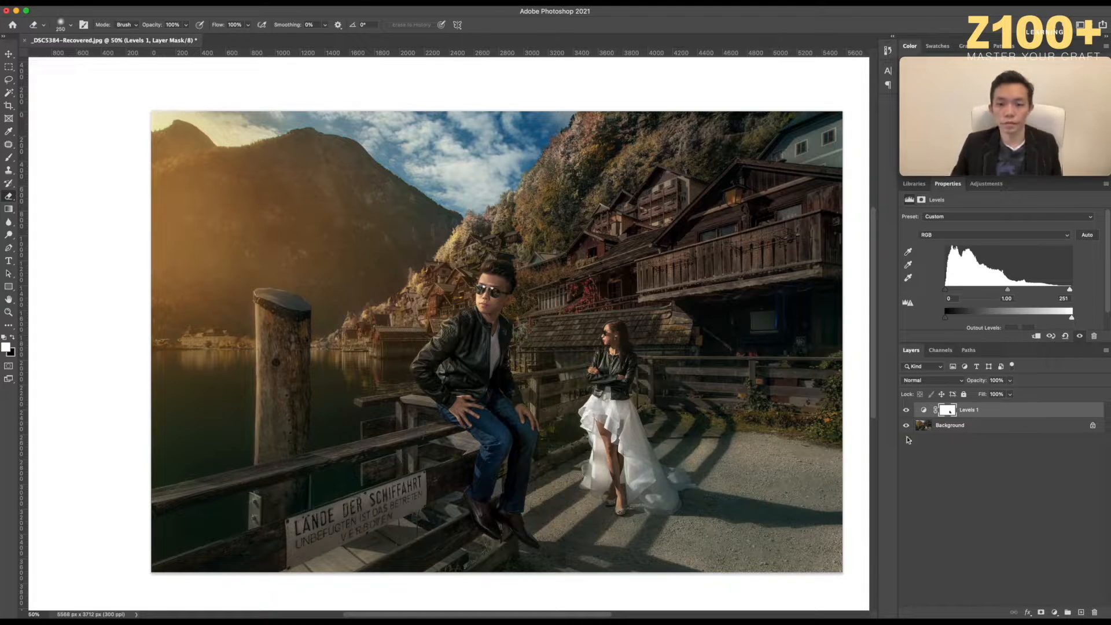
Merge the Levels layer into the Background and check the whole photo at different magnifications.
left_click(967, 427, "shift")
key("super+e")
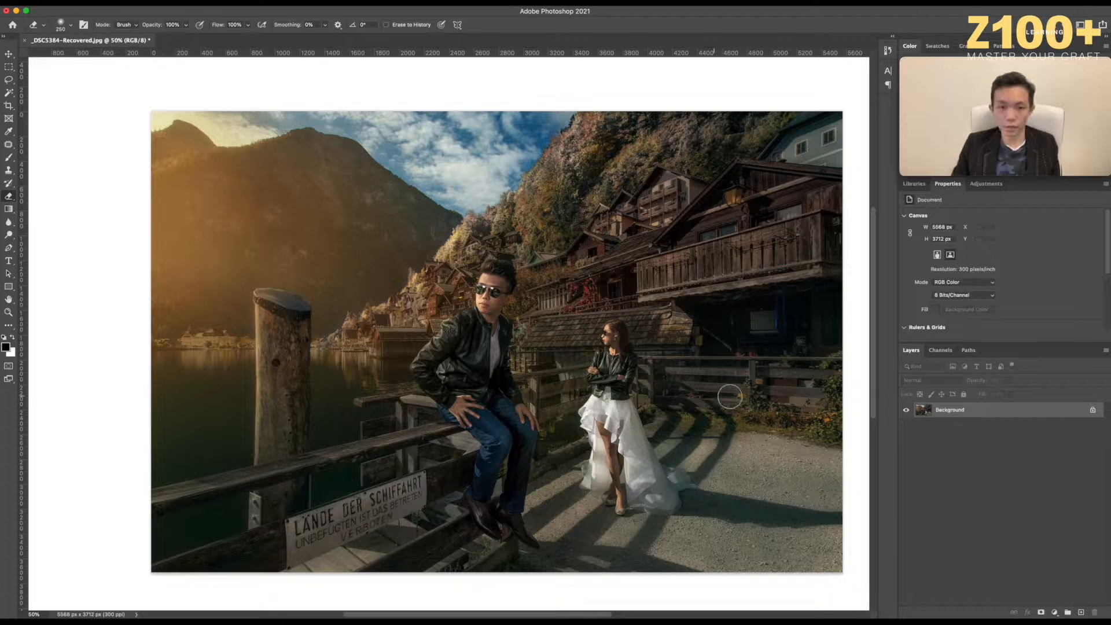
key("super+minus")
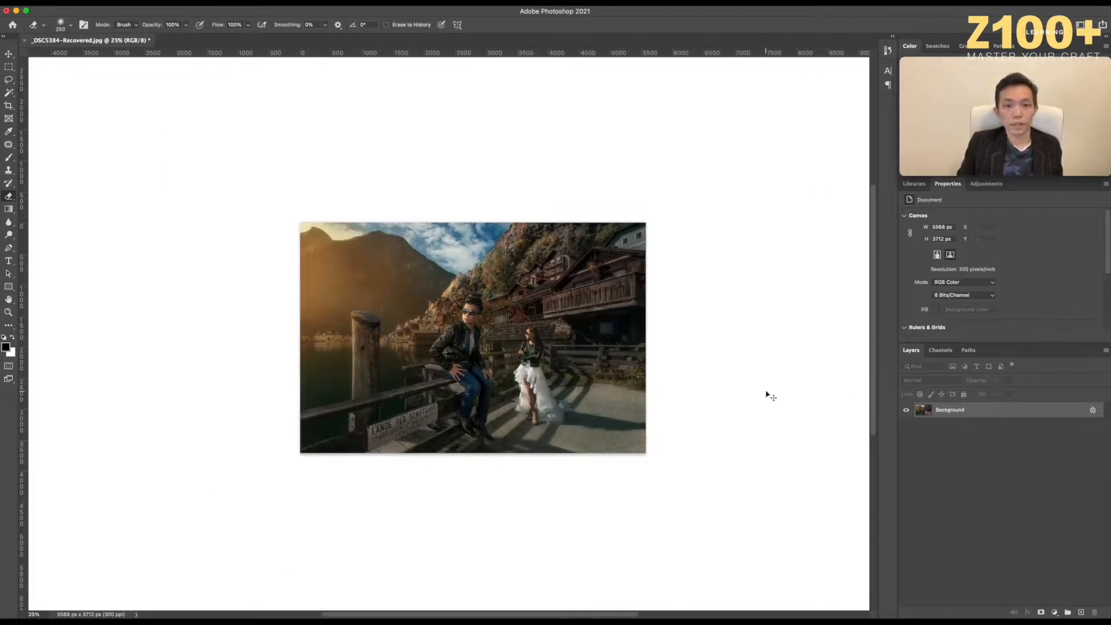
key("super+plus")
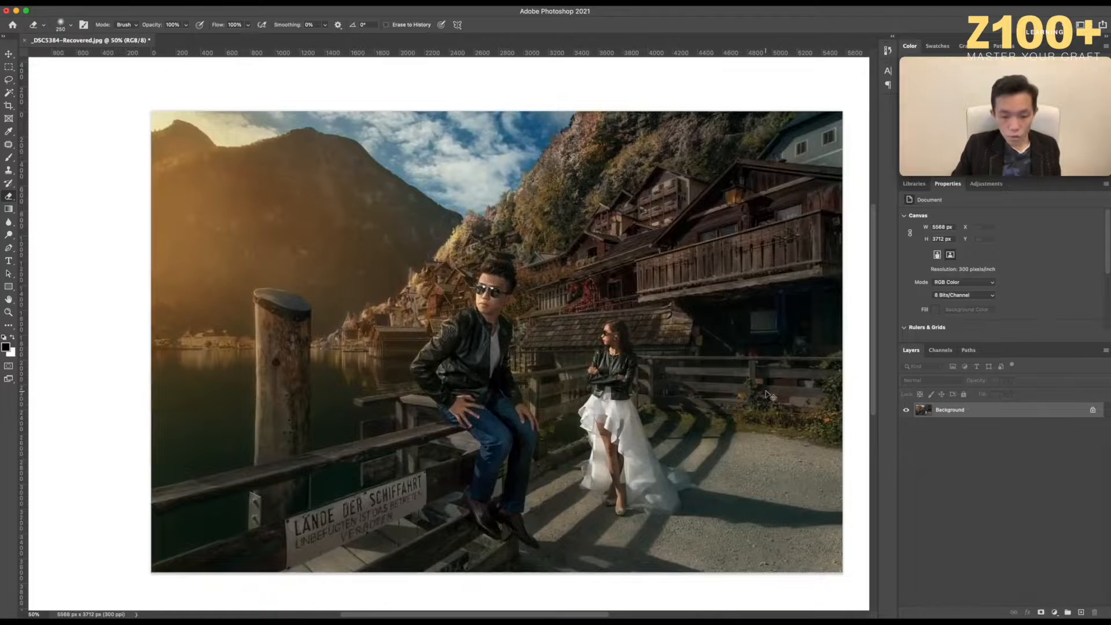
key("super+minus")
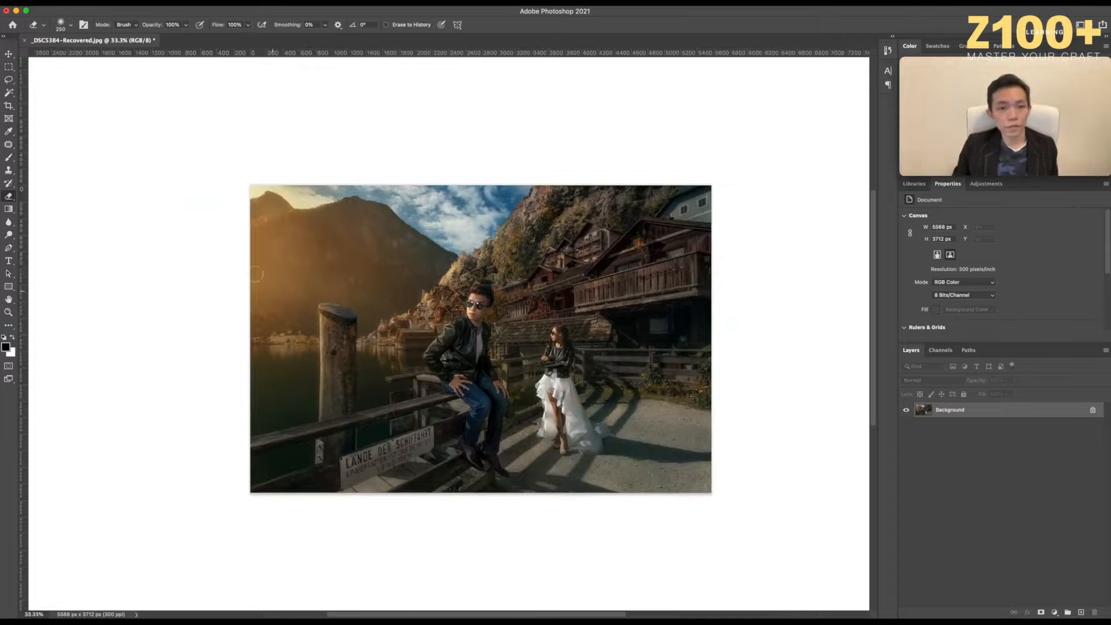
Duplicate the Background layer and apply Shadows/Highlights to the copy with Shadows Amount 10% and Color +30.
left_click(9, 55)
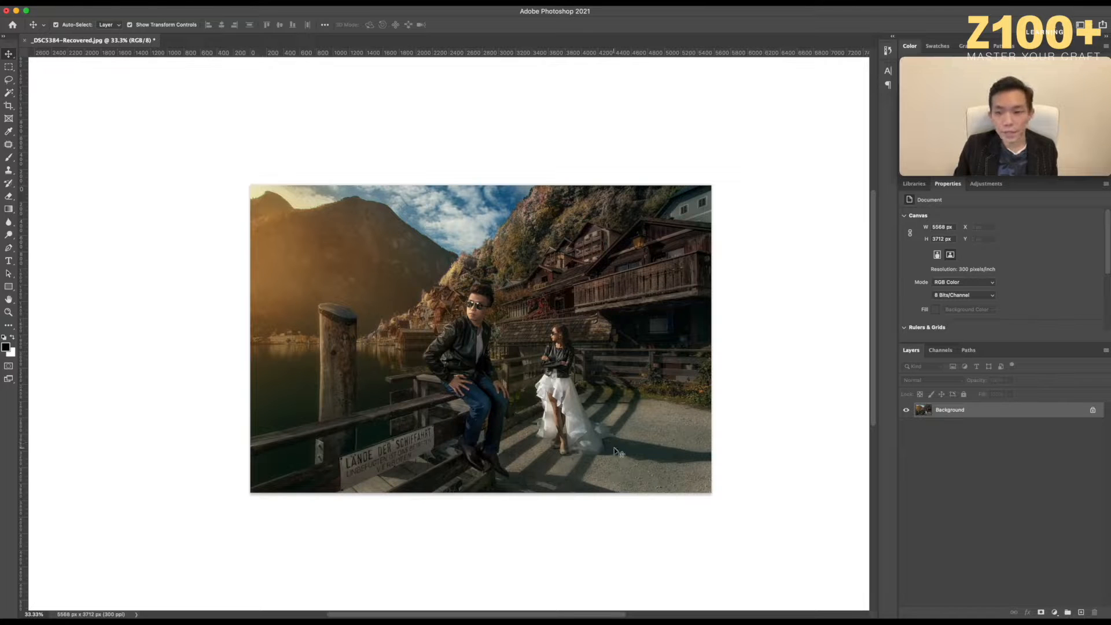
left_click_drag(969, 411, 1081, 612)
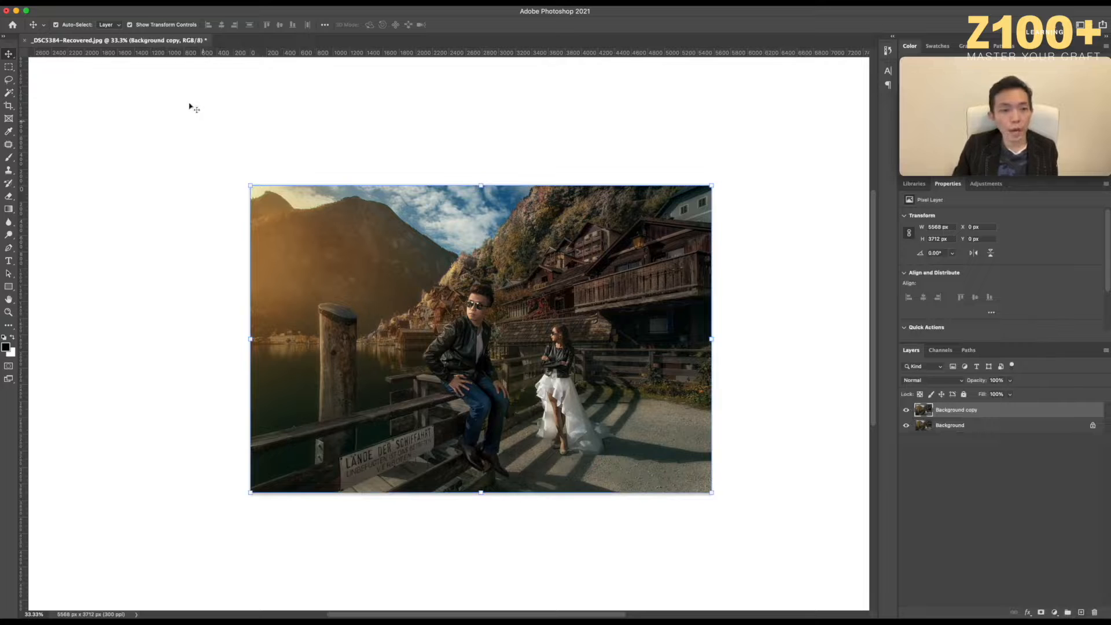
left_click(126, 7)
mouse_move(148, 26)
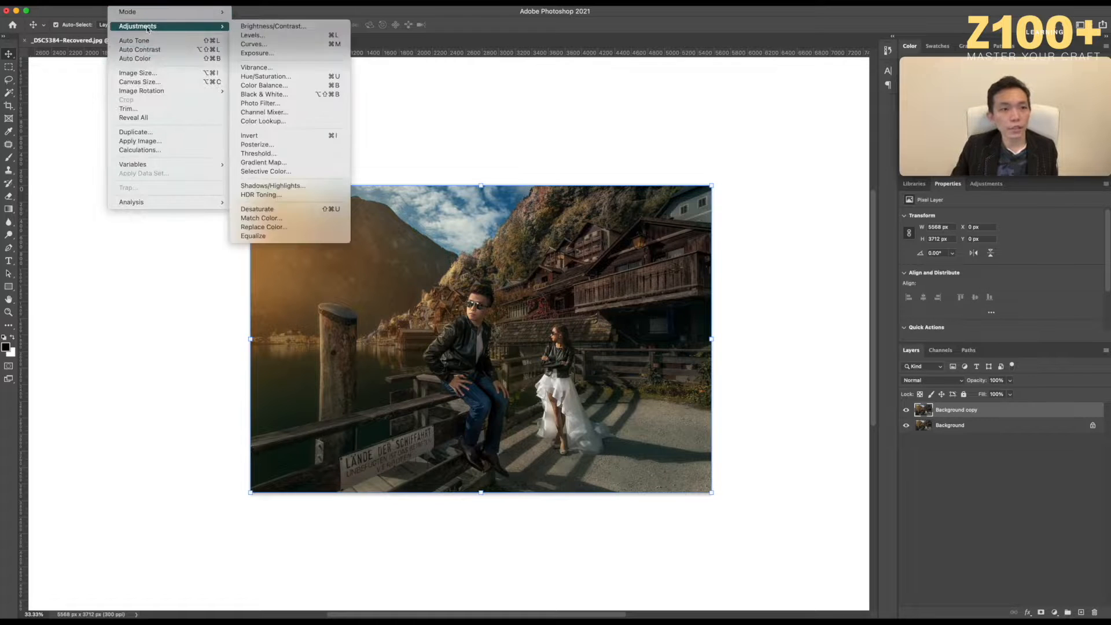
left_click(292, 188)
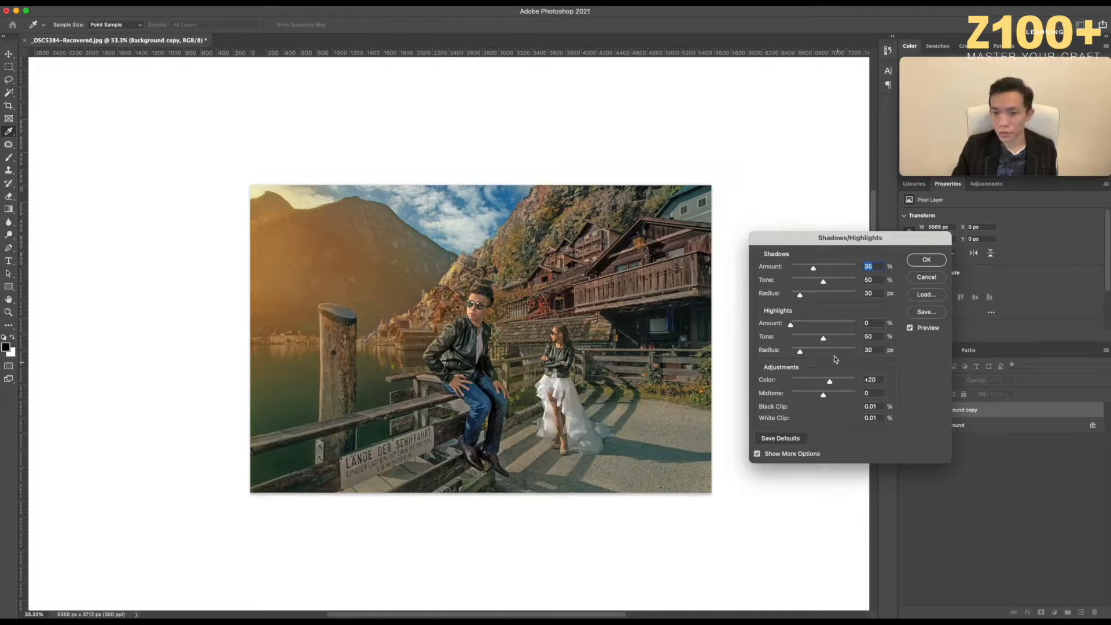
left_click_drag(803, 270, 799, 270)
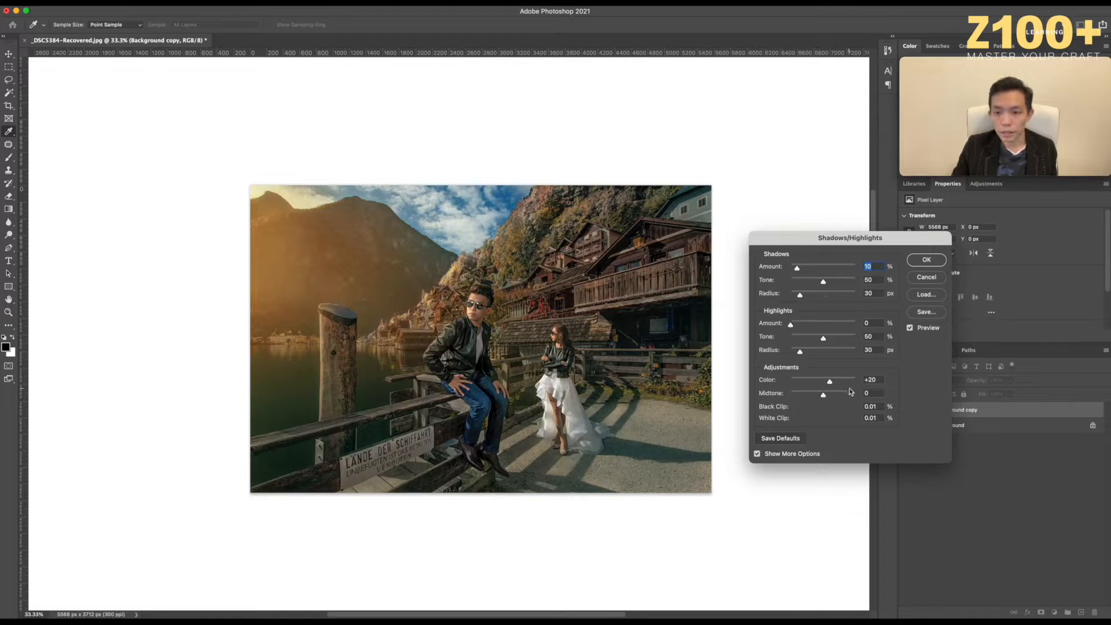
left_click_drag(820, 382, 833, 383)
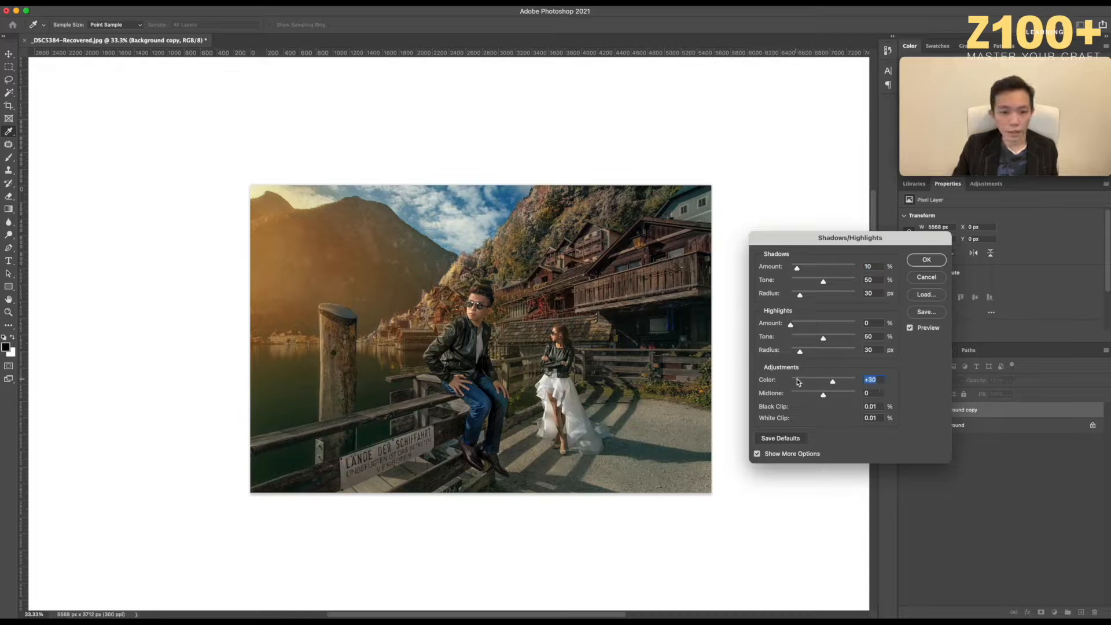
left_click(927, 261)
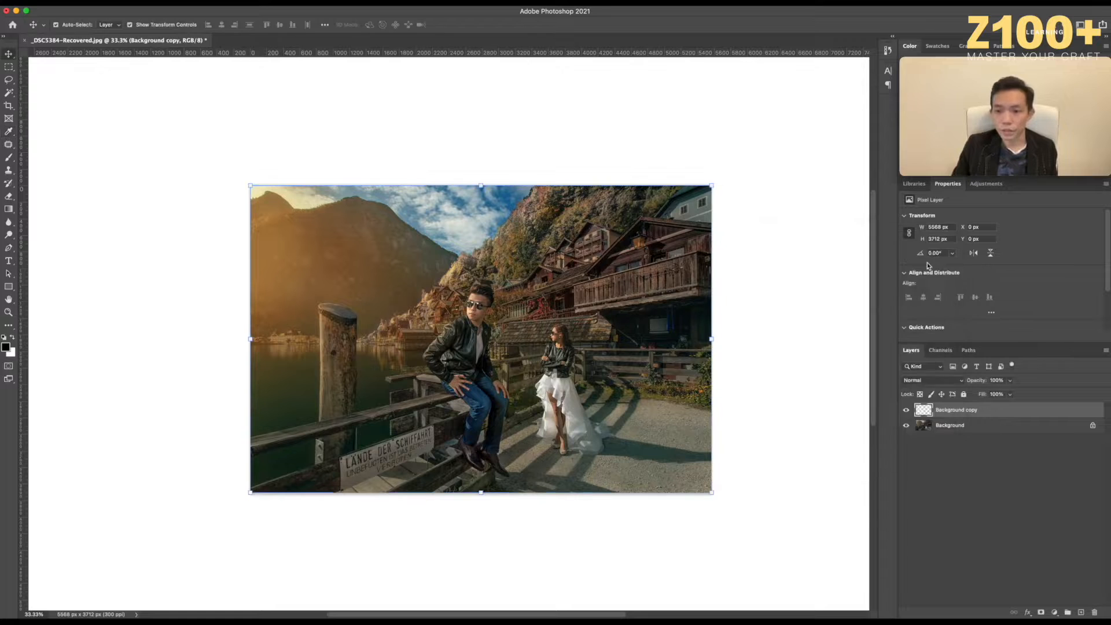
Compare the photo with and without the Shadows/Highlights copy.
left_click(907, 410)
left_click(907, 410)
left_click(906, 410)
left_click(907, 410)
left_click(906, 410)
left_click(906, 410)
left_click(906, 410)
left_click(906, 410)
left_click(906, 410)
left_click(906, 410)
left_click(907, 410)
left_click(907, 410)
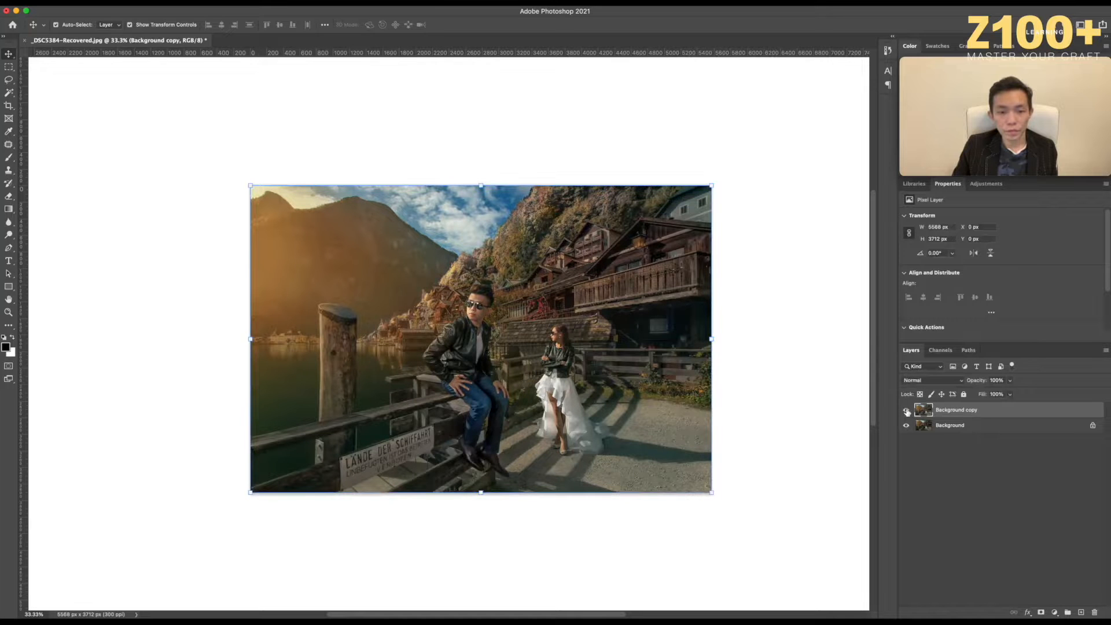
Add a black mask to the copy and erase it over the photo's lower-left water and fence with an 1800 px eraser at 40% opacity.
left_click(1040, 612, "alt")
key("e")
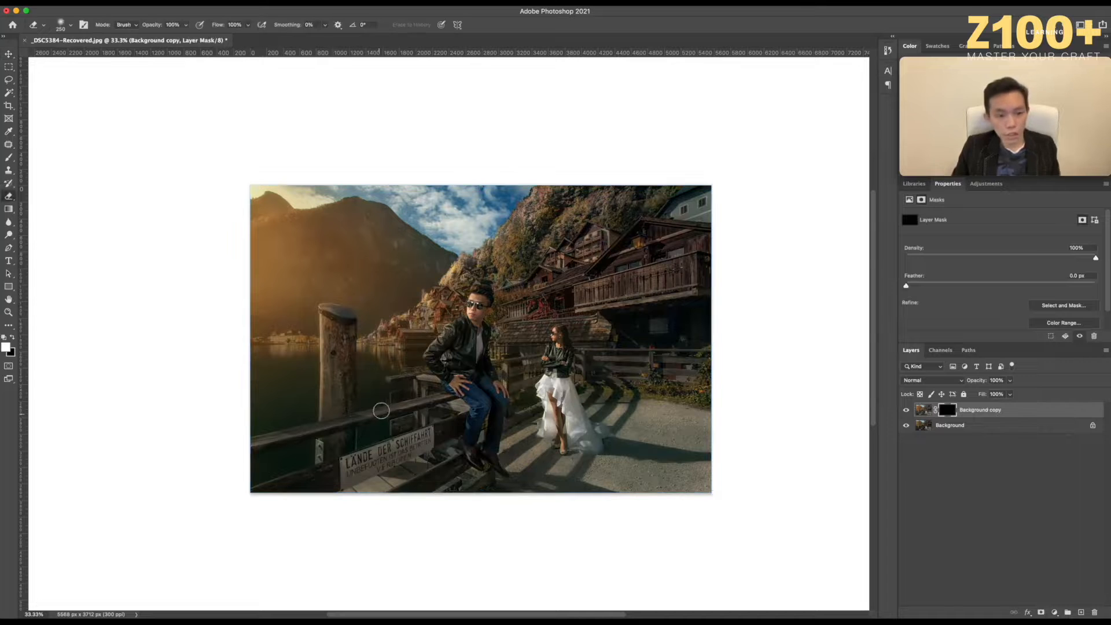
key("bracketright")
key("bracketright")
key("bracketright")
key("bracketright")
key("bracketright")
key("bracketright")
key("bracketright")
key("bracketright")
key("bracketright")
key("bracketright")
key("bracketright")
key("bracketright")
key("bracketright")
key("bracketright")
key("bracketright")
key("bracketright")
left_click(185, 24)
left_click_drag(184, 38, 159, 38)
left_click(275, 396)
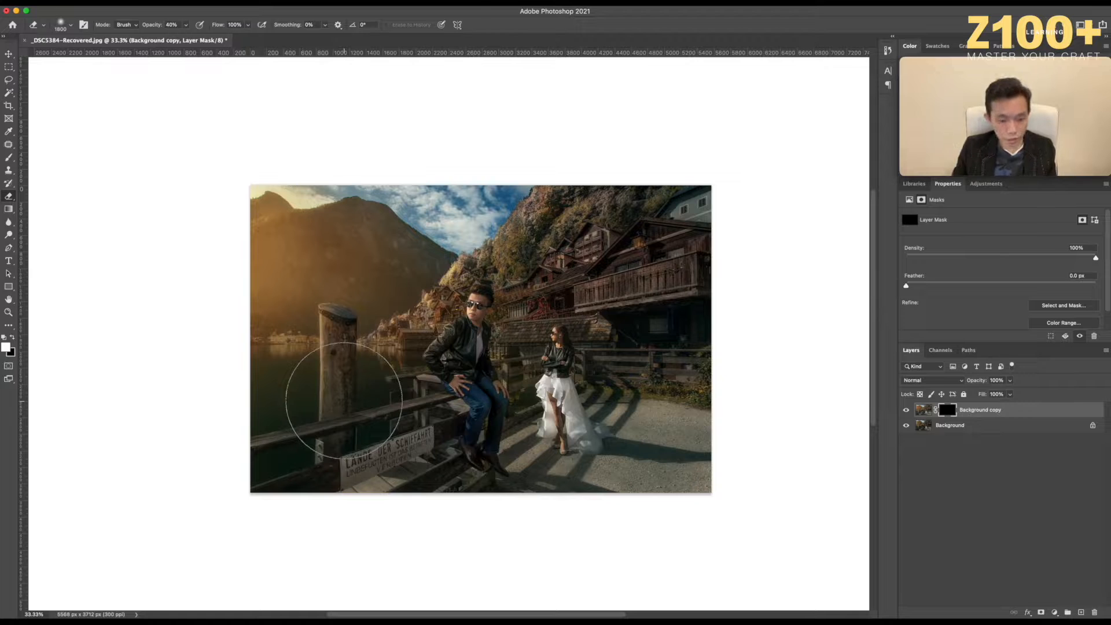
key("x")
mouse_move(292, 408)
left_mouse_down()
mouse_move(405, 410)
mouse_move(262, 438)
left_mouse_up()
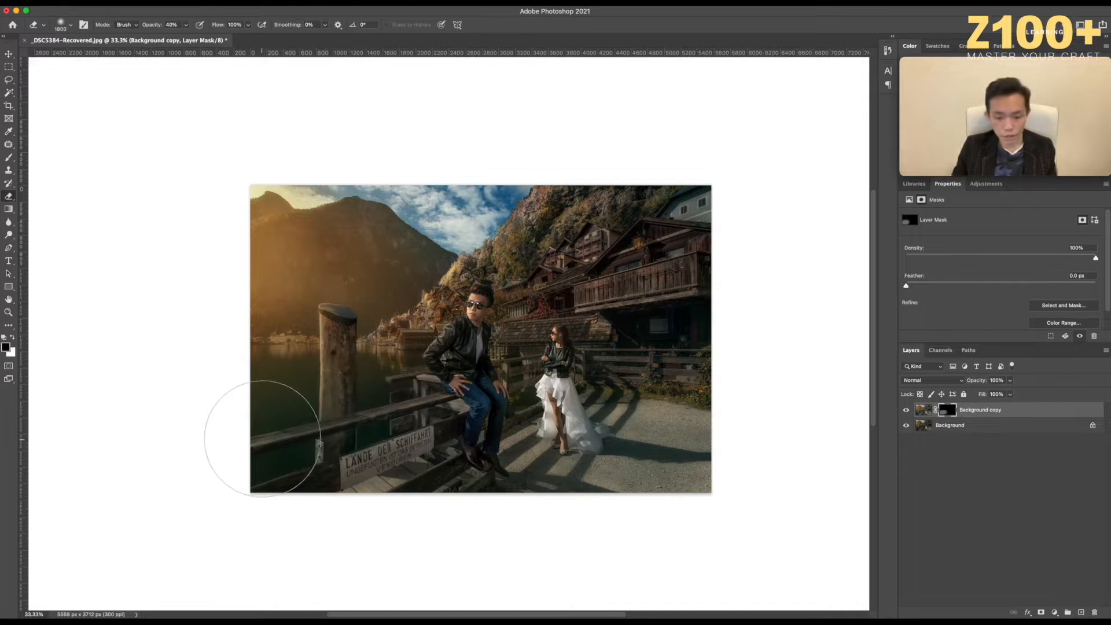
Erase the copy's mask more precisely along the wooden fence and around the sign with a progressively smaller eraser.
key("bracketleft")
key("bracketleft")
key("bracketleft")
key("bracketleft")
key("bracketleft")
key("bracketleft")
key("bracketleft")
key("bracketleft")
key("bracketleft")
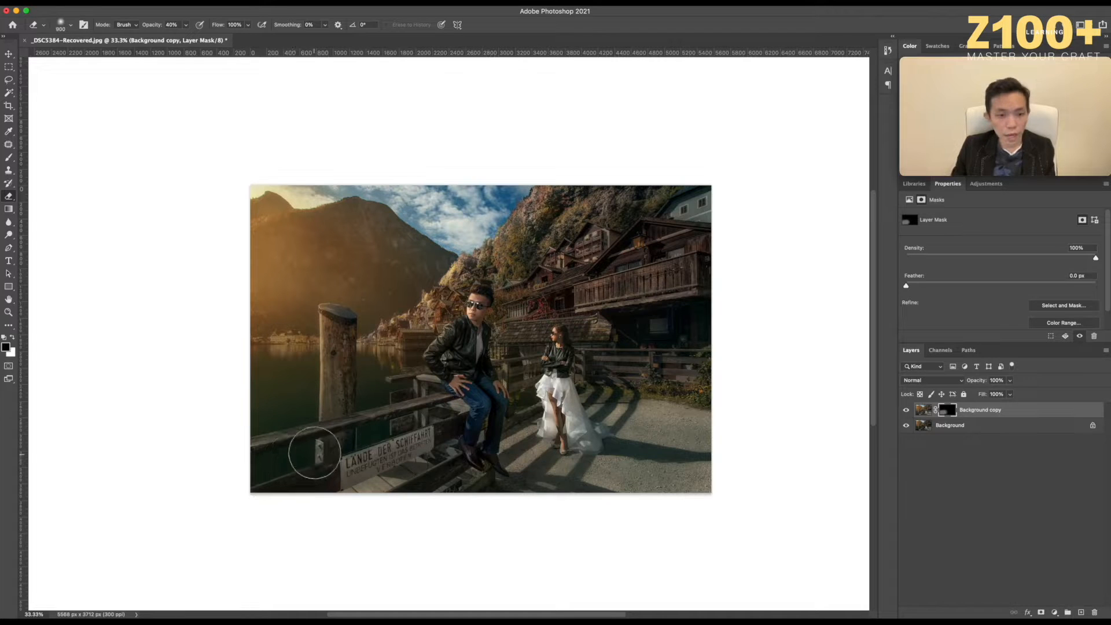
key("bracketleft")
key("bracketleft")
key("bracketleft")
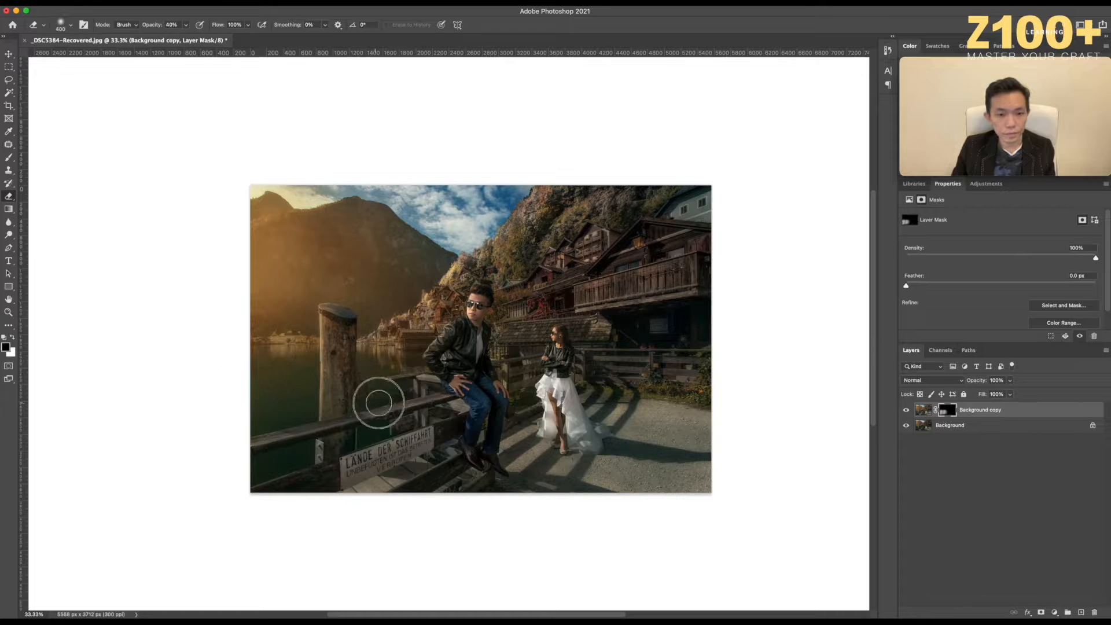
key("bracketleft")
key("bracketleft")
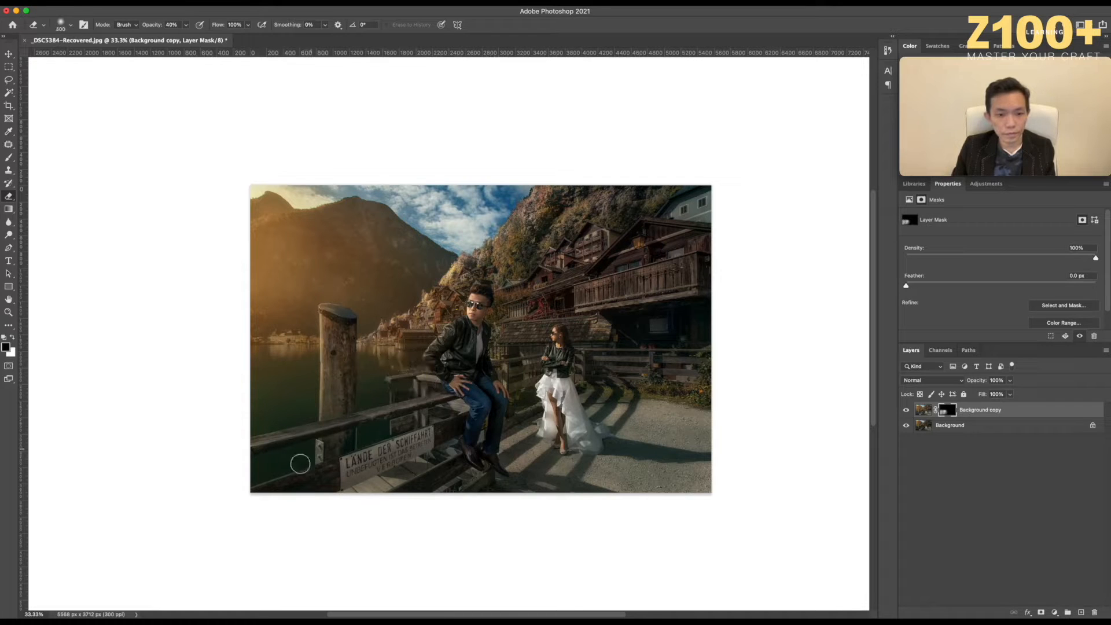
Erase the copy's mask over the lower fence and the seated man's legs and shoes, adapting the eraser size.
key("bracketright")
key("bracketright")
key("bracketright")
key("bracketright")
key("bracketright")
key("bracketleft")
key("bracketleft")
key("bracketleft")
key("bracketleft")
key("bracketleft")
key("bracketleft")
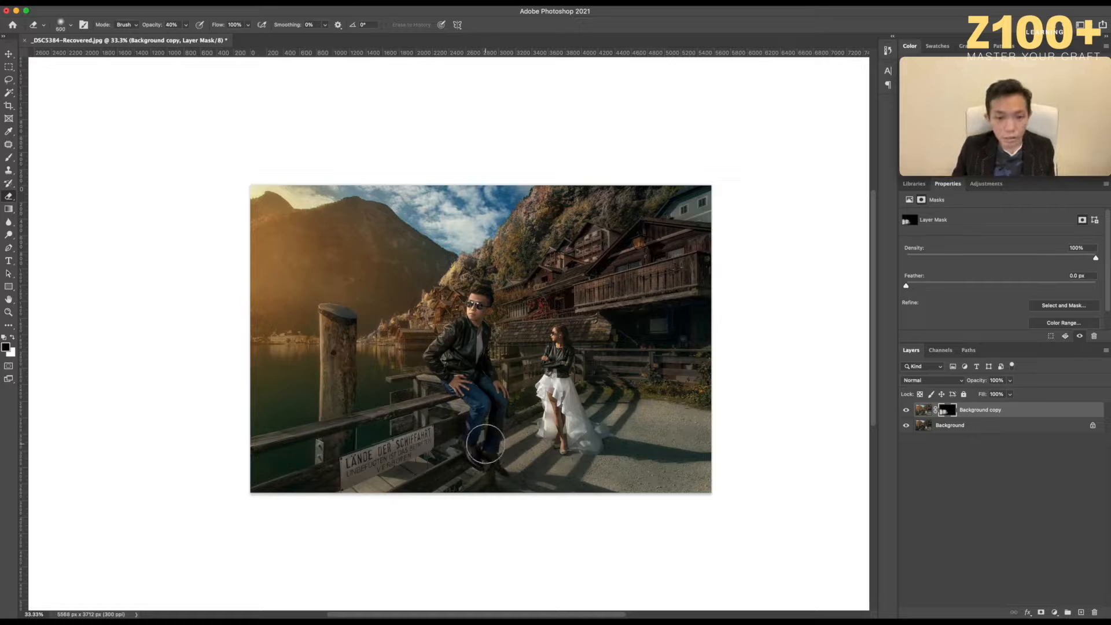
key("bracketright")
key("bracketright")
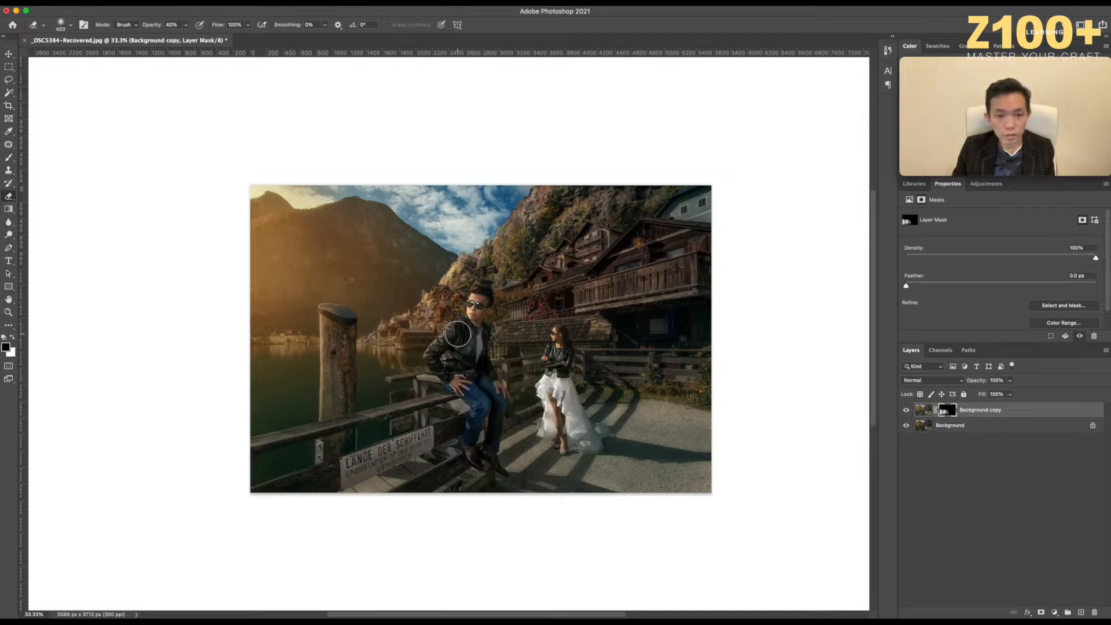
Erase the copy's mask over the man's leather jacket and hair with a smaller eraser.
key("bracketleft")
key("bracketleft")
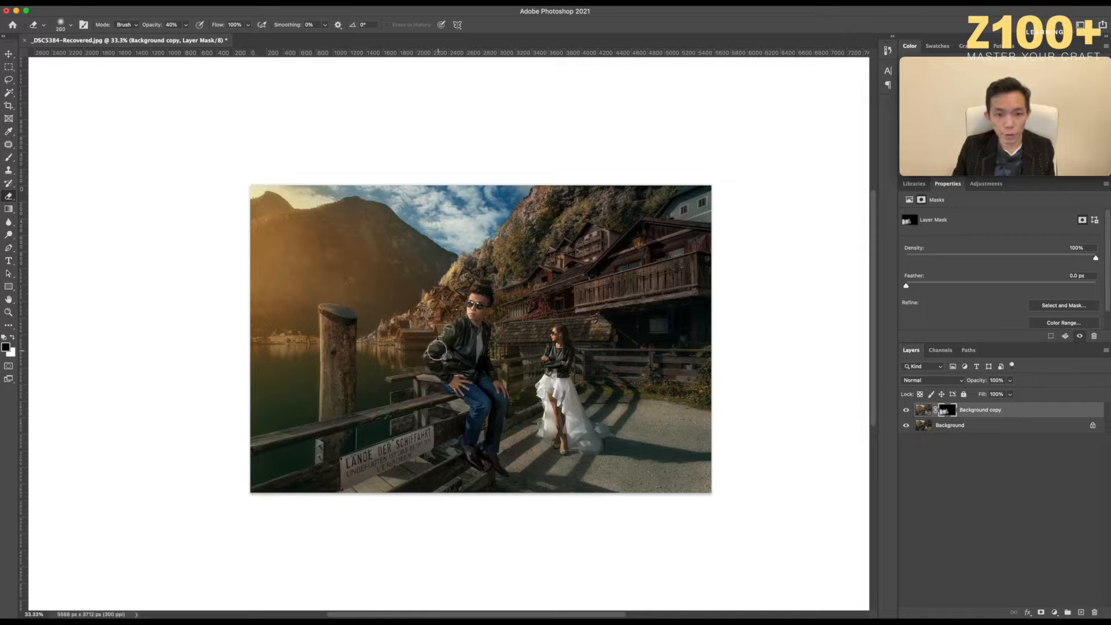
key("bracketright")
key("bracketleft")
key("bracketleft")
key("bracketleft")
key("bracketleft")
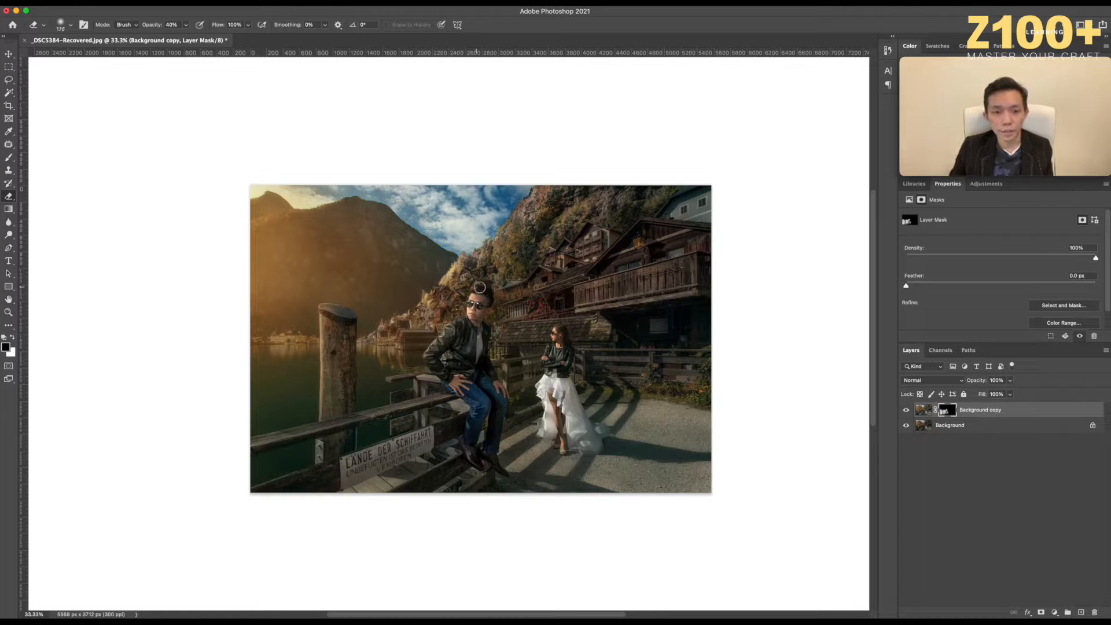
key("bracketright")
key("bracketright")
key("bracketright")
key("bracketright")
key("bracketright")
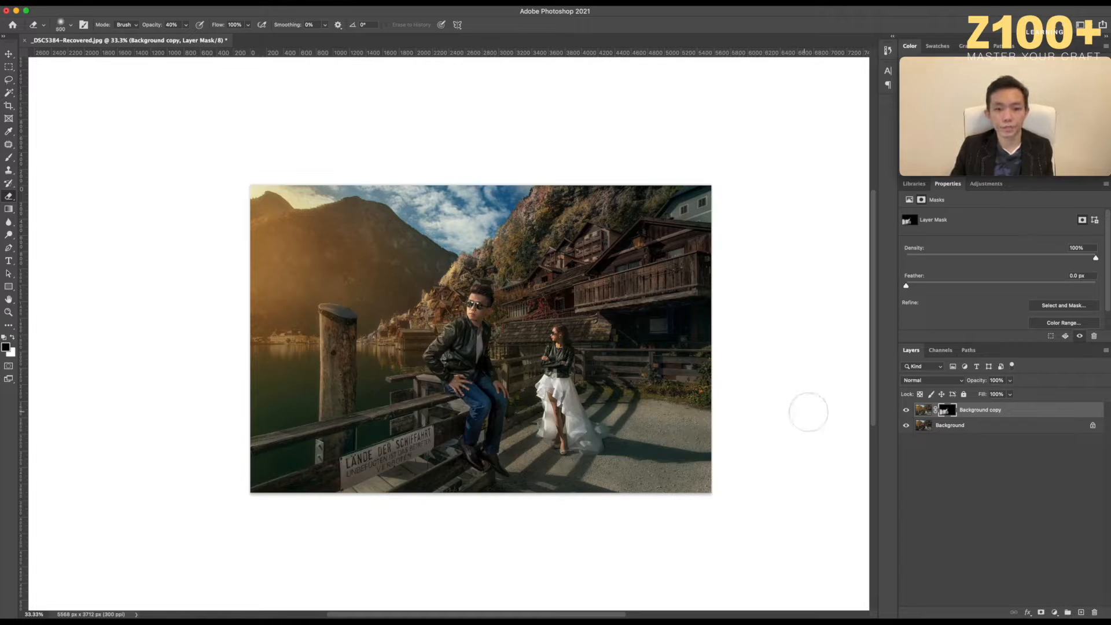
Compare the photo with and without the masked Shadows/Highlights copy.
left_click(906, 411)
left_click(906, 411)
left_click(906, 411)
left_click(906, 411)
left_click(907, 411)
left_click(907, 411)
left_click(906, 410)
left_click(906, 411)
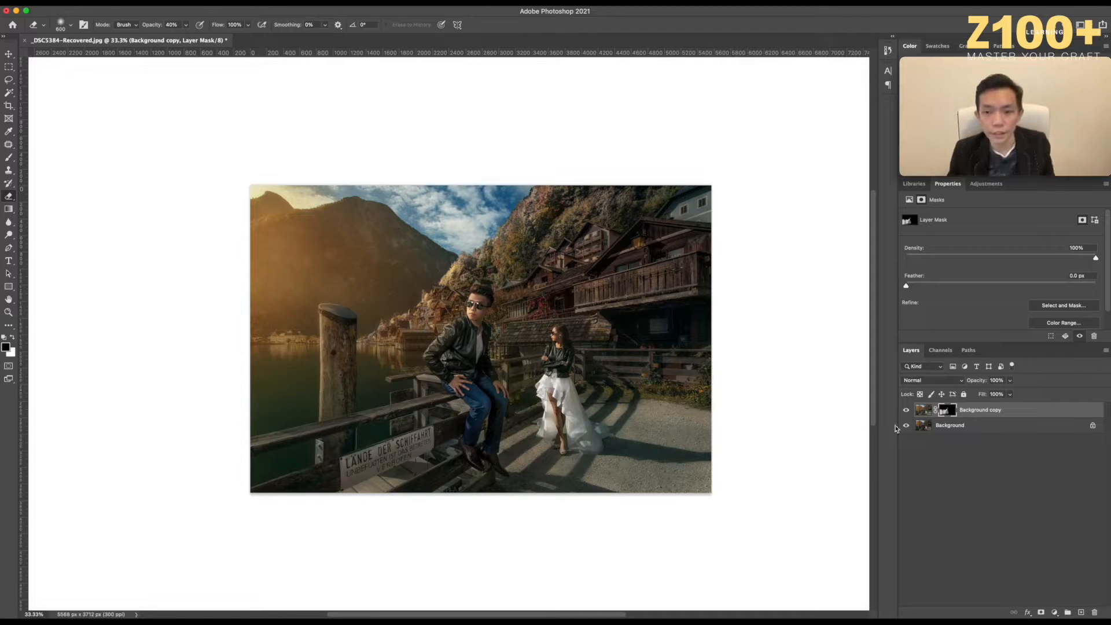
left_click(906, 410)
left_click(906, 410)
left_click(906, 410)
left_click(907, 410)
Merge the masked copy into the Background and check the photo at different magnifications.
key("ctrl+e")
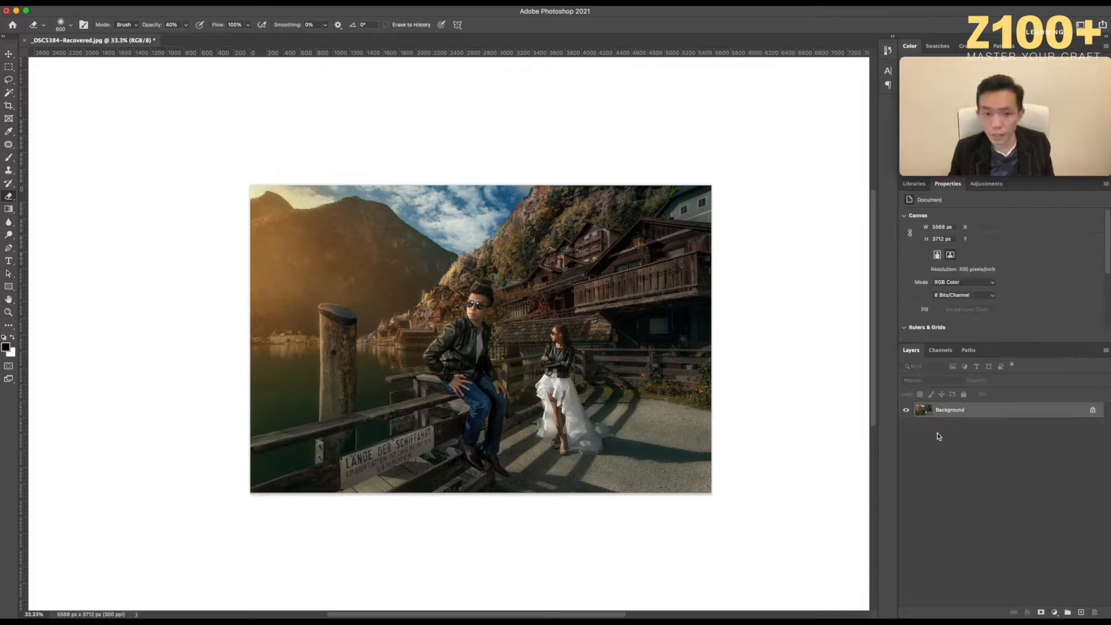
left_click(14, 57)
key("super+plus")
key("super+plus")
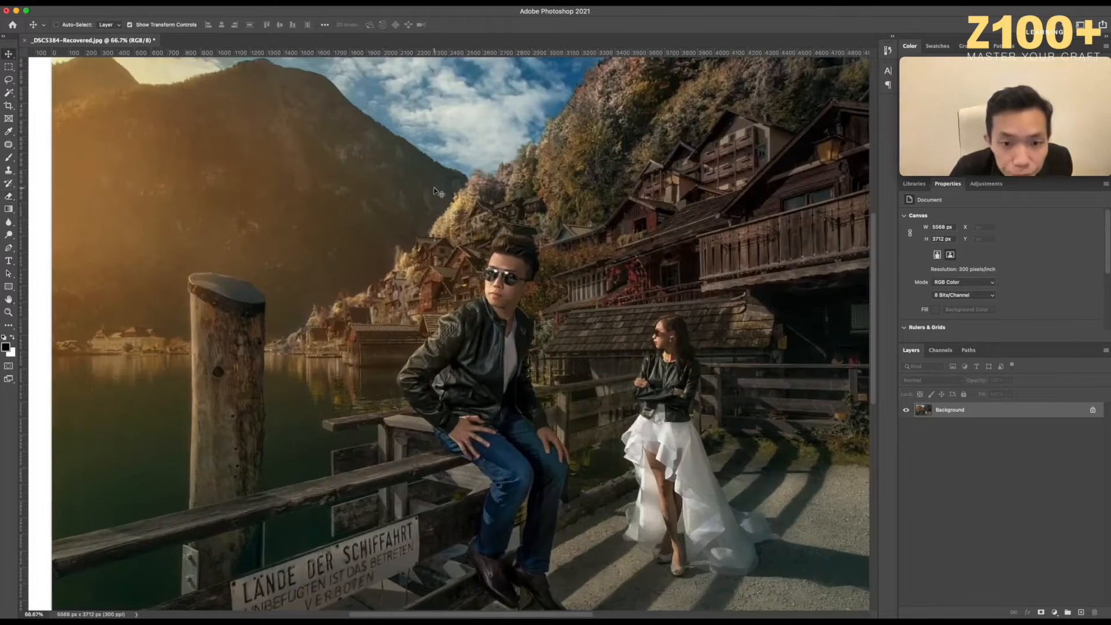
key("super+minus")
key("super+minus")
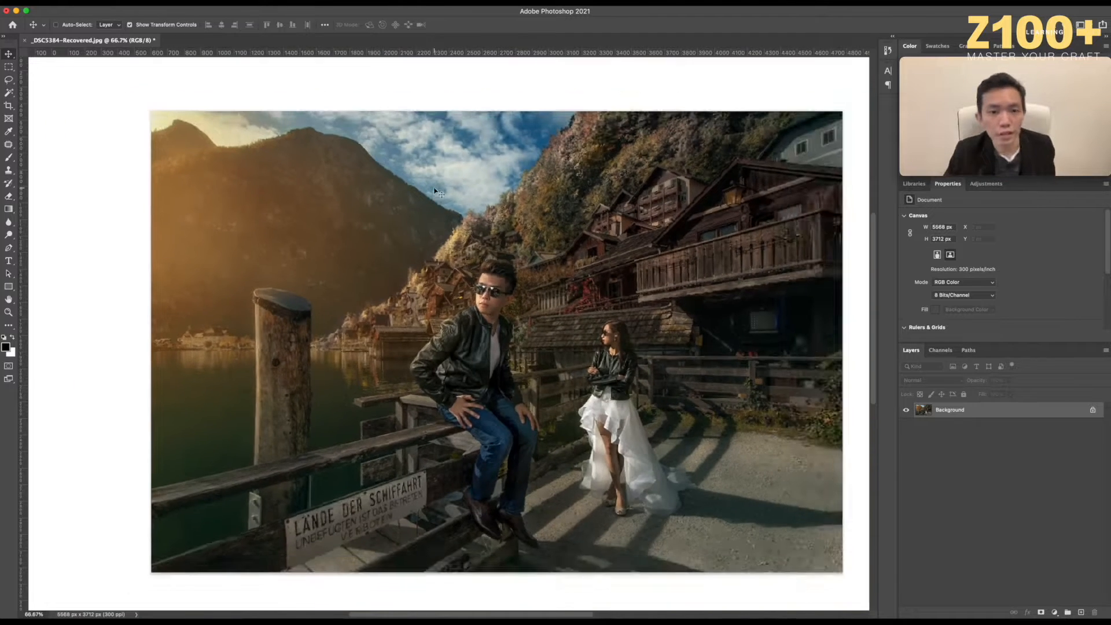
key("super+plus")
key("super+minus")
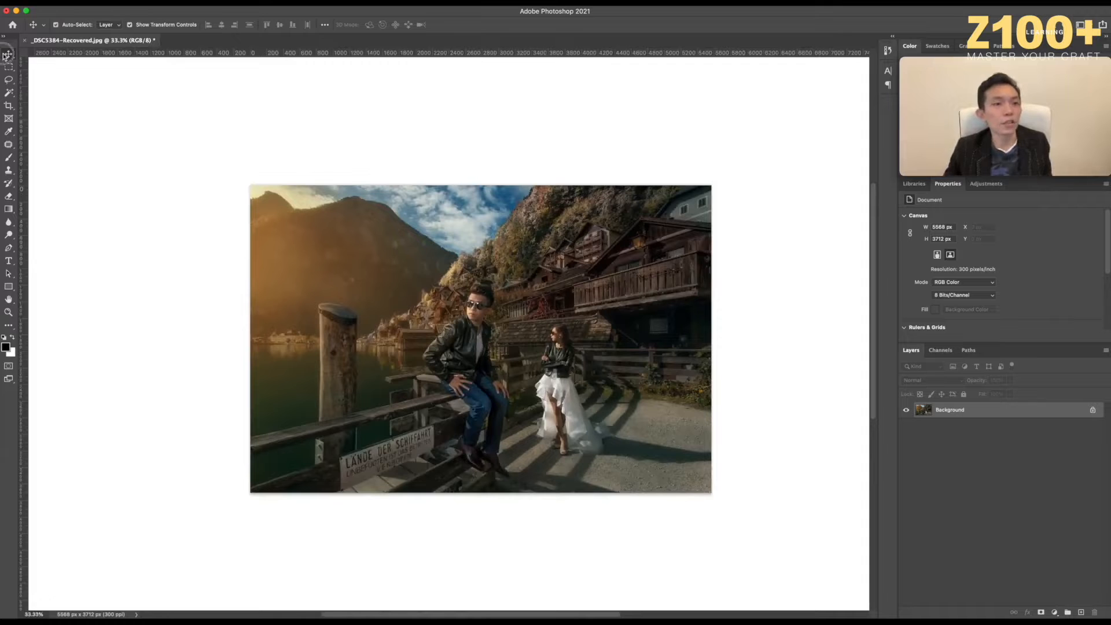
left_click(120, 3)
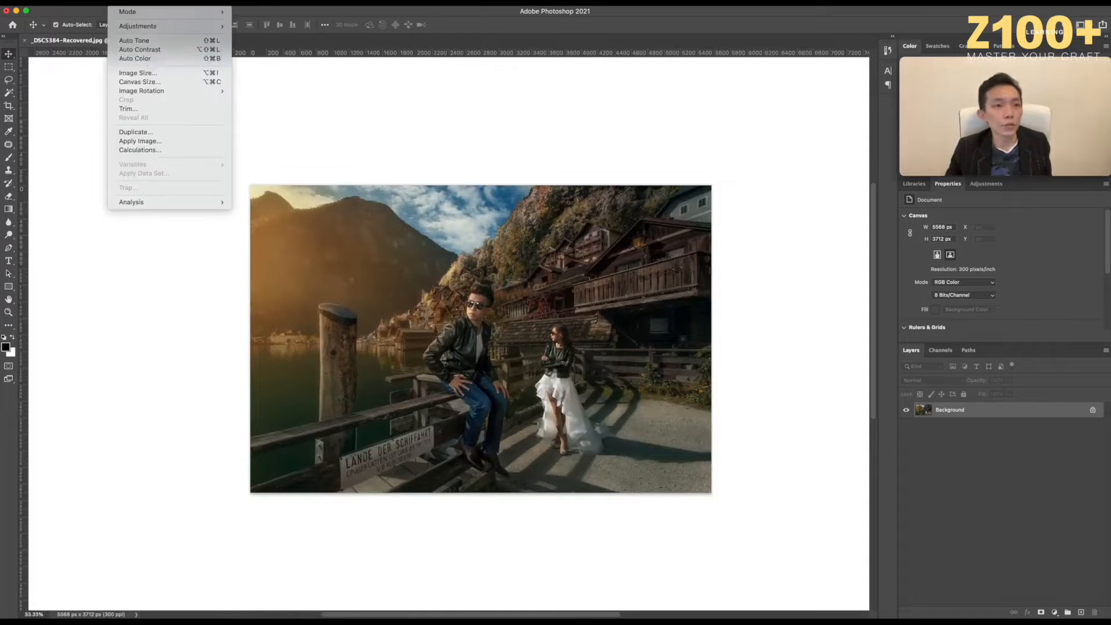
left_click(146, 51)
key("super+z")
key("super+z")
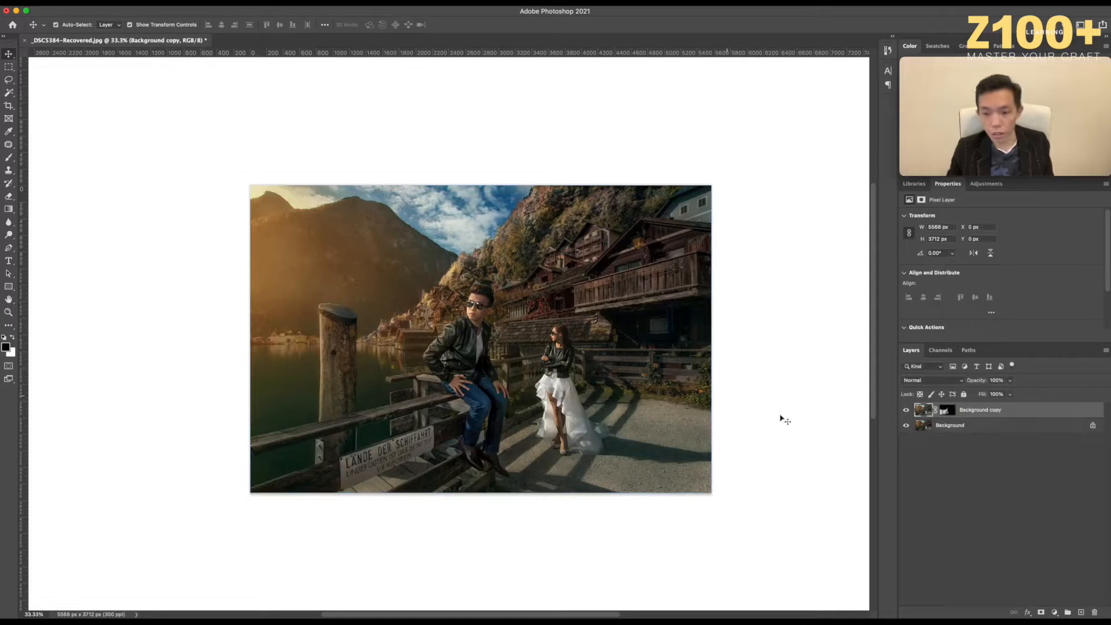
key("super+shift+z")
Apply Auto Contrast to a duplicate of the Background layer and compare the photo with and without it.
left_click_drag(963, 416, 1080, 612)
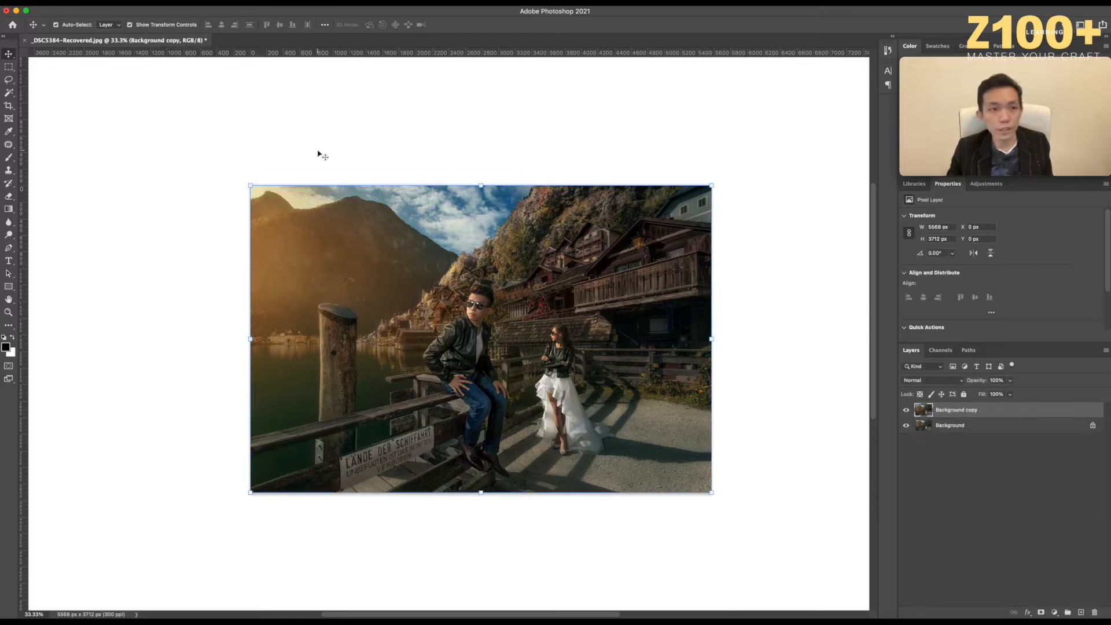
left_click(140, 3)
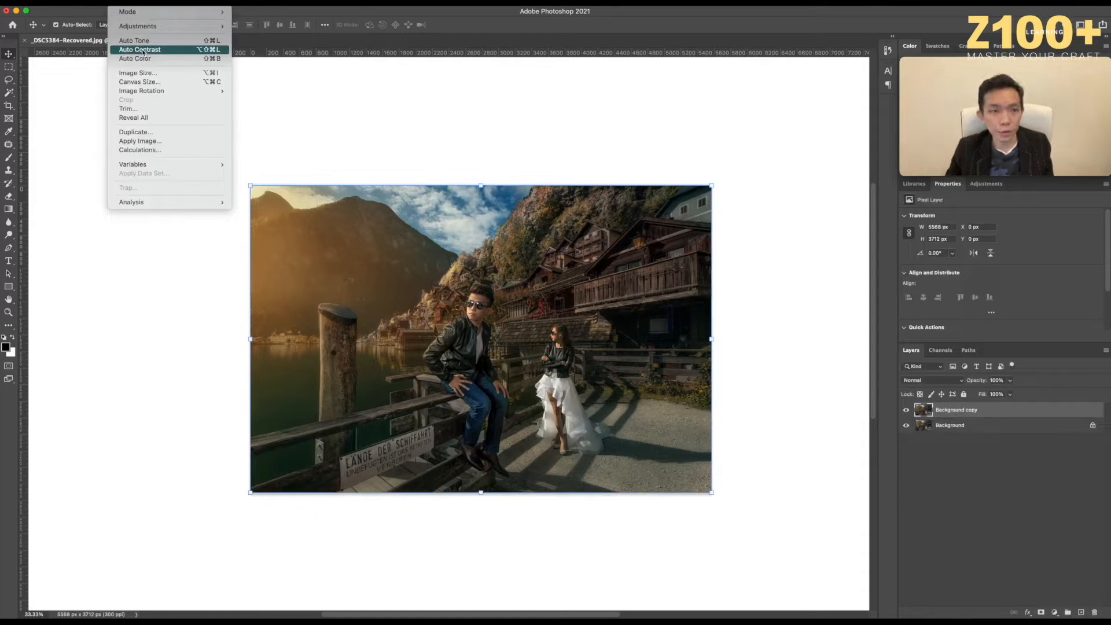
left_click(139, 49)
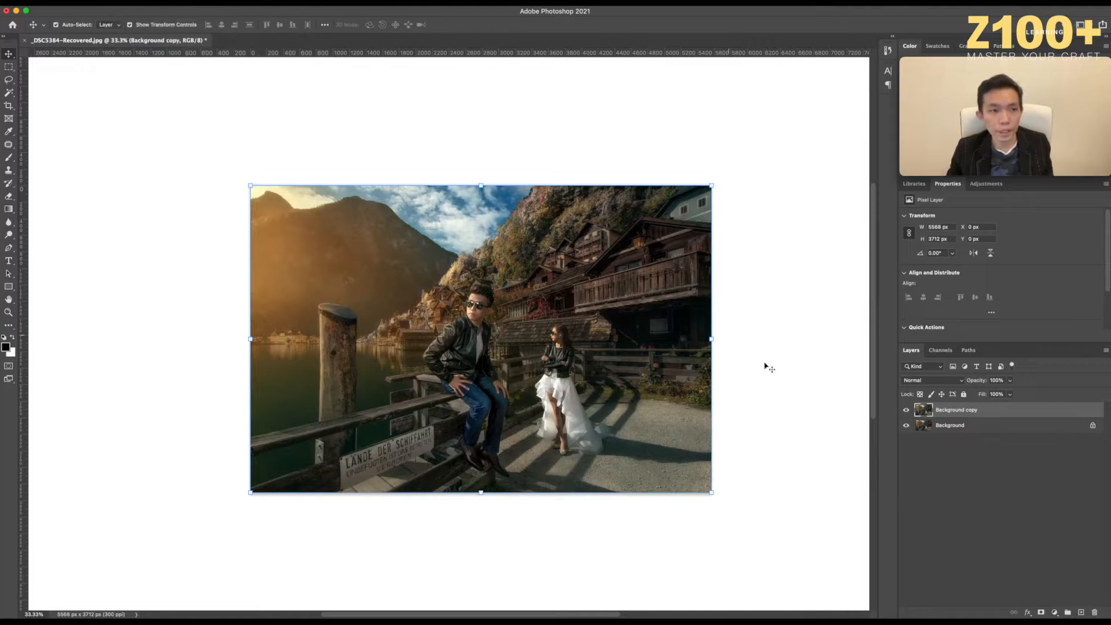
left_click(905, 410)
left_click(906, 409)
left_click(906, 409)
left_click(905, 410)
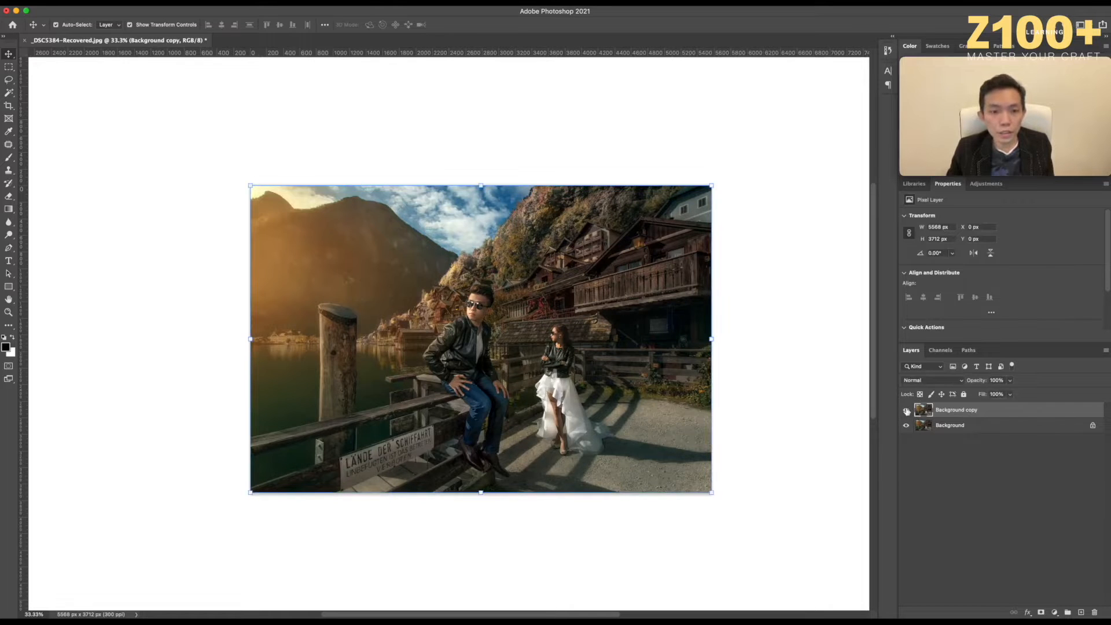
left_click(906, 409)
left_click(906, 409)
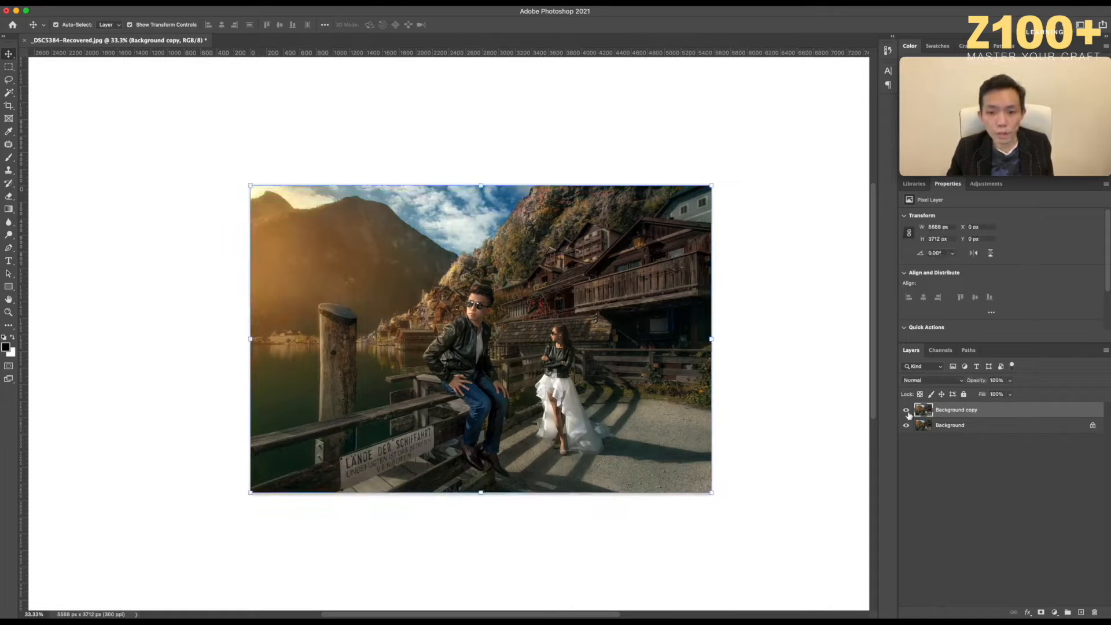
Add a layer mask to the Auto Contrast copy and activate the Eraser for editing it.
left_click(1041, 612)
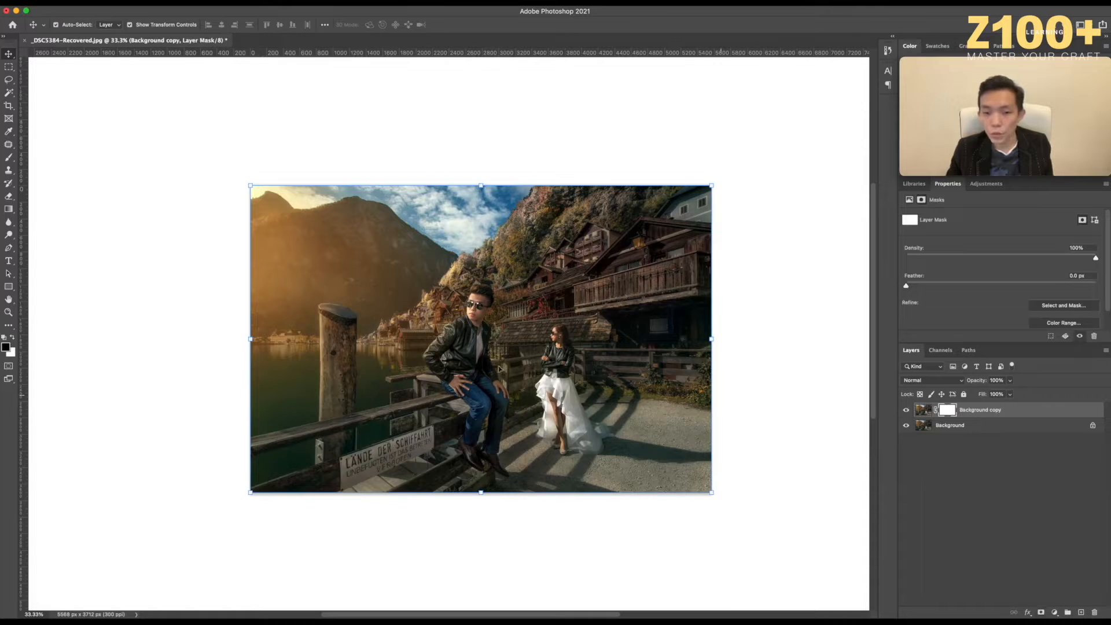
scroll(93, 249, "up", 3)
left_click(9, 196)
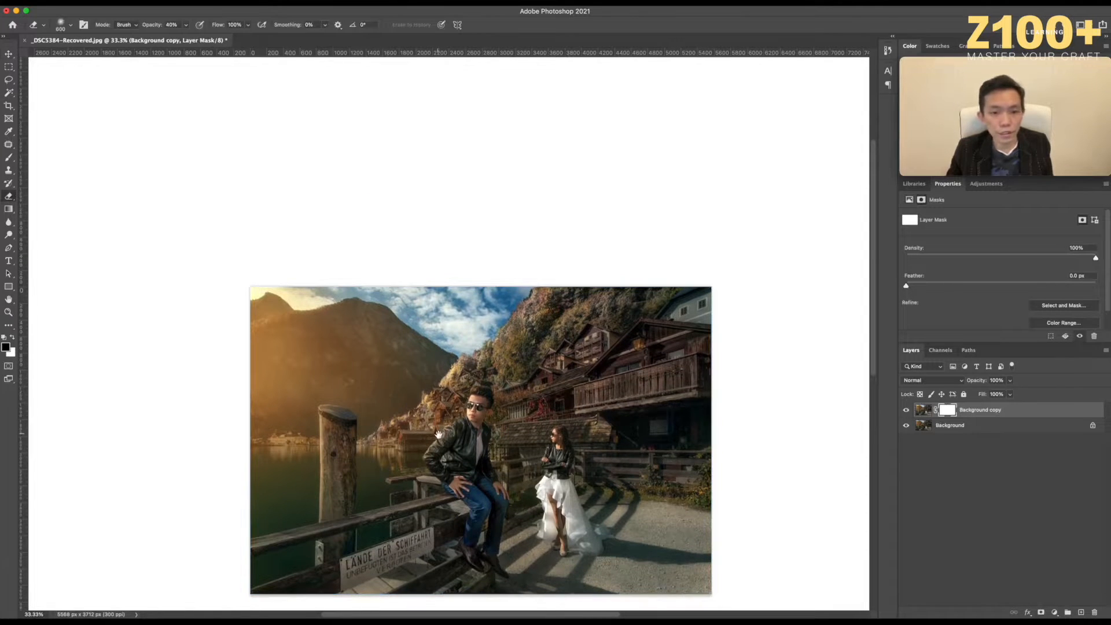
scroll(438, 433, "down", 3)
scroll(505, 341, "up", 1)
left_click_drag(639, 347, 561, 341)
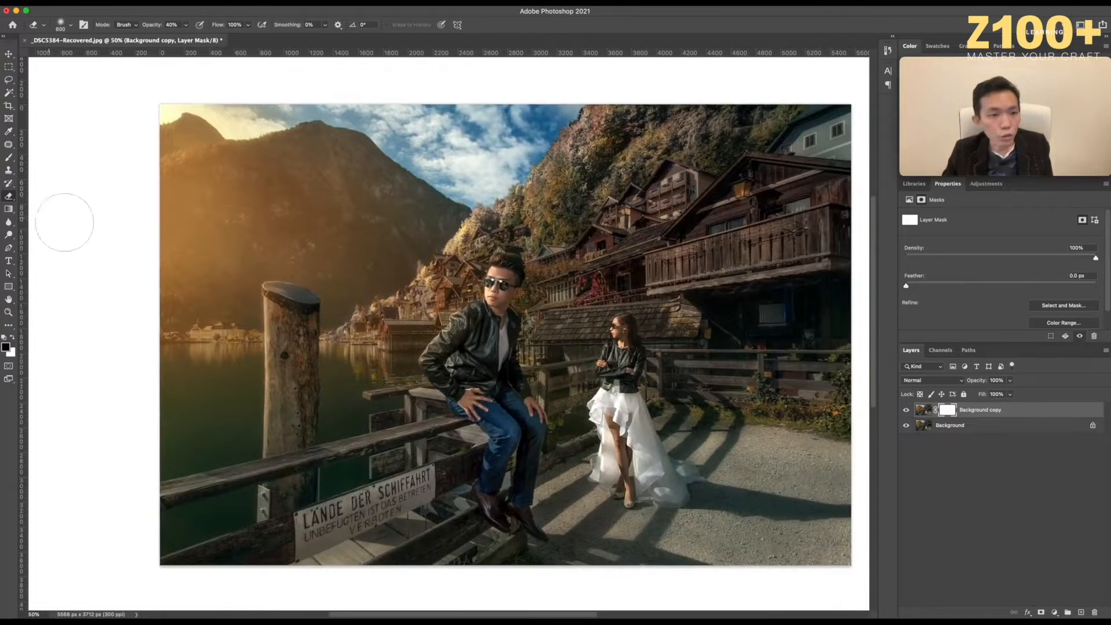
Erase the copy's mask over the man's face with a small soft eraser at 40% opacity, using black as the background color.
key("bracketleft")
key("bracketleft")
key("bracketleft")
key("bracketleft")
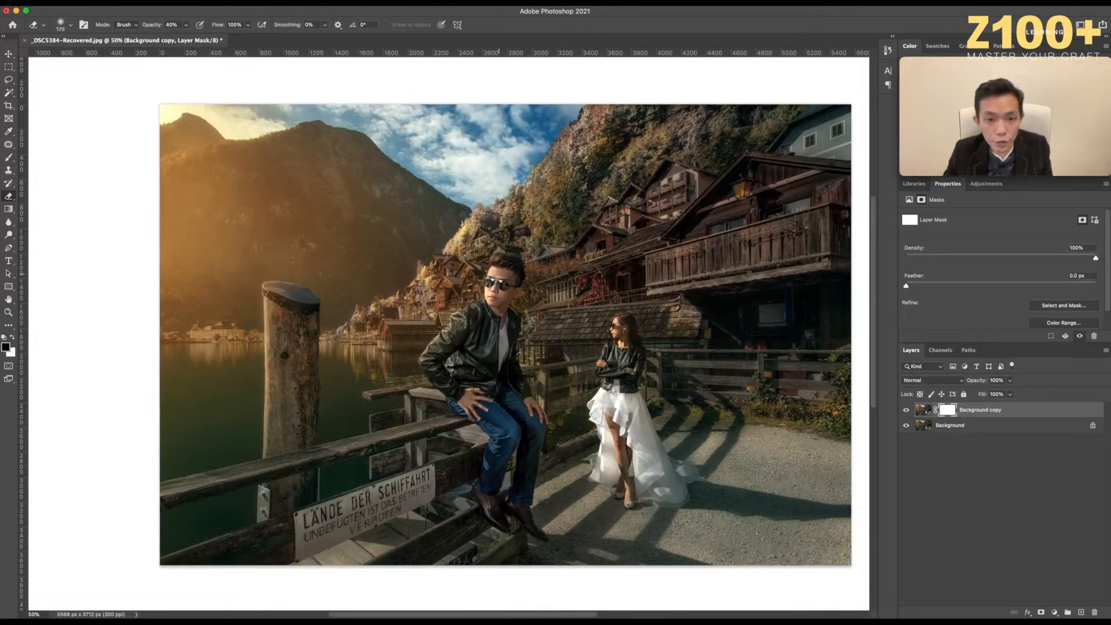
key("bracketright")
key("bracketright")
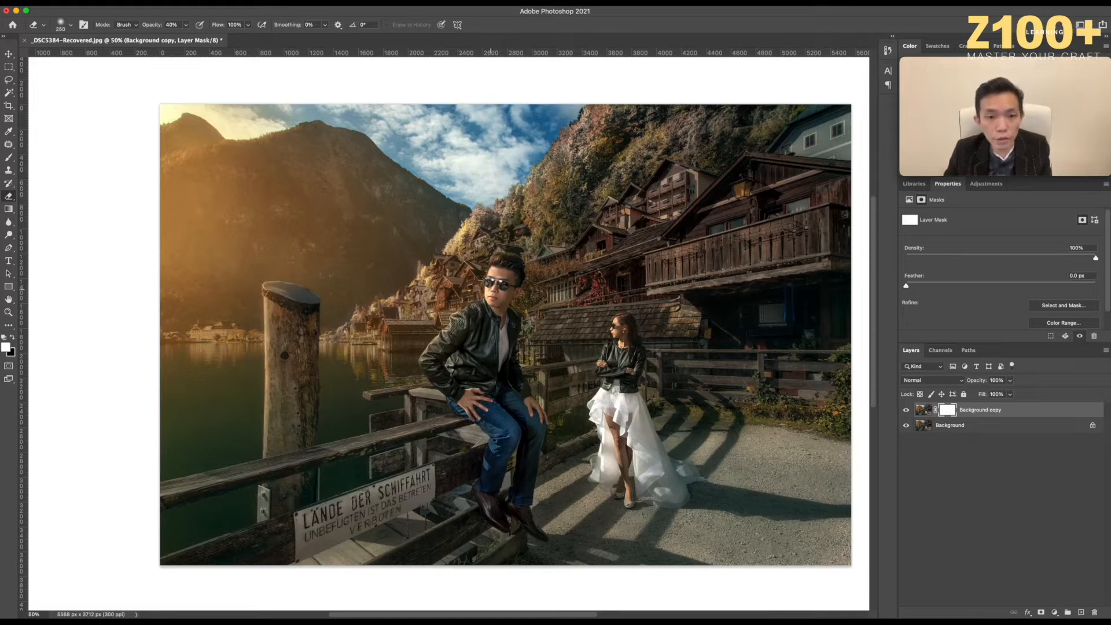
key("bracketright")
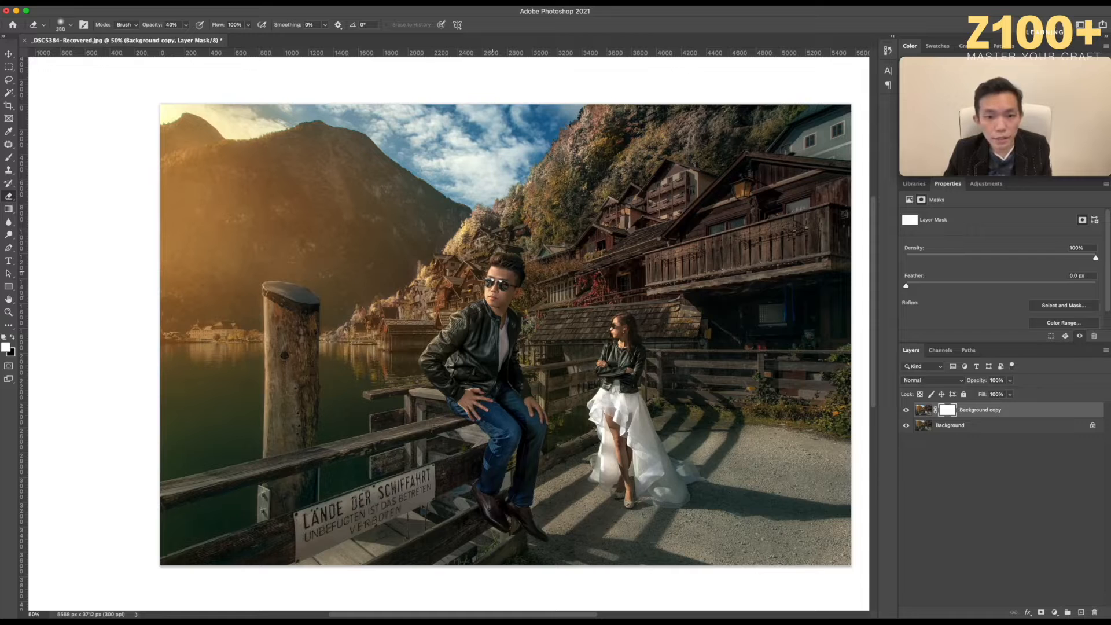
left_click(496, 282)
Erase the copy's mask over the woman's face and display the mask as a red overlay.
key("bracketleft")
key("bracketleft")
key("bracketleft")
key("bracketleft")
key("bracketright")
key("bracketright")
left_click(617, 327)
key("bracketright")
key("bracketright")
key("bracketright")
key("bracketright")
key("bracketleft")
key("bracketleft")
key("bracketleft")
key("x")
key("backslash")
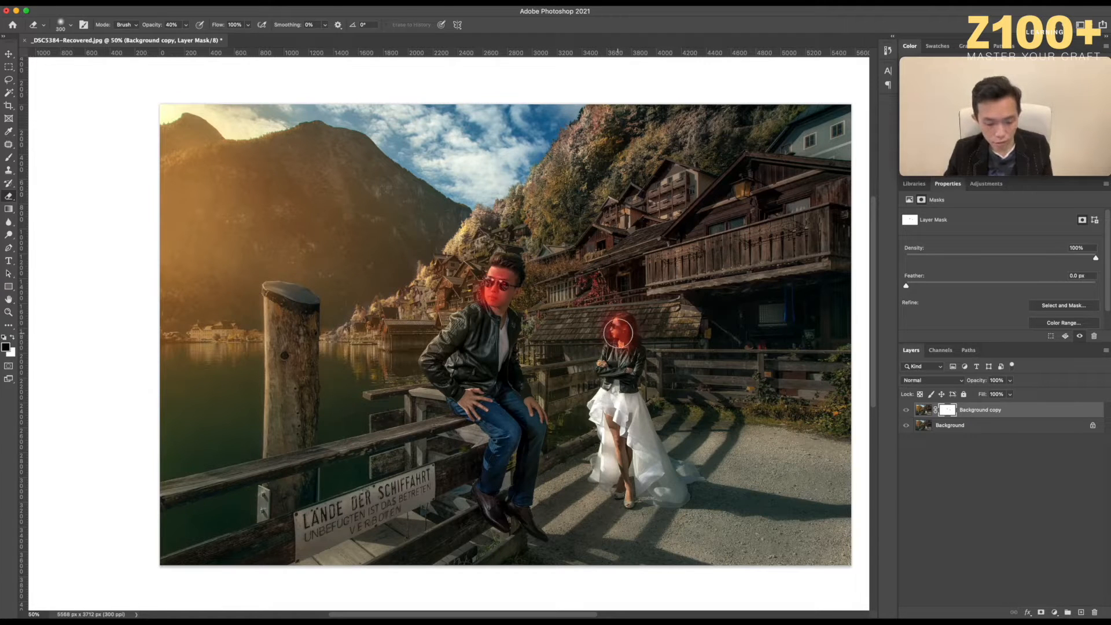
key("x")
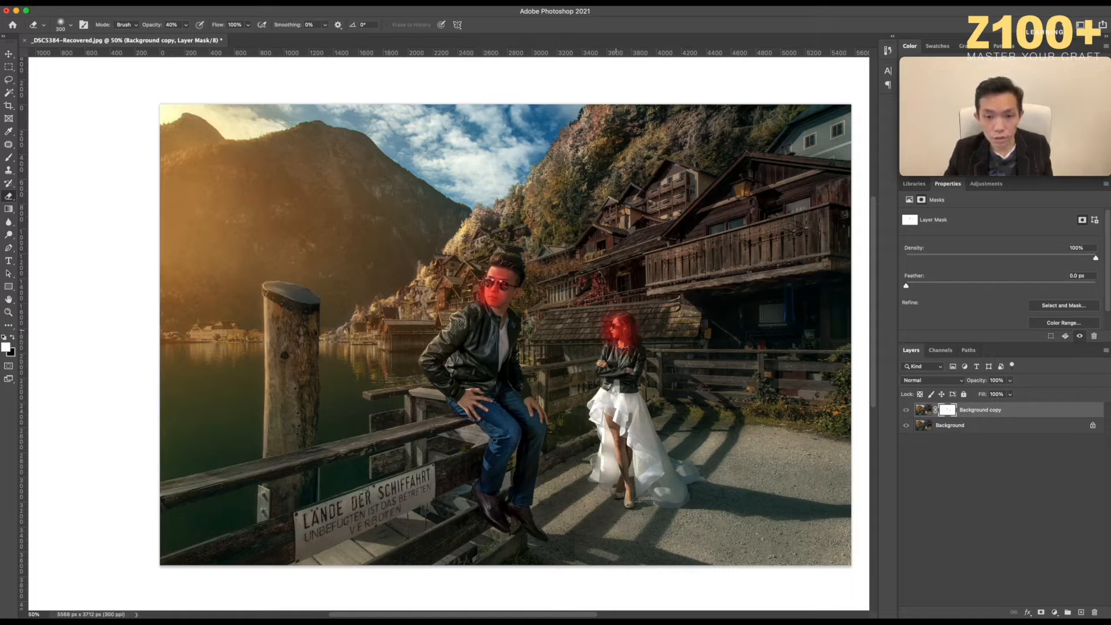
Erase the copy's mask over the man's hair and legs and the woman's jacket and dress with a 300 px eraser.
left_click(495, 271)
left_click(491, 287)
left_click(495, 273)
mouse_move(637, 333)
left_mouse_down()
mouse_move(606, 369)
mouse_move(623, 415)
mouse_move(617, 391)
mouse_move(601, 420)
mouse_move(595, 407)
mouse_move(599, 471)
left_mouse_up()
mouse_move(619, 411)
left_mouse_down()
mouse_move(646, 456)
mouse_move(639, 464)
mouse_move(622, 414)
mouse_move(632, 462)
mouse_move(619, 413)
mouse_move(584, 460)
left_mouse_up()
mouse_move(463, 435)
left_mouse_down()
mouse_move(491, 441)
mouse_move(436, 436)
mouse_move(417, 457)
mouse_move(419, 409)
mouse_move(439, 402)
mouse_move(427, 397)
mouse_move(488, 432)
mouse_move(504, 457)
mouse_move(492, 491)
mouse_move(510, 472)
mouse_move(515, 498)
mouse_move(501, 413)
mouse_move(521, 430)
mouse_move(479, 399)
mouse_move(462, 411)
mouse_move(498, 466)
mouse_move(469, 464)
mouse_move(451, 447)
mouse_move(509, 531)
mouse_move(509, 507)
mouse_move(468, 458)
mouse_move(453, 486)
mouse_move(435, 475)
mouse_move(488, 521)
mouse_move(438, 506)
mouse_move(427, 519)
mouse_move(488, 540)
mouse_move(508, 459)
left_mouse_up()
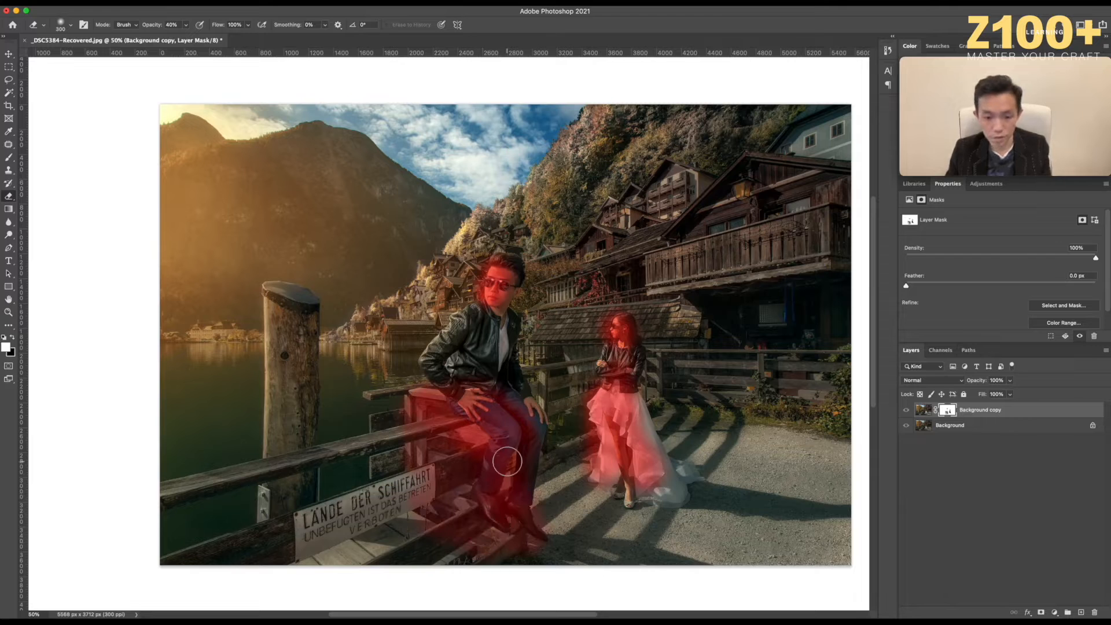
Hide the mask overlay and compare the couple with and without the masked Auto Contrast copy.
key("backslash")
left_click(905, 411)
left_click(905, 411)
left_click(905, 411)
left_click(905, 411)
left_click(906, 411)
left_click(905, 411)
Erase the copy's mask over the dark fence and garden area around the woman with a 1600 px eraser.
key("bracketright")
key("bracketright")
key("bracketright")
key("bracketright")
key("bracketright")
key("bracketright")
key("bracketright")
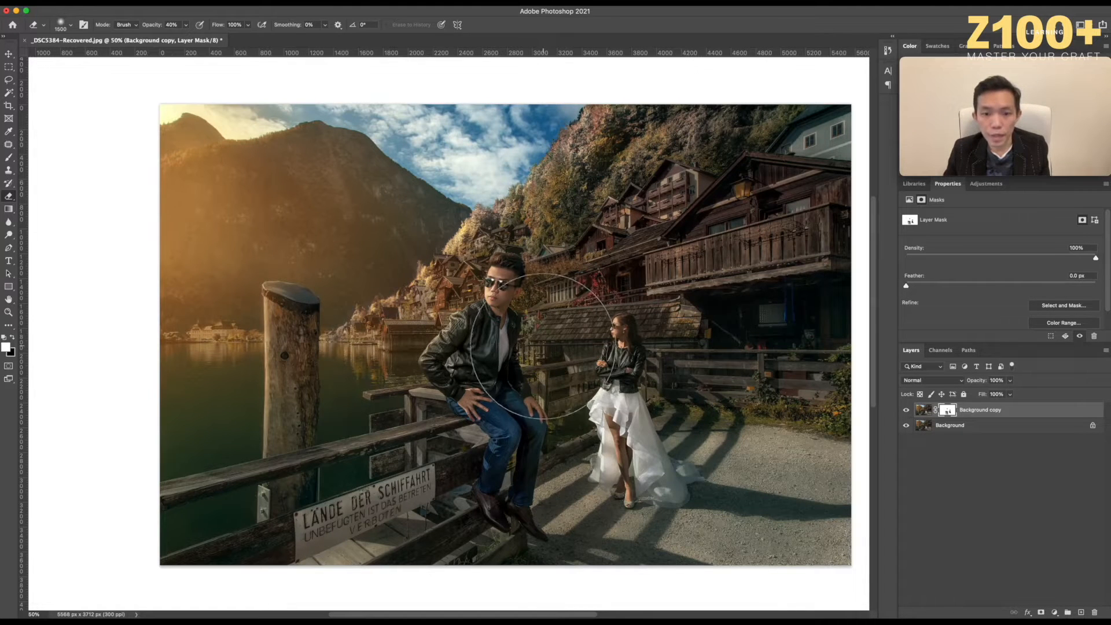
key("backslash")
mouse_move(578, 347)
left_mouse_down()
mouse_move(805, 251)
mouse_move(619, 361)
mouse_move(700, 391)
mouse_move(788, 401)
mouse_move(581, 419)
mouse_move(591, 434)
mouse_move(815, 458)
mouse_move(593, 476)
mouse_move(691, 494)
mouse_move(781, 484)
mouse_move(682, 372)
mouse_move(595, 403)
mouse_move(755, 387)
mouse_move(677, 348)
mouse_move(557, 348)
mouse_move(777, 255)
mouse_move(793, 229)
mouse_move(691, 229)
mouse_move(811, 205)
mouse_move(820, 140)
mouse_move(814, 356)
mouse_move(744, 347)
left_mouse_up()
key("backslash")
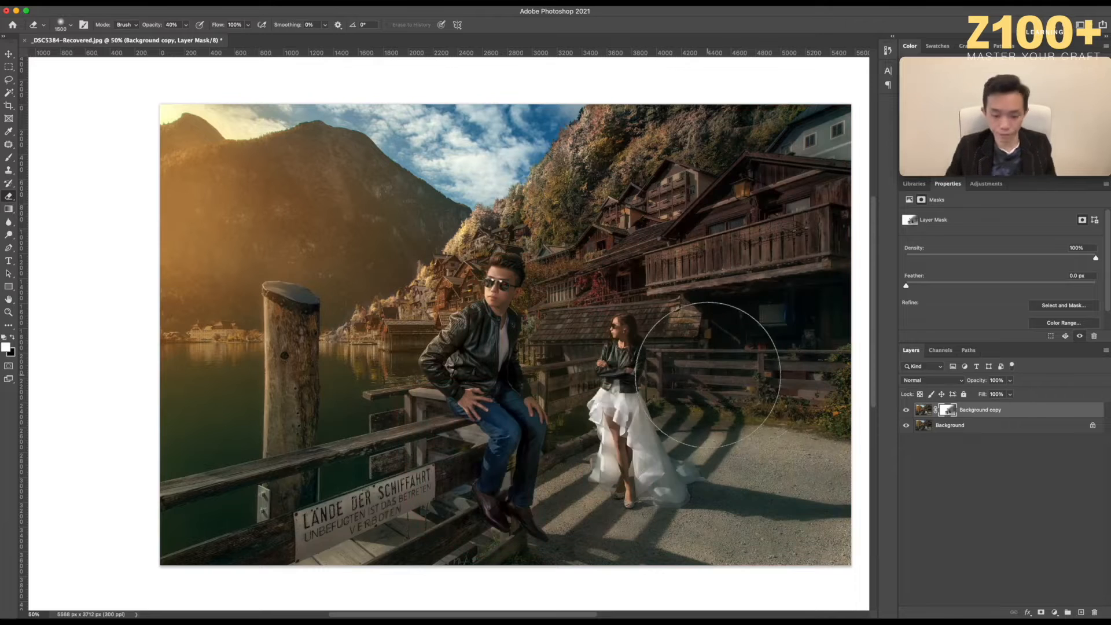
Compare the whole photo at 25% magnification with and without the masked Auto Contrast copy.
key("ctrl+minus")
key("ctrl+minus")
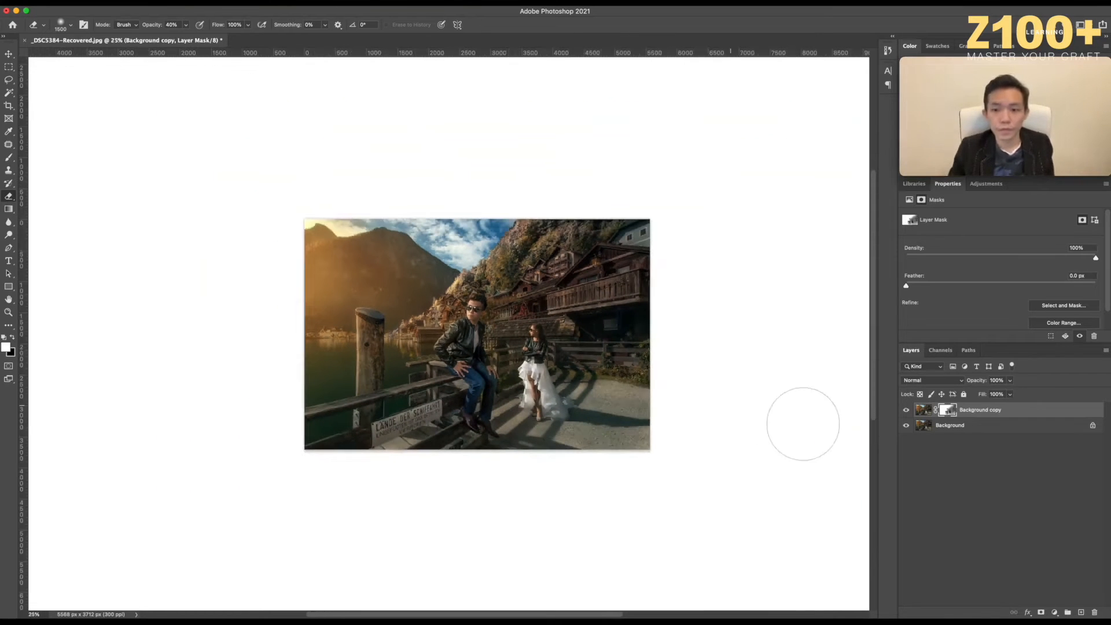
left_click(906, 411)
left_click(906, 410)
left_click(906, 411)
left_click(906, 411)
left_click(906, 411)
left_click(906, 411)
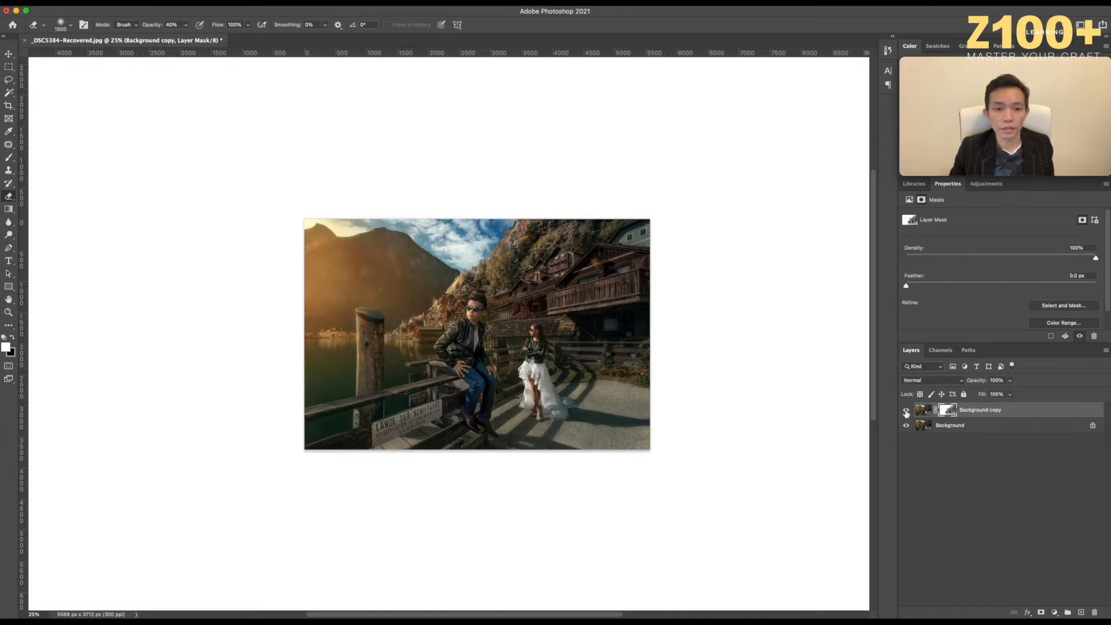
left_click(906, 411)
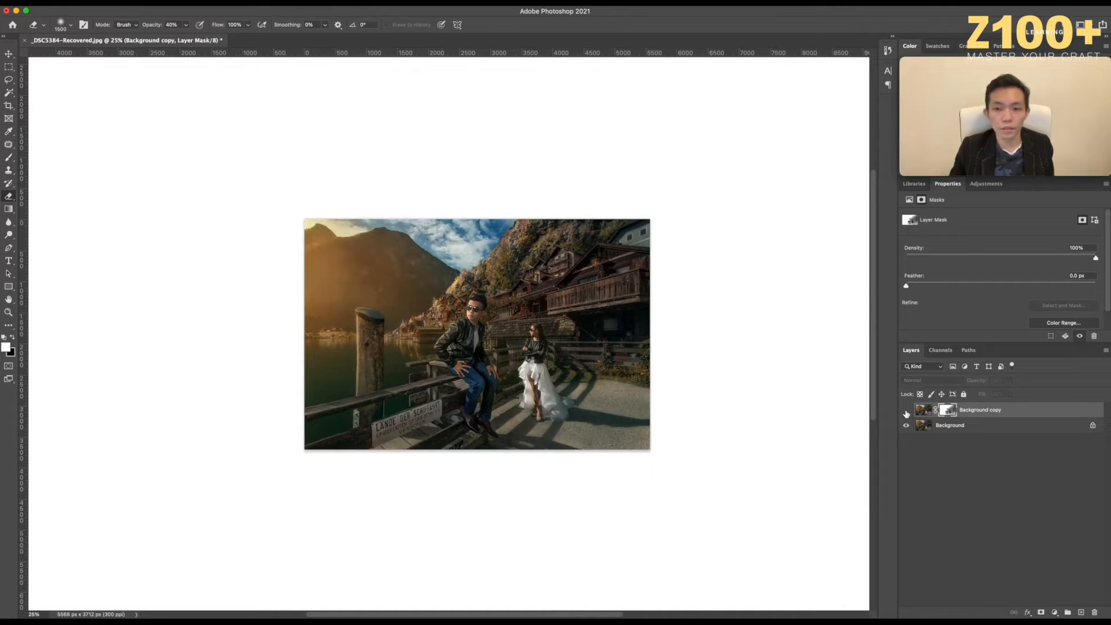
left_click(906, 411)
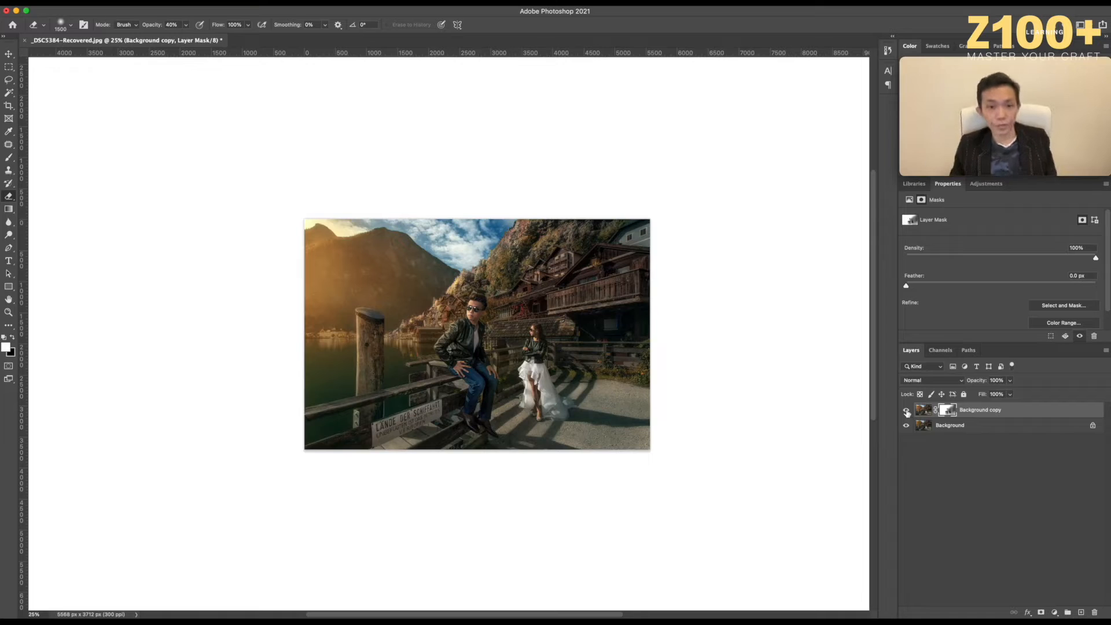
Merge the masked Auto Contrast copy into the Background and view the photo at 50% with the Move tool active.
key("super+e")
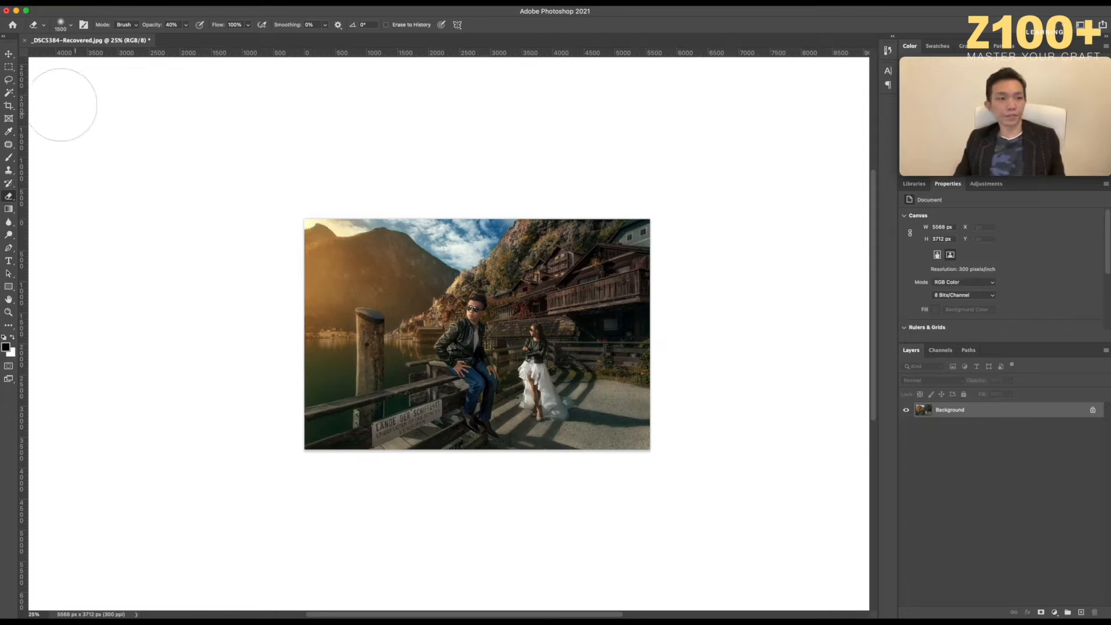
left_click(9, 54)
key("super+plus")
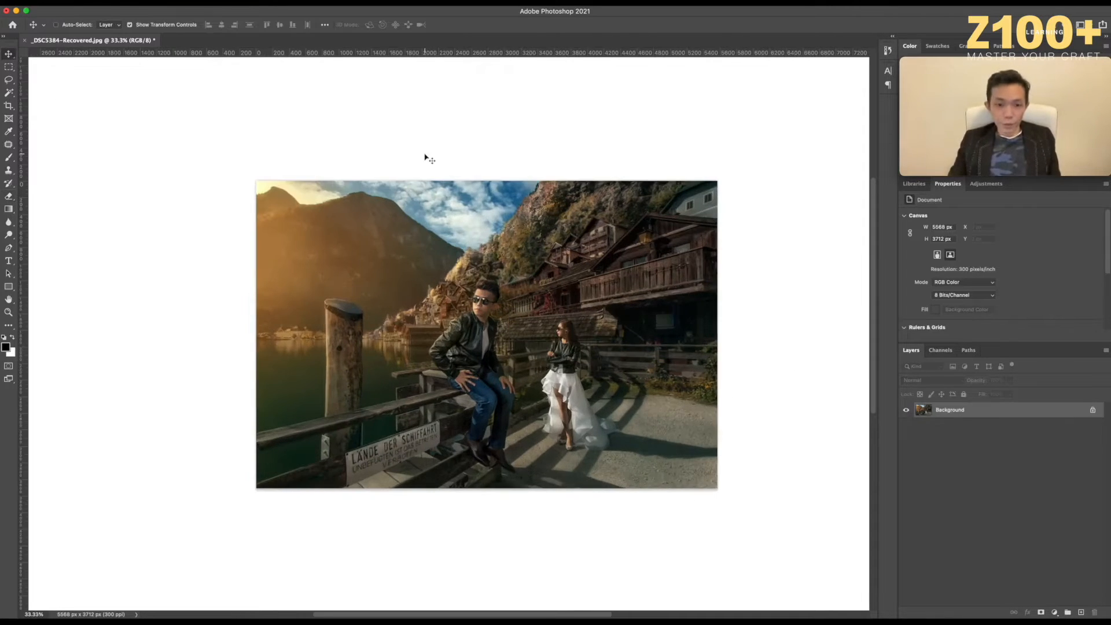
key("super+plus")
left_click_drag(520, 219, 480, 213)
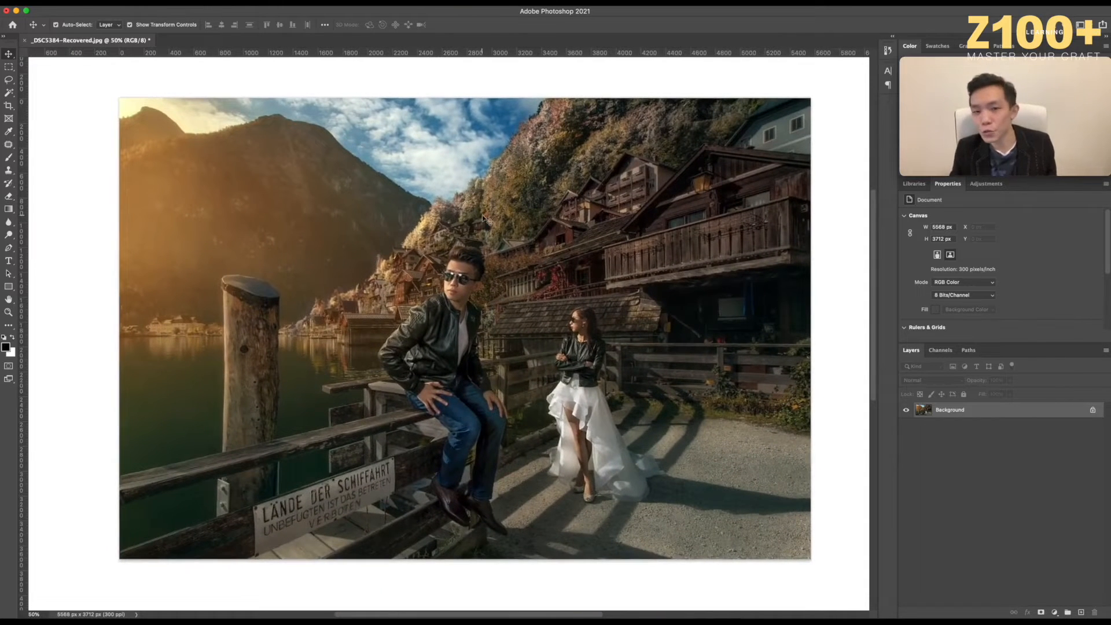